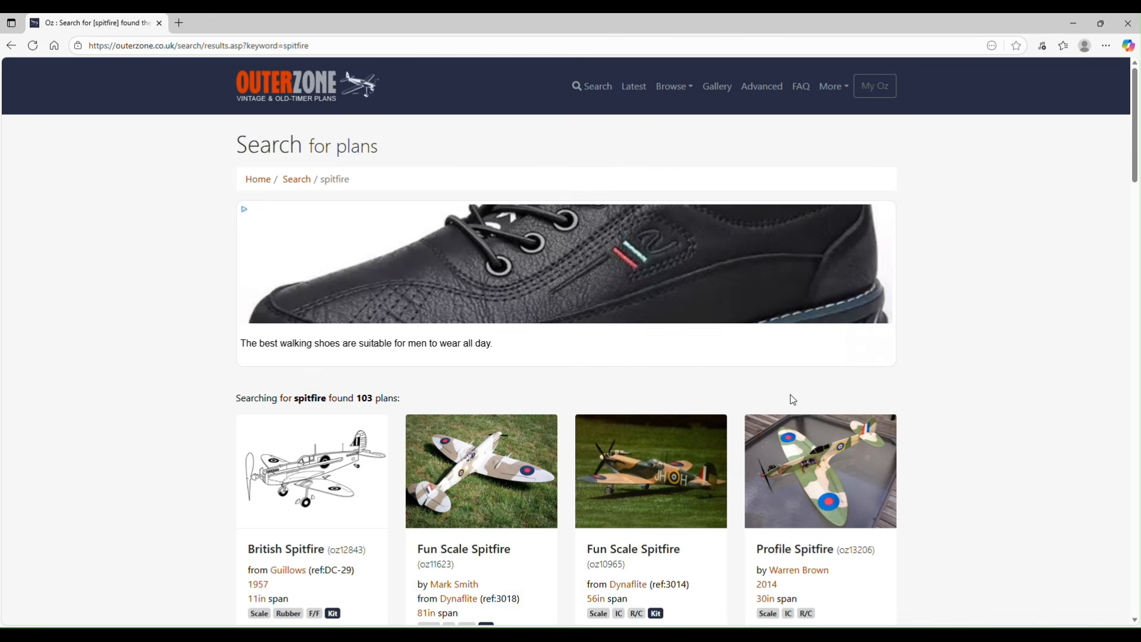
Step: Find the 46in Spitfire plan (oz6169) from American Modeler, May 1959, in the search results and open its plan details
{"action": "scroll", "coordinate": [904, 385], "scroll_direction": "down", "scroll_amount": 2}
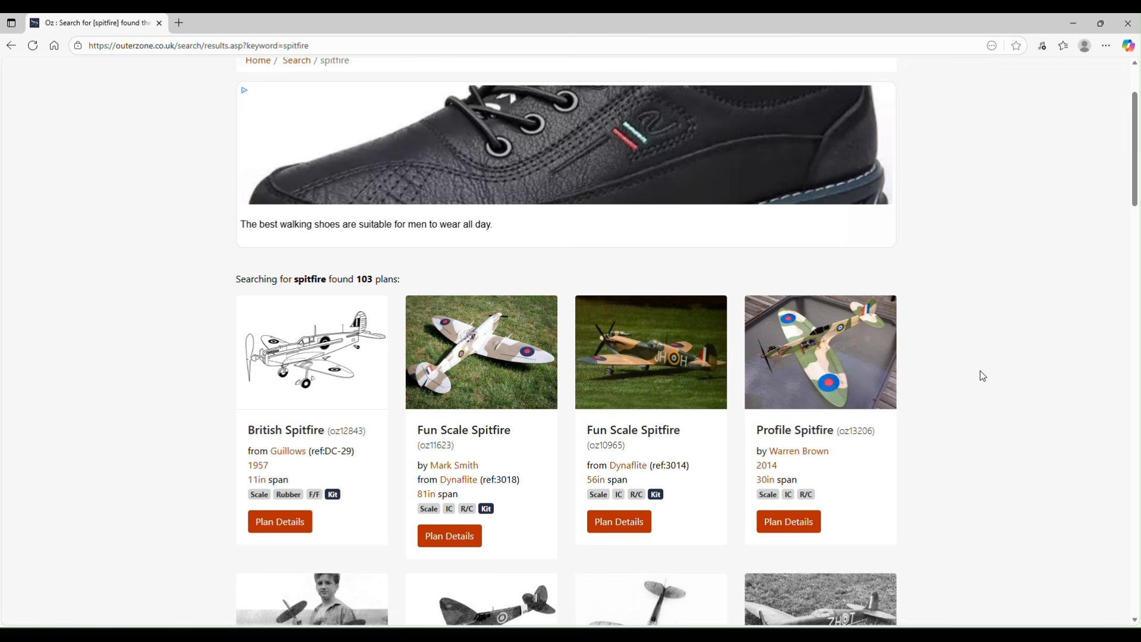
{"action": "scroll", "coordinate": [955, 375], "scroll_direction": "down", "scroll_amount": 4}
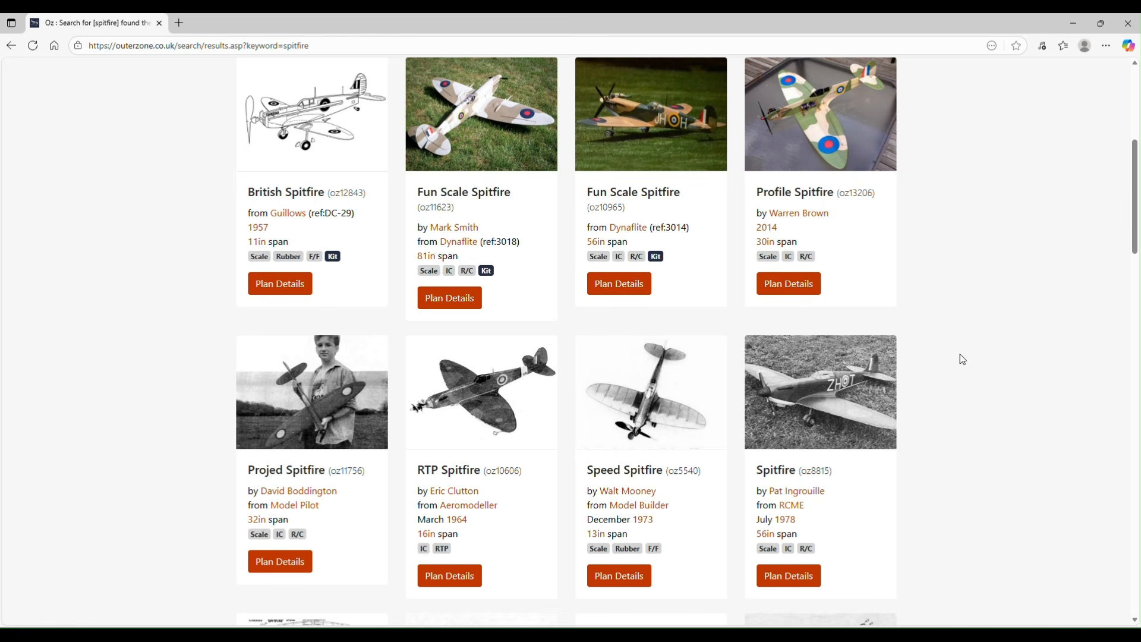
{"action": "scroll", "coordinate": [959, 372], "scroll_direction": "down", "scroll_amount": 5}
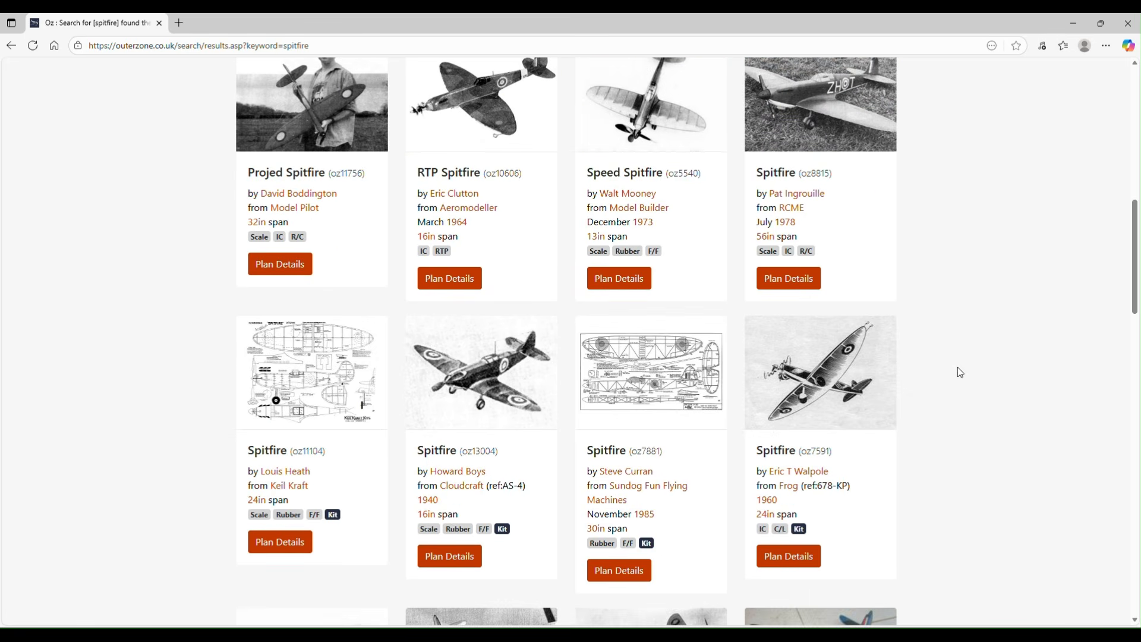
{"action": "scroll", "coordinate": [958, 372], "scroll_direction": "down", "scroll_amount": 9}
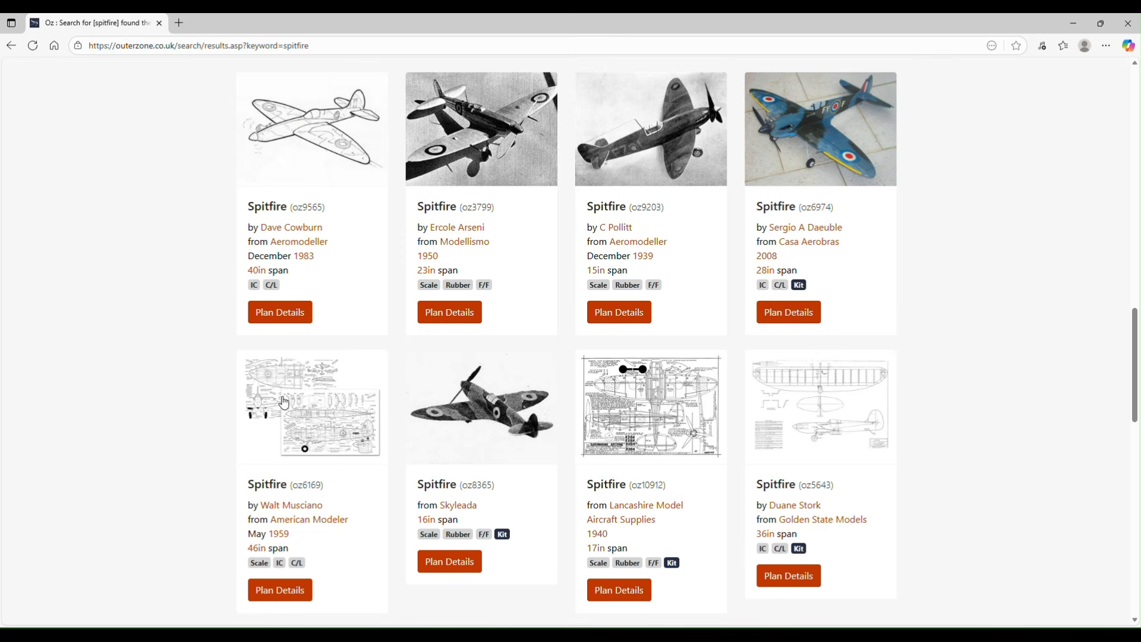
{"action": "left_click", "coordinate": [277, 596]}
Step: Download the plan file Spitfire_AM-05-59_HH559_oz6169.pdf and open it to check the drawing, closing the PDF and the browser when done
{"action": "scroll", "coordinate": [645, 411], "scroll_direction": "down", "scroll_amount": 1}
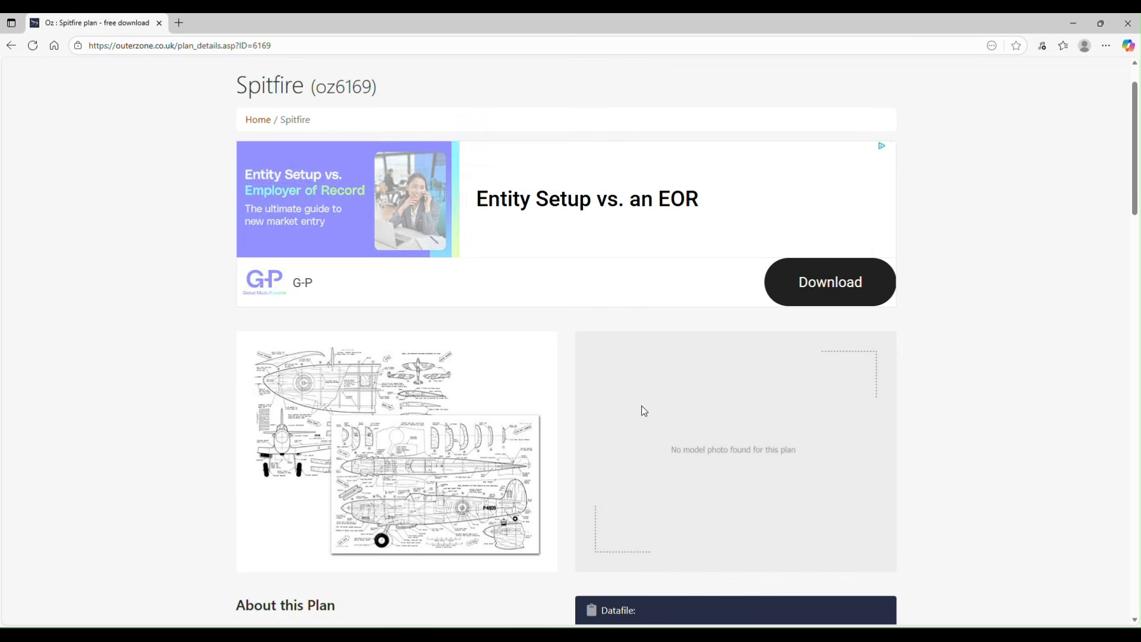
{"action": "scroll", "coordinate": [583, 363], "scroll_direction": "down", "scroll_amount": 10}
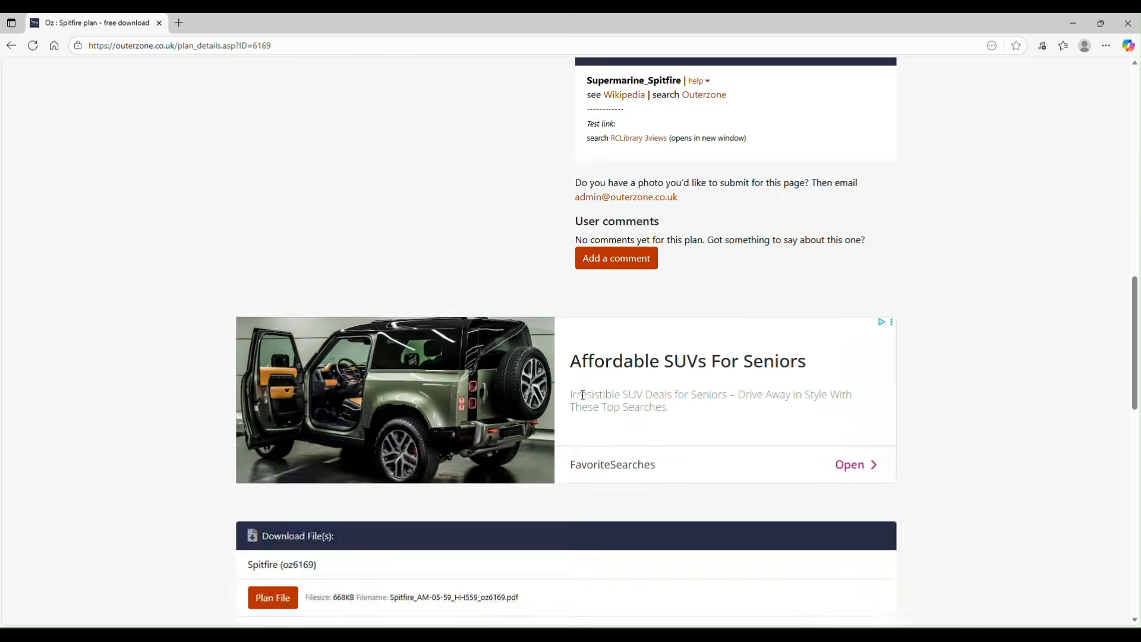
{"action": "scroll", "coordinate": [583, 395], "scroll_direction": "down", "scroll_amount": 8}
{"action": "scroll", "coordinate": [578, 387], "scroll_direction": "up", "scroll_amount": 4}
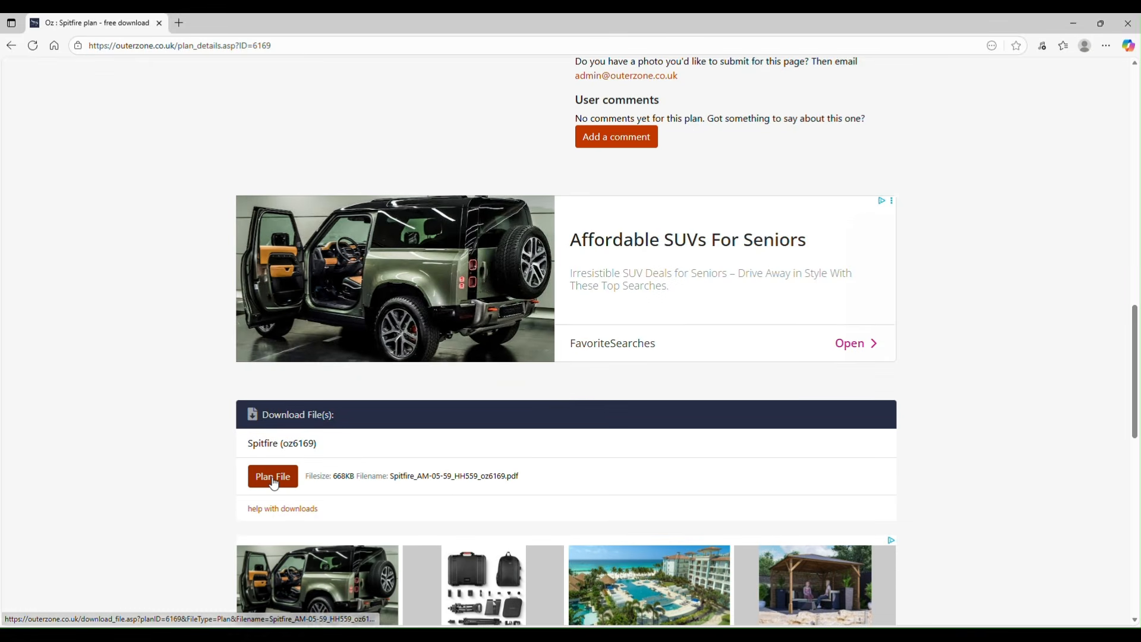
{"action": "left_click", "coordinate": [273, 483]}
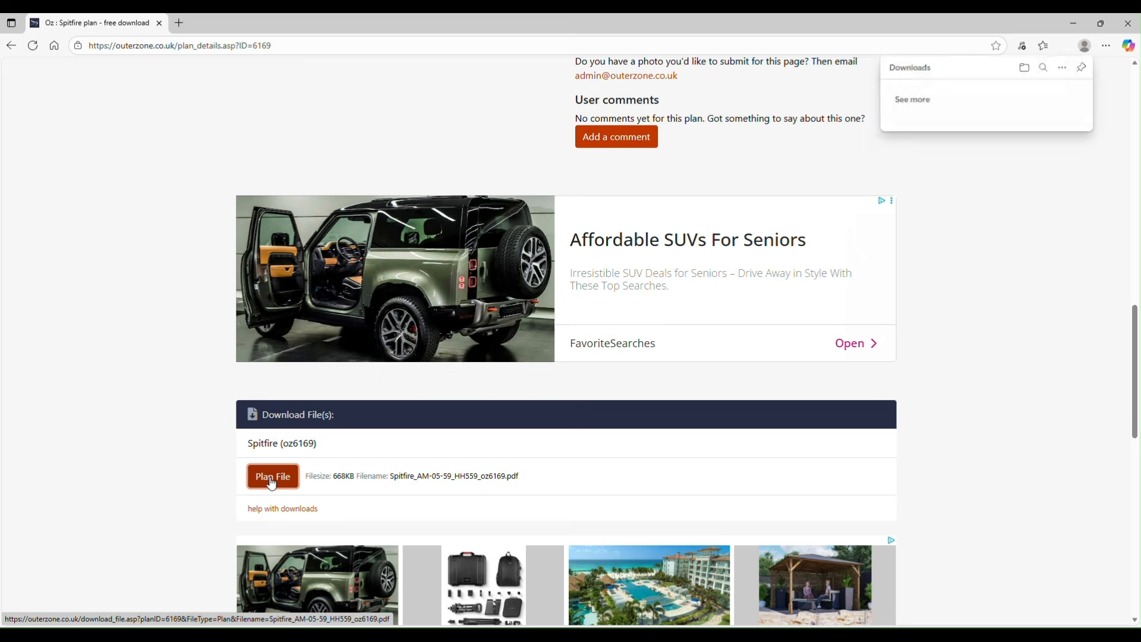
{"action": "left_click", "coordinate": [1006, 91]}
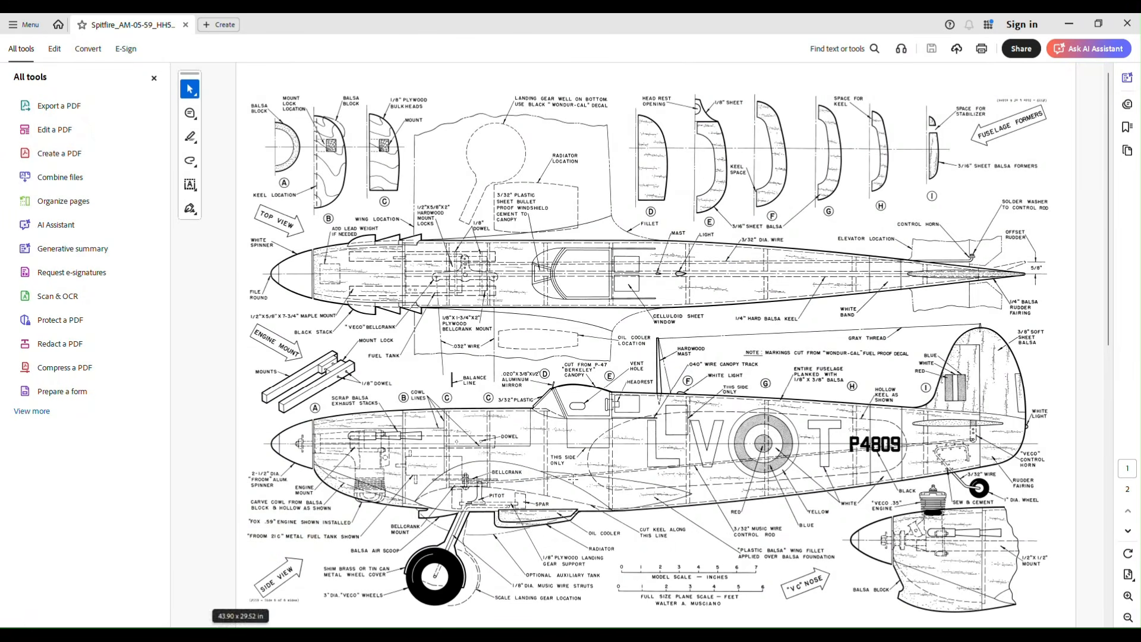
{"action": "left_click", "coordinate": [1128, 24]}
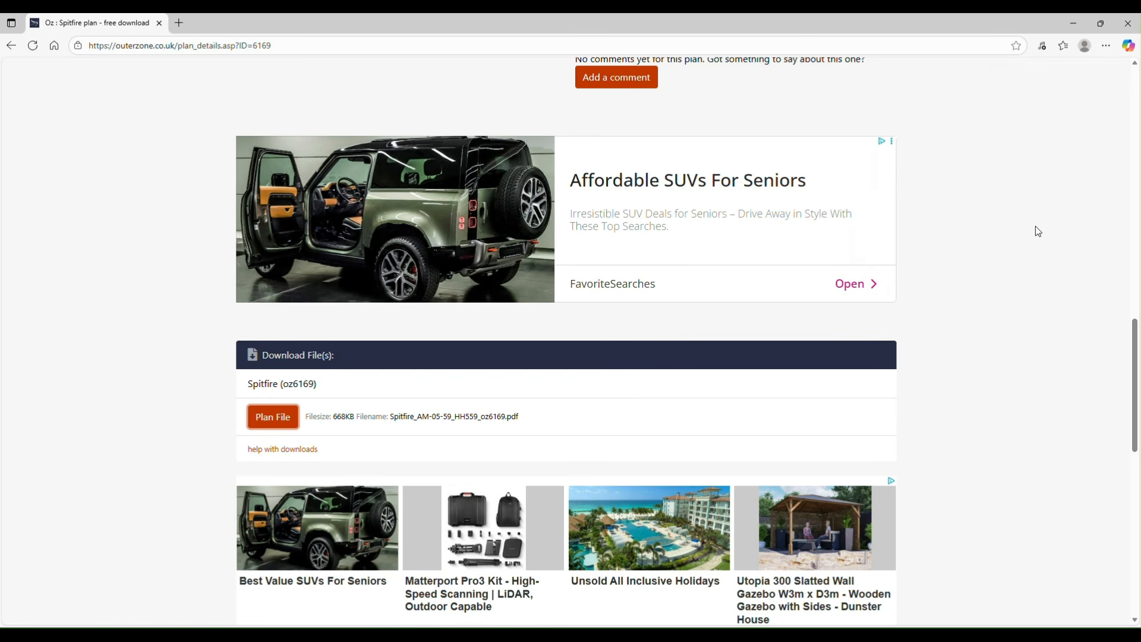
{"action": "left_click", "coordinate": [1127, 24]}
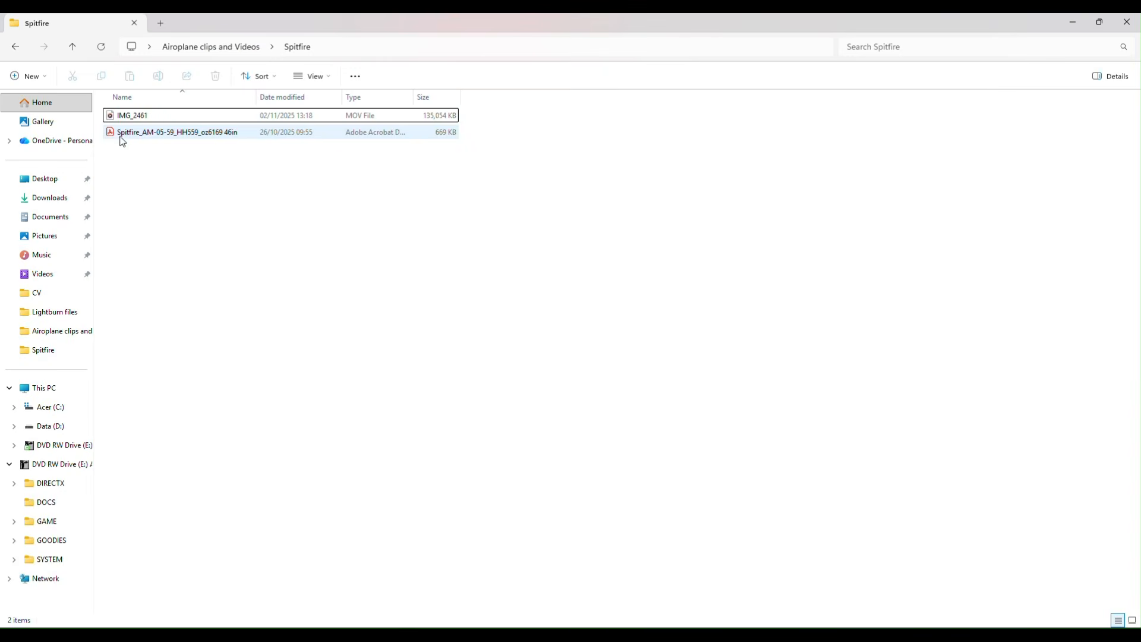
Step: Open Spitfire_AM-05-59_HH559_oz6169 46in from the Spitfire folder and look over both plan pages
{"action": "left_click", "coordinate": [121, 136]}
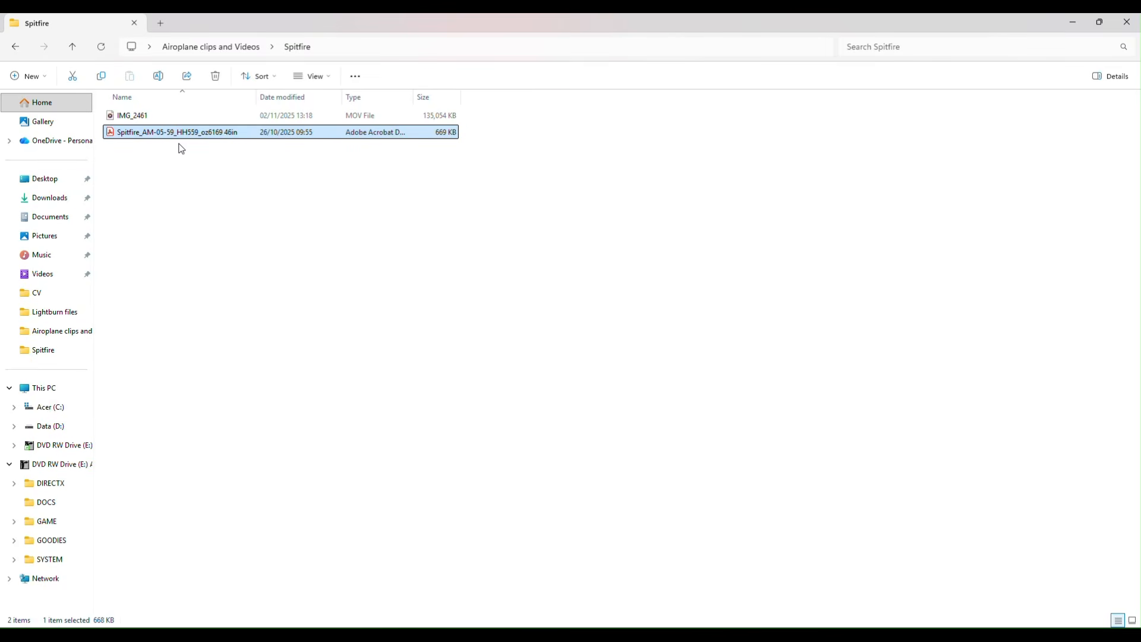
{"action": "double_click", "coordinate": [111, 134]}
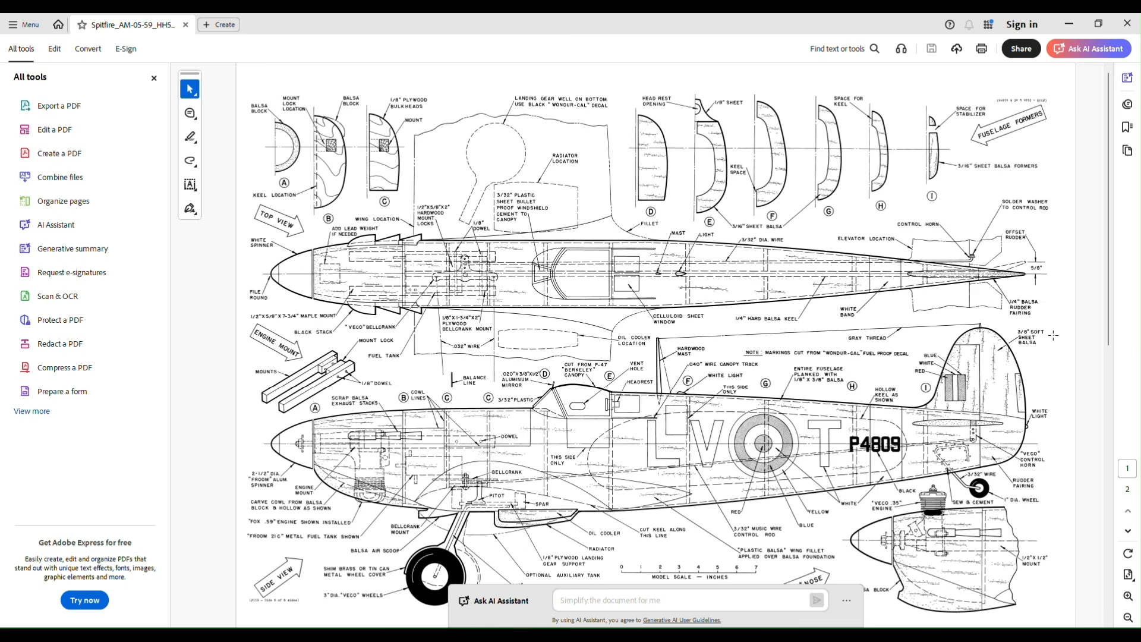
{"action": "scroll", "coordinate": [1092, 320], "scroll_direction": "down", "scroll_amount": 3}
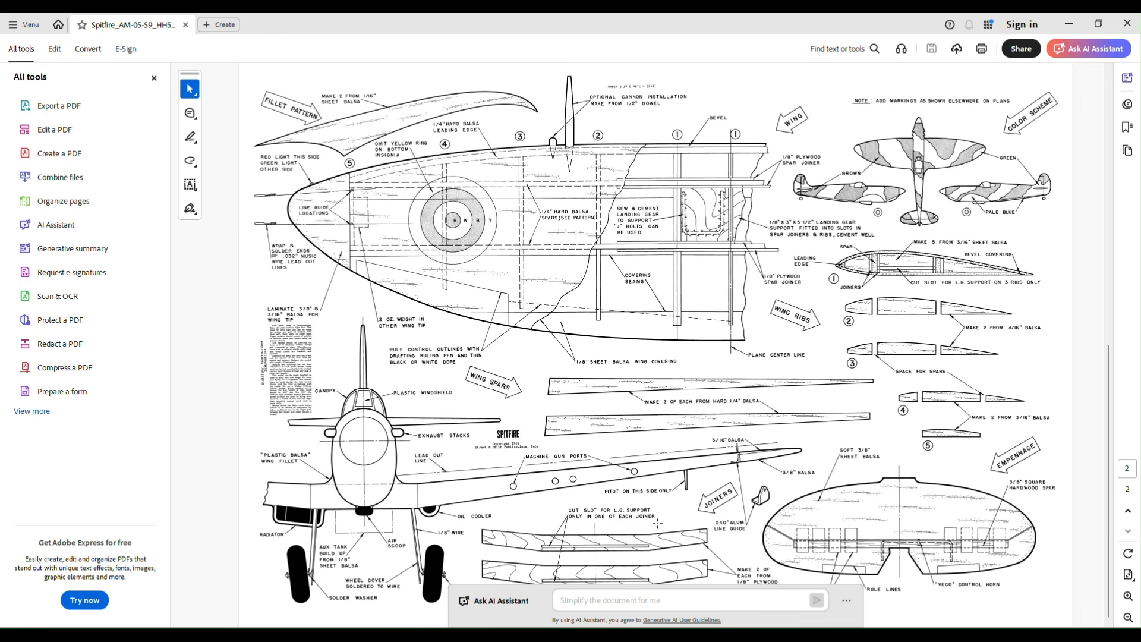
{"action": "scroll", "coordinate": [1026, 346], "scroll_direction": "up", "scroll_amount": 3}
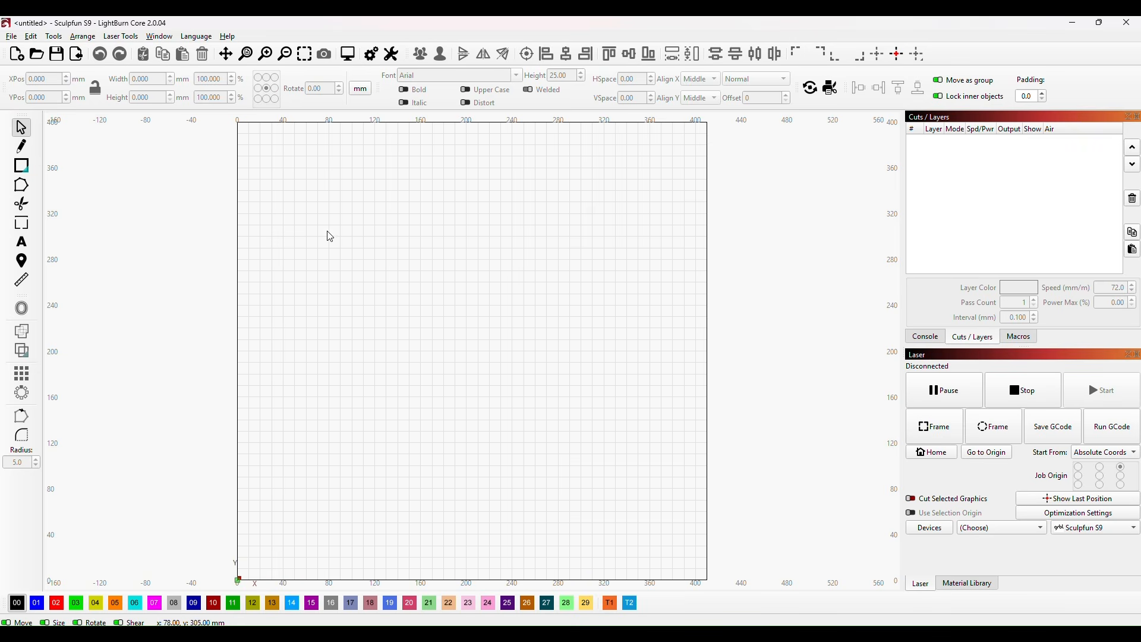
{"action": "scroll", "coordinate": [729, 369], "scroll_direction": "down", "scroll_amount": 5}
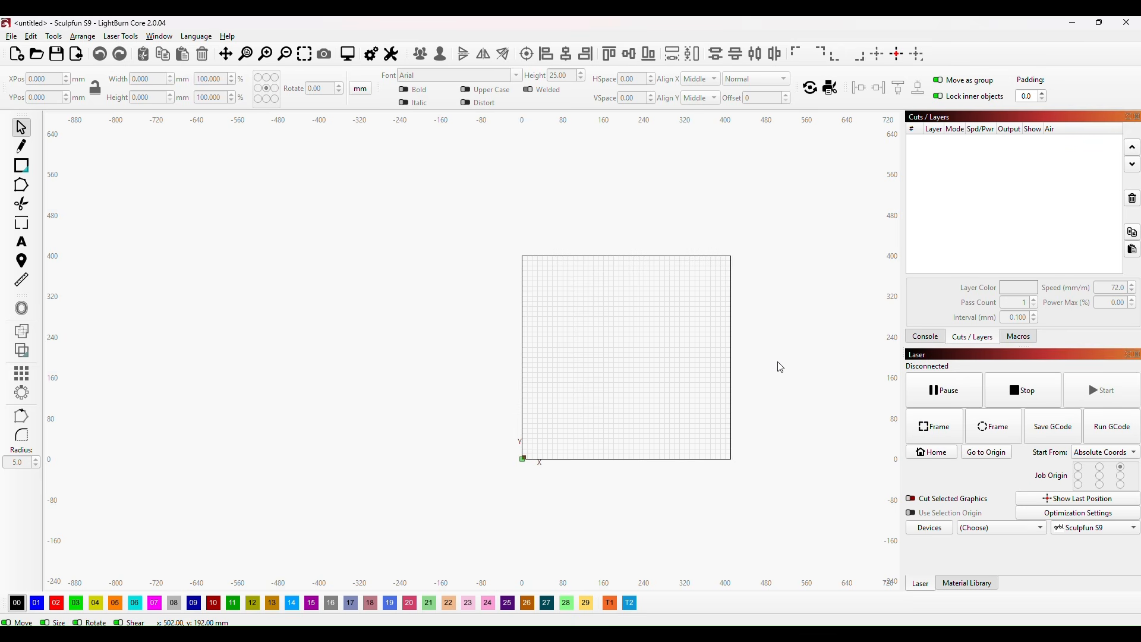
{"action": "left_click_drag", "start_coordinate": [781, 368], "coordinate": [540, 329]}
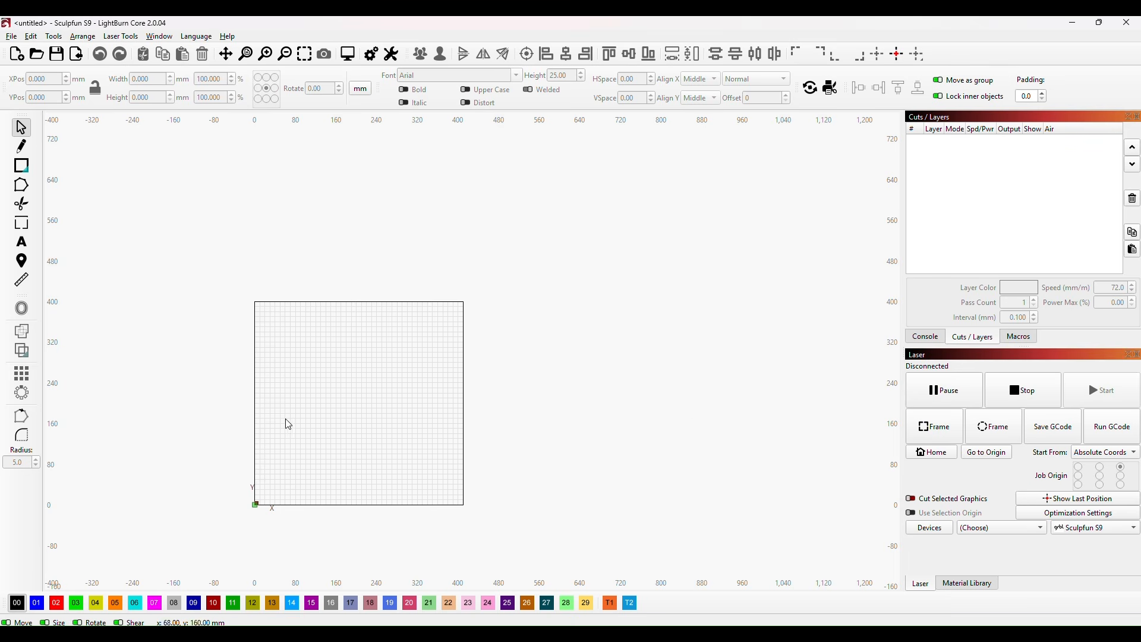
{"action": "scroll", "coordinate": [329, 455], "scroll_direction": "up", "scroll_amount": 1}
{"action": "scroll", "coordinate": [329, 455], "scroll_direction": "up", "scroll_amount": 2}
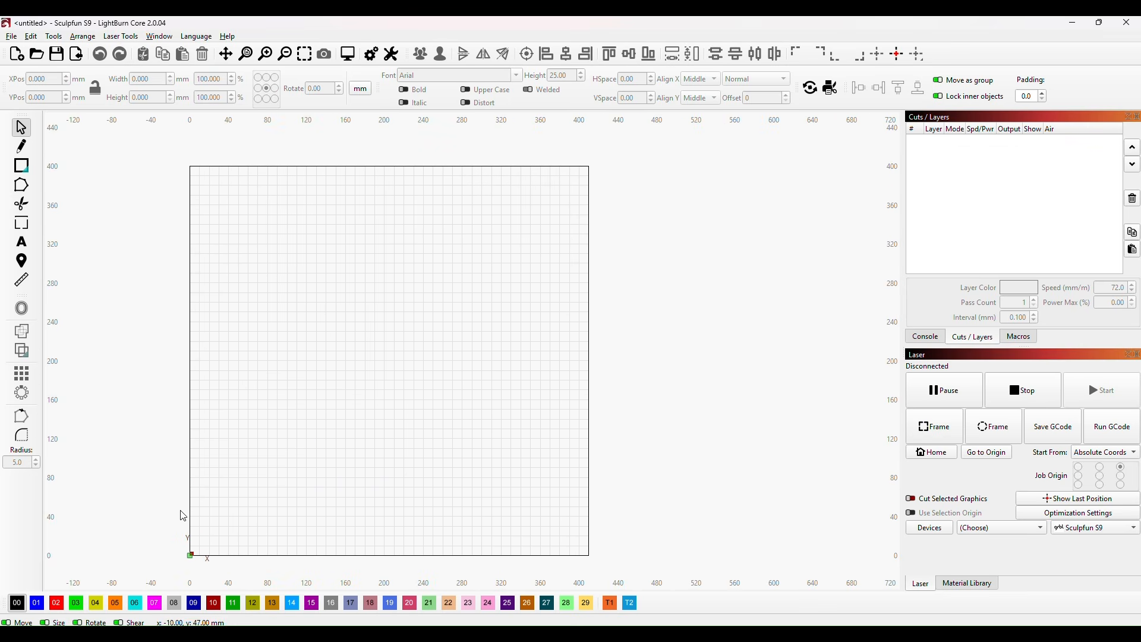
{"action": "scroll", "coordinate": [453, 251], "scroll_direction": "down", "scroll_amount": 1}
{"action": "scroll", "coordinate": [453, 251], "scroll_direction": "down", "scroll_amount": 1}
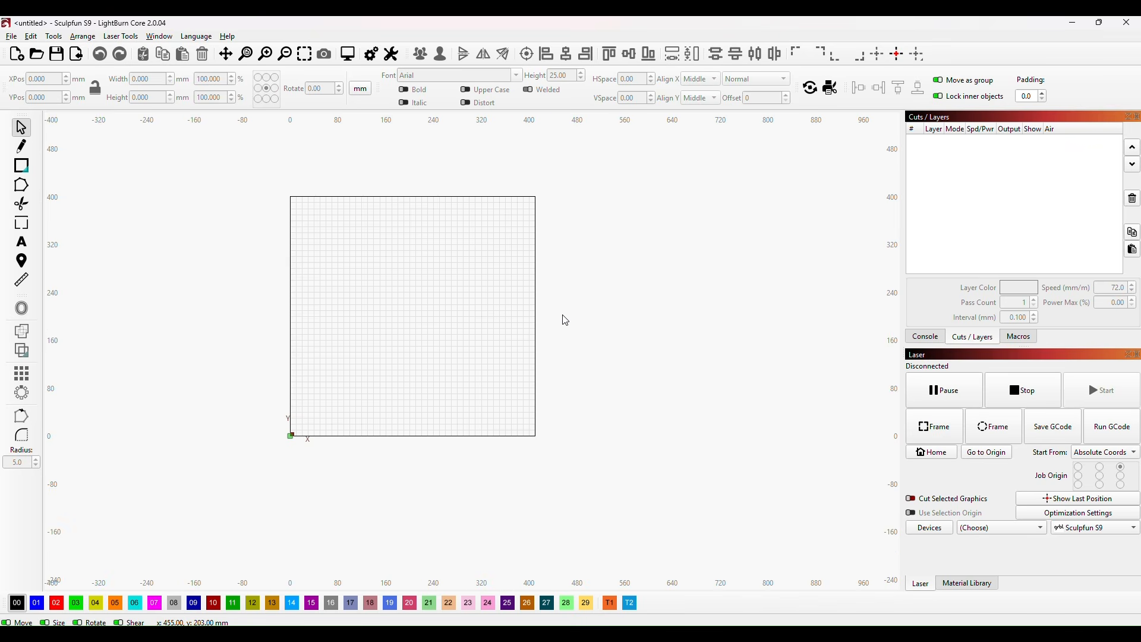
{"action": "left_click_drag", "start_coordinate": [566, 321], "coordinate": [483, 394]}
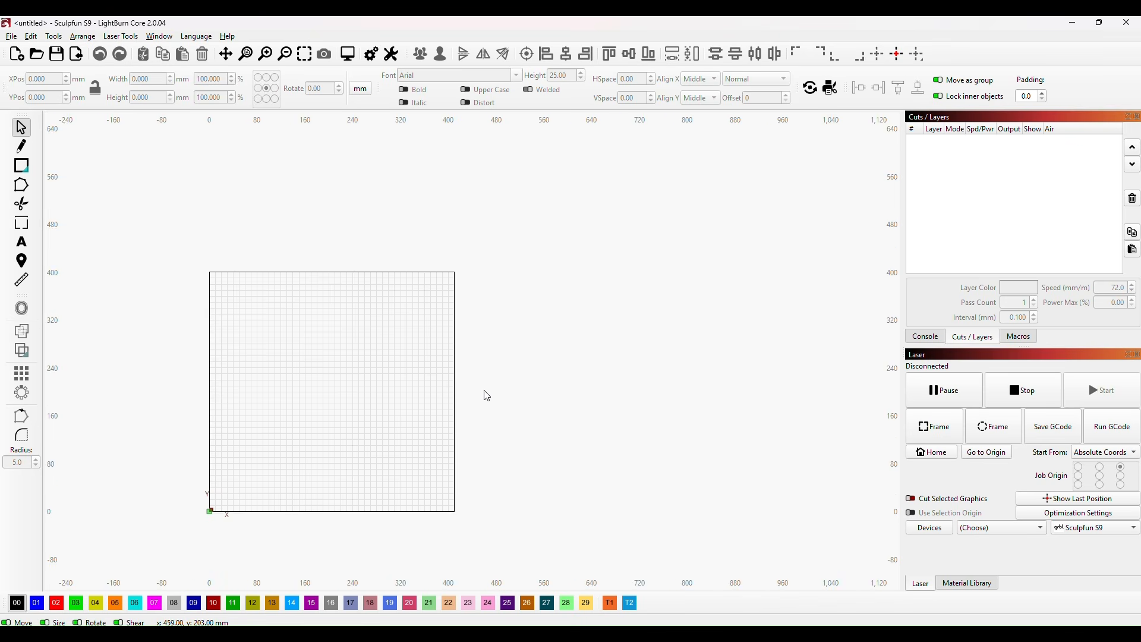
Step: Import page 1 of Spitfire_AM-05-59_HH559_oz6169 46in from the Lightburn files folder inside Spitfire into the LightBurn project
{"action": "left_click", "coordinate": [11, 37]}
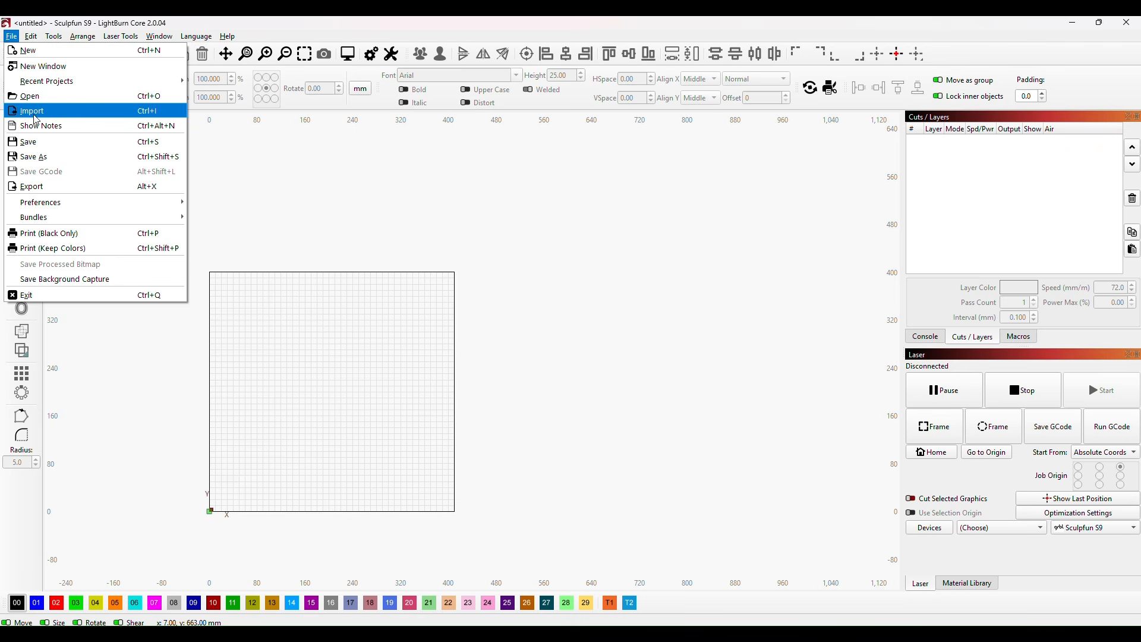
{"action": "left_click", "coordinate": [71, 118]}
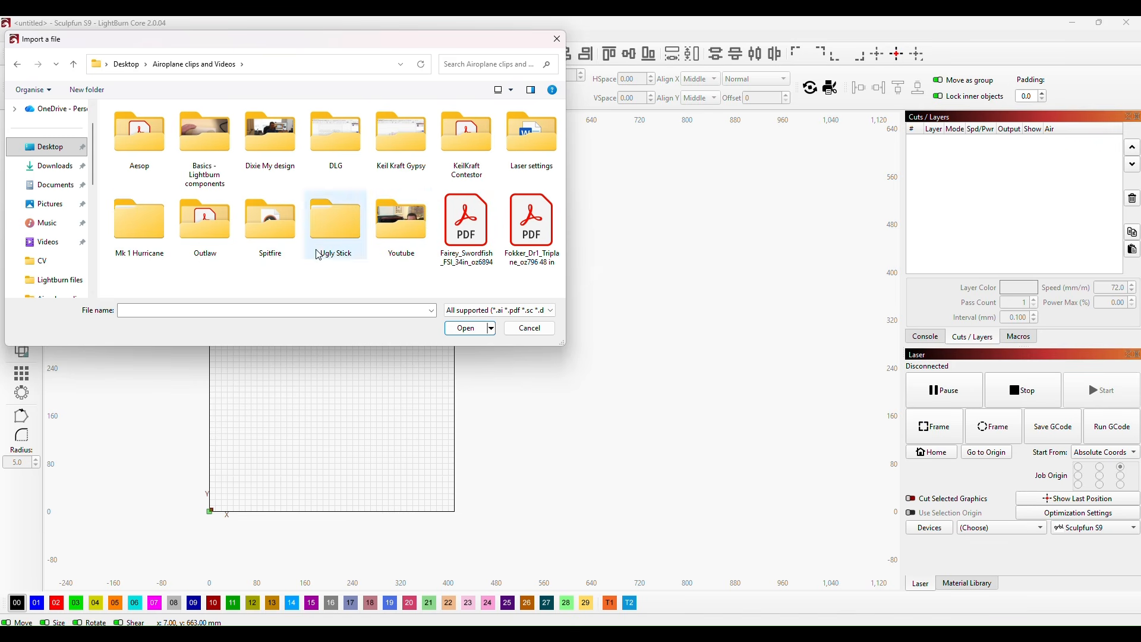
{"action": "left_click", "coordinate": [277, 224]}
{"action": "double_click", "coordinate": [277, 224]}
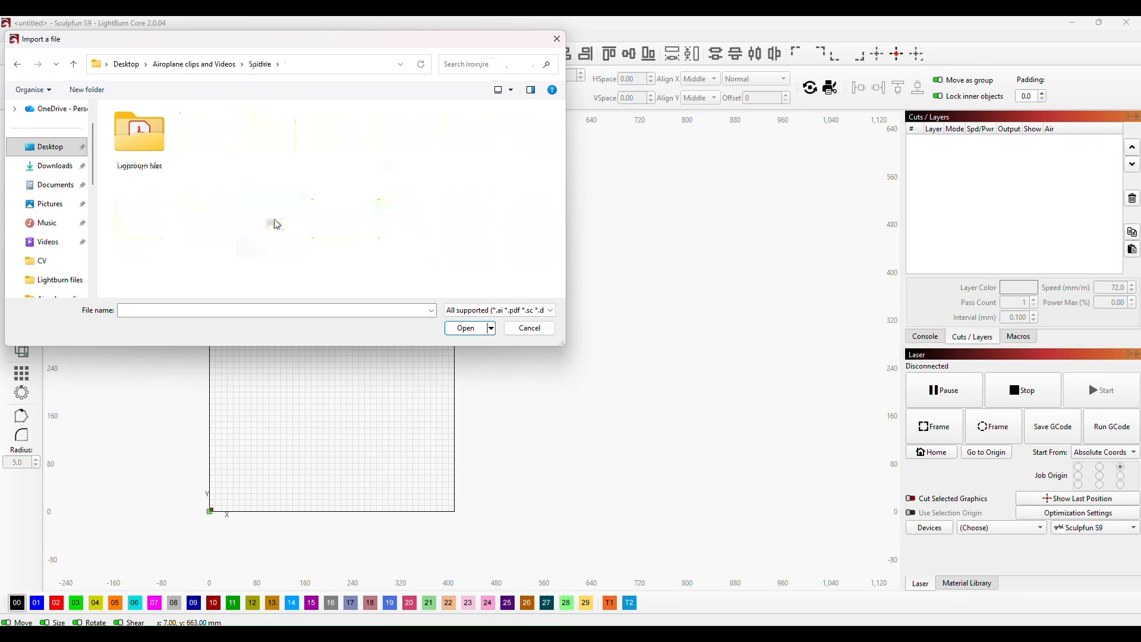
{"action": "left_click", "coordinate": [140, 142]}
{"action": "double_click", "coordinate": [140, 143]}
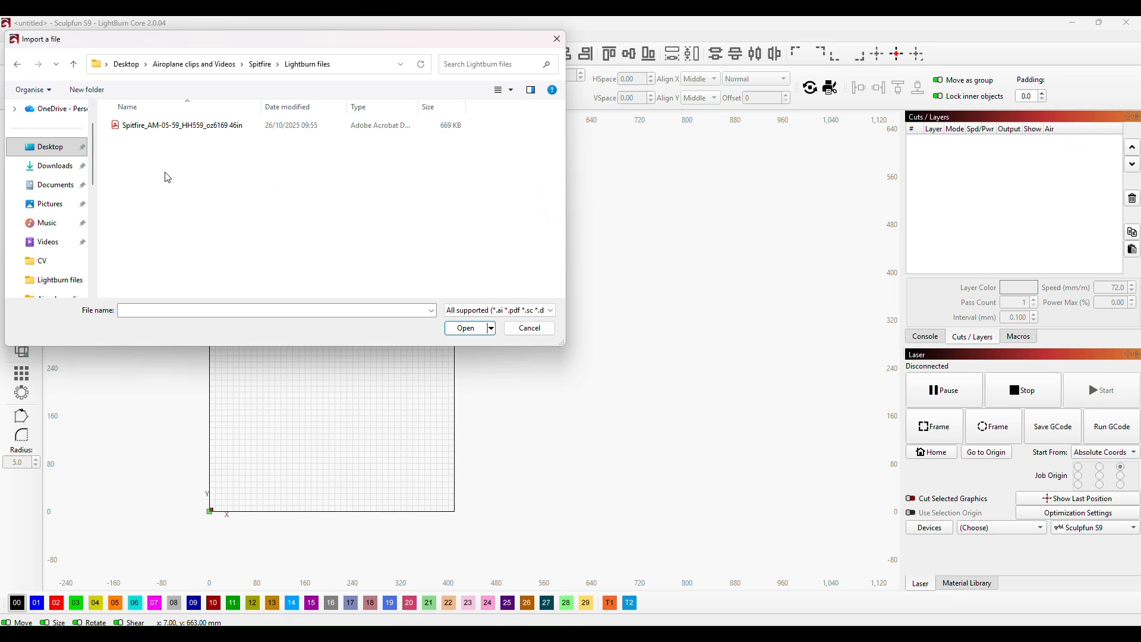
{"action": "double_click", "coordinate": [118, 127]}
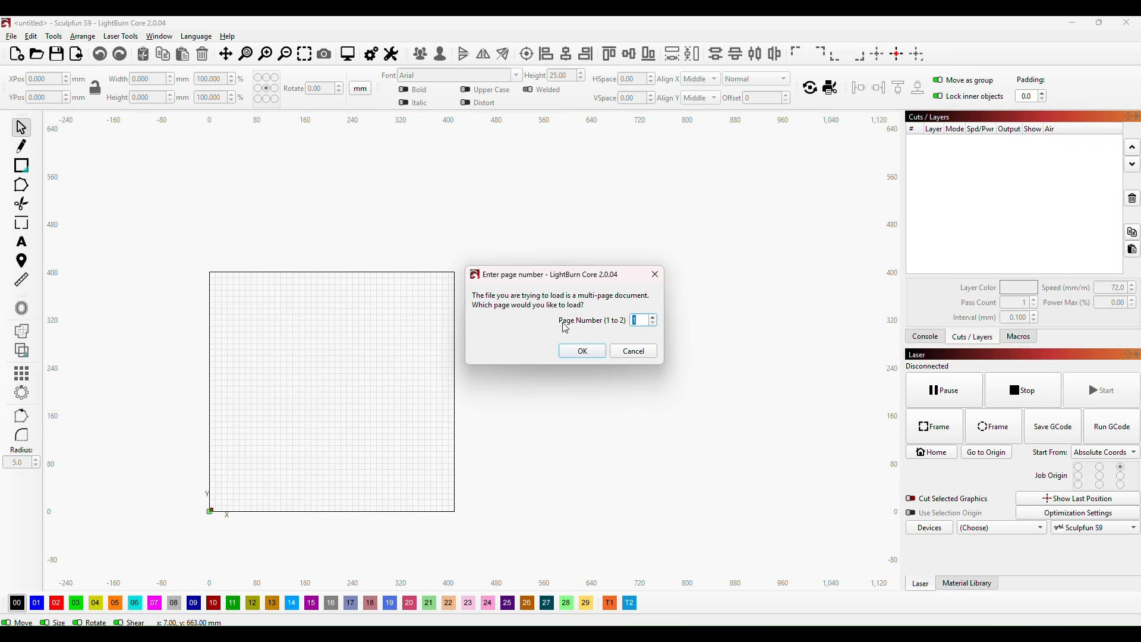
{"action": "left_click", "coordinate": [584, 351]}
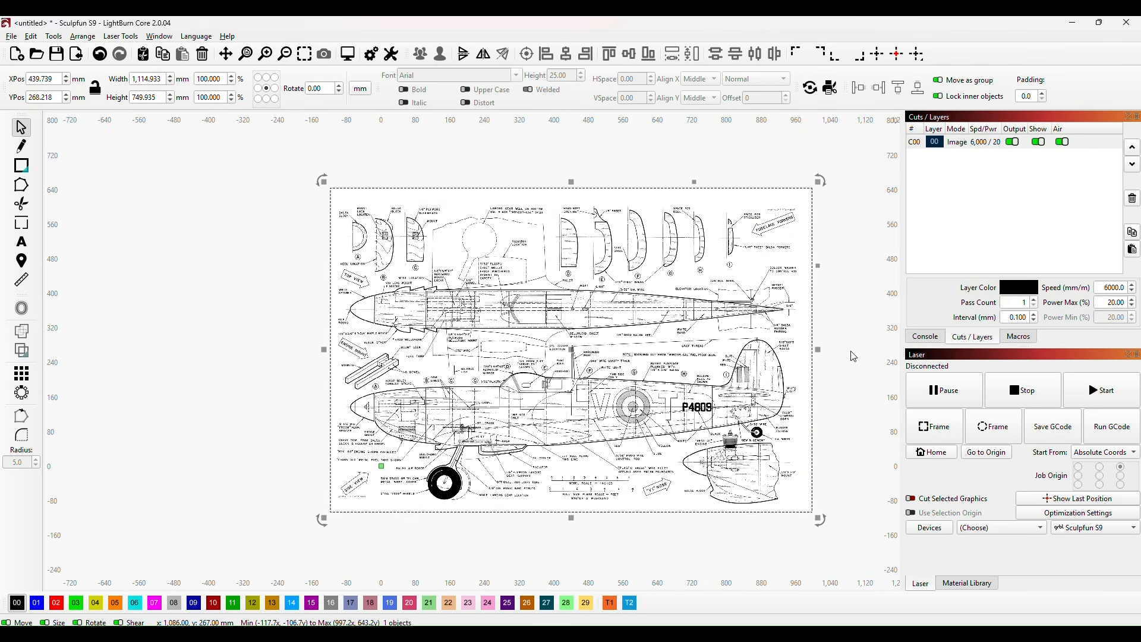
Step: Move the imported plan page off the laser work area to about X 977 mm, Y 579 mm and deselect it
{"action": "left_click_drag", "start_coordinate": [857, 357], "coordinate": [677, 351]}
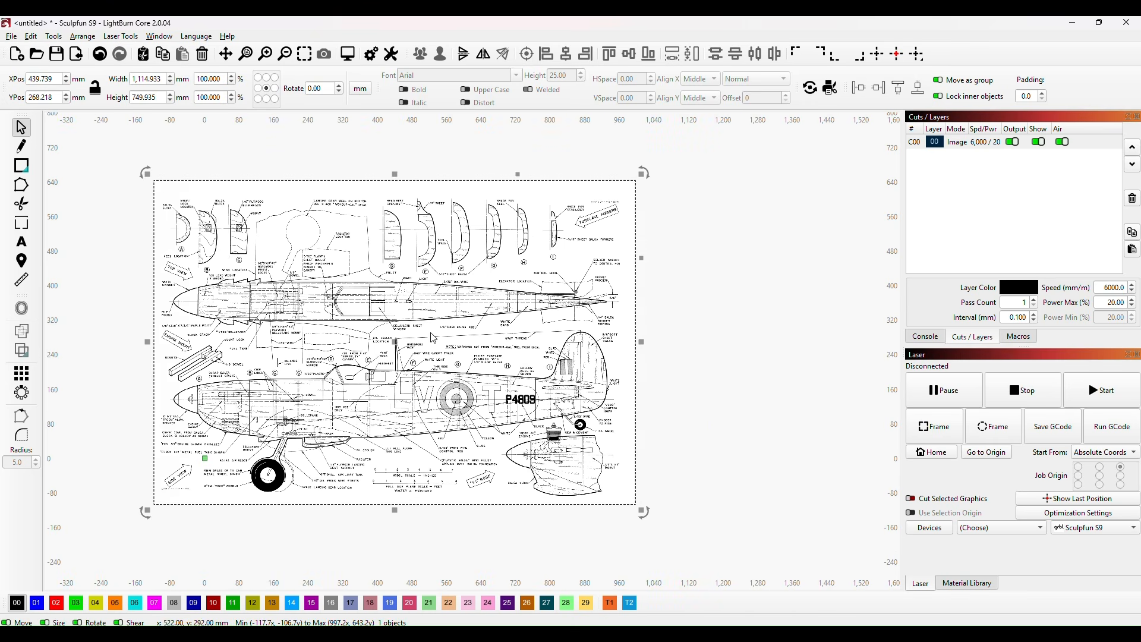
{"action": "left_click_drag", "start_coordinate": [411, 342], "coordinate": [626, 230]}
{"action": "scroll", "coordinate": [648, 472], "scroll_direction": "down", "scroll_amount": 1}
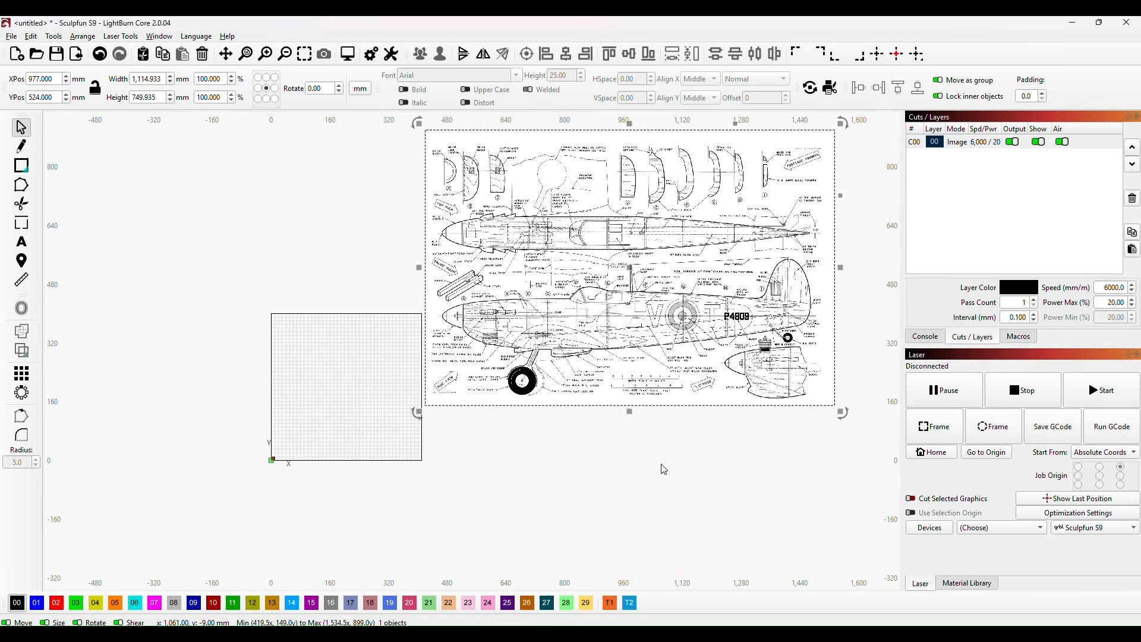
{"action": "scroll", "coordinate": [661, 465], "scroll_direction": "down", "scroll_amount": 1}
{"action": "left_click_drag", "start_coordinate": [719, 472], "coordinate": [655, 433]}
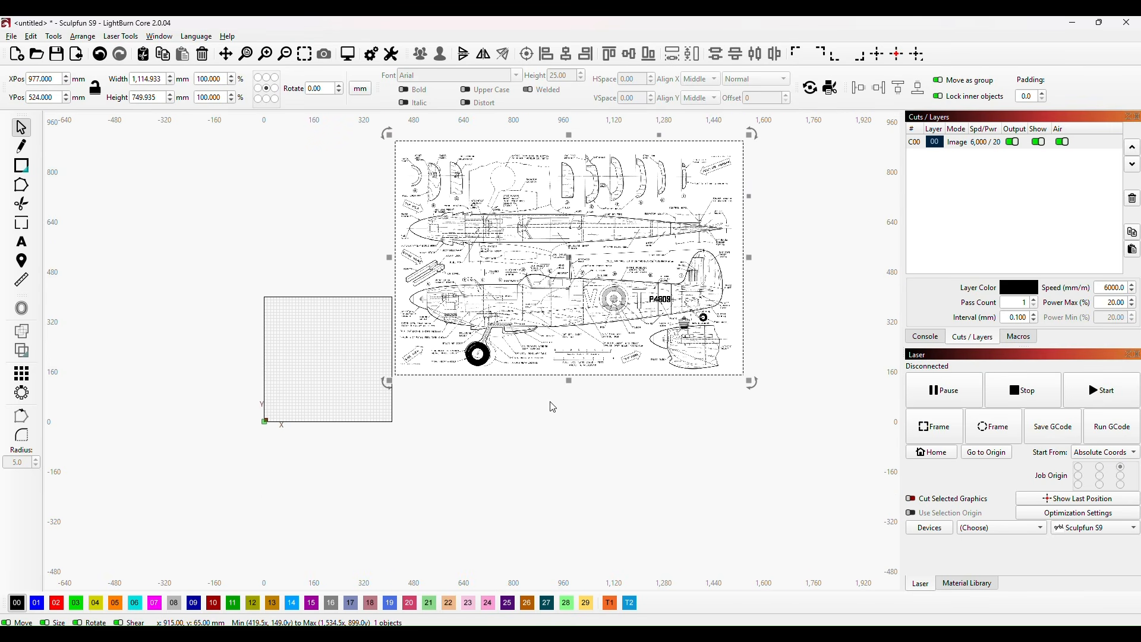
{"action": "left_click_drag", "start_coordinate": [570, 256], "coordinate": [571, 240]}
{"action": "left_click", "coordinate": [540, 420]}
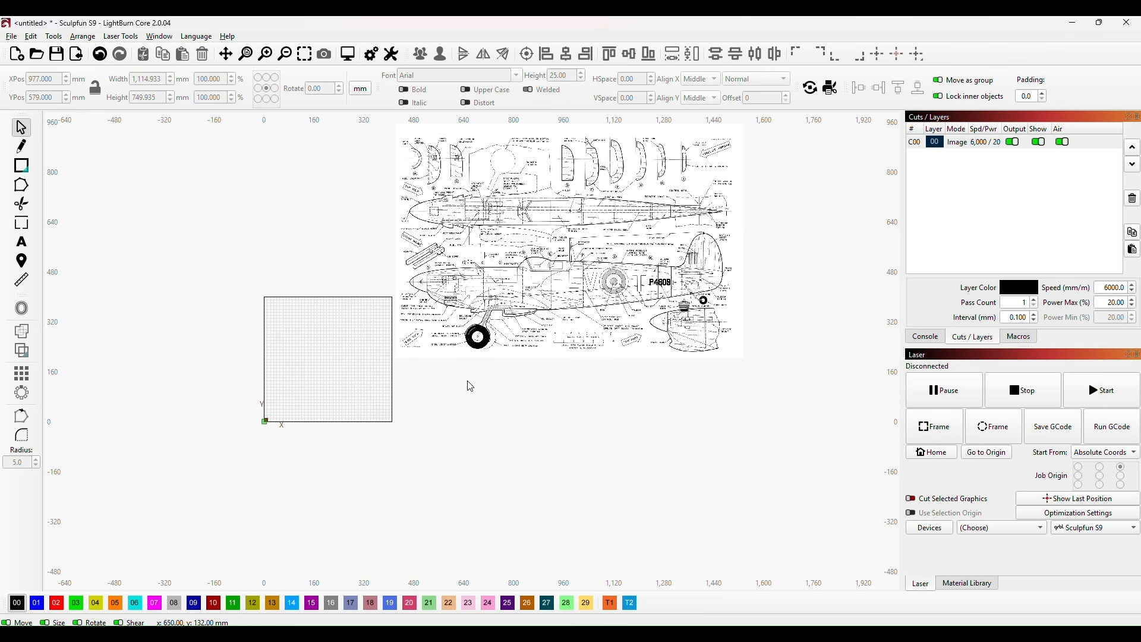
Step: Import page 2 of the same Spitfire plan PDF into the project
{"action": "left_click", "coordinate": [12, 37]}
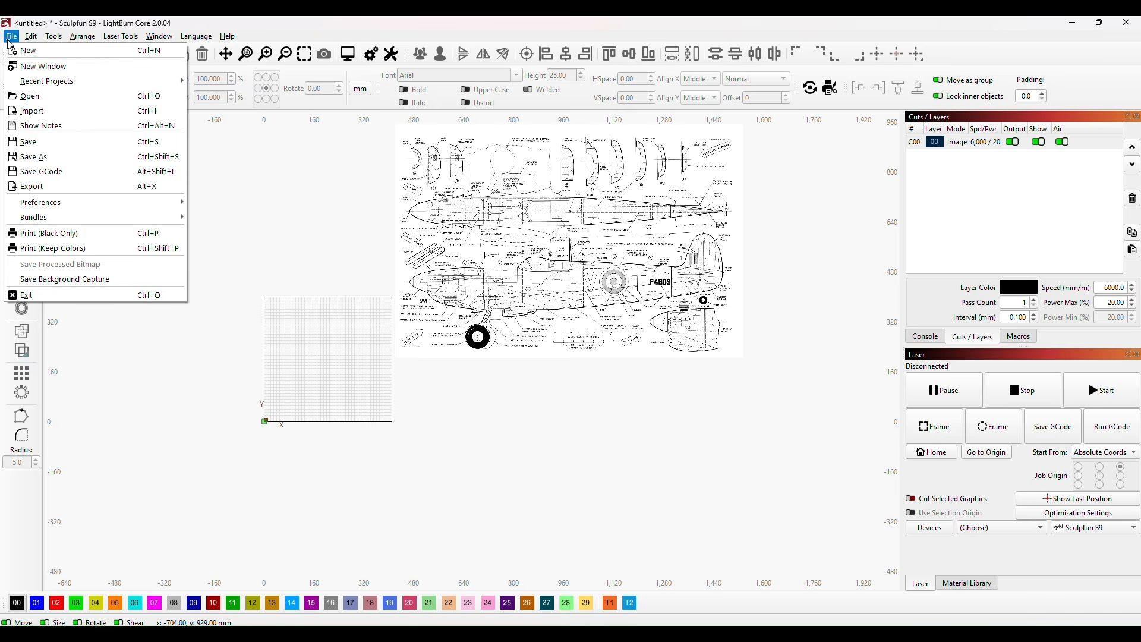
{"action": "left_click", "coordinate": [35, 117]}
{"action": "double_click", "coordinate": [140, 126]}
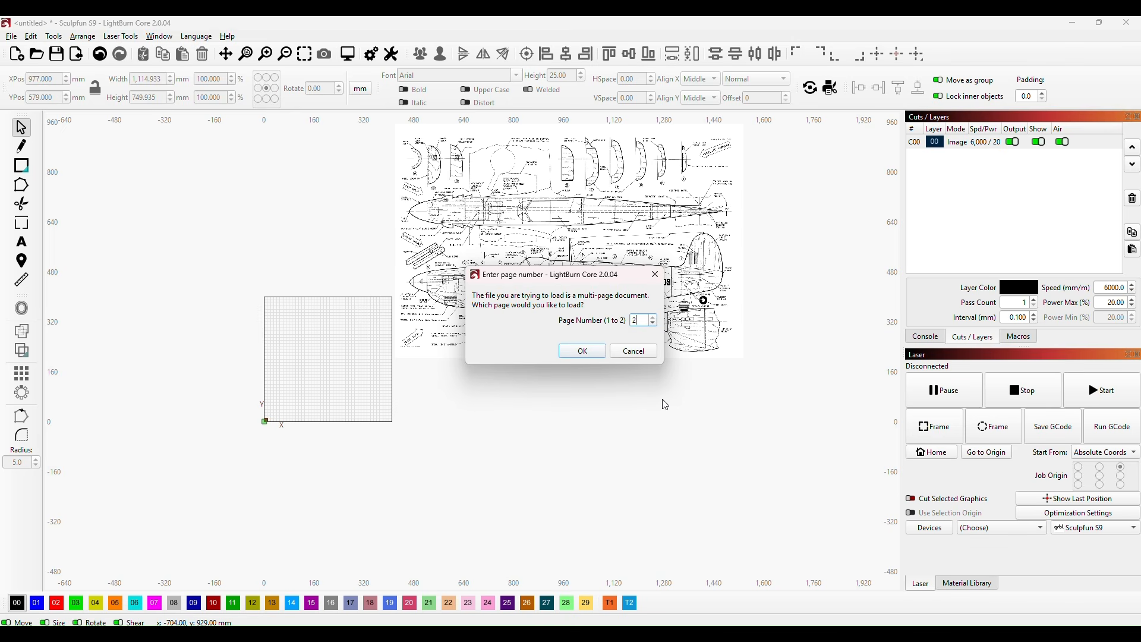
{"action": "left_click", "coordinate": [581, 351]}
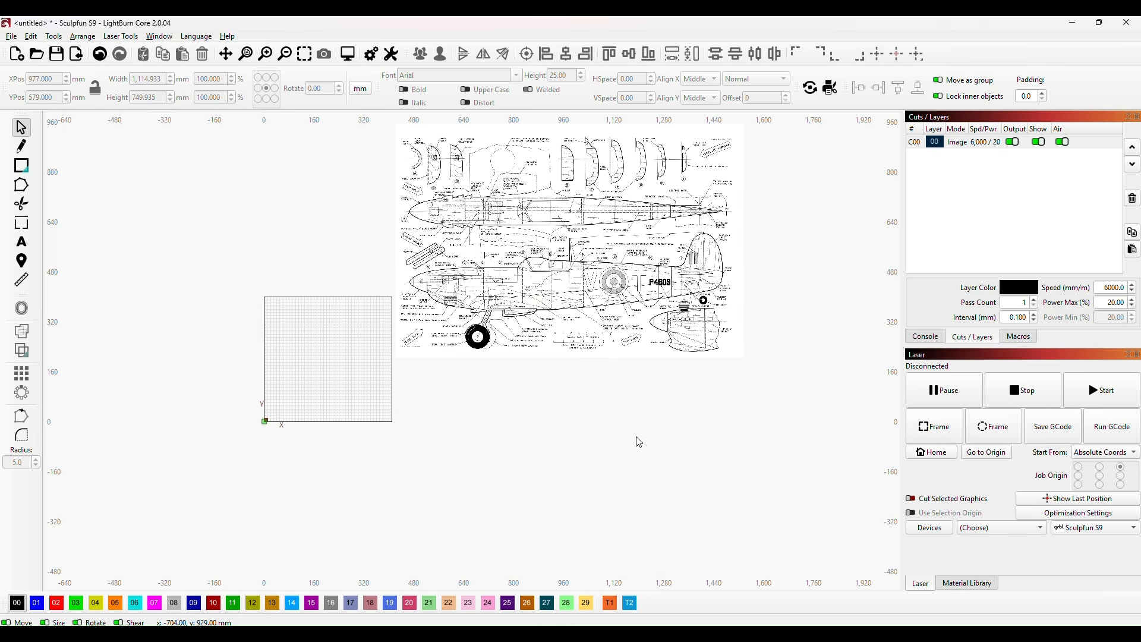
Step: Place the second plan page directly below the first, beside the work area, at about X 987 mm, Y -165 mm
{"action": "left_click_drag", "start_coordinate": [478, 360], "coordinate": [575, 479]}
{"action": "left_click", "coordinate": [790, 394]}
{"action": "scroll", "coordinate": [781, 375], "scroll_direction": "down", "scroll_amount": 2}
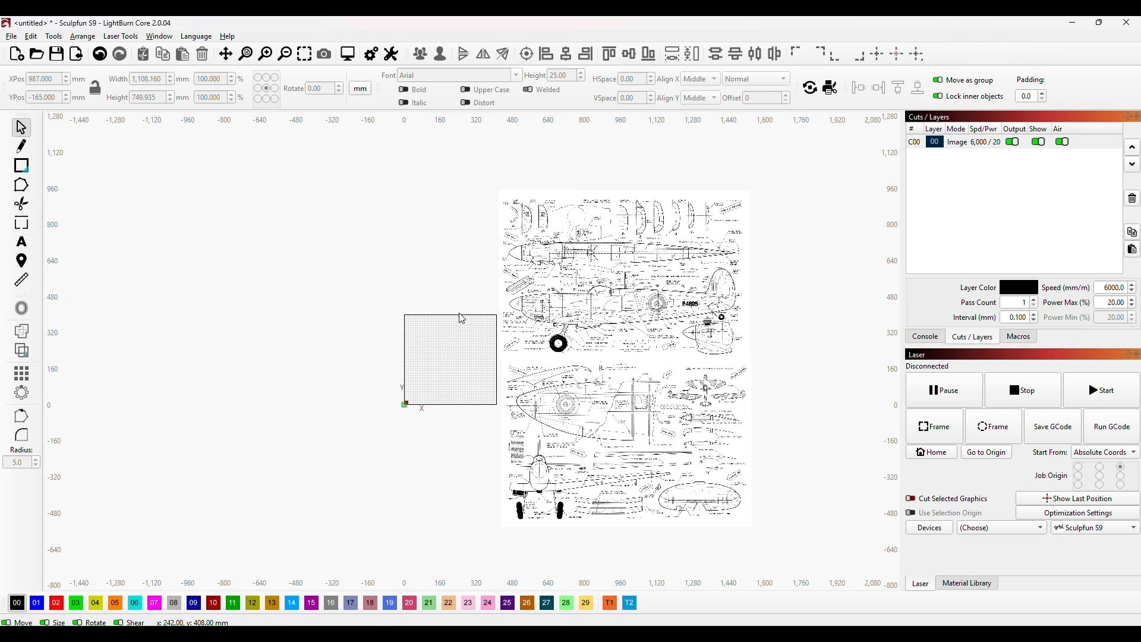
{"action": "scroll", "coordinate": [454, 375], "scroll_direction": "up", "scroll_amount": 3}
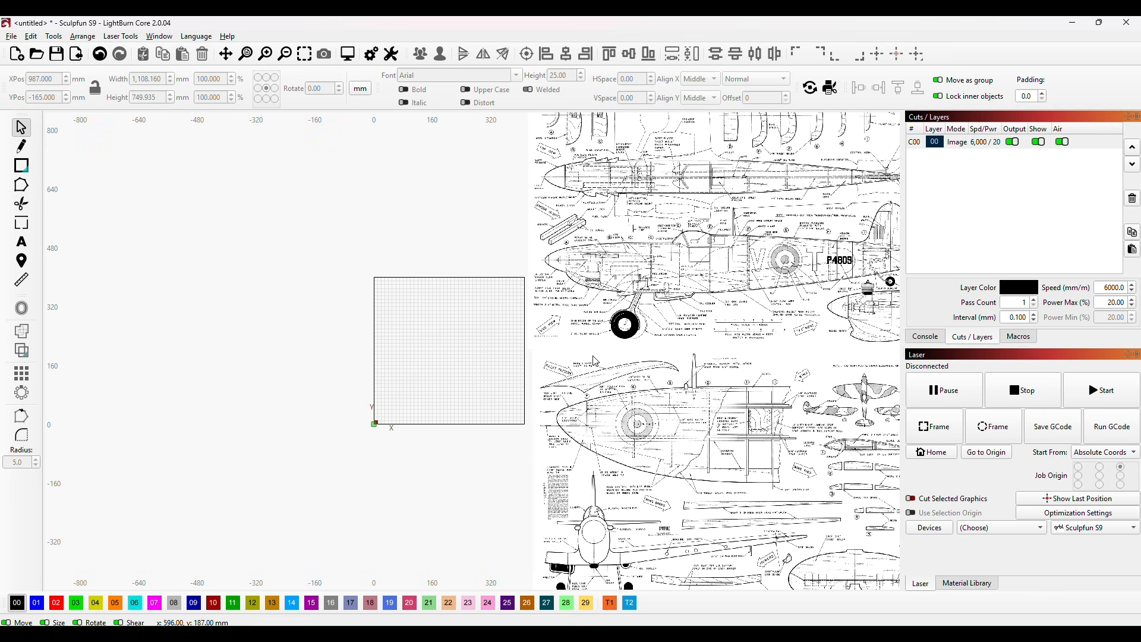
Step: Examine the fuselage top and side views on the first plan page, including the former positions and material notes
{"action": "left_click_drag", "start_coordinate": [593, 357], "coordinate": [379, 390]}
{"action": "scroll", "coordinate": [542, 336], "scroll_direction": "up", "scroll_amount": 2}
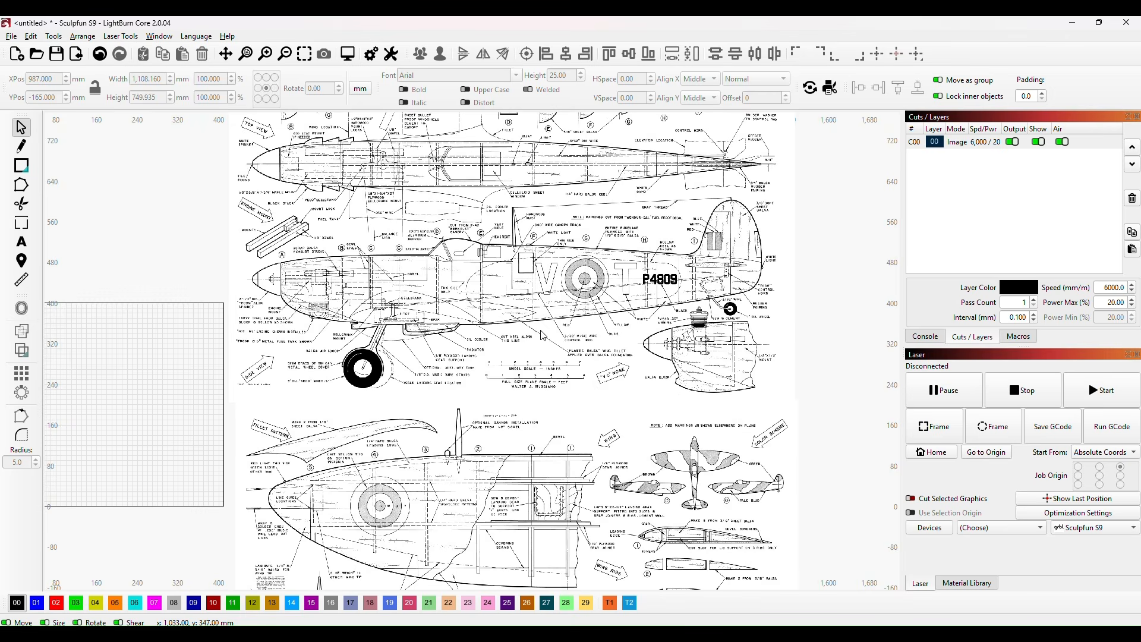
{"action": "scroll", "coordinate": [395, 354], "scroll_direction": "down", "scroll_amount": 1}
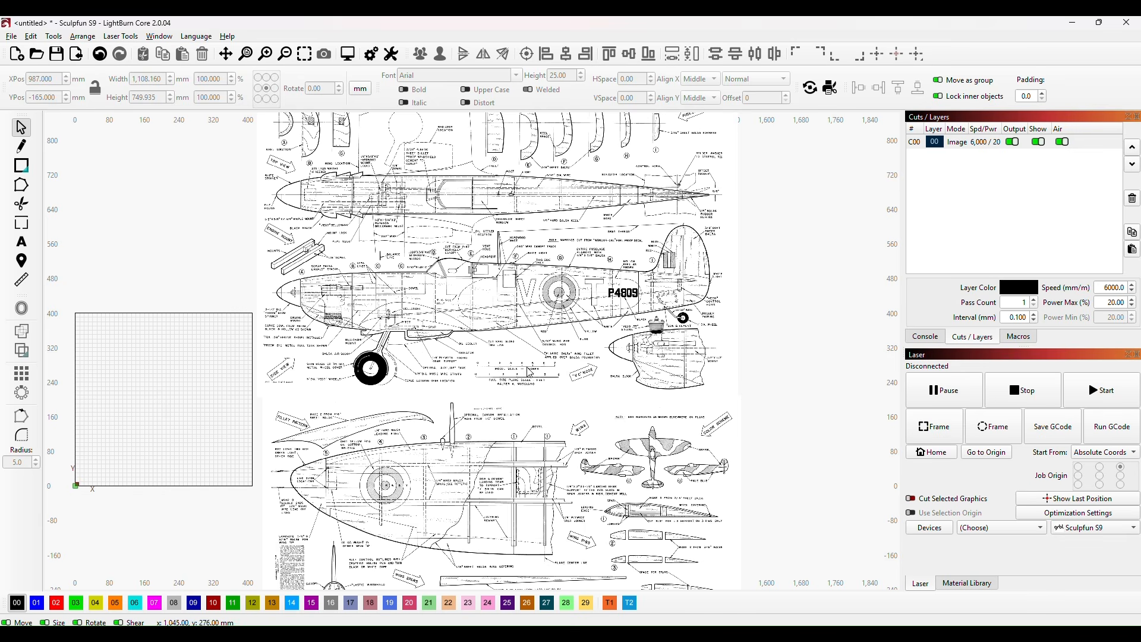
{"action": "scroll", "coordinate": [509, 326], "scroll_direction": "up", "scroll_amount": 2}
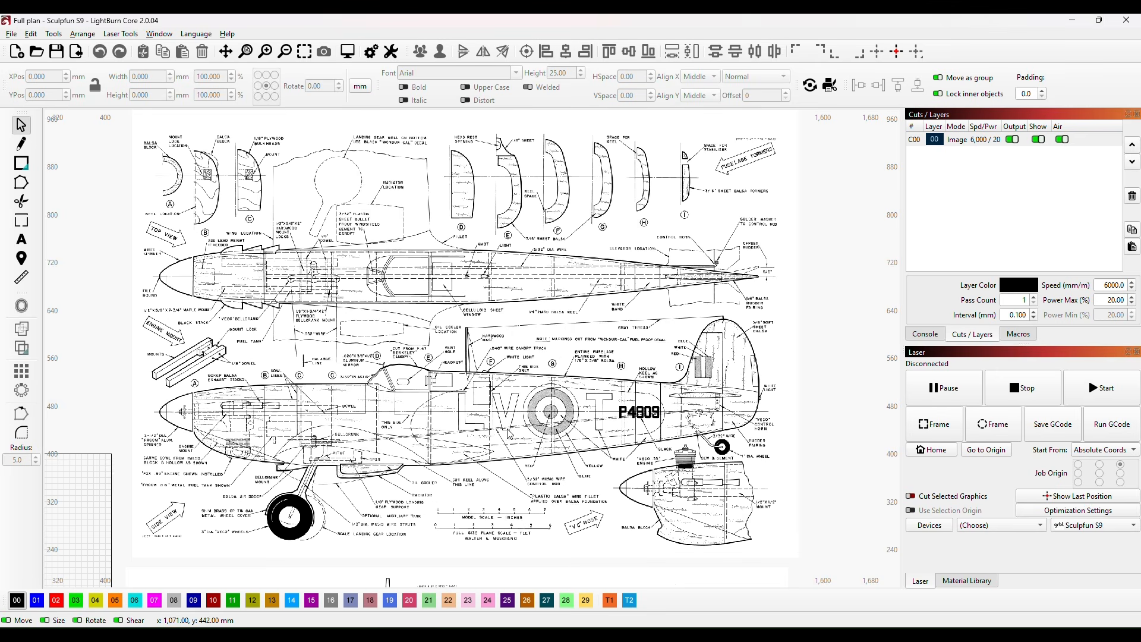
{"action": "scroll", "coordinate": [562, 407], "scroll_direction": "up", "scroll_amount": 4}
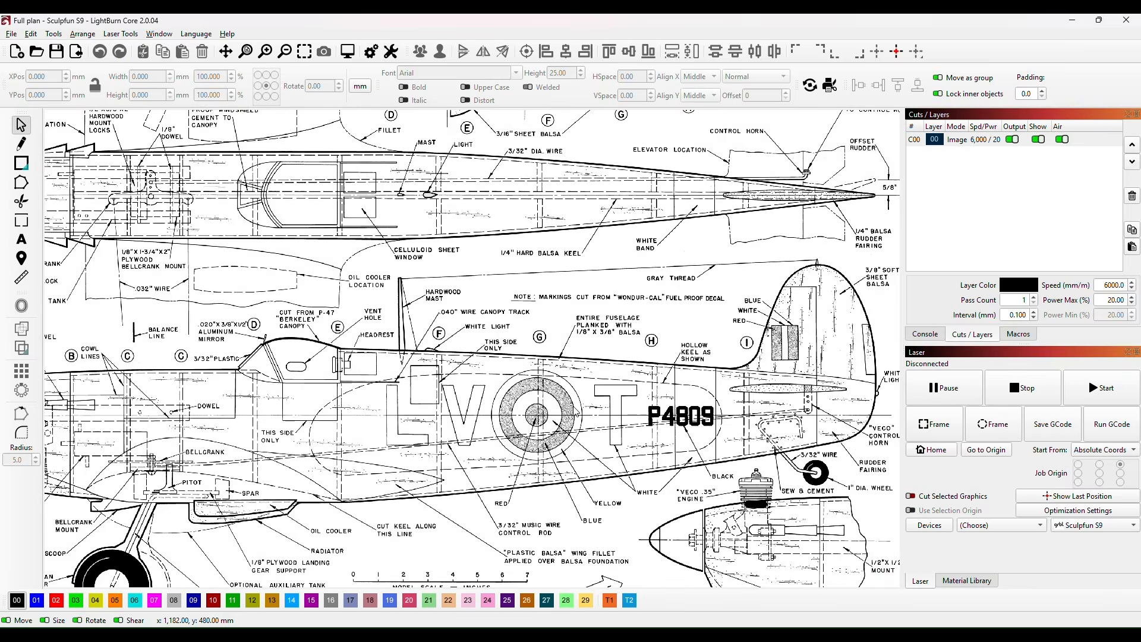
{"action": "scroll", "coordinate": [559, 397], "scroll_direction": "up", "scroll_amount": 1}
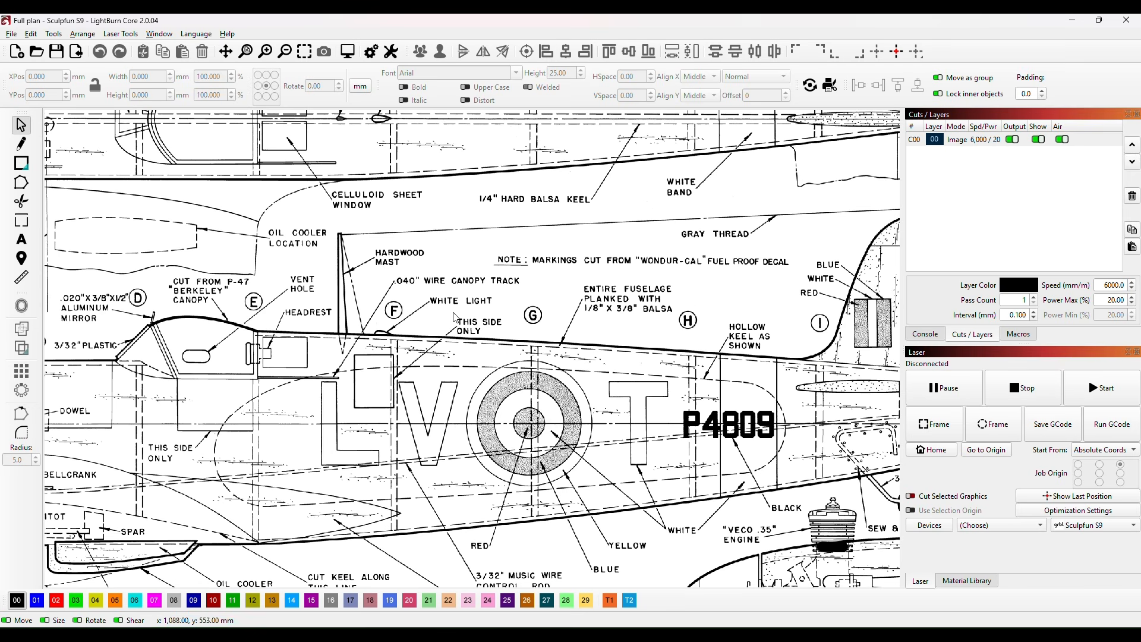
{"action": "scroll", "coordinate": [525, 399], "scroll_direction": "down", "scroll_amount": 2}
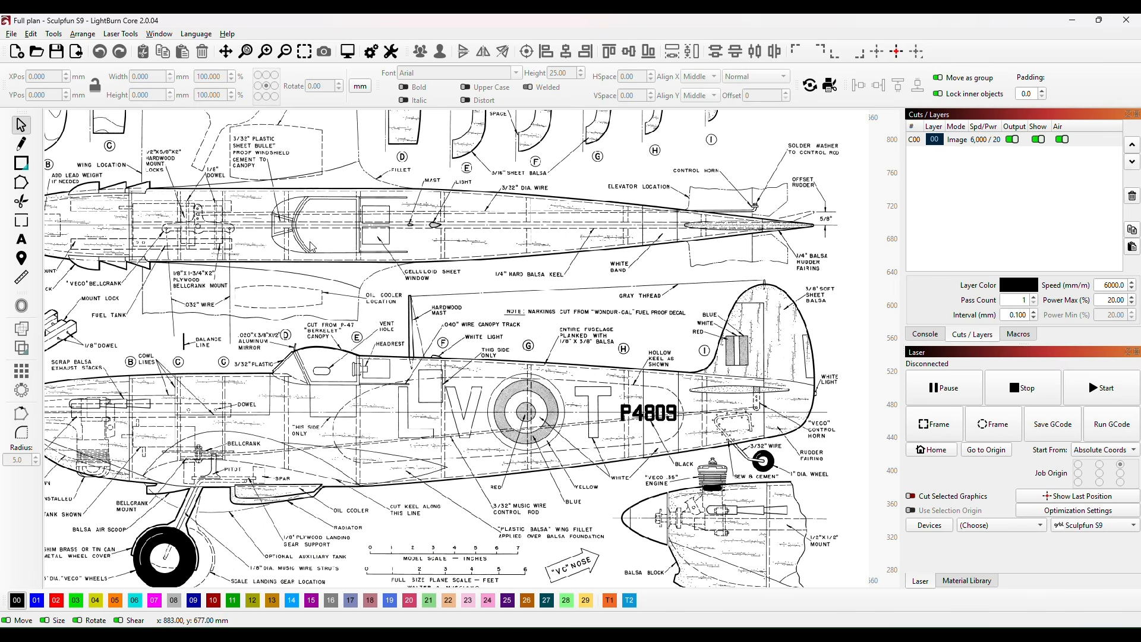
{"action": "scroll", "coordinate": [322, 232], "scroll_direction": "down", "scroll_amount": 2}
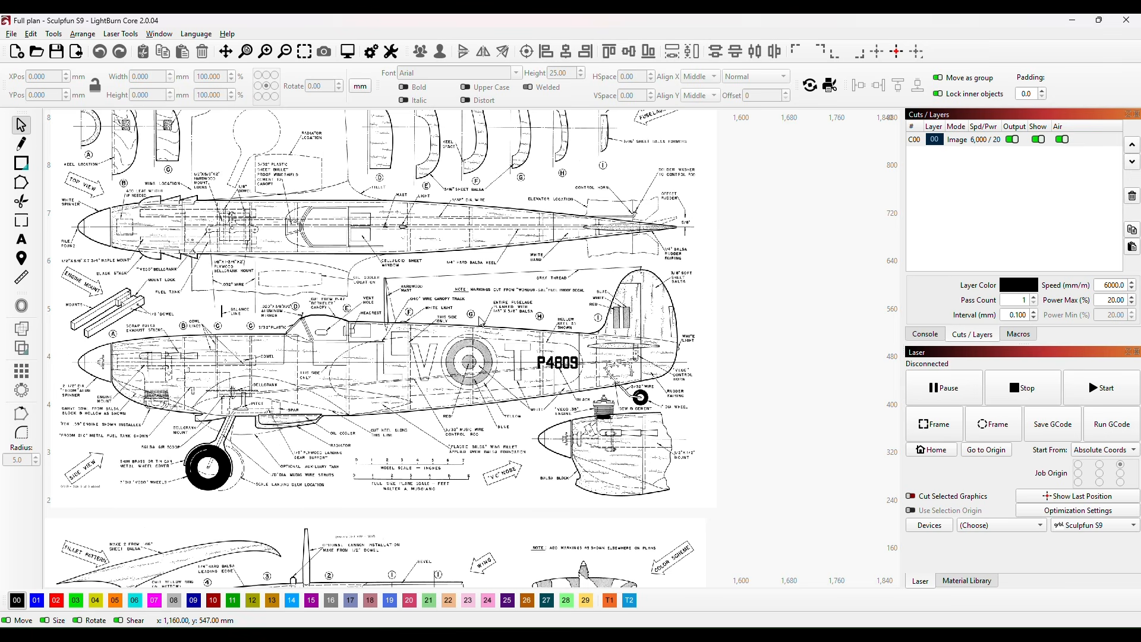
Step: Inspect the keel, former lines and tail in the fuselage side view and compare the plan pages' size with the laser work area
{"action": "left_click_drag", "start_coordinate": [516, 284], "coordinate": [558, 384]}
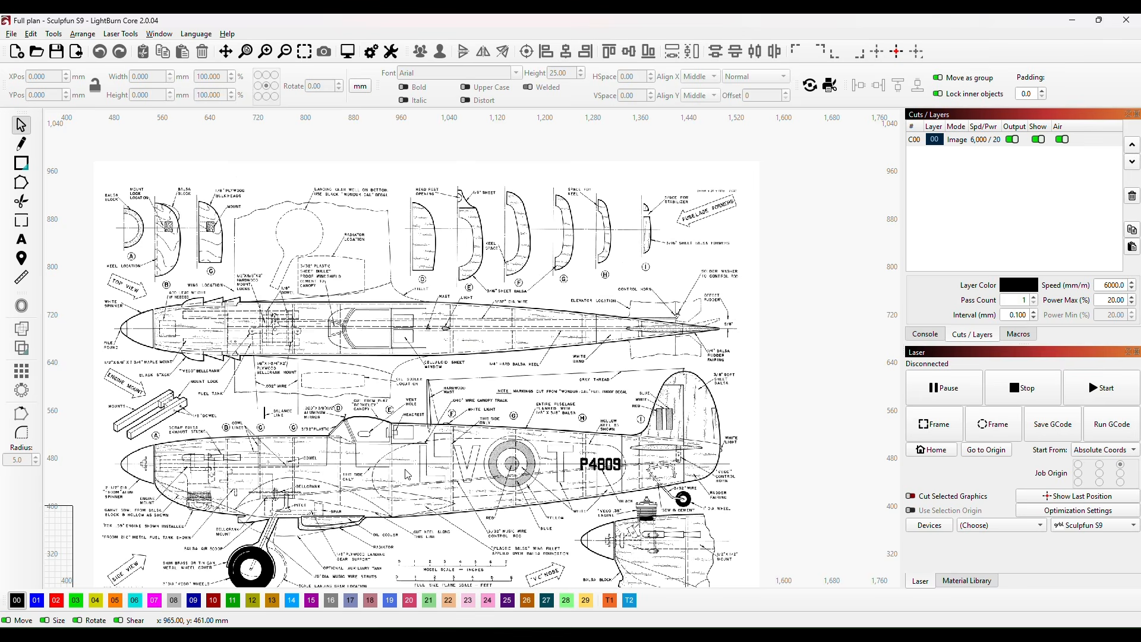
{"action": "scroll", "coordinate": [407, 473], "scroll_direction": "up", "scroll_amount": 4}
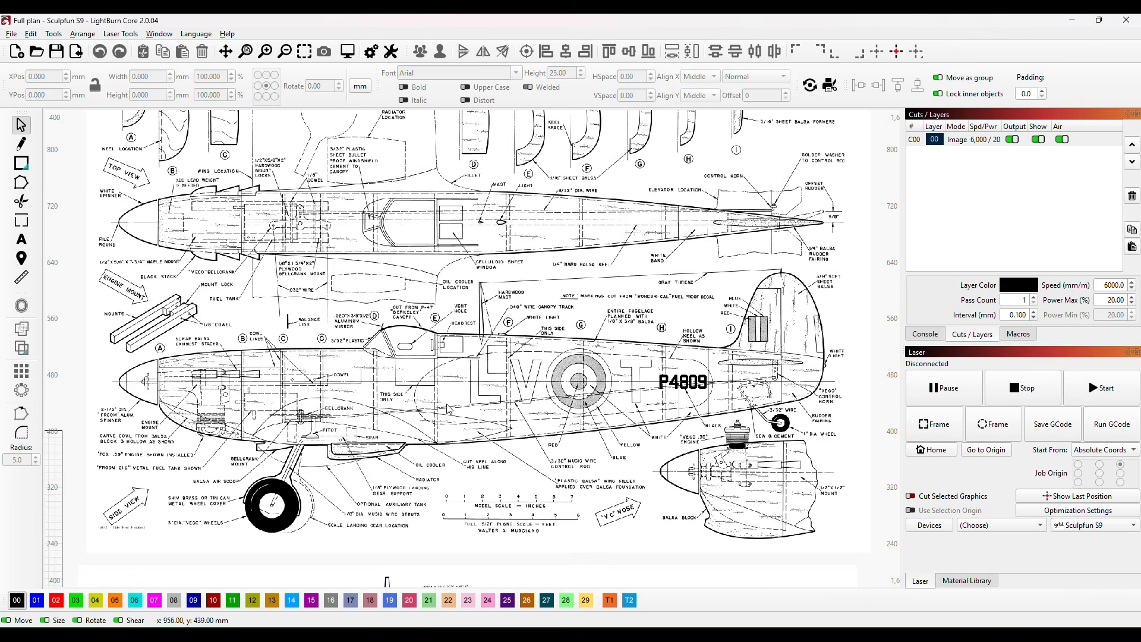
{"action": "left_click_drag", "start_coordinate": [605, 380], "coordinate": [575, 376]}
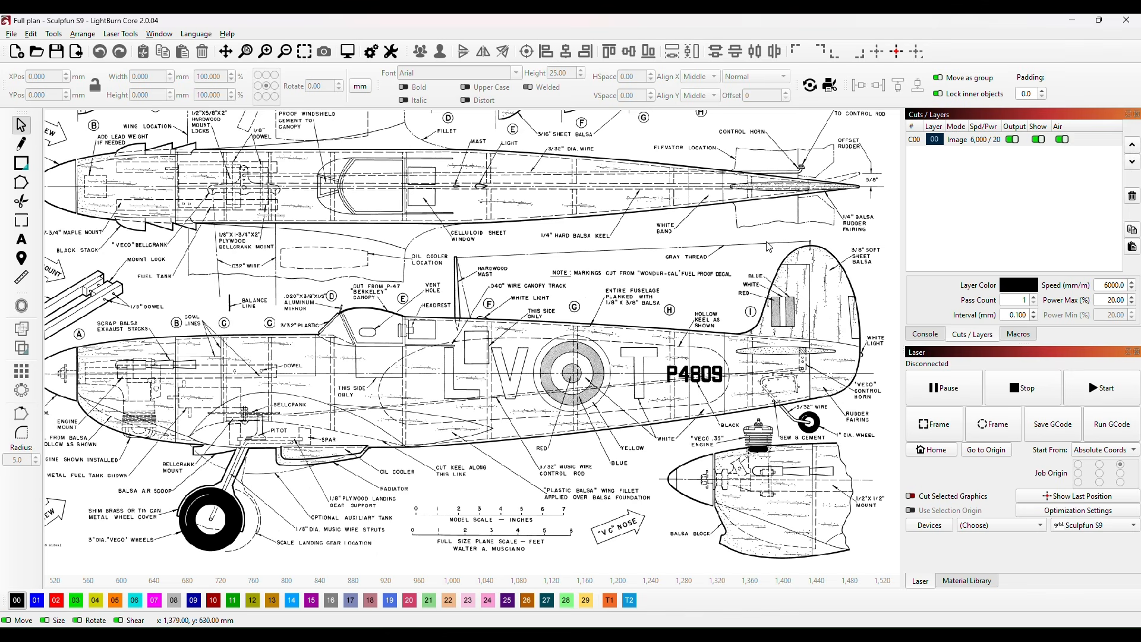
{"action": "scroll", "coordinate": [715, 332], "scroll_direction": "up", "scroll_amount": 4}
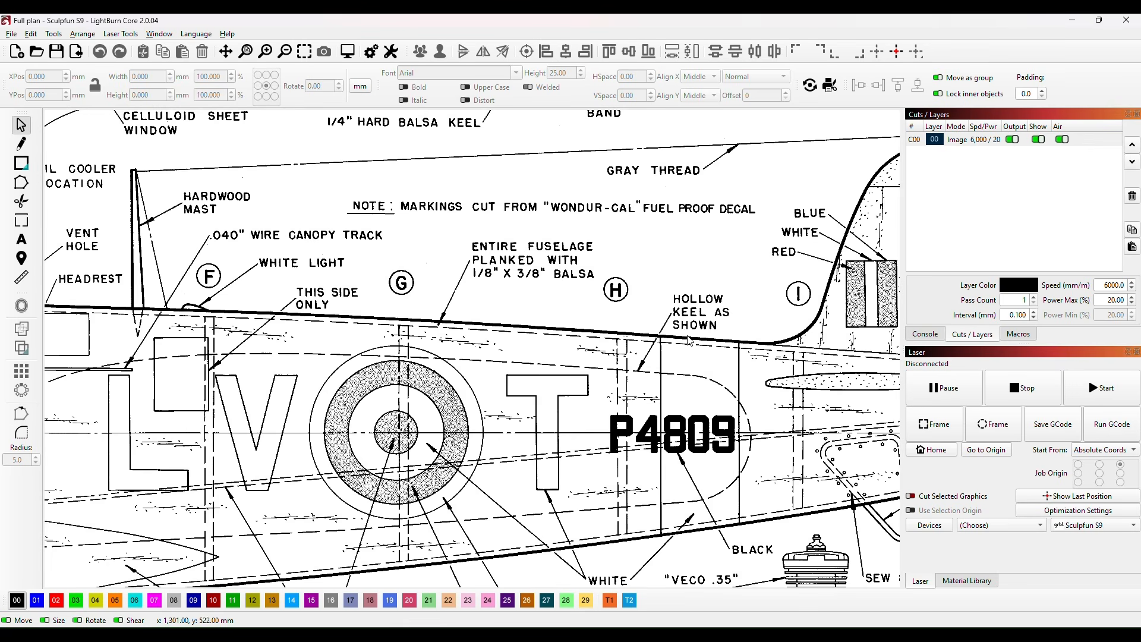
{"action": "scroll", "coordinate": [682, 350], "scroll_direction": "down", "scroll_amount": 1}
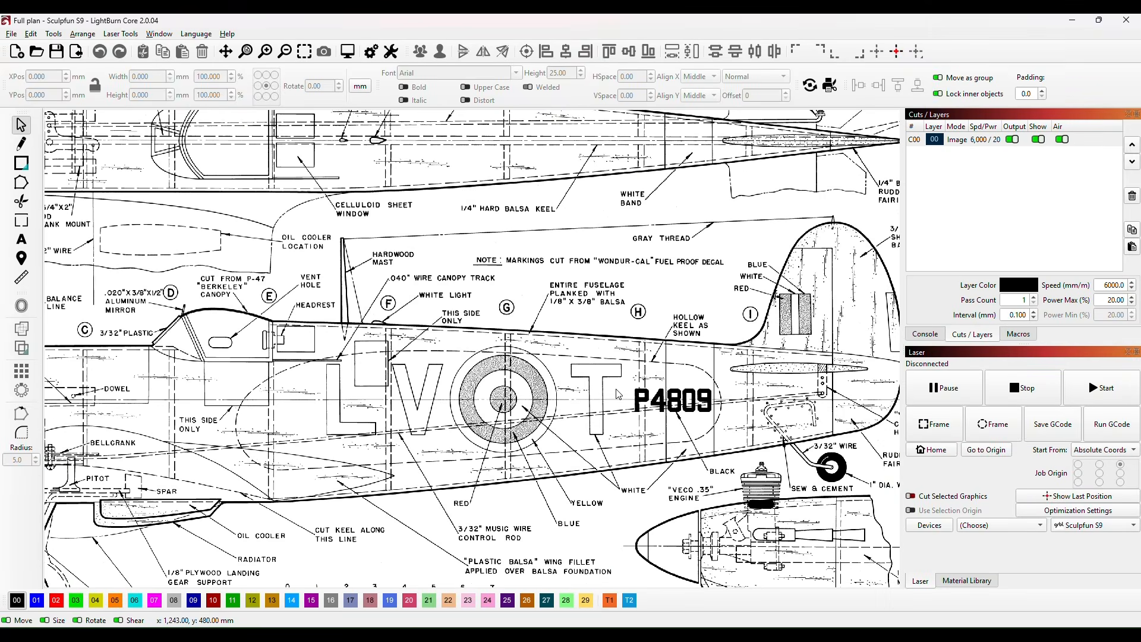
{"action": "scroll", "coordinate": [617, 389], "scroll_direction": "down", "scroll_amount": 2}
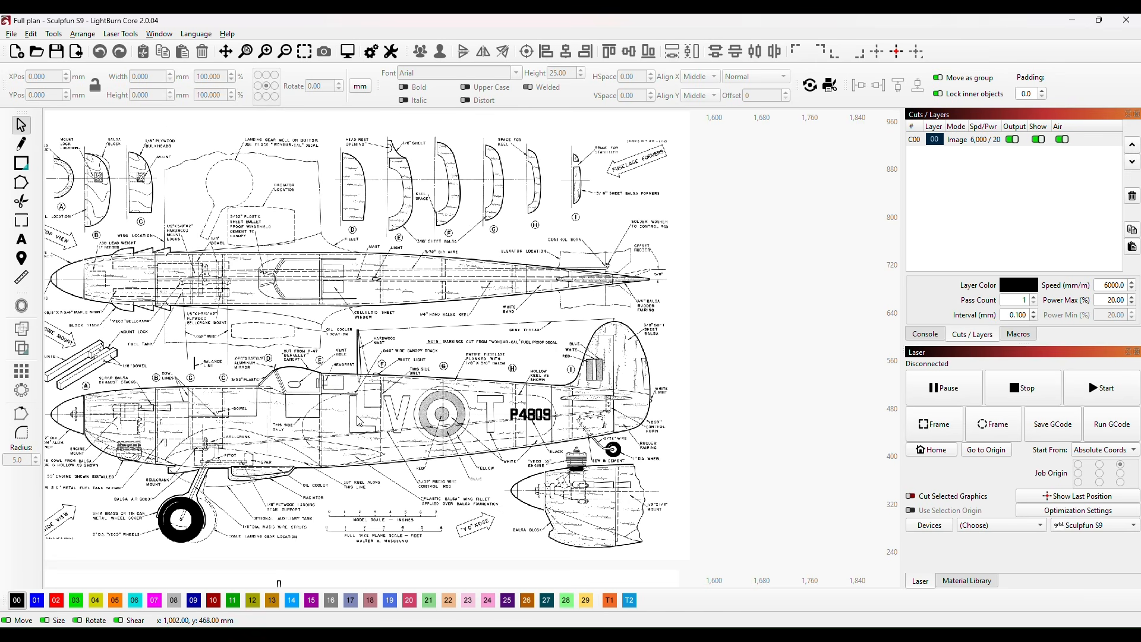
{"action": "scroll", "coordinate": [360, 421], "scroll_direction": "down", "scroll_amount": 5}
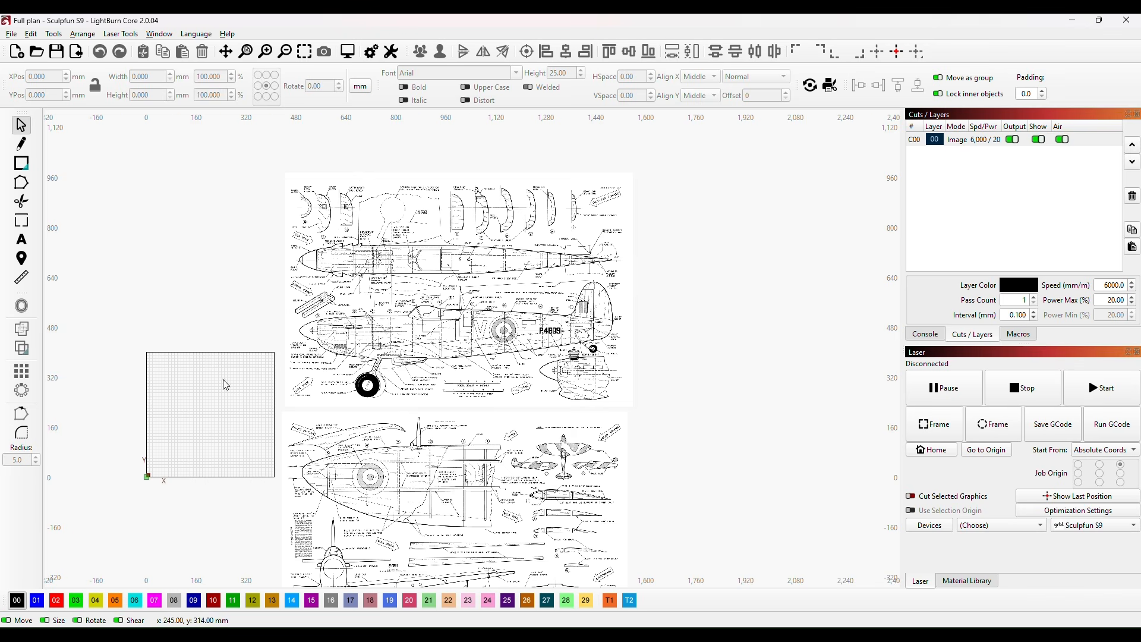
{"action": "scroll", "coordinate": [537, 394], "scroll_direction": "up", "scroll_amount": 4}
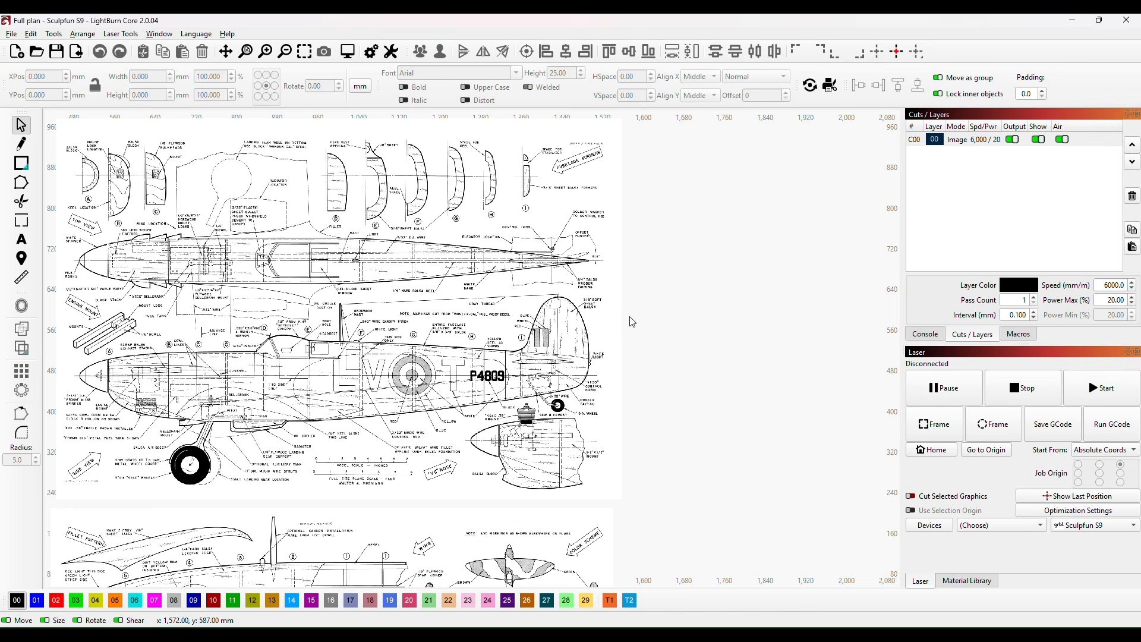
{"action": "scroll", "coordinate": [583, 373], "scroll_direction": "up", "scroll_amount": 3}
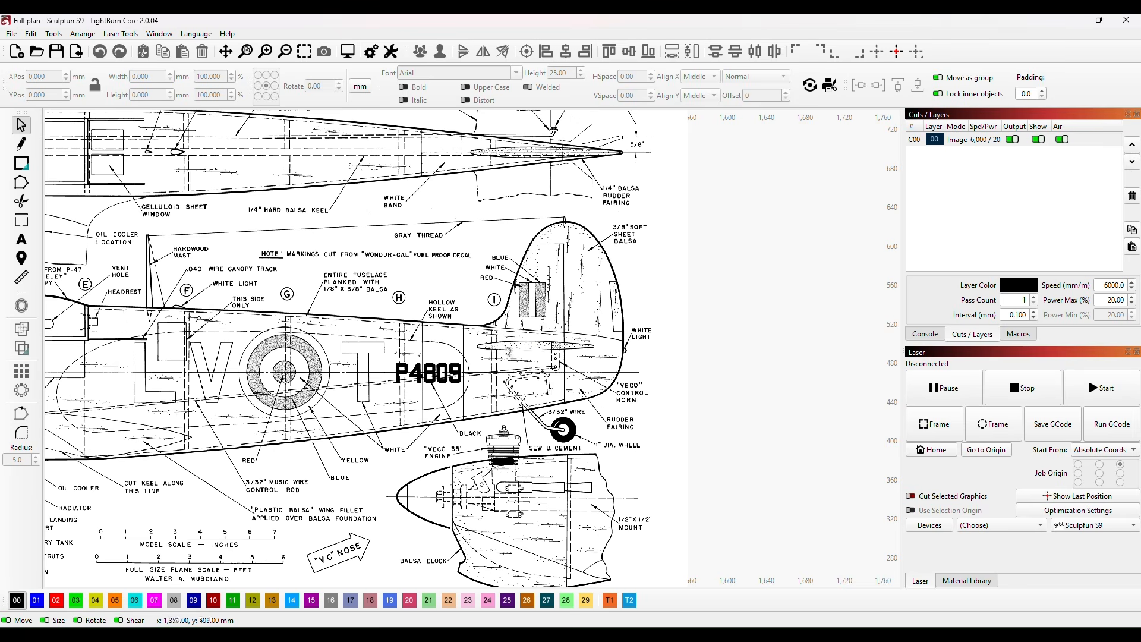
{"action": "scroll", "coordinate": [756, 342], "scroll_direction": "down", "scroll_amount": 3}
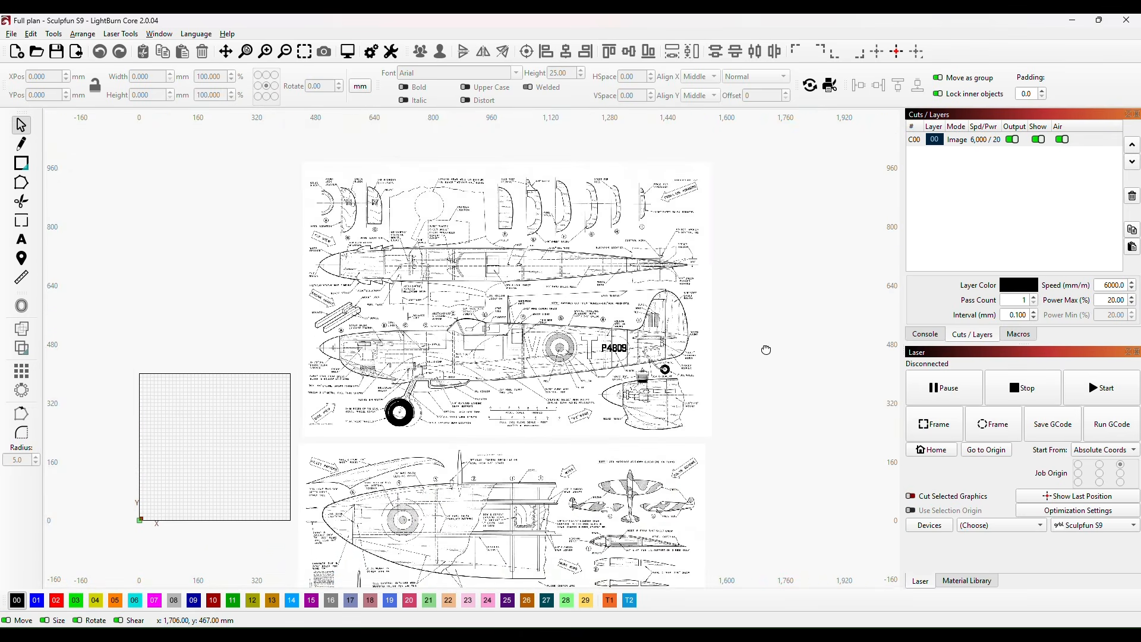
Step: Examine the wing, rib, joiner and empennage drawings on the second plan page, returning to the fuselage side view on the first page
{"action": "left_click_drag", "start_coordinate": [766, 350], "coordinate": [678, 237]}
{"action": "scroll", "coordinate": [617, 380], "scroll_direction": "up", "scroll_amount": 3}
{"action": "left_click_drag", "start_coordinate": [539, 485], "coordinate": [814, 217]}
{"action": "scroll", "coordinate": [788, 281], "scroll_direction": "down", "scroll_amount": 2}
{"action": "left_click_drag", "start_coordinate": [854, 364], "coordinate": [686, 346]}
{"action": "scroll", "coordinate": [566, 401], "scroll_direction": "up", "scroll_amount": 1}
{"action": "scroll", "coordinate": [566, 404], "scroll_direction": "up", "scroll_amount": 3}
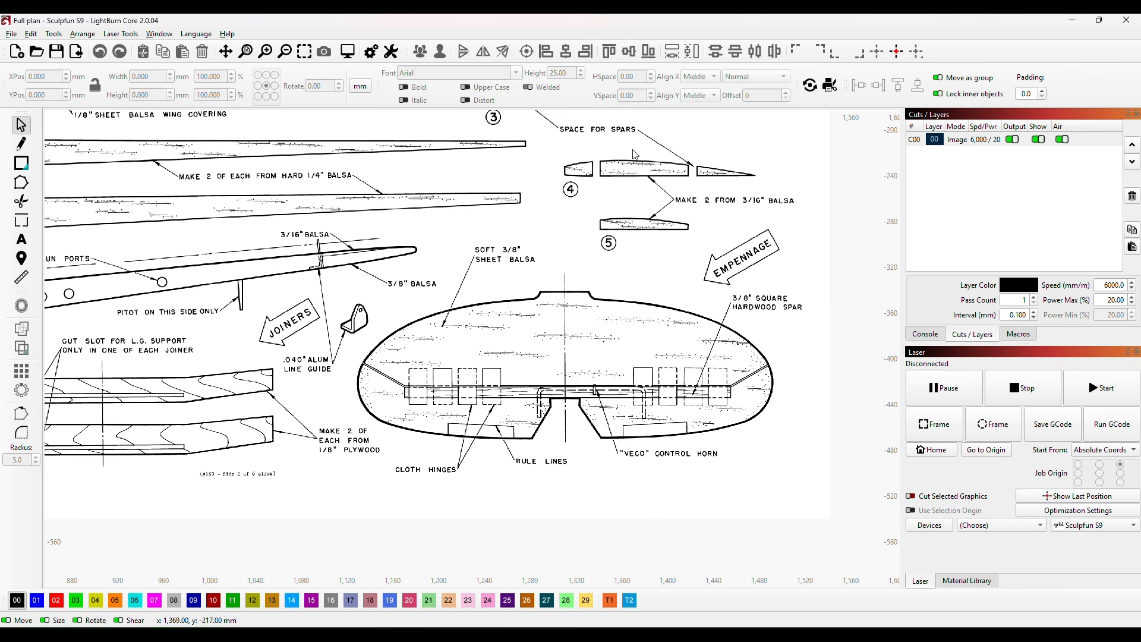
{"action": "scroll", "coordinate": [833, 228], "scroll_direction": "down", "scroll_amount": 3}
{"action": "left_click_drag", "start_coordinate": [662, 219], "coordinate": [659, 571]}
{"action": "scroll", "coordinate": [579, 381], "scroll_direction": "down", "scroll_amount": 1}
{"action": "left_click_drag", "start_coordinate": [579, 382], "coordinate": [568, 624]}
{"action": "scroll", "coordinate": [604, 346], "scroll_direction": "up", "scroll_amount": 3}
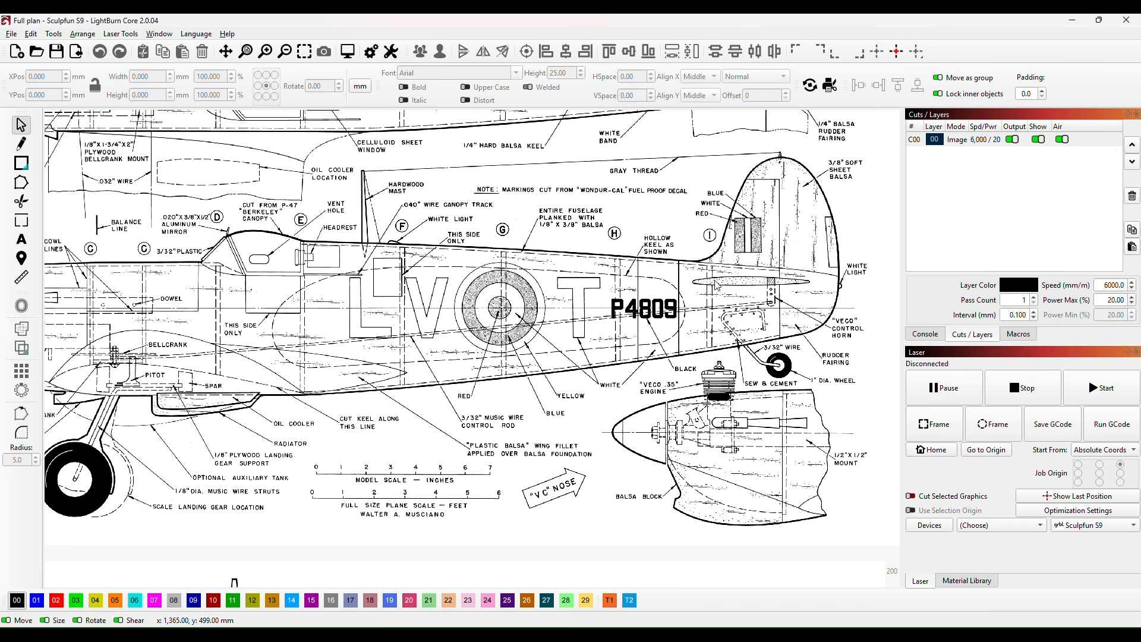
{"action": "scroll", "coordinate": [654, 297], "scroll_direction": "down", "scroll_amount": 2}
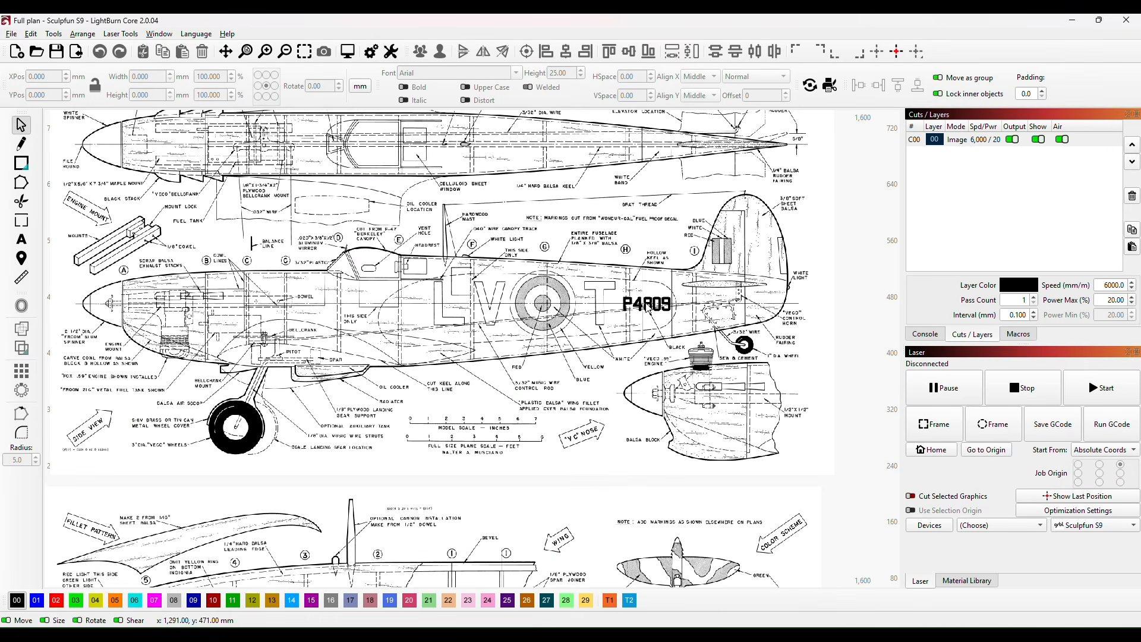
{"action": "scroll", "coordinate": [427, 329], "scroll_direction": "down", "scroll_amount": 1}
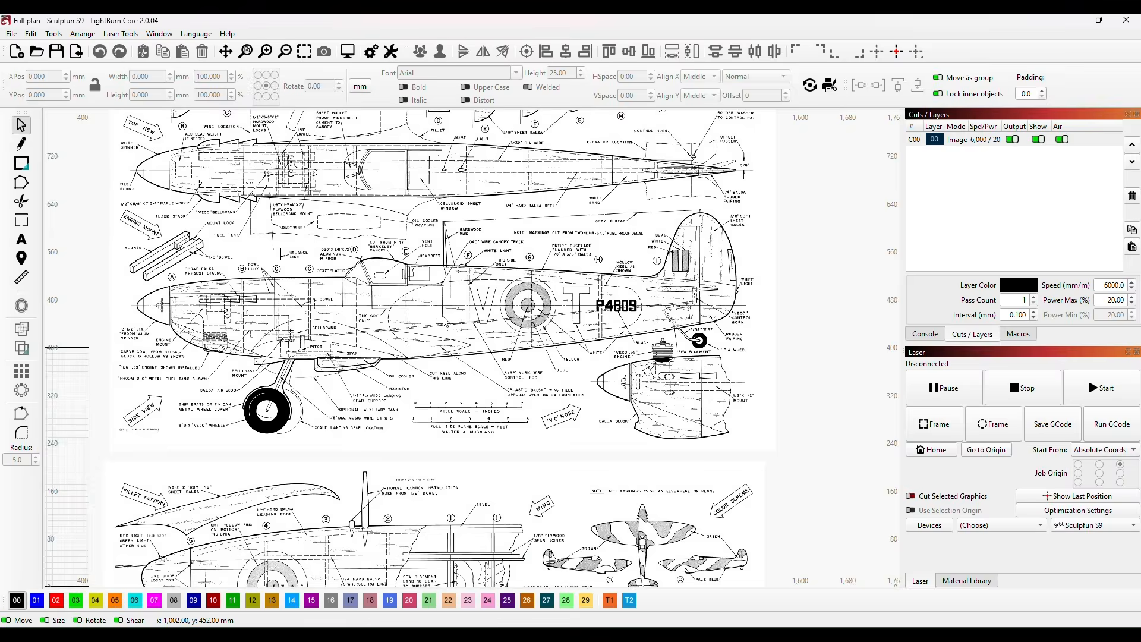
Step: Draw a rectangle about 82 mm wide and 138 mm high near the nose of the fuselage side view and assign it to layer 01
{"action": "left_click", "coordinate": [443, 317]}
{"action": "scroll", "coordinate": [443, 316], "scroll_direction": "up", "scroll_amount": 2}
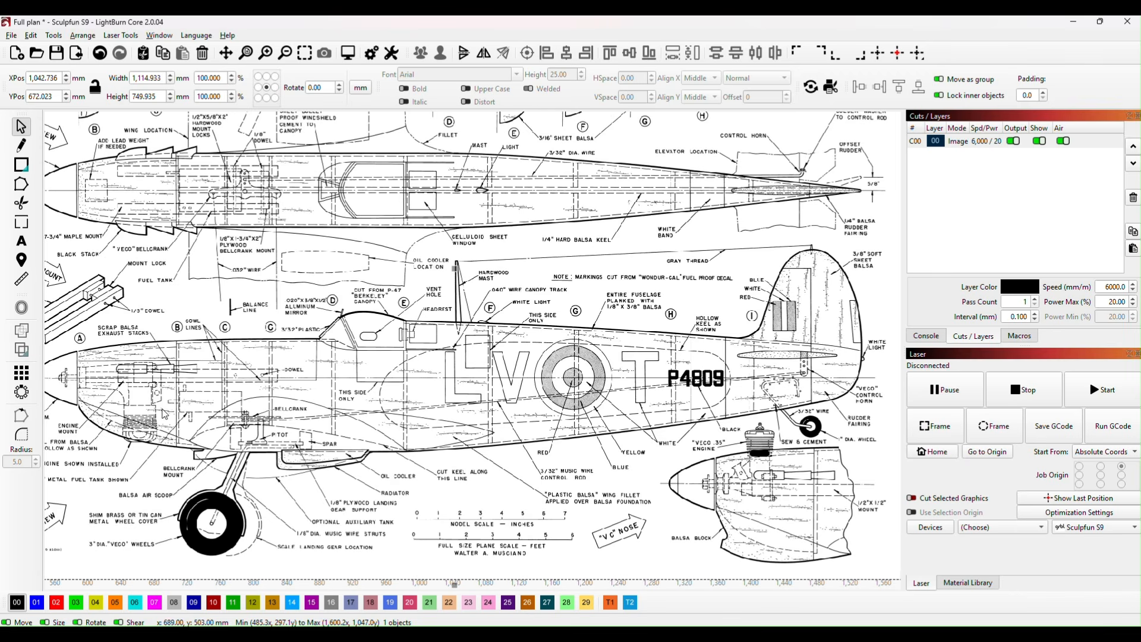
{"action": "left_click_drag", "start_coordinate": [153, 412], "coordinate": [194, 409]}
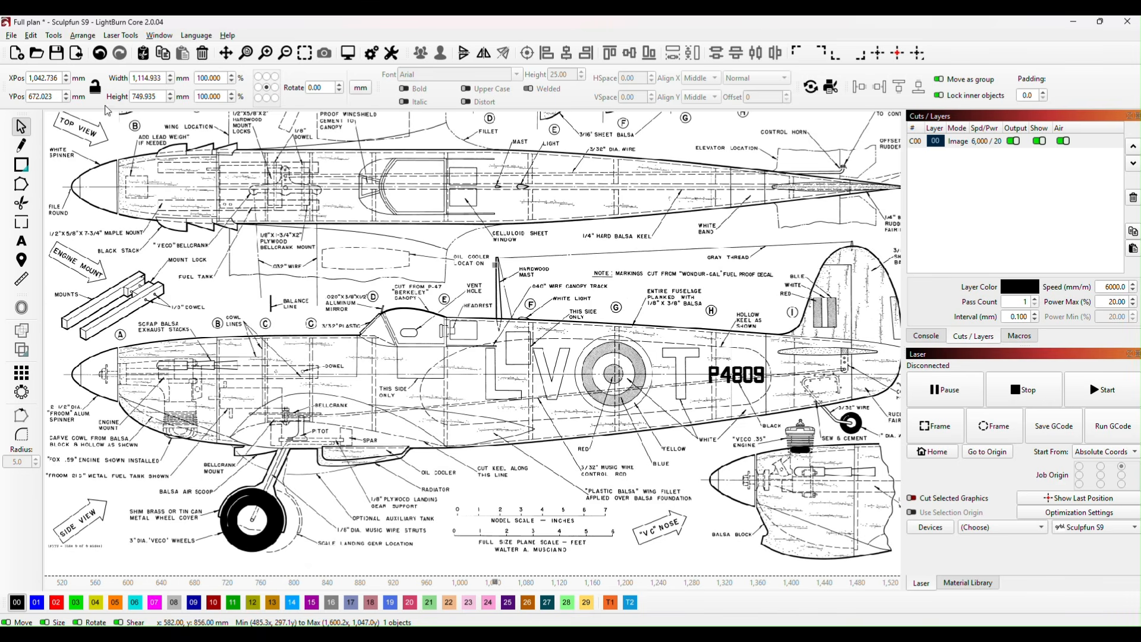
{"action": "left_click", "coordinate": [22, 166]}
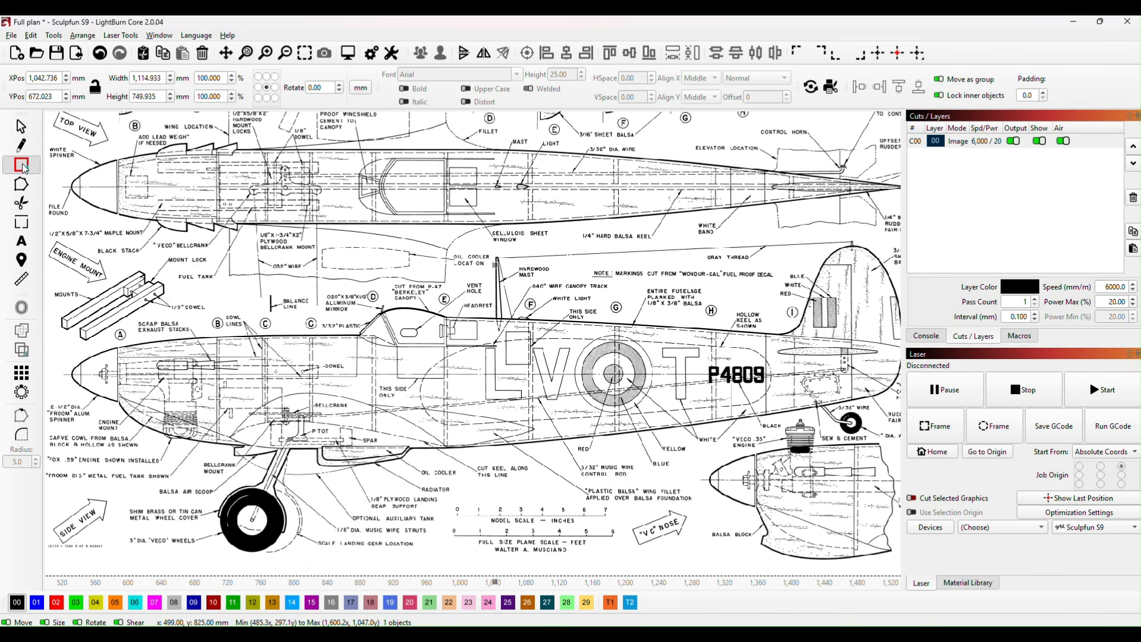
{"action": "left_click_drag", "start_coordinate": [125, 255], "coordinate": [196, 374]}
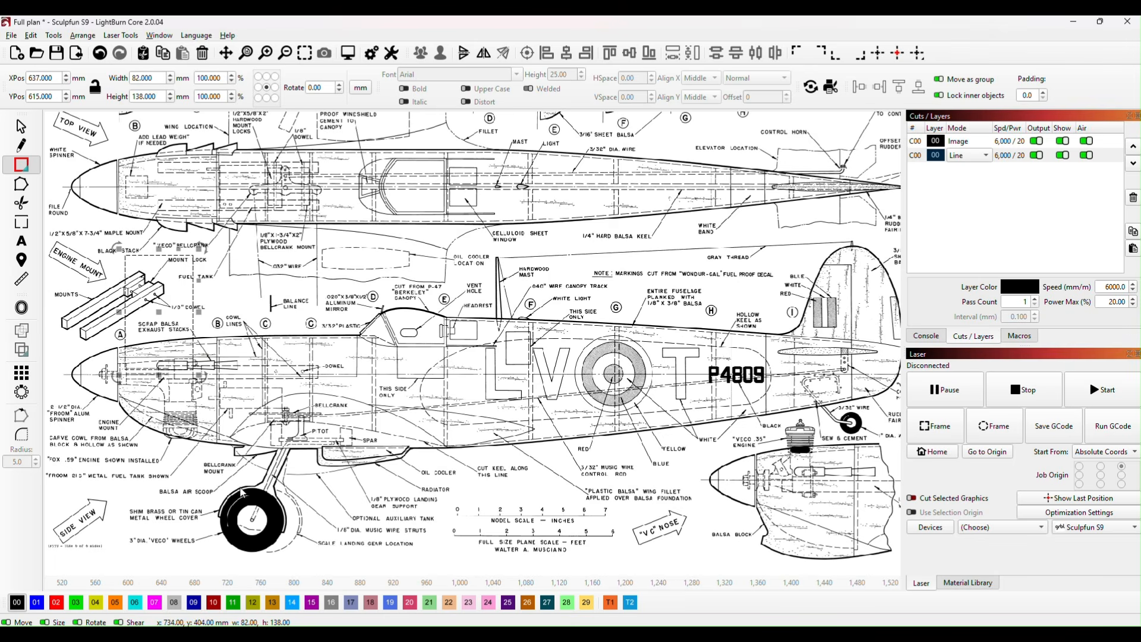
{"action": "left_click", "coordinate": [36, 603]}
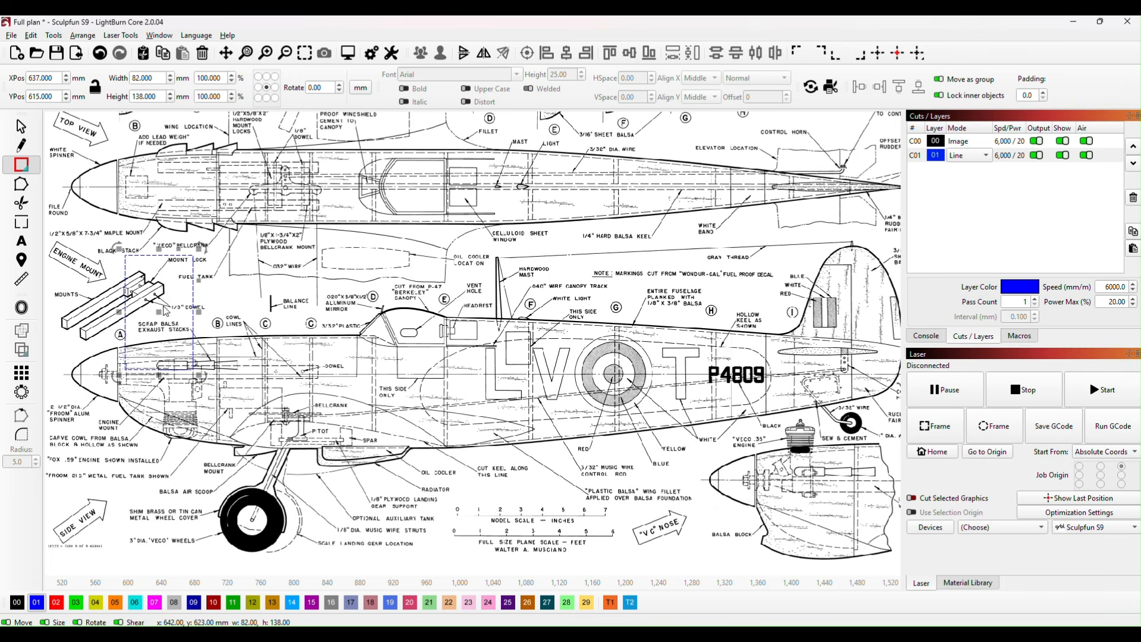
Step: Set the rectangle's width to 30 mm and move it onto the nose at former A, to about X 604 mm, Y 534 mm
{"action": "left_click_drag", "start_coordinate": [159, 74], "coordinate": [131, 78]}
{"action": "type", "text": "30"}
{"action": "left_click", "coordinate": [112, 147]}
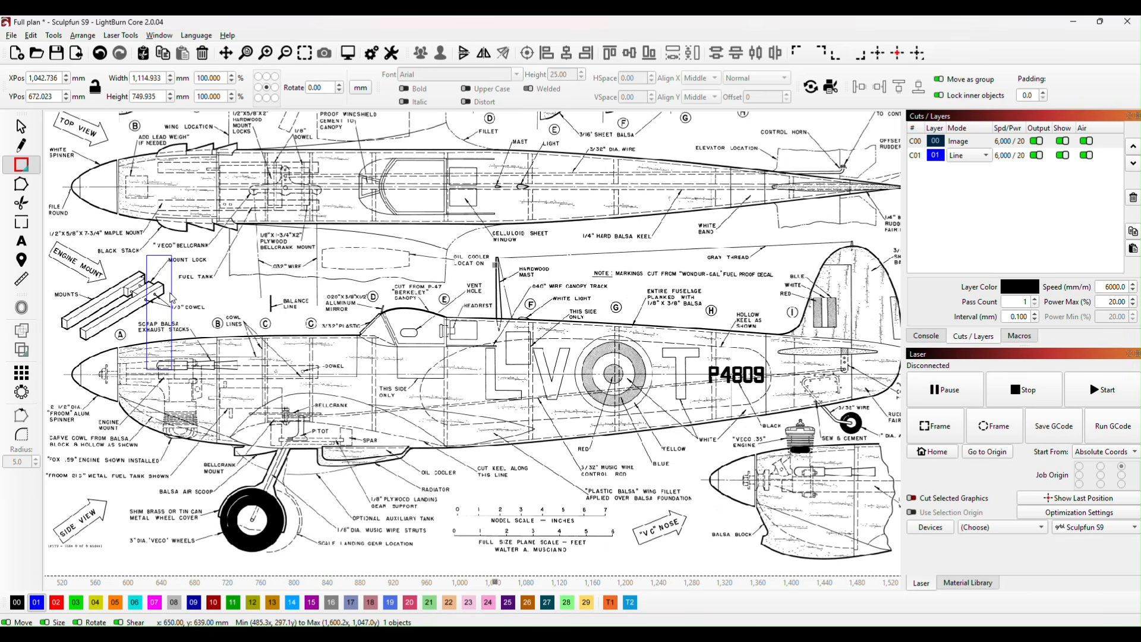
{"action": "left_click", "coordinate": [172, 294]}
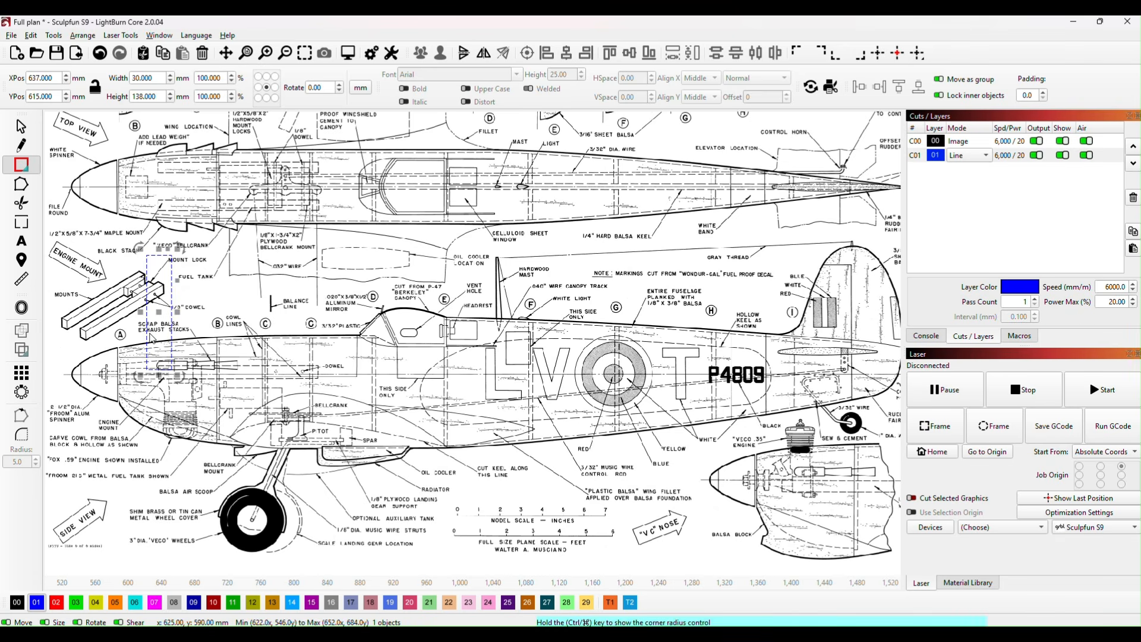
{"action": "left_click_drag", "start_coordinate": [159, 311], "coordinate": [131, 377]}
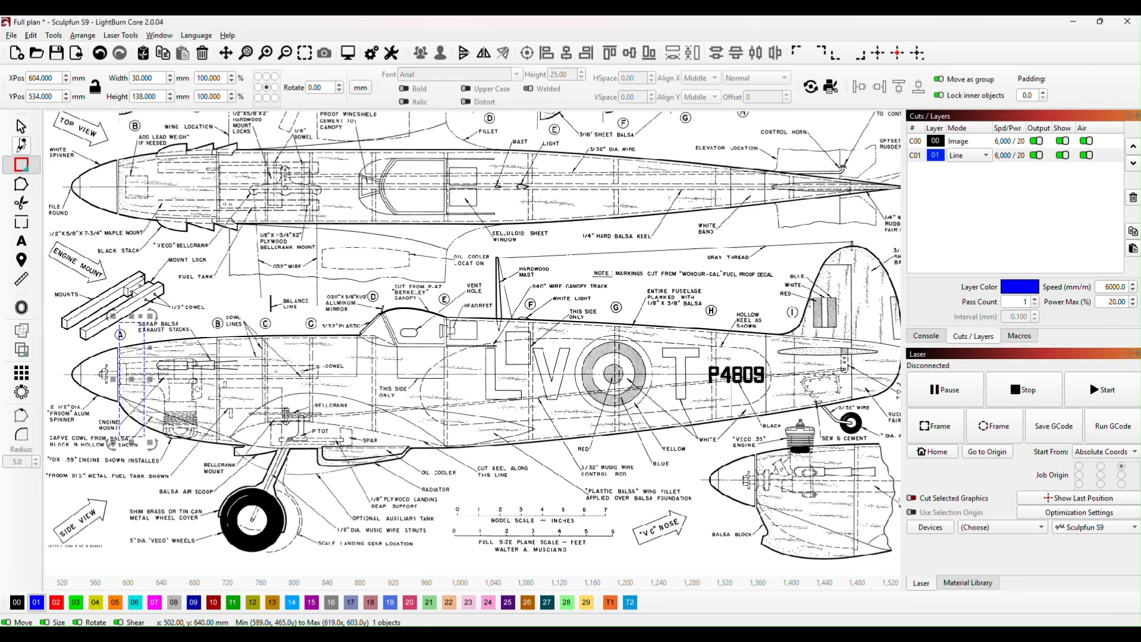
Step: Start a line outline on layer 02 along the fuselage's upper edge, from the nose rectangle's rear side to the windshield base
{"action": "left_click", "coordinate": [21, 145]}
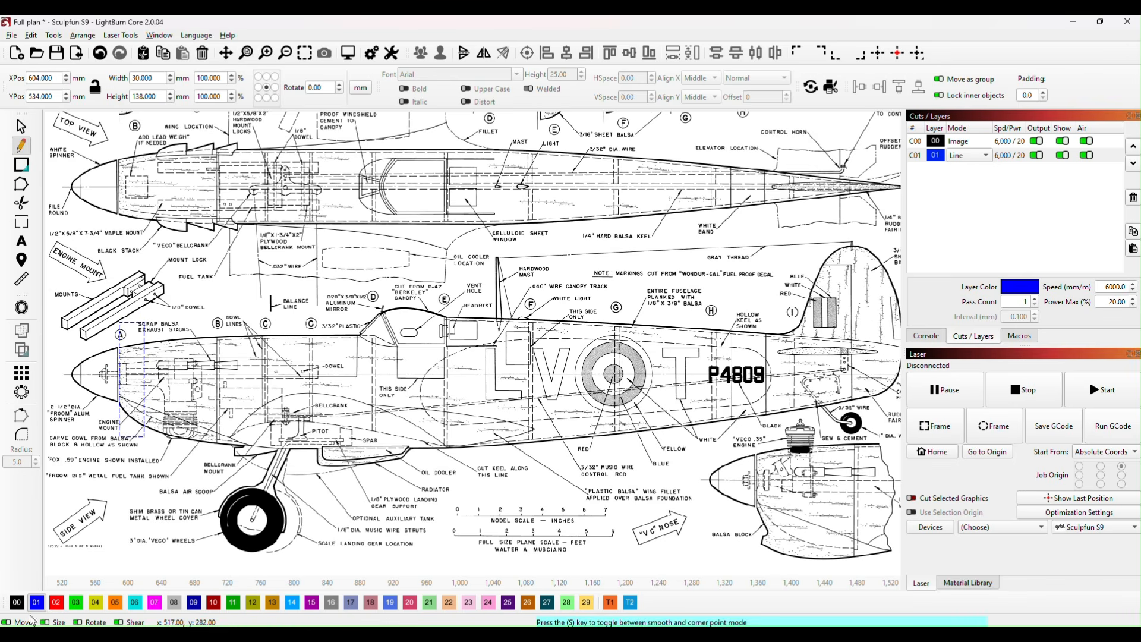
{"action": "left_click", "coordinate": [56, 603]}
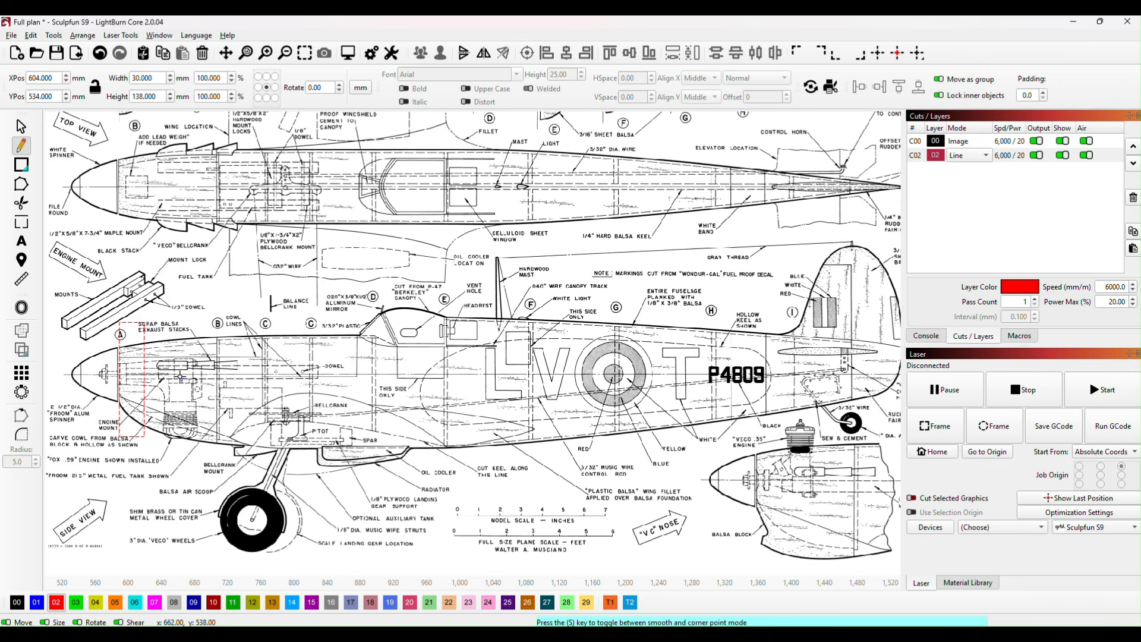
{"action": "left_click", "coordinate": [37, 602]}
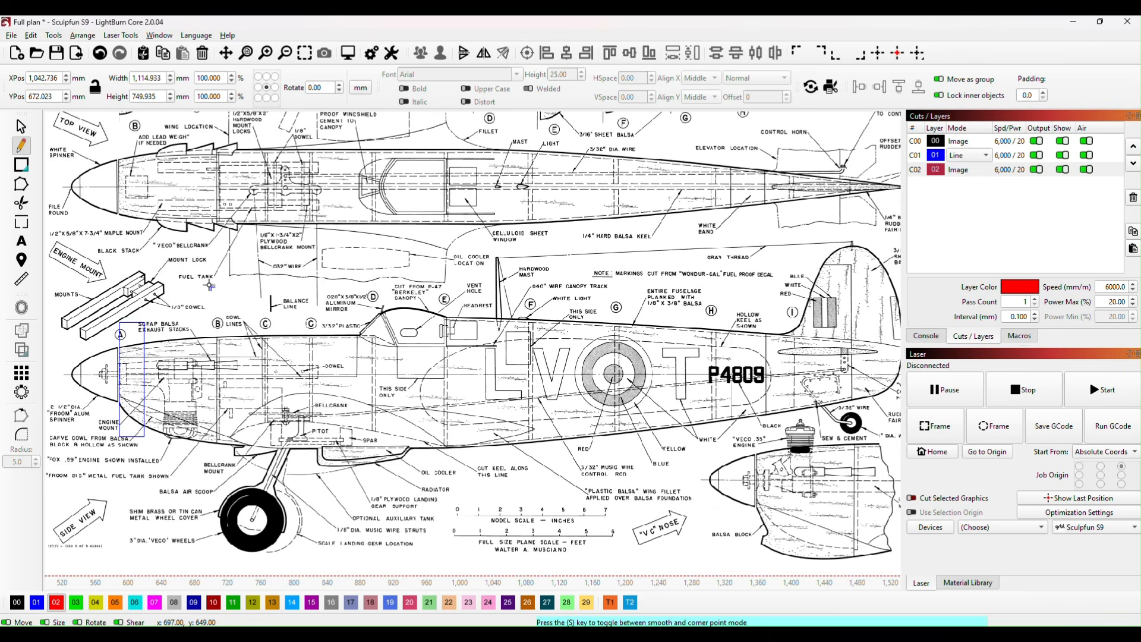
{"action": "left_click", "coordinate": [145, 343]}
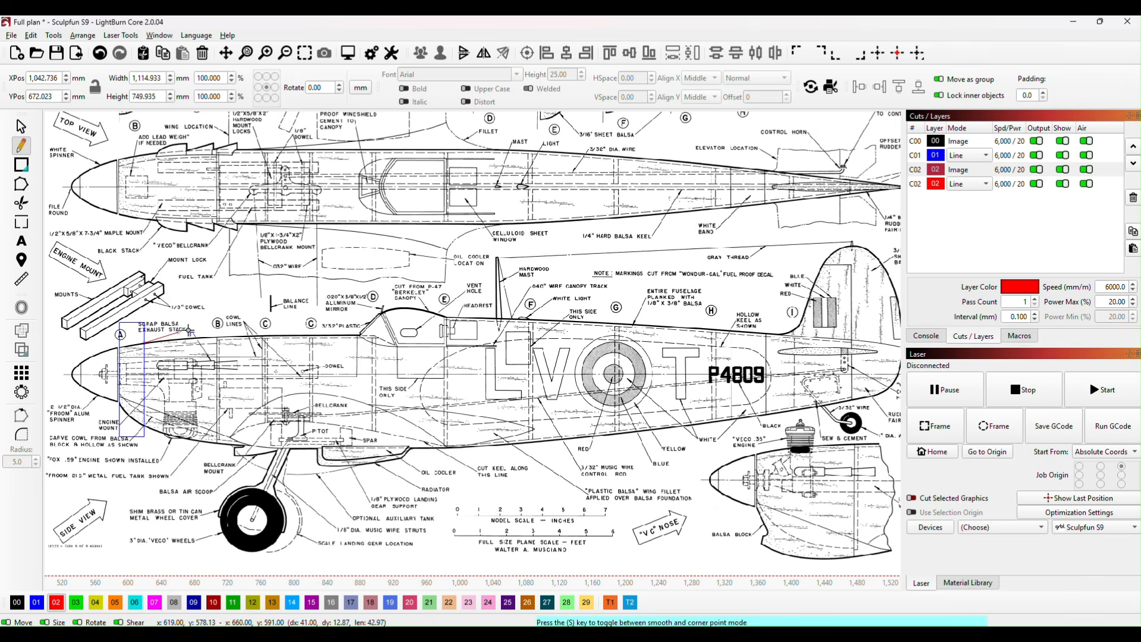
{"action": "left_click", "coordinate": [207, 337]}
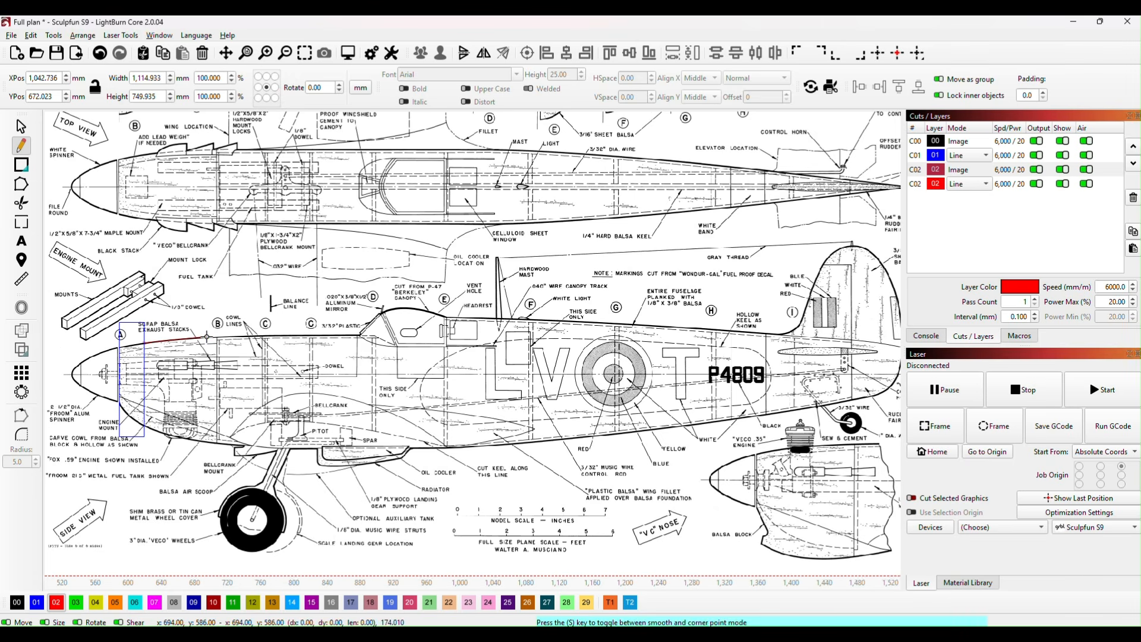
{"action": "left_click", "coordinate": [281, 336]}
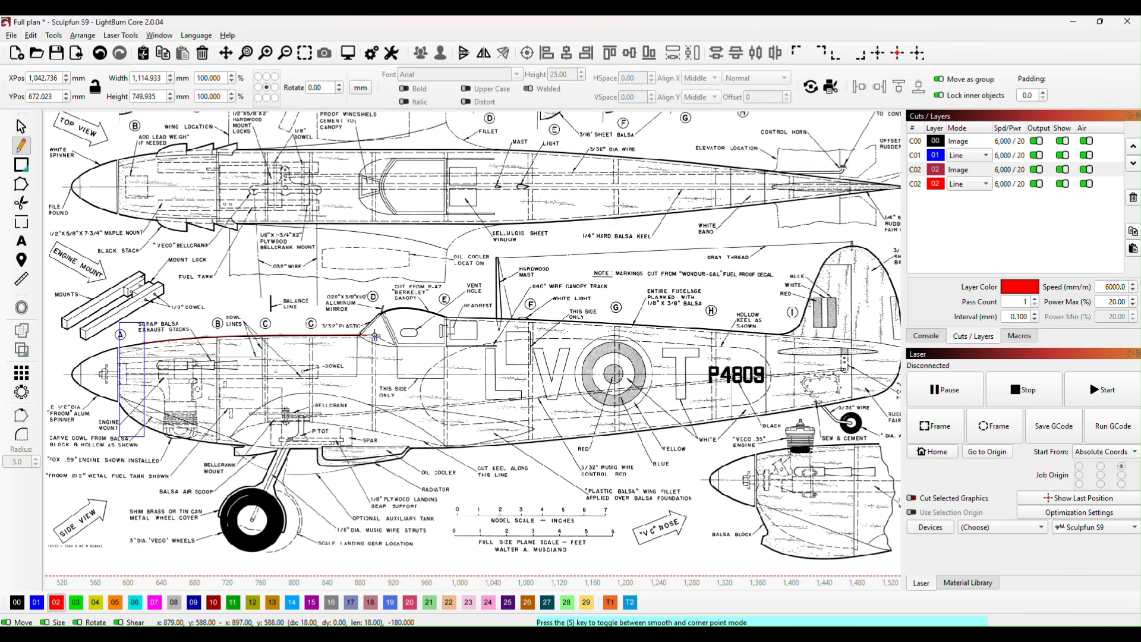
{"action": "left_click", "coordinate": [375, 337]}
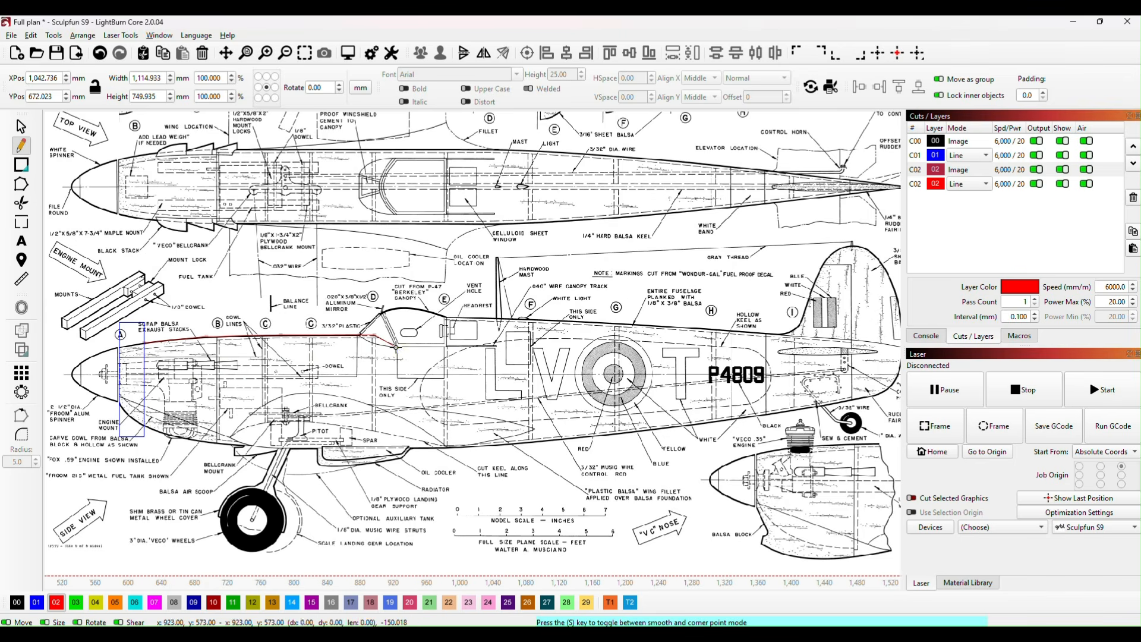
Step: Continue the outline along the cockpit floor, up behind the cockpit, along the rear spine and down the tail end near the tailwheel
{"action": "left_click", "coordinate": [448, 346]}
{"action": "left_click", "coordinate": [448, 316]}
{"action": "left_click", "coordinate": [595, 324]}
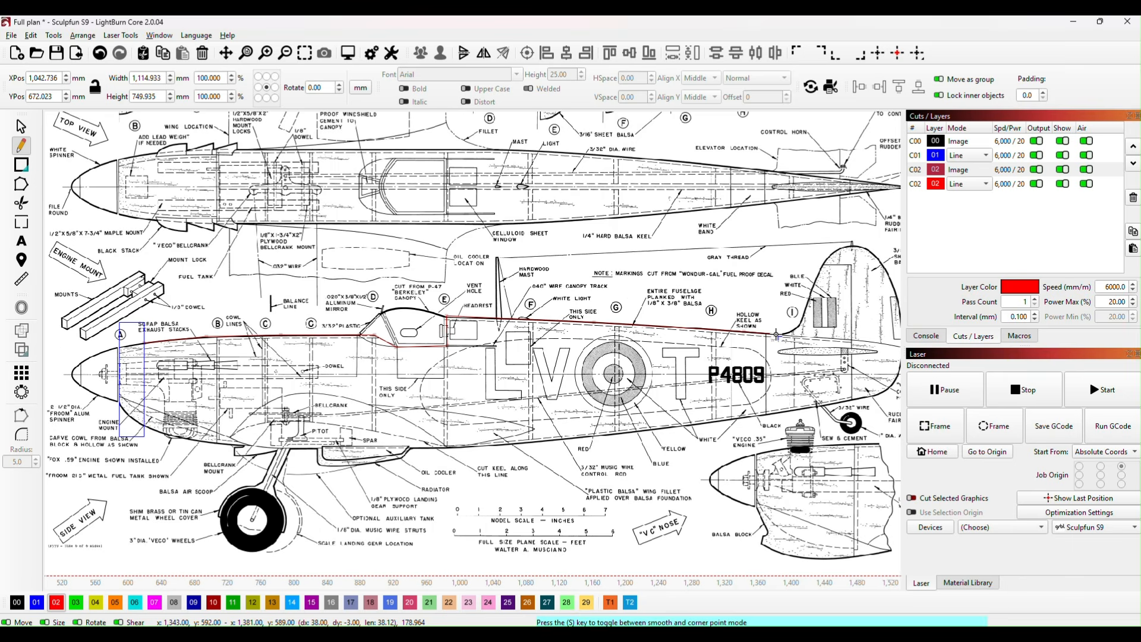
{"action": "left_click", "coordinate": [776, 335]}
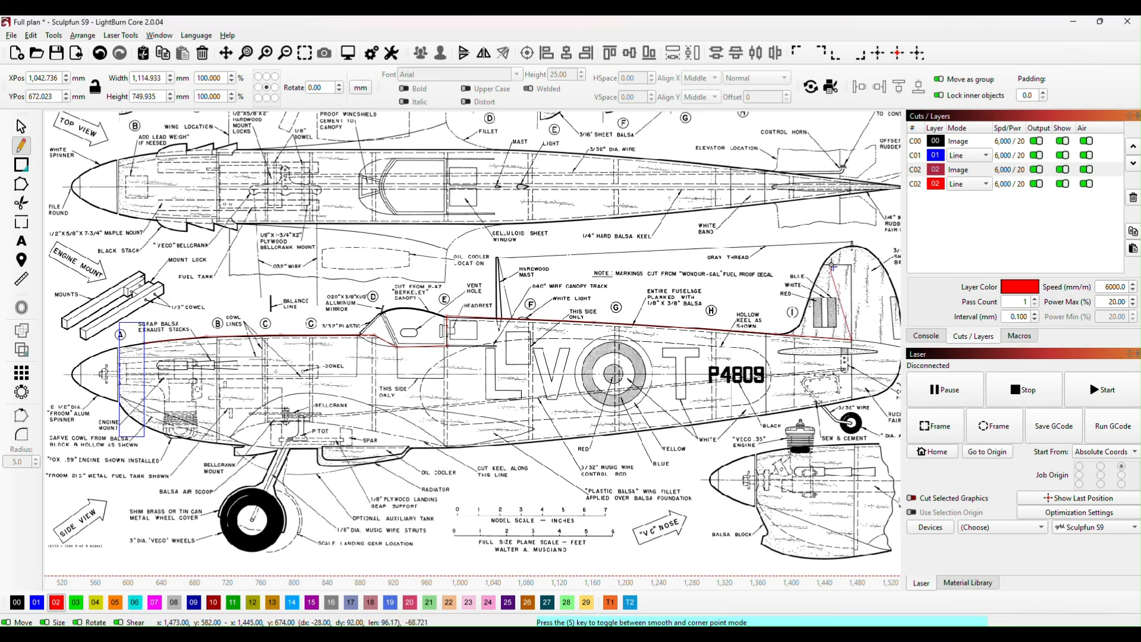
{"action": "left_click", "coordinate": [851, 403]}
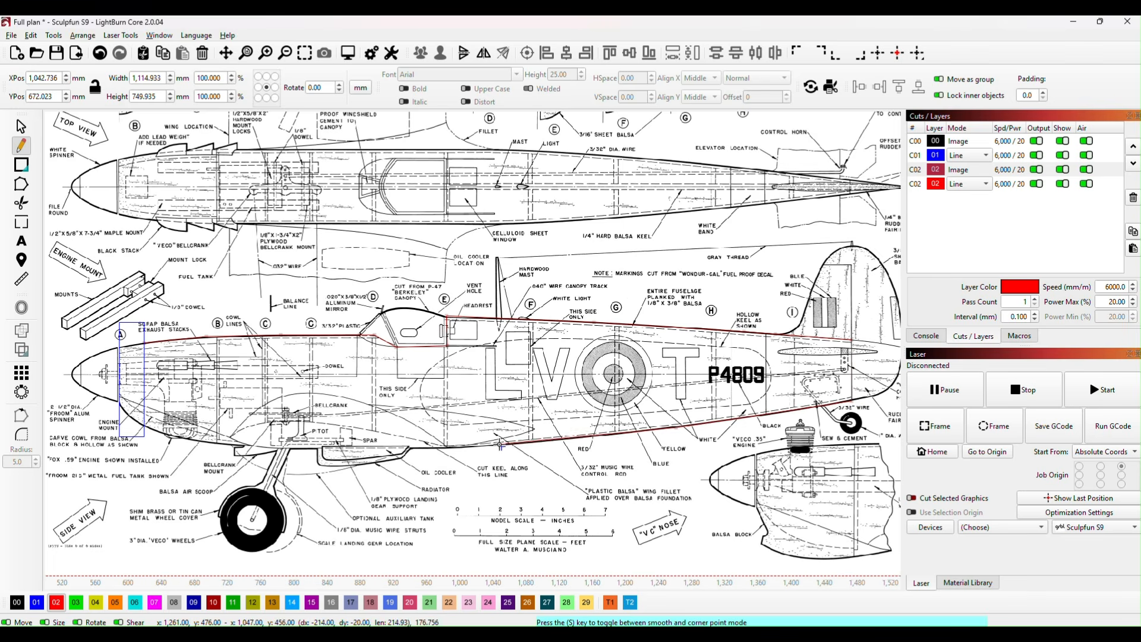
Step: Trace the fuselage's lower edge forward from the tail through the wing cutout to the nose rectangle, and close the outline at its start point
{"action": "left_click", "coordinate": [504, 445]}
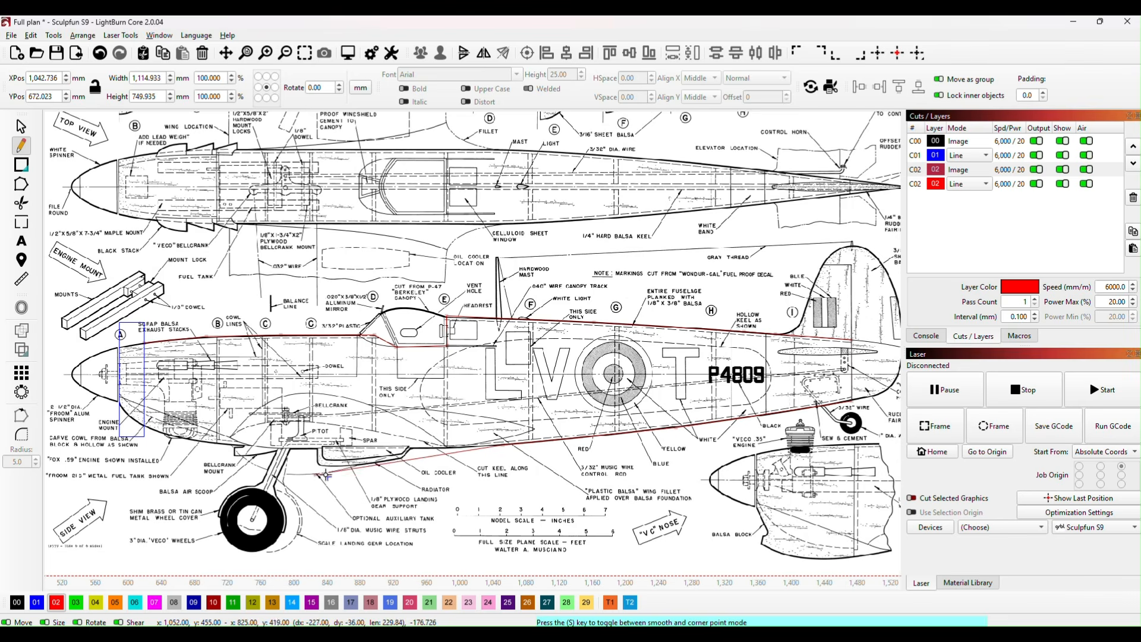
{"action": "left_click", "coordinate": [453, 444]}
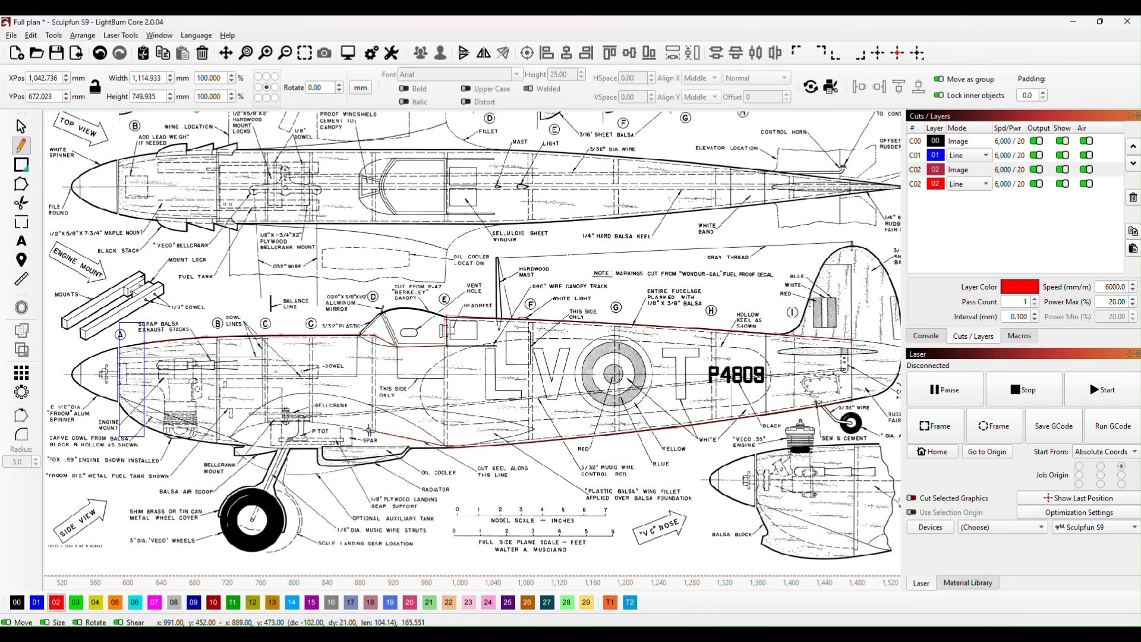
{"action": "left_click", "coordinate": [368, 430]}
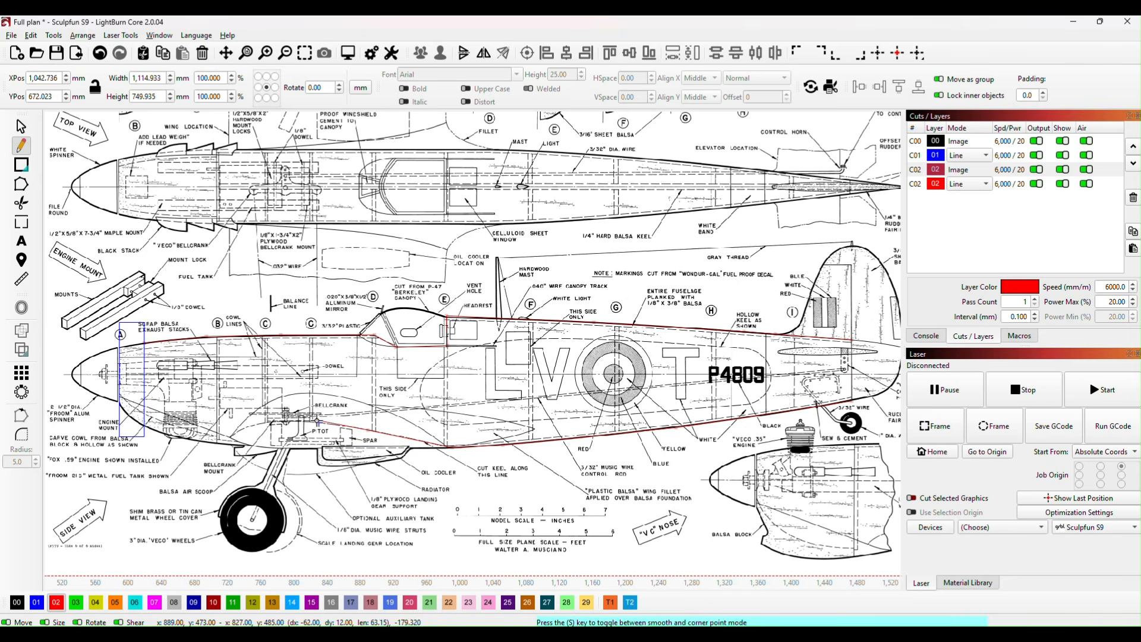
{"action": "left_click", "coordinate": [315, 423]}
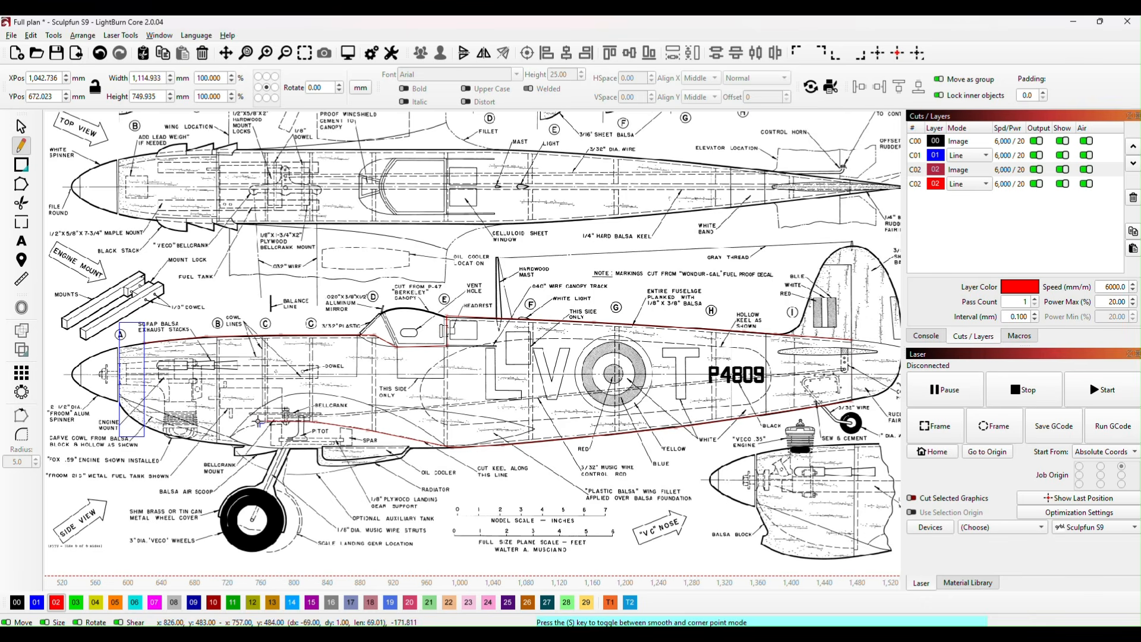
{"action": "left_click", "coordinate": [279, 421]}
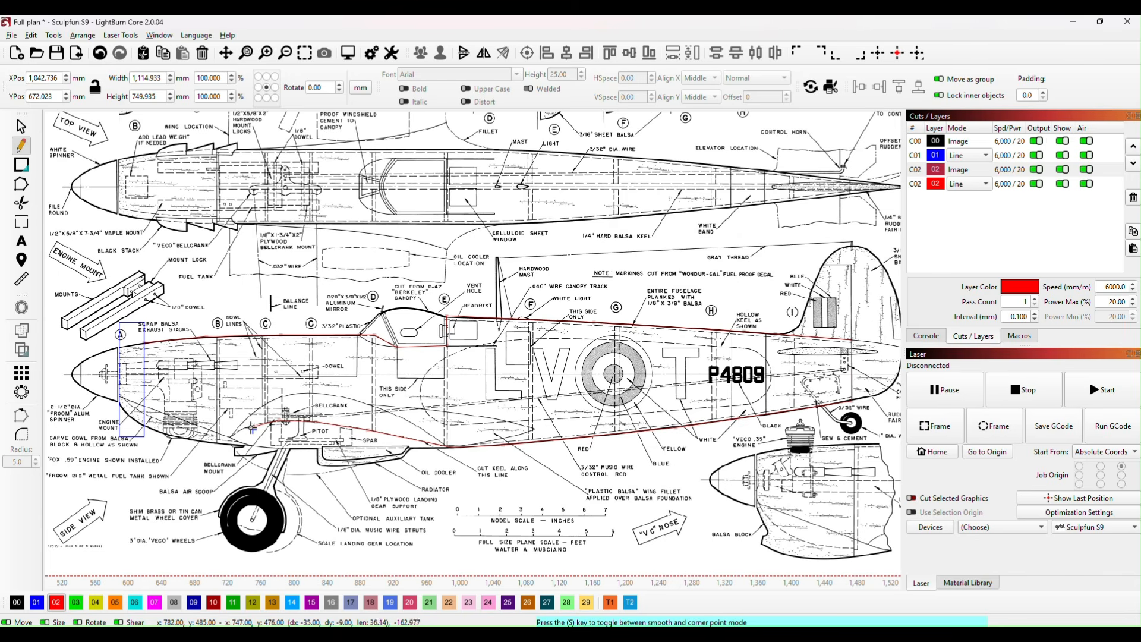
{"action": "left_click", "coordinate": [253, 425]}
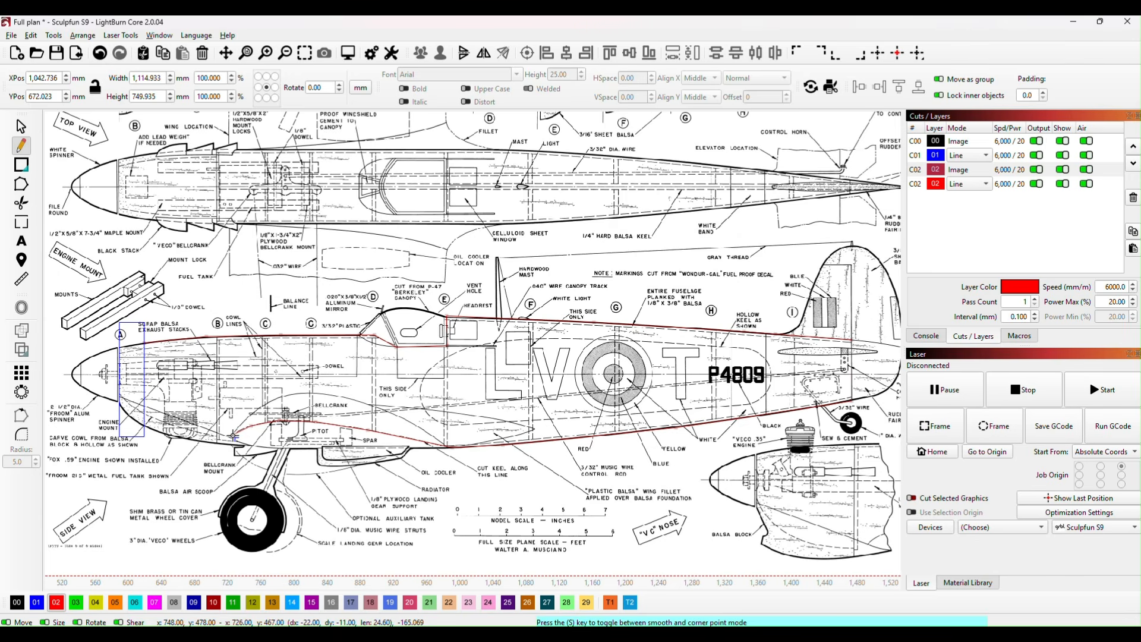
{"action": "left_click", "coordinate": [225, 440]}
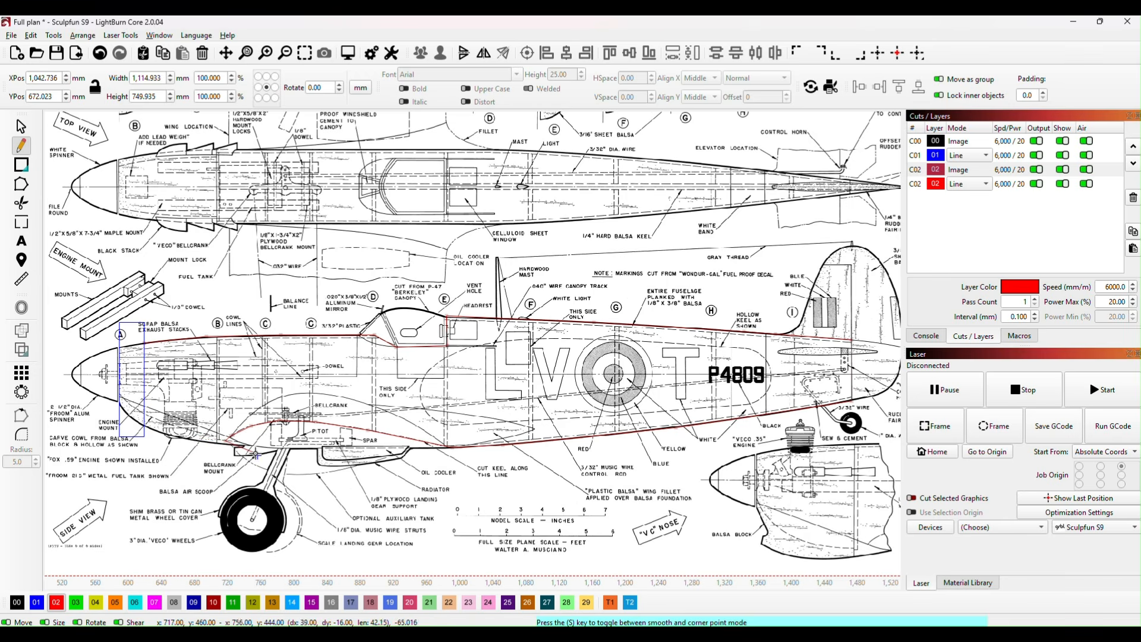
{"action": "left_click", "coordinate": [221, 443]}
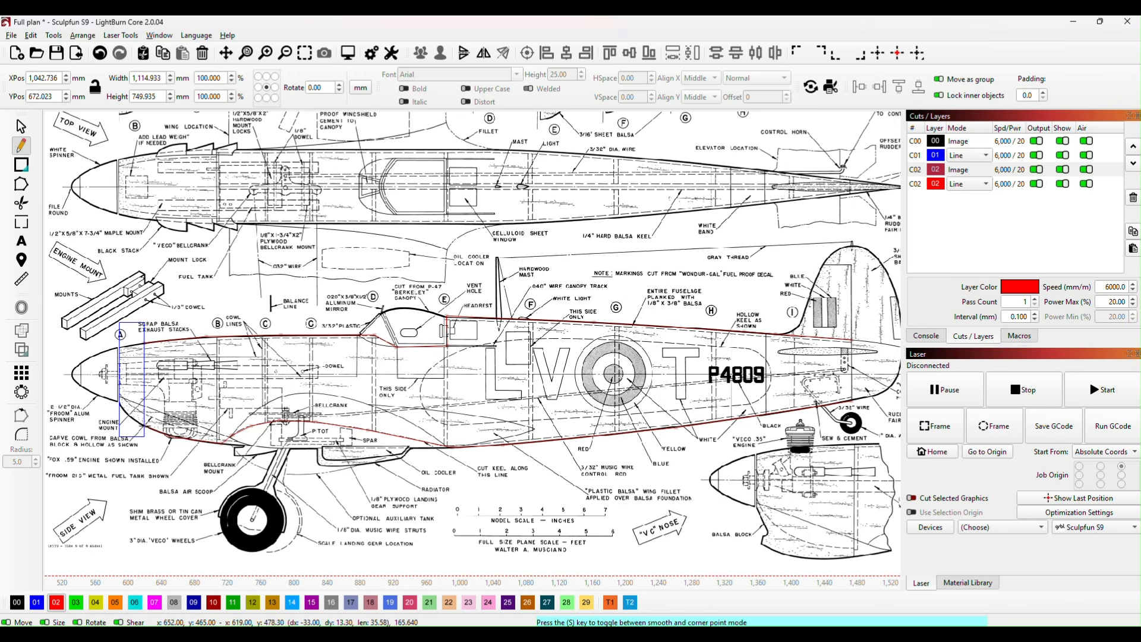
{"action": "left_click", "coordinate": [144, 425]}
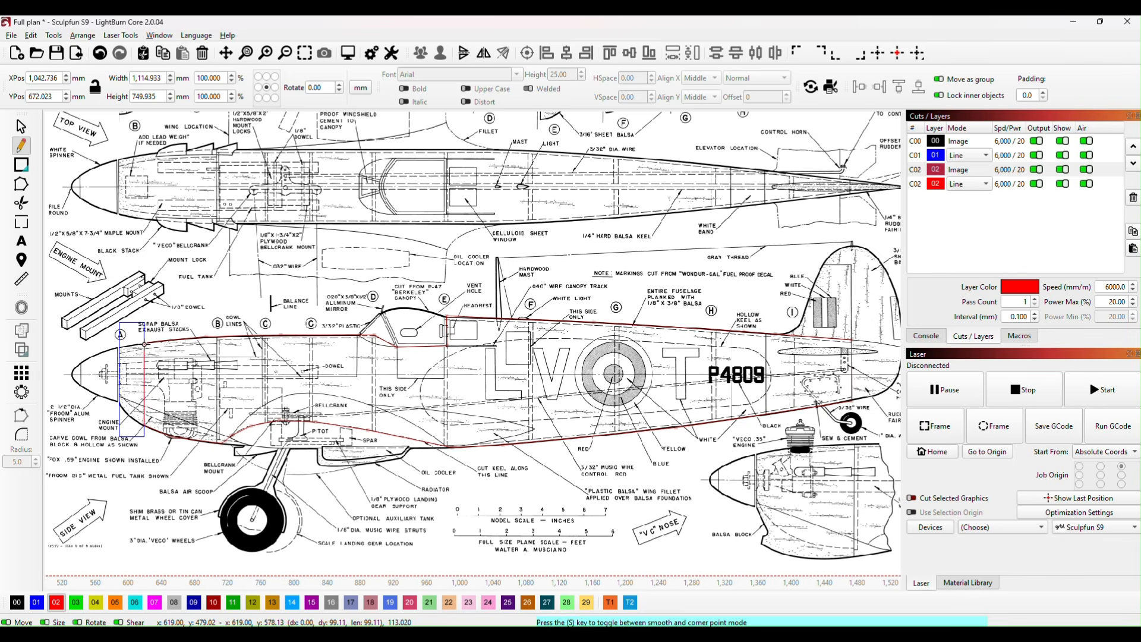
{"action": "left_click", "coordinate": [144, 344]}
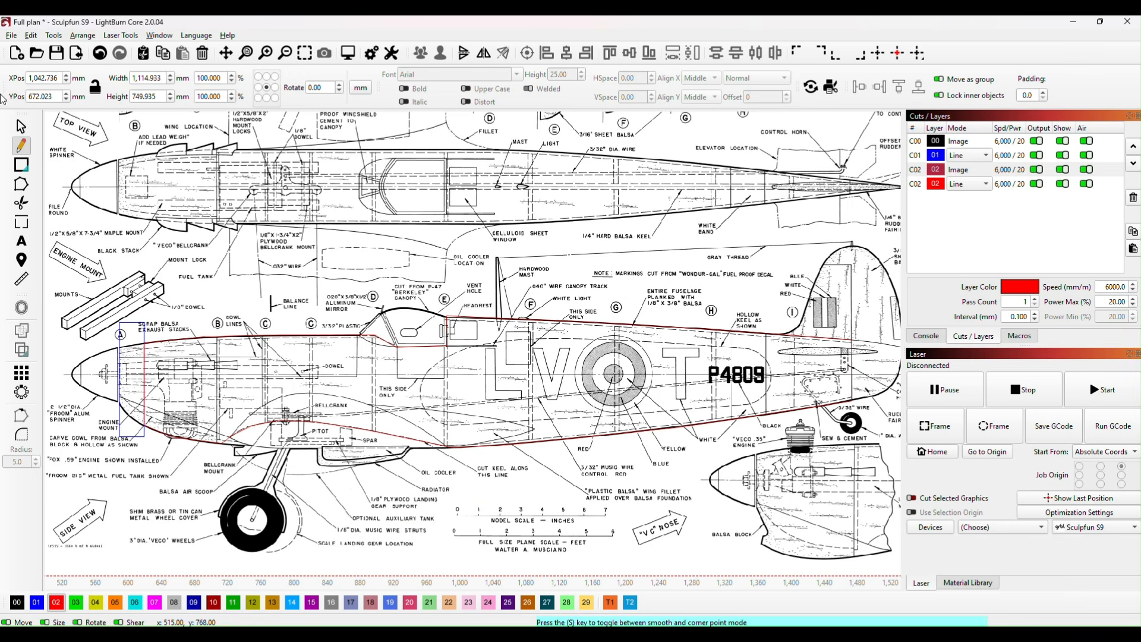
Step: Move the closed fuselage outline off the plan to the empty area above it, at about X 484 mm, Y 1,187 mm
{"action": "left_click", "coordinate": [20, 126]}
{"action": "scroll", "coordinate": [518, 487], "scroll_direction": "down", "scroll_amount": 5}
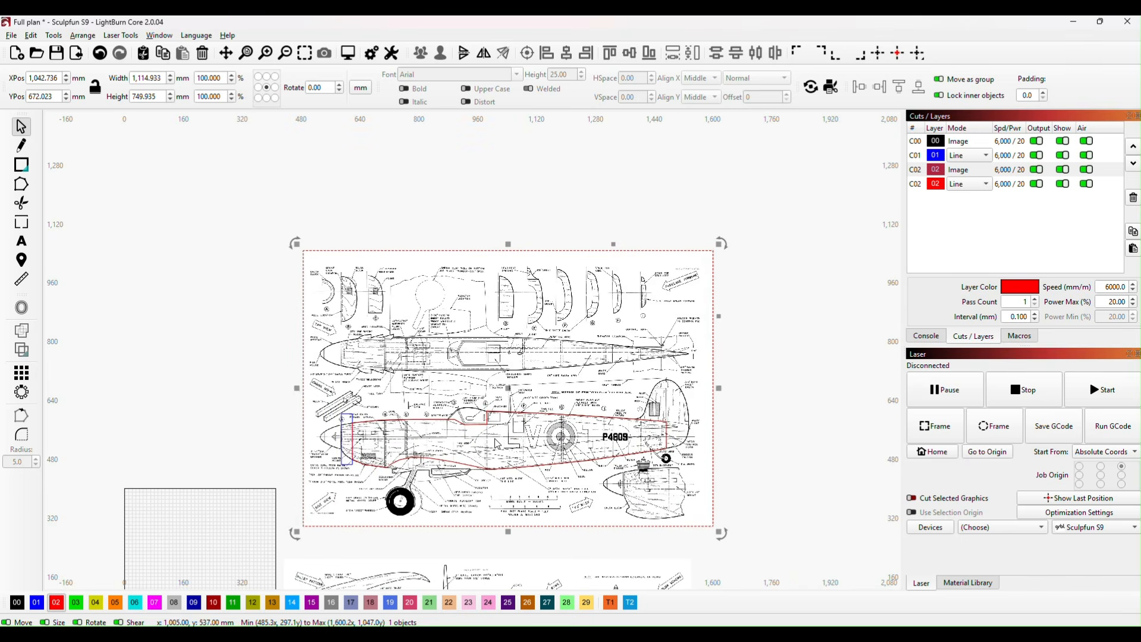
{"action": "left_click", "coordinate": [500, 467]}
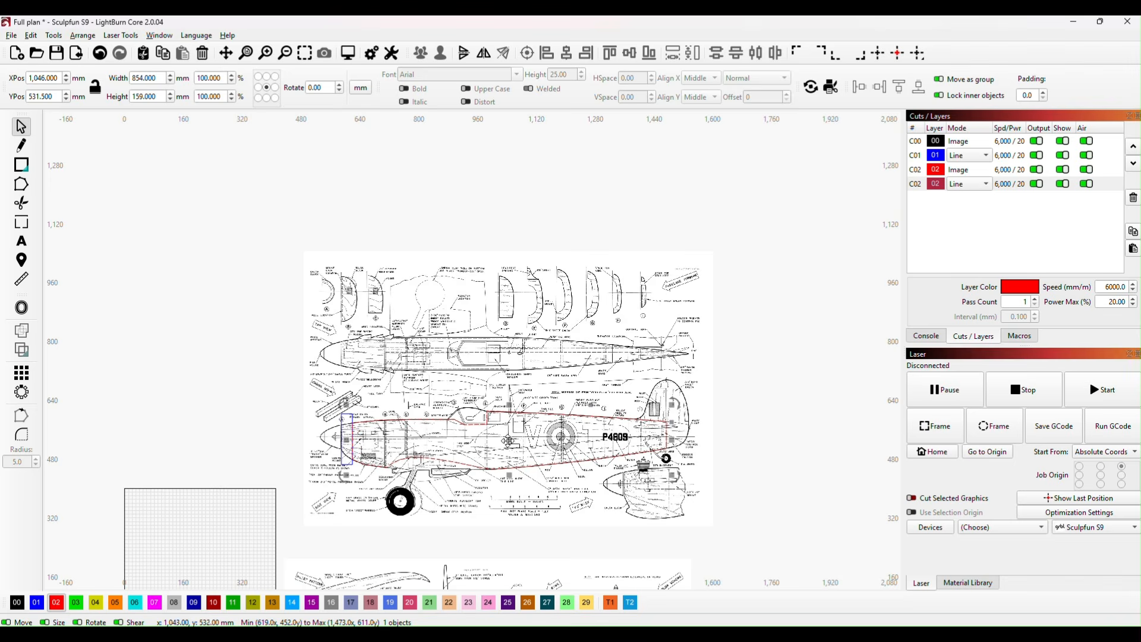
{"action": "left_click_drag", "start_coordinate": [518, 447], "coordinate": [262, 210]}
{"action": "left_click_drag", "start_coordinate": [220, 318], "coordinate": [332, 425]}
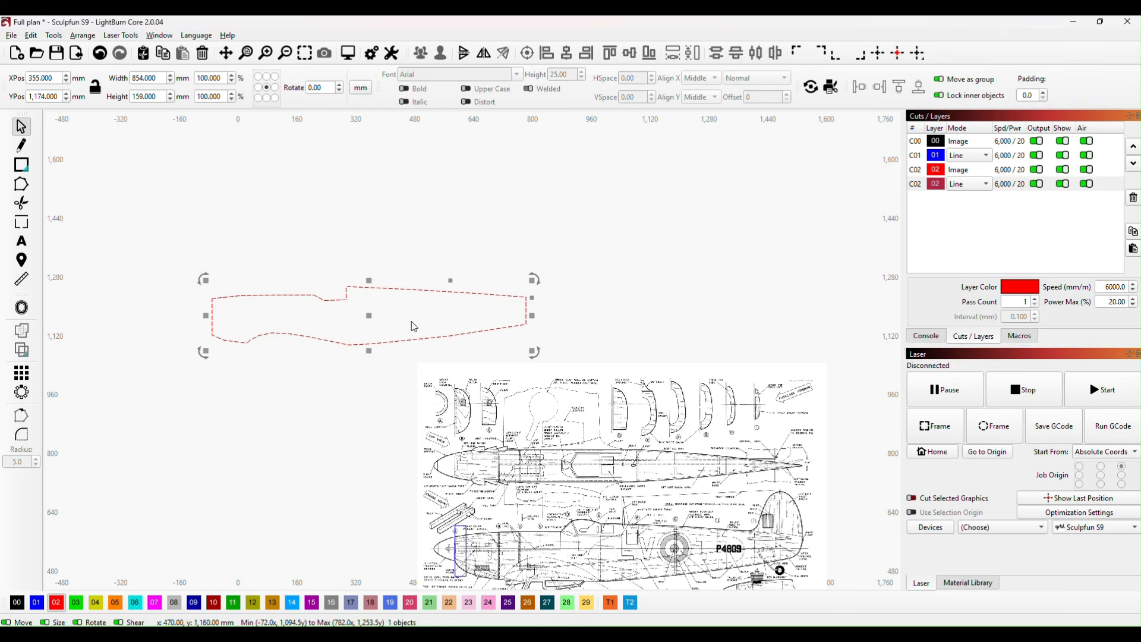
{"action": "scroll", "coordinate": [377, 339], "scroll_direction": "up", "scroll_amount": 4}
{"action": "scroll", "coordinate": [455, 307], "scroll_direction": "up", "scroll_amount": 1}
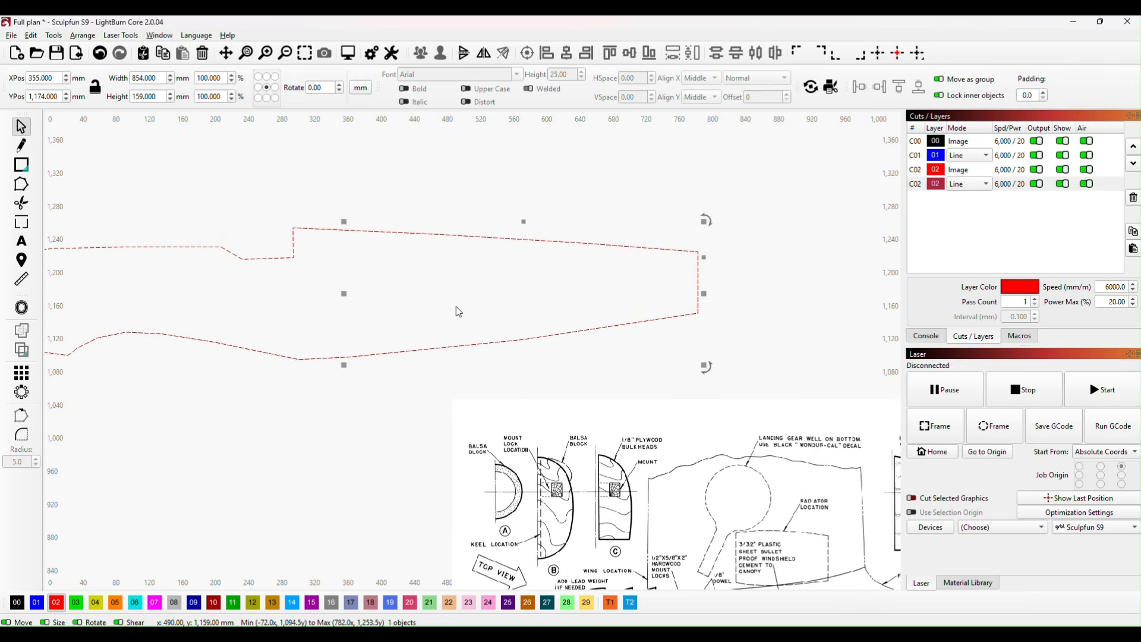
{"action": "left_click_drag", "start_coordinate": [343, 295], "coordinate": [451, 284]}
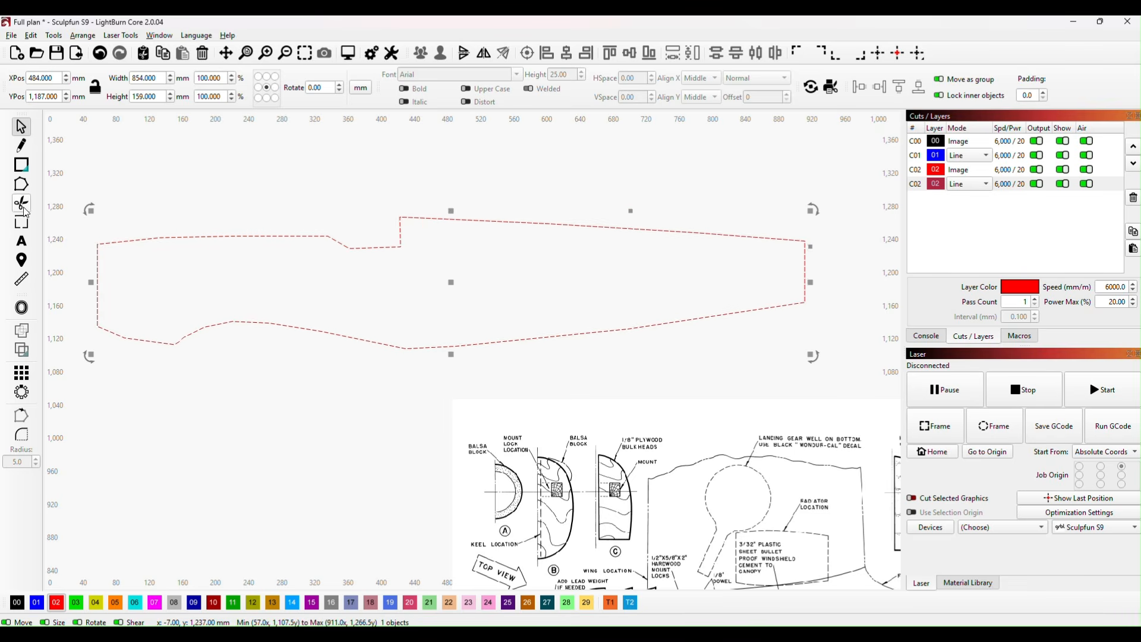
Step: Edit the outline's nodes and smooth those along the upper edge ahead of the cockpit
{"action": "left_click", "coordinate": [22, 186]}
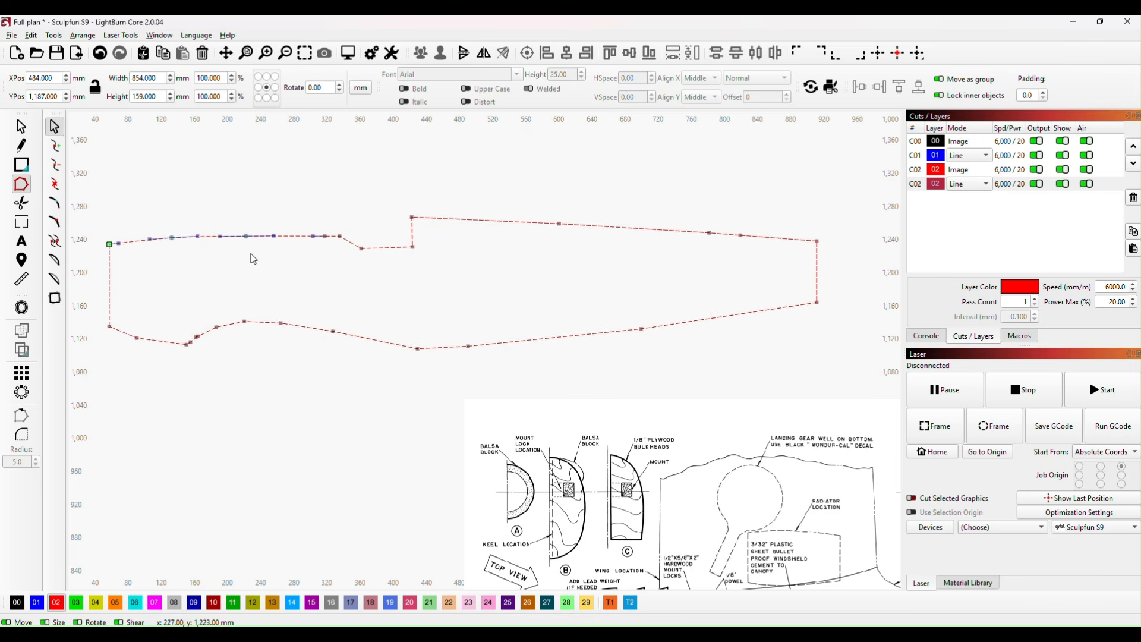
{"action": "scroll", "coordinate": [250, 256], "scroll_direction": "up", "scroll_amount": 2}
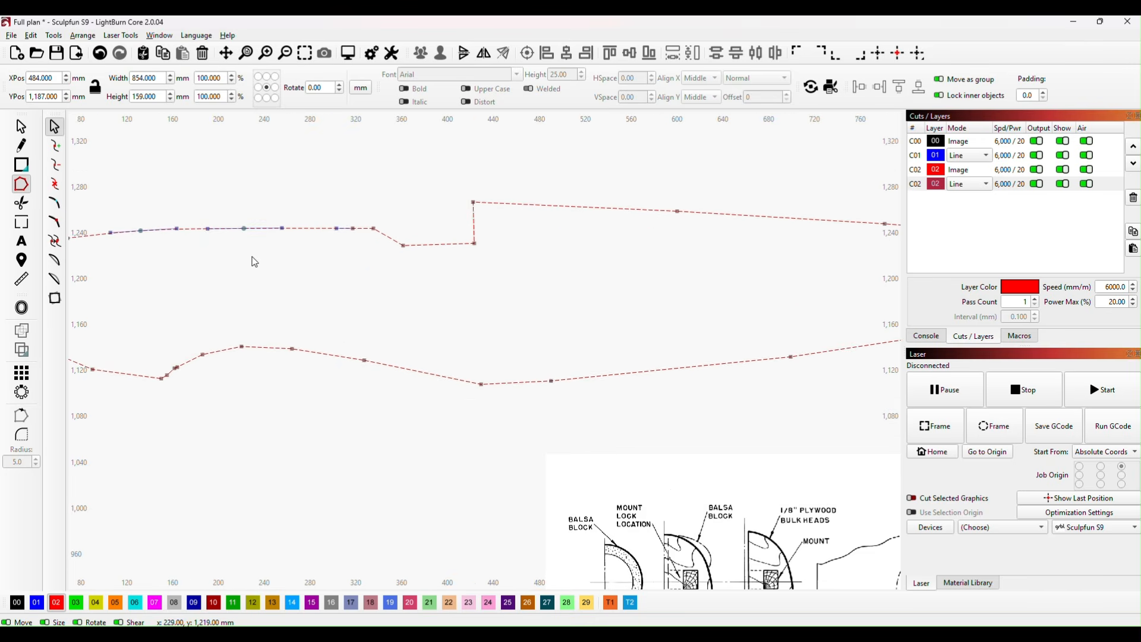
{"action": "left_click", "coordinate": [243, 227]}
{"action": "left_click_drag", "start_coordinate": [243, 227], "coordinate": [244, 225]}
{"action": "key", "text": "s"}
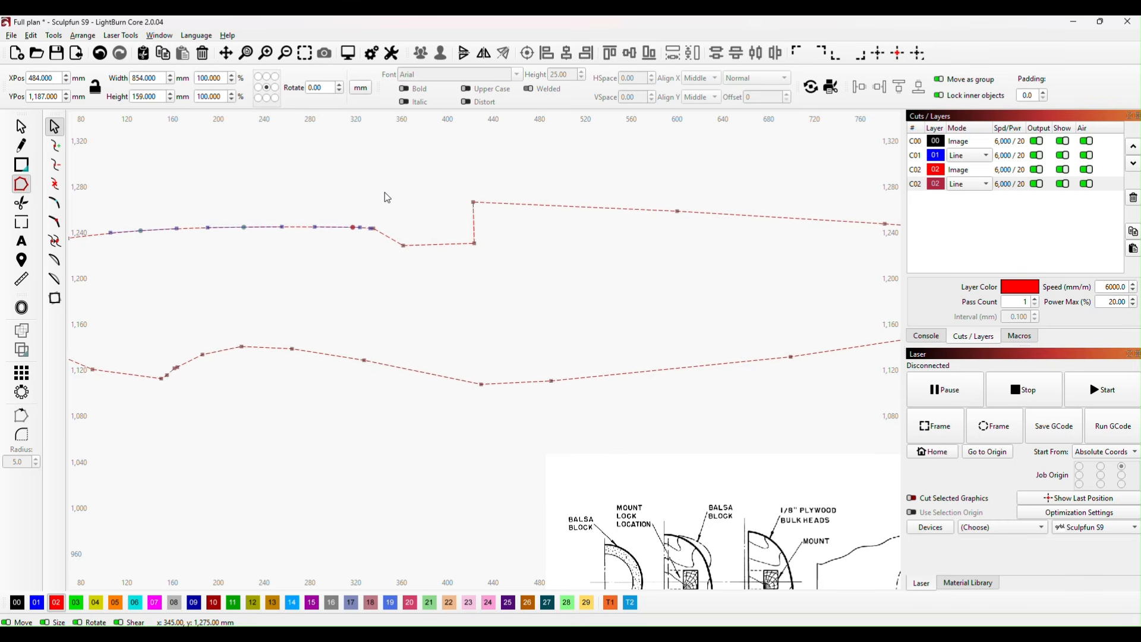
Step: Smooth the outline's nodes along the spine behind the cockpit and along the rear part of the lower edge
{"action": "scroll", "coordinate": [280, 302], "scroll_direction": "down", "scroll_amount": 1}
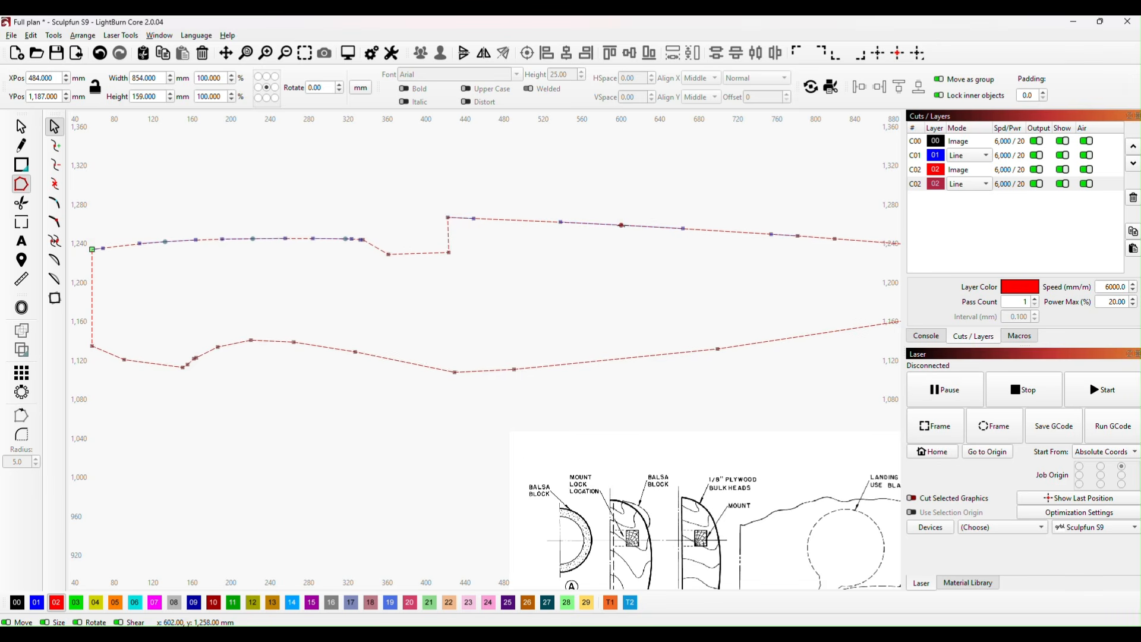
{"action": "scroll", "coordinate": [690, 293], "scroll_direction": "down", "scroll_amount": 2}
{"action": "left_click_drag", "start_coordinate": [657, 290], "coordinate": [506, 303]}
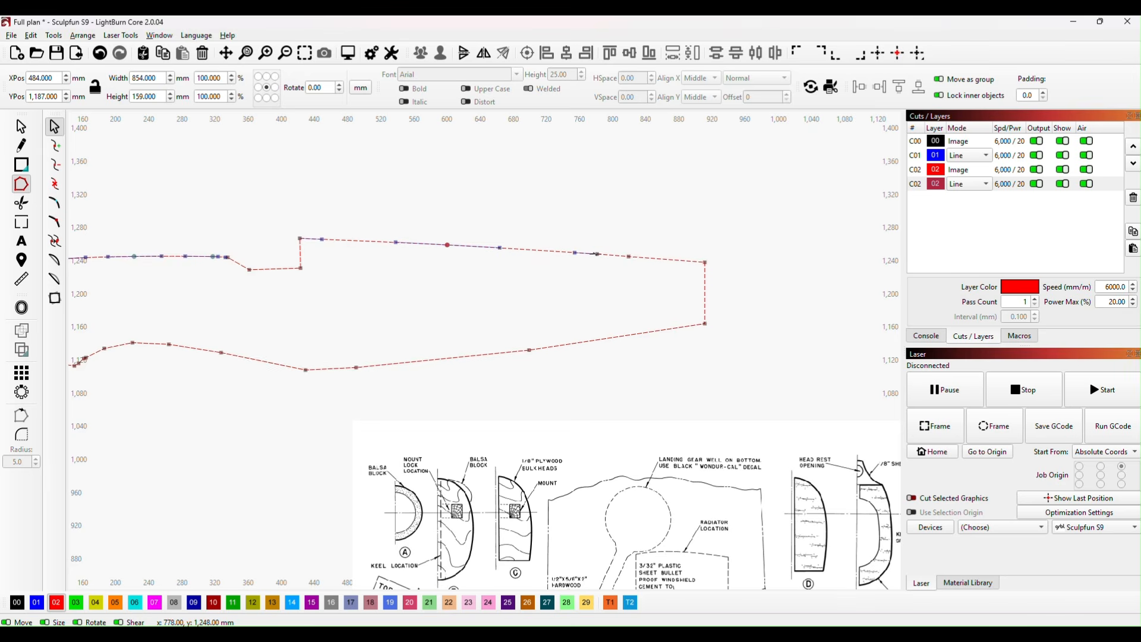
{"action": "key", "text": "i"}
{"action": "key", "text": "i"}
{"action": "key", "text": "s"}
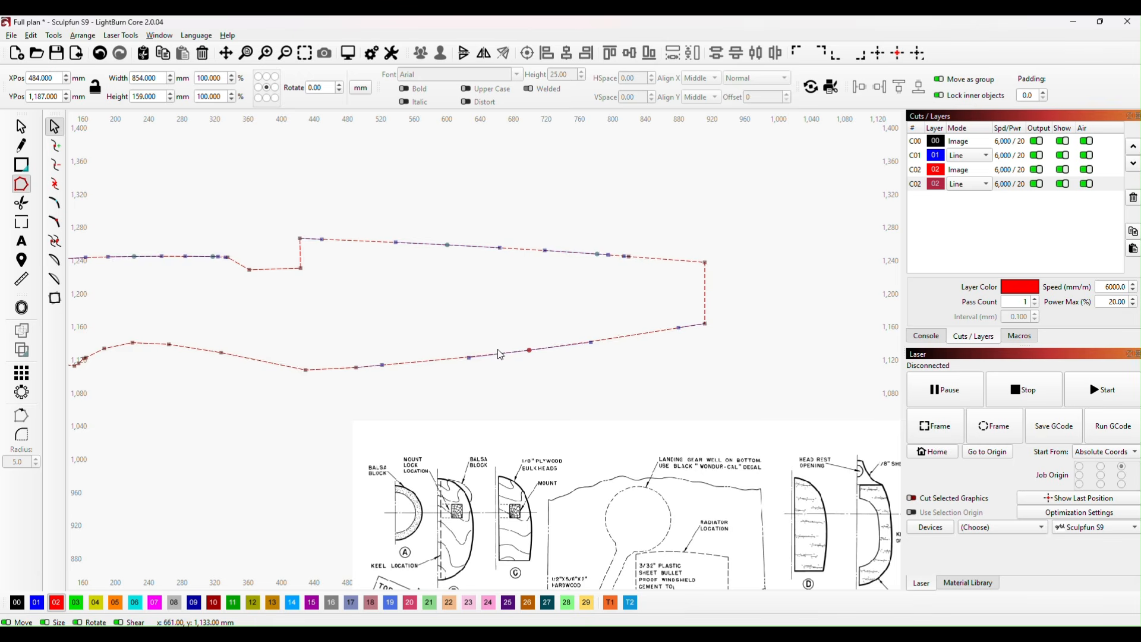
Step: Smooth the nodes around the wing cutout and under the nose into curves, and finish editing the outline's nodes
{"action": "key", "text": "i"}
{"action": "left_click_drag", "start_coordinate": [155, 385], "coordinate": [433, 395]}
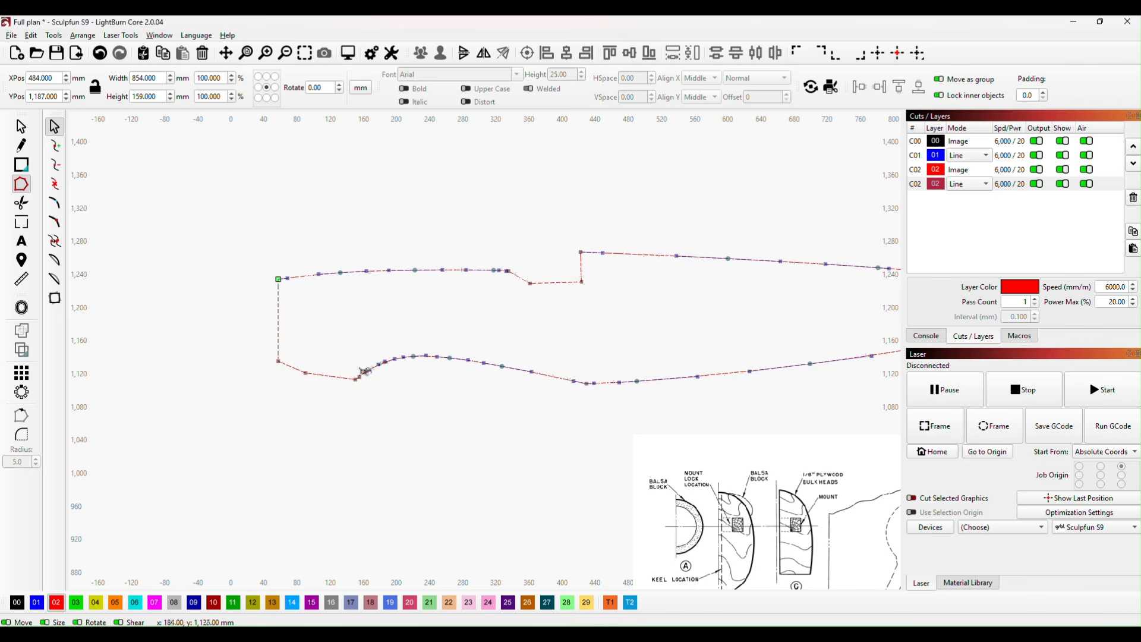
{"action": "key", "text": "s"}
{"action": "key", "text": "s"}
{"action": "left_click_drag", "start_coordinate": [348, 379], "coordinate": [339, 381]}
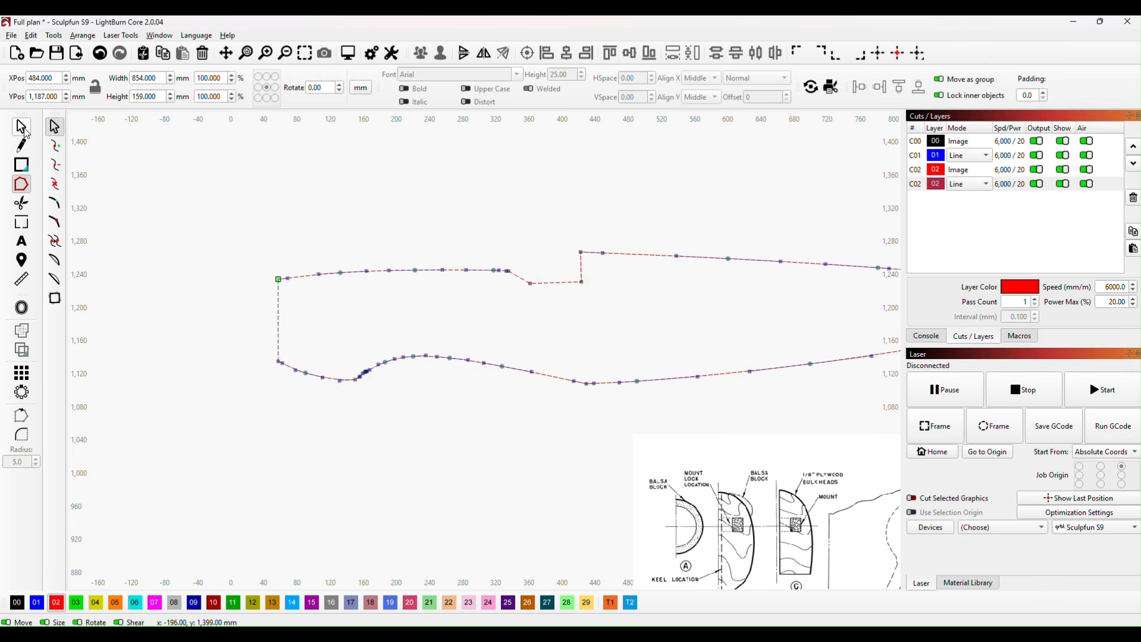
{"action": "left_click", "coordinate": [22, 128]}
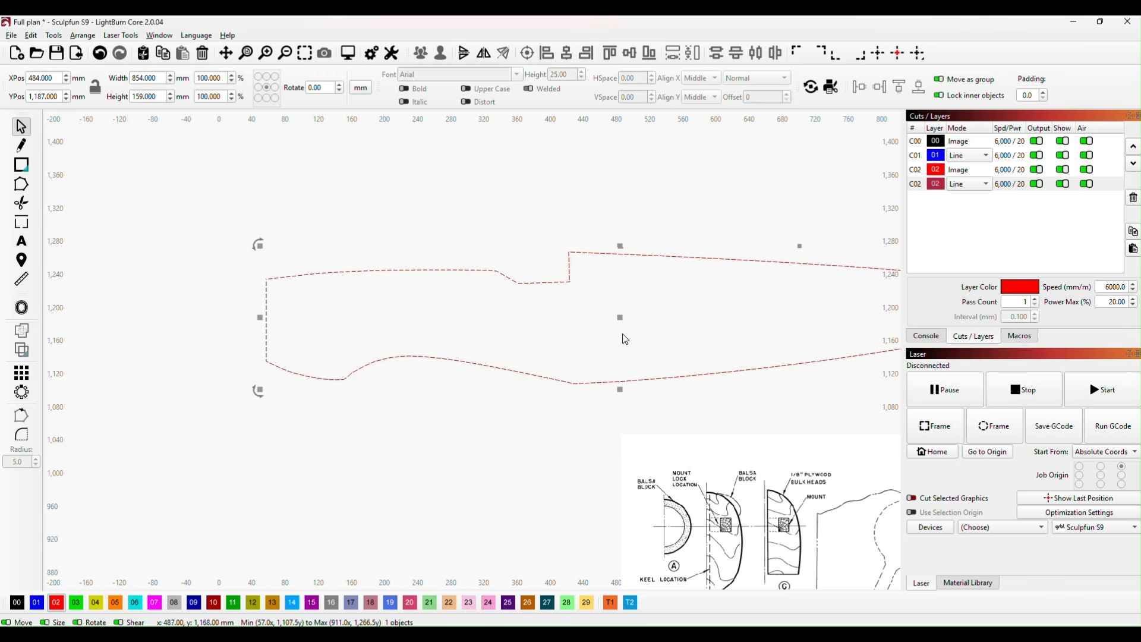
Step: Move the fuselage outline to about X 278 mm, Y 1,272 mm and offset it 15 mm inward with round corners
{"action": "scroll", "coordinate": [511, 448], "scroll_direction": "down", "scroll_amount": 3}
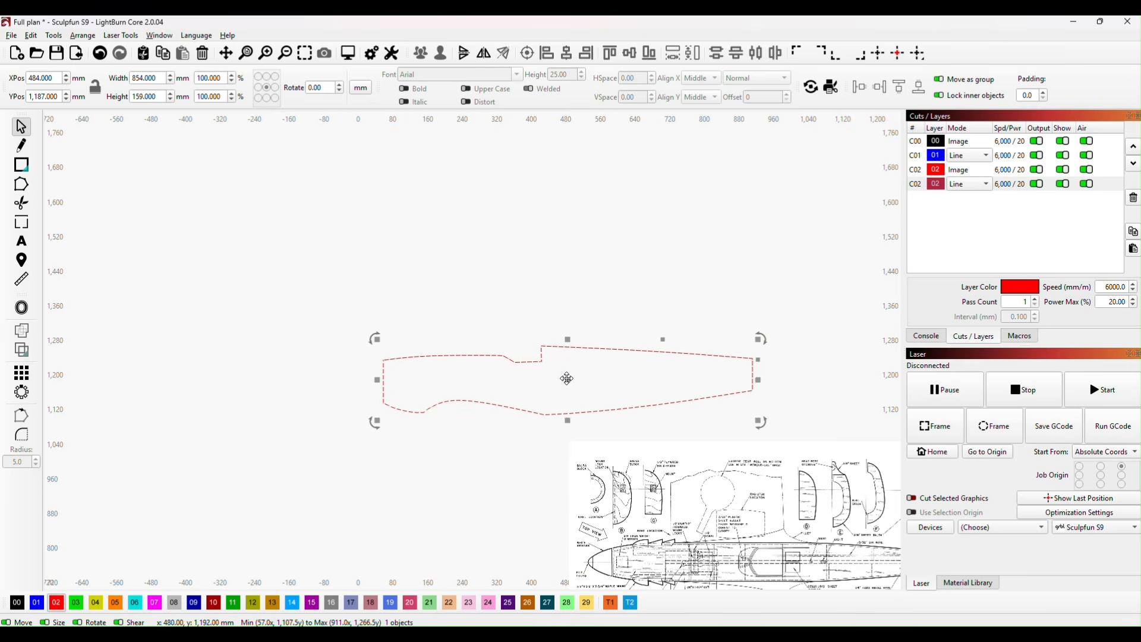
{"action": "left_click_drag", "start_coordinate": [567, 379], "coordinate": [479, 343]}
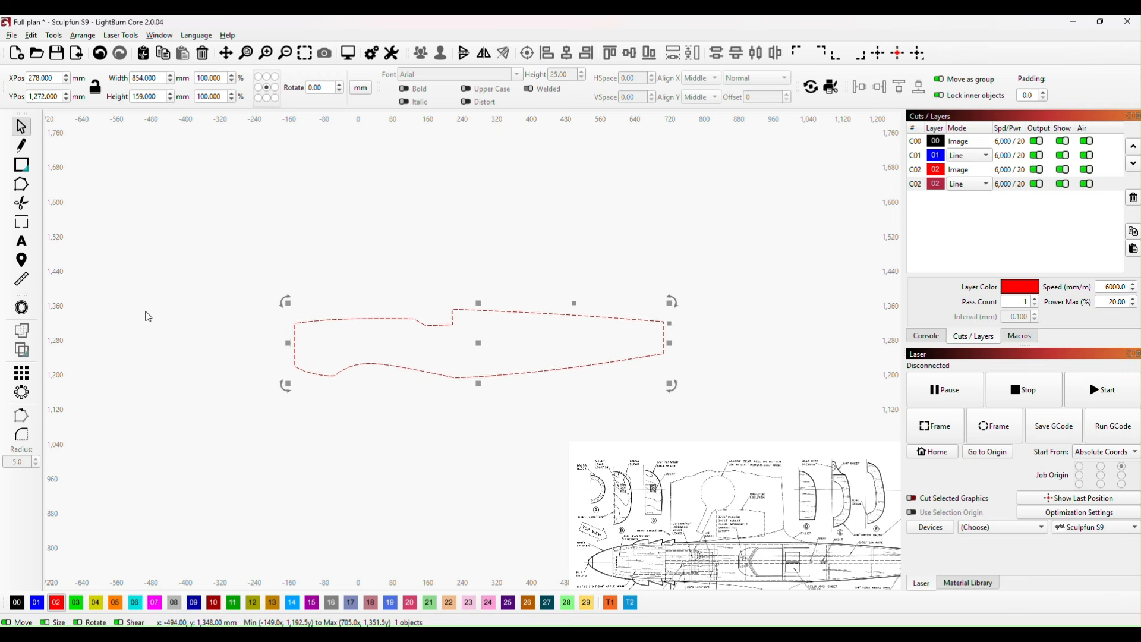
{"action": "left_click", "coordinate": [21, 307]}
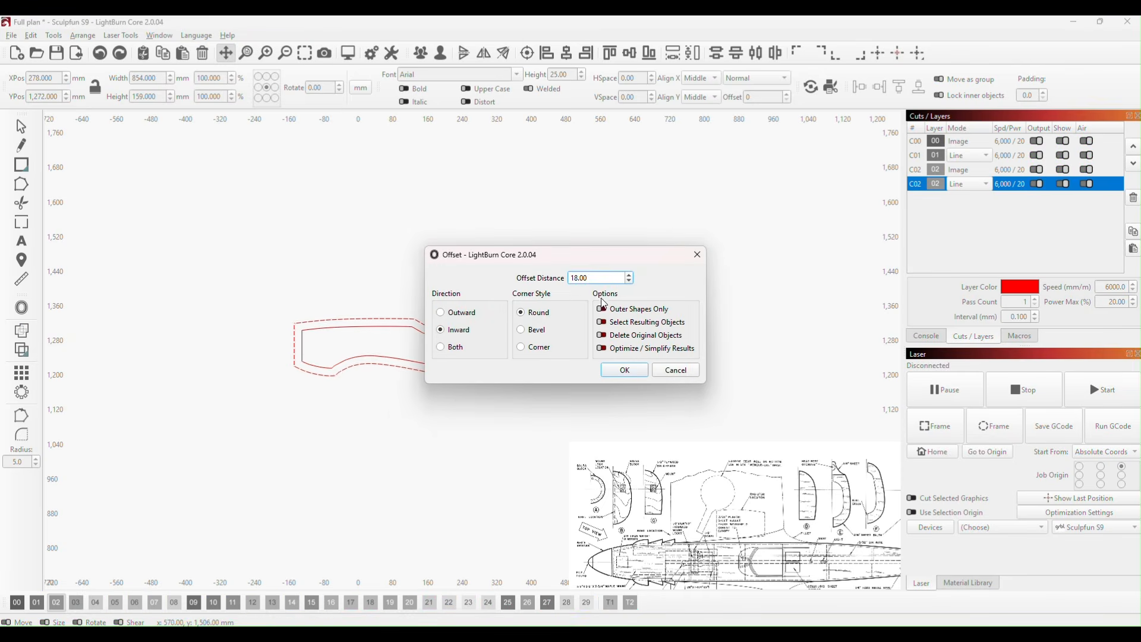
{"action": "left_click_drag", "start_coordinate": [585, 254], "coordinate": [407, 411]}
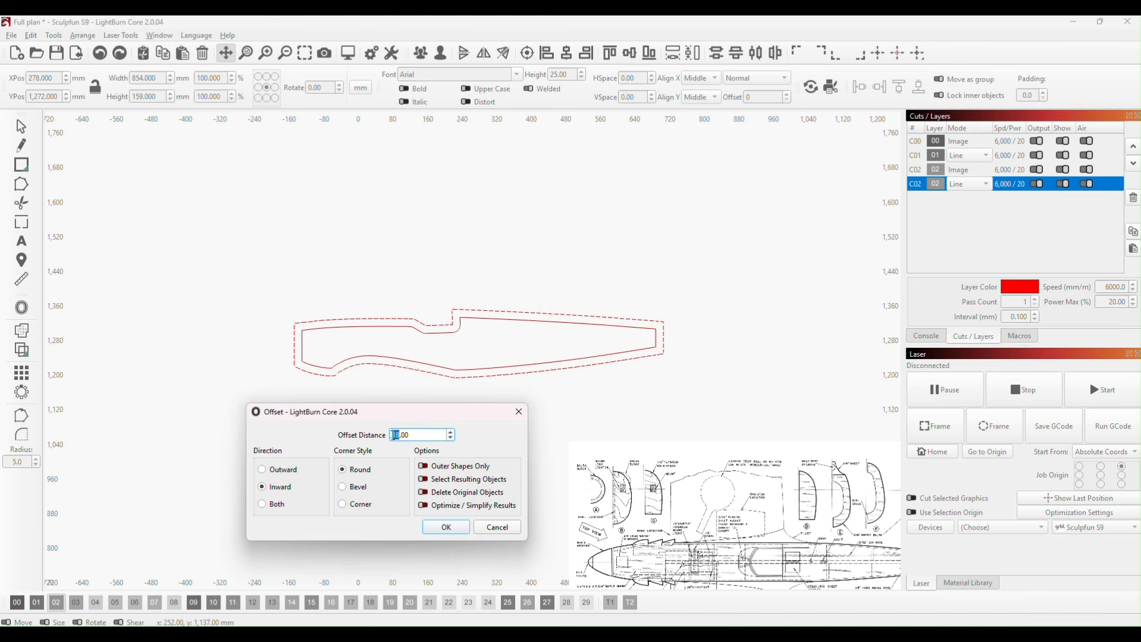
{"action": "double_click", "coordinate": [410, 434]}
{"action": "type", "text": "15"}
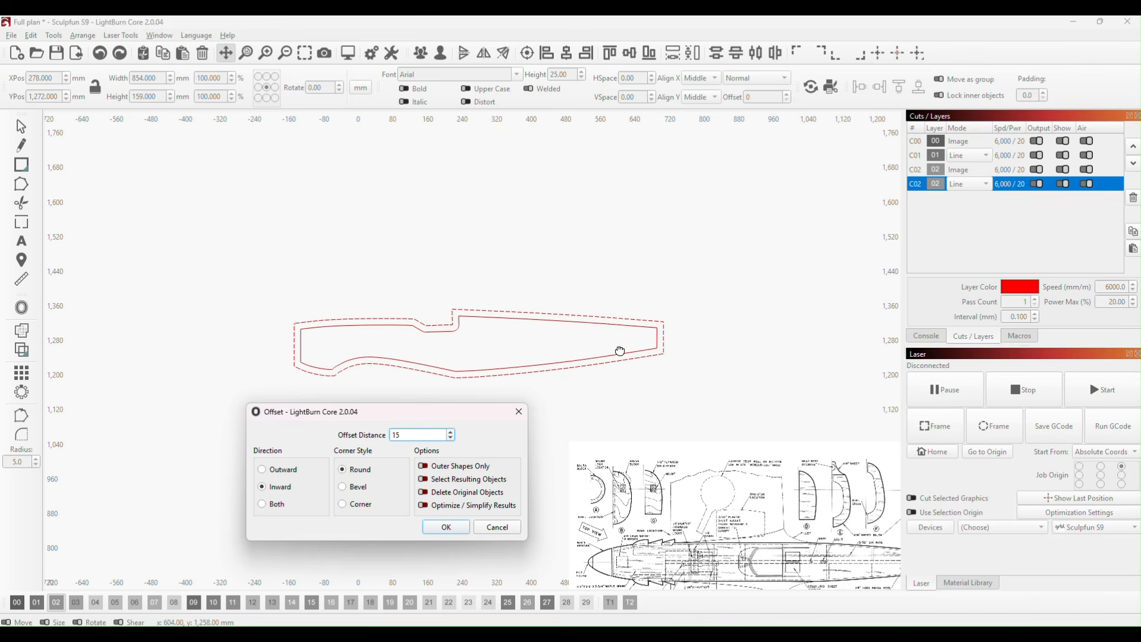
{"action": "left_click", "coordinate": [446, 529]}
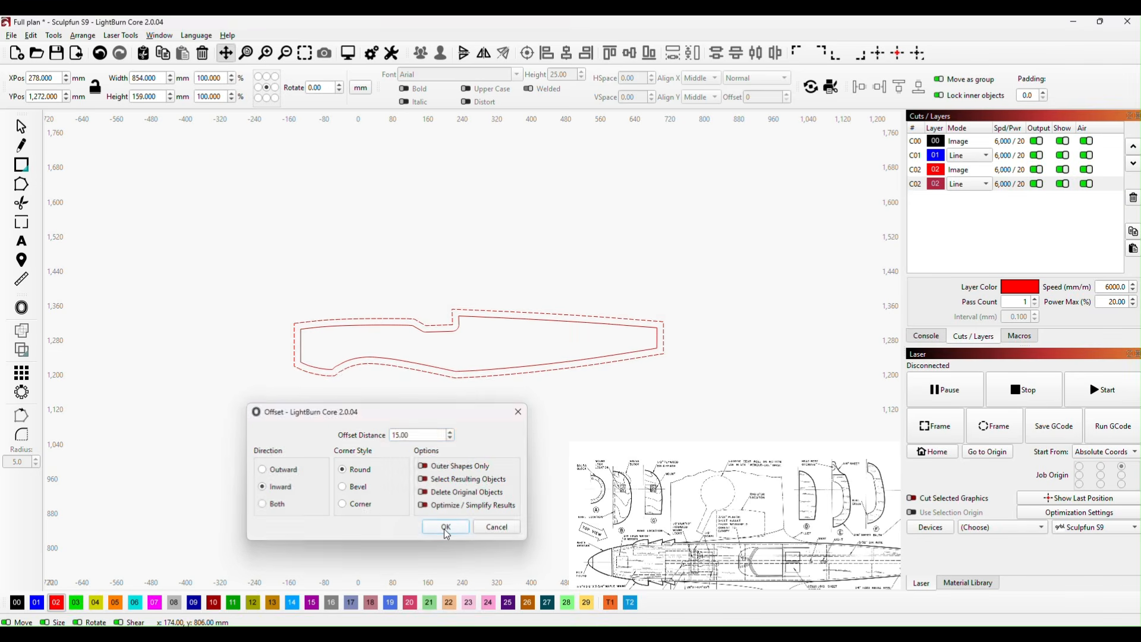
{"action": "left_click", "coordinate": [481, 439]}
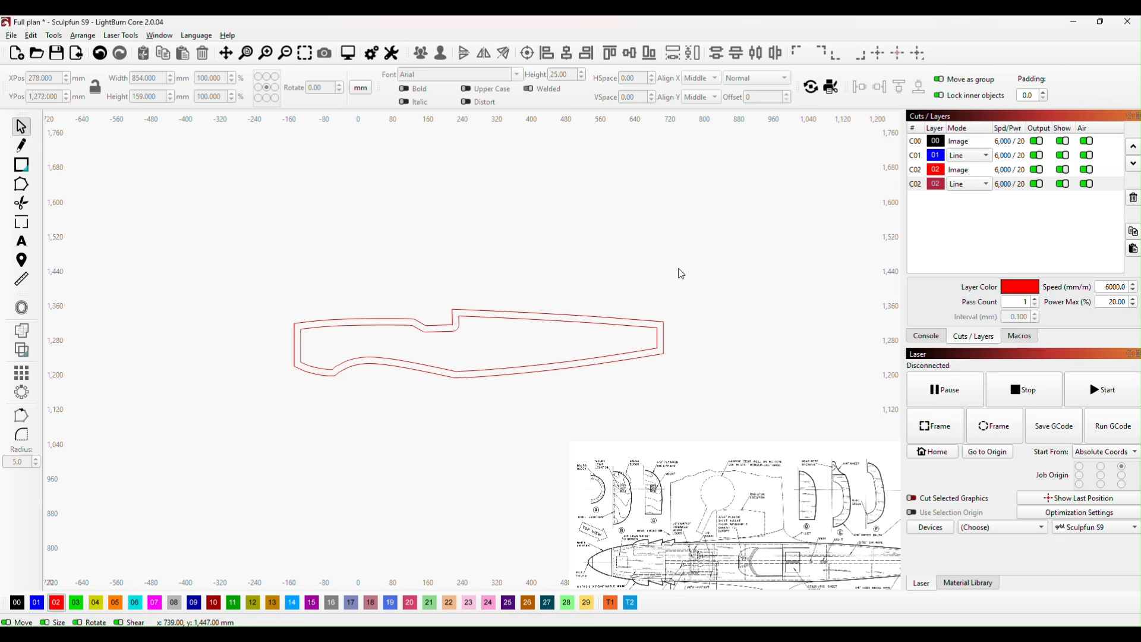
Step: Select the inner and outer fuselage outlines together and move them to the empty area up and to the left of the work area
{"action": "scroll", "coordinate": [444, 305], "scroll_direction": "down", "scroll_amount": 2}
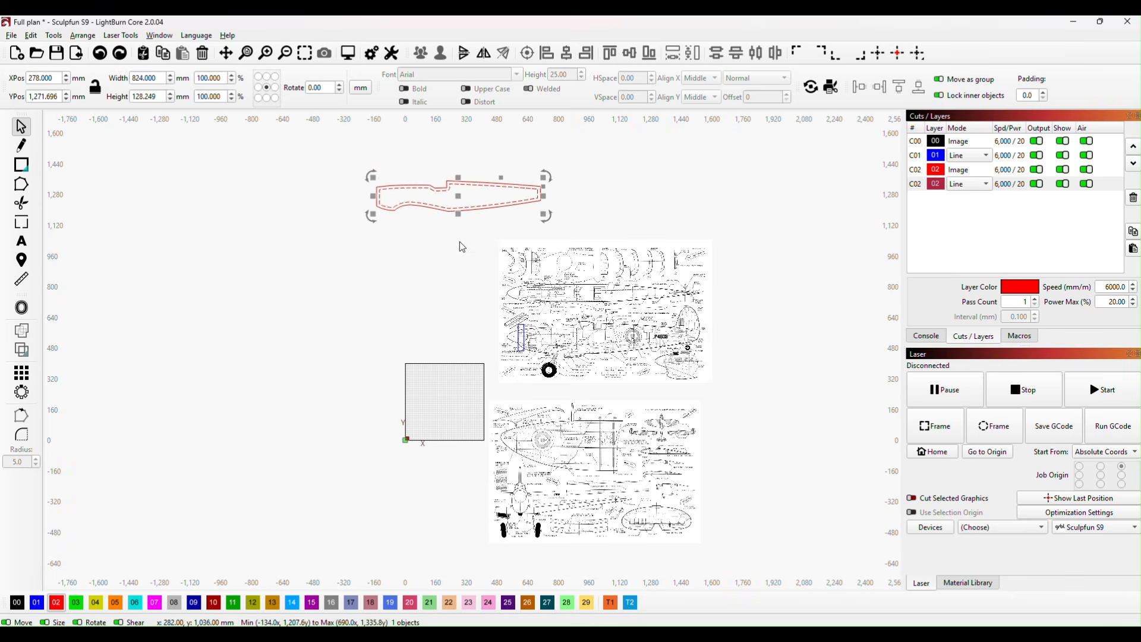
{"action": "left_click", "coordinate": [459, 241]}
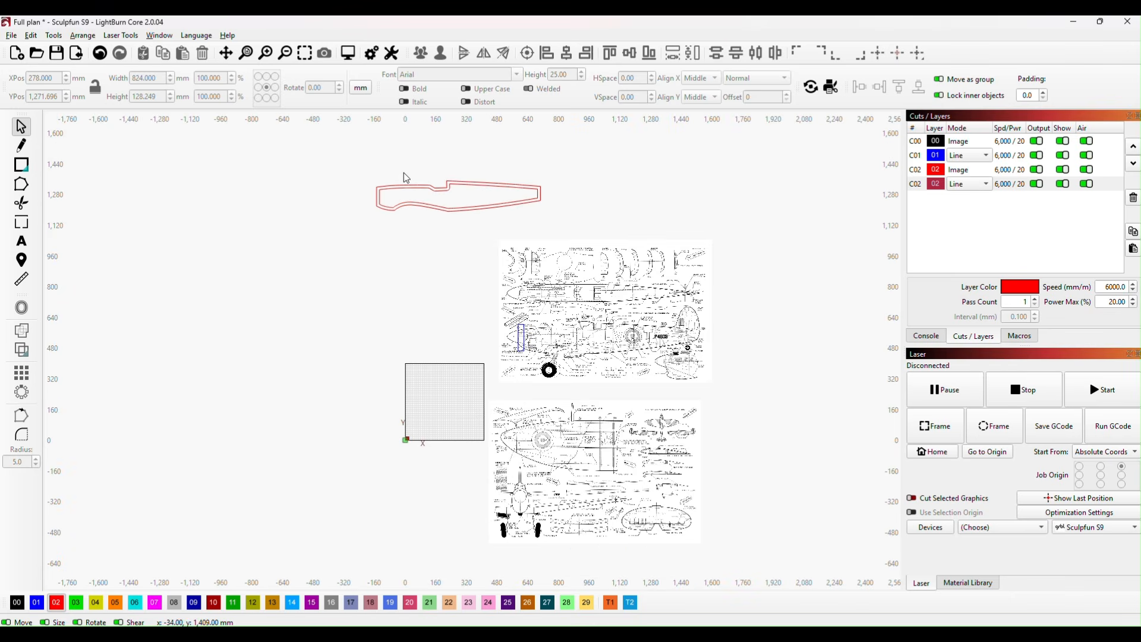
{"action": "left_click_drag", "start_coordinate": [342, 167], "coordinate": [566, 233]}
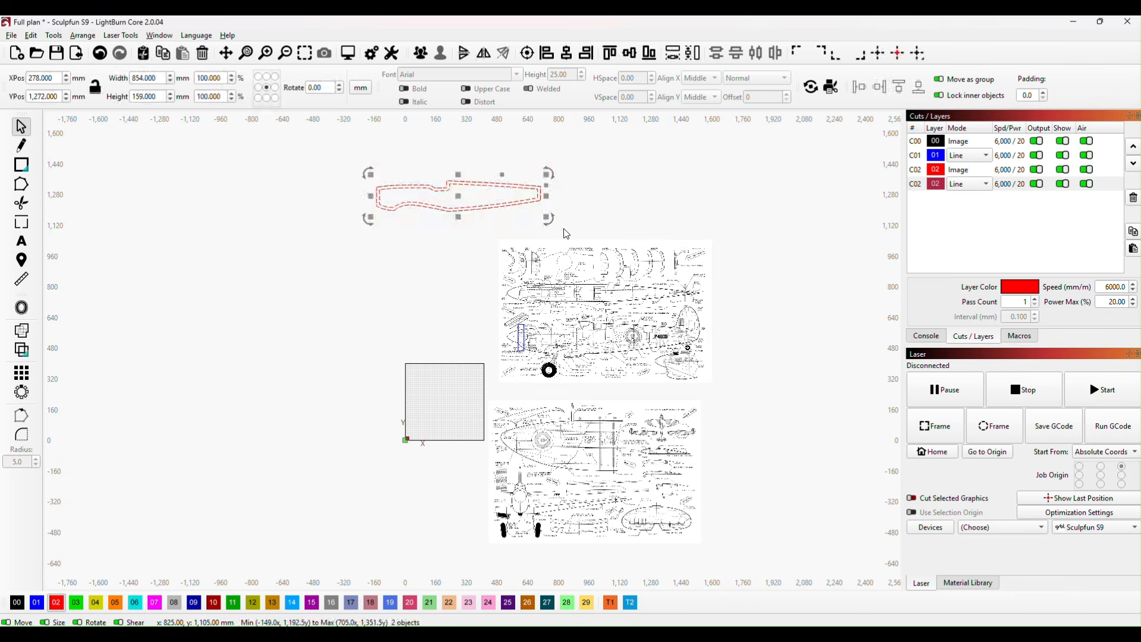
{"action": "left_click_drag", "start_coordinate": [441, 292], "coordinate": [452, 270]}
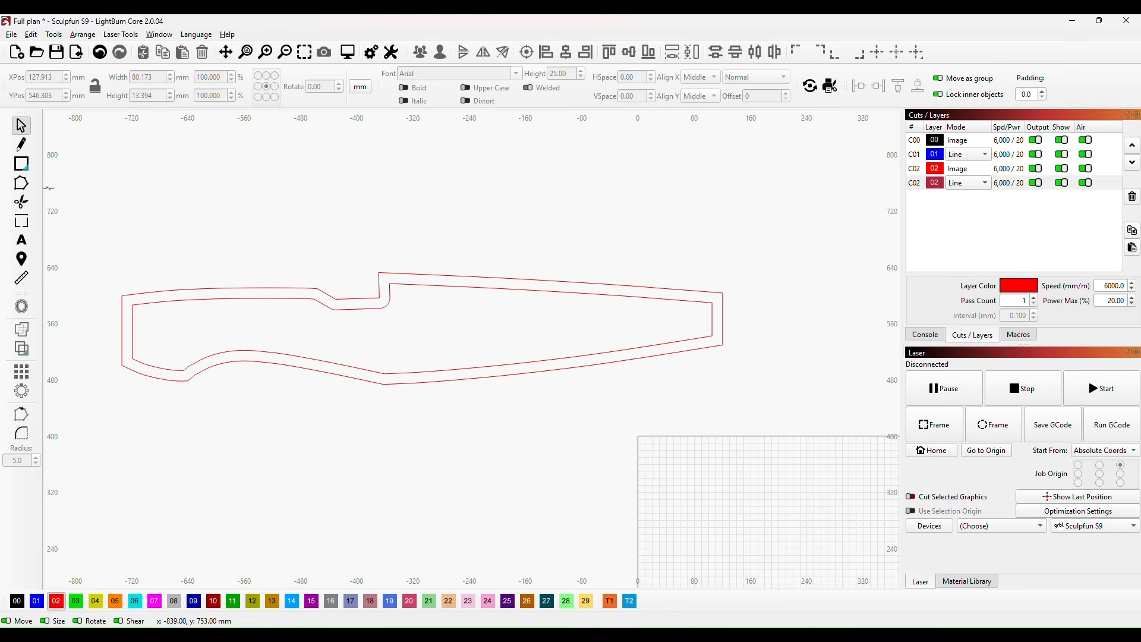
Step: Draw two diagonal lines through the tail-end corners of both outlines, with the lower line about 80 mm long
{"action": "left_click", "coordinate": [22, 145]}
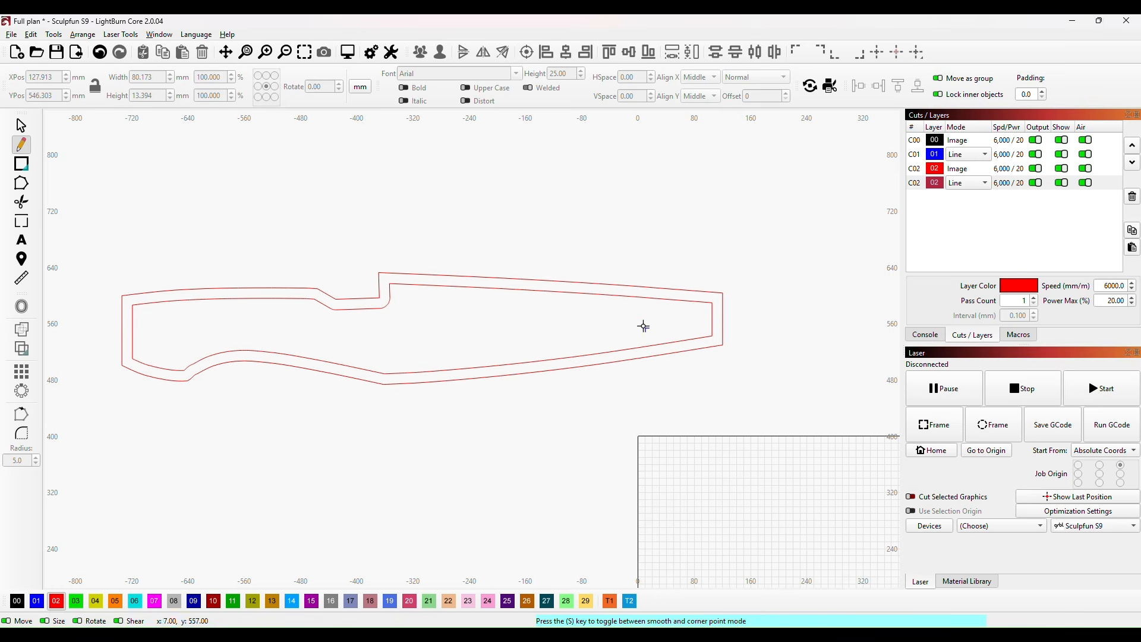
{"action": "left_click", "coordinate": [693, 317]}
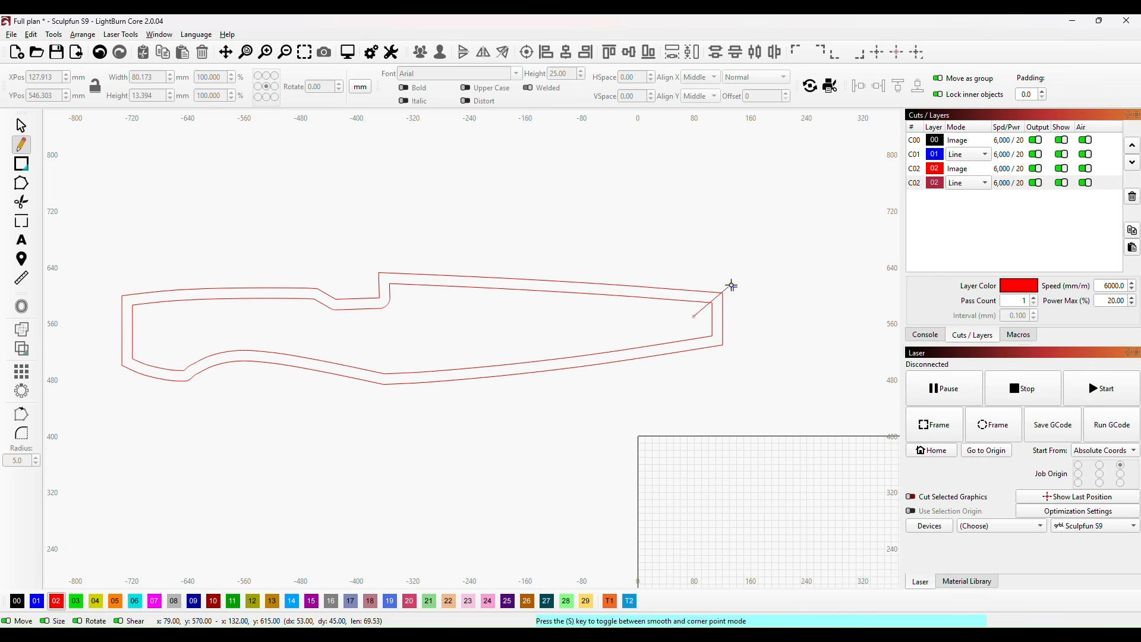
{"action": "left_click", "coordinate": [738, 283]}
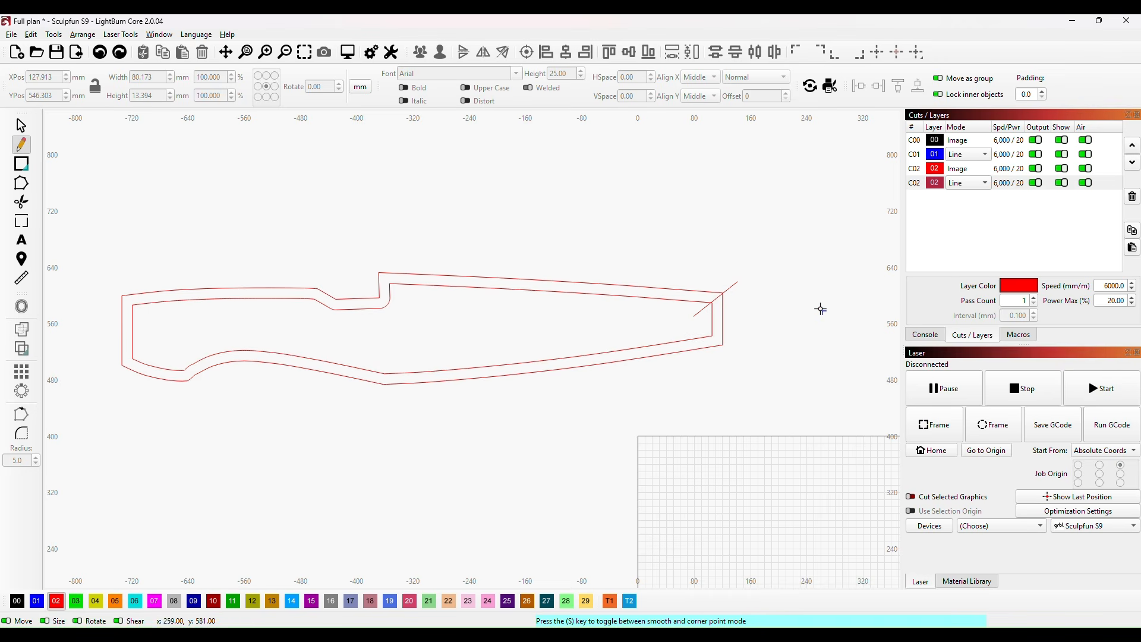
{"action": "left_click", "coordinate": [698, 326]}
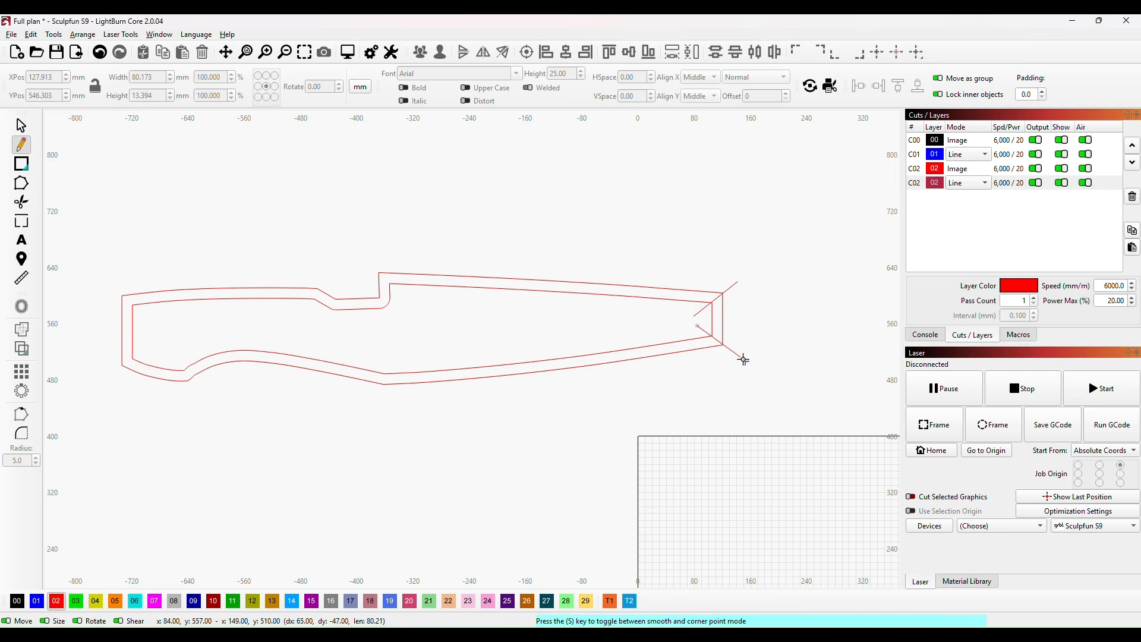
{"action": "left_click", "coordinate": [743, 359]}
{"action": "key", "text": "Escape"}
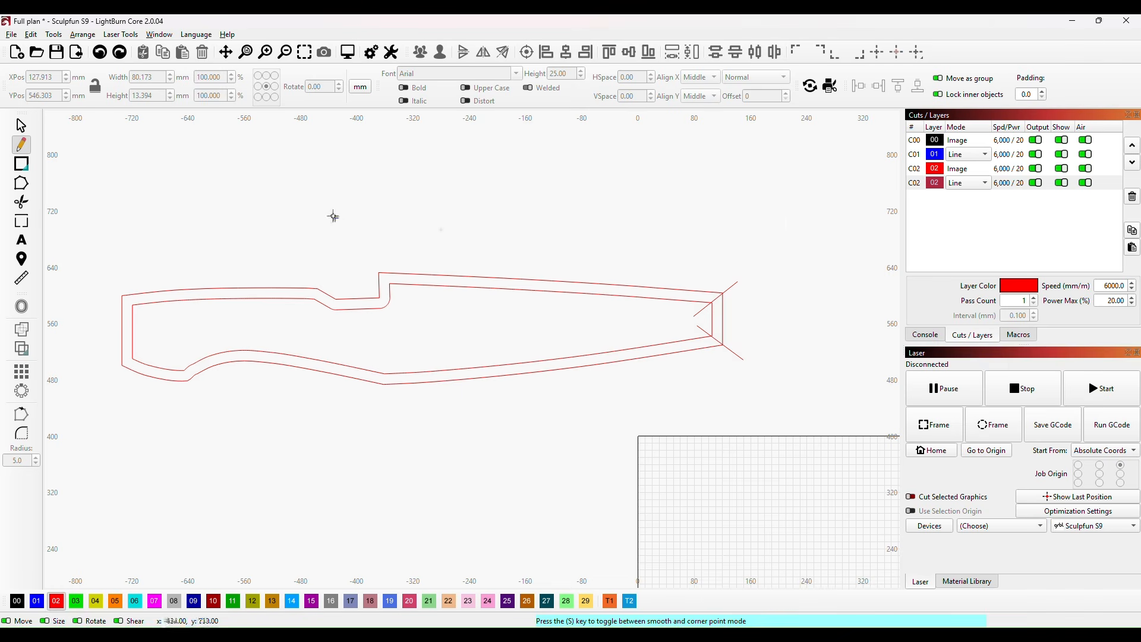
{"action": "left_click", "coordinate": [111, 238]}
{"action": "key", "text": "Escape"}
Step: Duplicate both outlines with their diagonal lines and place the copy above the original, at about X -325 mm, Y 779 mm
{"action": "left_click", "coordinate": [22, 126]}
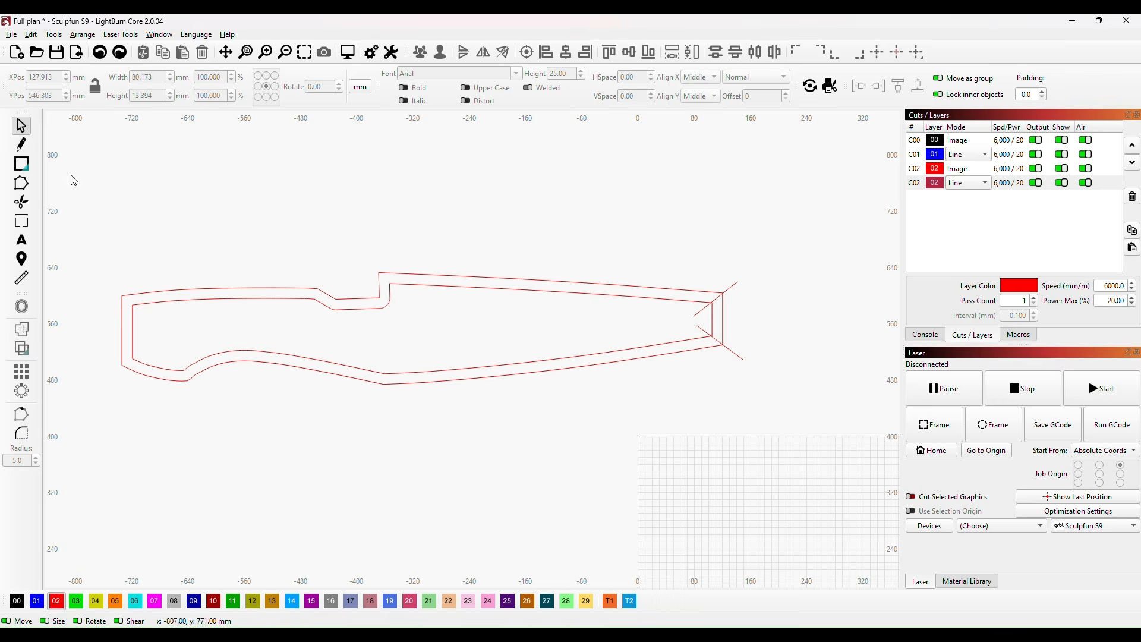
{"action": "left_click_drag", "start_coordinate": [89, 246], "coordinate": [785, 495]}
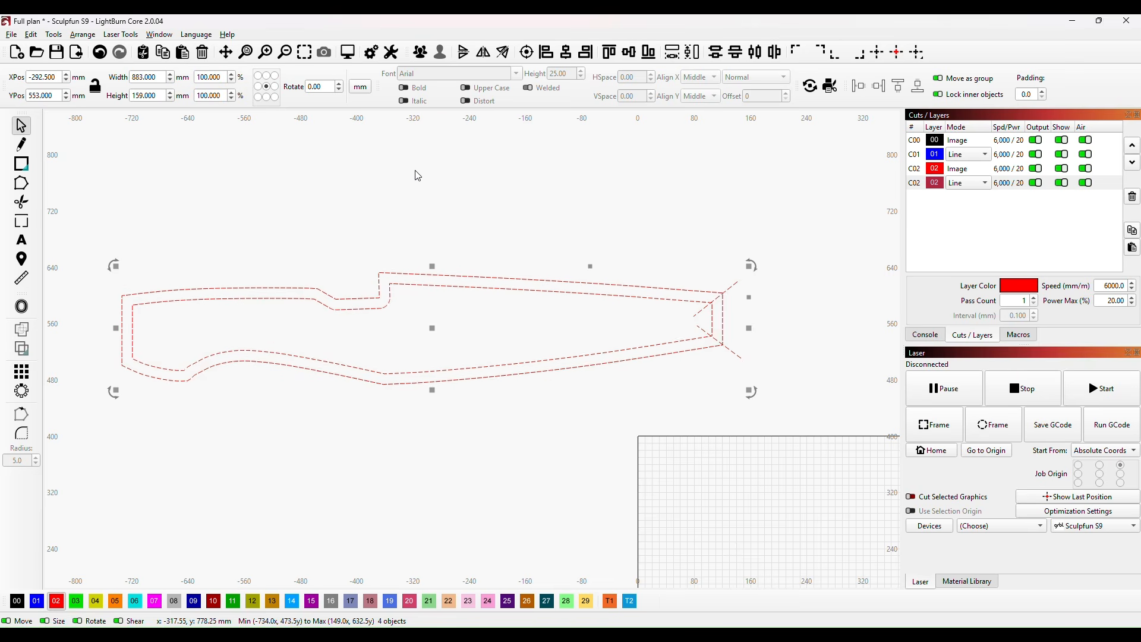
{"action": "key", "text": "ctrl+v"}
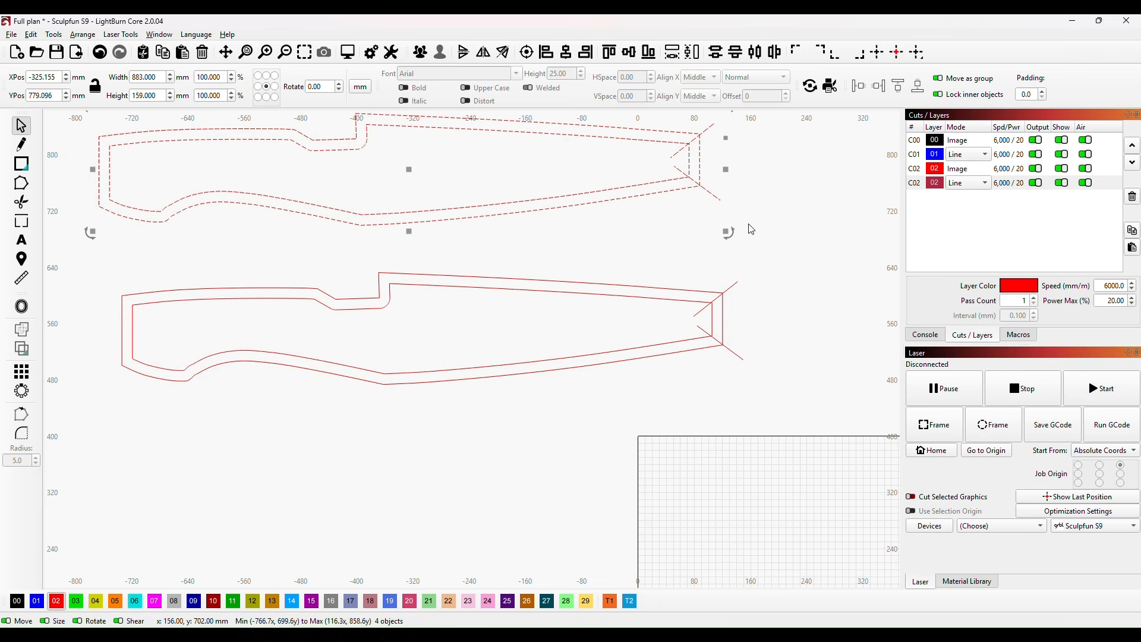
{"action": "left_click", "coordinate": [652, 261]}
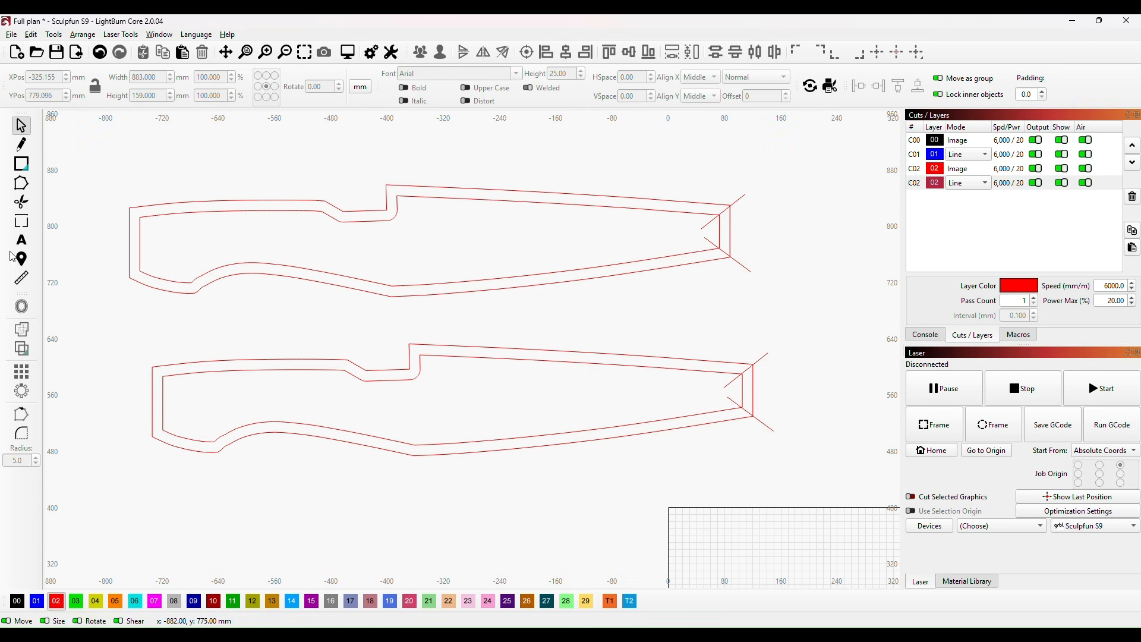
Step: Trim the upper copy down to the angled tail-end piece, about 16 mm wide and 72 mm high
{"action": "left_click", "coordinate": [21, 208]}
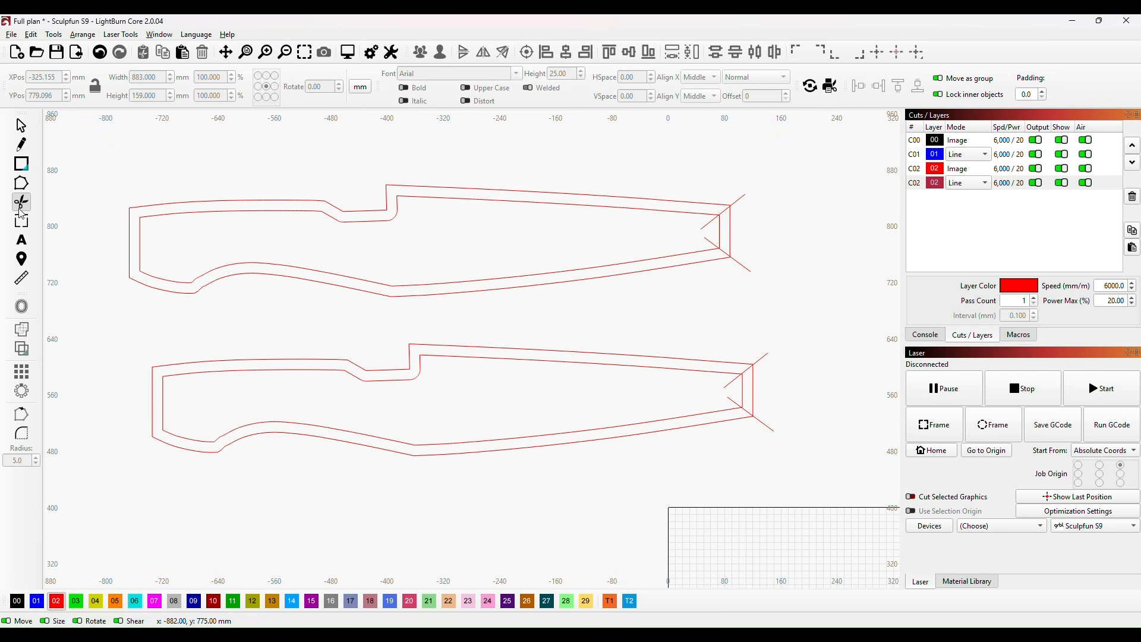
{"action": "left_click", "coordinate": [741, 198]}
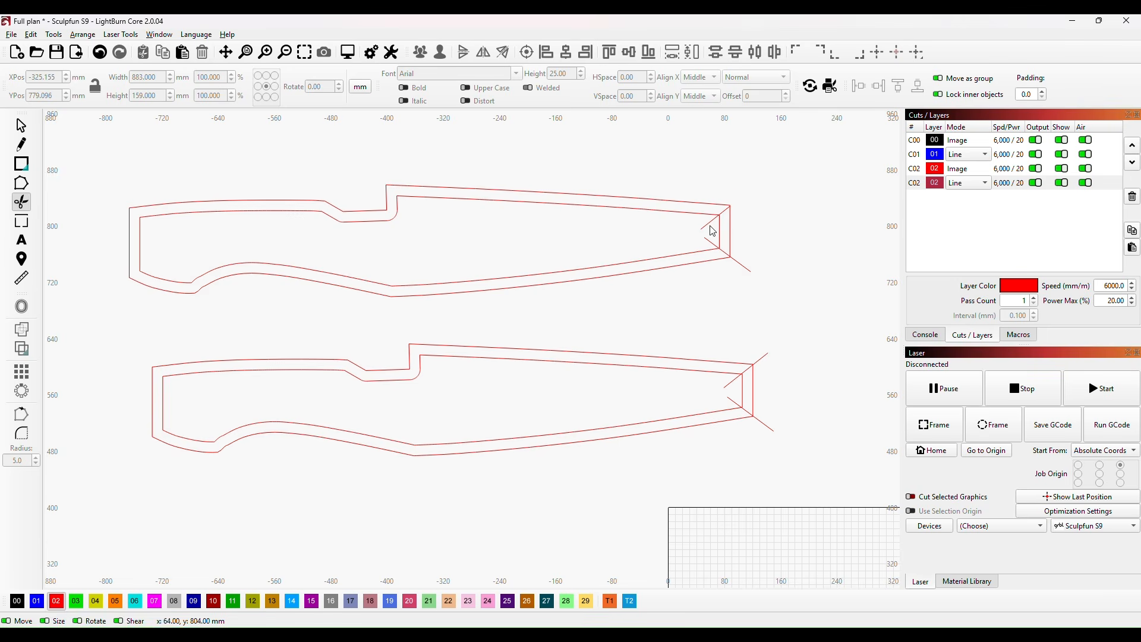
{"action": "left_click", "coordinate": [743, 265]}
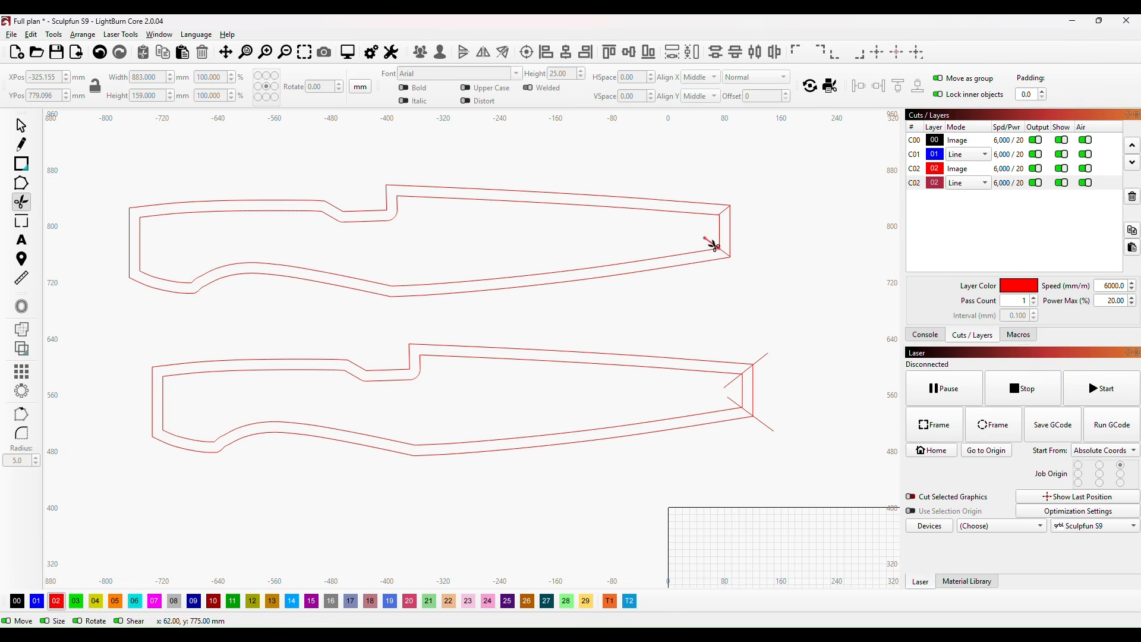
{"action": "left_click", "coordinate": [649, 258]}
{"action": "left_click", "coordinate": [655, 269]}
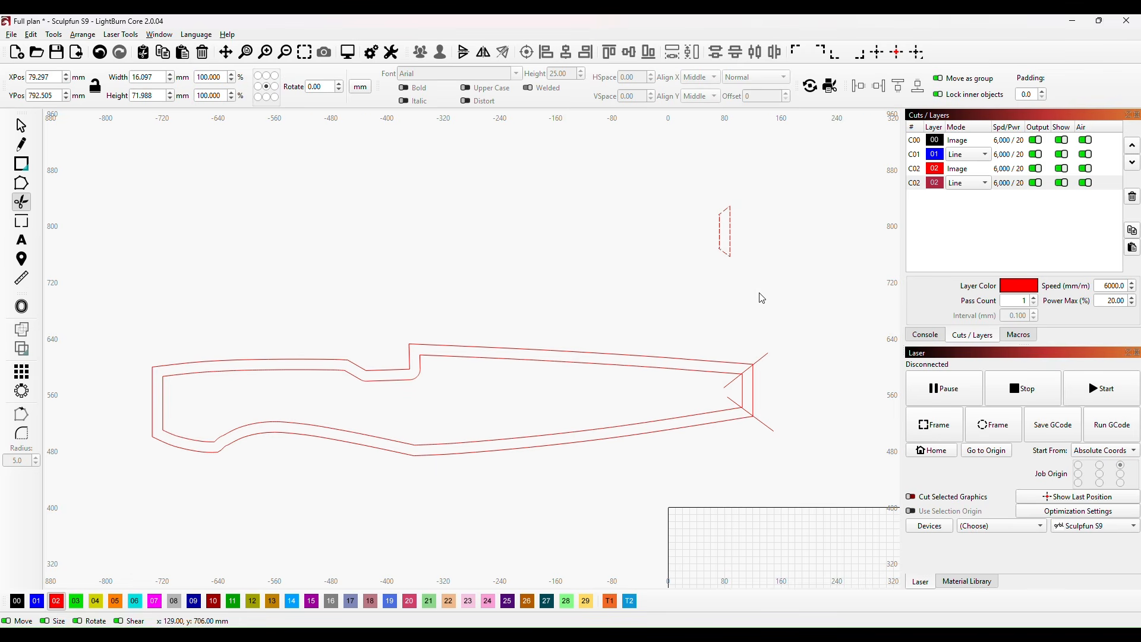
Step: Add the label K1 inside the tail-end piece as Arial text with a height of 4 mm
{"action": "scroll", "coordinate": [746, 247], "scroll_direction": "up", "scroll_amount": 2}
{"action": "scroll", "coordinate": [793, 247], "scroll_direction": "up", "scroll_amount": 3}
{"action": "left_click_drag", "start_coordinate": [714, 206], "coordinate": [743, 356]}
{"action": "scroll", "coordinate": [720, 309], "scroll_direction": "up", "scroll_amount": 2}
{"action": "scroll", "coordinate": [728, 322], "scroll_direction": "up", "scroll_amount": 3}
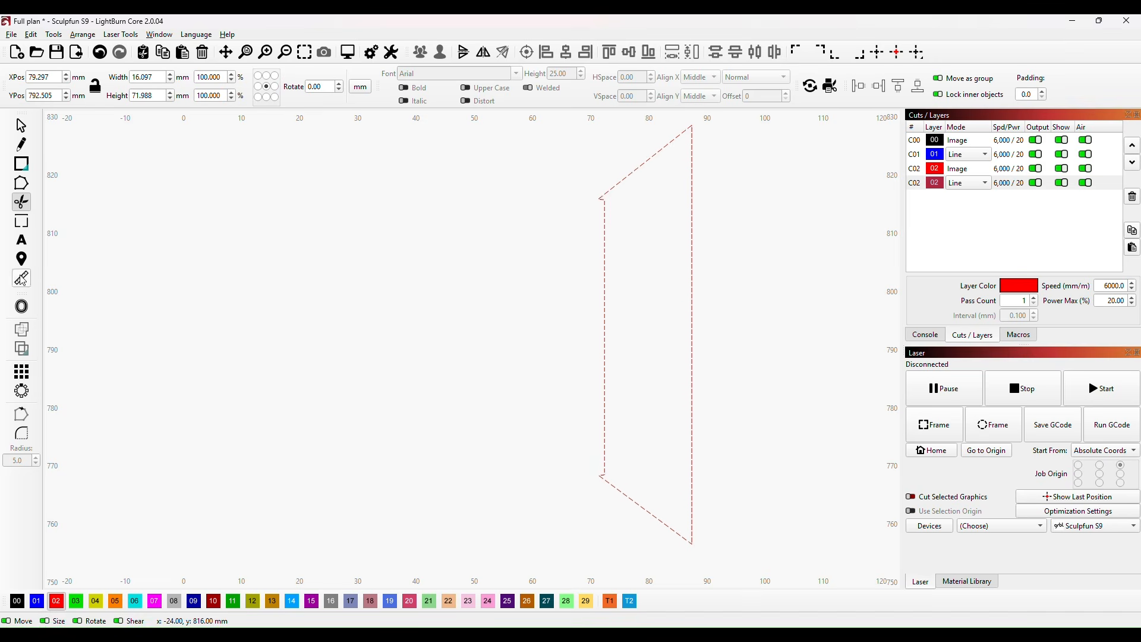
{"action": "left_click", "coordinate": [21, 240]}
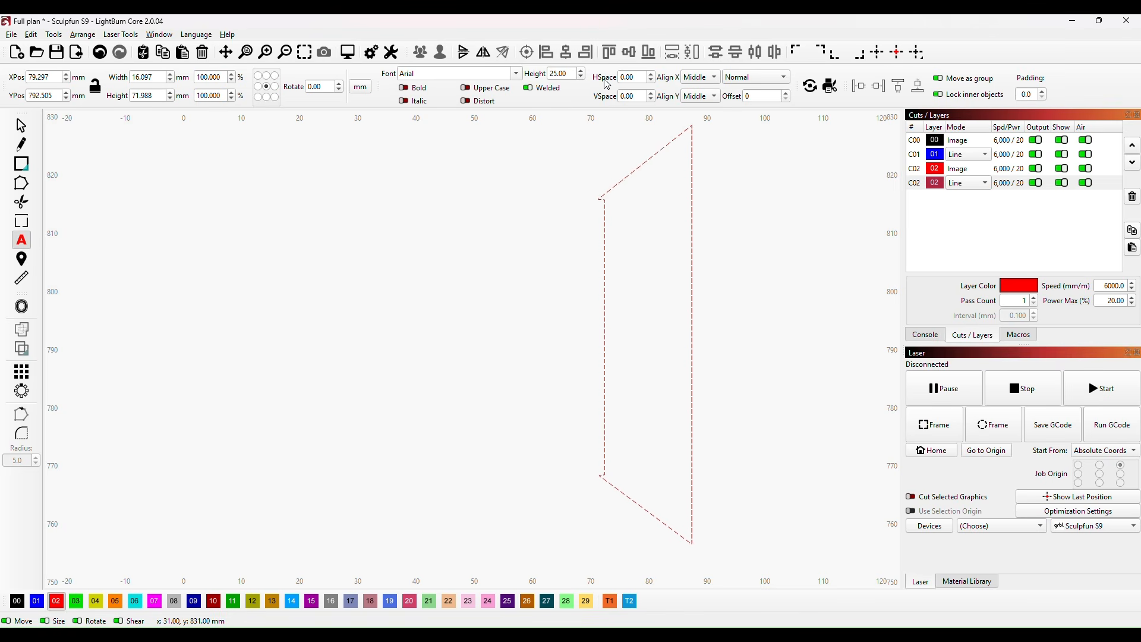
{"action": "double_click", "coordinate": [575, 74]}
{"action": "type", "text": "5"}
{"action": "left_click", "coordinate": [563, 340]}
{"action": "left_click", "coordinate": [636, 333]}
{"action": "double_click", "coordinate": [559, 73]}
{"action": "type", "text": "4"}
{"action": "key", "text": "Return"}
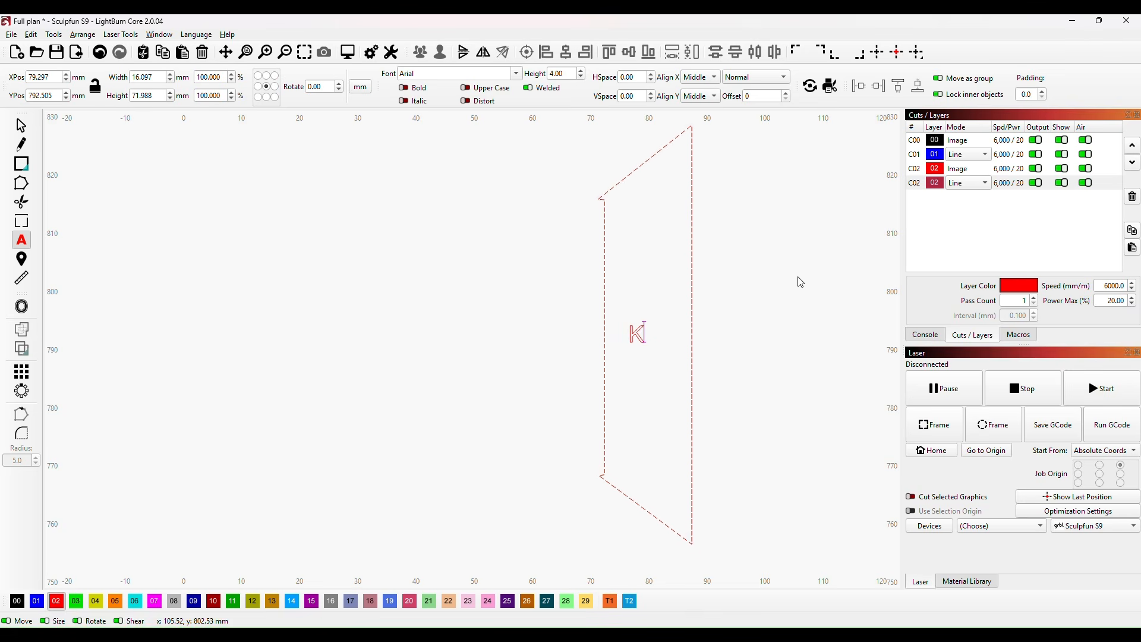
{"action": "scroll", "coordinate": [746, 398], "scroll_direction": "down", "scroll_amount": 5}
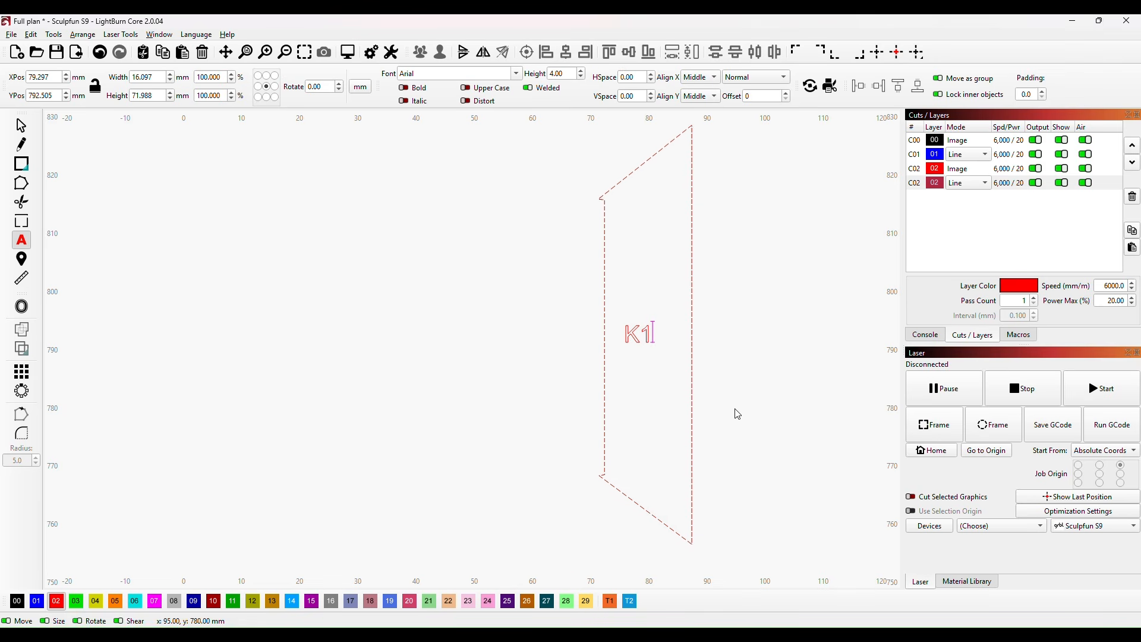
{"action": "left_click", "coordinate": [647, 305]}
{"action": "left_click", "coordinate": [786, 530]}
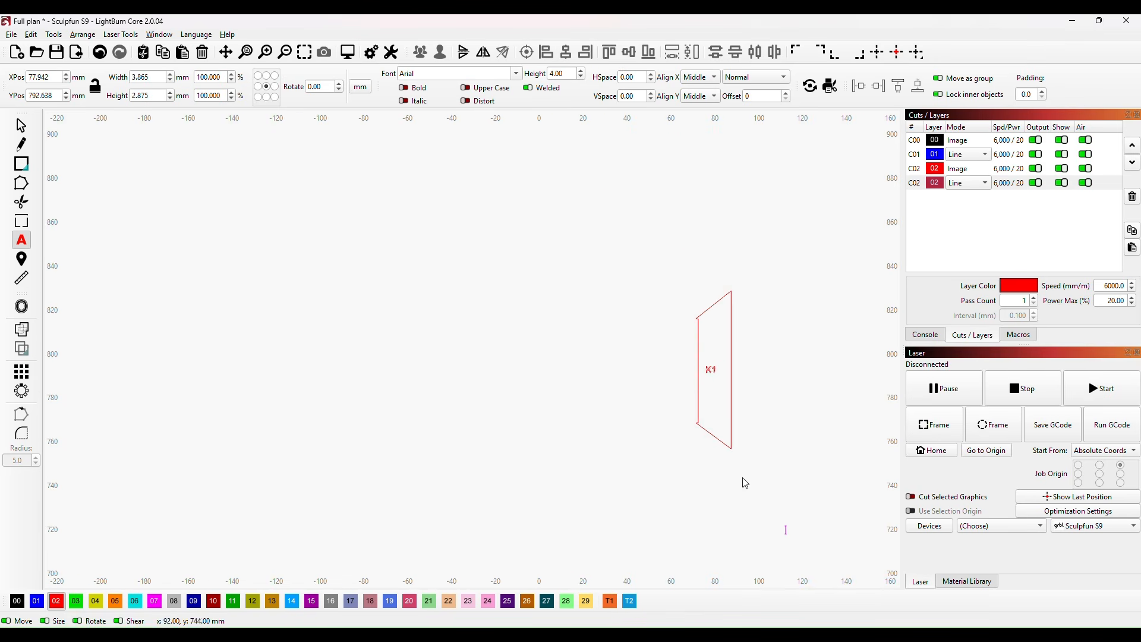
Step: Assign the tail-end piece's outline to the black layer 00
{"action": "left_click", "coordinate": [23, 127]}
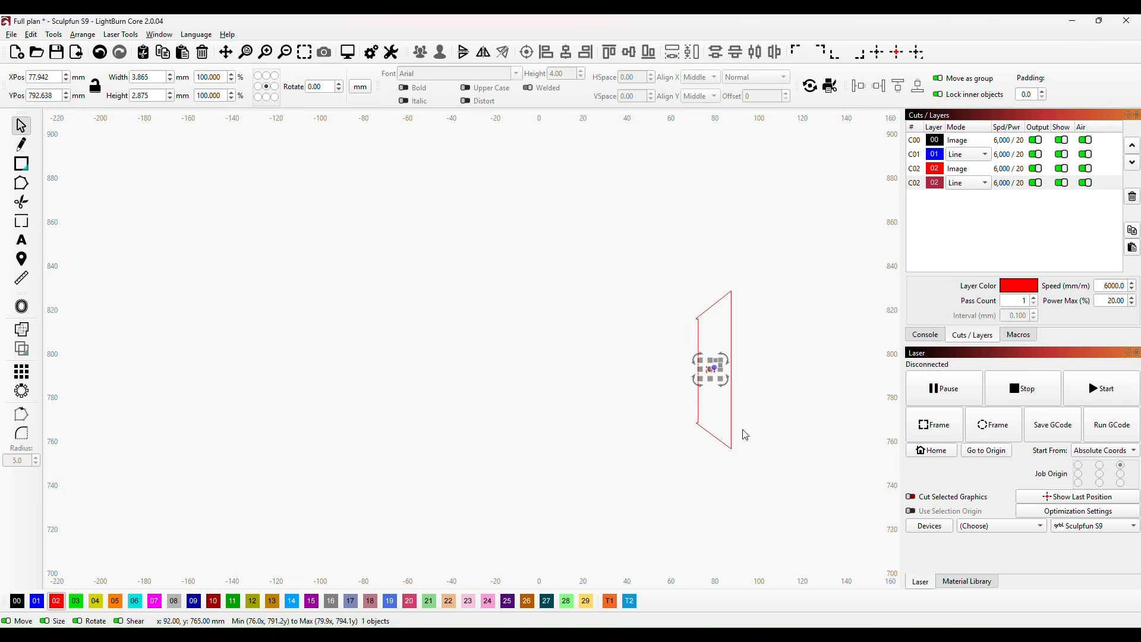
{"action": "left_click", "coordinate": [721, 441]}
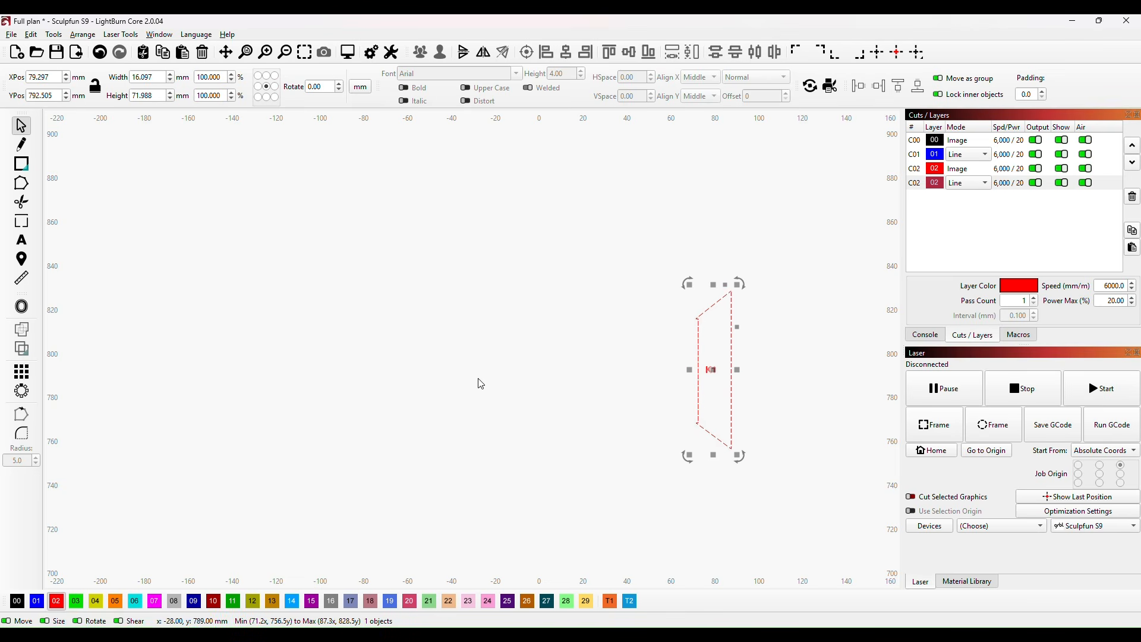
{"action": "left_click", "coordinate": [17, 603]}
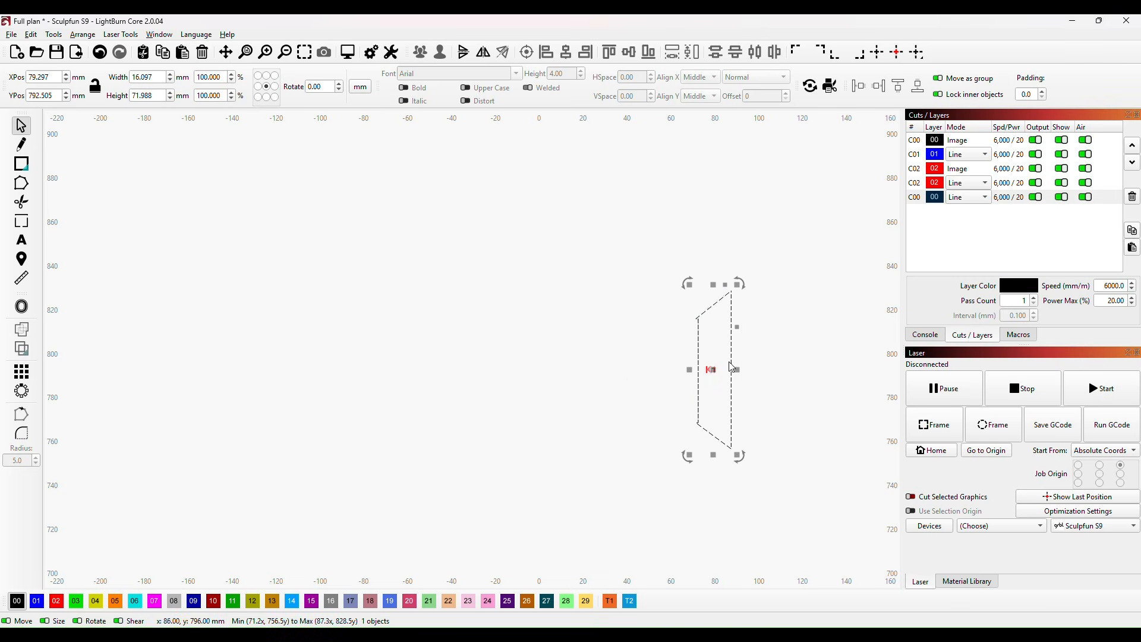
{"action": "left_click", "coordinate": [633, 385]}
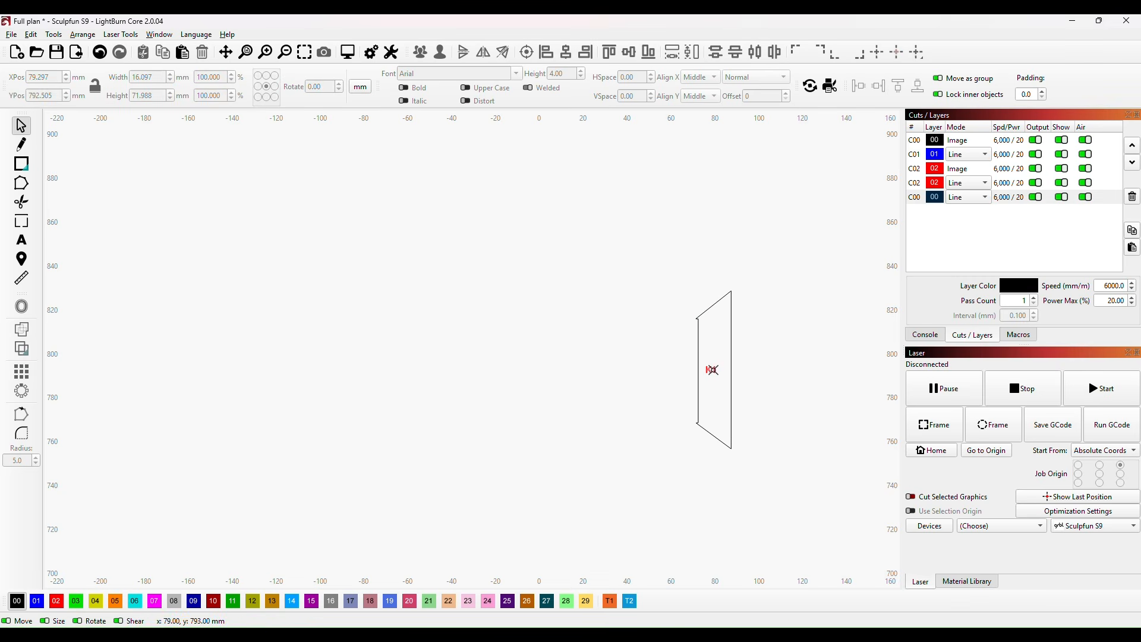
Step: Assign the K1 label to the blue layer 01
{"action": "left_click", "coordinate": [713, 370]}
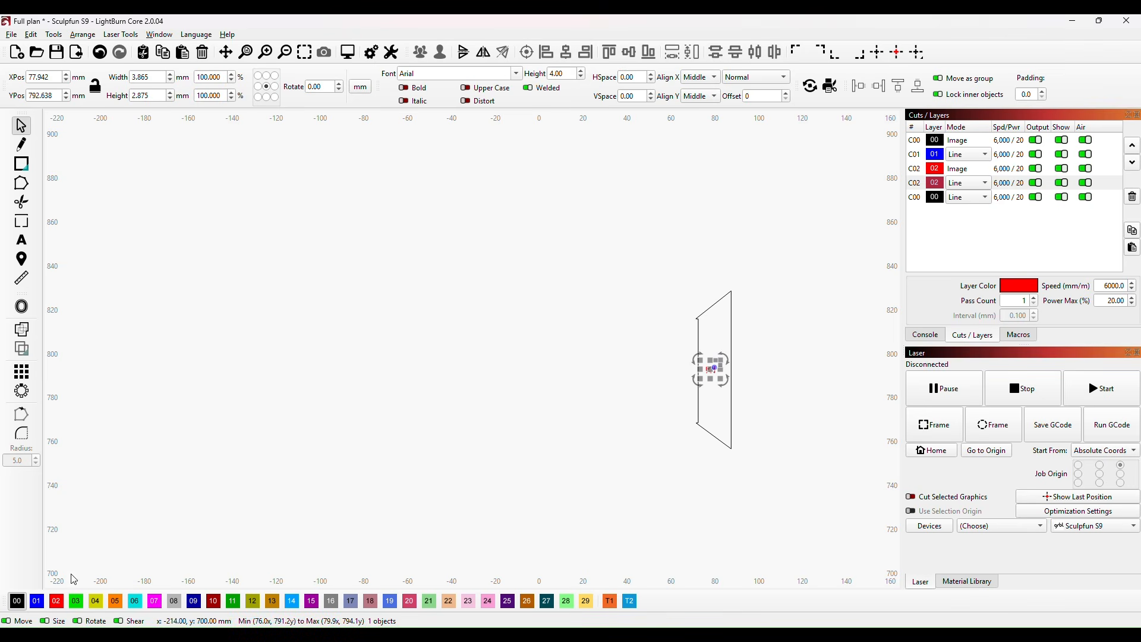
{"action": "left_click", "coordinate": [37, 601]}
{"action": "left_click", "coordinate": [535, 410]}
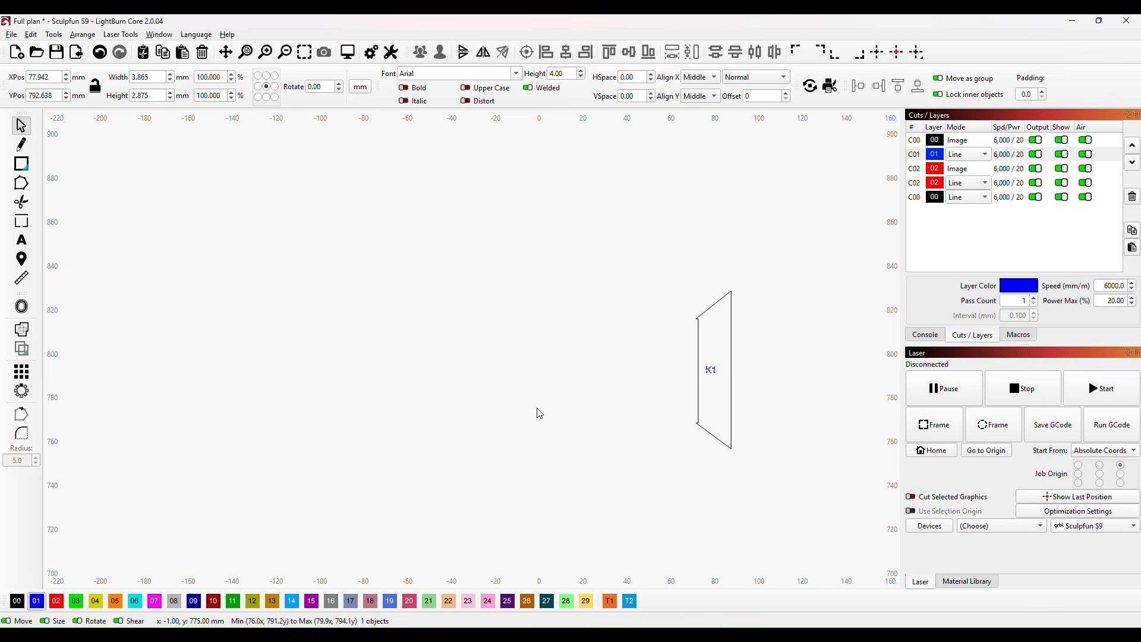
{"action": "scroll", "coordinate": [822, 395], "scroll_direction": "down", "scroll_amount": 5}
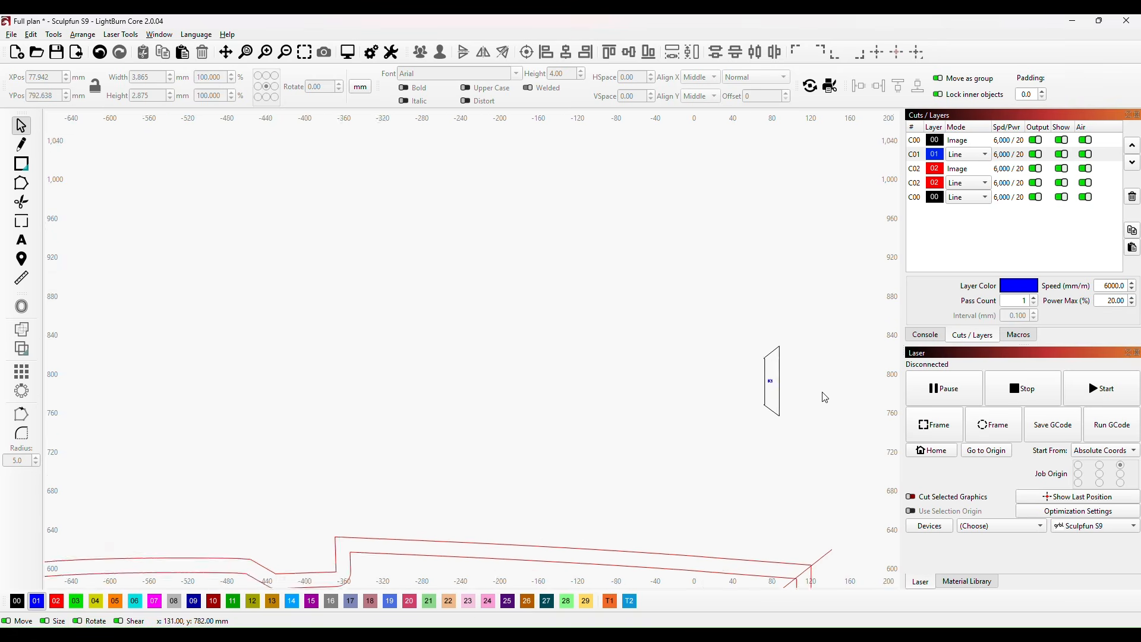
Step: Move the tail-end piece with its K1 label onto the work area and rotate both about 90° clockwise
{"action": "left_click_drag", "start_coordinate": [818, 400], "coordinate": [646, 213]}
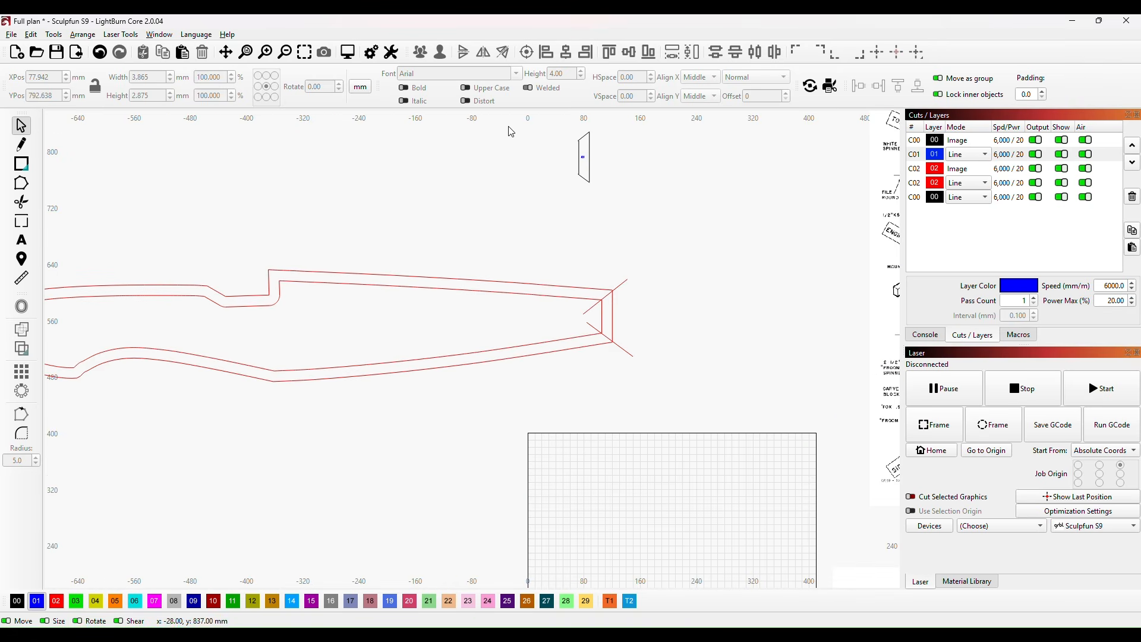
{"action": "left_click_drag", "start_coordinate": [526, 134], "coordinate": [647, 265]}
{"action": "left_click_drag", "start_coordinate": [594, 186], "coordinate": [627, 555]}
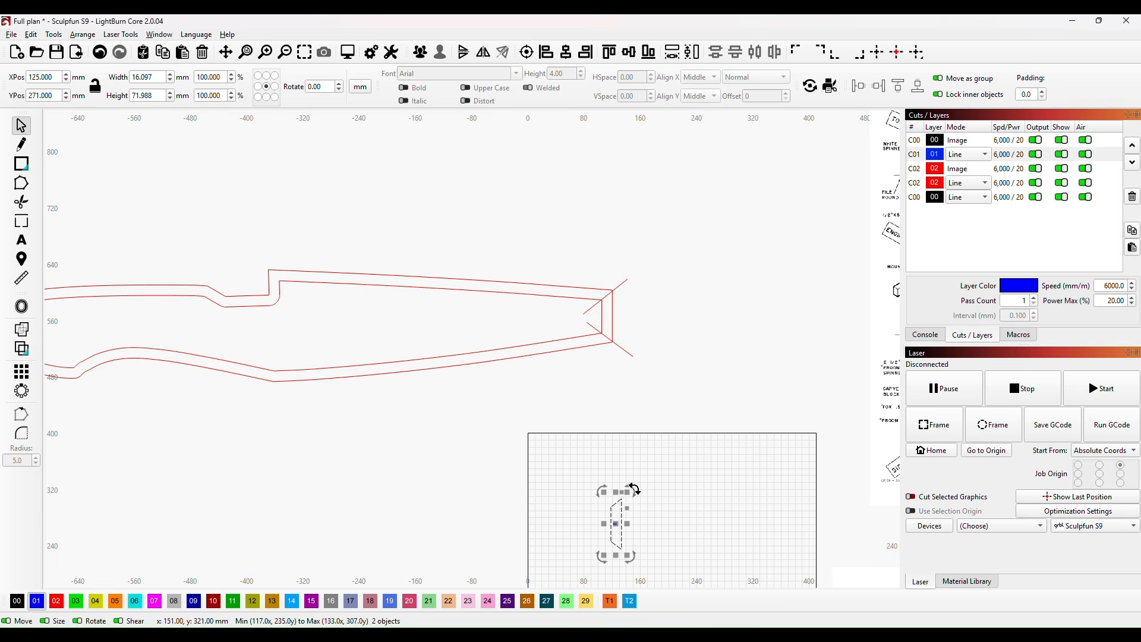
{"action": "left_click_drag", "start_coordinate": [633, 489], "coordinate": [671, 549]}
{"action": "left_click", "coordinate": [729, 482]}
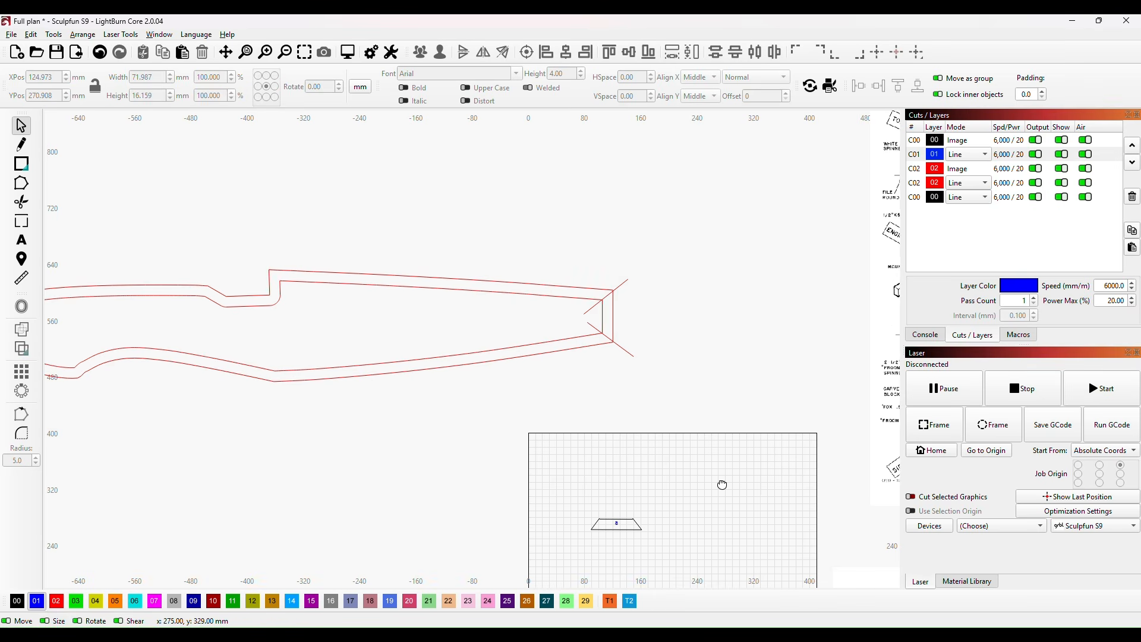
{"action": "left_click_drag", "start_coordinate": [722, 485], "coordinate": [680, 288]}
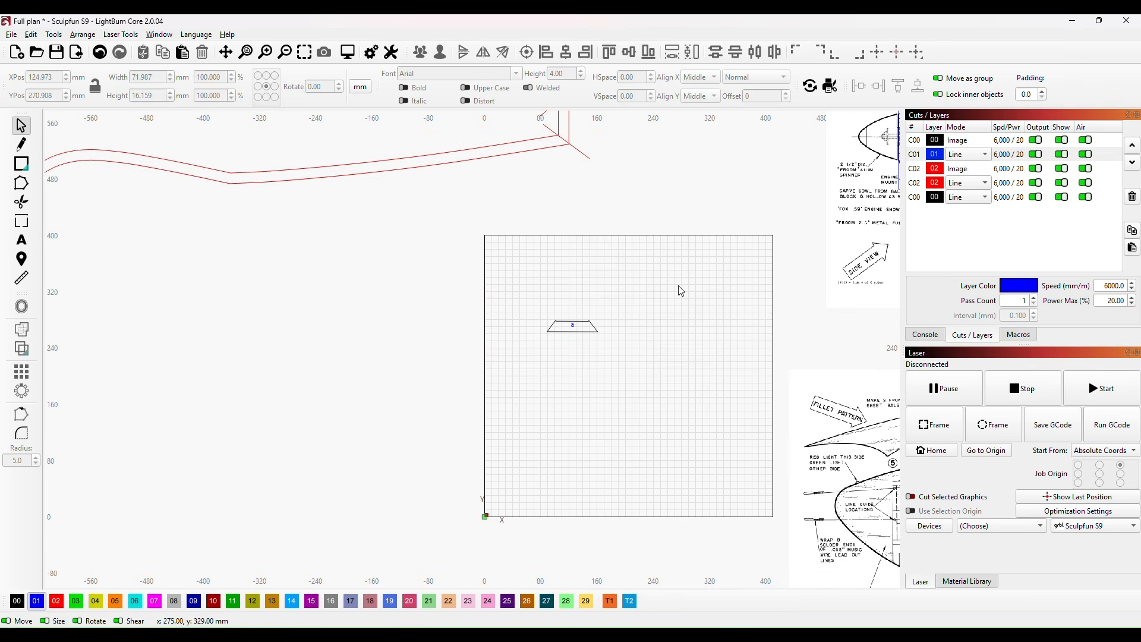
{"action": "left_click", "coordinate": [571, 328]}
{"action": "mouse_move", "coordinate": [573, 328]}
{"action": "left_mouse_down"}
{"action": "mouse_move", "coordinate": [525, 514]}
{"action": "mouse_move", "coordinate": [563, 329]}
{"action": "mouse_move", "coordinate": [574, 342]}
{"action": "left_mouse_up"}
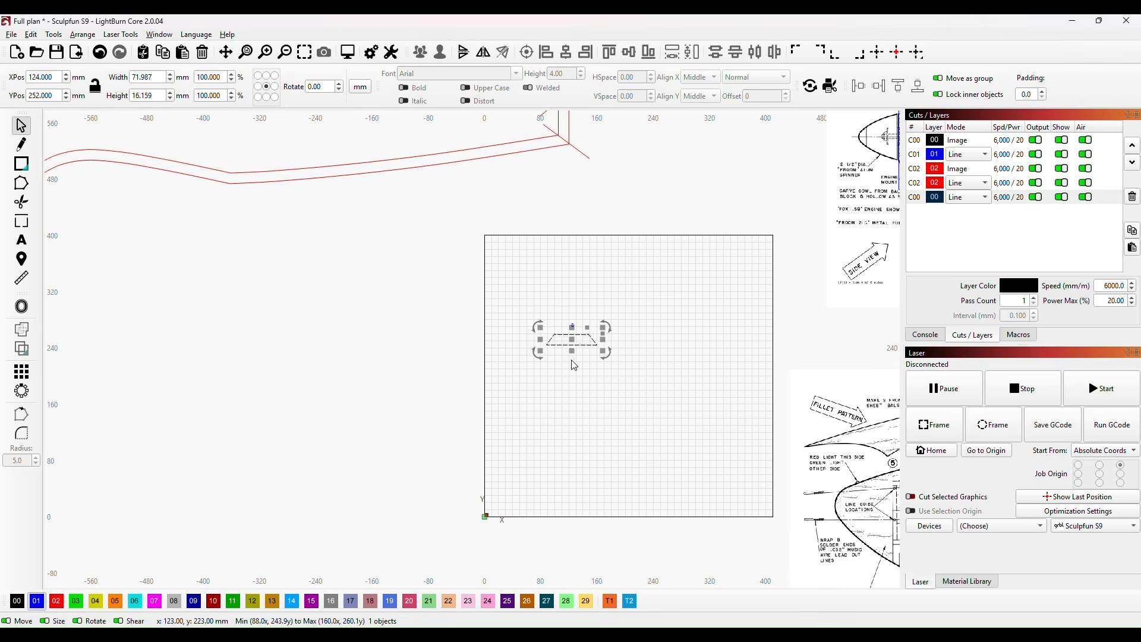
{"action": "left_click", "coordinate": [662, 306]}
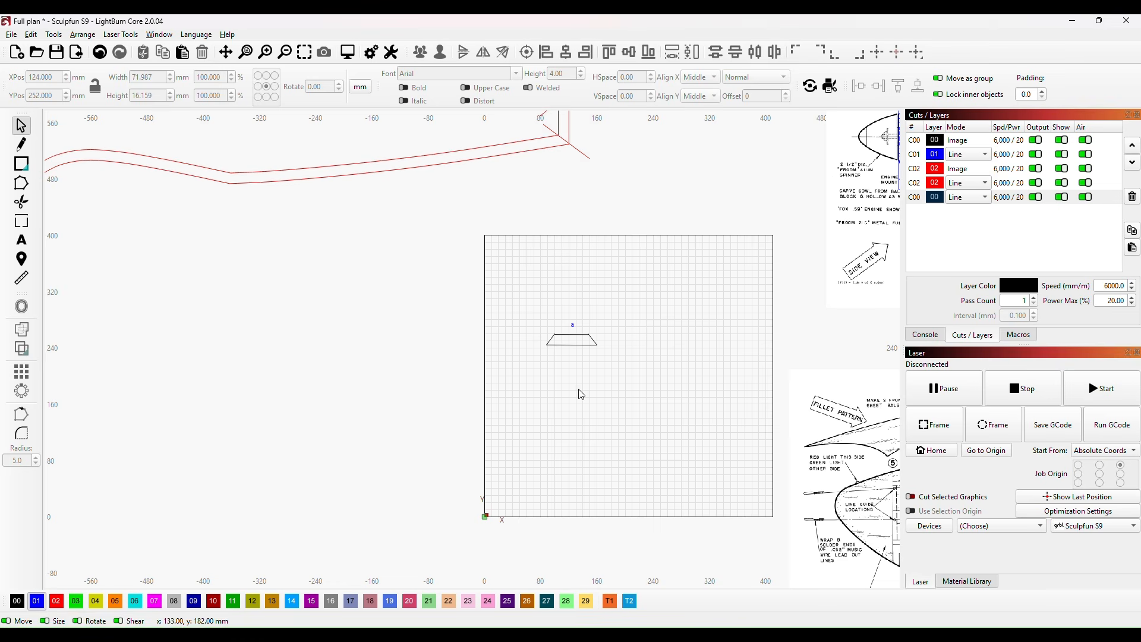
{"action": "key", "text": "ctrl+z"}
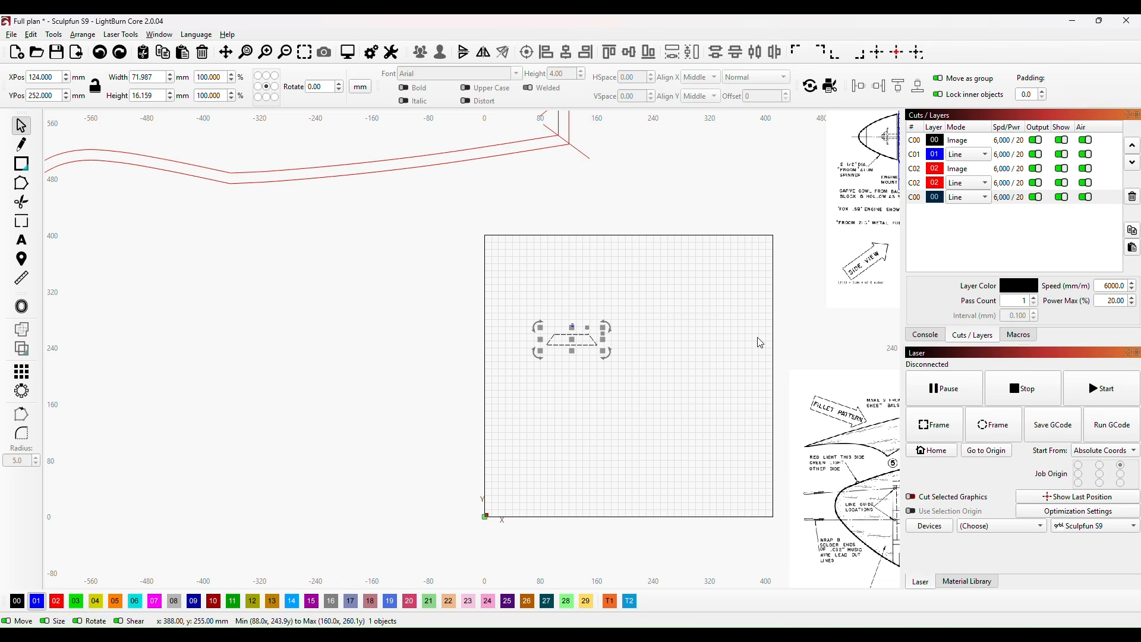
{"action": "key", "text": "ctrl+z"}
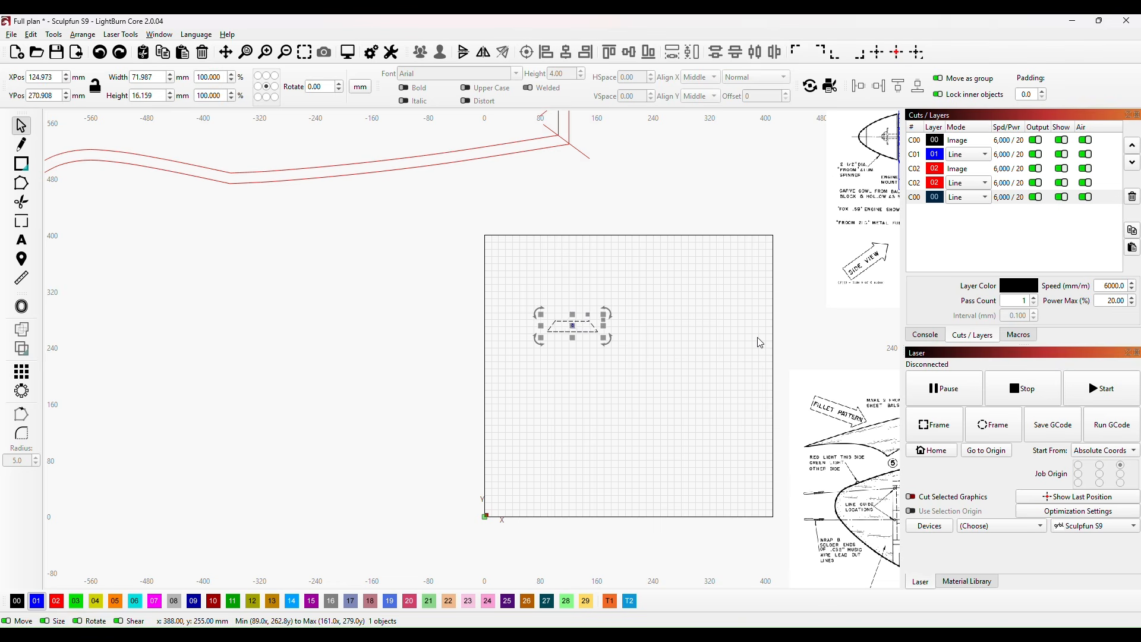
Step: Group the tail-end piece's outline with its K1 label
{"action": "left_click", "coordinate": [611, 408]}
{"action": "left_click_drag", "start_coordinate": [530, 304], "coordinate": [629, 383]}
{"action": "right_click", "coordinate": [586, 331]}
{"action": "left_click", "coordinate": [627, 449]}
{"action": "left_click", "coordinate": [627, 449]}
Step: Move the grouped K1 piece near the work area's origin corner, centred at X 45 mm, Y 16 mm
{"action": "left_click", "coordinate": [576, 328]}
{"action": "left_click_drag", "start_coordinate": [576, 328], "coordinate": [518, 510]}
{"action": "scroll", "coordinate": [517, 523], "scroll_direction": "up", "scroll_amount": 3}
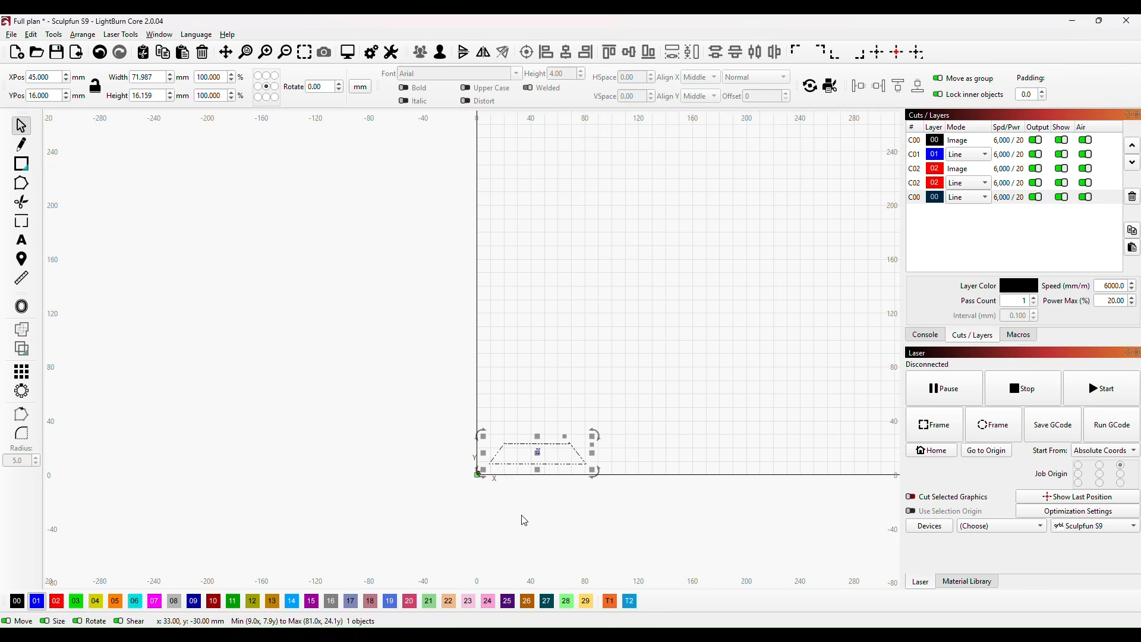
{"action": "scroll", "coordinate": [517, 525], "scroll_direction": "up", "scroll_amount": 2}
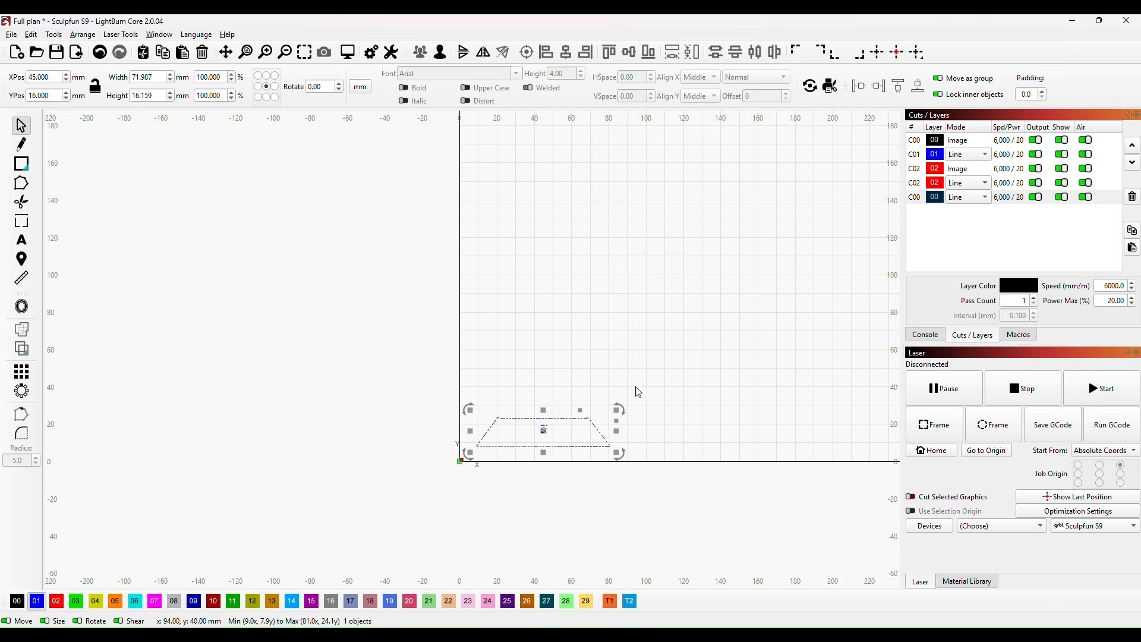
Step: Tilt the grouped K1 piece slightly, and straighten it by aligning its long lower edge to horizontal with node editing
{"action": "left_click_drag", "start_coordinate": [620, 456], "coordinate": [613, 469]}
{"action": "left_click", "coordinate": [560, 339]}
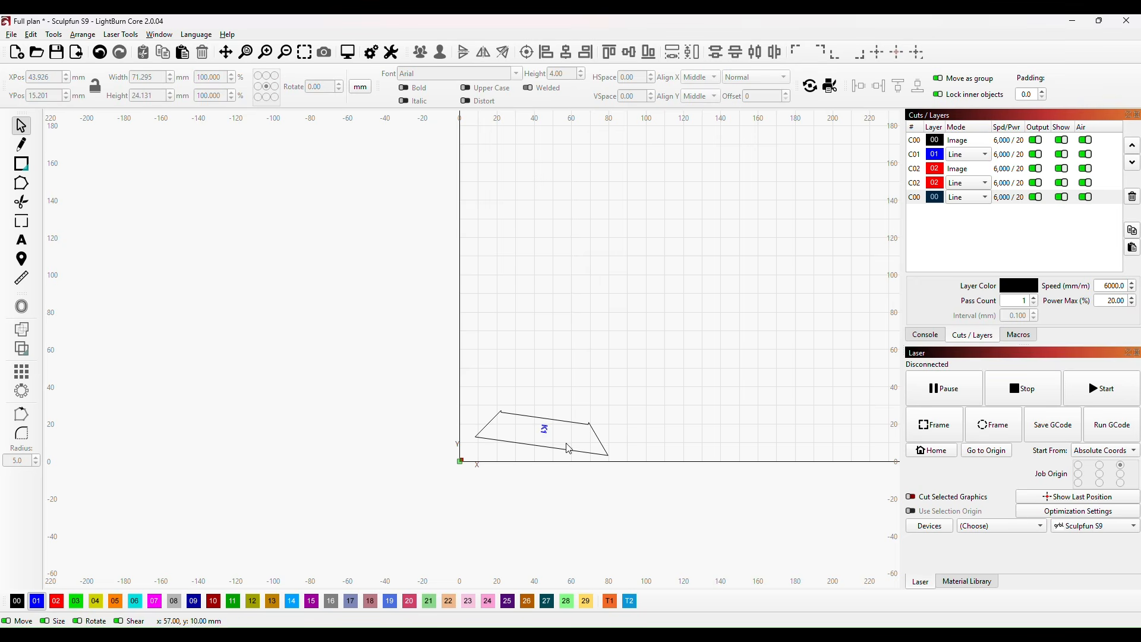
{"action": "left_click", "coordinate": [21, 183]}
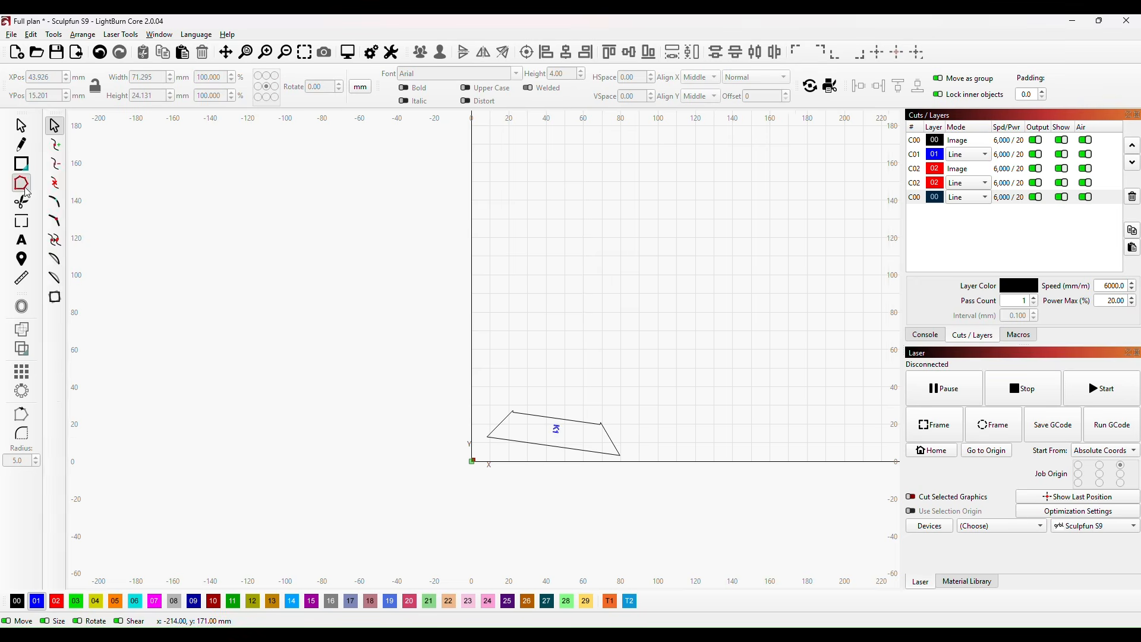
{"action": "left_click", "coordinate": [553, 451]}
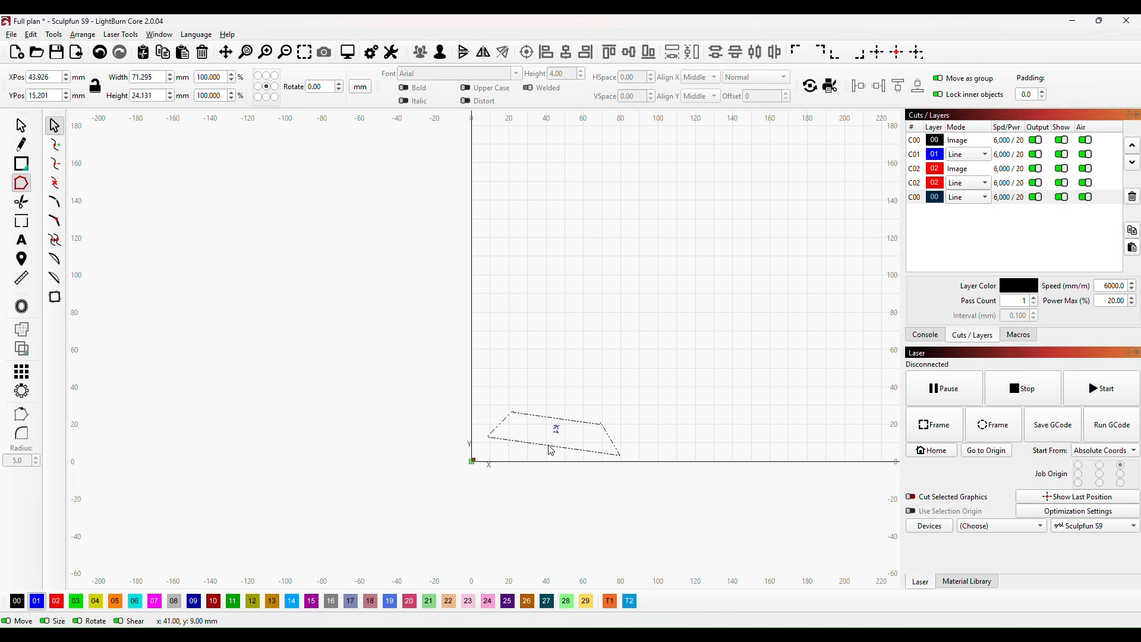
{"action": "key", "text": "a"}
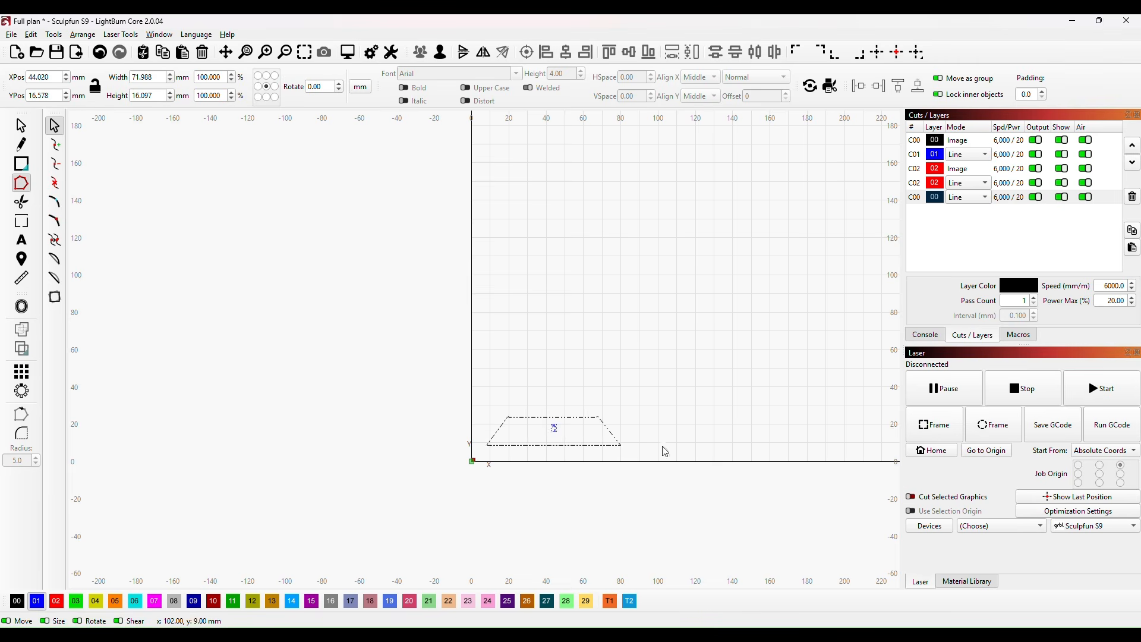
Step: Move the K1 piece closer to the origin corner, centred at X 38 mm, Y 11 mm
{"action": "left_click", "coordinate": [19, 127]}
{"action": "left_click", "coordinate": [544, 430]}
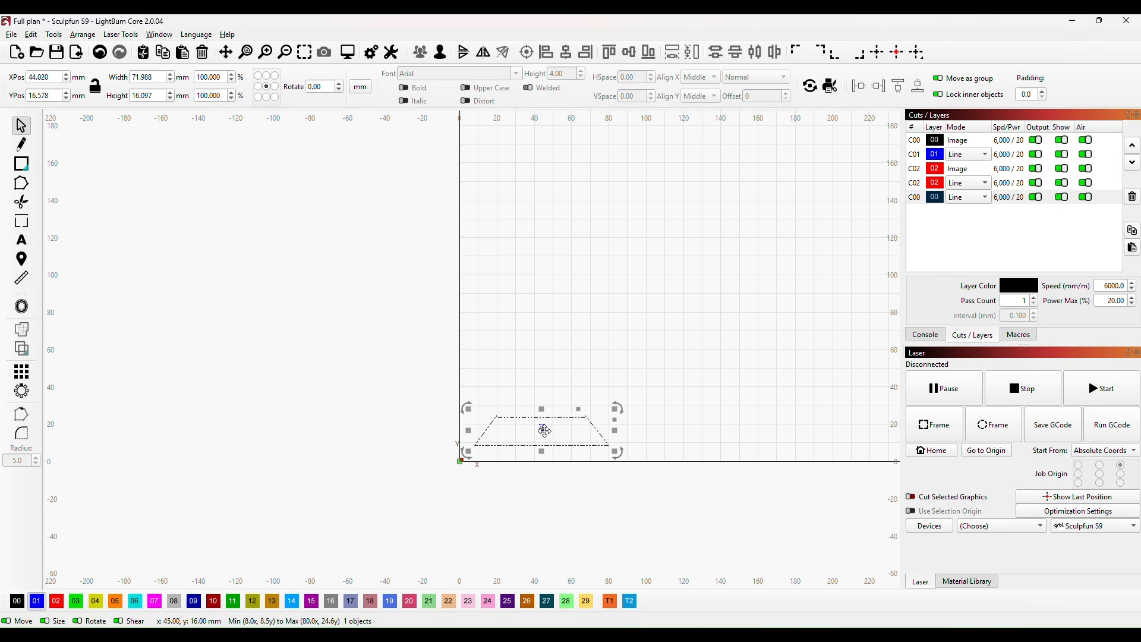
{"action": "left_click_drag", "start_coordinate": [542, 430], "coordinate": [533, 447]}
{"action": "left_click", "coordinate": [603, 382]}
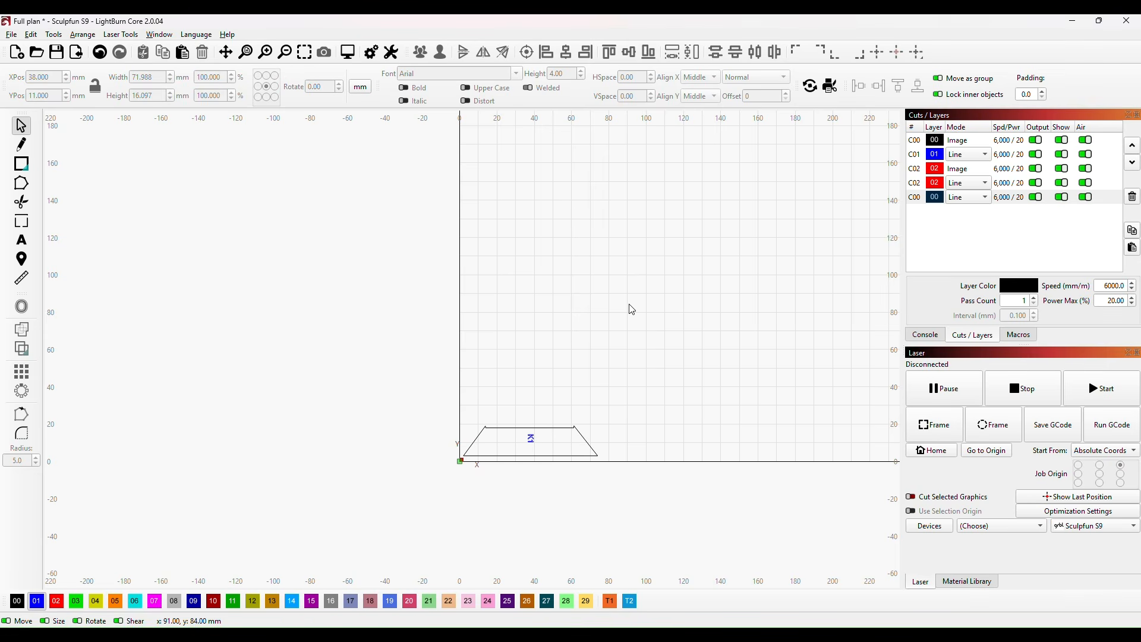
Step: Add one manual holding tab to each of the K1 piece's two long edges and save the project
{"action": "scroll", "coordinate": [511, 495], "scroll_direction": "up", "scroll_amount": 1}
{"action": "scroll", "coordinate": [511, 495], "scroll_direction": "up", "scroll_amount": 1}
{"action": "scroll", "coordinate": [573, 476], "scroll_direction": "up", "scroll_amount": 1}
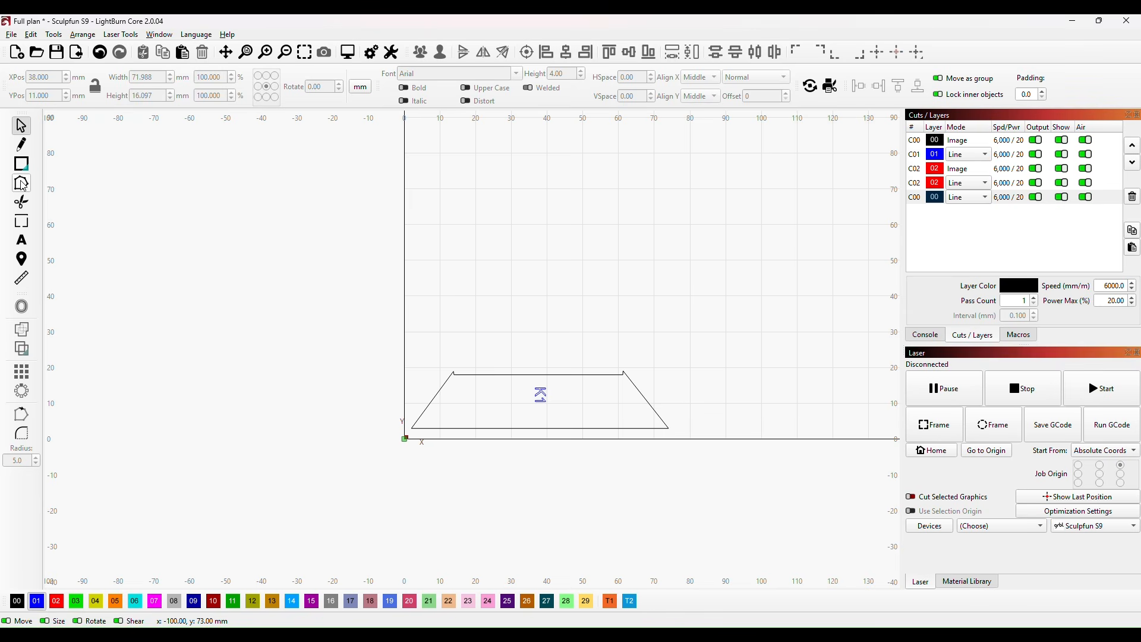
{"action": "left_click", "coordinate": [22, 223]}
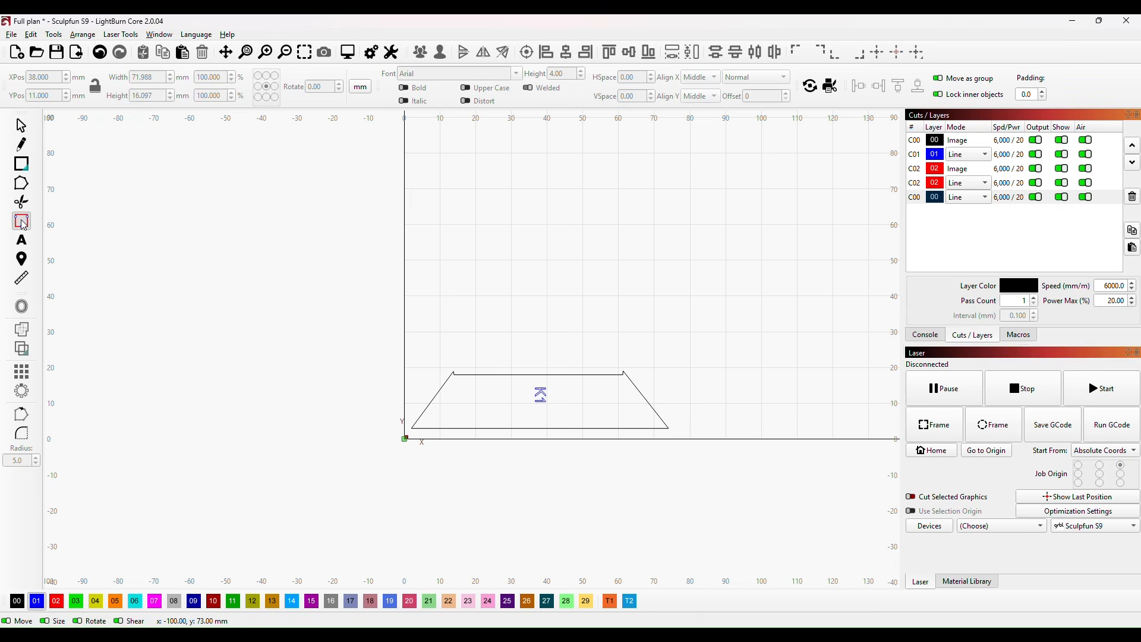
{"action": "left_click", "coordinate": [540, 376]}
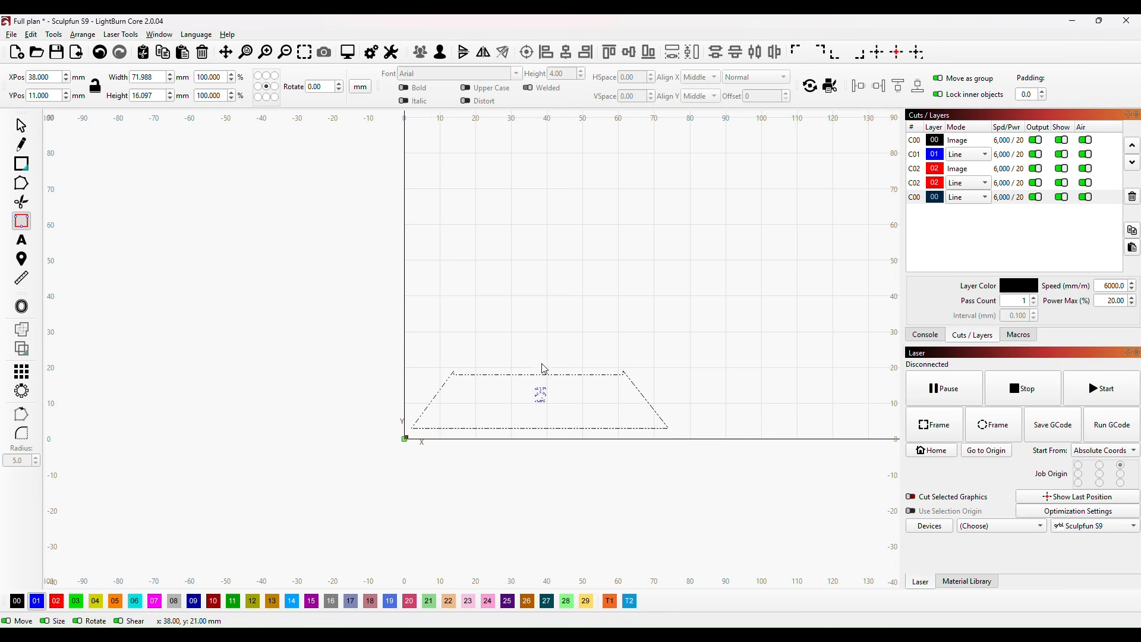
{"action": "left_click", "coordinate": [520, 374]}
{"action": "key", "text": "ctrl+s"}
{"action": "left_click", "coordinate": [563, 427]}
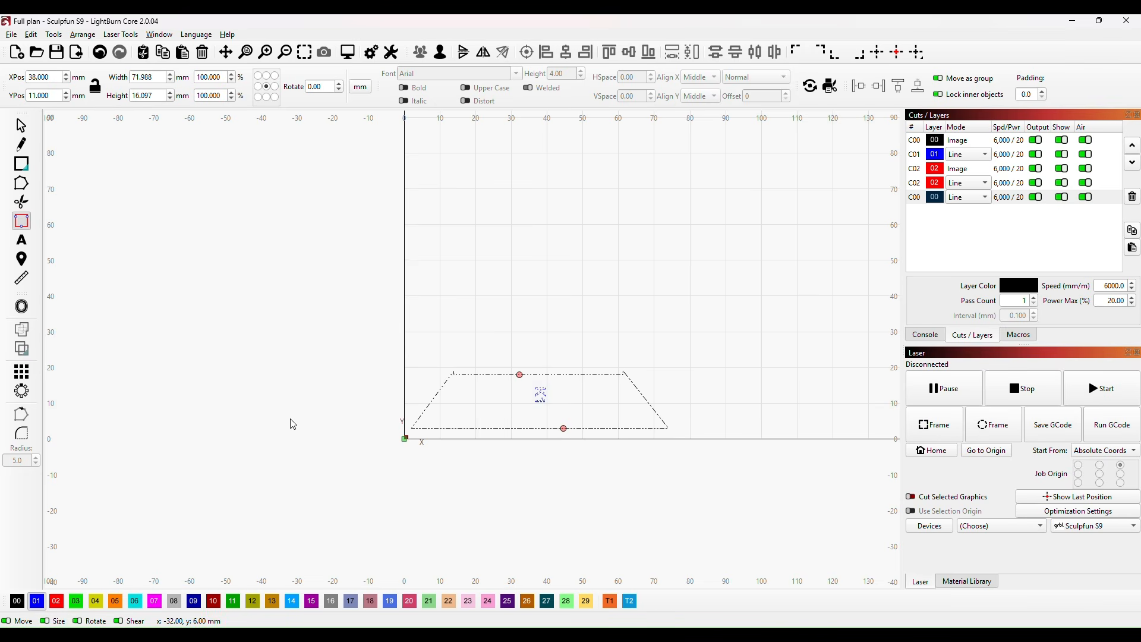
{"action": "left_click", "coordinate": [21, 126]}
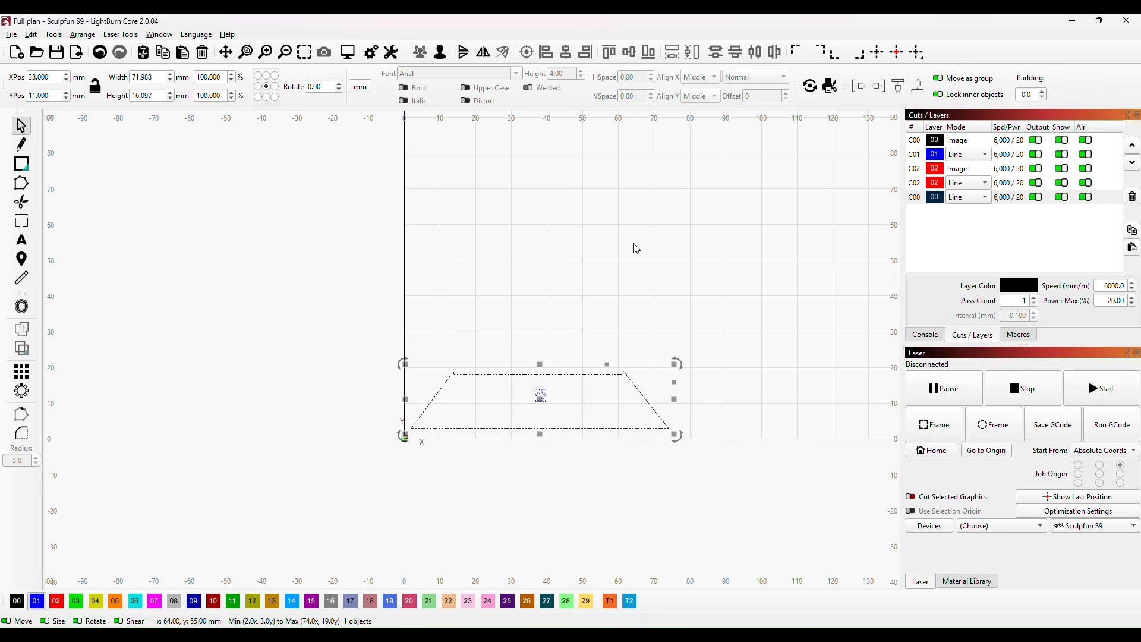
{"action": "left_click", "coordinate": [572, 252]}
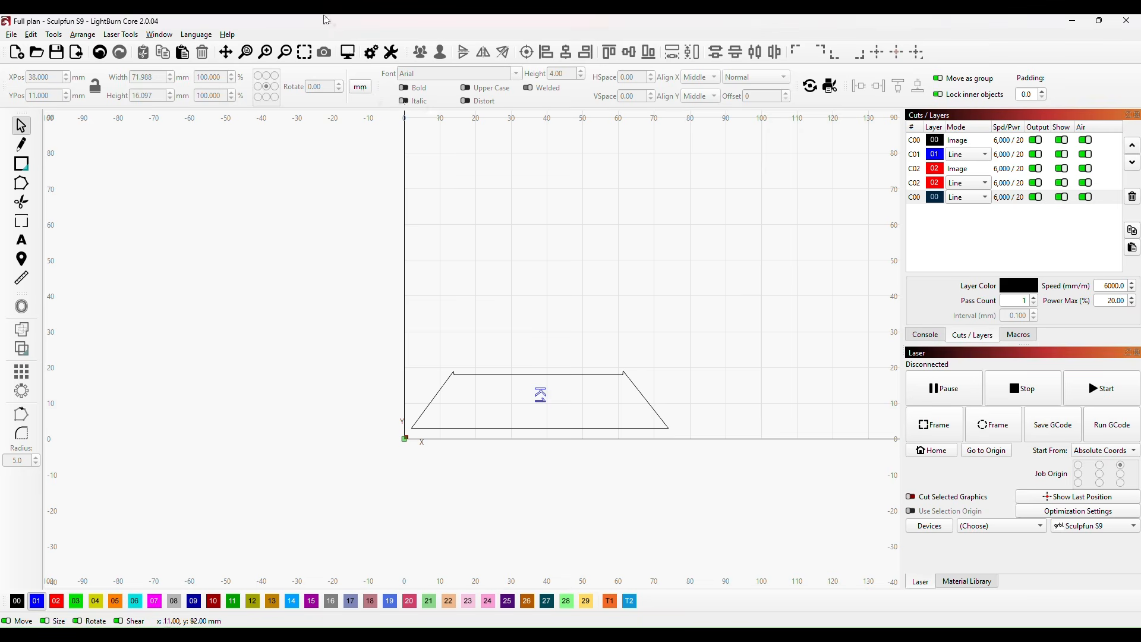
Step: Preview the cut and inspect the tab gaps in the K1 piece's outline
{"action": "left_click", "coordinate": [348, 52]}
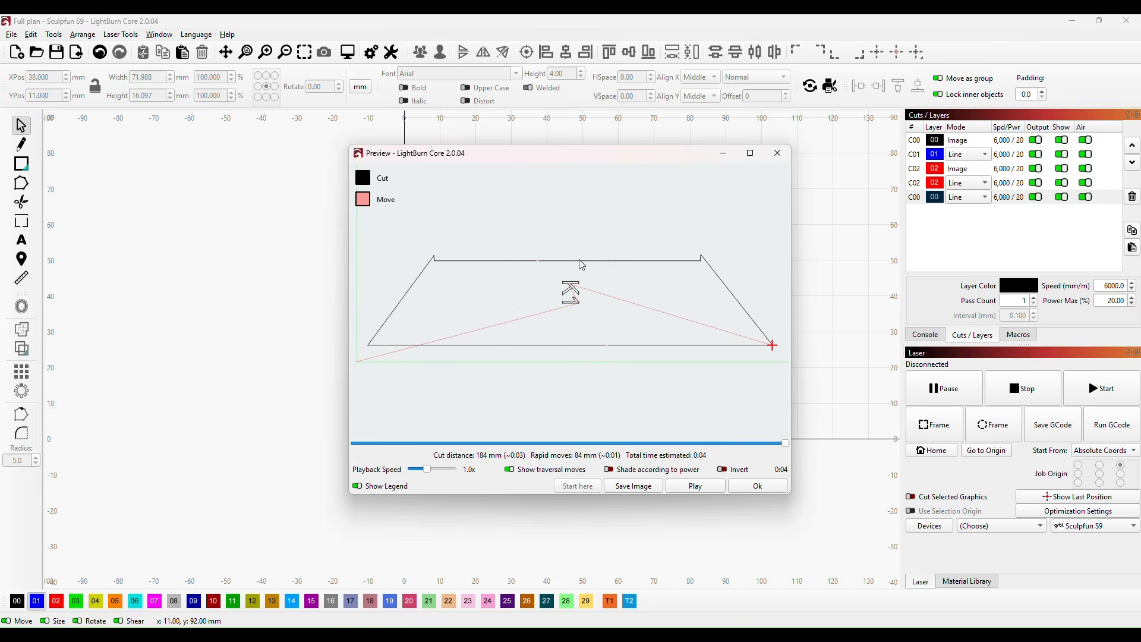
{"action": "scroll", "coordinate": [579, 273], "scroll_direction": "up", "scroll_amount": 1}
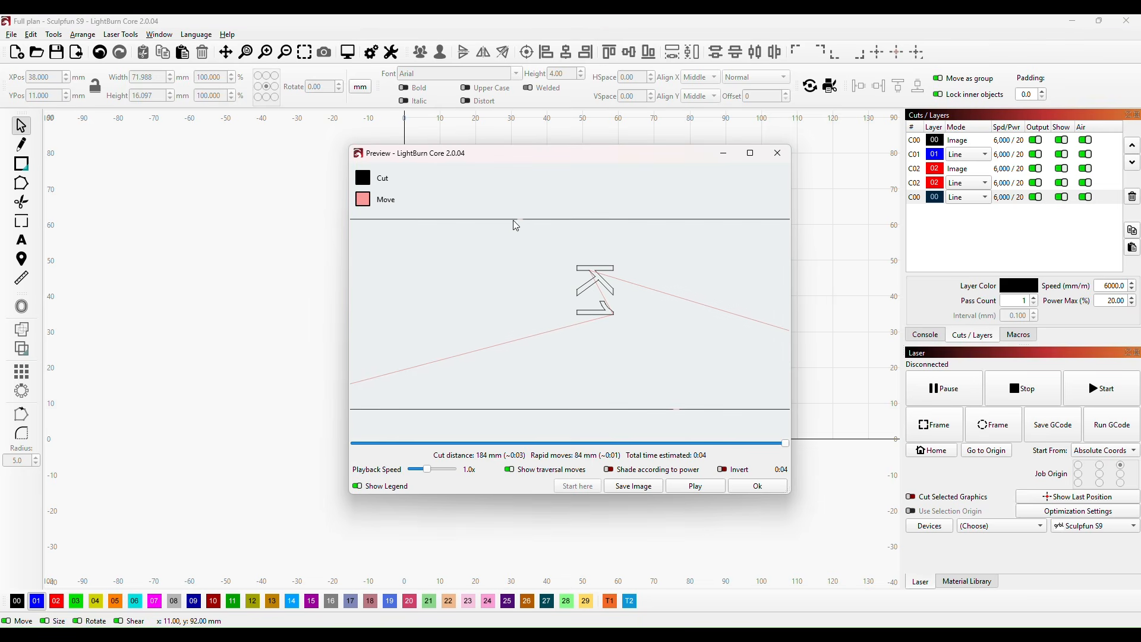
{"action": "scroll", "coordinate": [558, 275], "scroll_direction": "down", "scroll_amount": 2}
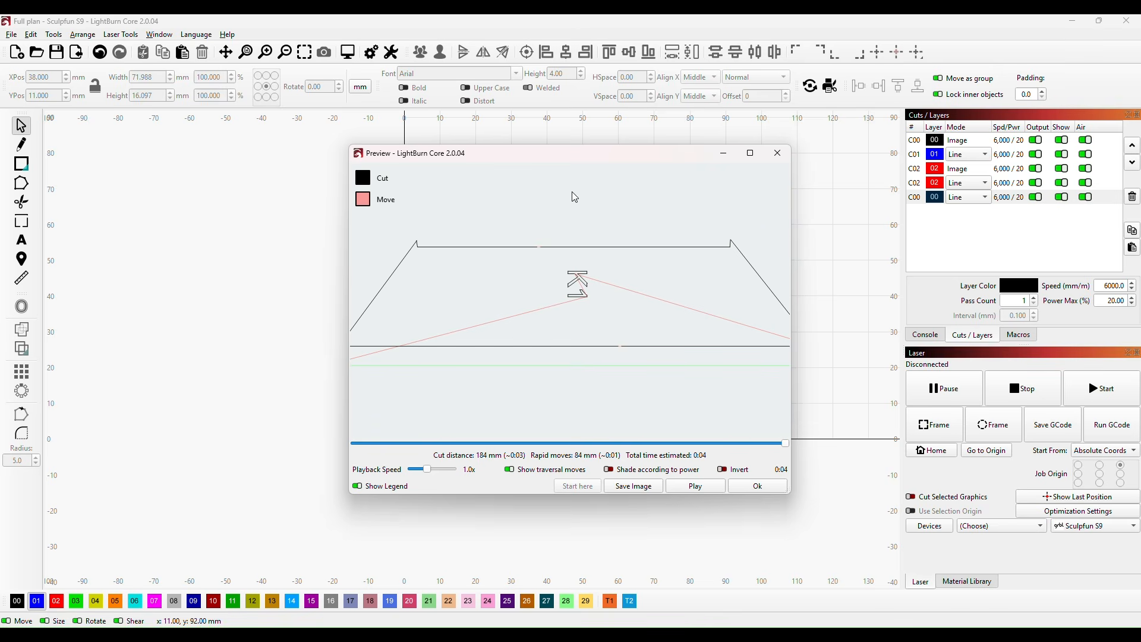
{"action": "scroll", "coordinate": [603, 245], "scroll_direction": "down", "scroll_amount": 2}
{"action": "scroll", "coordinate": [667, 309], "scroll_direction": "up", "scroll_amount": 2}
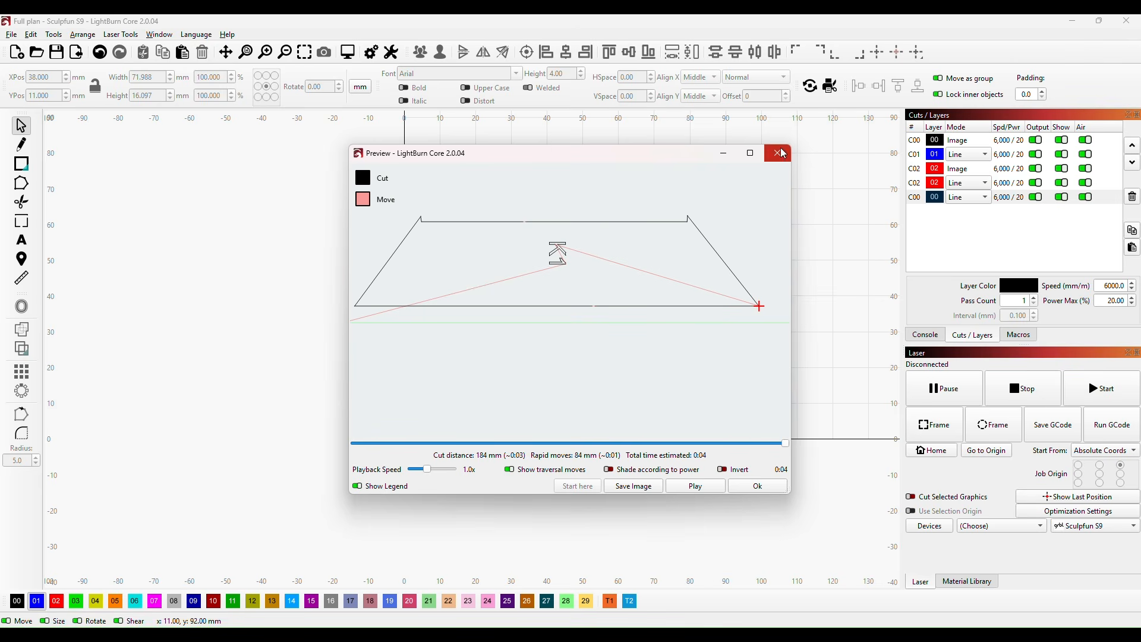
{"action": "left_click", "coordinate": [758, 486]}
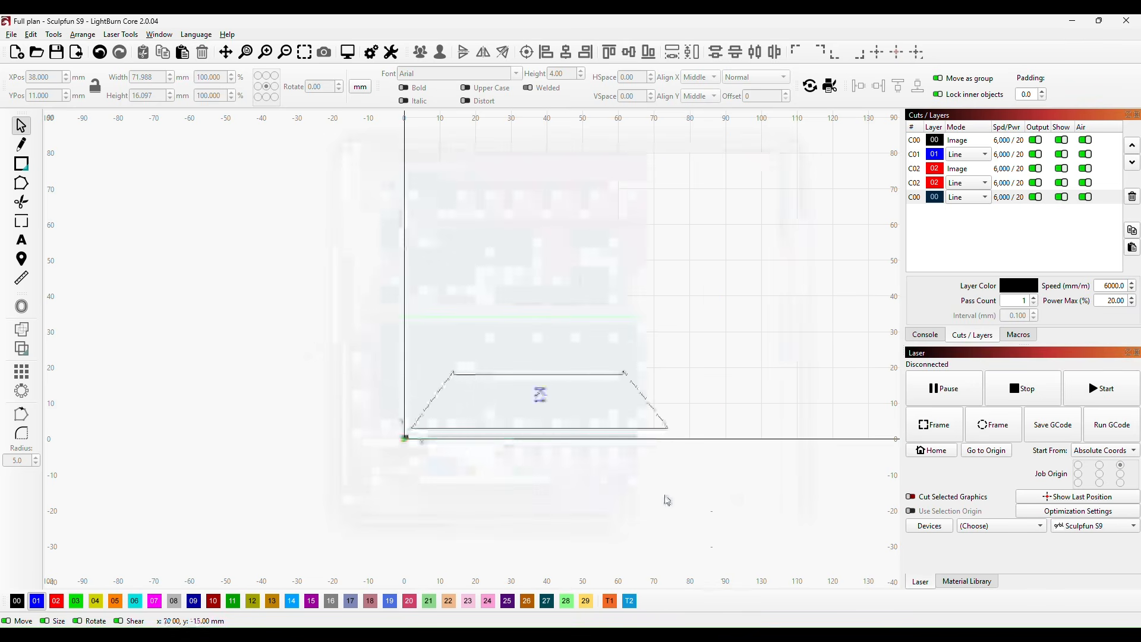
Step: Move the red fuselage keel outline with its diagonal tail lines upward, centred at X -335 mm, Y 715 mm
{"action": "scroll", "coordinate": [654, 315], "scroll_direction": "down", "scroll_amount": 2}
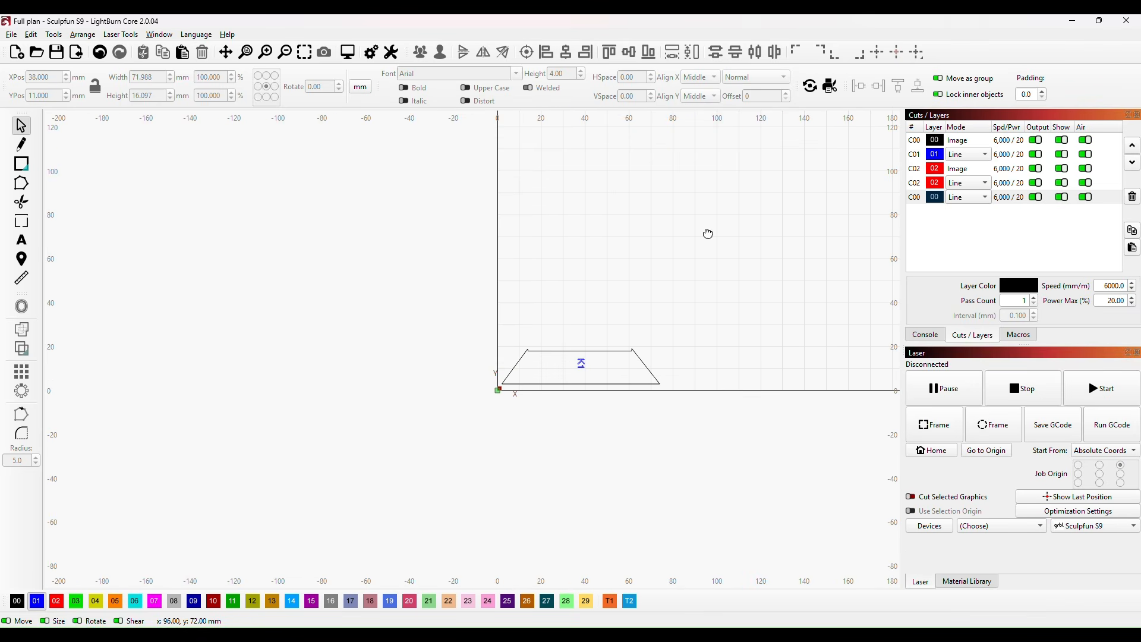
{"action": "scroll", "coordinate": [498, 427], "scroll_direction": "down", "scroll_amount": 5}
{"action": "scroll", "coordinate": [487, 410], "scroll_direction": "down", "scroll_amount": 2}
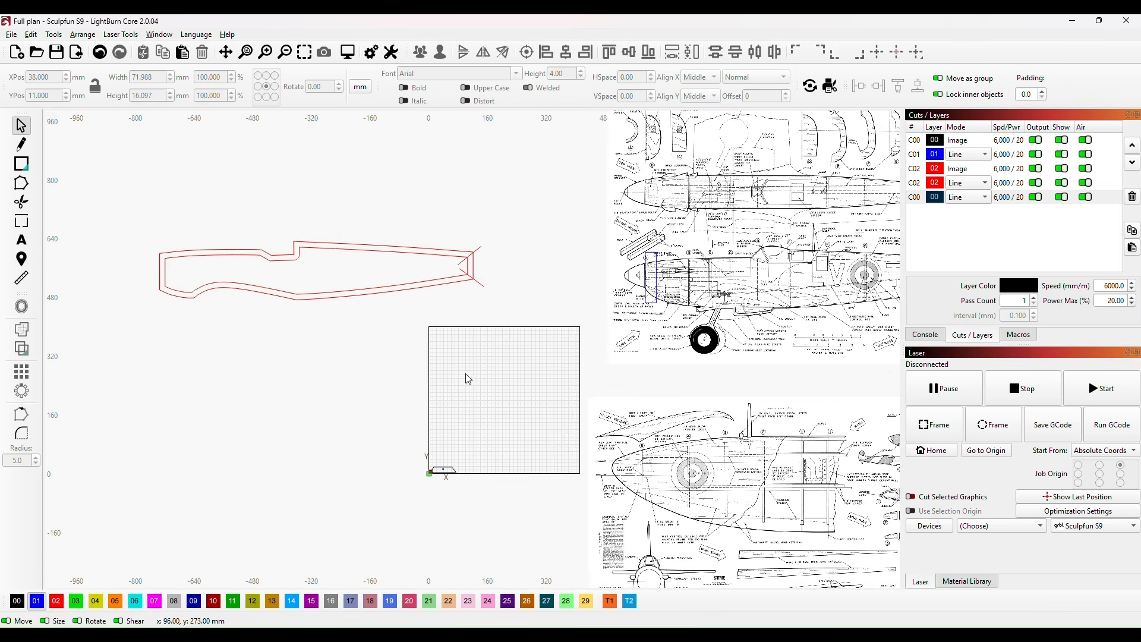
{"action": "left_click_drag", "start_coordinate": [461, 377], "coordinate": [543, 448]}
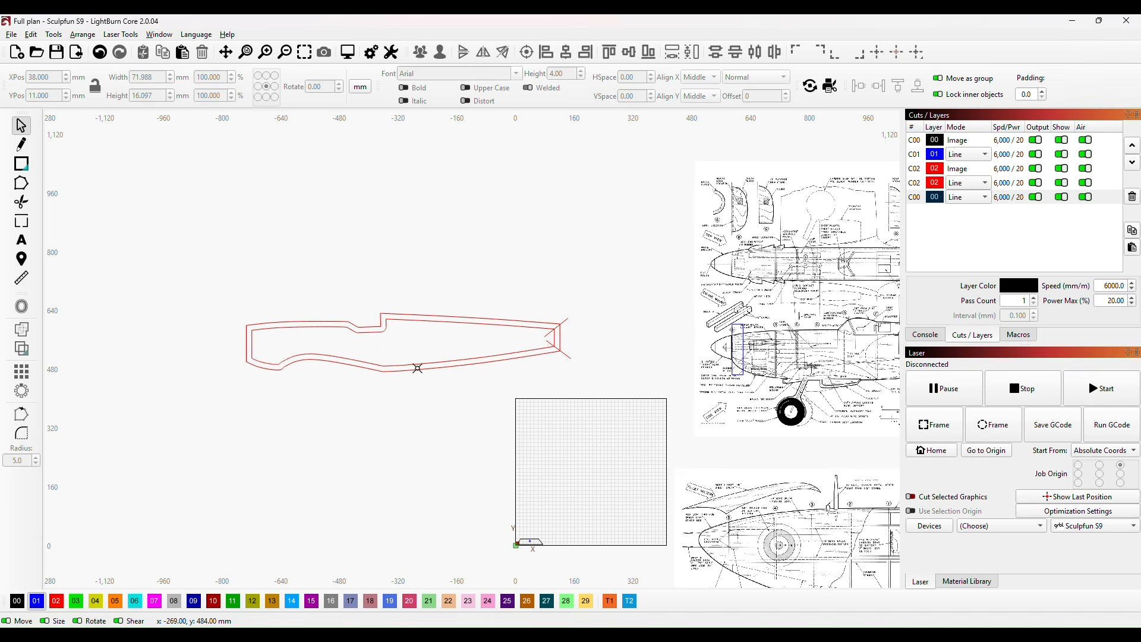
{"action": "left_click_drag", "start_coordinate": [197, 293], "coordinate": [613, 433]}
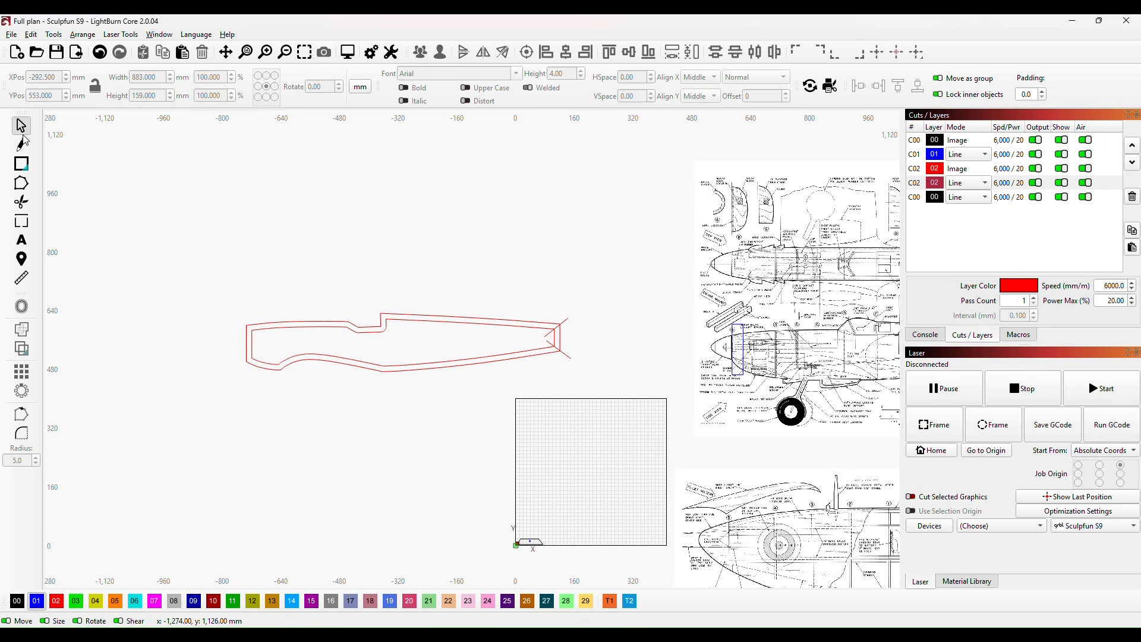
{"action": "left_click_drag", "start_coordinate": [205, 270], "coordinate": [601, 409]}
{"action": "left_click_drag", "start_coordinate": [411, 348], "coordinate": [395, 287]}
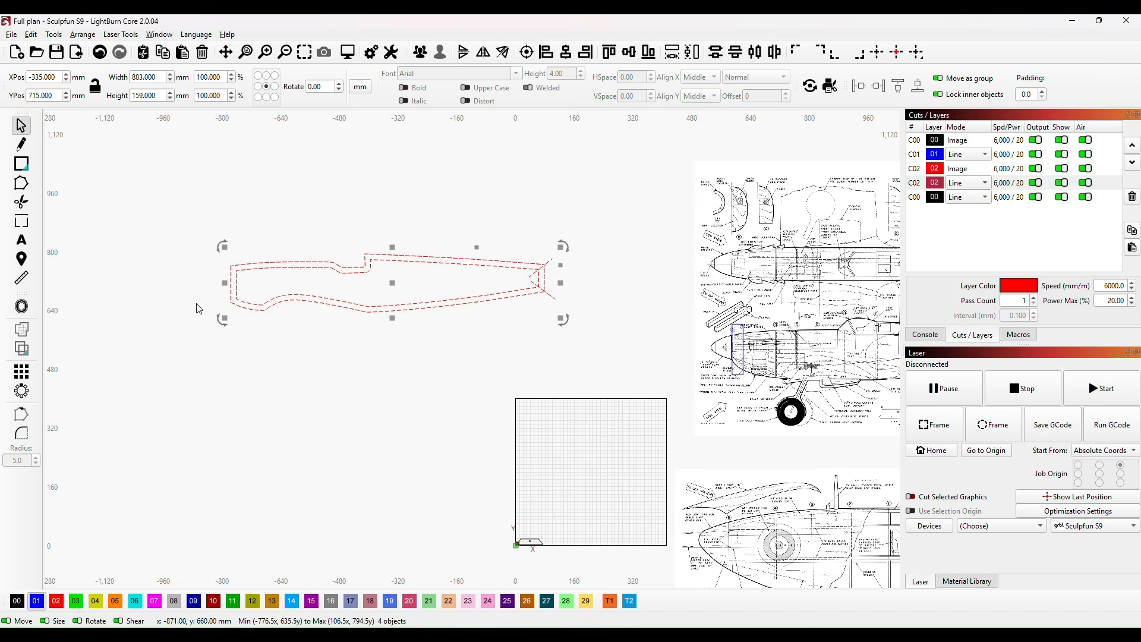
Step: Draw a straight diagonal line across the outline's upper rear edge, from X -275, Y 752 mm to X 19, Y 796 mm
{"action": "left_click", "coordinate": [23, 148]}
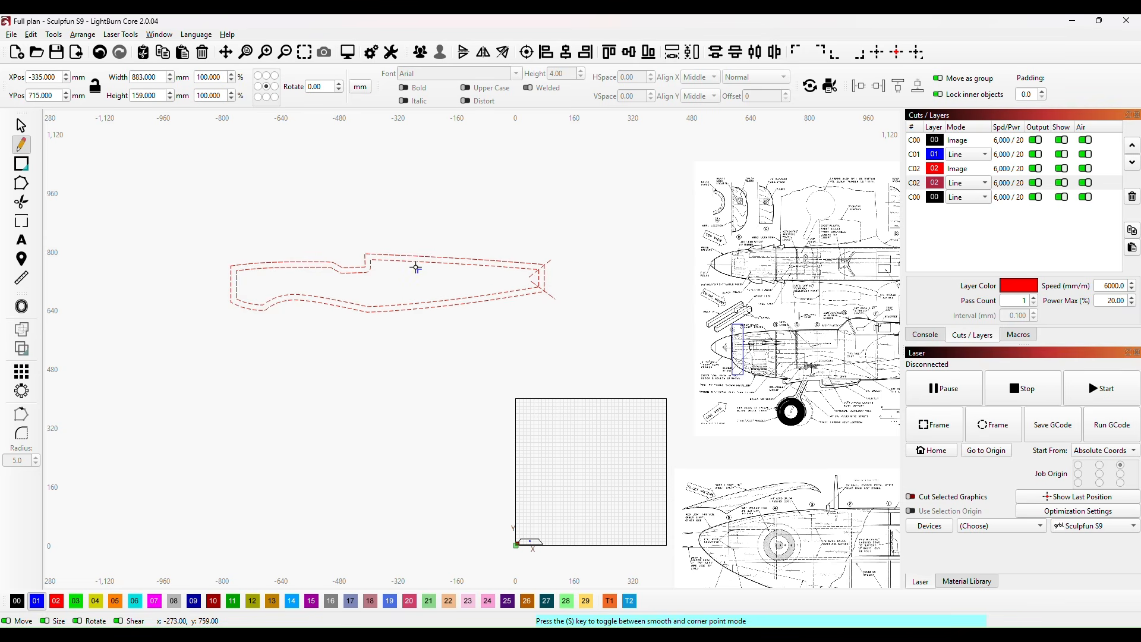
{"action": "left_click", "coordinate": [416, 266]}
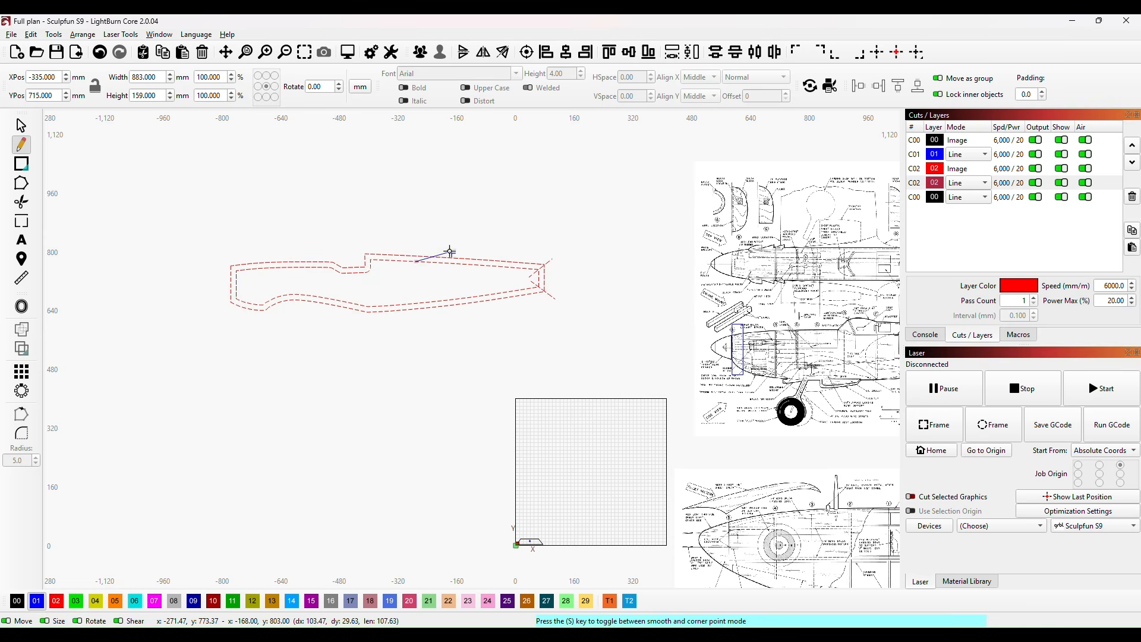
{"action": "key", "text": "ctrl+z"}
{"action": "left_click", "coordinate": [414, 270]}
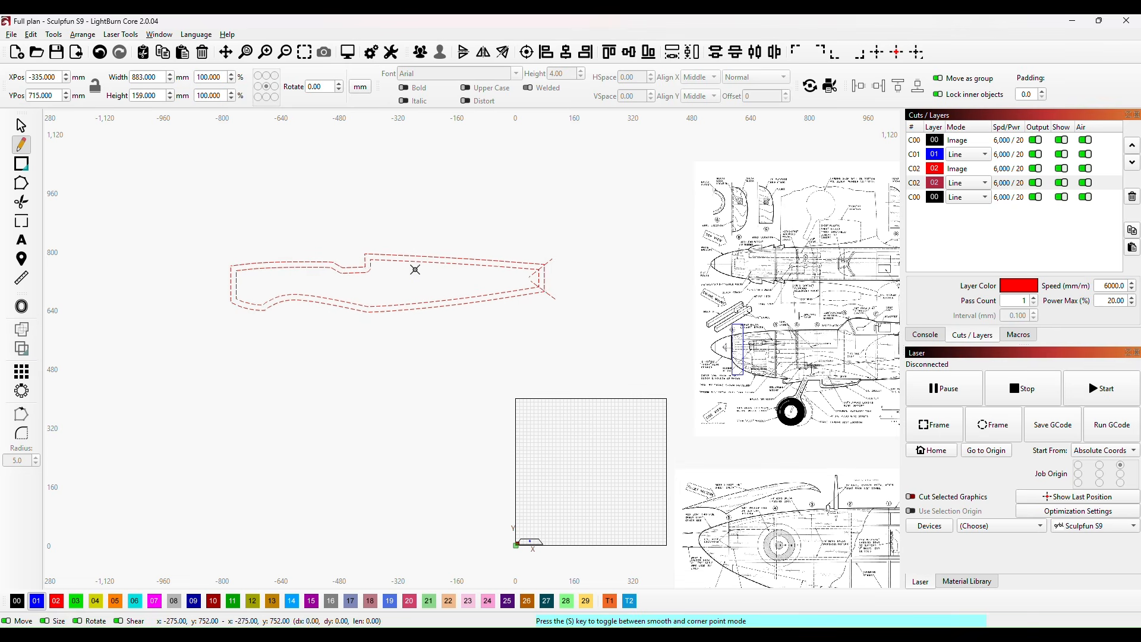
{"action": "left_click", "coordinate": [524, 254]}
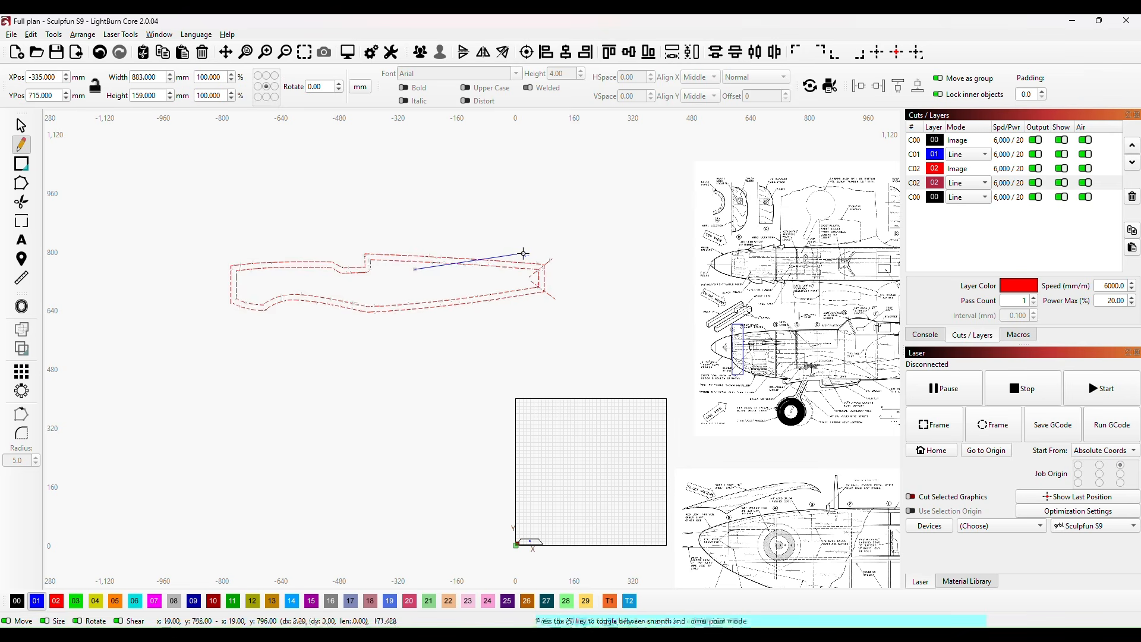
{"action": "right_click", "coordinate": [522, 254]}
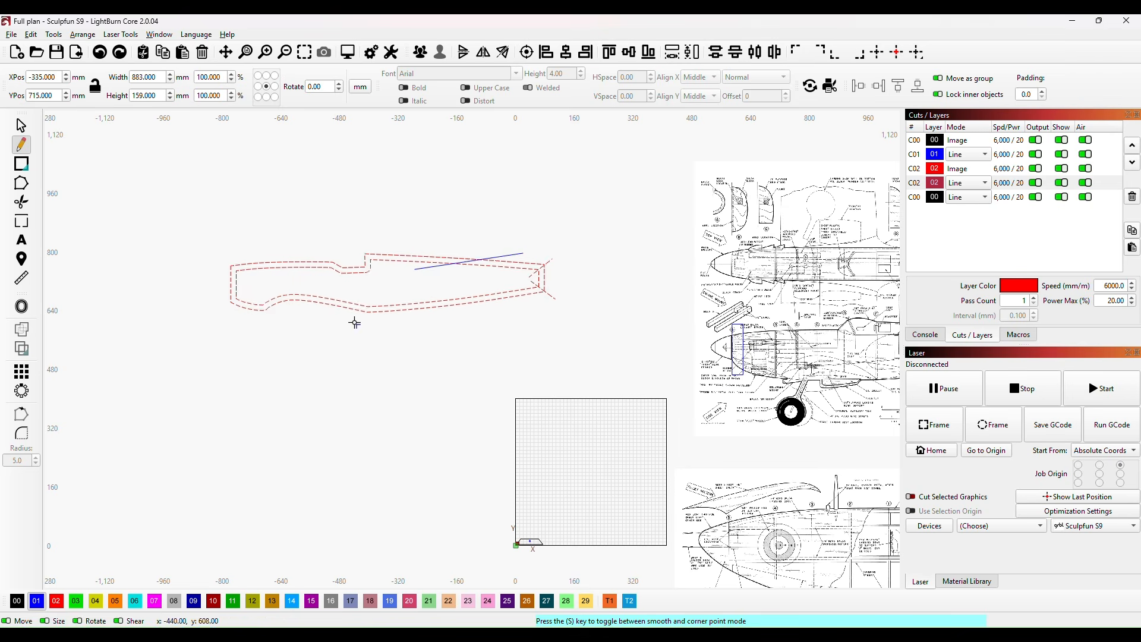
{"action": "left_click", "coordinate": [21, 125]}
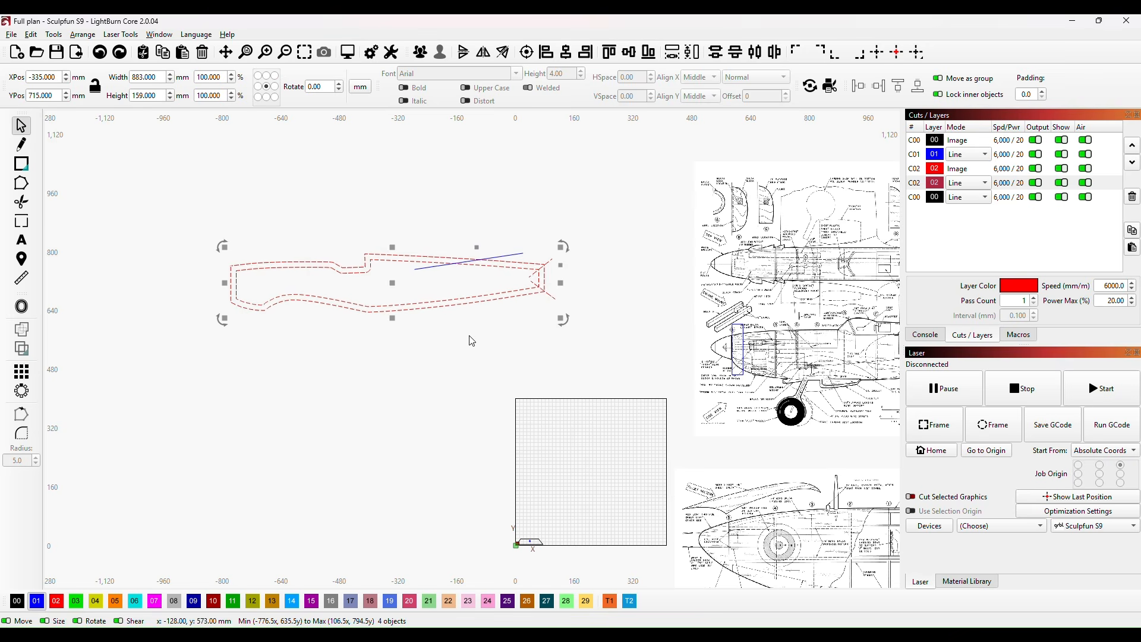
Step: Rotate the new diagonal line to a slightly shallower angle, about 295 by 34 mm overall, and assign it to red layer 02
{"action": "left_click", "coordinate": [528, 189]}
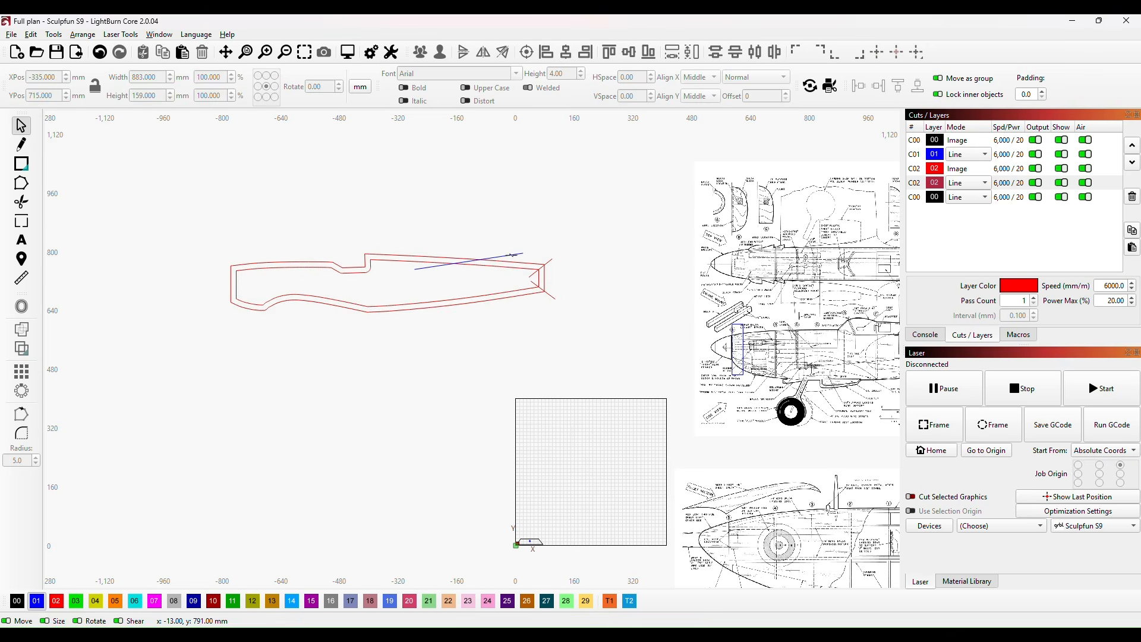
{"action": "left_click", "coordinate": [511, 254]}
{"action": "left_click_drag", "start_coordinate": [458, 339], "coordinate": [492, 494]}
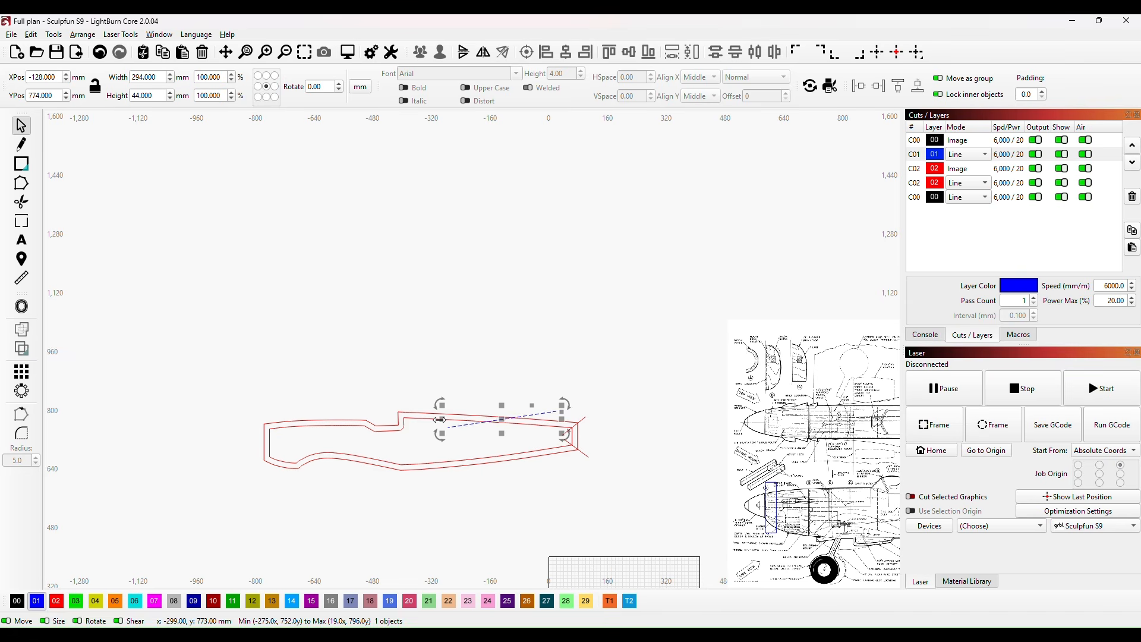
{"action": "left_click_drag", "start_coordinate": [439, 402], "coordinate": [436, 399]}
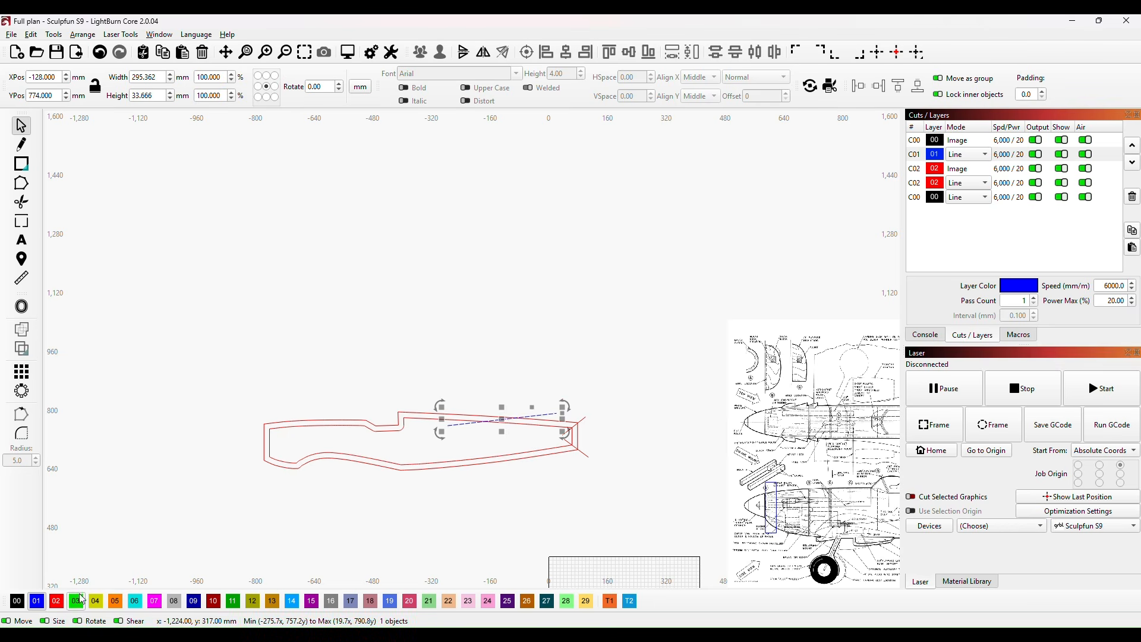
{"action": "left_click", "coordinate": [55, 602]}
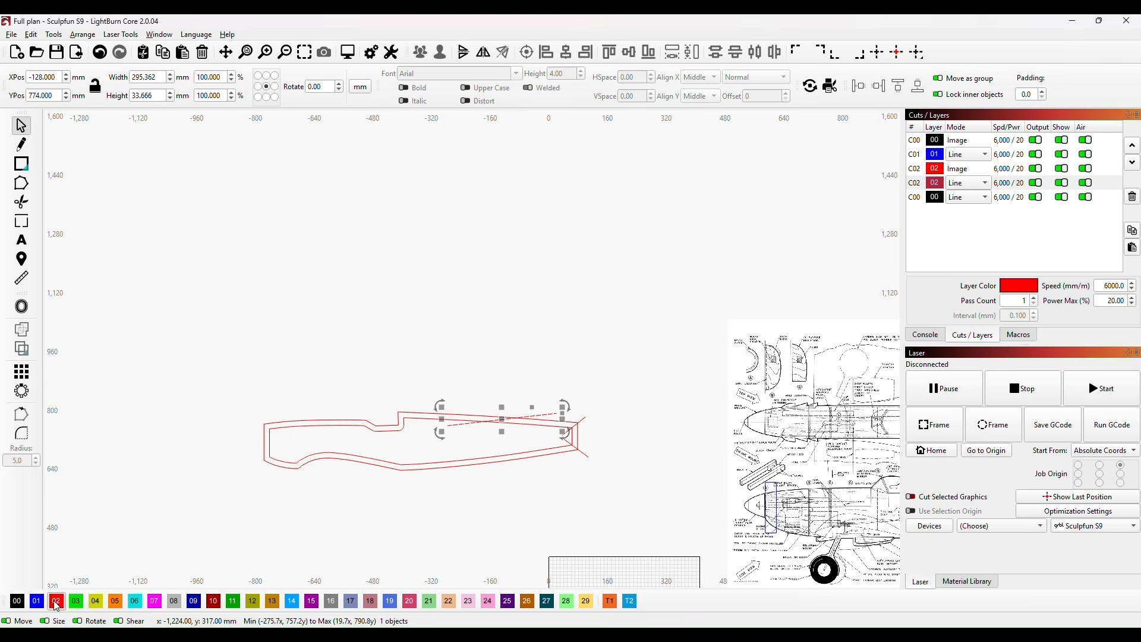
{"action": "left_click", "coordinate": [511, 483]}
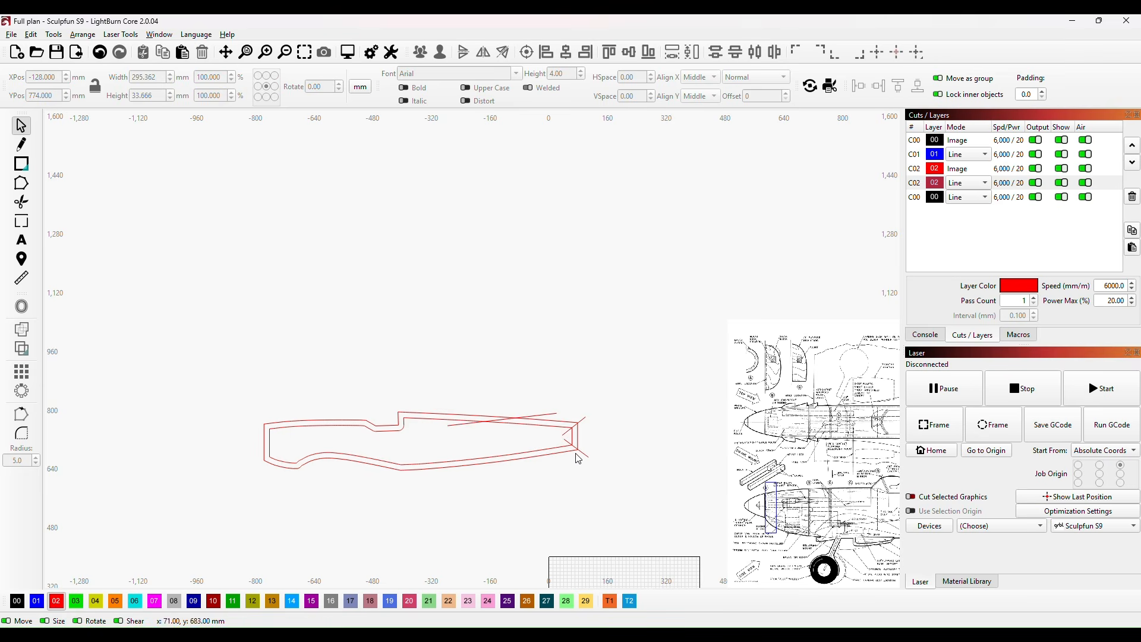
Step: Move the diagonal line toward the nose and nudge it vertically, centring it at about X -166 mm, Y 777 mm
{"action": "left_click", "coordinate": [508, 419]}
{"action": "left_click_drag", "start_coordinate": [506, 419], "coordinate": [489, 418]}
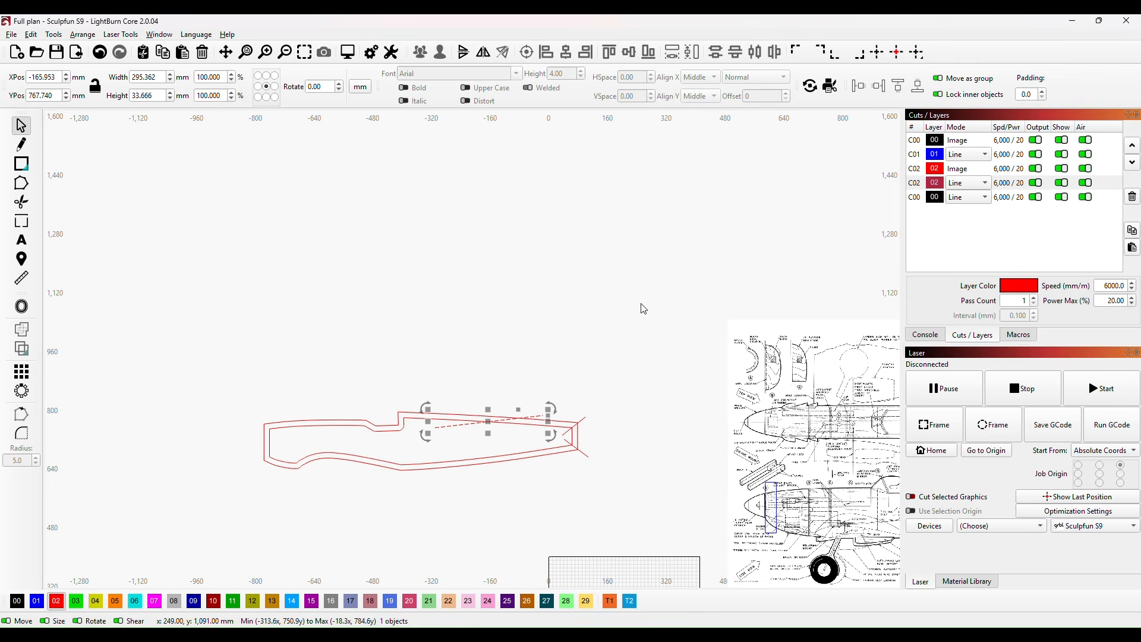
{"action": "key", "text": "Up"}
{"action": "key", "text": "Up"}
{"action": "key", "text": "Up"}
{"action": "key", "text": "Up"}
{"action": "key", "text": "Up"}
{"action": "key", "text": "Up"}
{"action": "key", "text": "Up"}
{"action": "key", "text": "Up"}
{"action": "key", "text": "Up"}
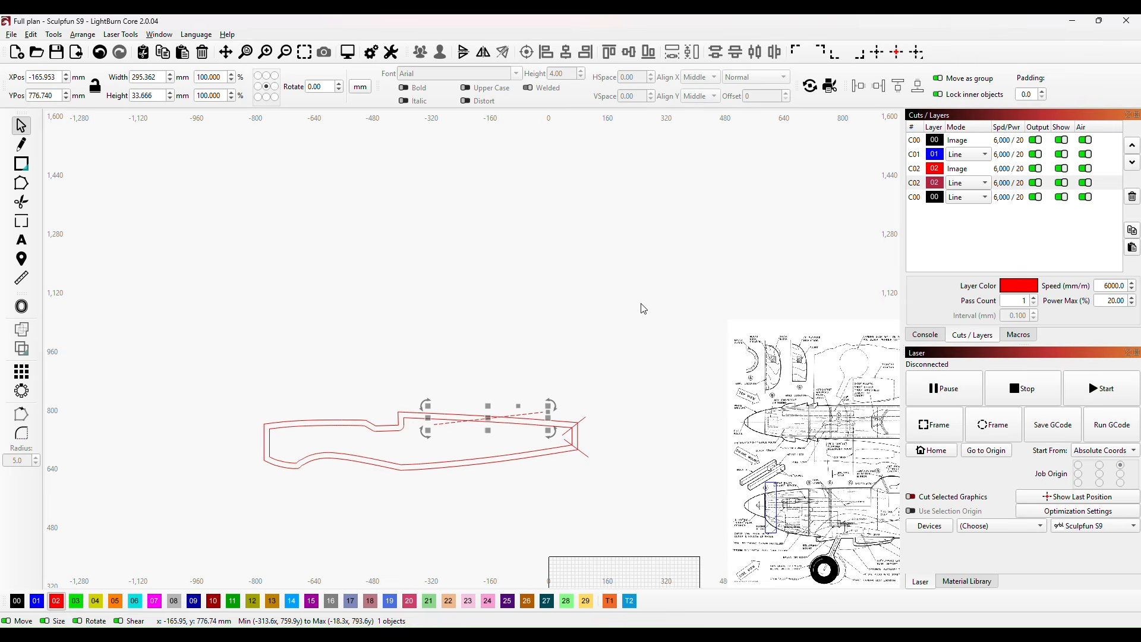
{"action": "left_click", "coordinate": [515, 512]}
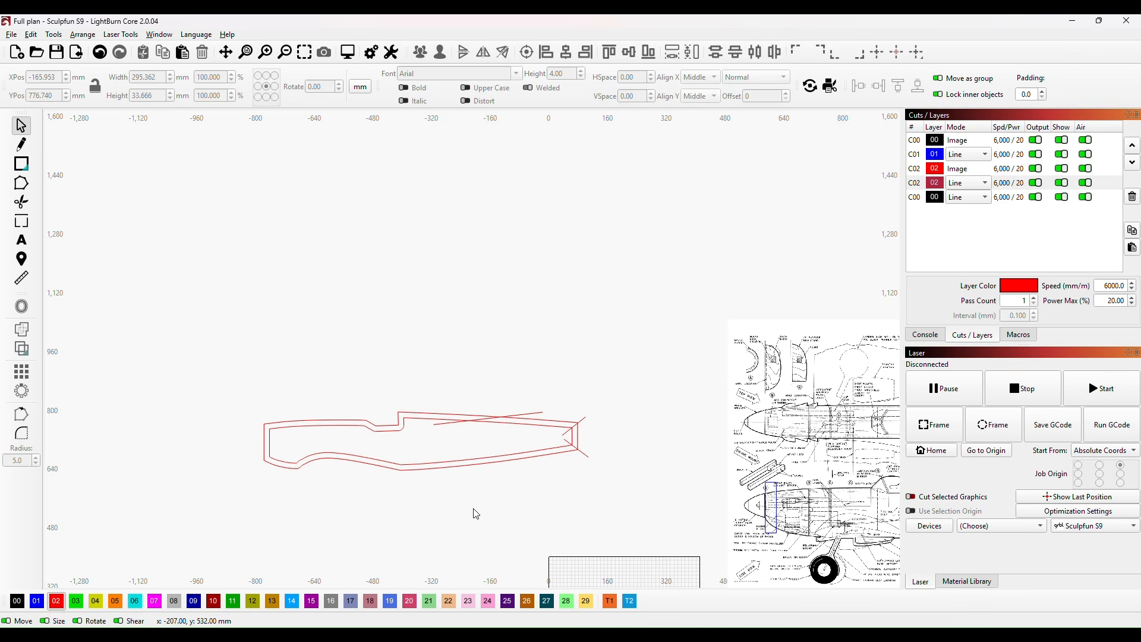
Step: Duplicate the whole keel outline with its diagonal lines above the original, centred at about X -434 mm, Y 922 mm
{"action": "left_click_drag", "start_coordinate": [221, 358], "coordinate": [636, 530]}
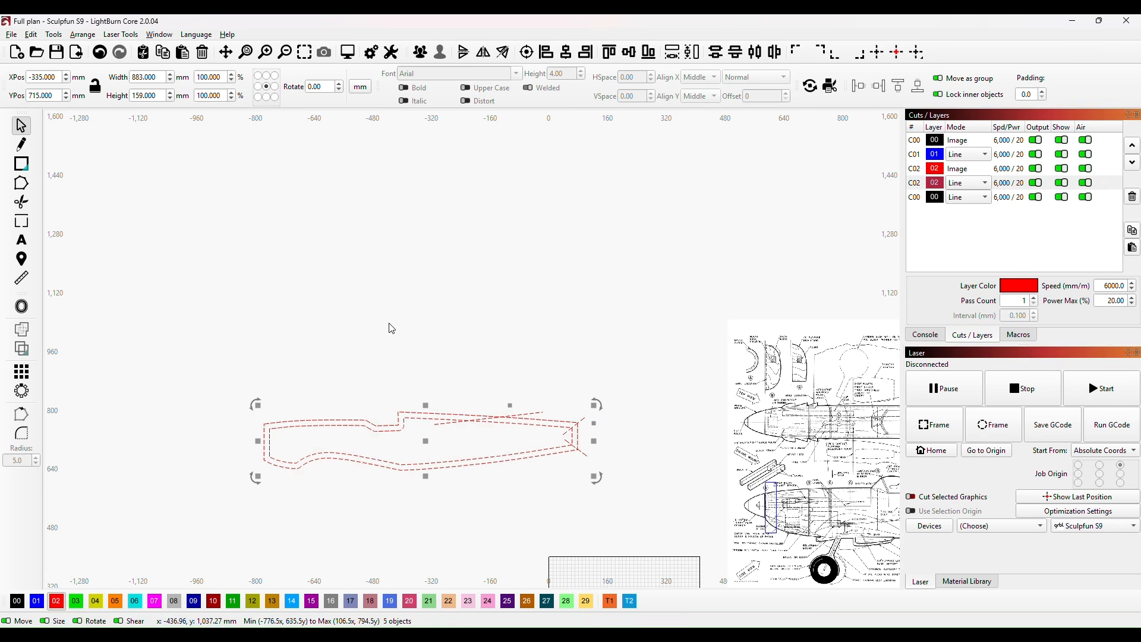
{"action": "key", "text": "ctrl+v"}
{"action": "left_click", "coordinate": [637, 340]}
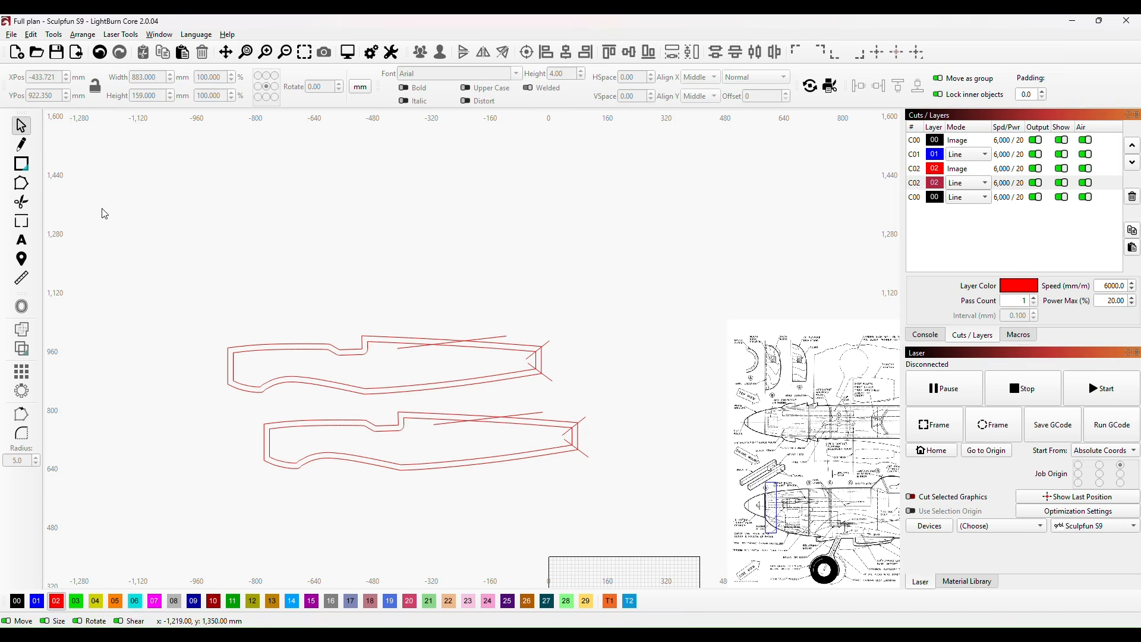
Step: Trim the copied outline and its overlapping diagonal lines, leaving only the closed upper rear strip
{"action": "left_click", "coordinate": [22, 204]}
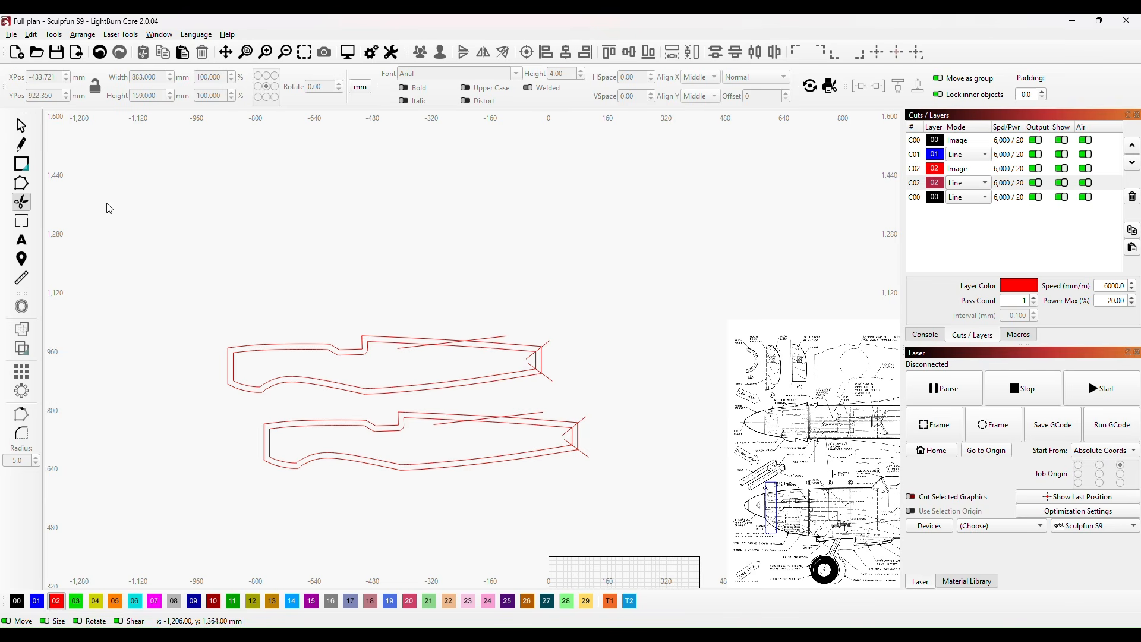
{"action": "left_click", "coordinate": [410, 344]}
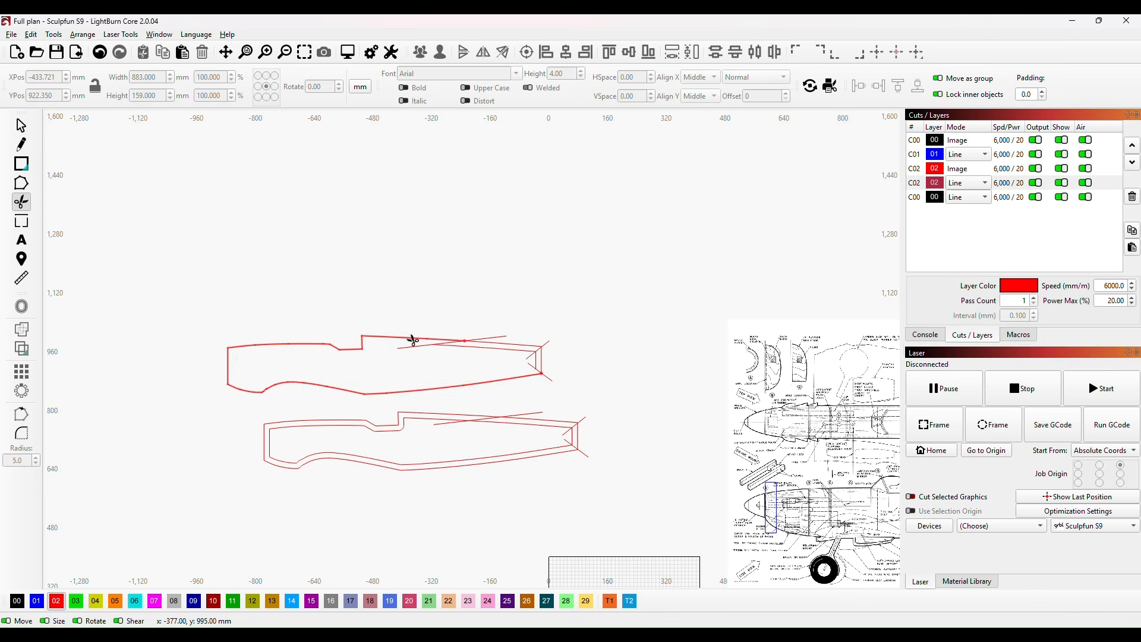
{"action": "left_click", "coordinate": [413, 340]}
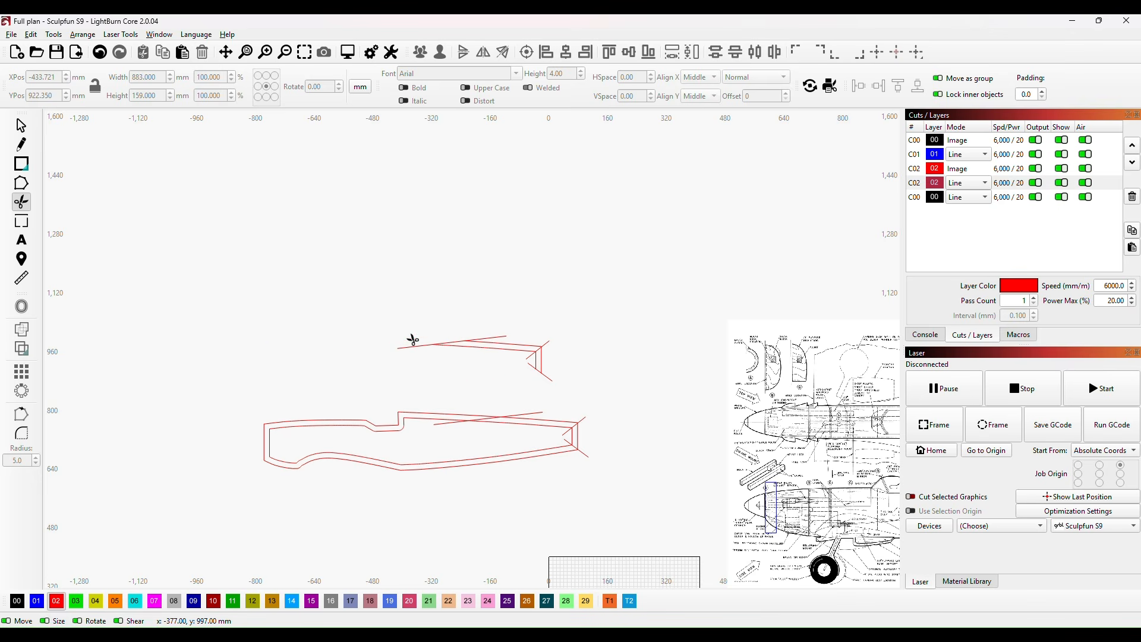
{"action": "left_click", "coordinate": [542, 362]}
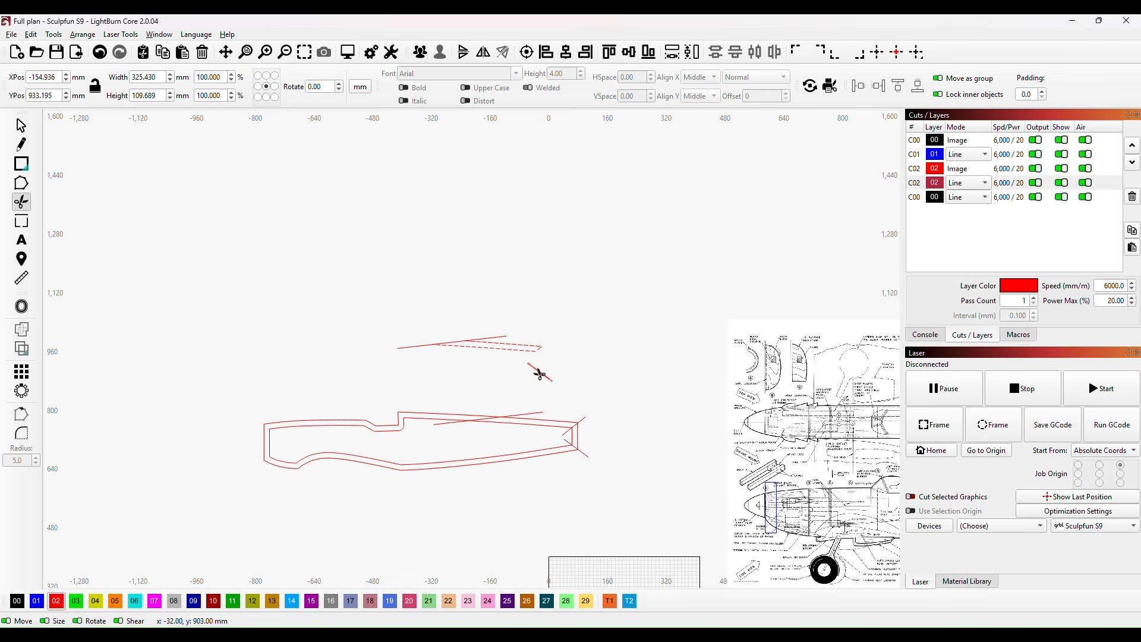
{"action": "left_click", "coordinate": [537, 369]}
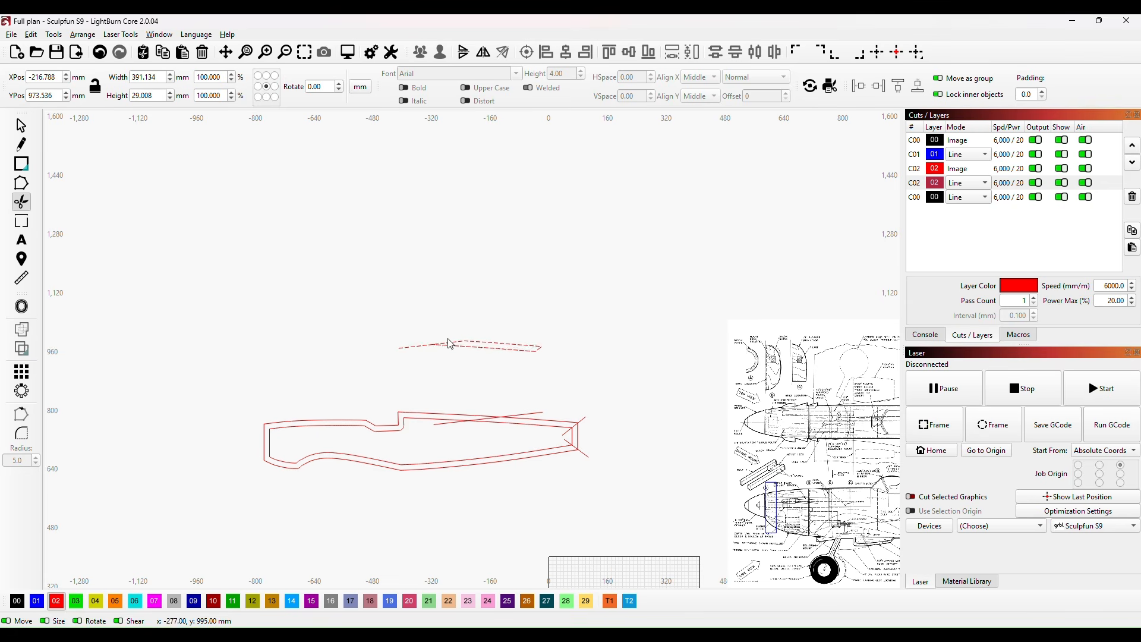
{"action": "left_click", "coordinate": [426, 345]}
{"action": "left_click", "coordinate": [20, 126]}
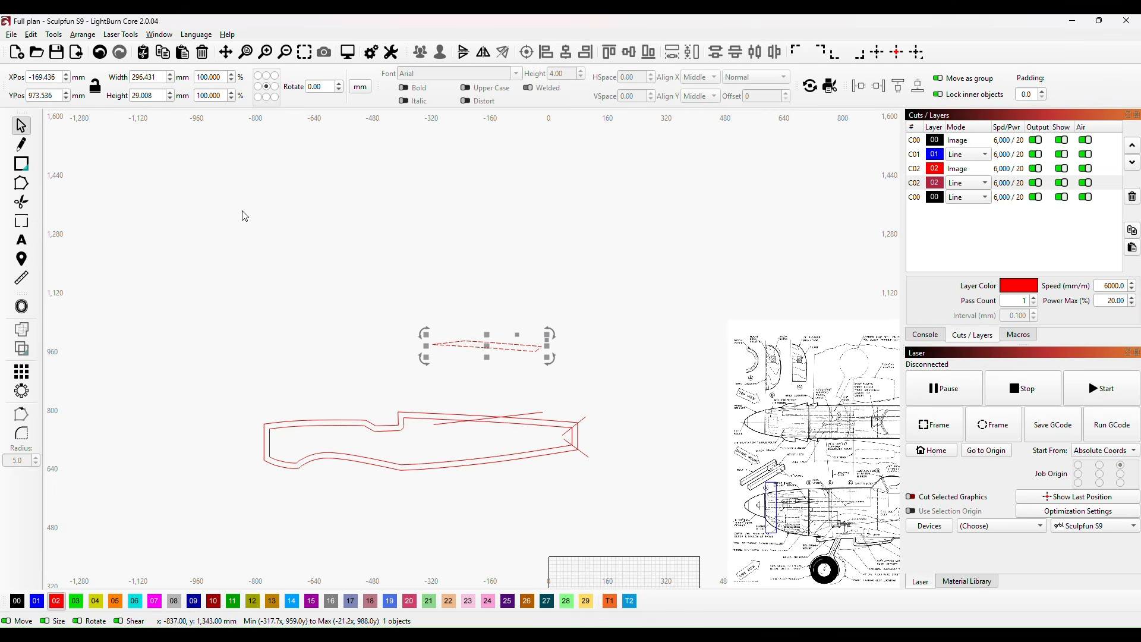
Step: Align the trimmed strip horizontally along its long lower edge using node editing
{"action": "scroll", "coordinate": [536, 416], "scroll_direction": "up", "scroll_amount": 3}
{"action": "left_click", "coordinate": [631, 344]}
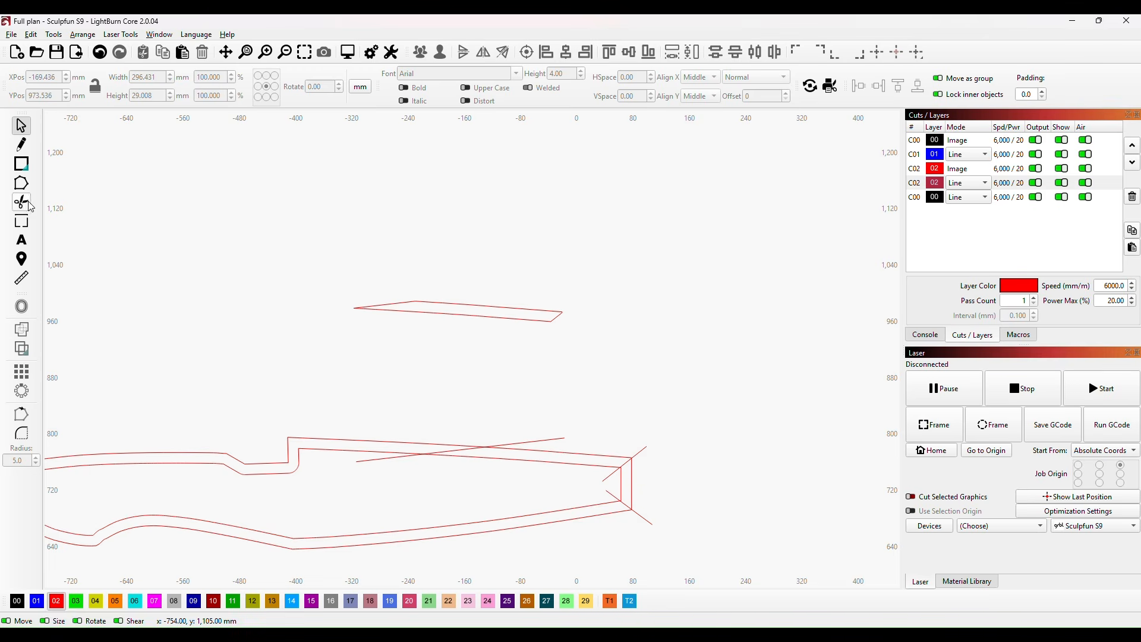
{"action": "left_click", "coordinate": [22, 241]}
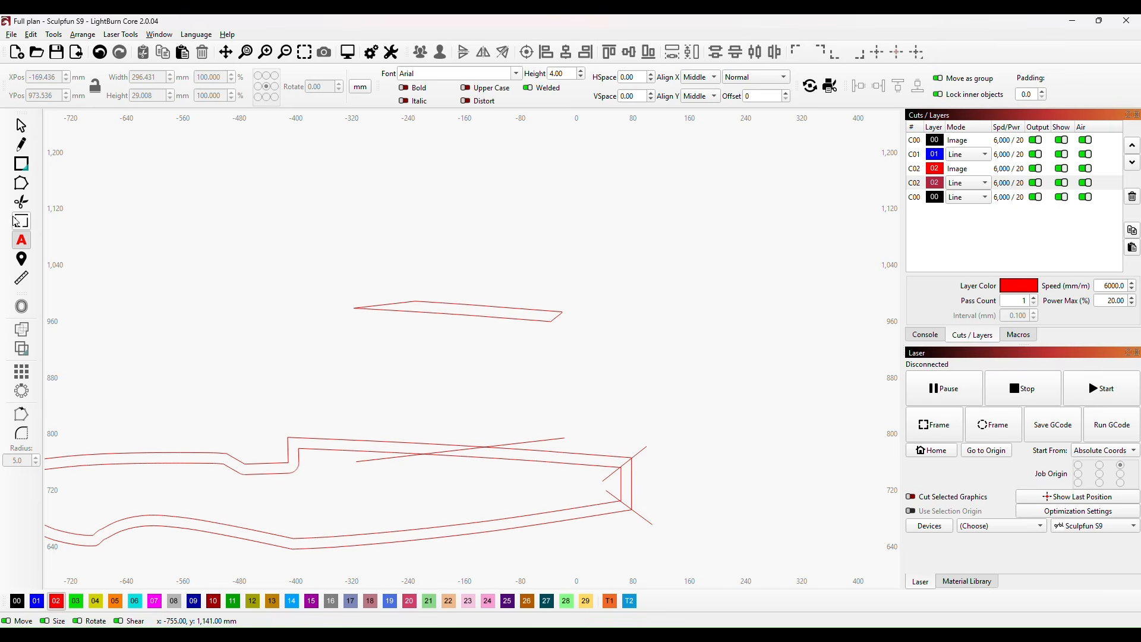
{"action": "left_click", "coordinate": [22, 184]}
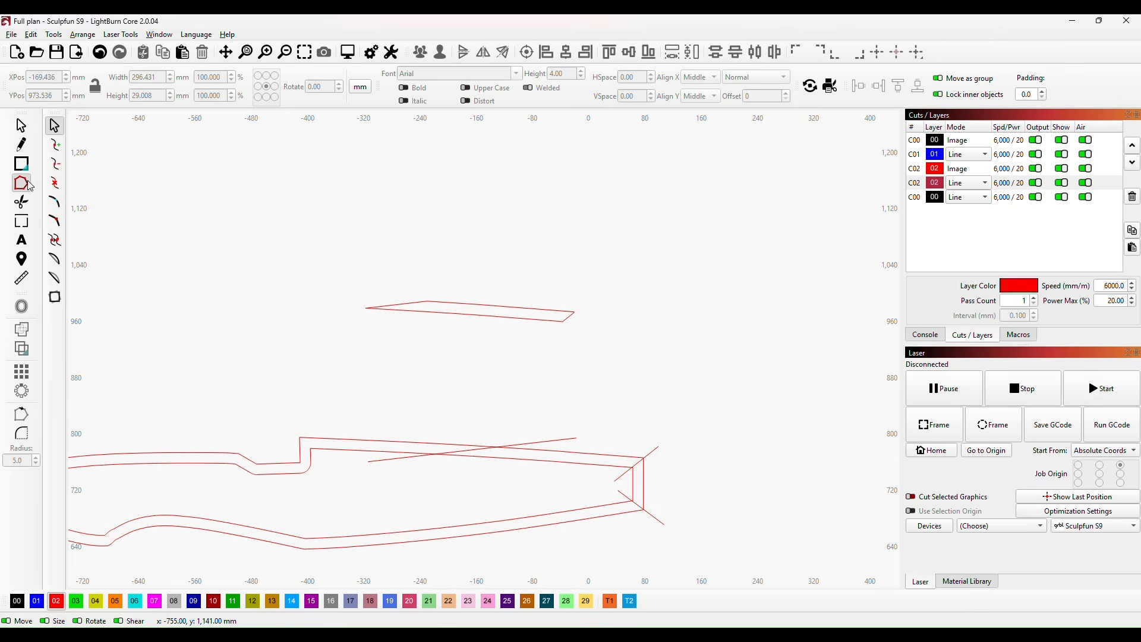
{"action": "left_click", "coordinate": [490, 318]}
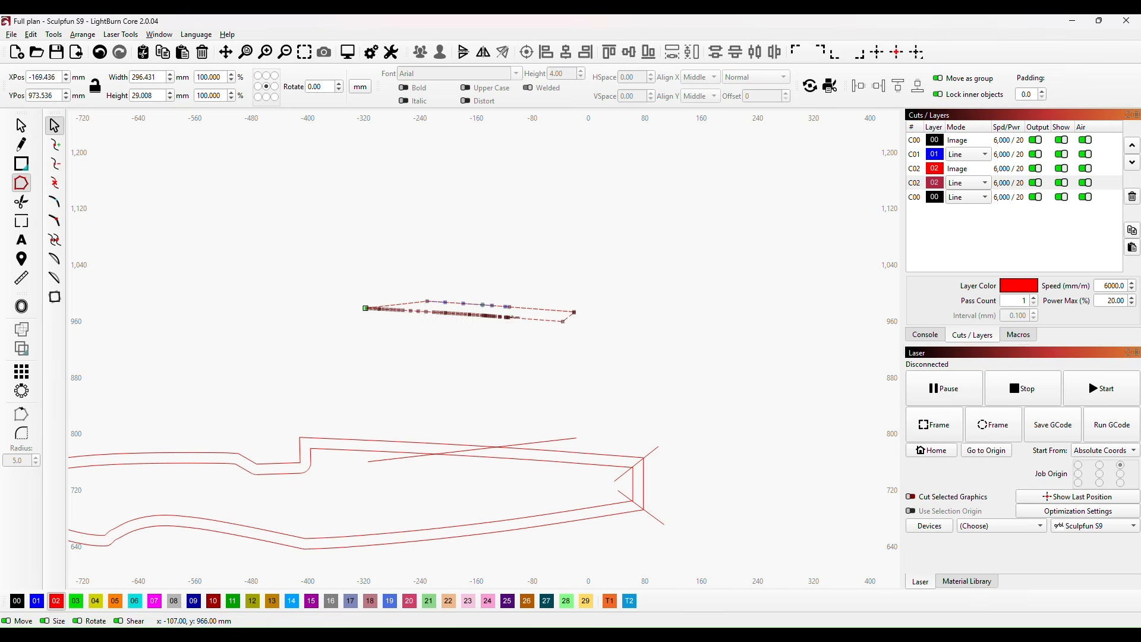
{"action": "key", "text": "a"}
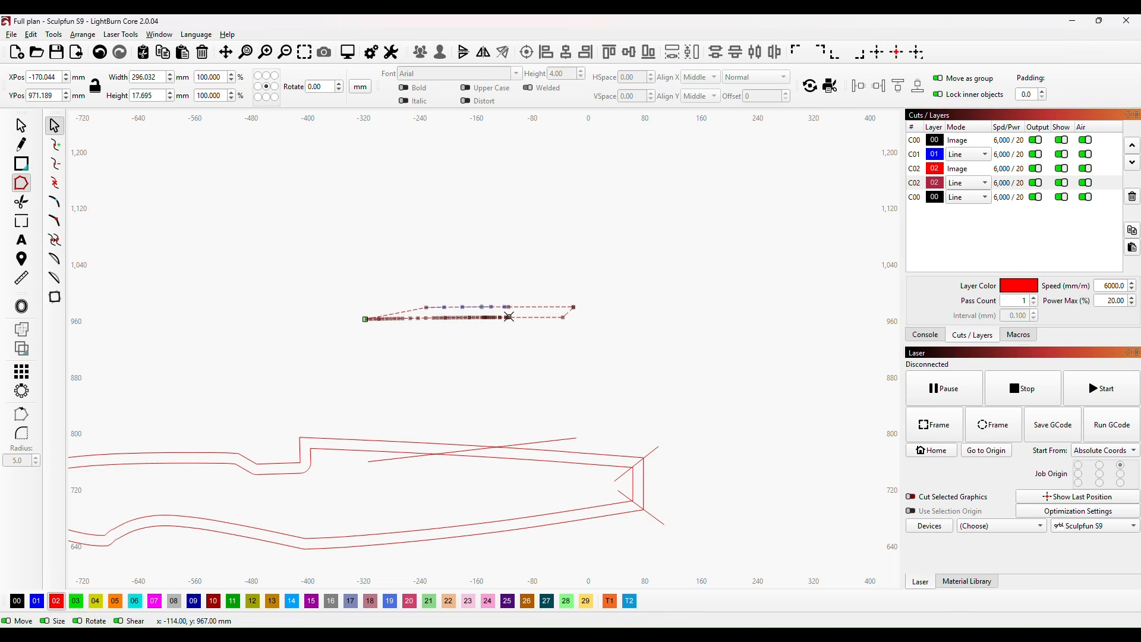
{"action": "left_click", "coordinate": [22, 126]}
Step: Add a K2 text label in Arial, 4 mm high, inside the strip and centre it at X -170 mm, Y 973 mm
{"action": "left_click", "coordinate": [22, 240]}
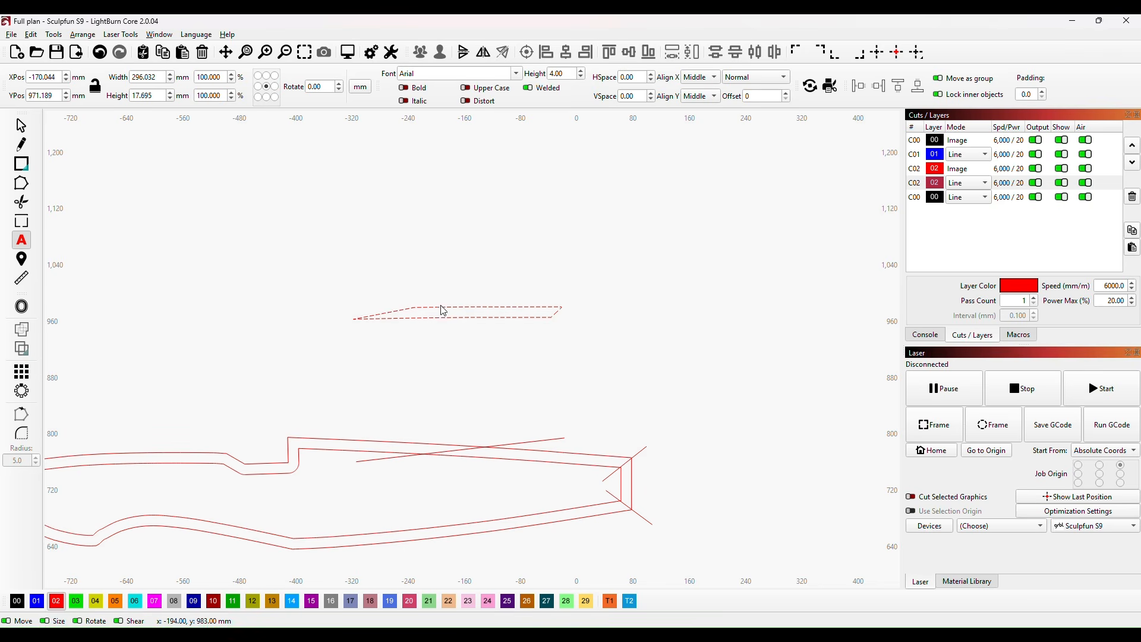
{"action": "left_click", "coordinate": [455, 375]}
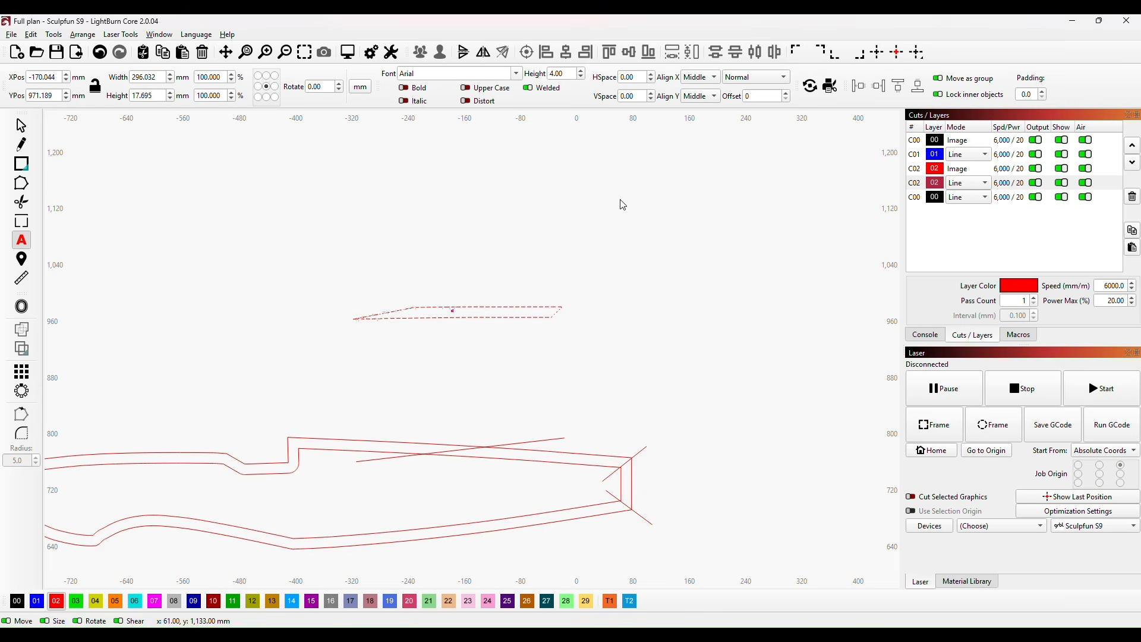
{"action": "scroll", "coordinate": [472, 355], "scroll_direction": "up", "scroll_amount": 3}
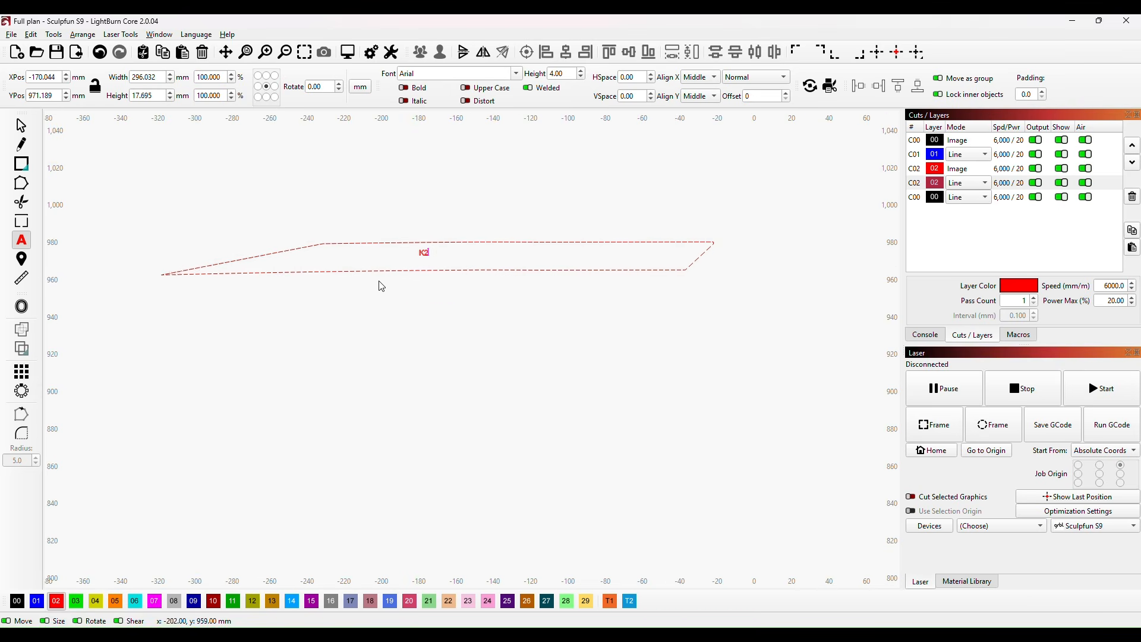
{"action": "left_click", "coordinate": [21, 127]}
{"action": "left_click", "coordinate": [425, 253]}
{"action": "left_click_drag", "start_coordinate": [425, 253], "coordinate": [437, 260]}
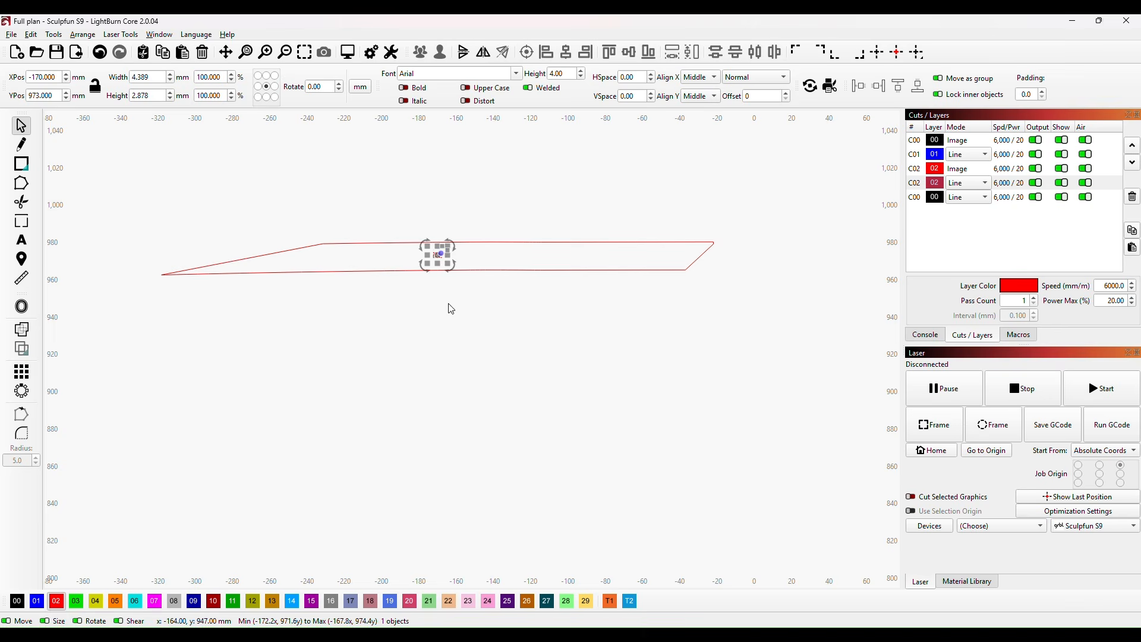
Step: Assign the strip outline to black layer 00 and its K2 label to blue layer 01
{"action": "left_click", "coordinate": [451, 308]}
{"action": "left_click", "coordinate": [426, 270]}
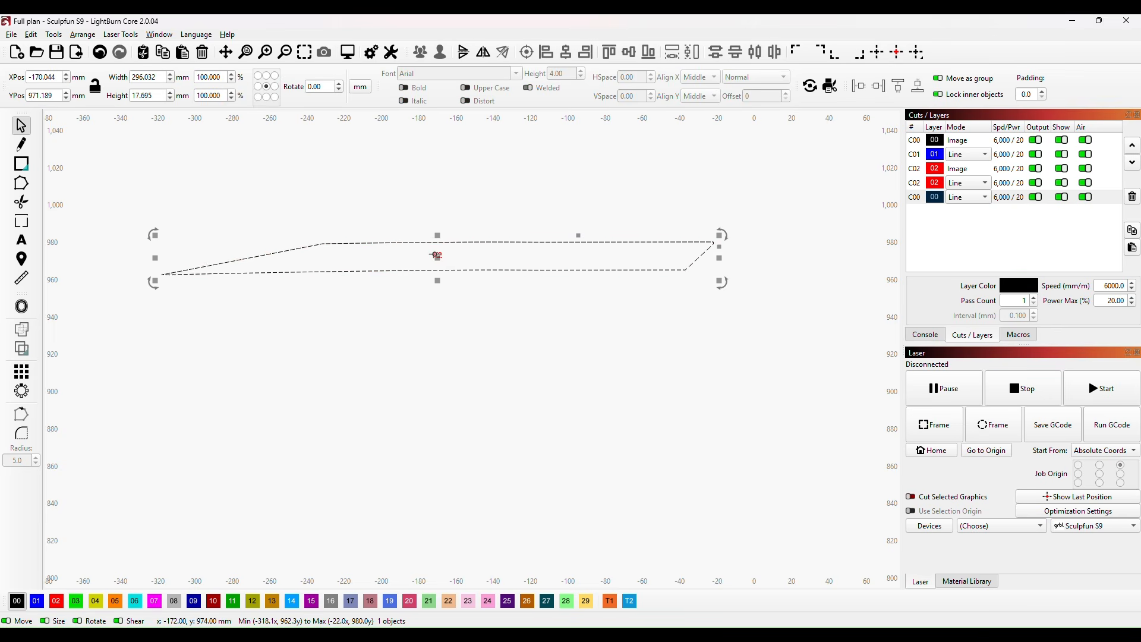
{"action": "left_click", "coordinate": [436, 255]}
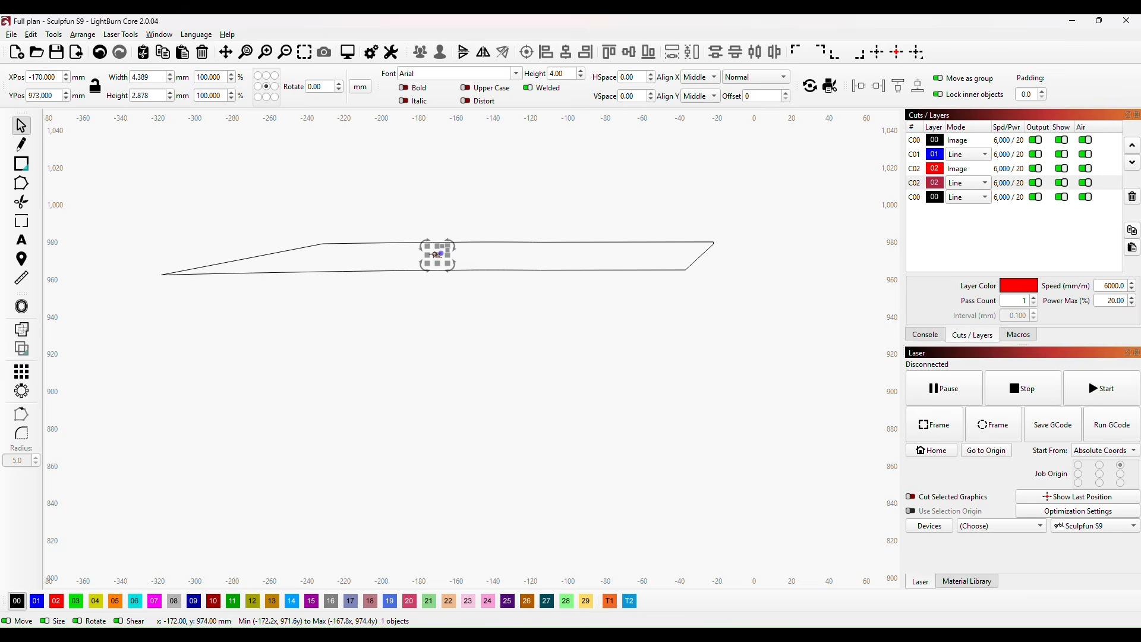
{"action": "left_click", "coordinate": [36, 601]}
{"action": "left_click", "coordinate": [488, 347]}
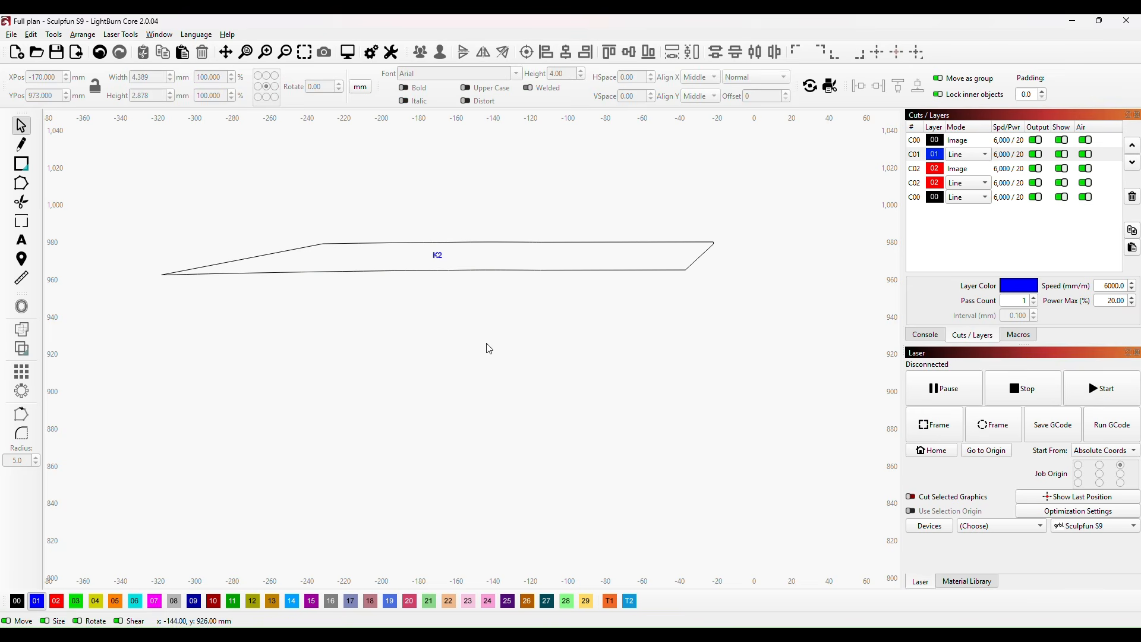
Step: Group the closed upper rear strip outline with its K2 label
{"action": "left_click_drag", "start_coordinate": [113, 205], "coordinate": [783, 401]}
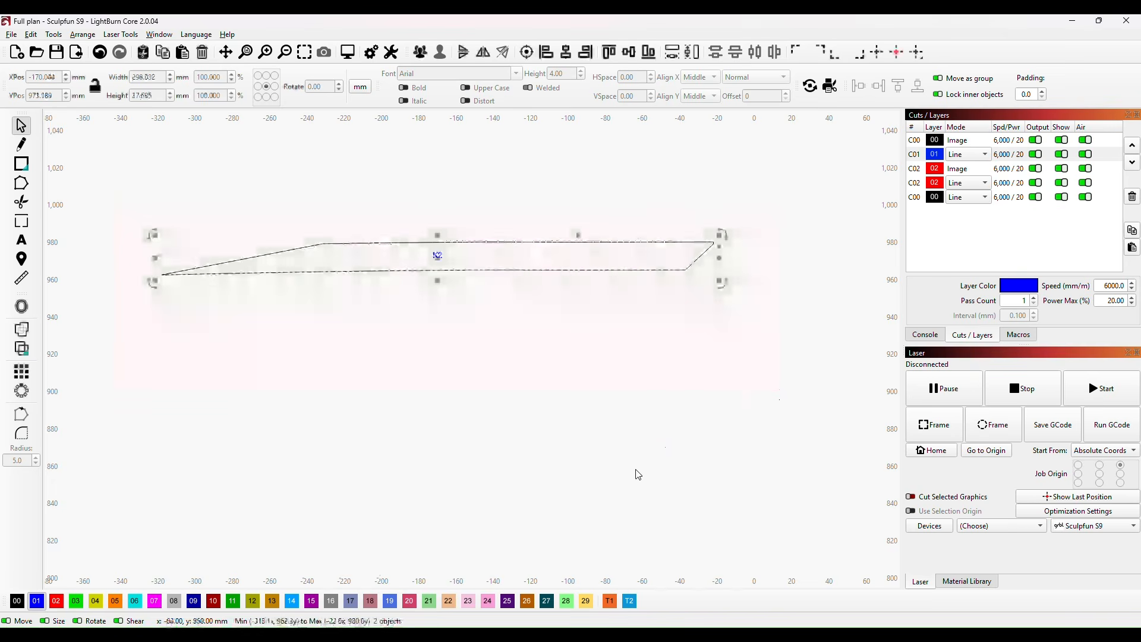
{"action": "right_click", "coordinate": [555, 270]}
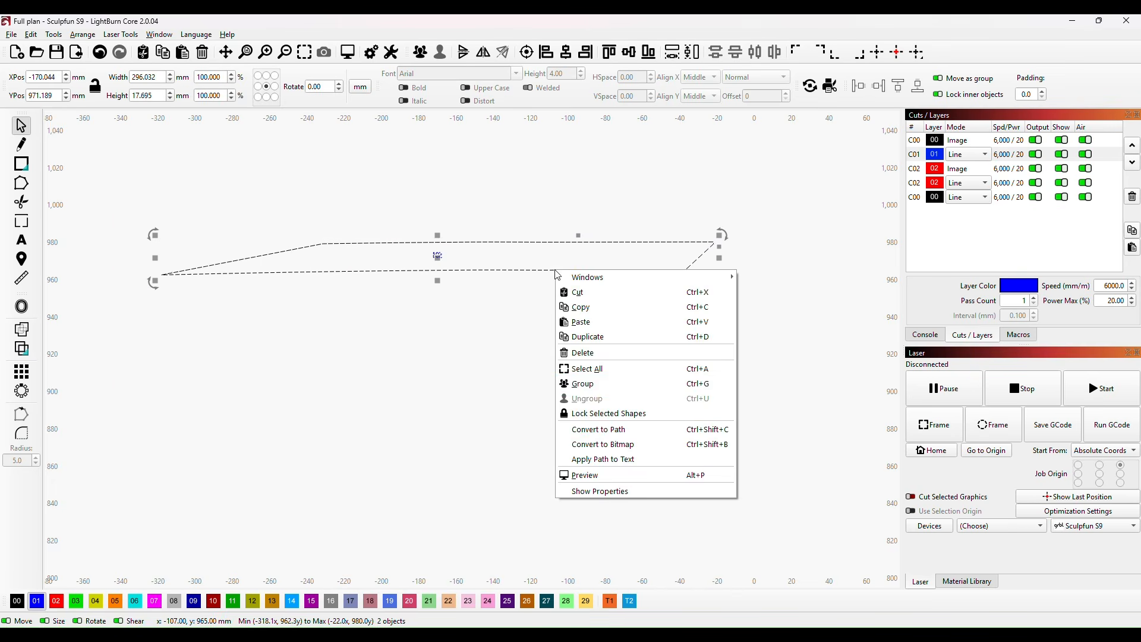
{"action": "left_click", "coordinate": [599, 385]}
{"action": "left_click", "coordinate": [369, 349]}
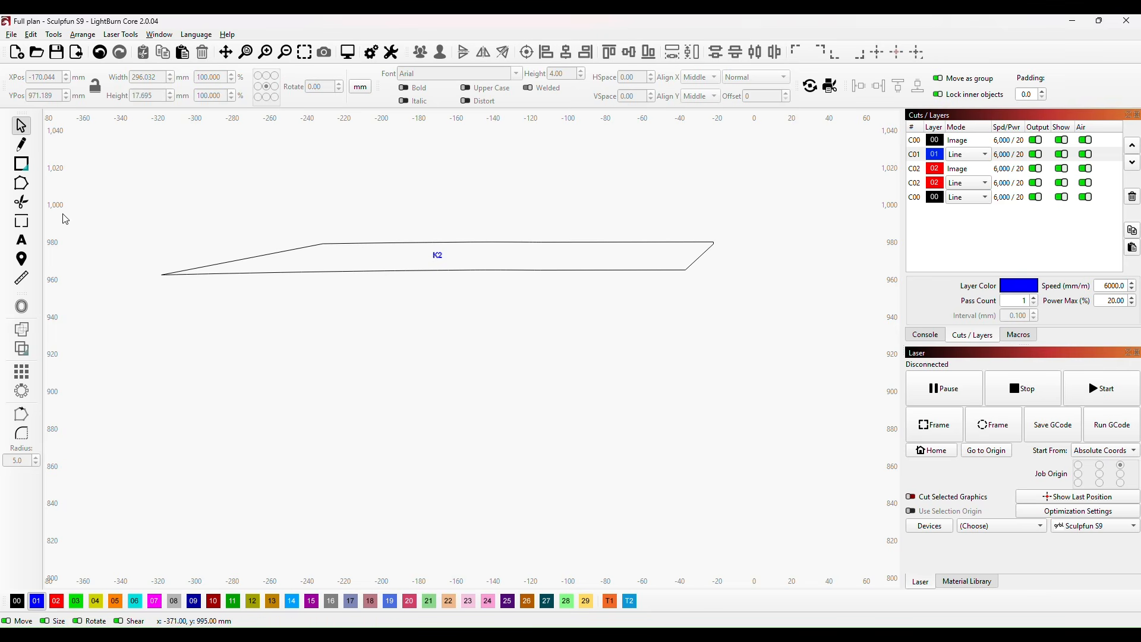
Step: Add one holding tab on the upper long edge and one on the lower long edge of the K2 strip
{"action": "left_click", "coordinate": [21, 221]}
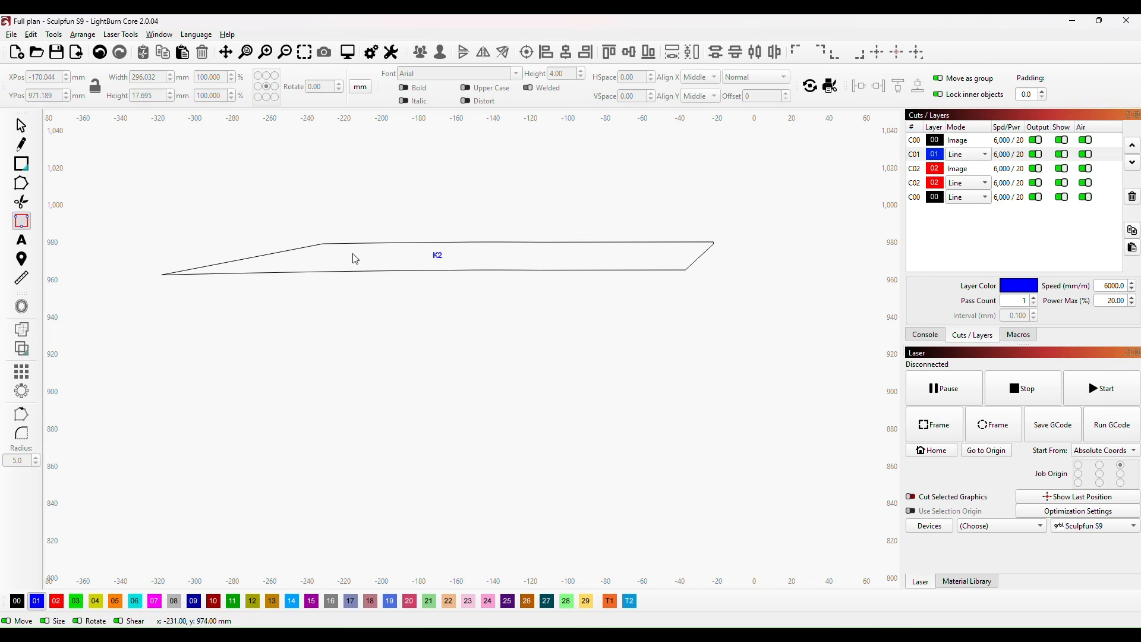
{"action": "left_click", "coordinate": [490, 243]}
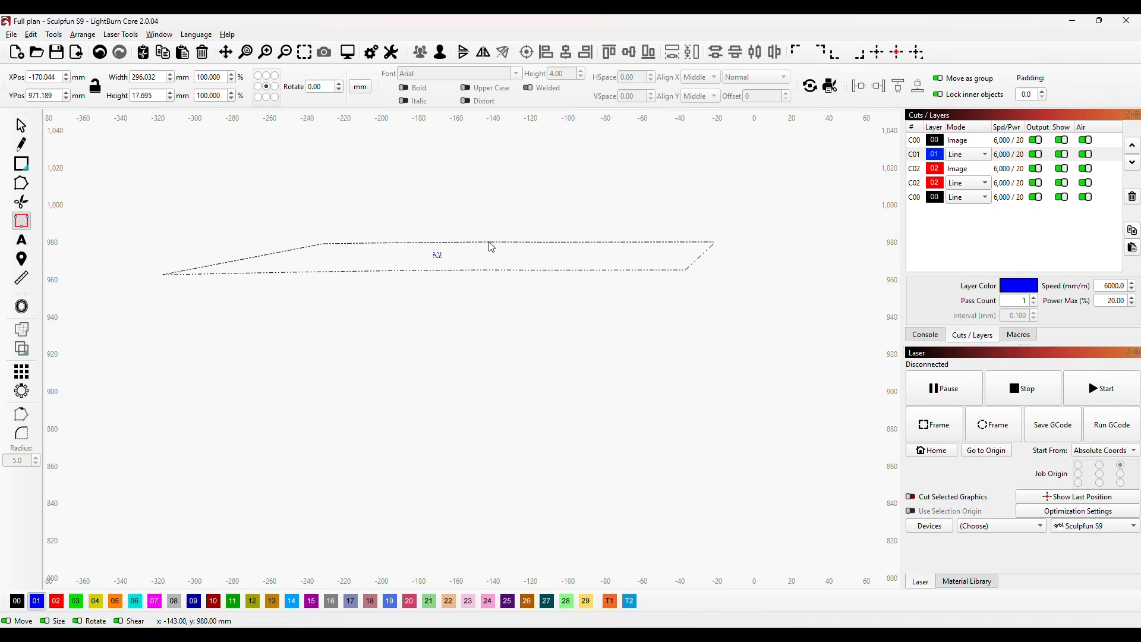
{"action": "left_click", "coordinate": [474, 271]}
{"action": "left_click", "coordinate": [20, 125]}
{"action": "left_click", "coordinate": [464, 409]}
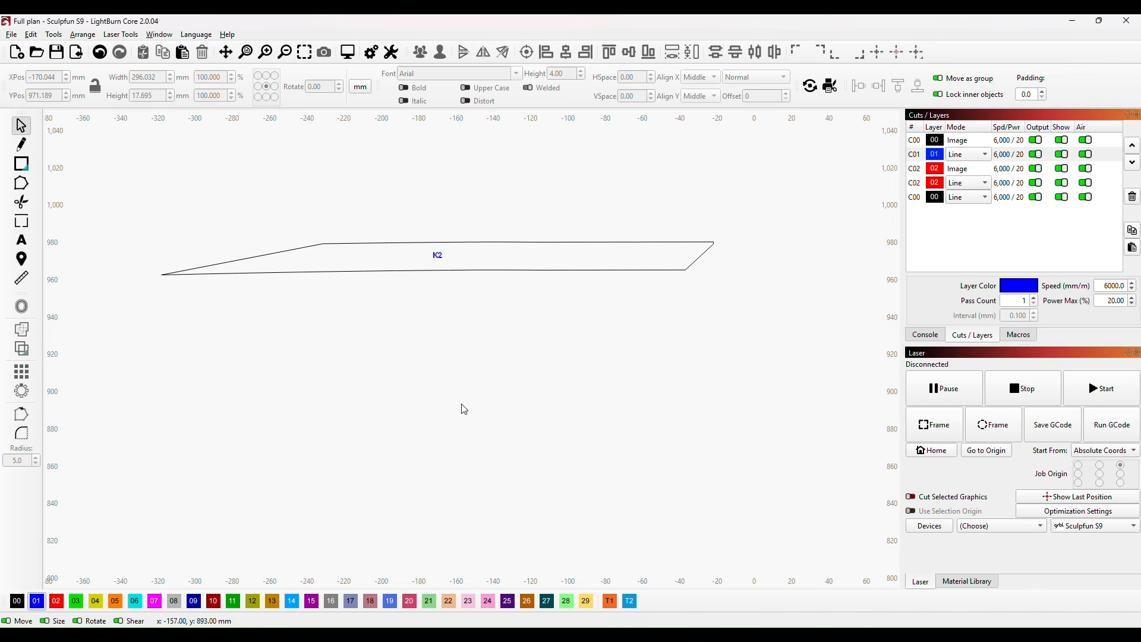
Step: Move the grouped K2 strip from above the keel outline onto the work area grid
{"action": "scroll", "coordinate": [553, 342], "scroll_direction": "down", "scroll_amount": 5}
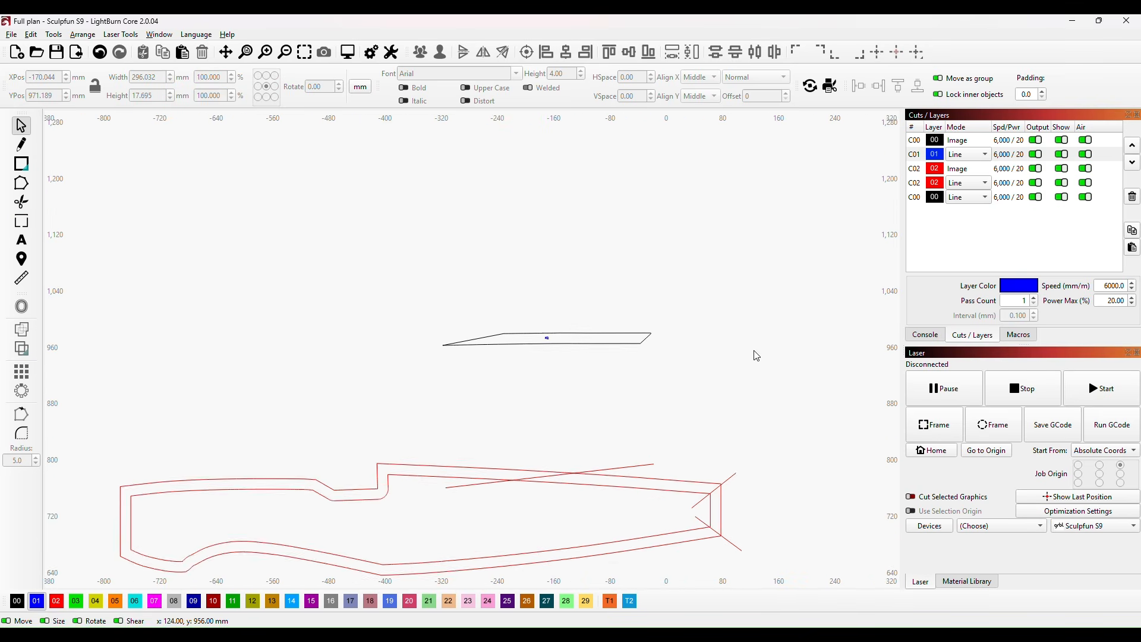
{"action": "left_click_drag", "start_coordinate": [748, 377], "coordinate": [677, 242]}
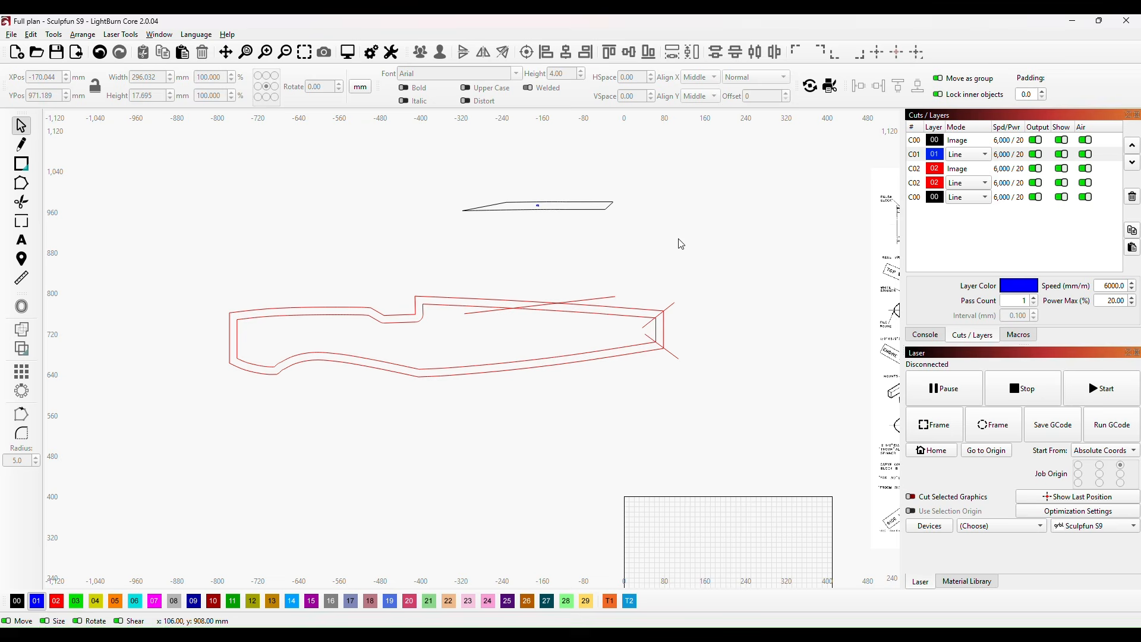
{"action": "left_click", "coordinate": [541, 206]}
{"action": "left_click_drag", "start_coordinate": [541, 205], "coordinate": [722, 564]}
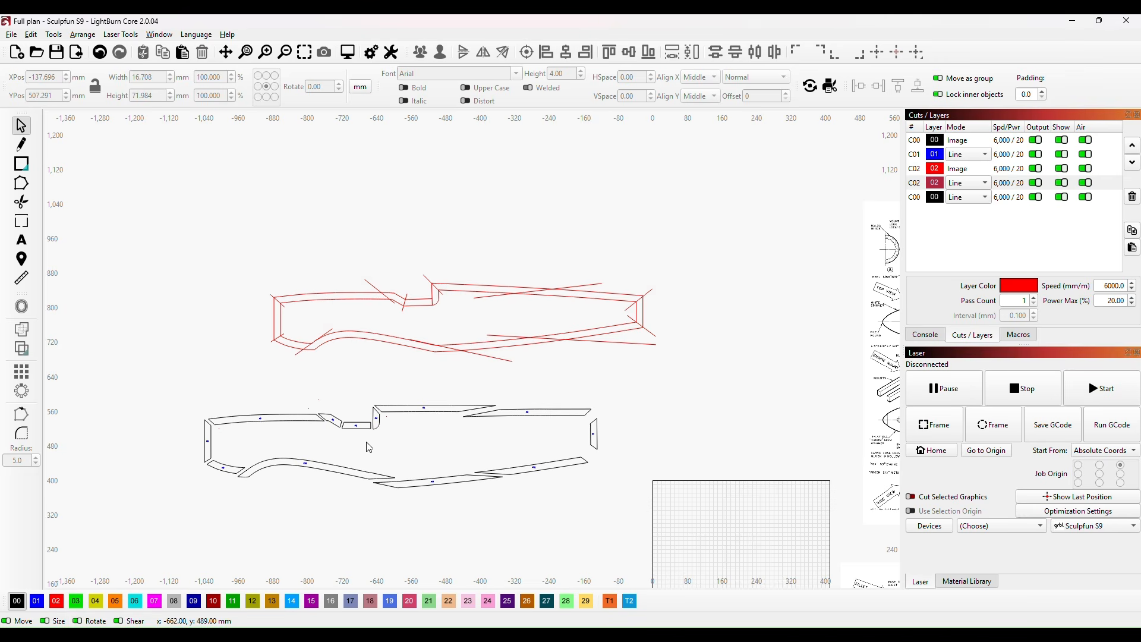
Step: Examine the labelled keel pieces below the red outline and the top and side views of the Spitfire plan
{"action": "scroll", "coordinate": [370, 446], "scroll_direction": "up", "scroll_amount": 2}
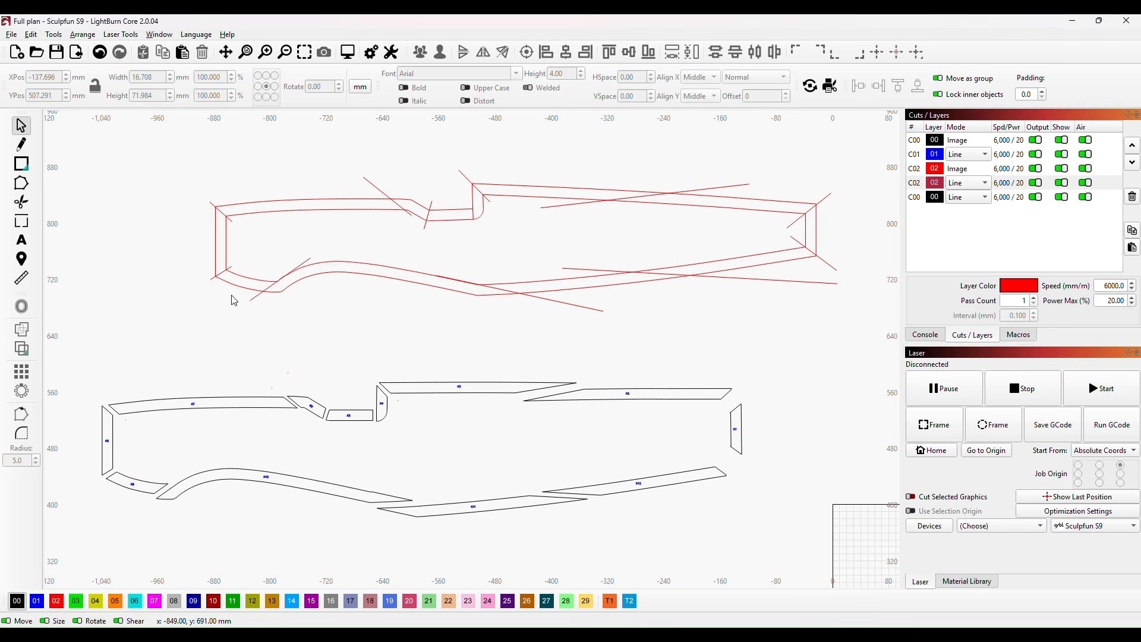
{"action": "scroll", "coordinate": [703, 420], "scroll_direction": "down", "scroll_amount": 4}
{"action": "left_click_drag", "start_coordinate": [789, 386], "coordinate": [446, 446]}
{"action": "scroll", "coordinate": [644, 408], "scroll_direction": "down", "scroll_amount": 2}
{"action": "scroll", "coordinate": [522, 426], "scroll_direction": "up", "scroll_amount": 4}
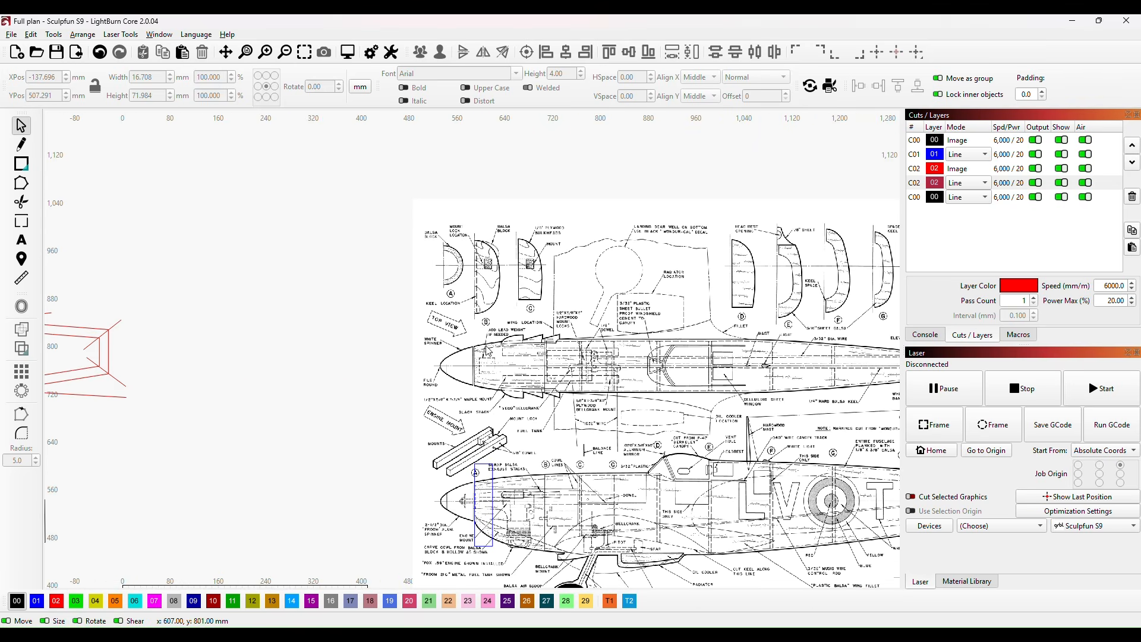
{"action": "scroll", "coordinate": [473, 358], "scroll_direction": "up", "scroll_amount": 2}
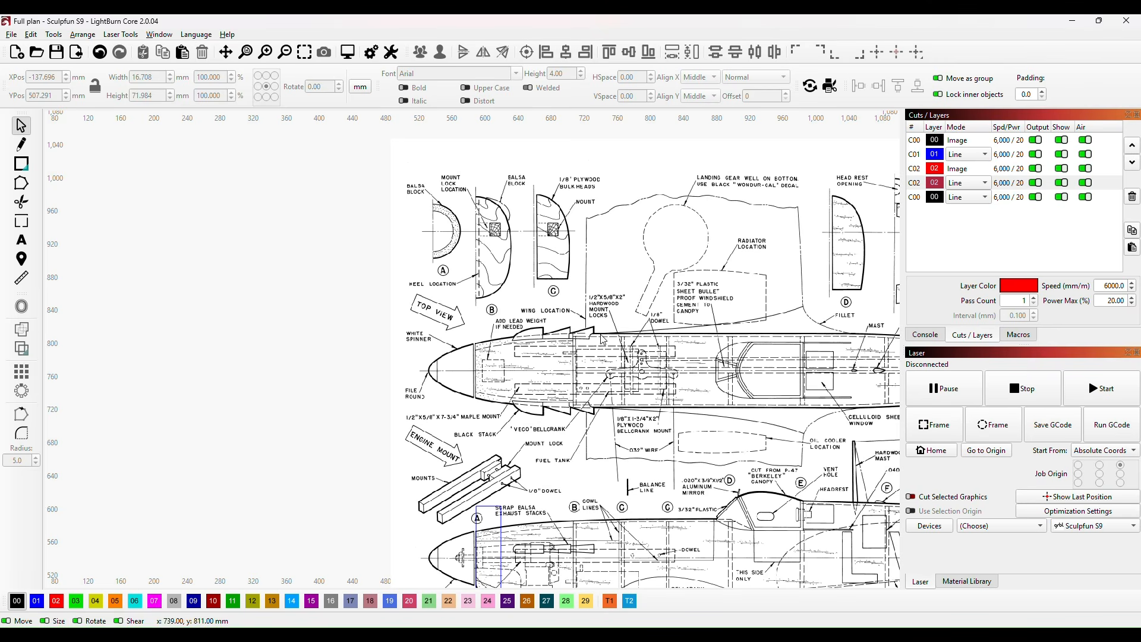
{"action": "scroll", "coordinate": [599, 438], "scroll_direction": "down", "scroll_amount": 5}
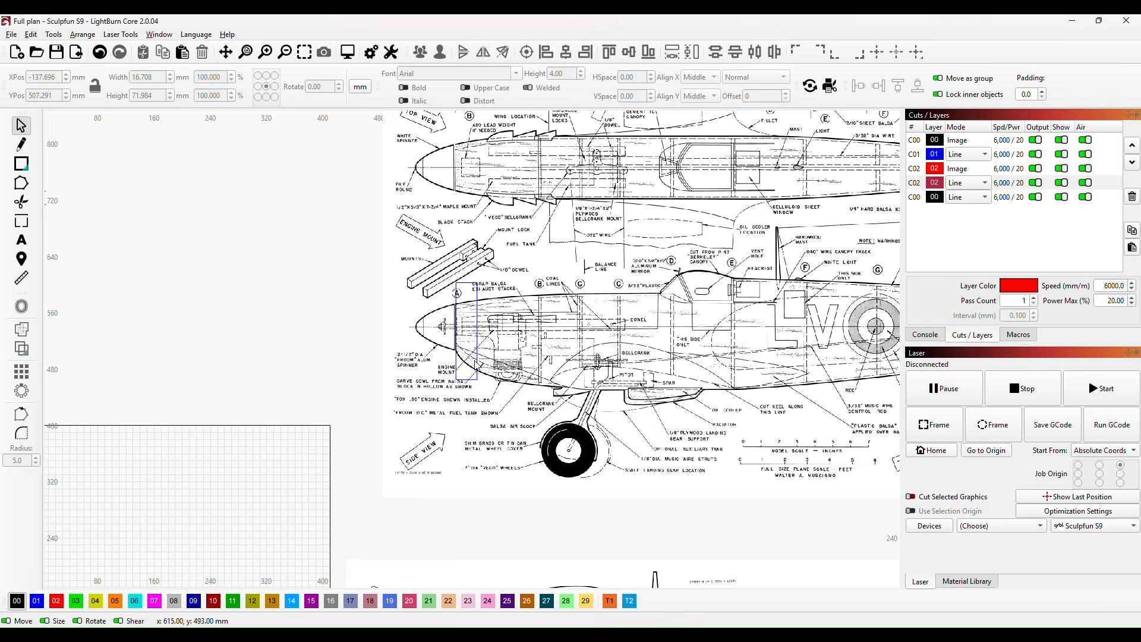
{"action": "scroll", "coordinate": [462, 325], "scroll_direction": "down", "scroll_amount": 2}
{"action": "scroll", "coordinate": [461, 326], "scroll_direction": "down", "scroll_amount": 1}
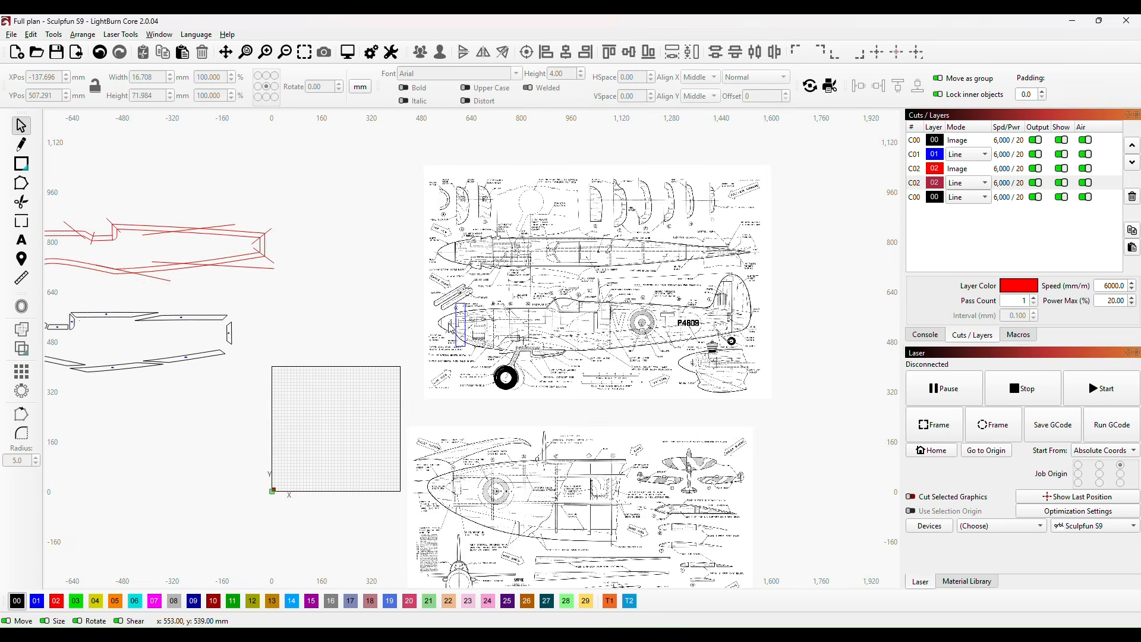
{"action": "scroll", "coordinate": [324, 335], "scroll_direction": "down", "scroll_amount": 1}
{"action": "left_click_drag", "start_coordinate": [283, 341], "coordinate": [459, 344]}
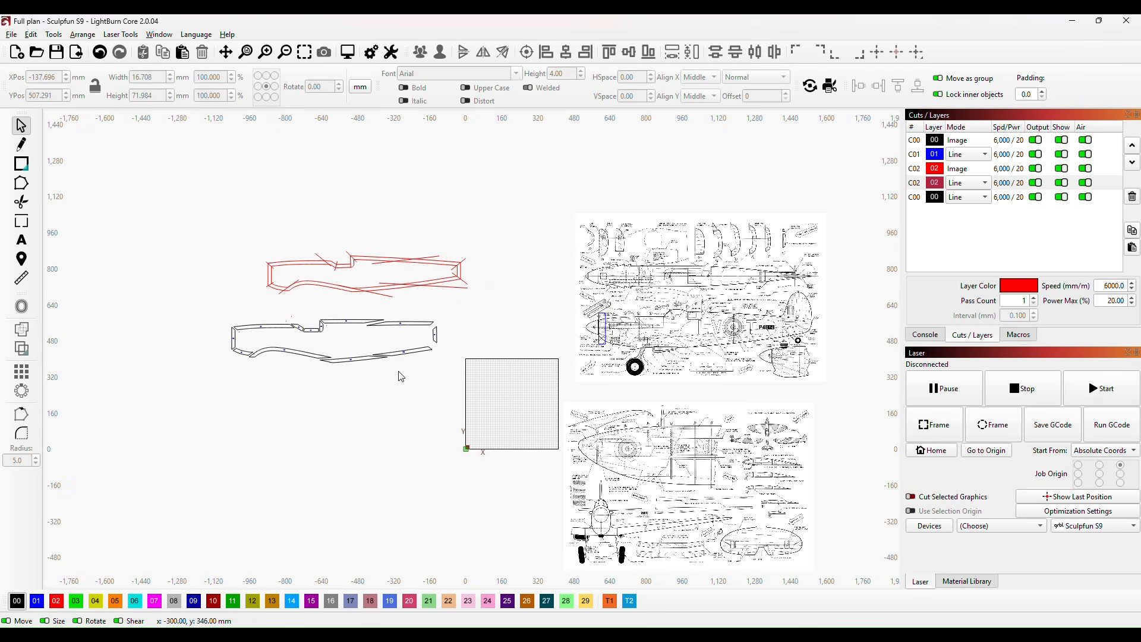
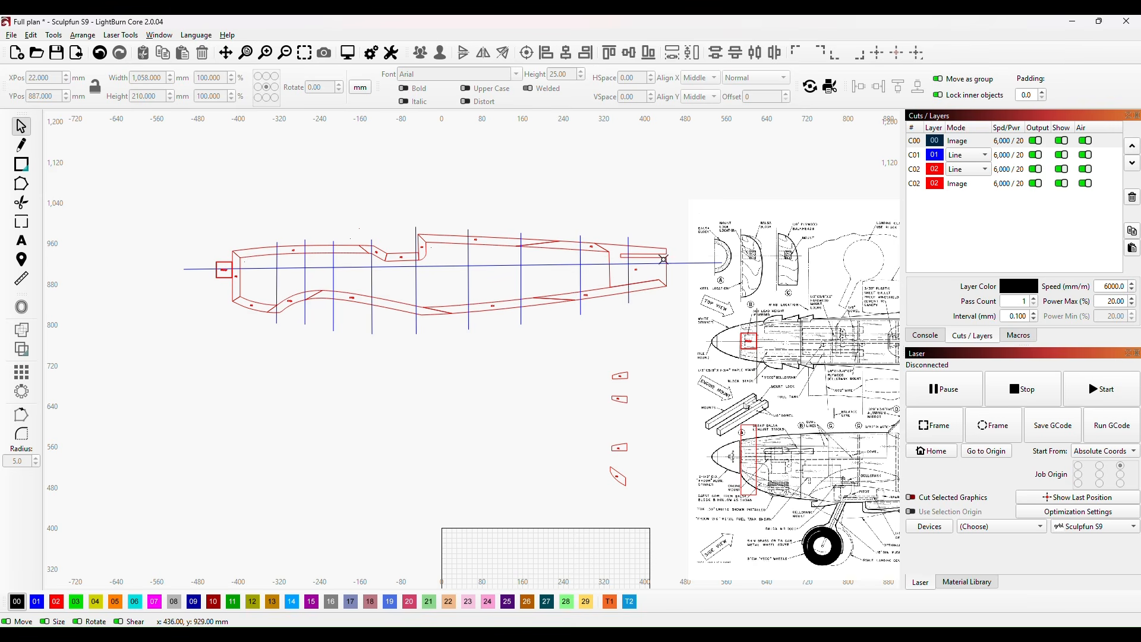
Step: Examine the slotted tail piece K1 with the measuring tool, and compare the keel outline with the full Spitfire plan
{"action": "scroll", "coordinate": [656, 272], "scroll_direction": "up", "scroll_amount": 2}
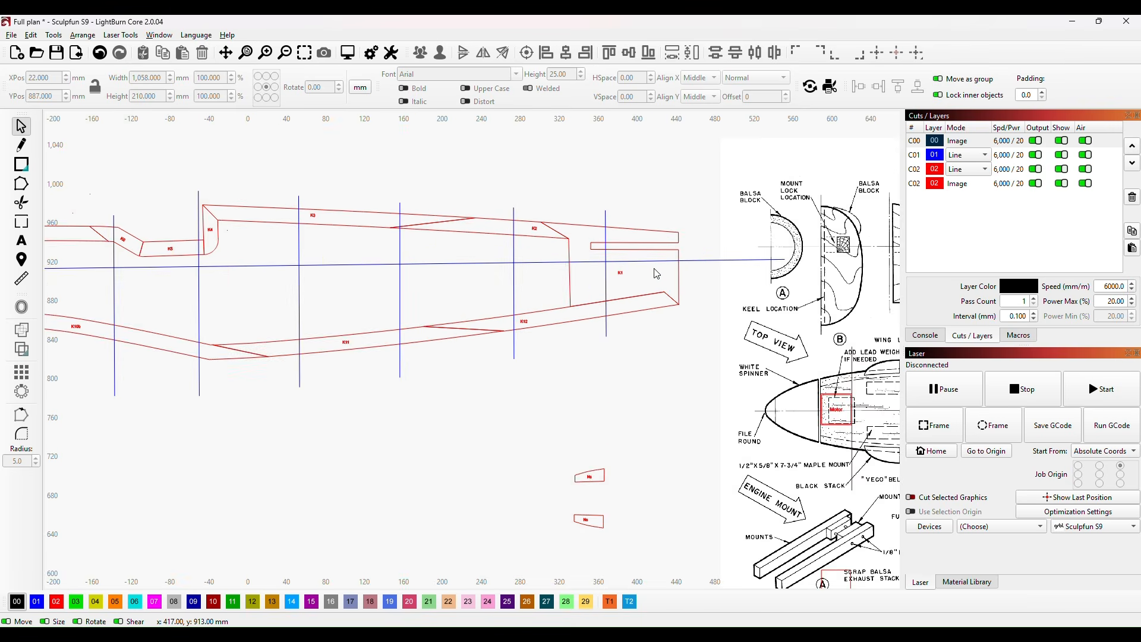
{"action": "left_click", "coordinate": [565, 237]}
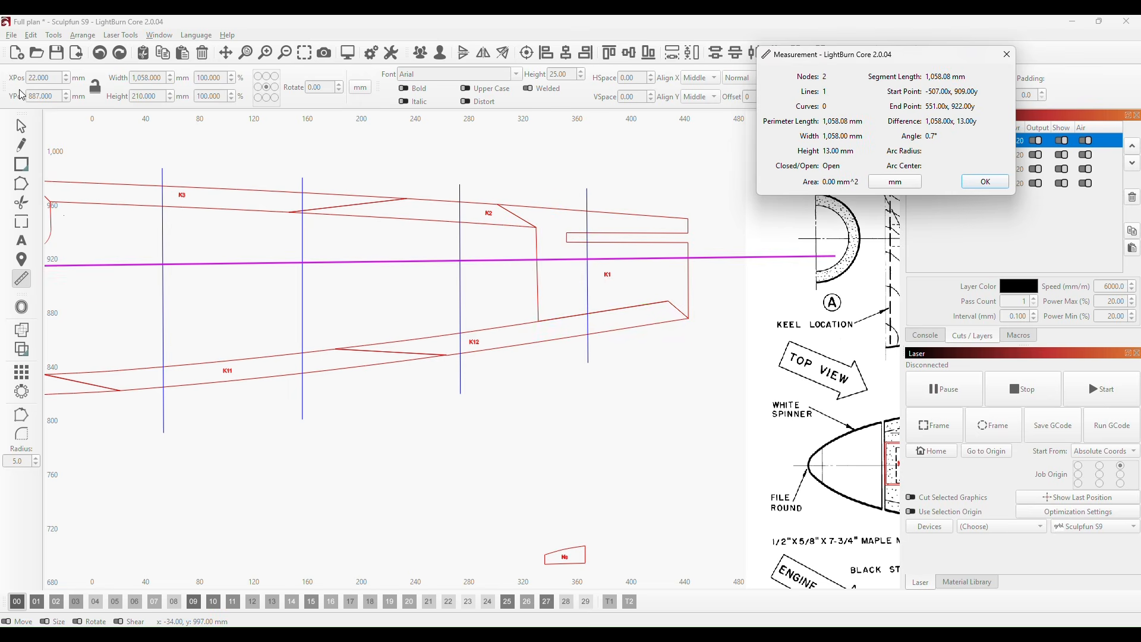
{"action": "left_click", "coordinate": [22, 127]}
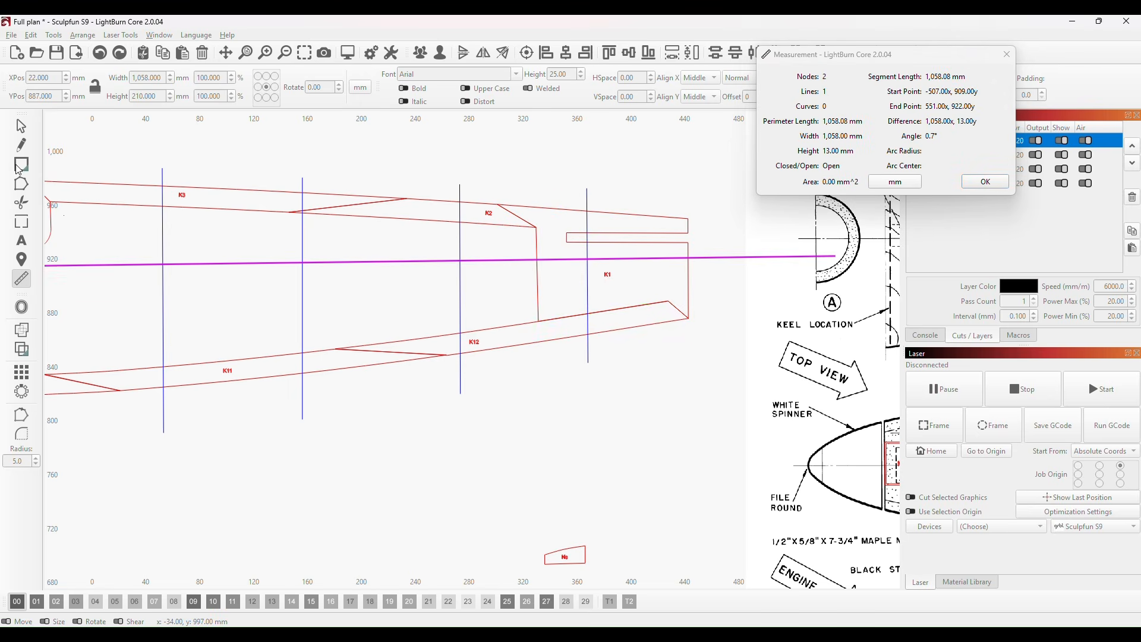
{"action": "left_click", "coordinate": [1006, 184]}
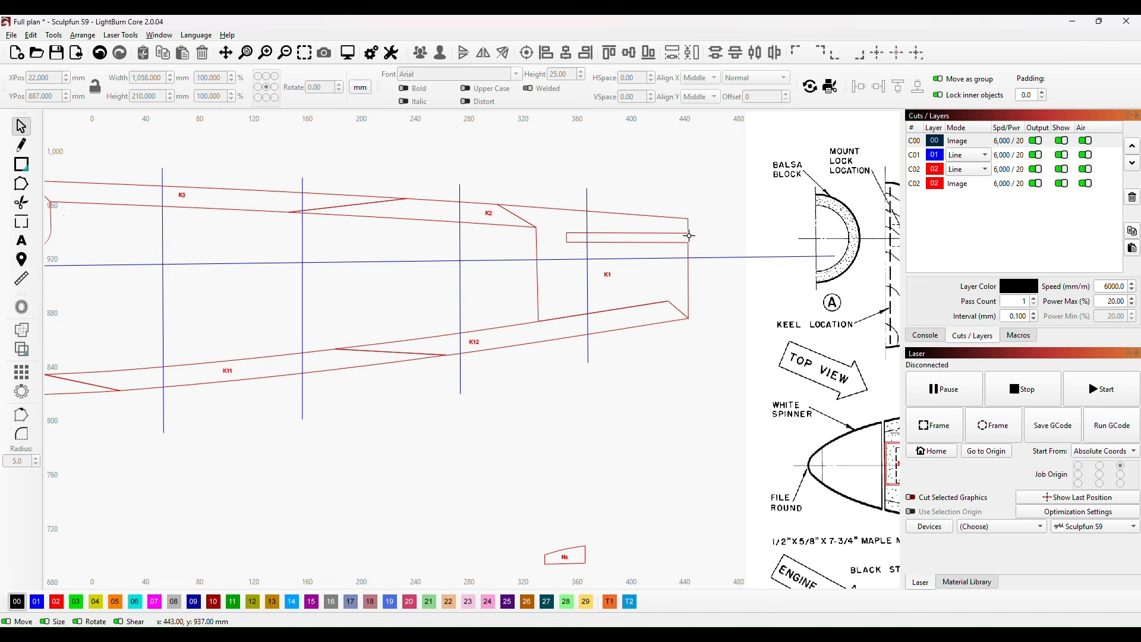
{"action": "scroll", "coordinate": [713, 361], "scroll_direction": "down", "scroll_amount": 5}
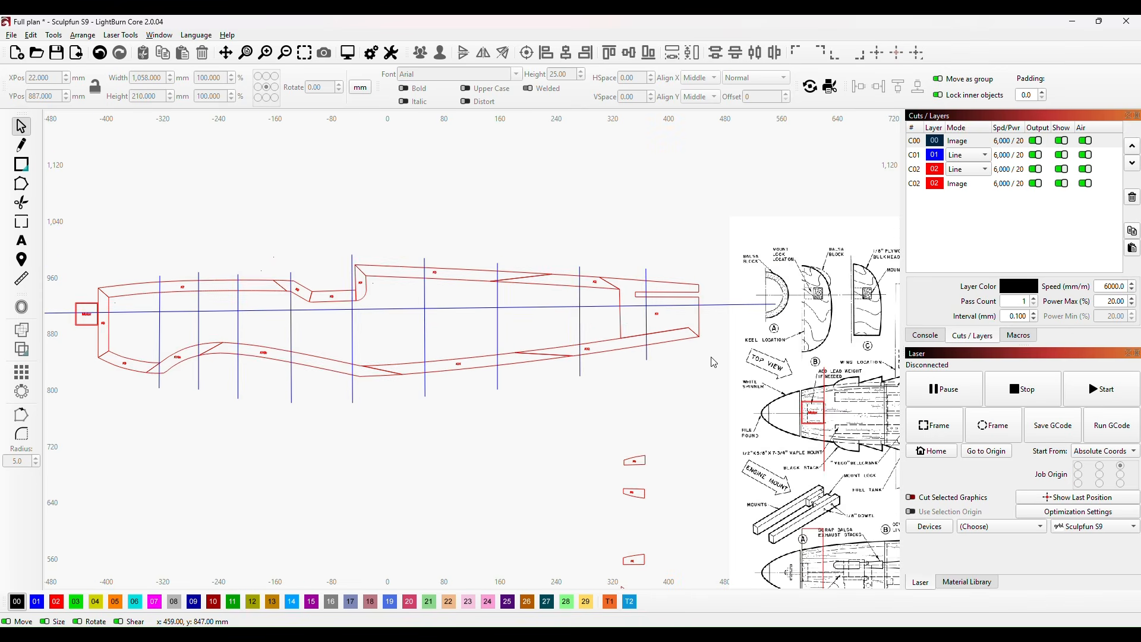
{"action": "left_click_drag", "start_coordinate": [705, 391], "coordinate": [625, 359]}
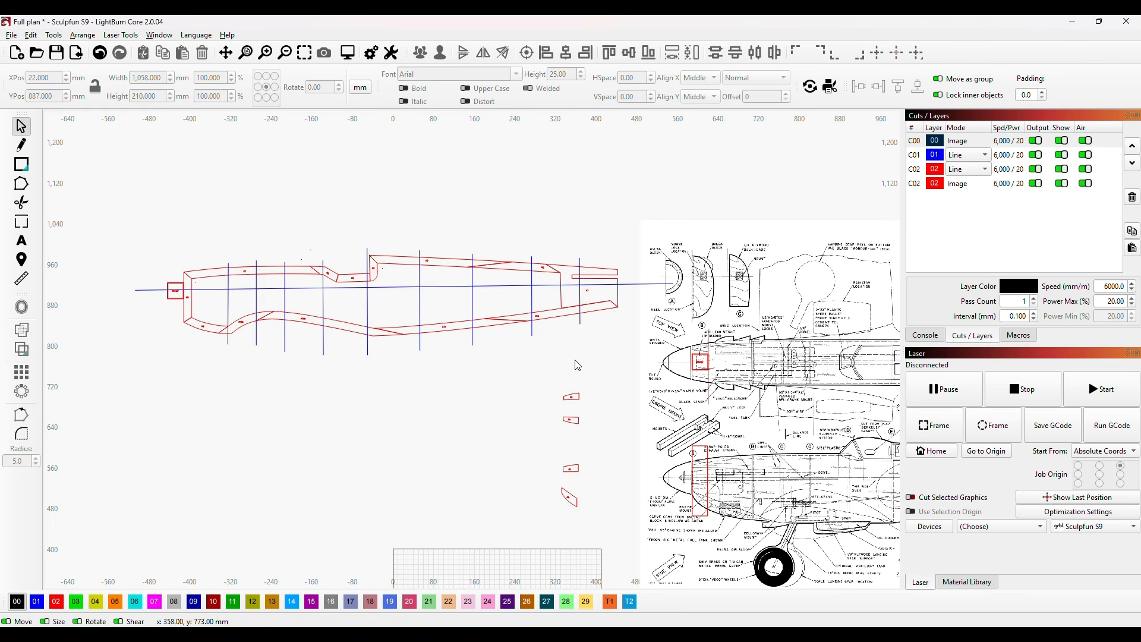
{"action": "left_click_drag", "start_coordinate": [659, 371], "coordinate": [551, 321]}
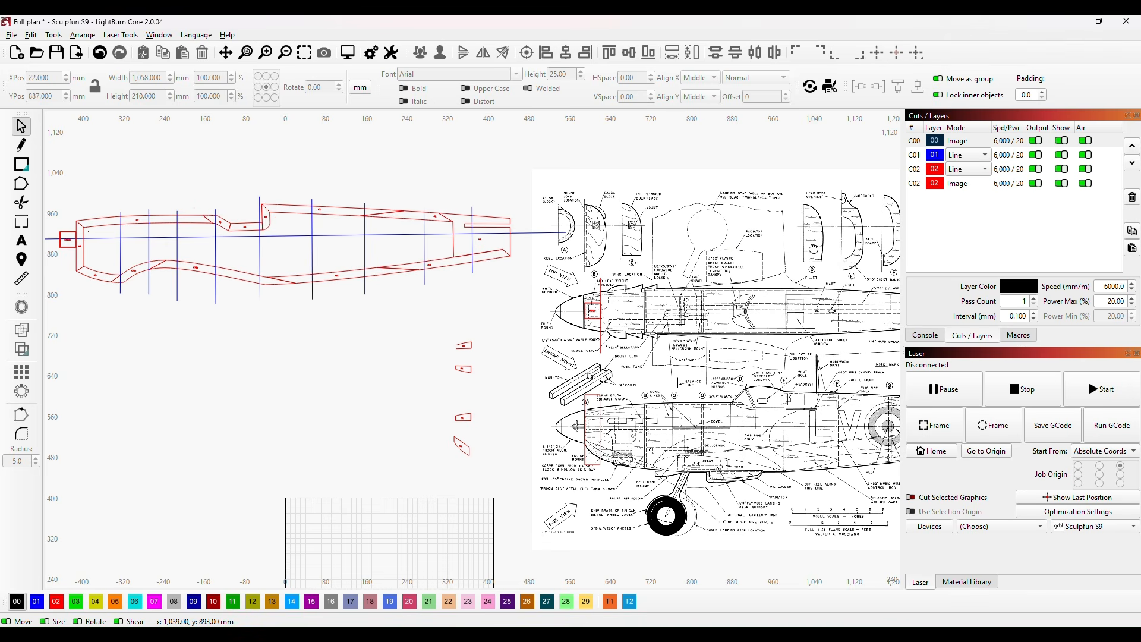
{"action": "left_click_drag", "start_coordinate": [813, 250], "coordinate": [529, 267]}
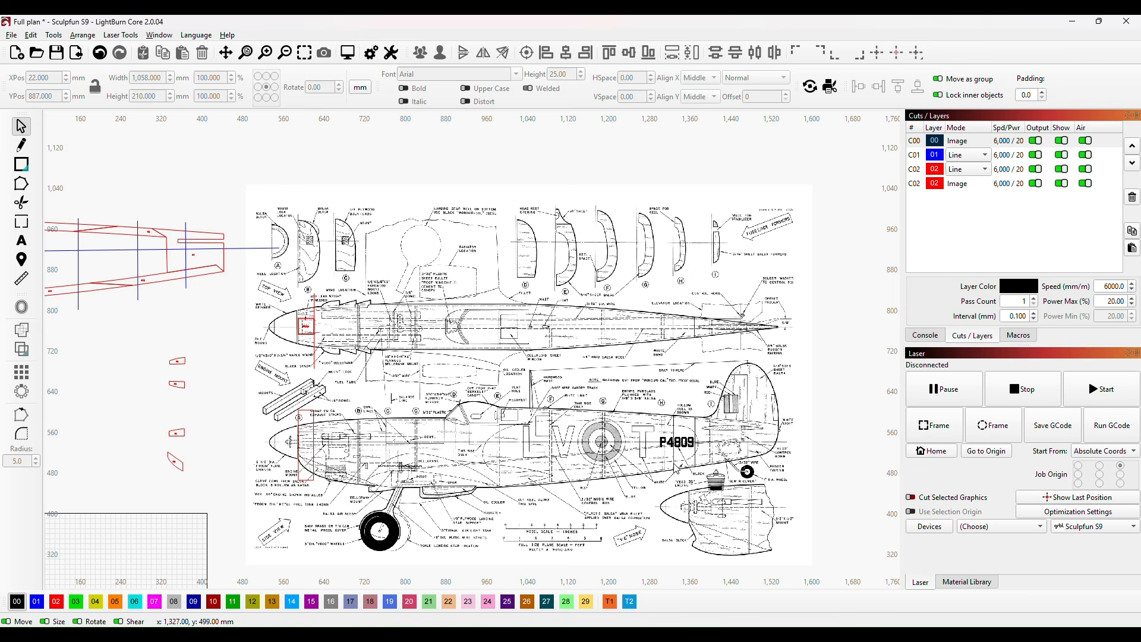
{"action": "left_click_drag", "start_coordinate": [351, 390], "coordinate": [775, 392]}
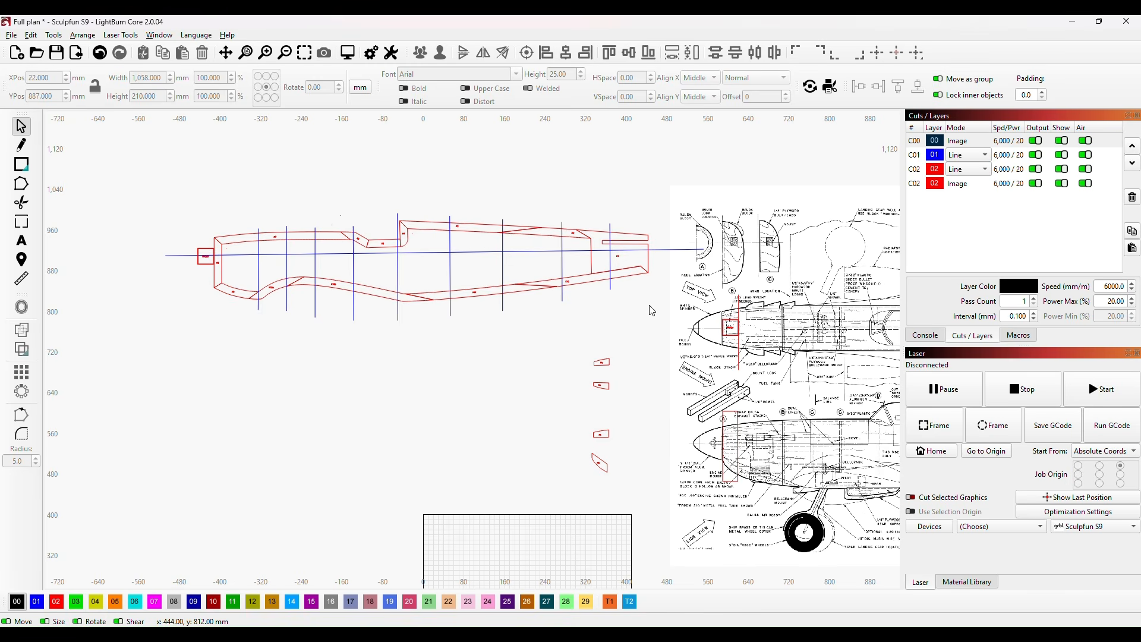
{"action": "left_click_drag", "start_coordinate": [689, 298], "coordinate": [690, 298]}
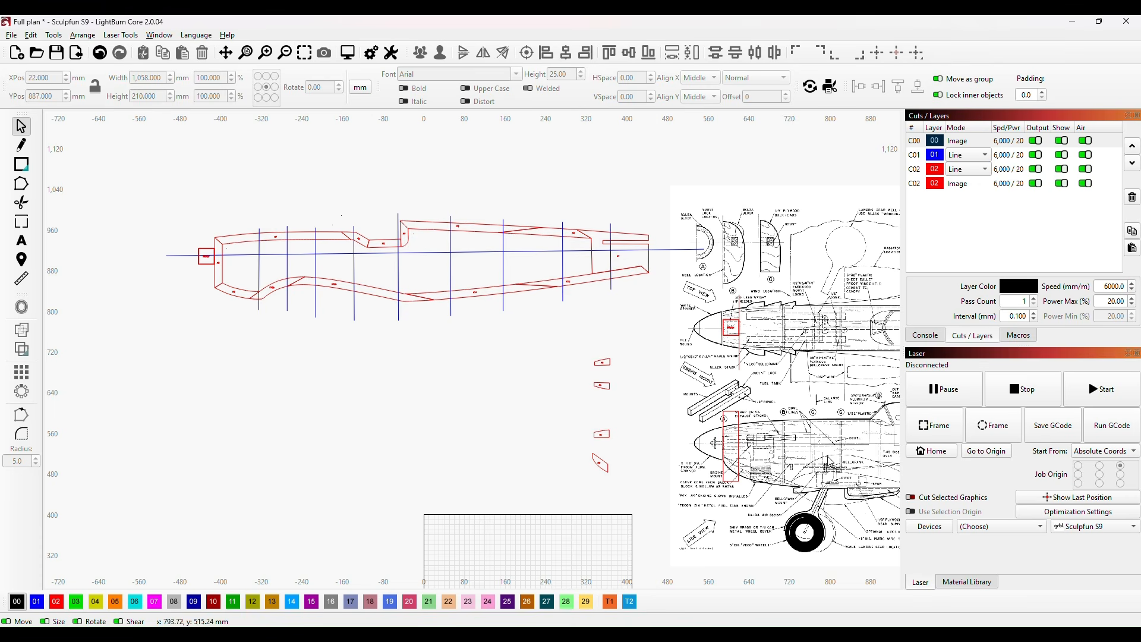
Step: Undo the last keel move and compare rear pieces K1, K2 and K12 with the side view around formers G to I
{"action": "key", "text": "ctrl+z"}
{"action": "key", "text": "ctrl+z"}
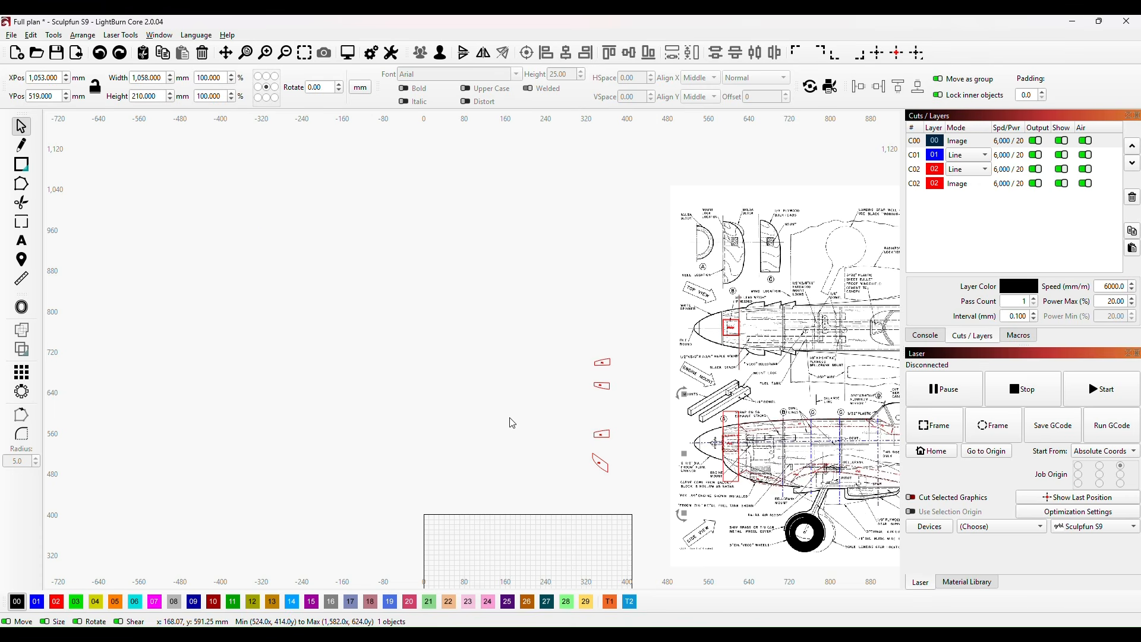
{"action": "mouse_move", "coordinate": [775, 404]}
{"action": "left_mouse_down"}
{"action": "mouse_move", "coordinate": [390, 398]}
{"action": "mouse_move", "coordinate": [308, 347]}
{"action": "mouse_move", "coordinate": [319, 284]}
{"action": "left_mouse_up"}
{"action": "scroll", "coordinate": [426, 374], "scroll_direction": "up", "scroll_amount": 1}
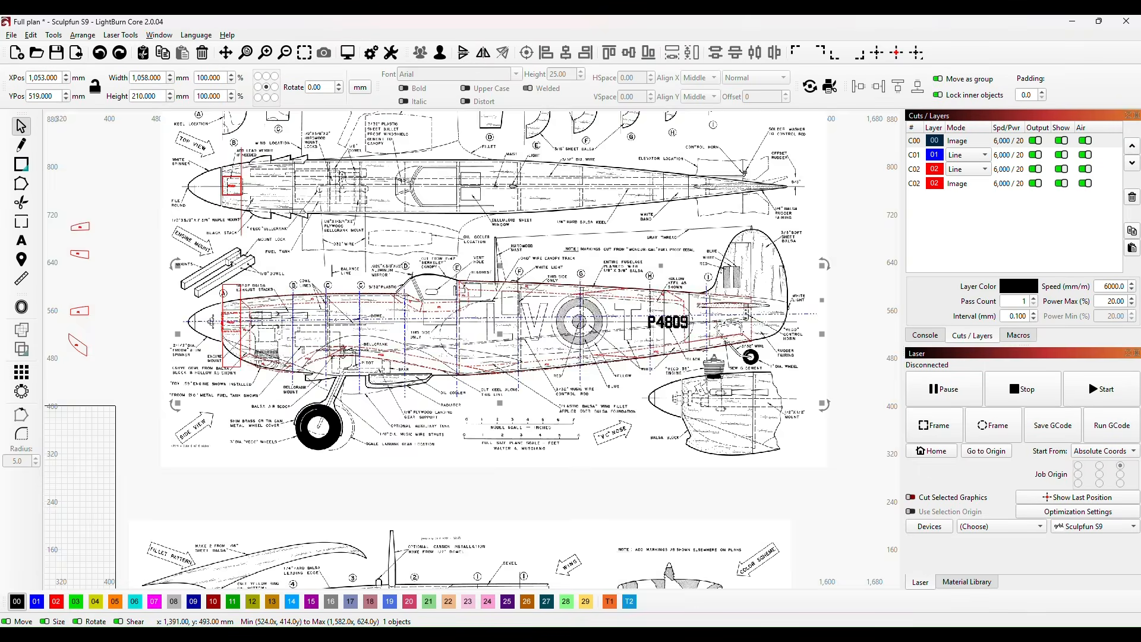
{"action": "scroll", "coordinate": [767, 315], "scroll_direction": "up", "scroll_amount": 7}
{"action": "scroll", "coordinate": [770, 314], "scroll_direction": "up", "scroll_amount": 1}
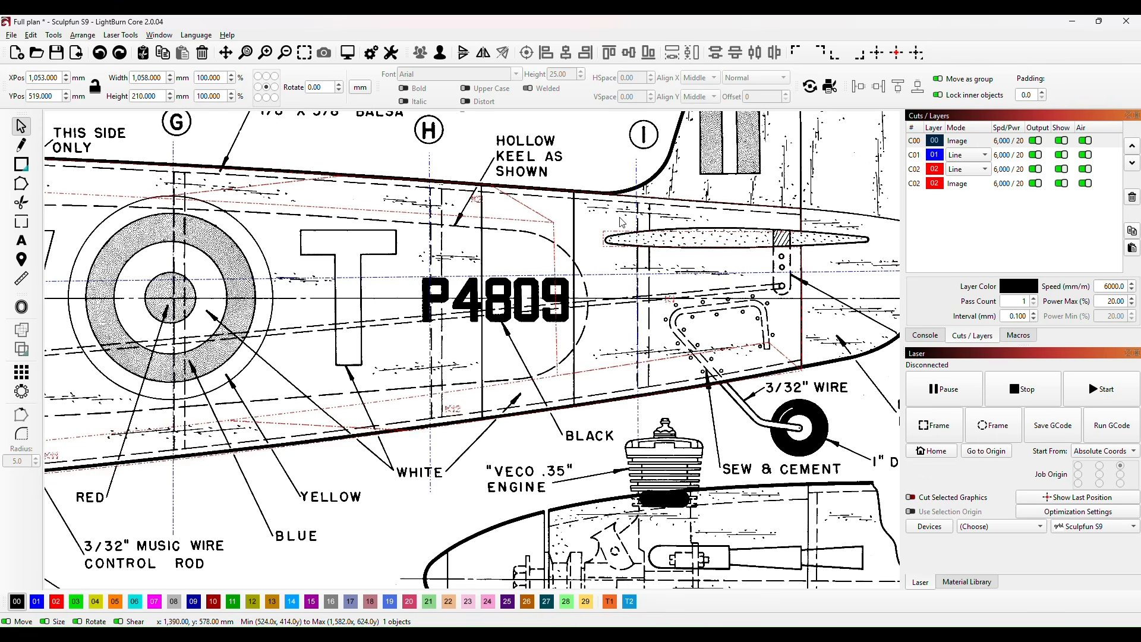
{"action": "left_click_drag", "start_coordinate": [502, 240], "coordinate": [614, 307]}
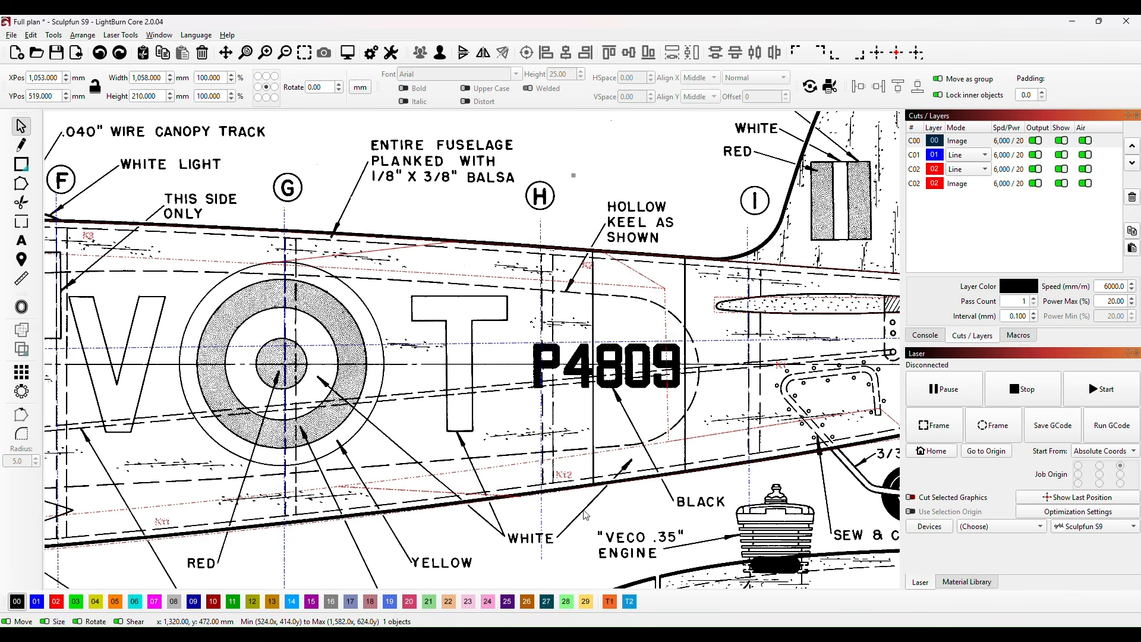
{"action": "left_click", "coordinate": [614, 522]}
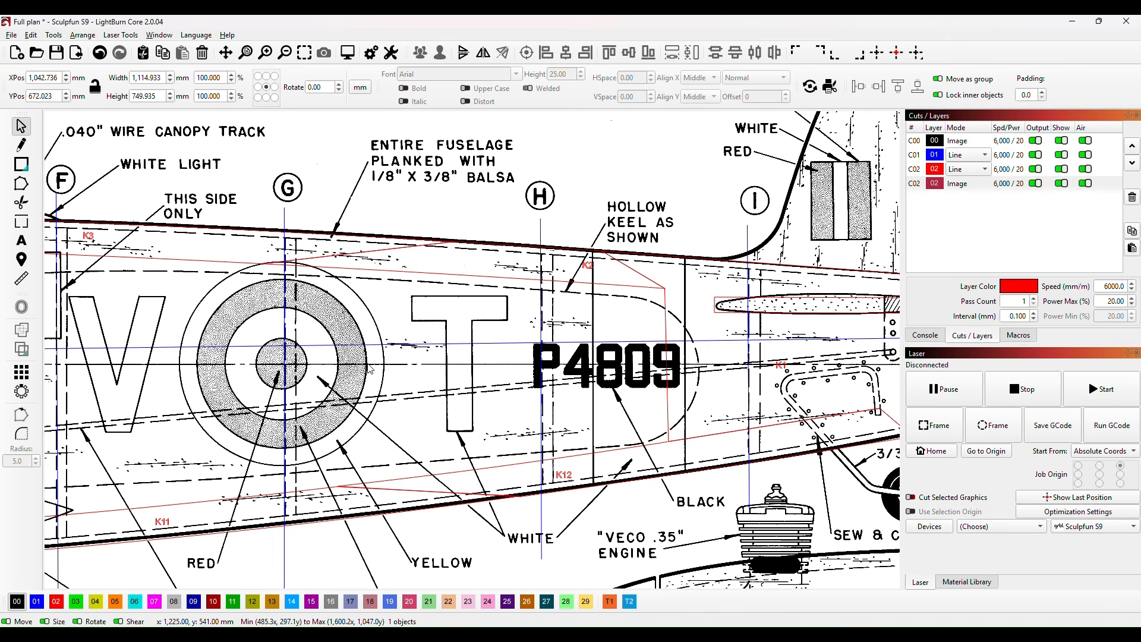
Step: Examine the keel overlay on the full side view, the two Ns pieces and the nose in the top view
{"action": "scroll", "coordinate": [336, 326], "scroll_direction": "down", "scroll_amount": 5}
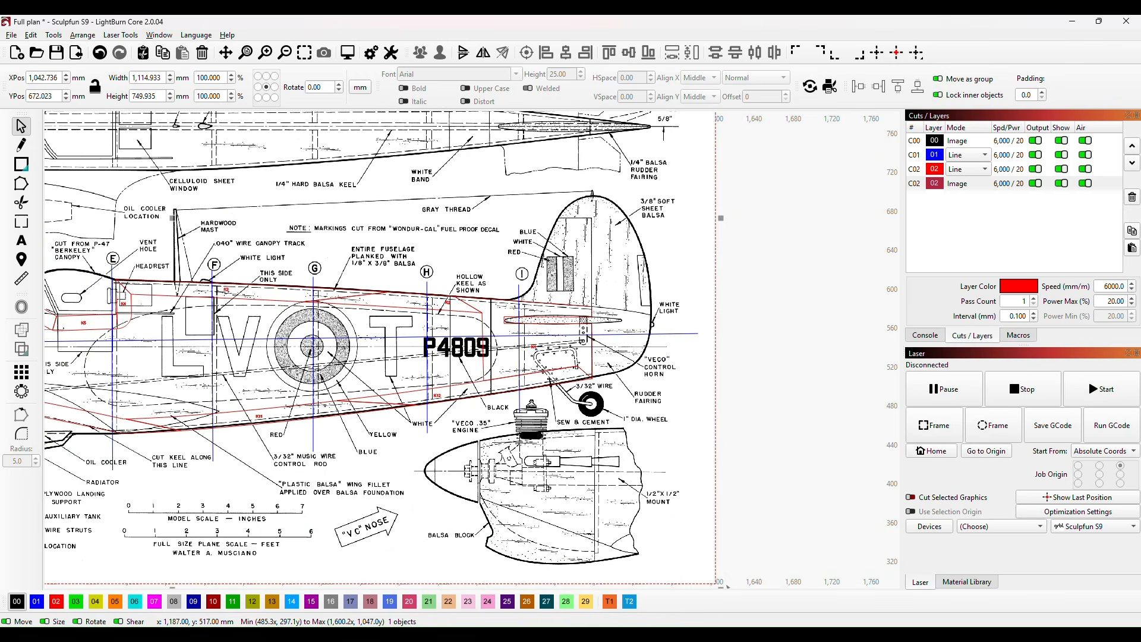
{"action": "scroll", "coordinate": [300, 390], "scroll_direction": "down", "scroll_amount": 4}
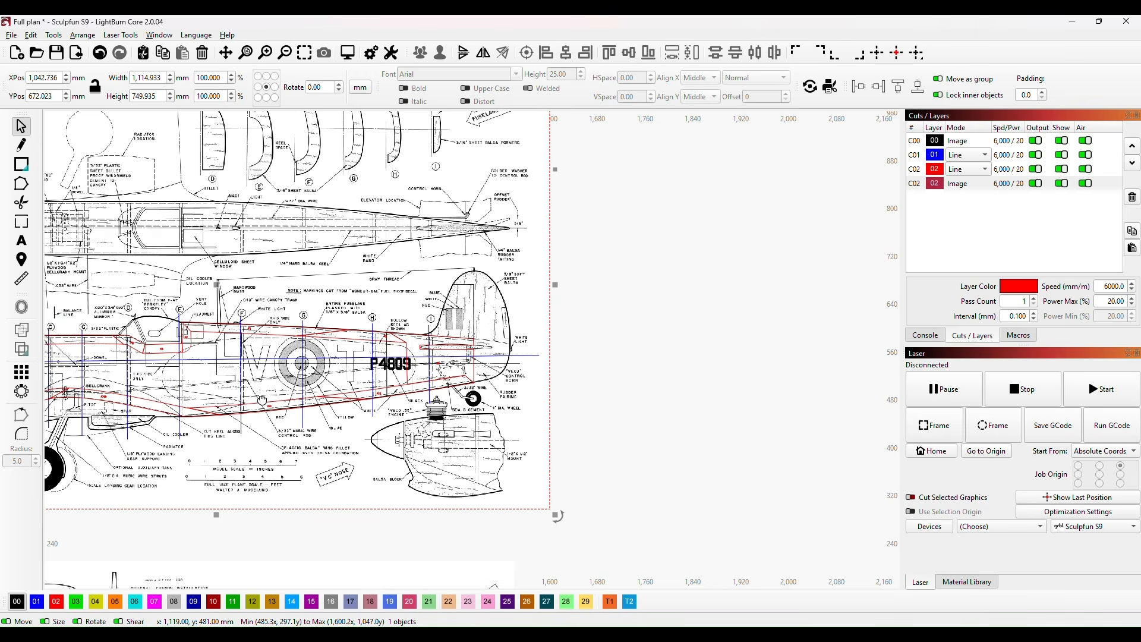
{"action": "scroll", "coordinate": [418, 424], "scroll_direction": "down", "scroll_amount": 1}
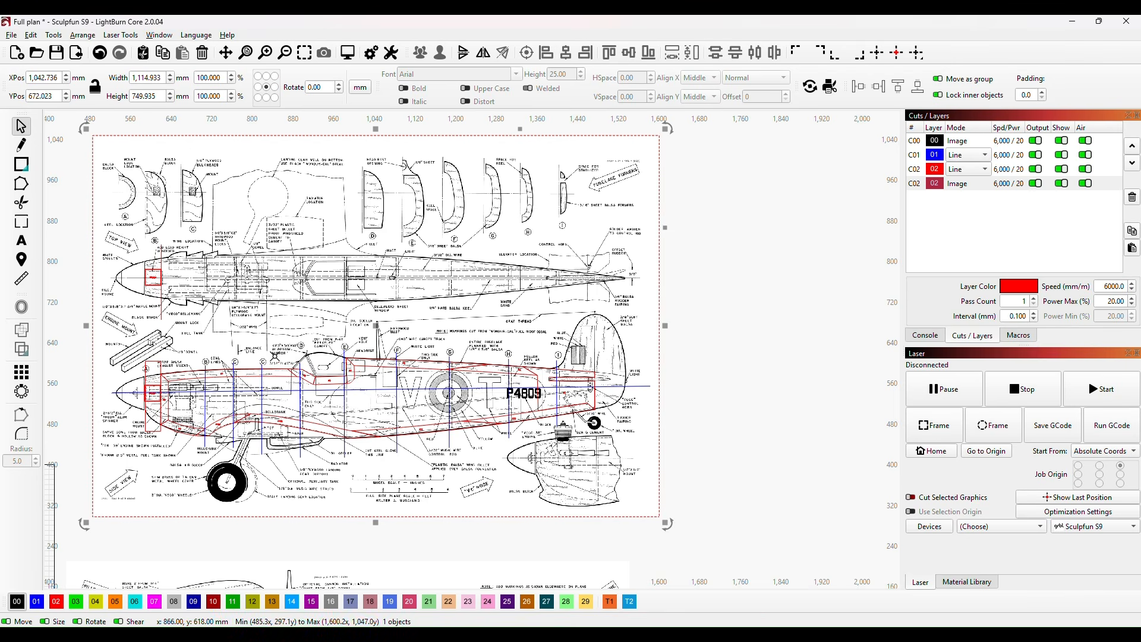
{"action": "scroll", "coordinate": [232, 321], "scroll_direction": "down", "scroll_amount": 2}
{"action": "left_click_drag", "start_coordinate": [248, 339], "coordinate": [536, 435]}
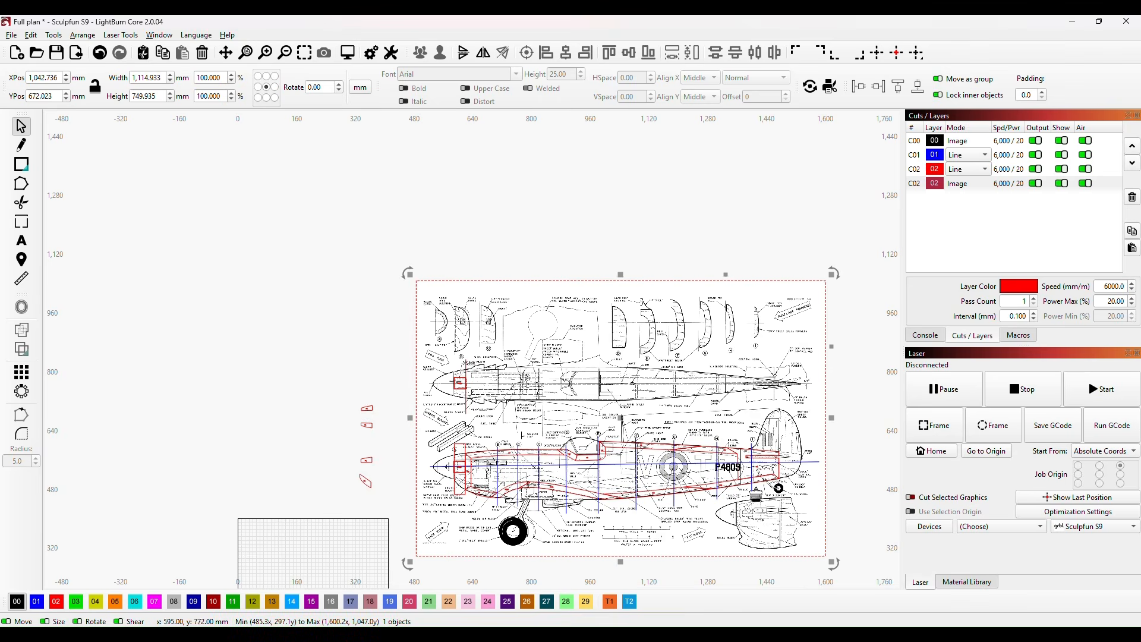
{"action": "scroll", "coordinate": [383, 453], "scroll_direction": "up", "scroll_amount": 5}
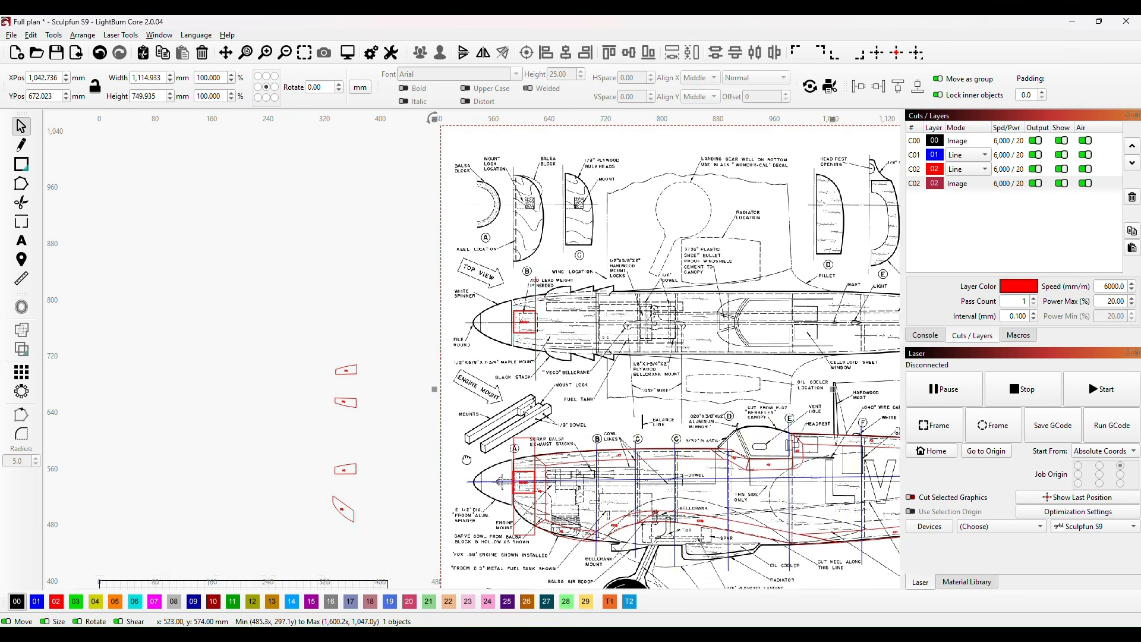
{"action": "scroll", "coordinate": [312, 382], "scroll_direction": "up", "scroll_amount": 4}
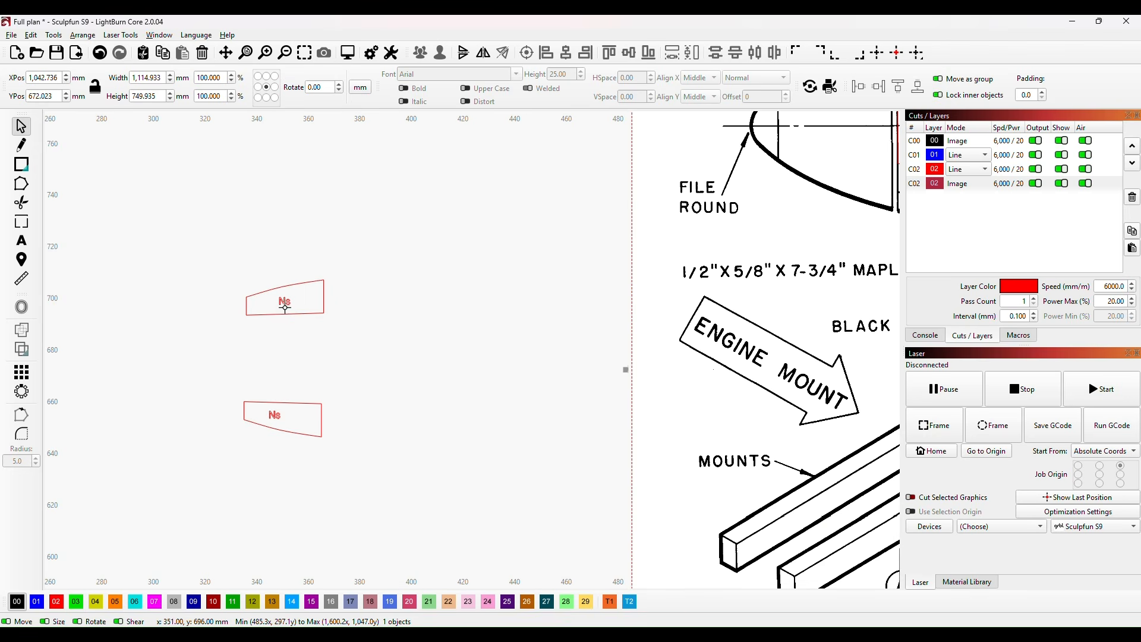
{"action": "scroll", "coordinate": [283, 301], "scroll_direction": "up", "scroll_amount": 2}
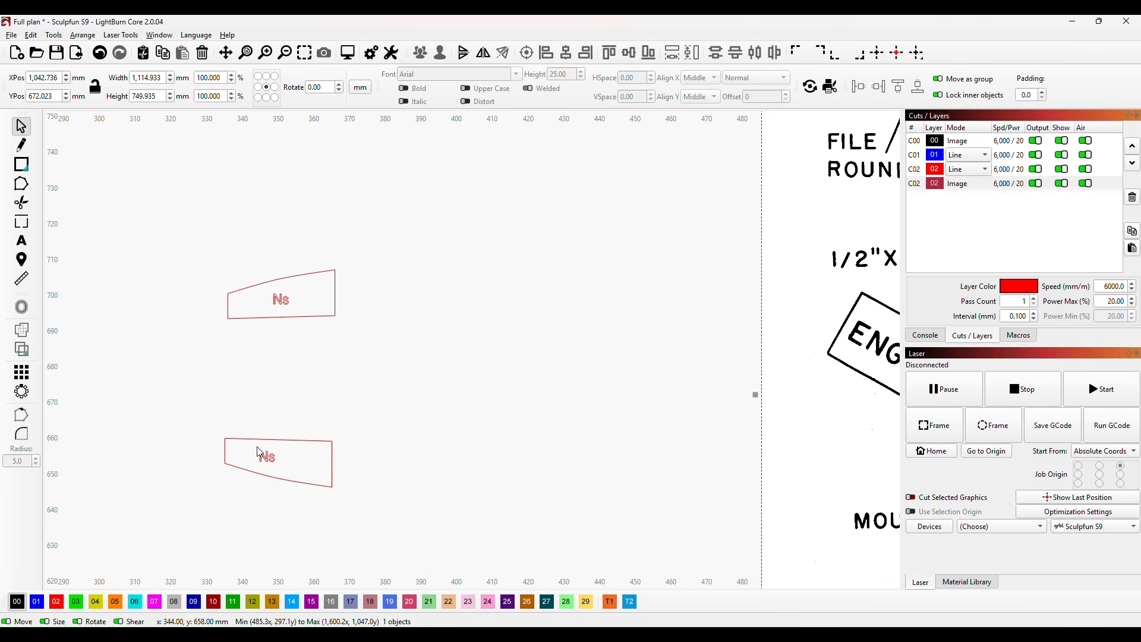
{"action": "scroll", "coordinate": [615, 399], "scroll_direction": "down", "scroll_amount": 2}
{"action": "scroll", "coordinate": [612, 395], "scroll_direction": "down", "scroll_amount": 3}
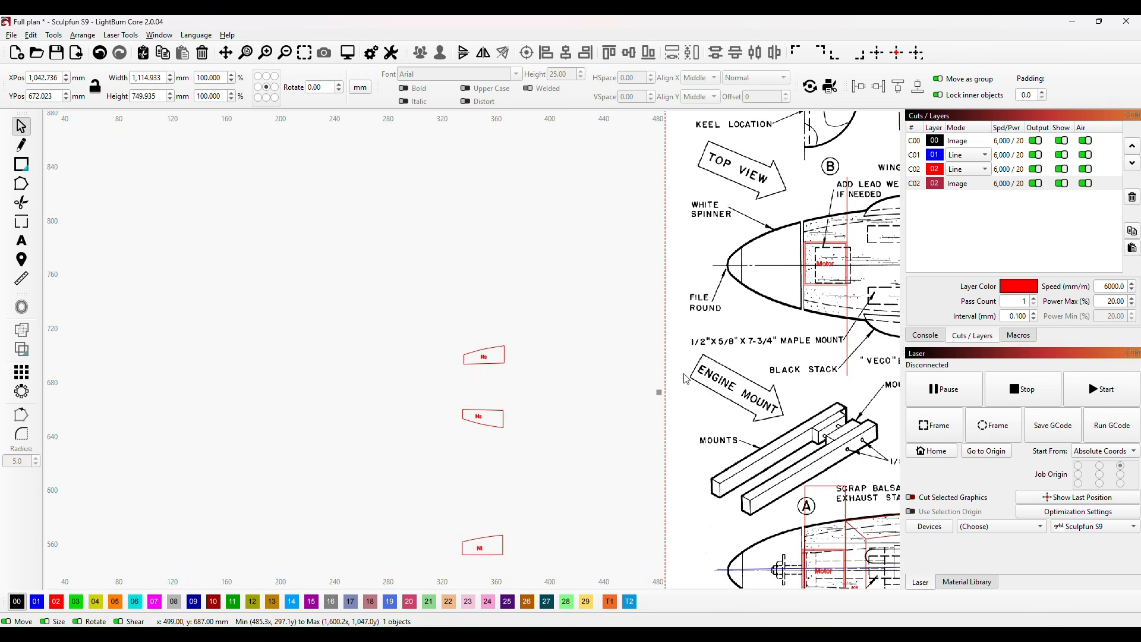
{"action": "left_click_drag", "start_coordinate": [811, 234], "coordinate": [557, 329]}
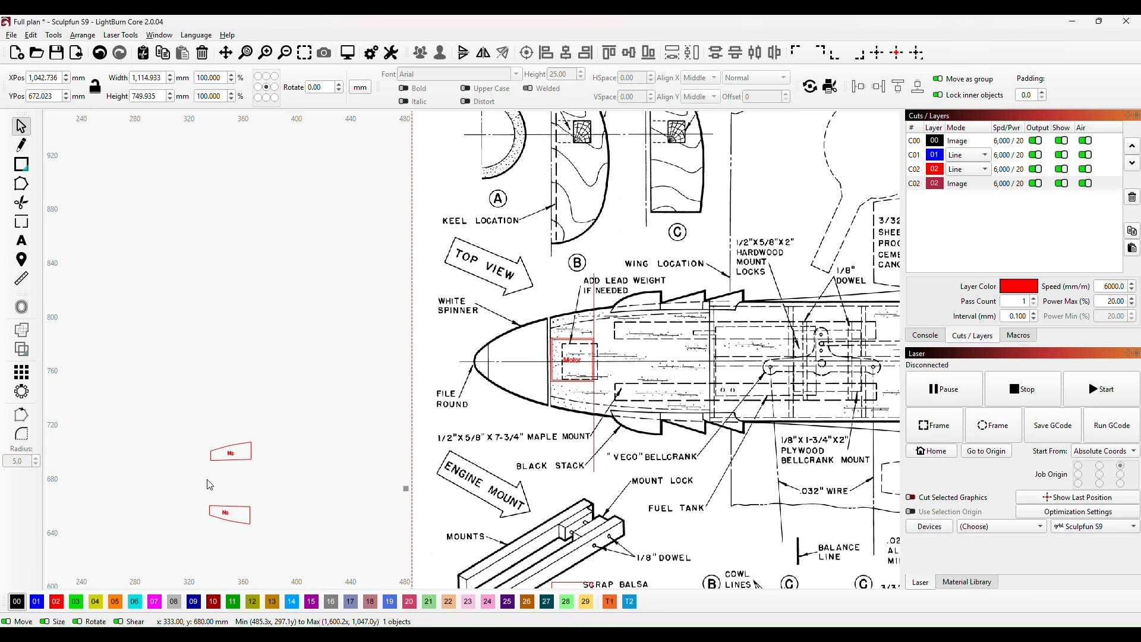
Step: Try the upper Ns piece against the Motor block in the top view, and return it beside the plan
{"action": "left_click", "coordinate": [231, 452]}
{"action": "left_click_drag", "start_coordinate": [231, 453], "coordinate": [575, 325]}
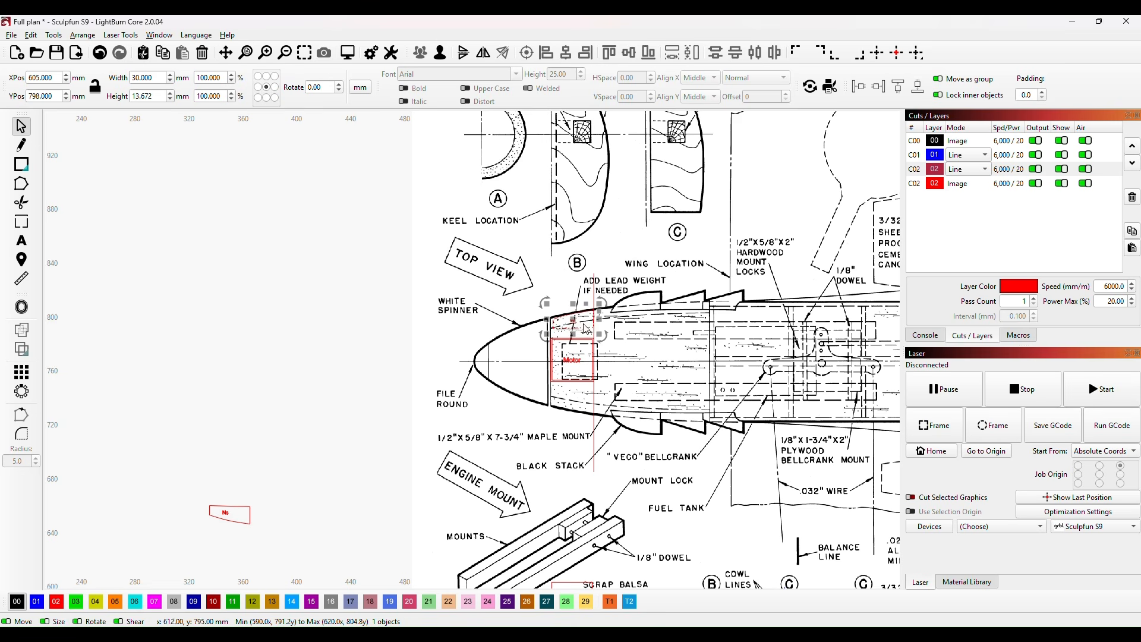
{"action": "left_click_drag", "start_coordinate": [576, 321], "coordinate": [232, 469]}
{"action": "scroll", "coordinate": [302, 471], "scroll_direction": "down", "scroll_amount": 3}
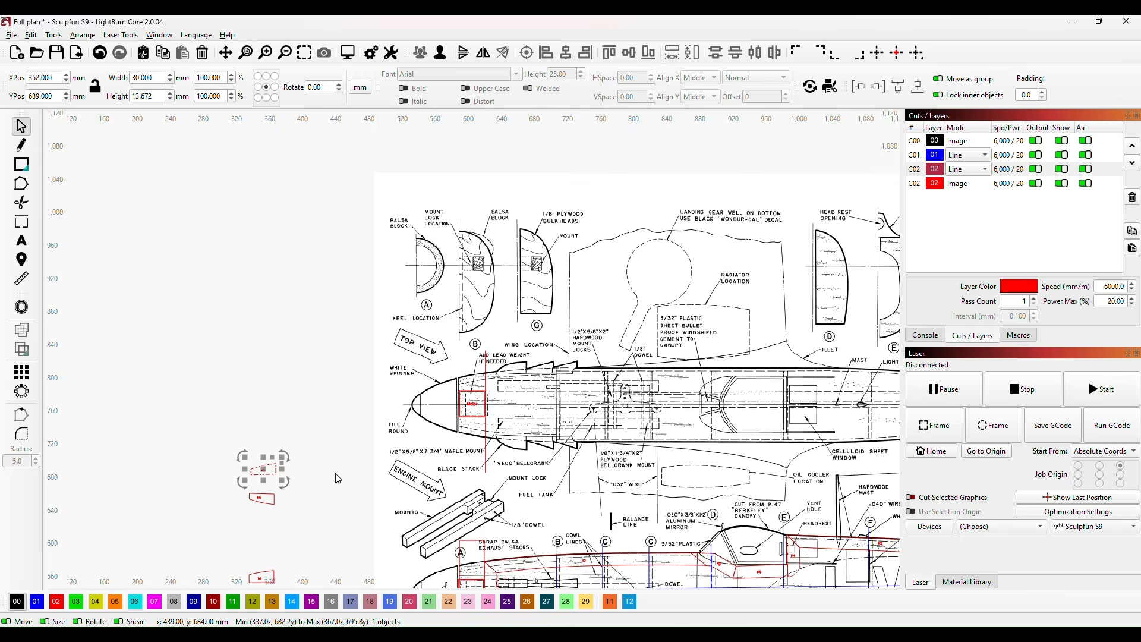
{"action": "left_click", "coordinate": [319, 531]}
{"action": "scroll", "coordinate": [348, 495], "scroll_direction": "up", "scroll_amount": 10}
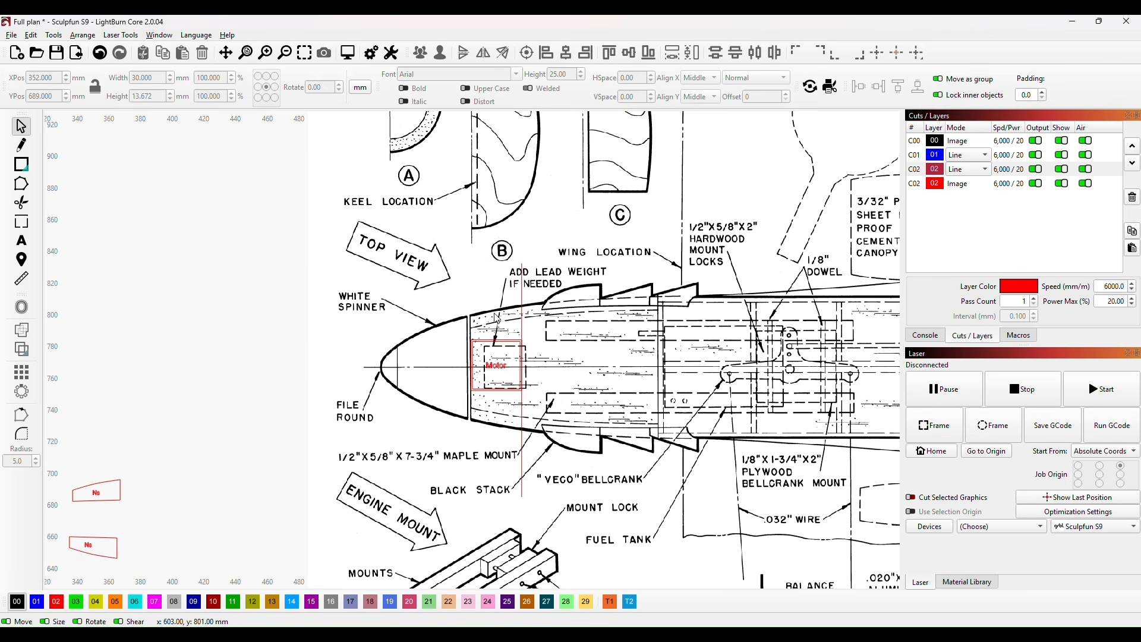
Step: Move the grouped keel outline off the plan's side view into the empty area above the work area grid
{"action": "scroll", "coordinate": [497, 328], "scroll_direction": "down", "scroll_amount": 5}
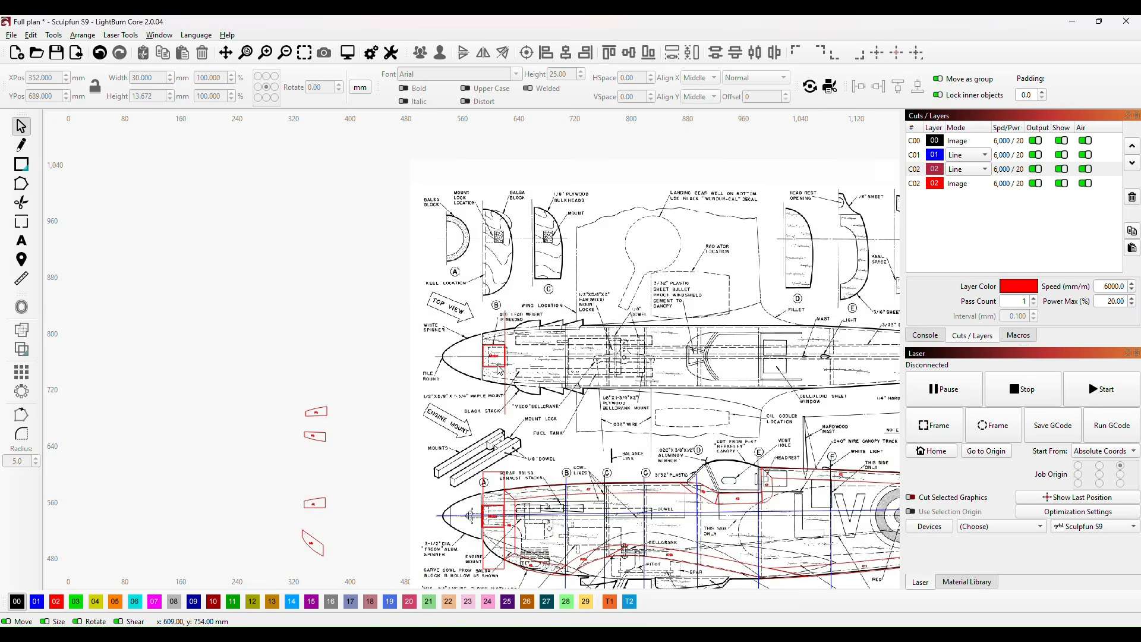
{"action": "scroll", "coordinate": [655, 339], "scroll_direction": "down", "scroll_amount": 3}
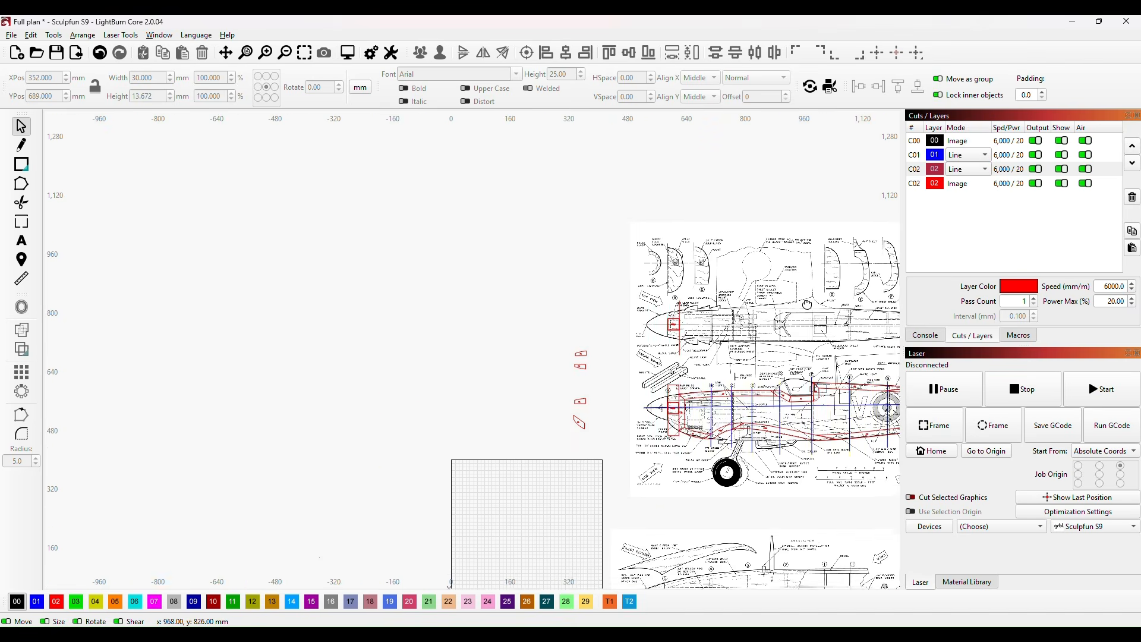
{"action": "left_click_drag", "start_coordinate": [730, 312], "coordinate": [675, 327]}
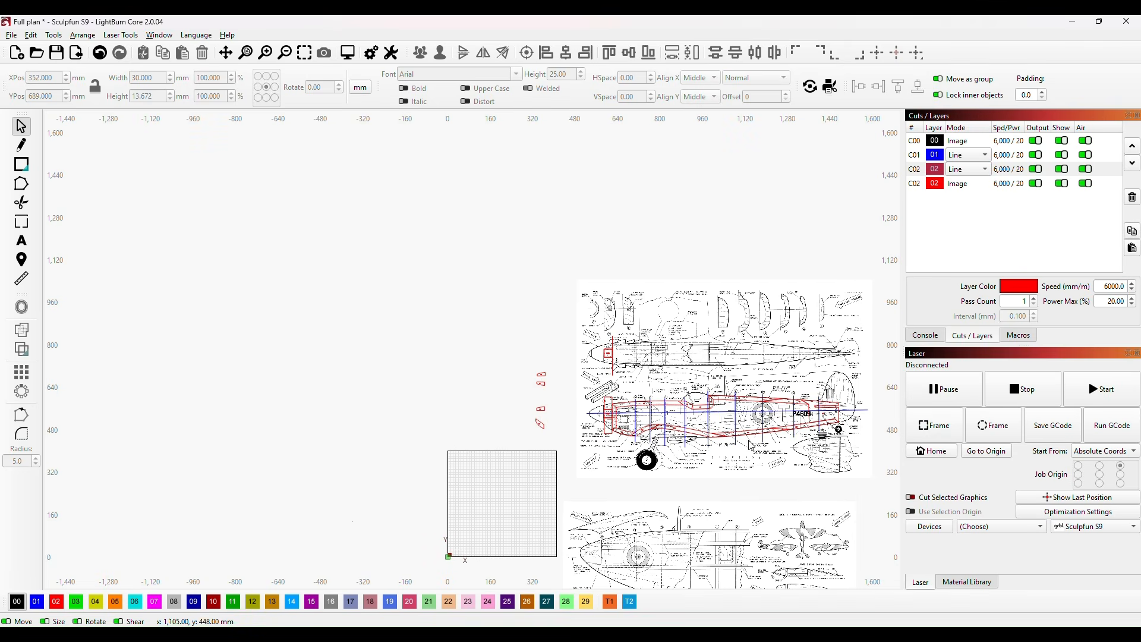
{"action": "left_click", "coordinate": [719, 411]}
{"action": "left_click_drag", "start_coordinate": [727, 419], "coordinate": [437, 344]}
{"action": "left_click", "coordinate": [482, 392]}
Step: Examine the former sections A, B and C and the nose area of the plan's top view
{"action": "scroll", "coordinate": [635, 345], "scroll_direction": "up", "scroll_amount": 2}
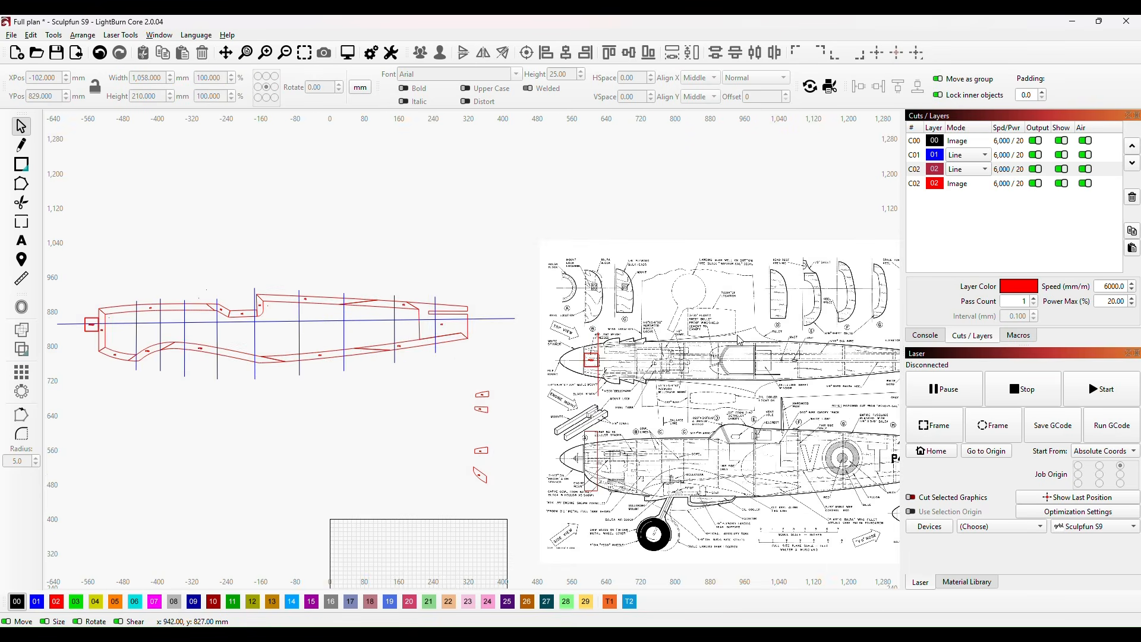
{"action": "scroll", "coordinate": [736, 335], "scroll_direction": "up", "scroll_amount": 2}
{"action": "left_click_drag", "start_coordinate": [768, 334], "coordinate": [529, 343]}
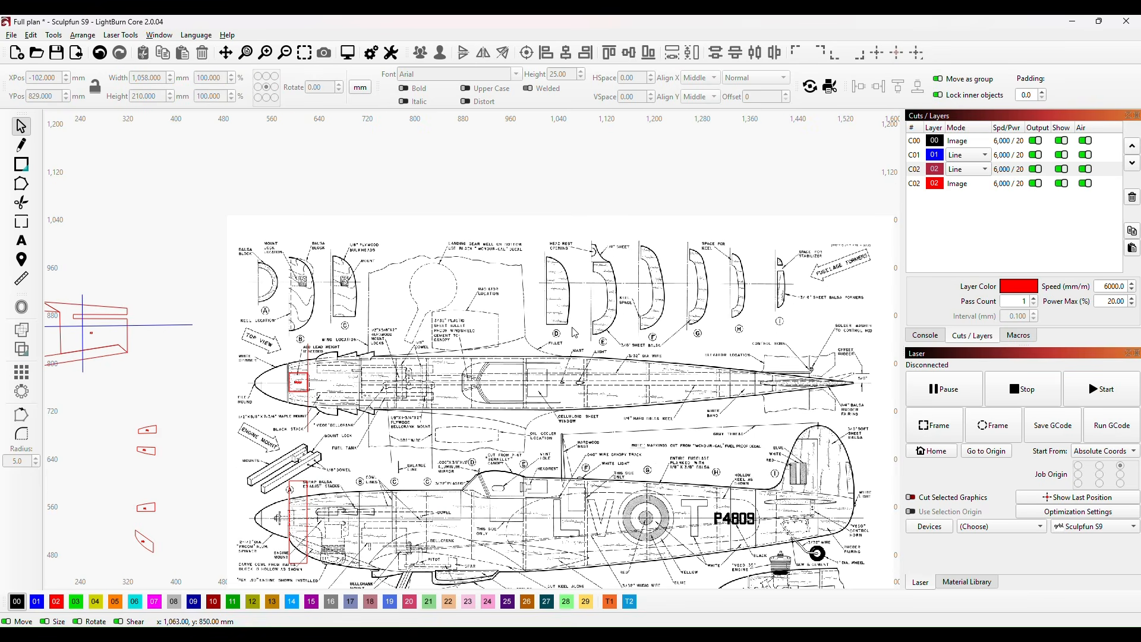
{"action": "left_click_drag", "start_coordinate": [377, 362], "coordinate": [525, 364]}
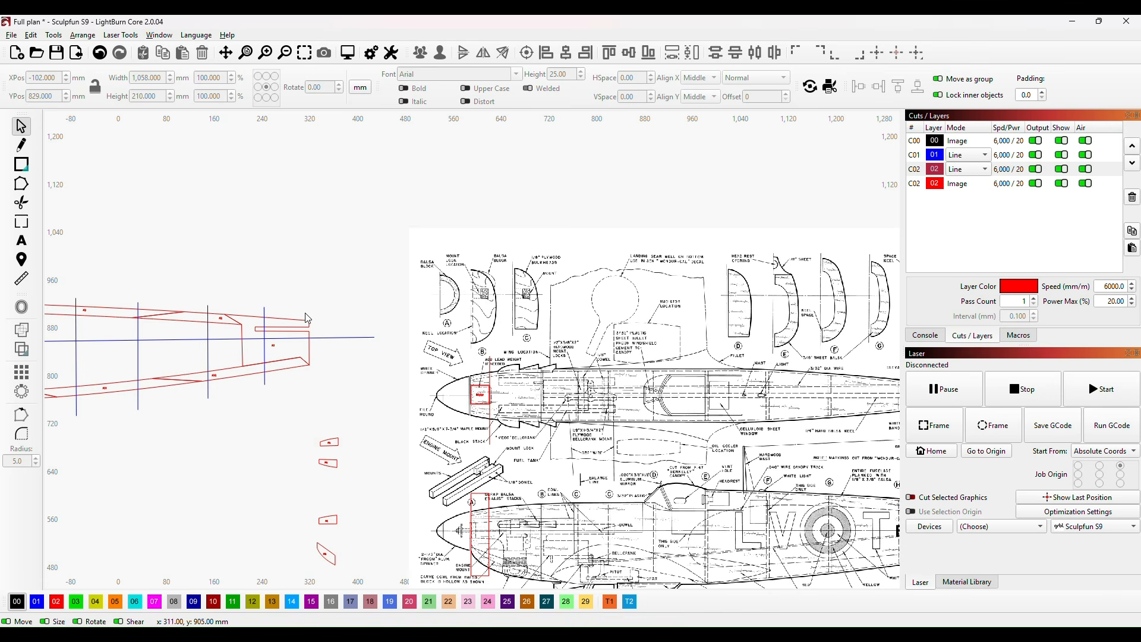
{"action": "scroll", "coordinate": [509, 302], "scroll_direction": "up", "scroll_amount": 3}
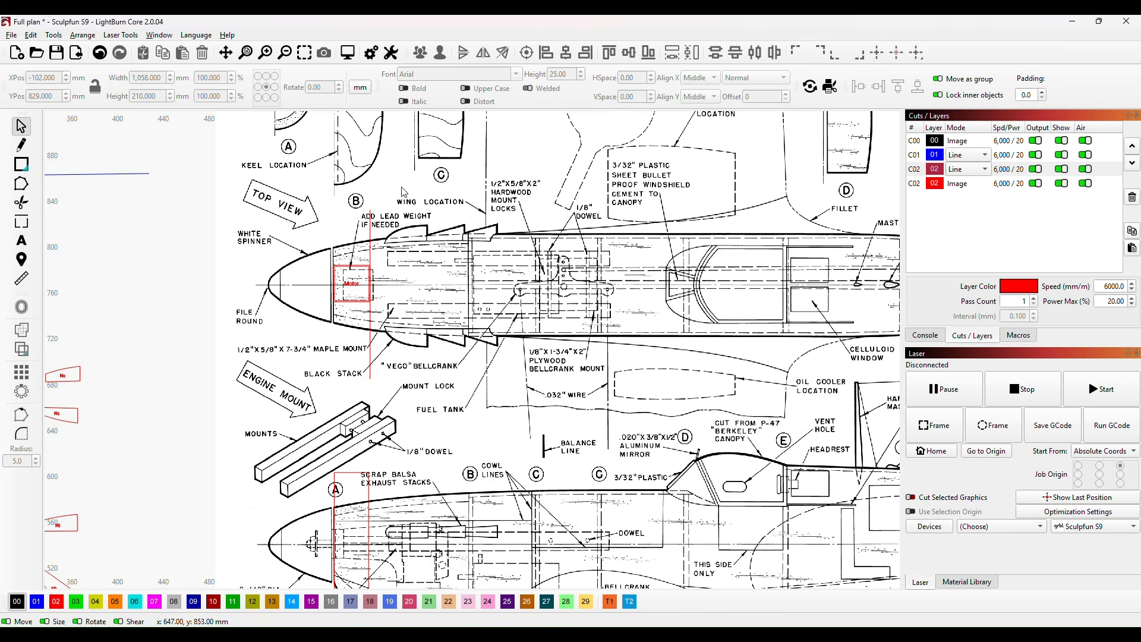
{"action": "left_click_drag", "start_coordinate": [402, 193], "coordinate": [429, 345]}
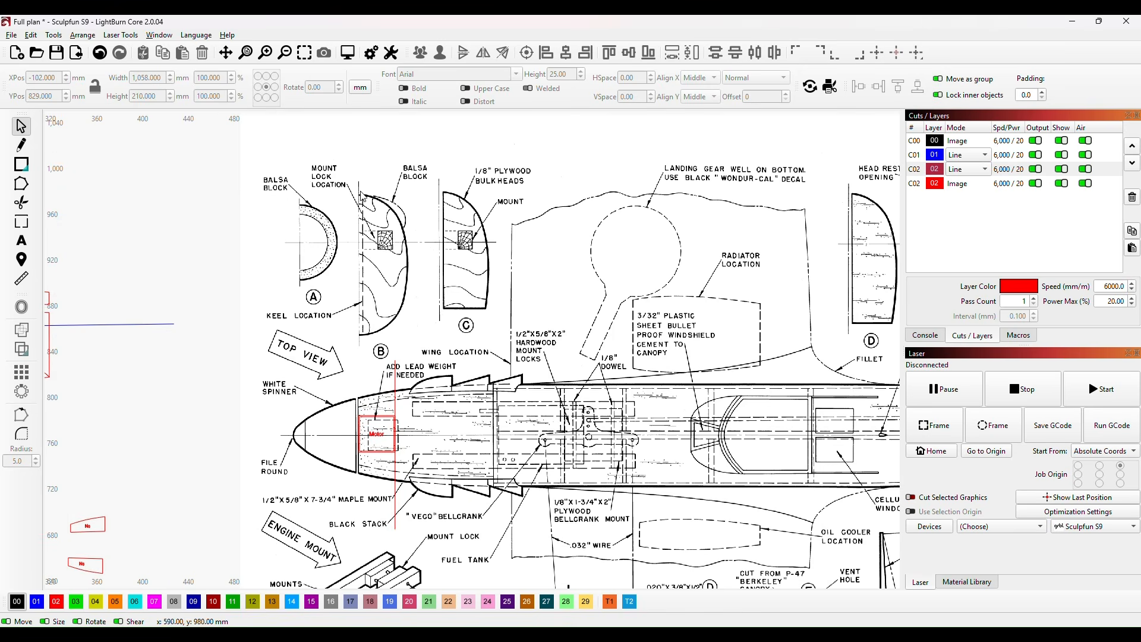
Step: Trace former B's half outline on the plan as a closed polyline from the upper centreline around the curved edge and back
{"action": "scroll", "coordinate": [359, 278], "scroll_direction": "up", "scroll_amount": 3}
{"action": "left_click_drag", "start_coordinate": [410, 217], "coordinate": [412, 302]}
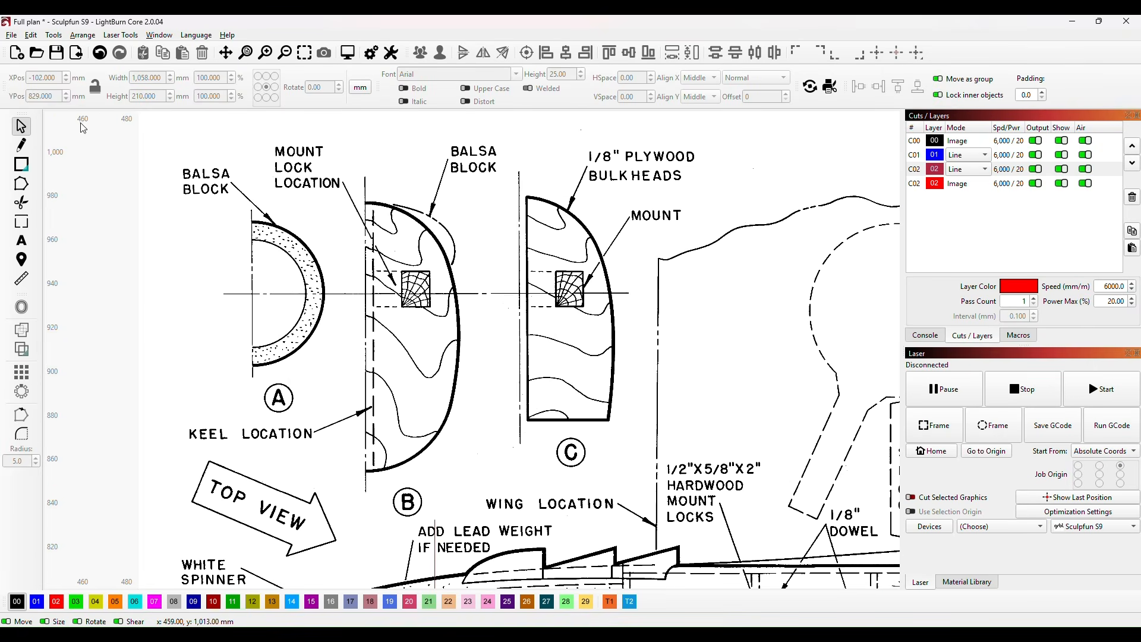
{"action": "left_click", "coordinate": [22, 146]}
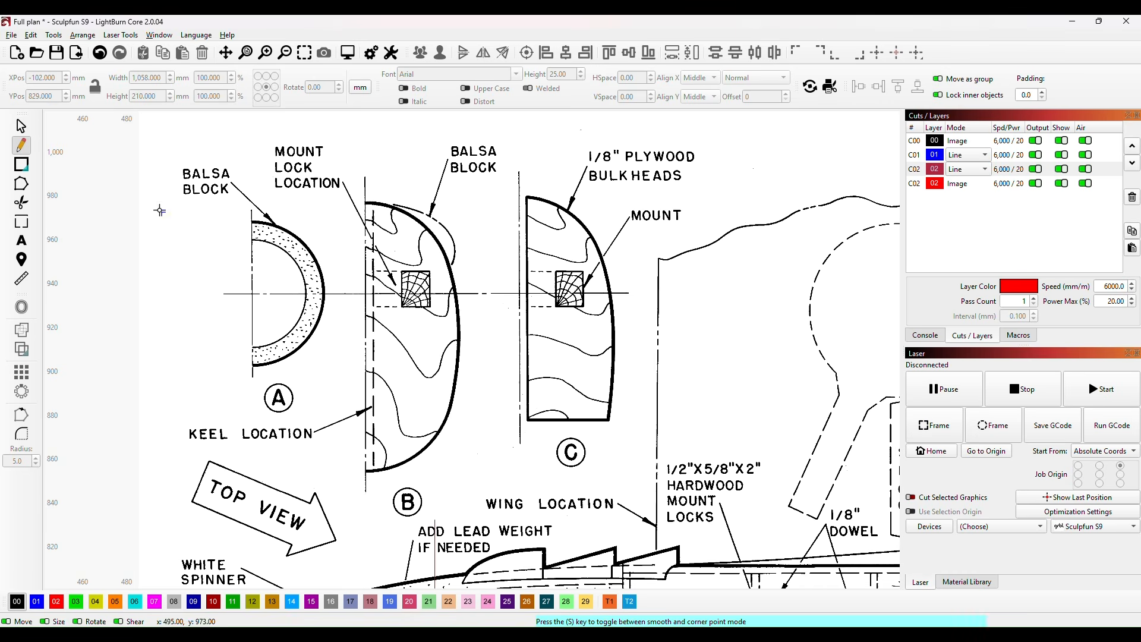
{"action": "left_click", "coordinate": [366, 201]}
{"action": "left_click", "coordinate": [371, 203]}
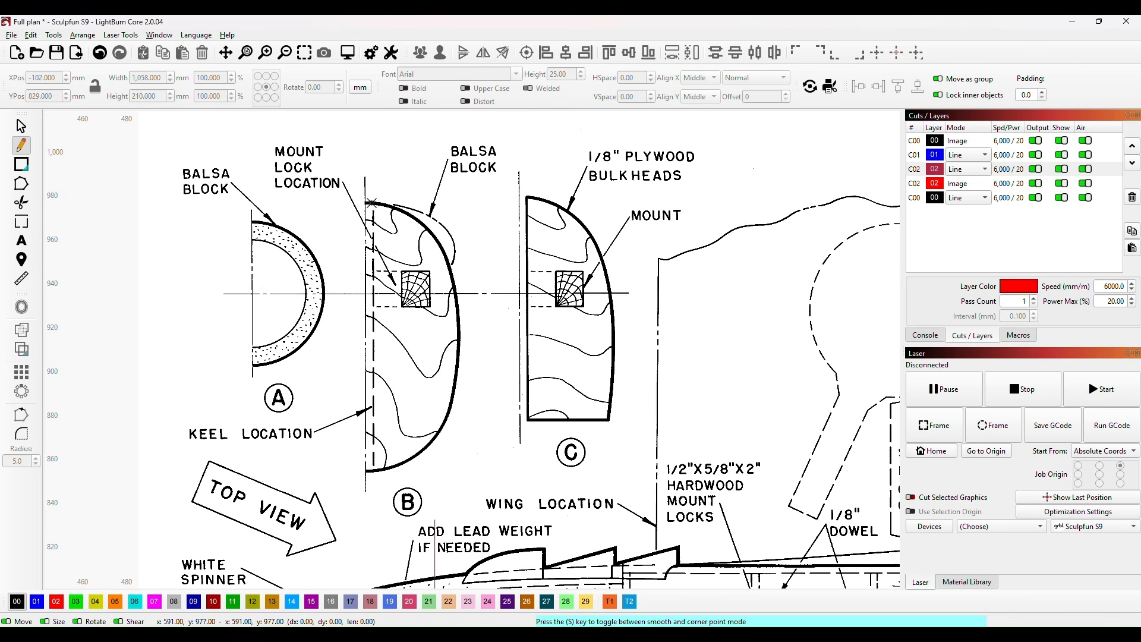
{"action": "left_click", "coordinate": [425, 226]}
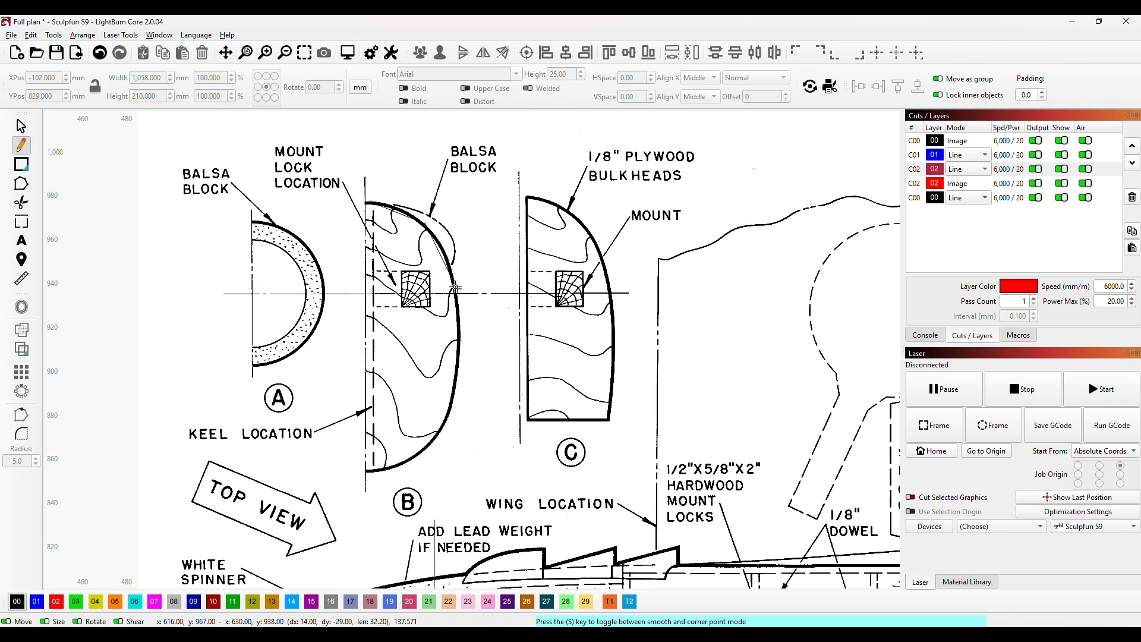
{"action": "left_click", "coordinate": [455, 287]}
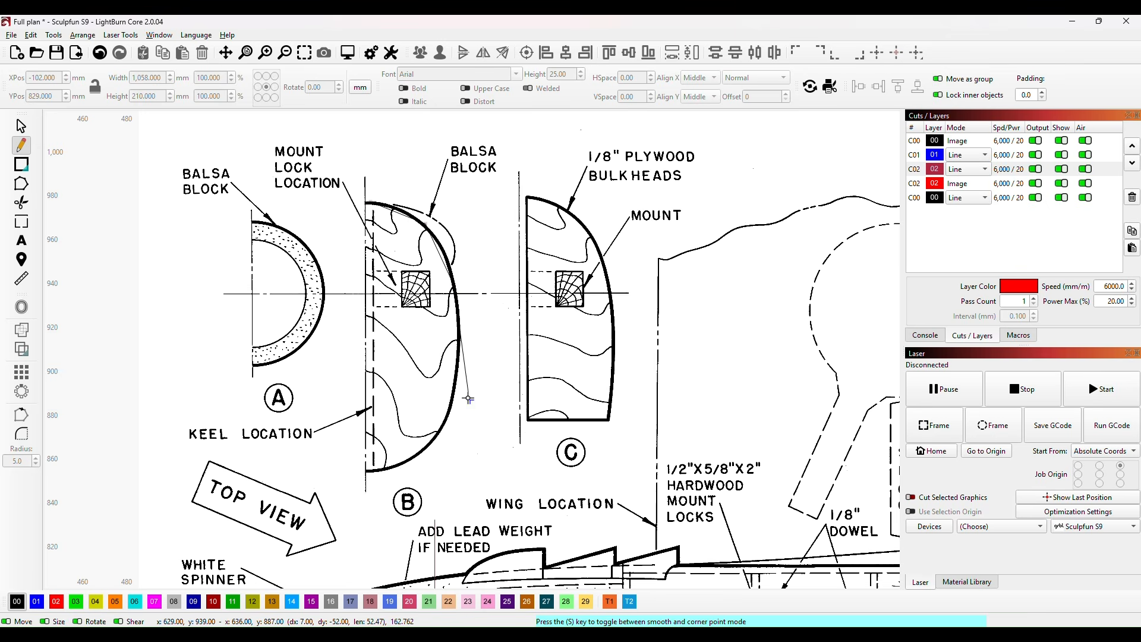
{"action": "left_click", "coordinate": [462, 347]}
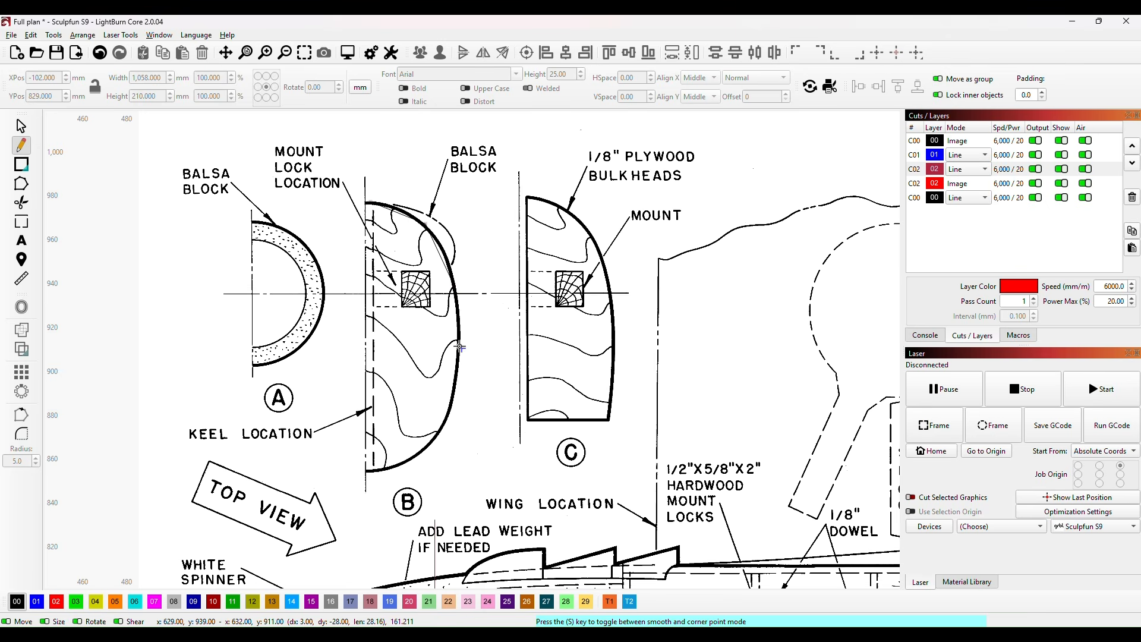
{"action": "left_click", "coordinate": [447, 413]}
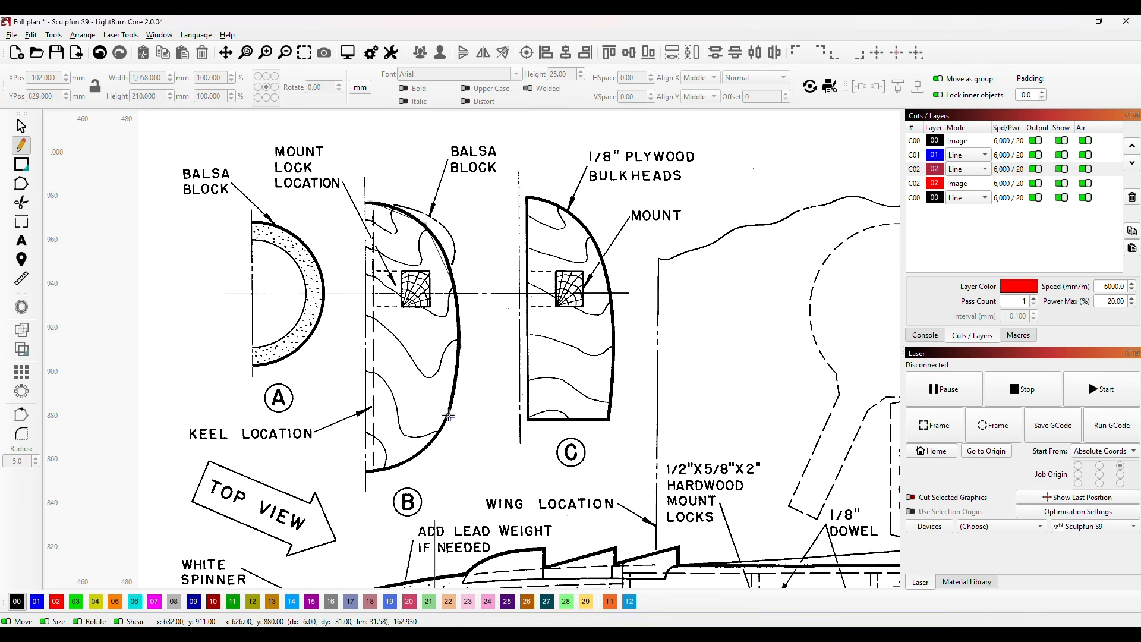
{"action": "left_click", "coordinate": [417, 455]}
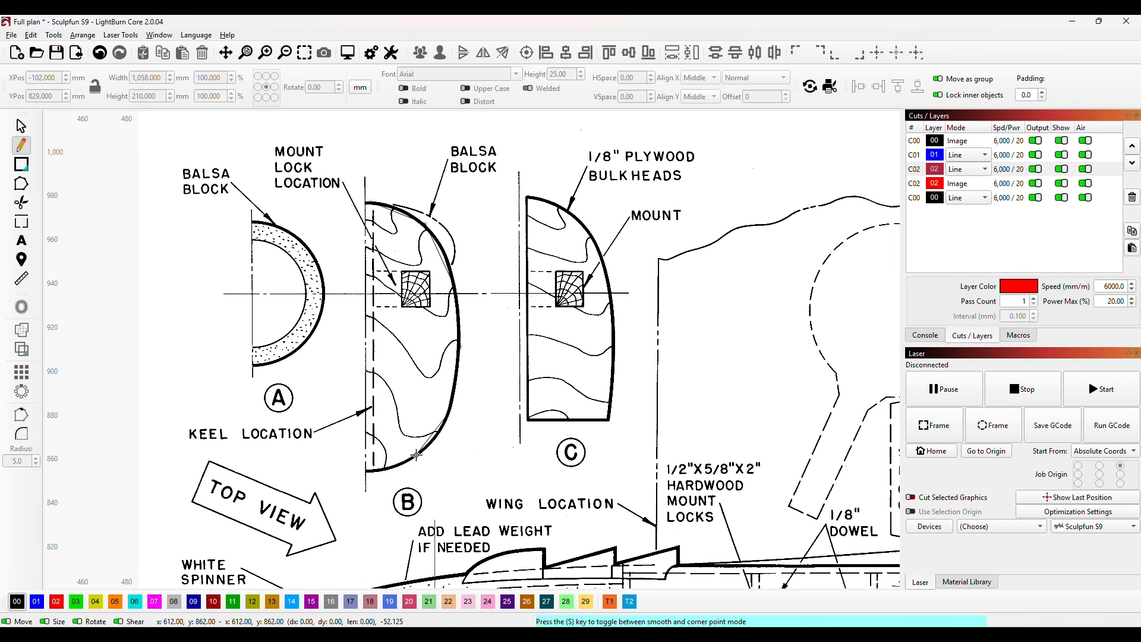
{"action": "left_click", "coordinate": [384, 470]}
{"action": "left_click", "coordinate": [366, 472]}
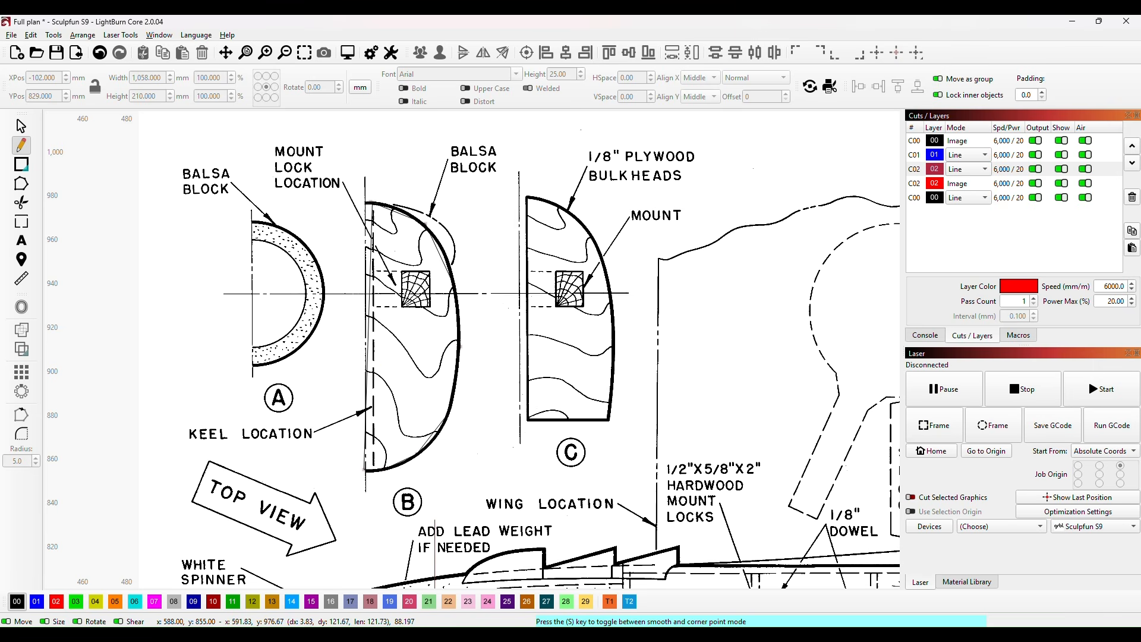
{"action": "left_click", "coordinate": [373, 202]}
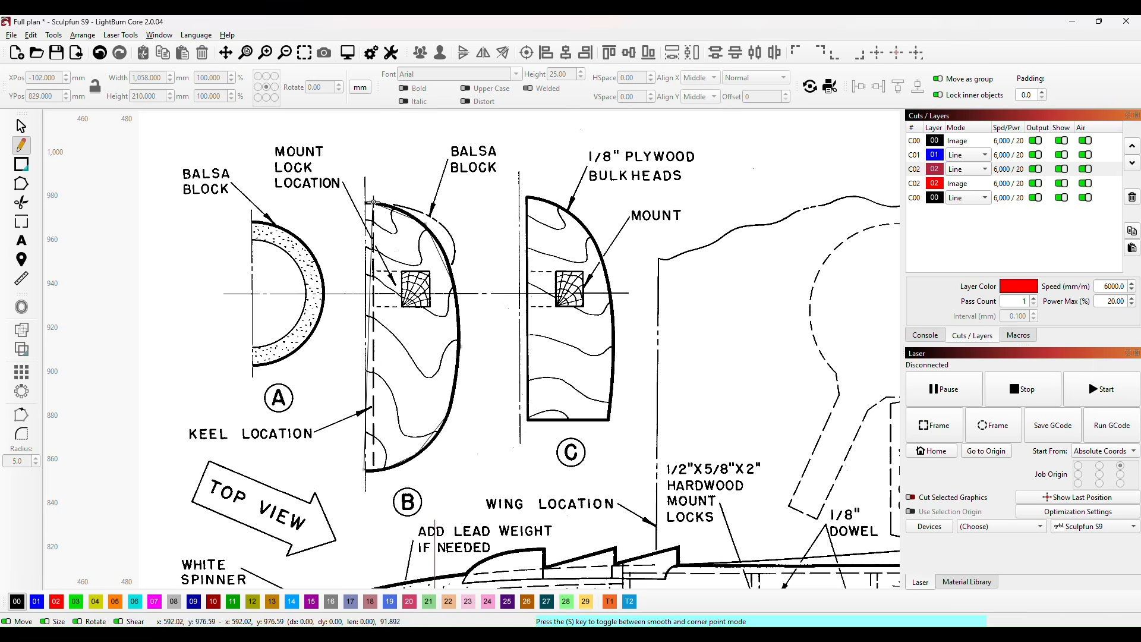
{"action": "key", "text": "Escape"}
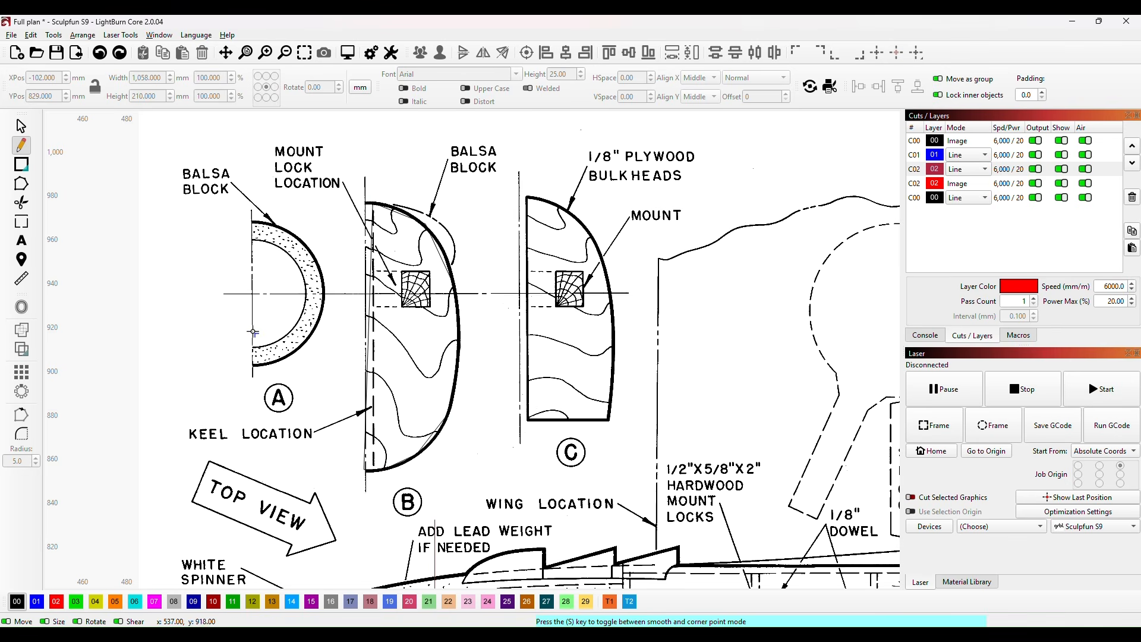
Step: Assign the traced former B outline to the red line layer 02
{"action": "left_click", "coordinate": [20, 126]}
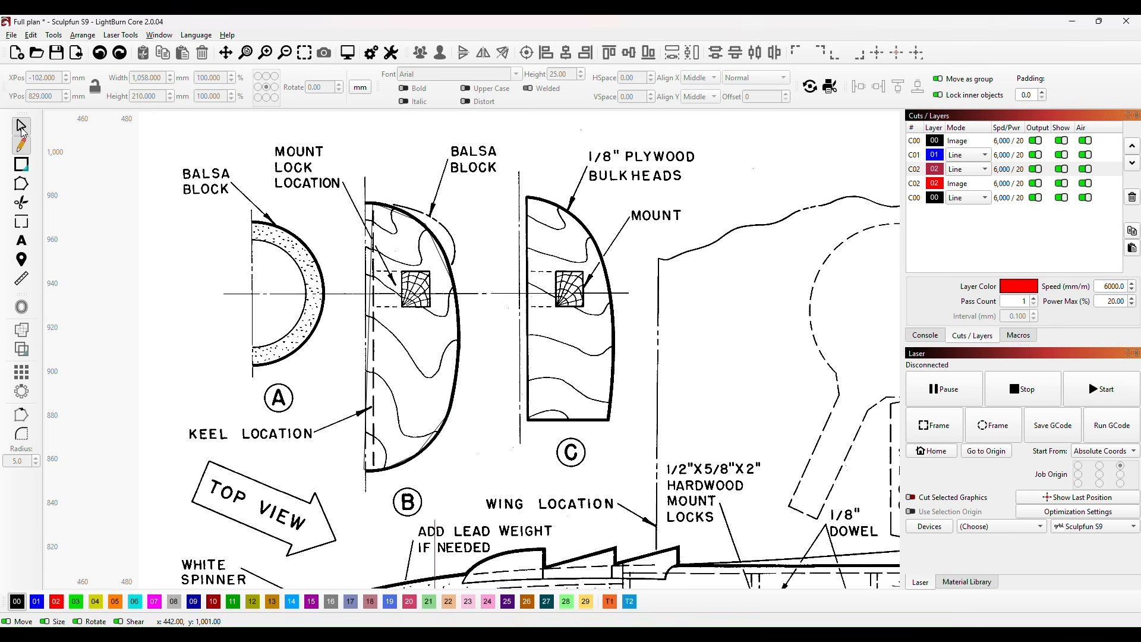
{"action": "left_click", "coordinate": [369, 327]}
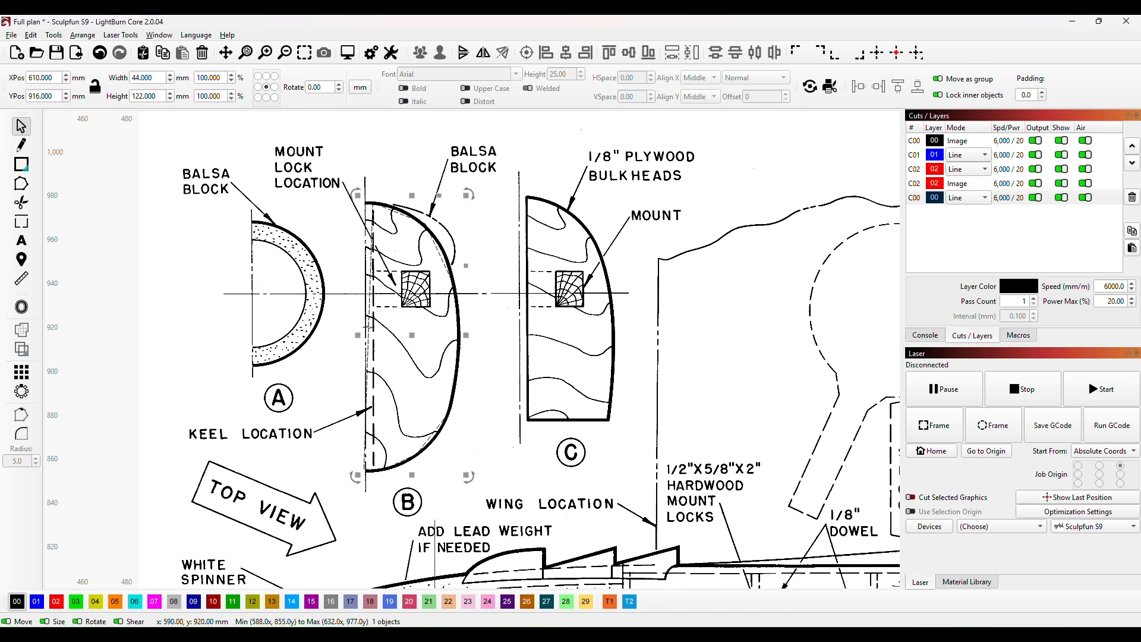
{"action": "left_click", "coordinate": [57, 601]}
Step: Reposition the lower end node of former B's outline at the dashed keel location line on the plan's bottom edge
{"action": "scroll", "coordinate": [387, 433], "scroll_direction": "up", "scroll_amount": 4}
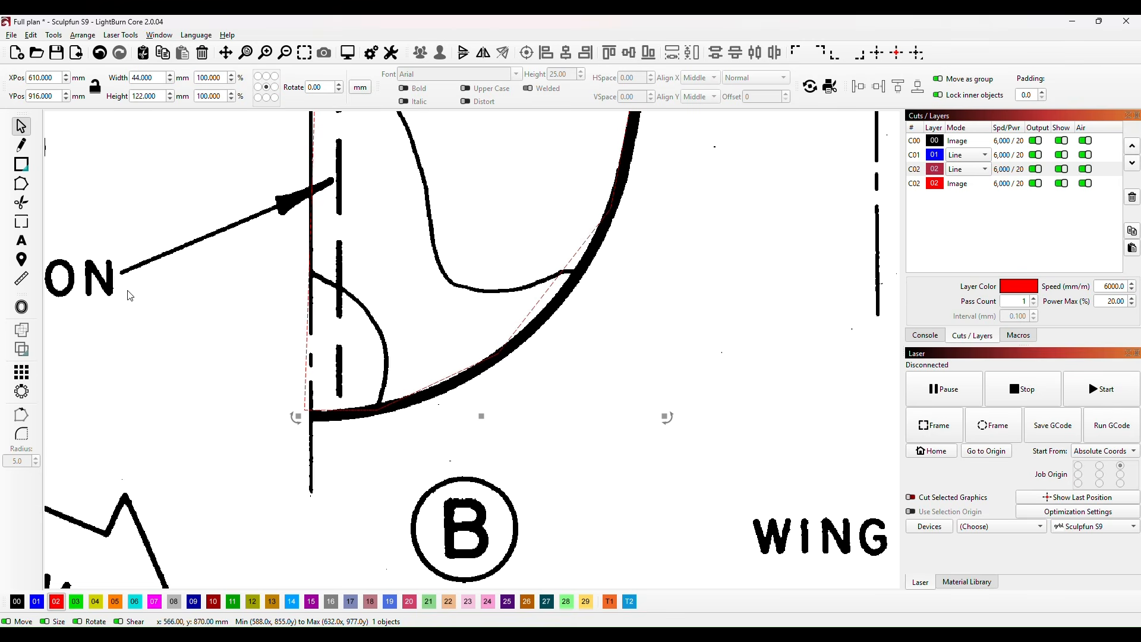
{"action": "left_click", "coordinate": [20, 184]}
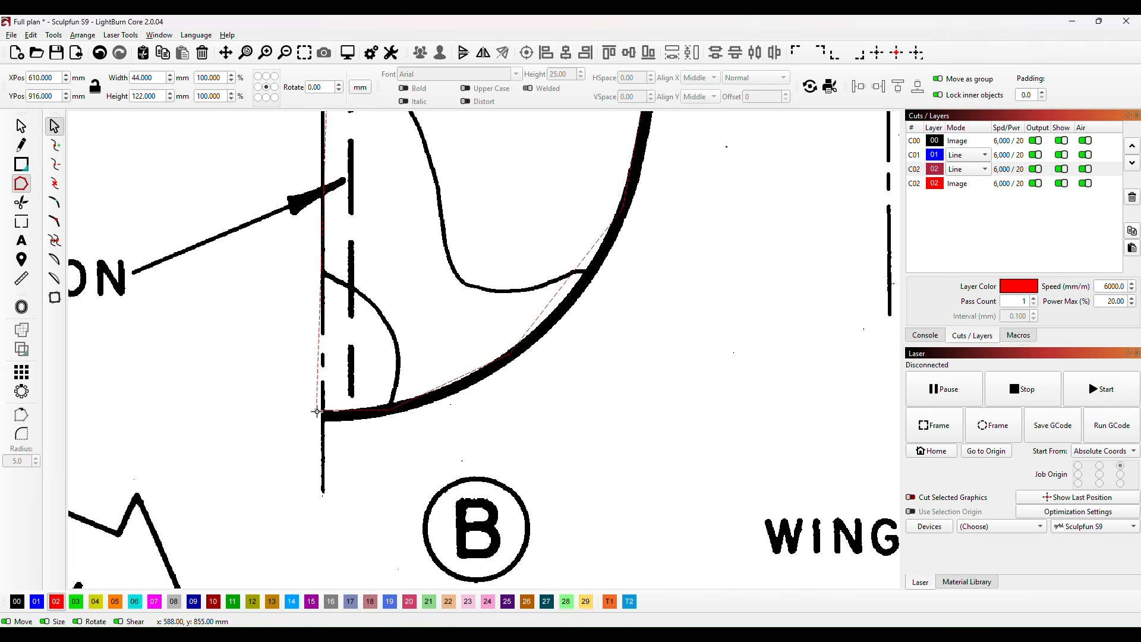
{"action": "left_click_drag", "start_coordinate": [317, 411], "coordinate": [325, 416]}
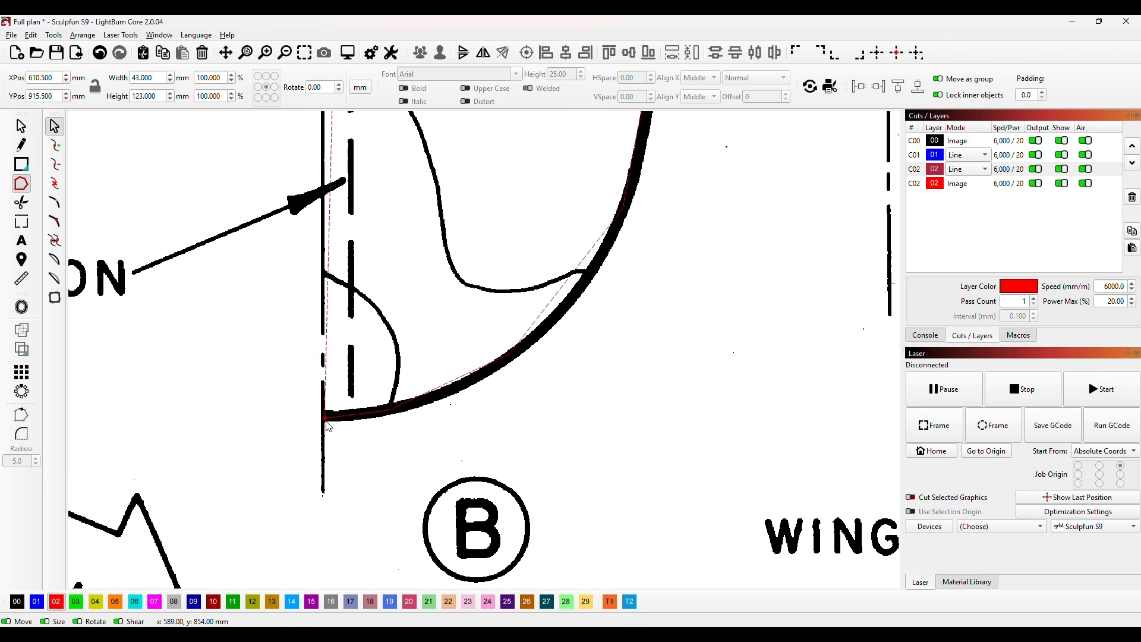
{"action": "scroll", "coordinate": [327, 424], "scroll_direction": "up", "scroll_amount": 5}
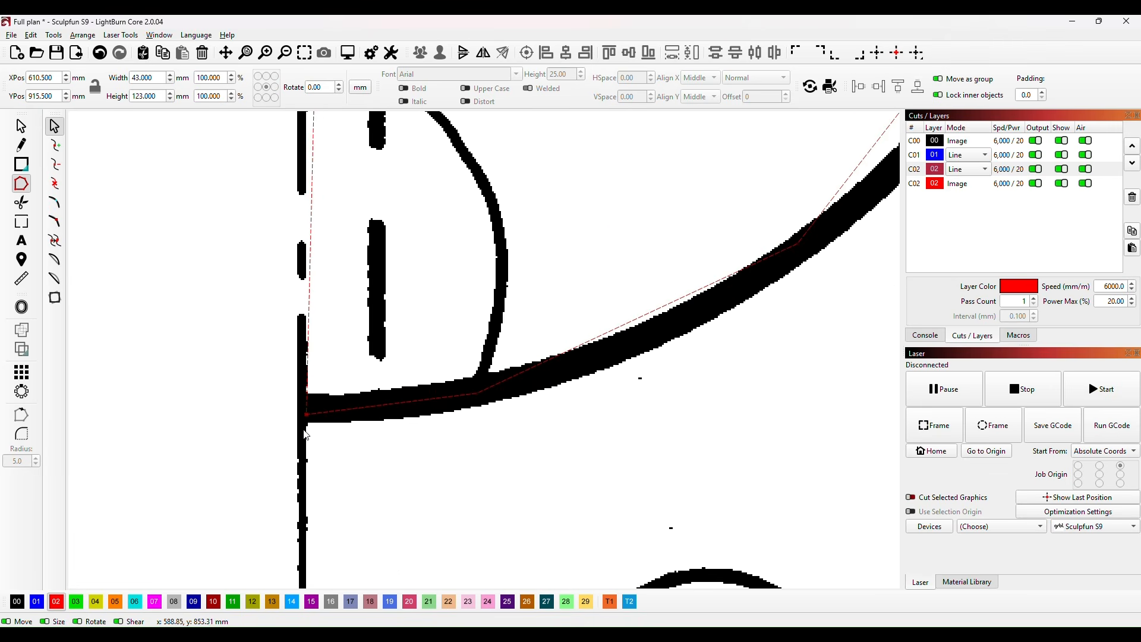
{"action": "left_click_drag", "start_coordinate": [307, 421], "coordinate": [377, 423]}
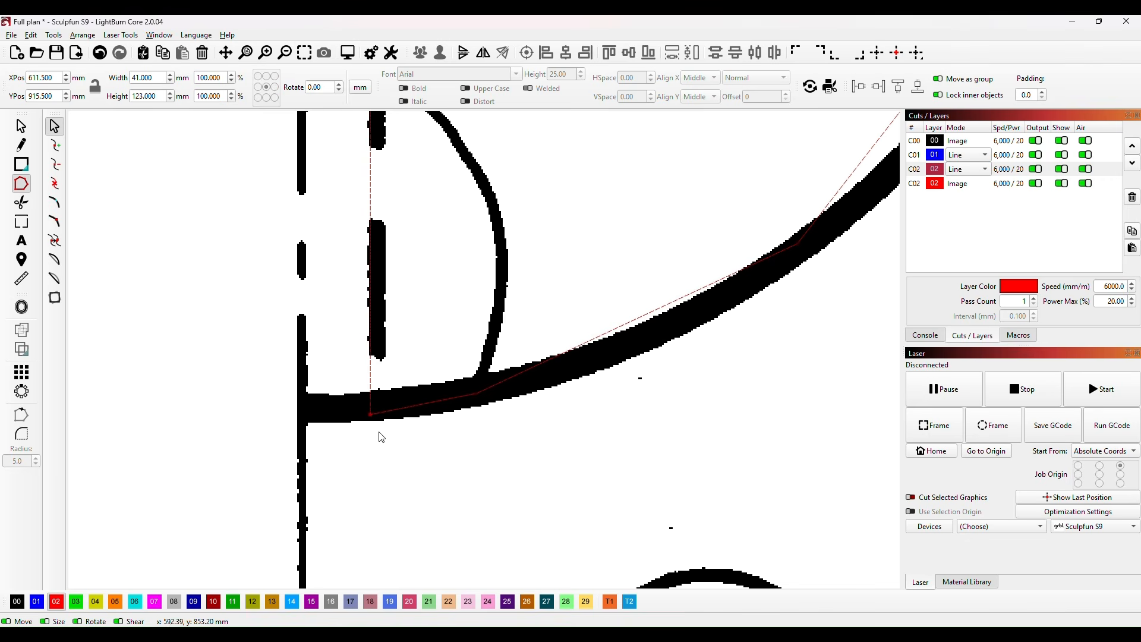
Step: Adjust the three nodes along the lower curve of former B's outline to follow the thick plan line
{"action": "scroll", "coordinate": [591, 355], "scroll_direction": "up", "scroll_amount": 1}
{"action": "left_click_drag", "start_coordinate": [590, 355], "coordinate": [479, 389]}
{"action": "left_click_drag", "start_coordinate": [344, 431], "coordinate": [349, 445]}
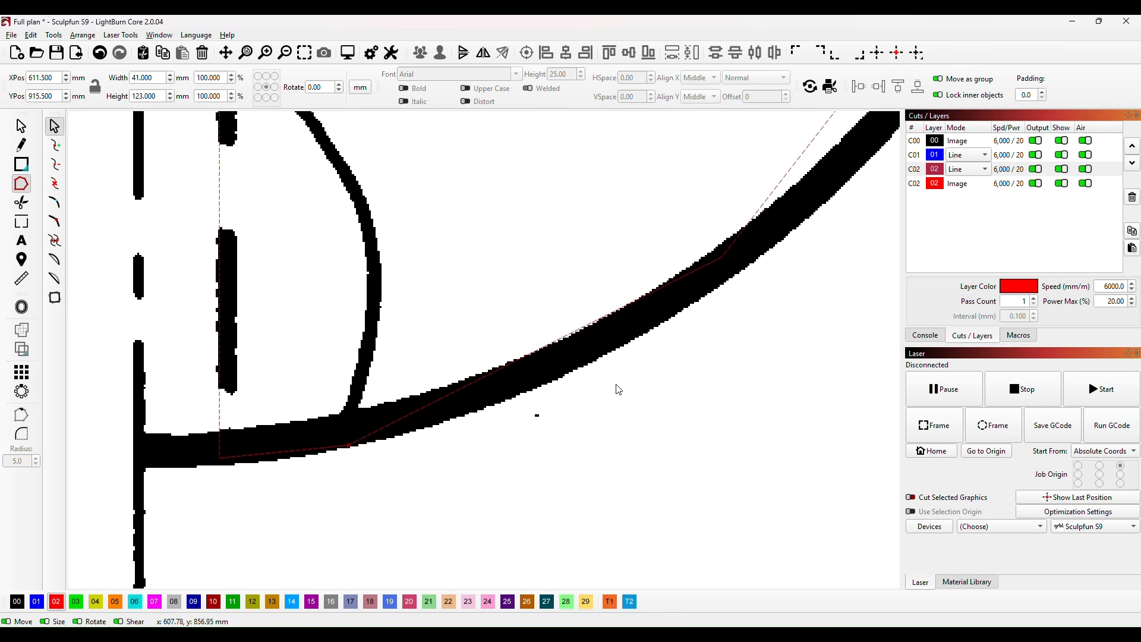
{"action": "left_click_drag", "start_coordinate": [694, 341], "coordinate": [479, 426]}
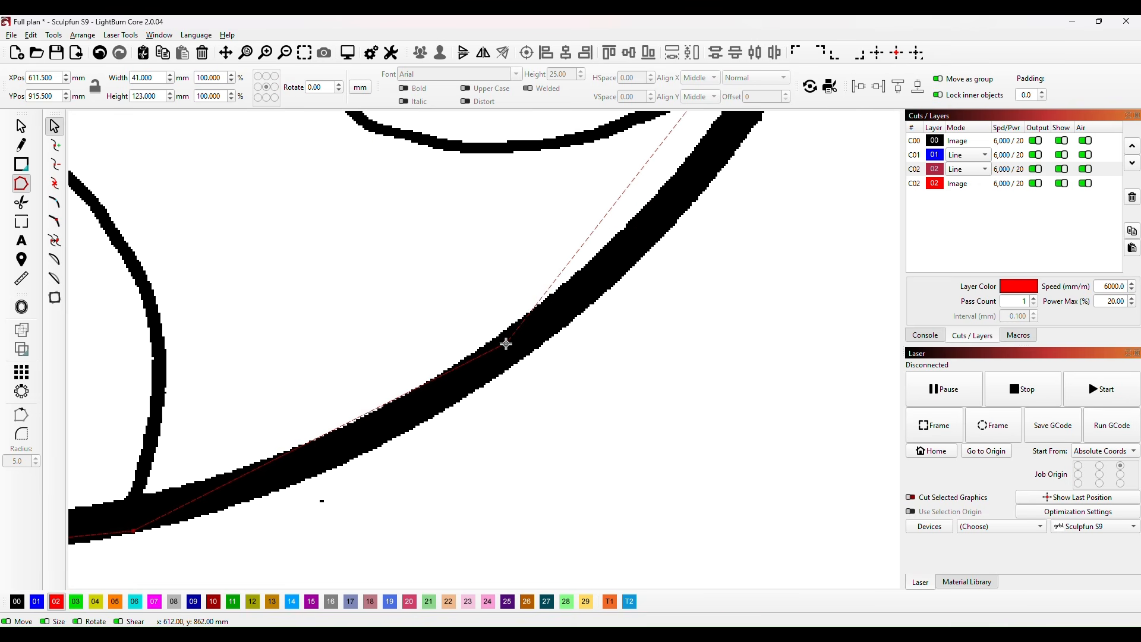
{"action": "left_click_drag", "start_coordinate": [509, 344], "coordinate": [522, 357]}
{"action": "mouse_move", "coordinate": [659, 288]}
{"action": "left_mouse_down"}
{"action": "mouse_move", "coordinate": [550, 416]}
{"action": "mouse_move", "coordinate": [321, 639]}
{"action": "left_mouse_up"}
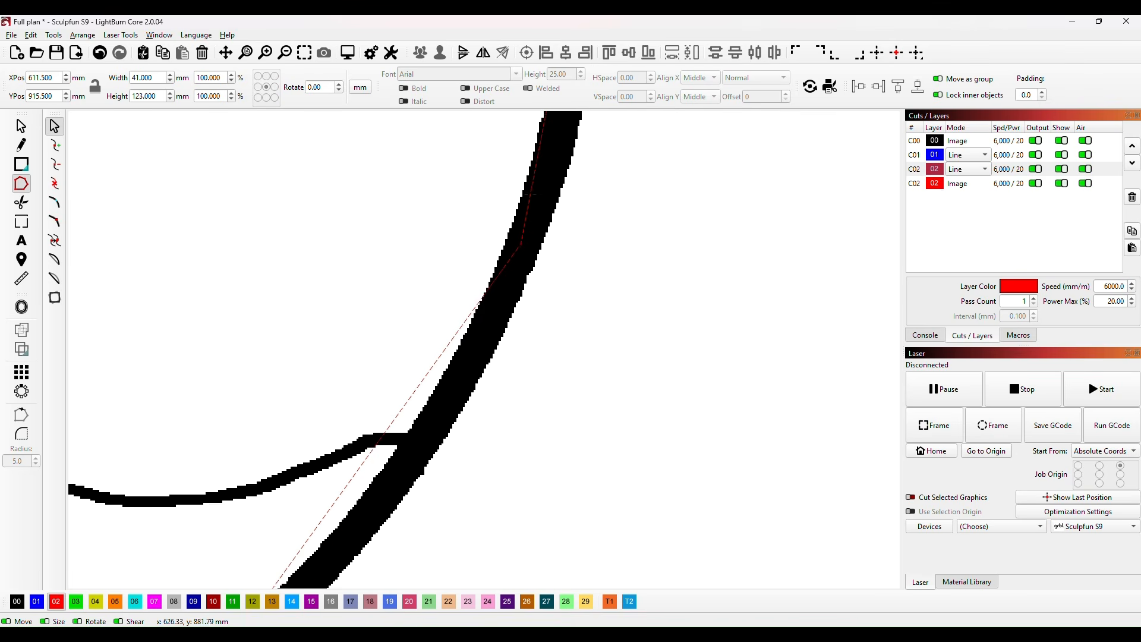
{"action": "mouse_move", "coordinate": [526, 251]}
{"action": "left_mouse_down"}
{"action": "mouse_move", "coordinate": [521, 242]}
{"action": "mouse_move", "coordinate": [539, 254]}
{"action": "left_mouse_up"}
Step: Fit the nodes at the widest part and upper side of former B's outline to the plan curve, ending node editing at the top
{"action": "left_click_drag", "start_coordinate": [637, 196], "coordinate": [623, 255]}
{"action": "scroll", "coordinate": [591, 254], "scroll_direction": "down", "scroll_amount": 5}
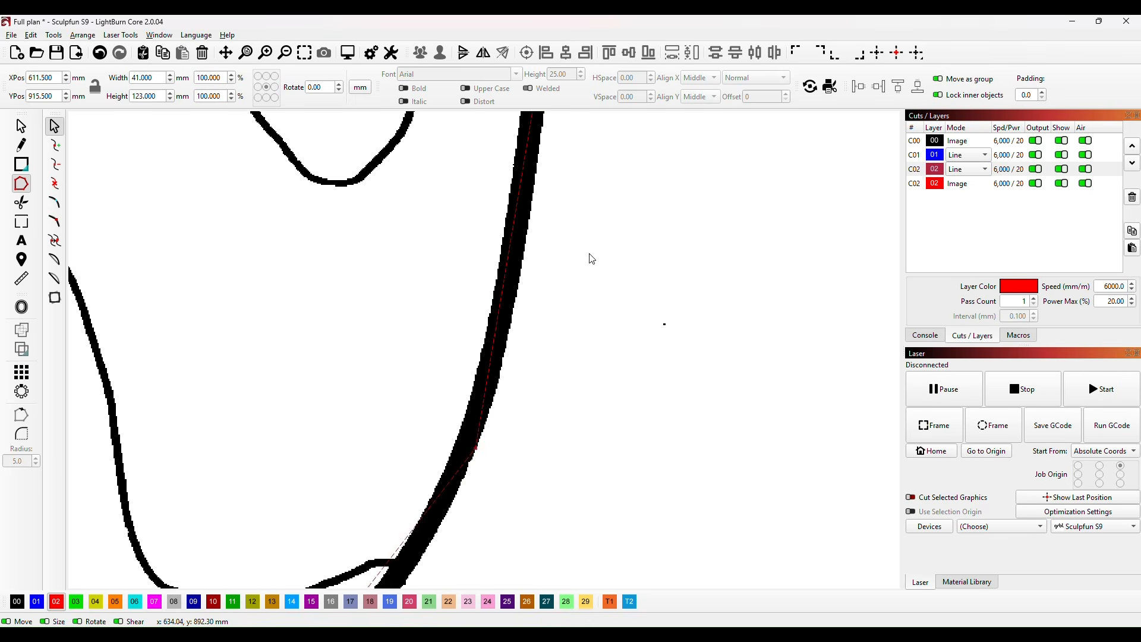
{"action": "scroll", "coordinate": [597, 256], "scroll_direction": "down", "scroll_amount": 1}
{"action": "left_click_drag", "start_coordinate": [639, 191], "coordinate": [581, 521]}
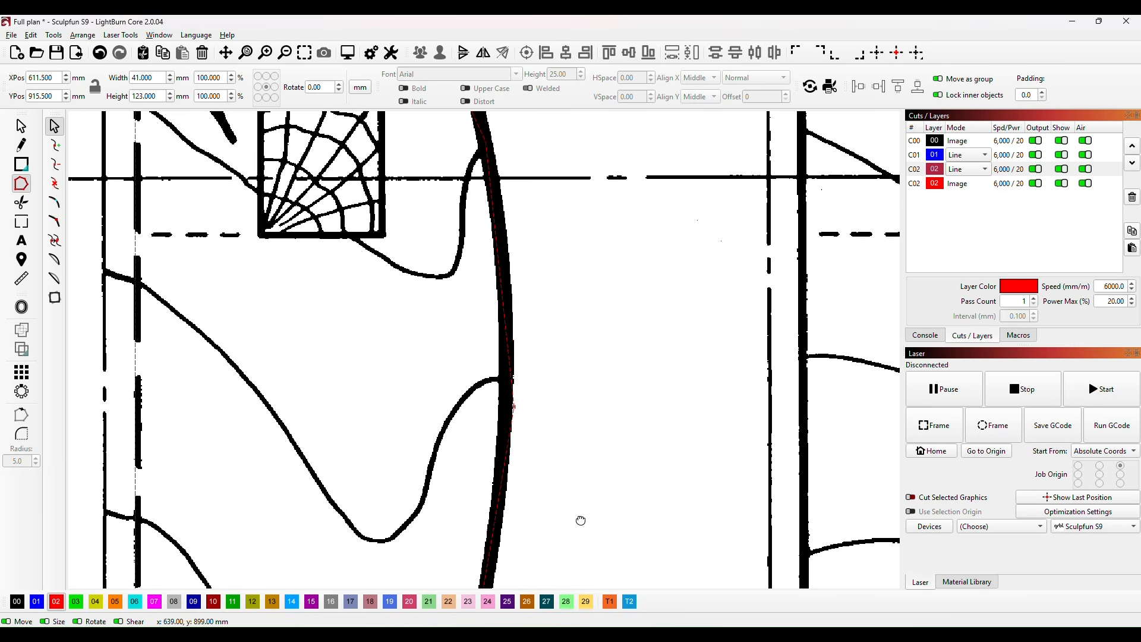
{"action": "left_click", "coordinate": [515, 407]}
{"action": "mouse_move", "coordinate": [659, 181]}
{"action": "left_mouse_down"}
{"action": "mouse_move", "coordinate": [645, 188]}
{"action": "mouse_move", "coordinate": [609, 479]}
{"action": "left_mouse_up"}
{"action": "left_click_drag", "start_coordinate": [448, 436], "coordinate": [457, 438]}
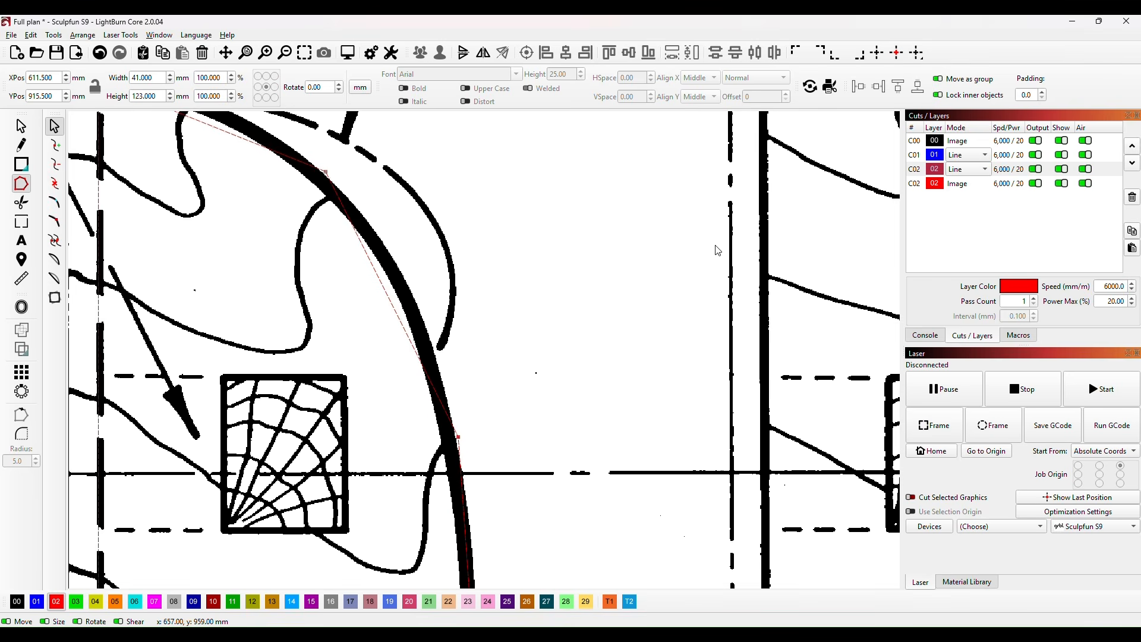
{"action": "key", "text": "ctrl+Left"}
{"action": "key", "text": "ctrl+Left"}
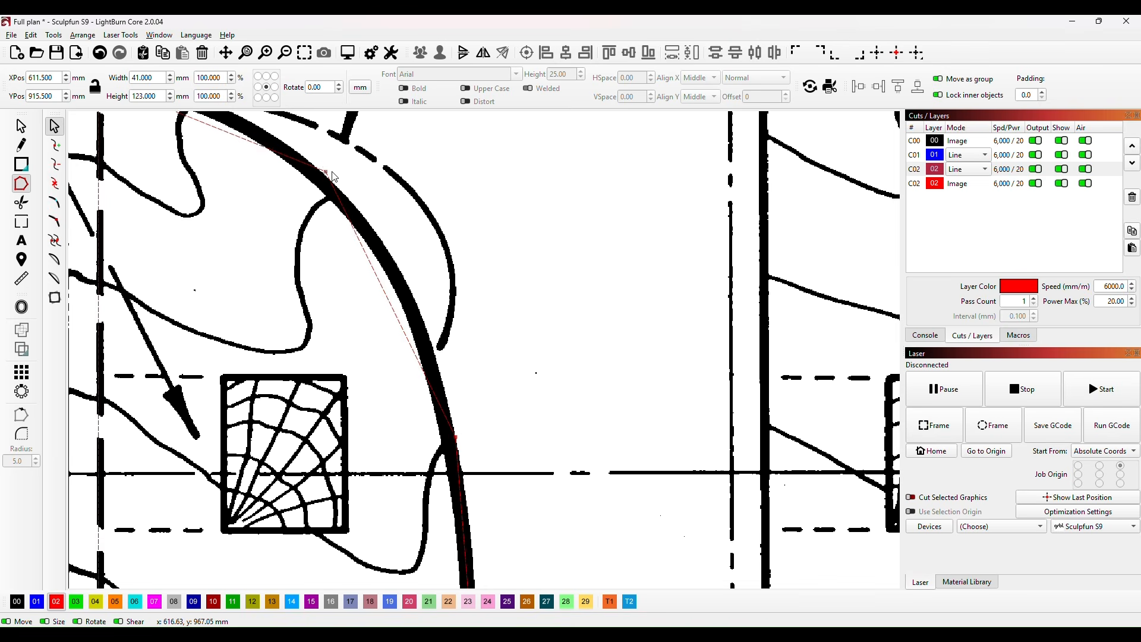
{"action": "scroll", "coordinate": [255, 318], "scroll_direction": "up", "scroll_amount": 5}
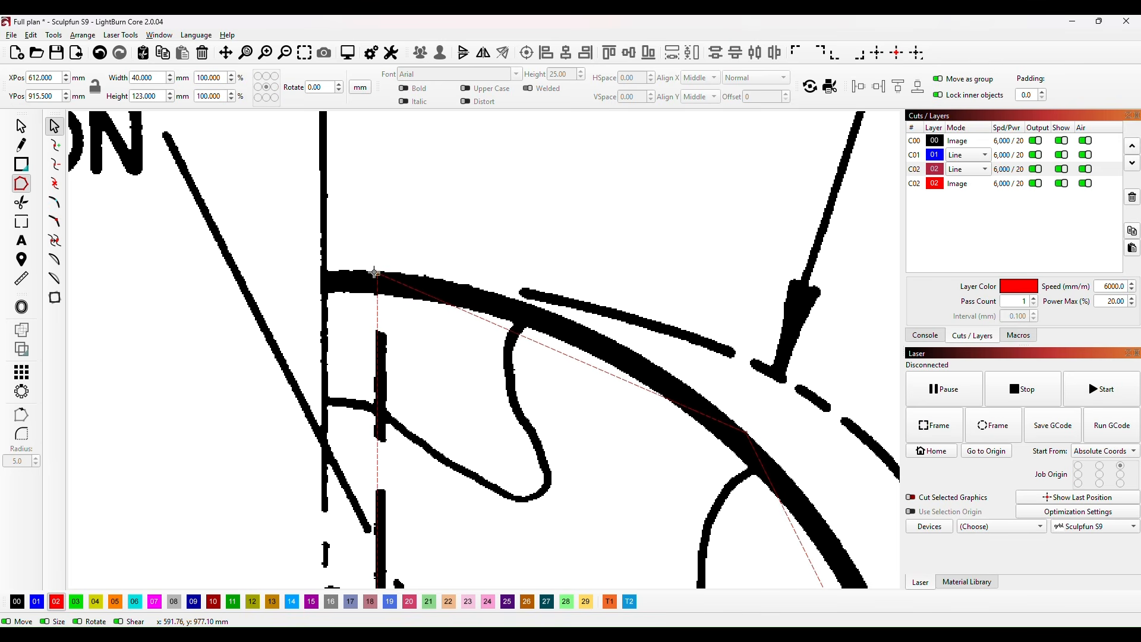
{"action": "left_click", "coordinate": [443, 221]}
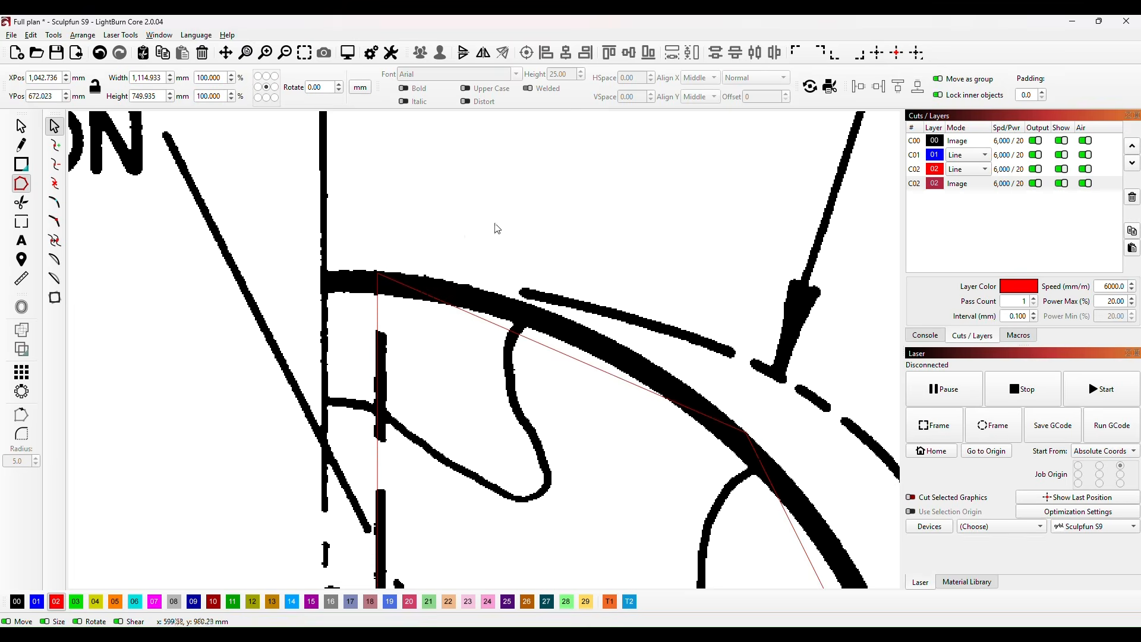
Step: Move the former B outline off the plan into the empty area between the keel parts and the plan
{"action": "scroll", "coordinate": [511, 269], "scroll_direction": "down", "scroll_amount": 2}
{"action": "scroll", "coordinate": [637, 282], "scroll_direction": "down", "scroll_amount": 4}
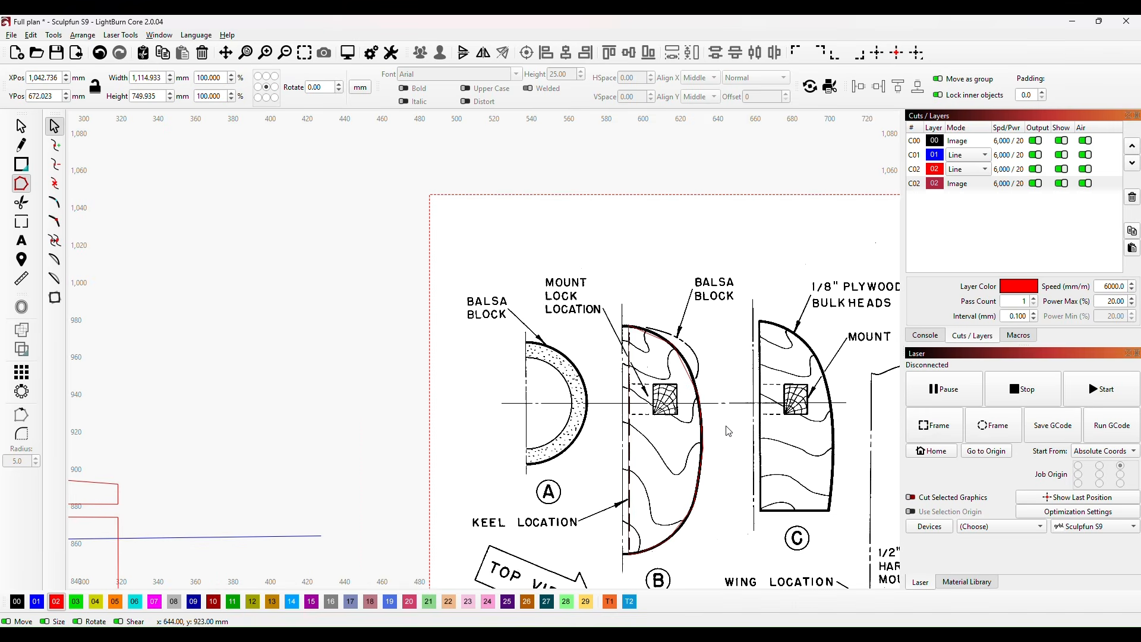
{"action": "scroll", "coordinate": [728, 442], "scroll_direction": "down", "scroll_amount": 2}
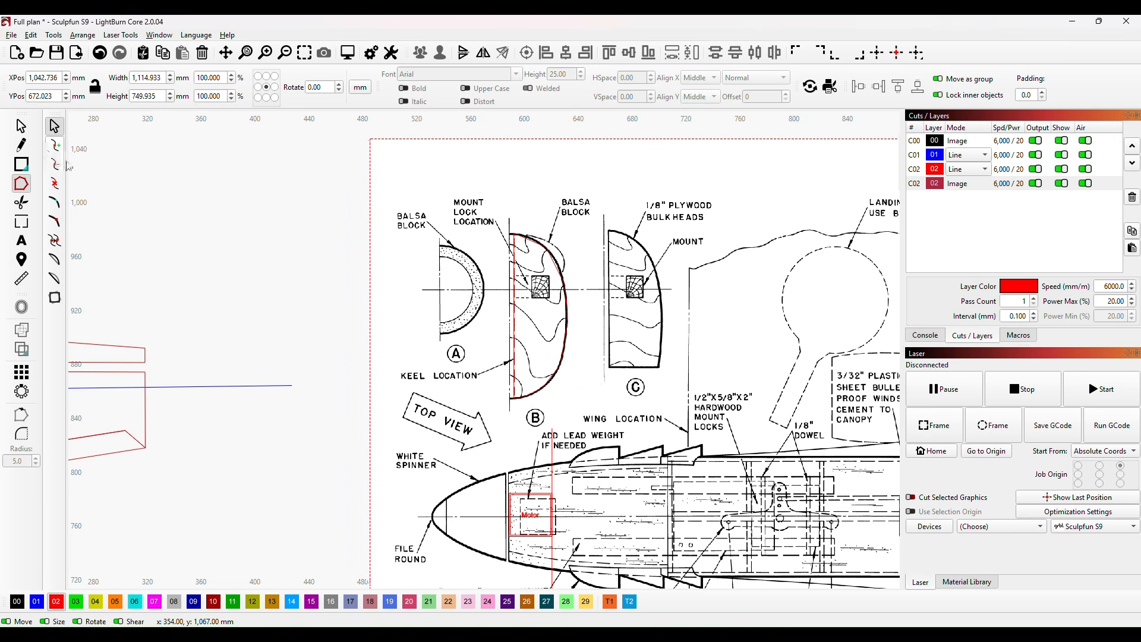
{"action": "left_click", "coordinate": [21, 126]}
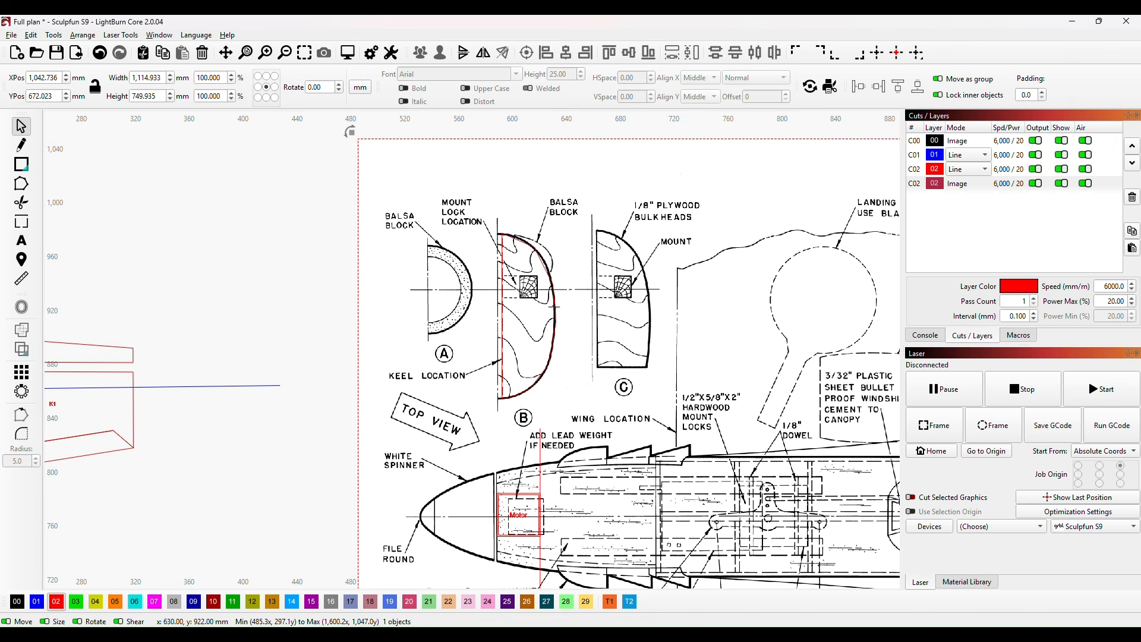
{"action": "left_click_drag", "start_coordinate": [552, 312], "coordinate": [317, 372]}
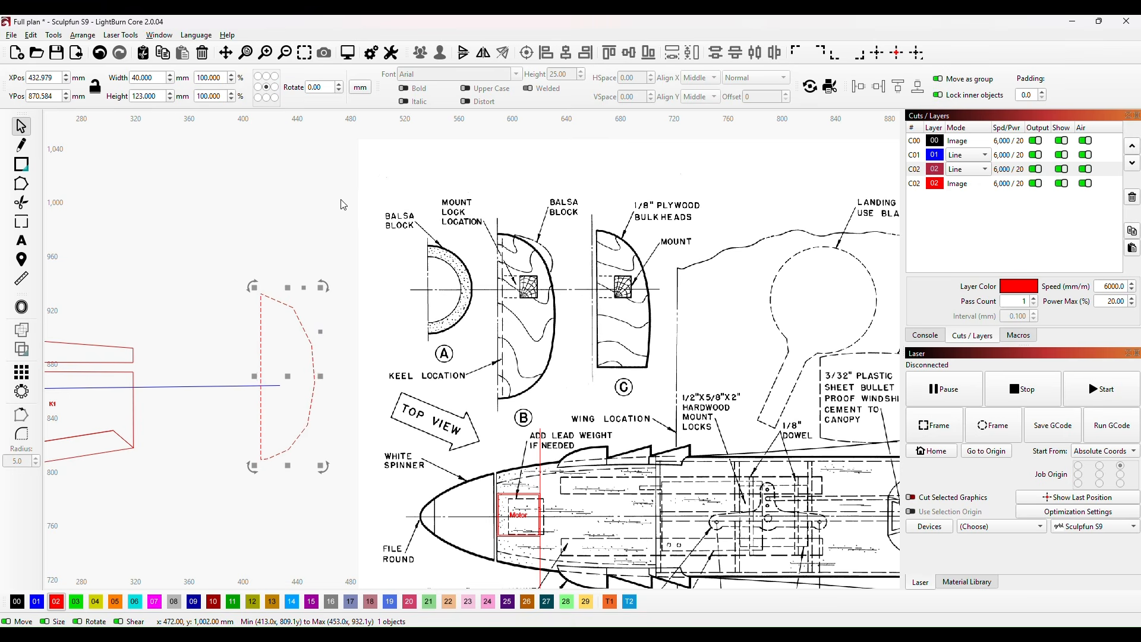
Step: Convert the nodes along former B's curved side to smooth points, keeping the keel edge straight
{"action": "left_click", "coordinate": [22, 186]}
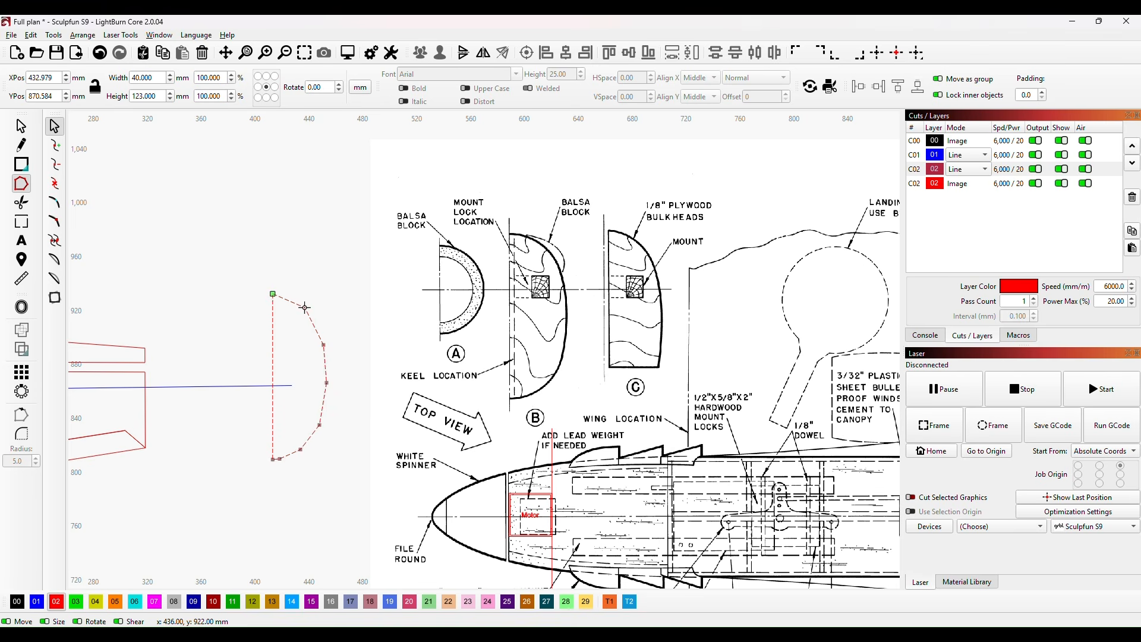
{"action": "key", "text": "s"}
{"action": "key", "text": "s"}
{"action": "key", "text": "s"}
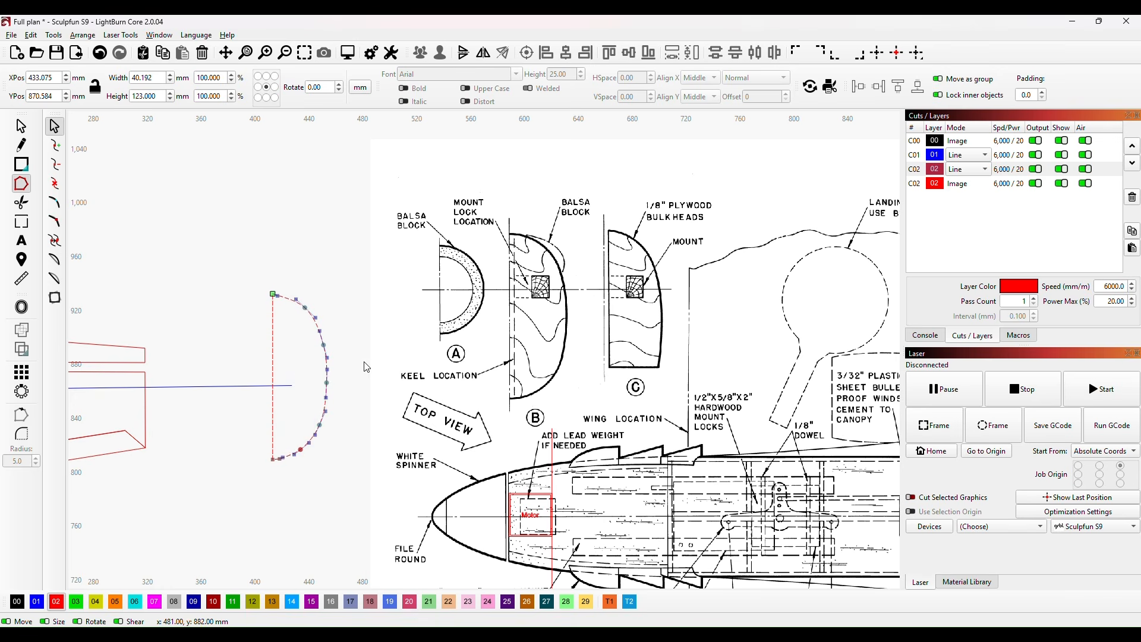
{"action": "left_click", "coordinate": [22, 126]}
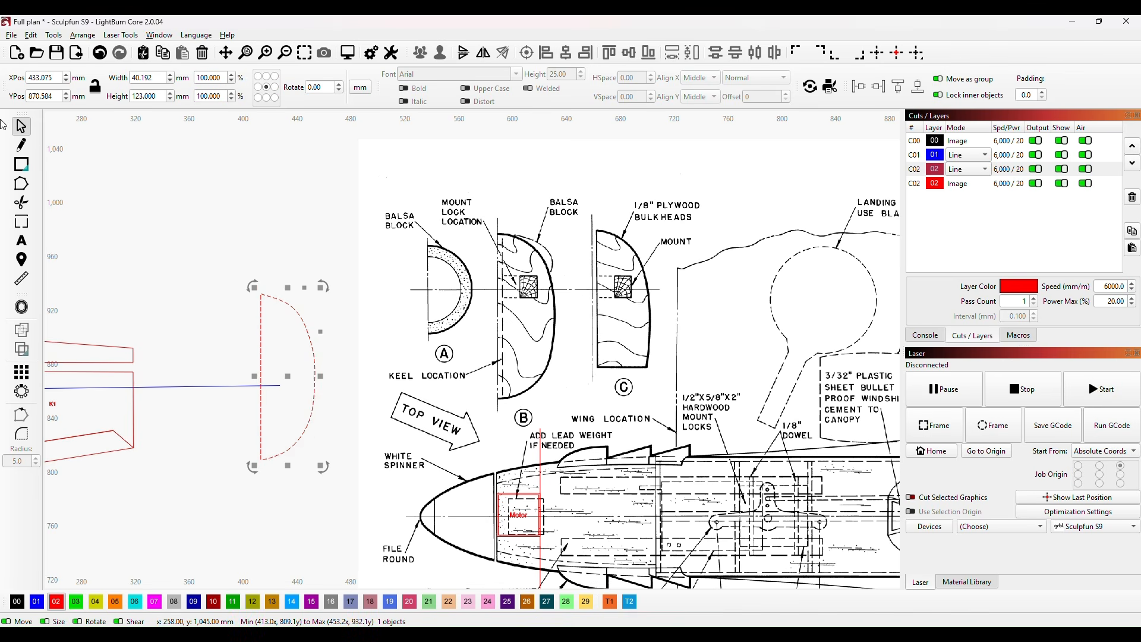
Step: Adjust the curve handle beside the upper corner of former B's outline and check the smoothed curve down to the lower corner
{"action": "left_click", "coordinate": [21, 203]}
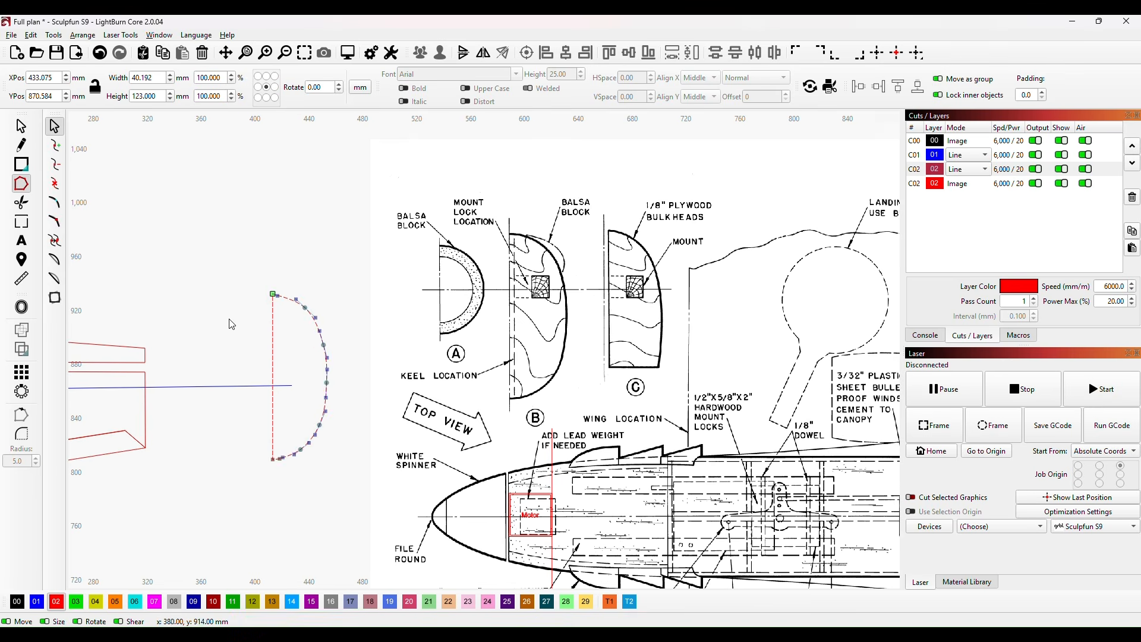
{"action": "scroll", "coordinate": [263, 303], "scroll_direction": "up", "scroll_amount": 6}
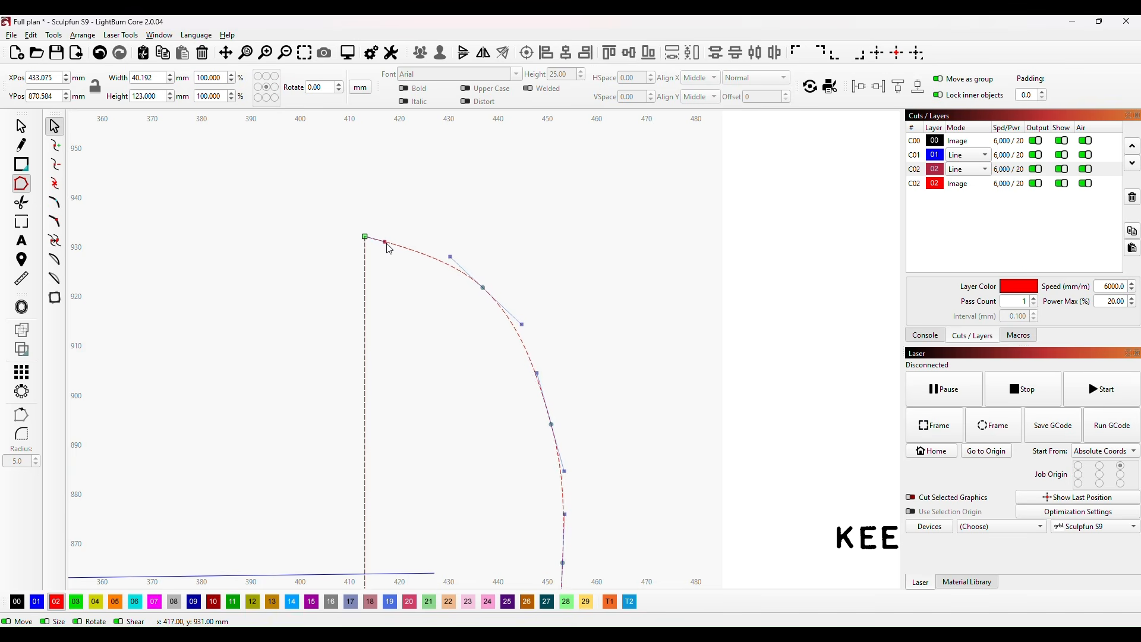
{"action": "left_click_drag", "start_coordinate": [386, 243], "coordinate": [388, 244]}
{"action": "scroll", "coordinate": [422, 327], "scroll_direction": "down", "scroll_amount": 4}
{"action": "left_click_drag", "start_coordinate": [408, 387], "coordinate": [361, 230]}
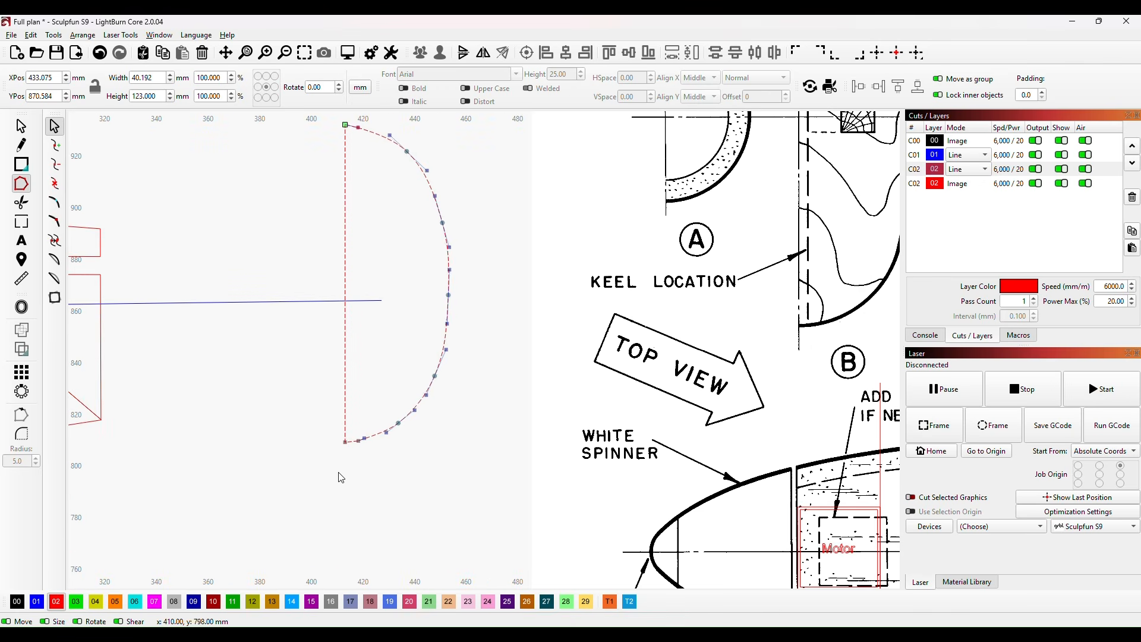
{"action": "scroll", "coordinate": [449, 302], "scroll_direction": "down", "scroll_amount": 1}
{"action": "scroll", "coordinate": [474, 295], "scroll_direction": "down", "scroll_amount": 1}
{"action": "left_click_drag", "start_coordinate": [496, 242], "coordinate": [397, 321]}
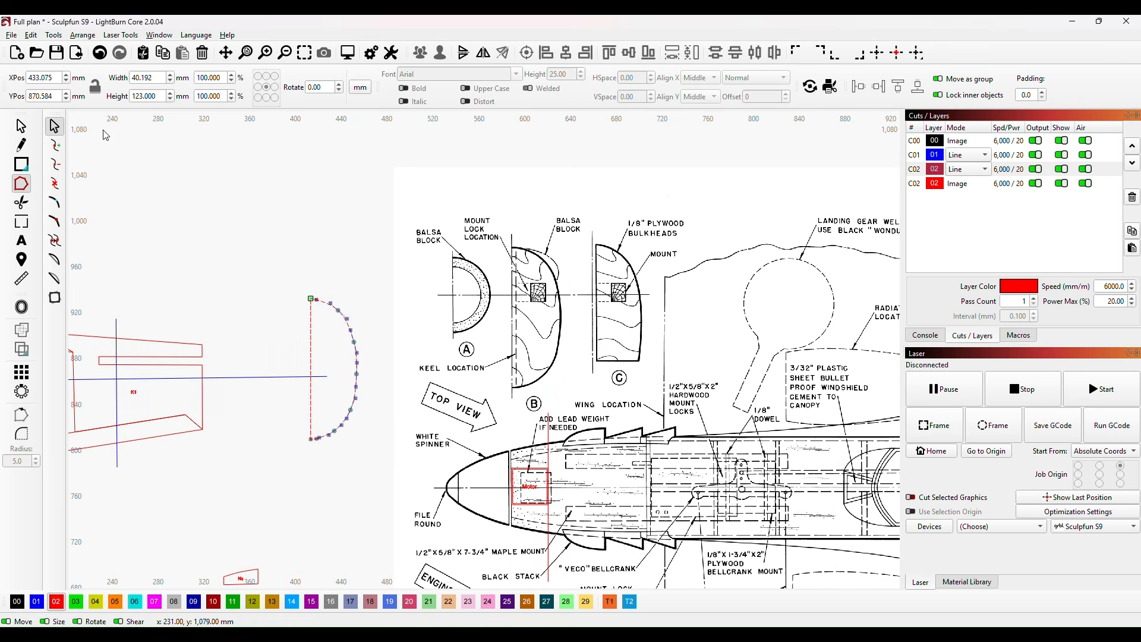
Step: Move the former B outline onto the plan's side view, placing its straight edge near station B
{"action": "left_click", "coordinate": [20, 126]}
{"action": "left_click_drag", "start_coordinate": [321, 369], "coordinate": [341, 410]}
{"action": "scroll", "coordinate": [425, 386], "scroll_direction": "down", "scroll_amount": 3}
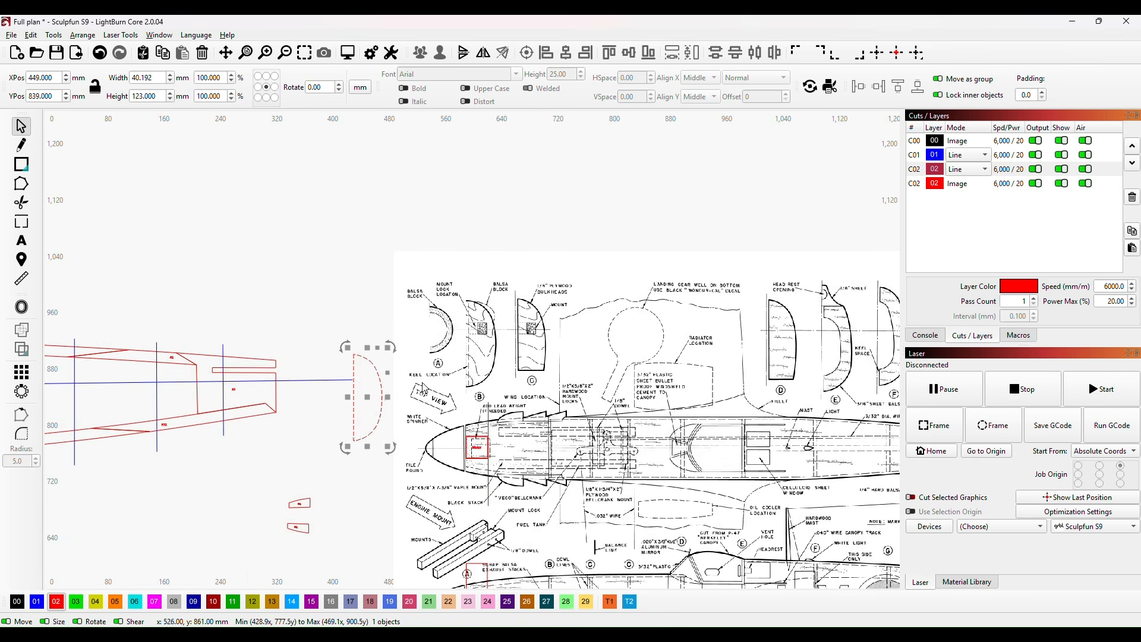
{"action": "left_click_drag", "start_coordinate": [537, 373], "coordinate": [391, 157]}
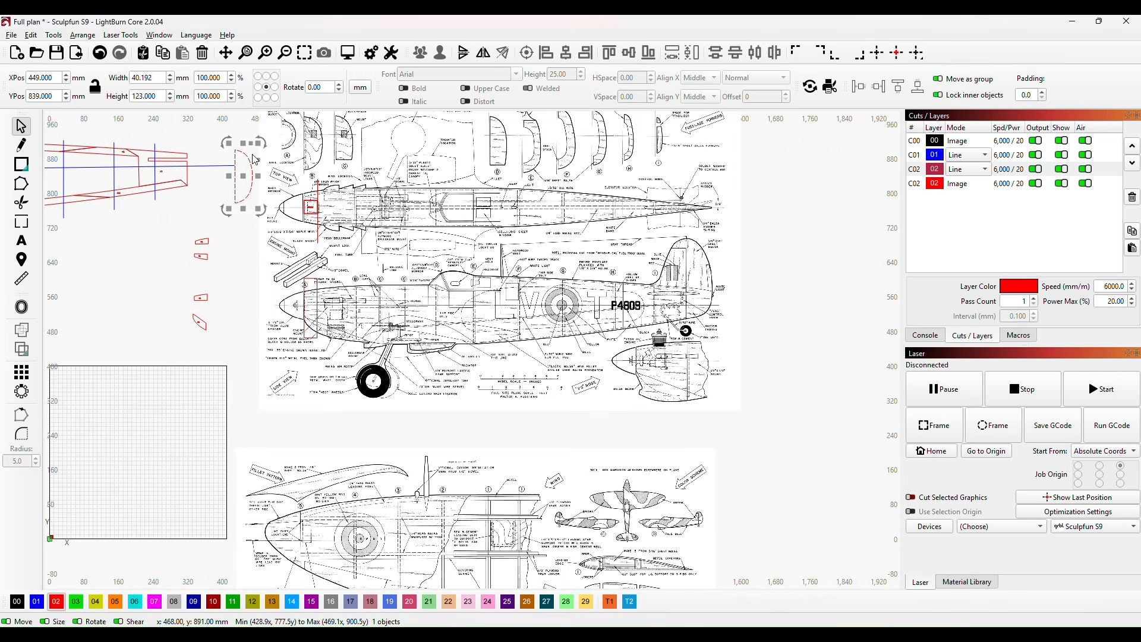
{"action": "left_click_drag", "start_coordinate": [243, 180], "coordinate": [367, 319]}
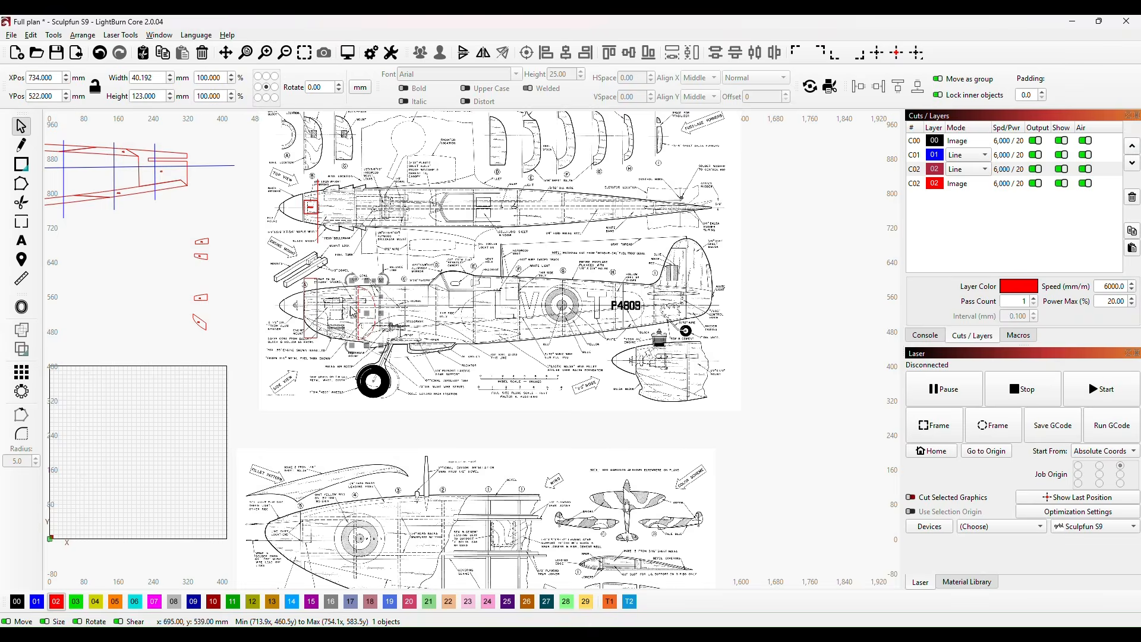
{"action": "scroll", "coordinate": [355, 310], "scroll_direction": "up", "scroll_amount": 8}
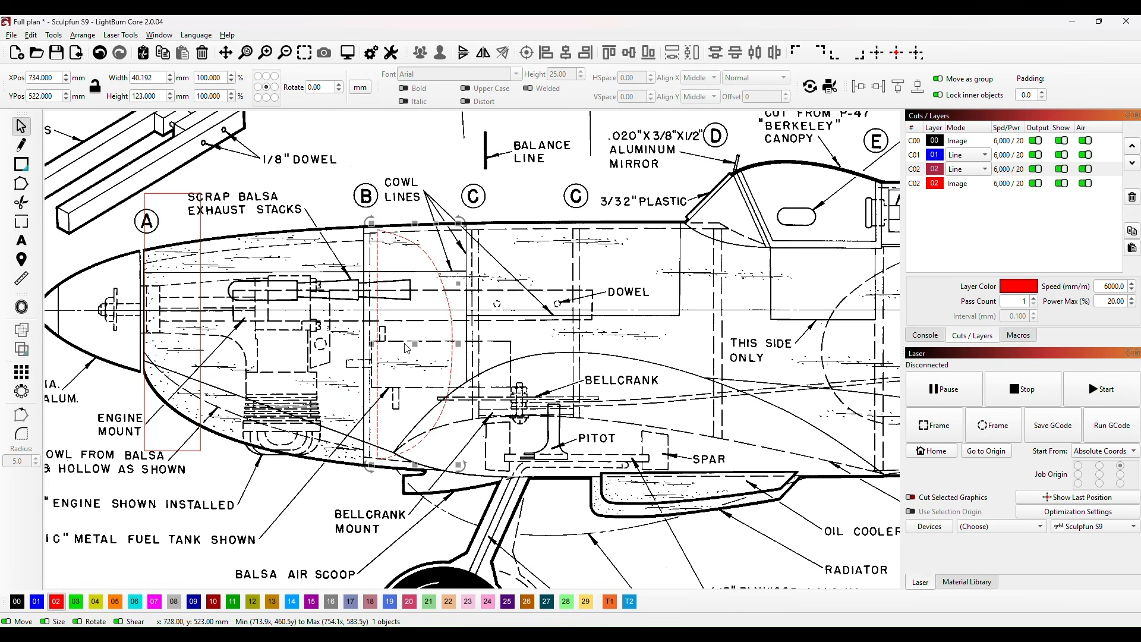
{"action": "left_click_drag", "start_coordinate": [413, 342], "coordinate": [409, 350]}
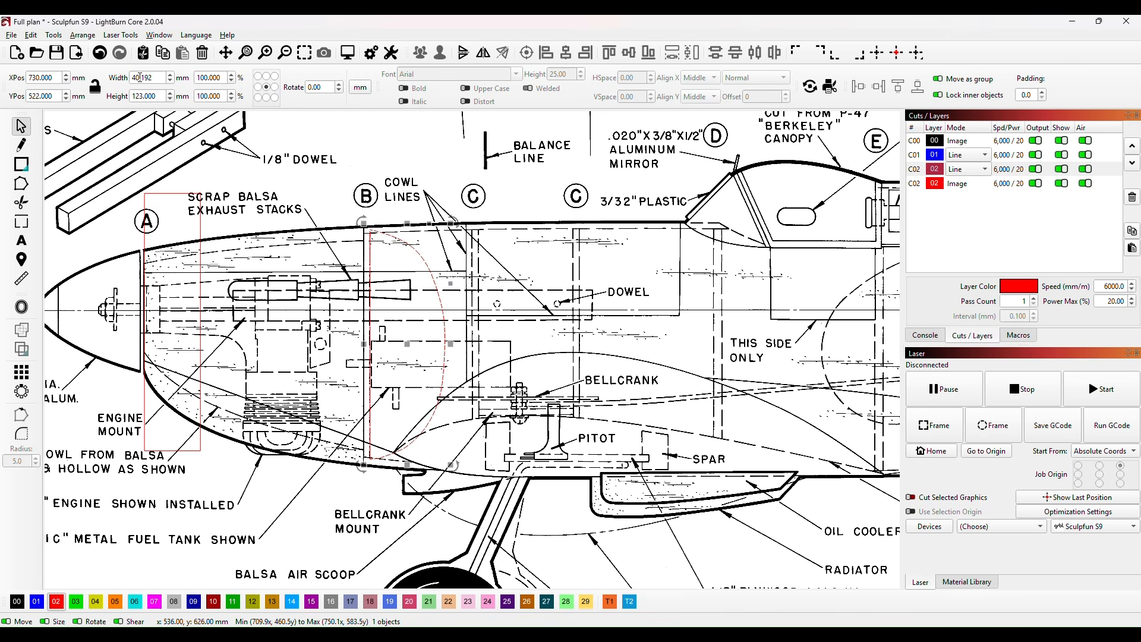
Step: Set the former B outline's height to 129 mm
{"action": "left_click", "coordinate": [158, 97]}
{"action": "left_click_drag", "start_coordinate": [157, 97], "coordinate": [131, 95]}
{"action": "type", "text": "129"}
{"action": "left_click", "coordinate": [509, 180]}
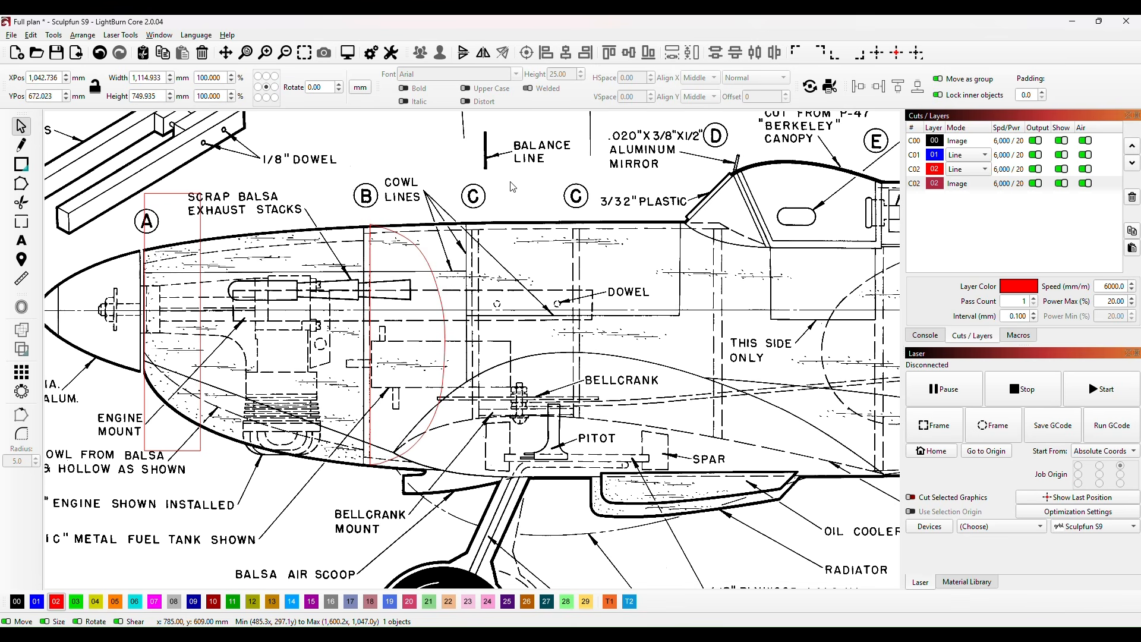
Step: Align former B's straight edge with the station B line and shorten the outline to about 127.4 mm high
{"action": "left_click", "coordinate": [371, 345]}
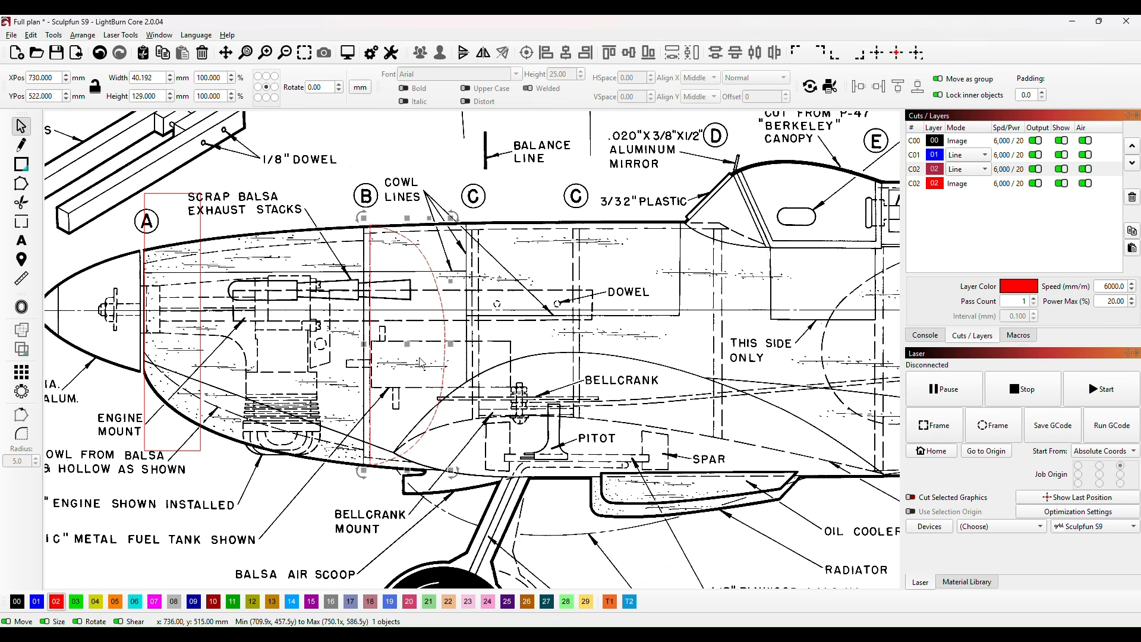
{"action": "left_click_drag", "start_coordinate": [408, 345], "coordinate": [406, 352]}
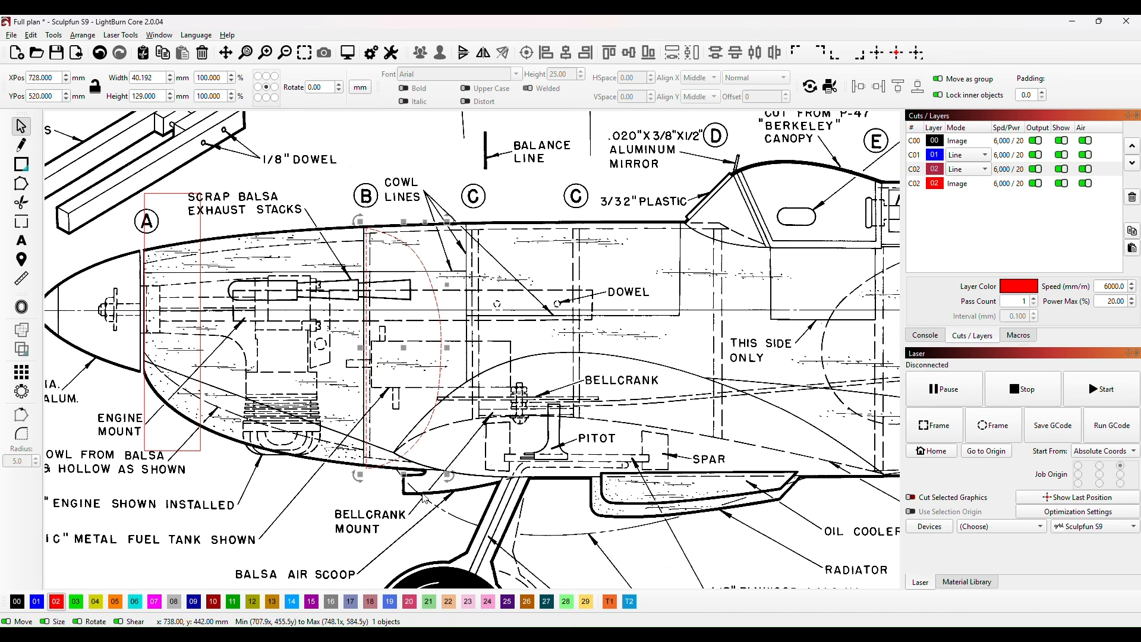
{"action": "left_click_drag", "start_coordinate": [403, 473], "coordinate": [404, 470]}
{"action": "left_click", "coordinate": [533, 354]}
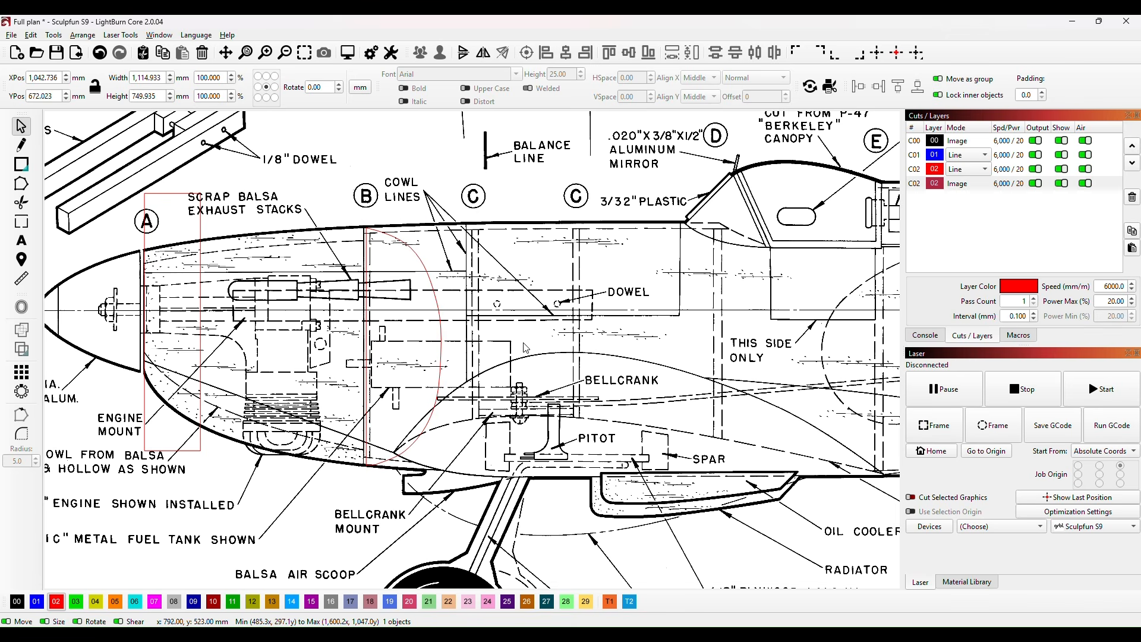
Step: Set the former B outline's width to 43.192 mm
{"action": "left_click", "coordinate": [441, 353]}
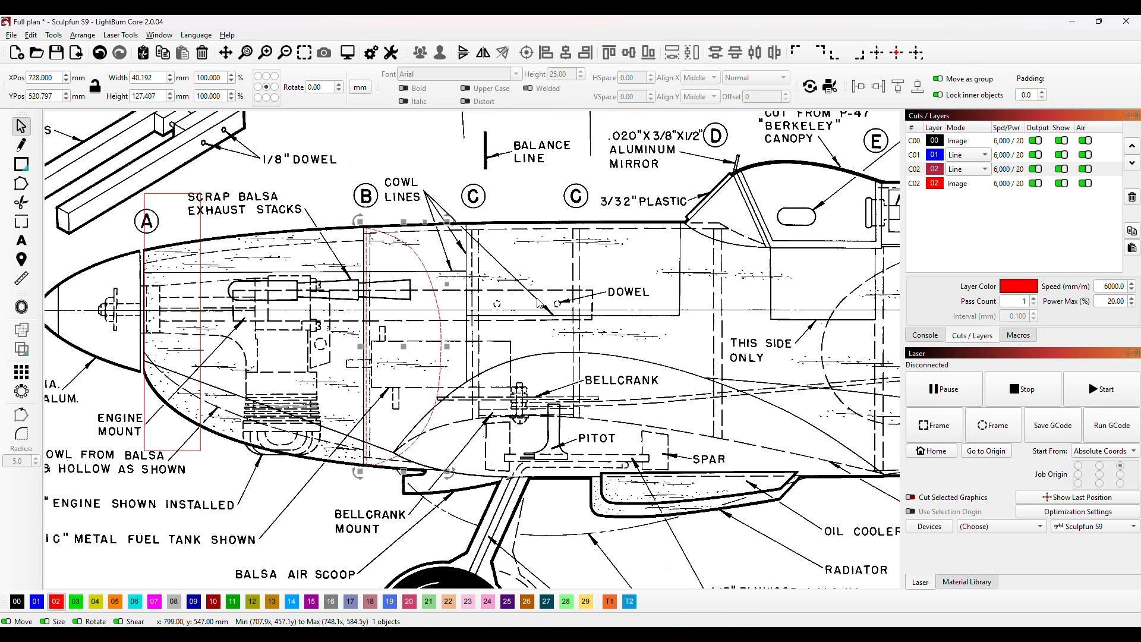
{"action": "left_click", "coordinate": [143, 77]}
{"action": "key", "text": "BackSpace"}
{"action": "type", "text": "3"}
{"action": "left_click", "coordinate": [287, 135]}
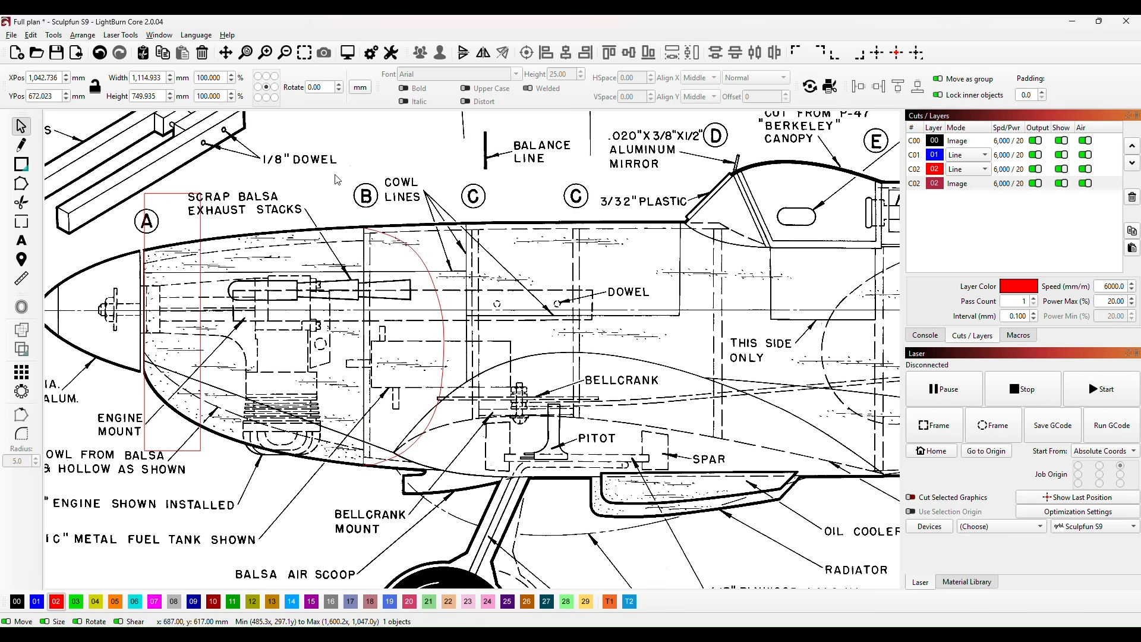
Step: Move the former B outline off the plan onto the keel assembly, beside the first blue station line behind K8
{"action": "left_click", "coordinate": [443, 326]}
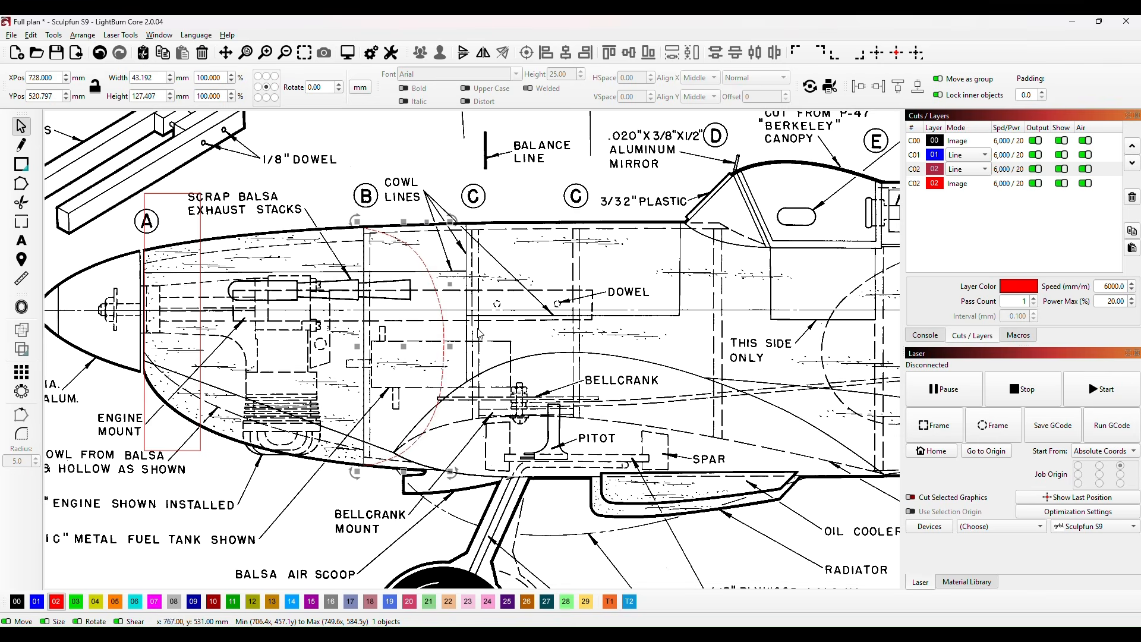
{"action": "scroll", "coordinate": [503, 300], "scroll_direction": "down", "scroll_amount": 2}
{"action": "scroll", "coordinate": [518, 301], "scroll_direction": "down", "scroll_amount": 2}
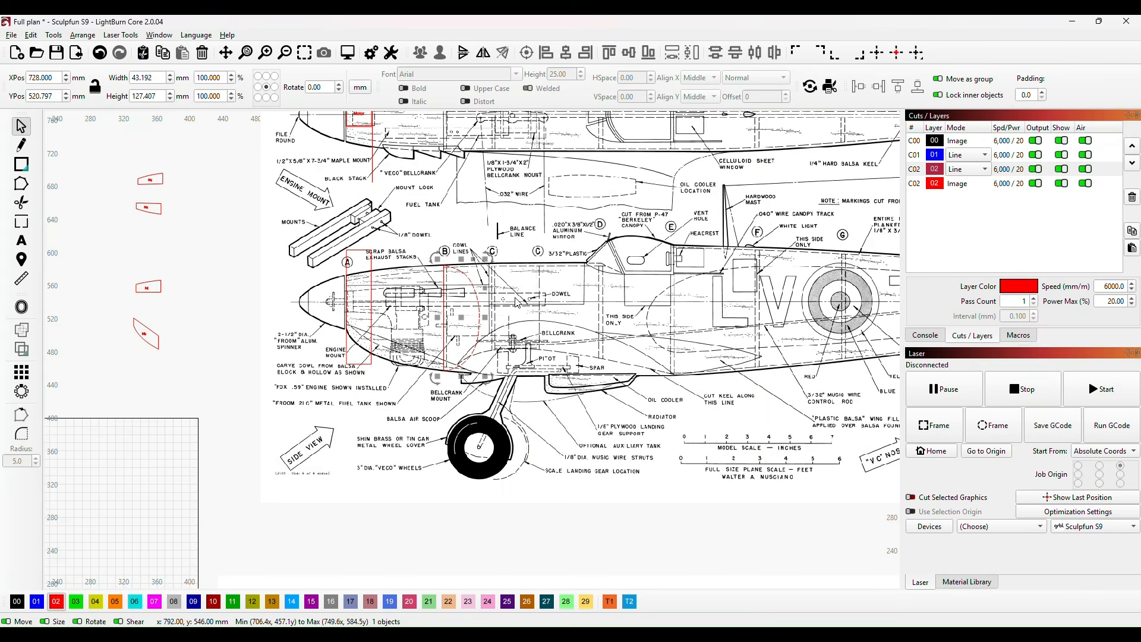
{"action": "scroll", "coordinate": [535, 293], "scroll_direction": "down", "scroll_amount": 1}
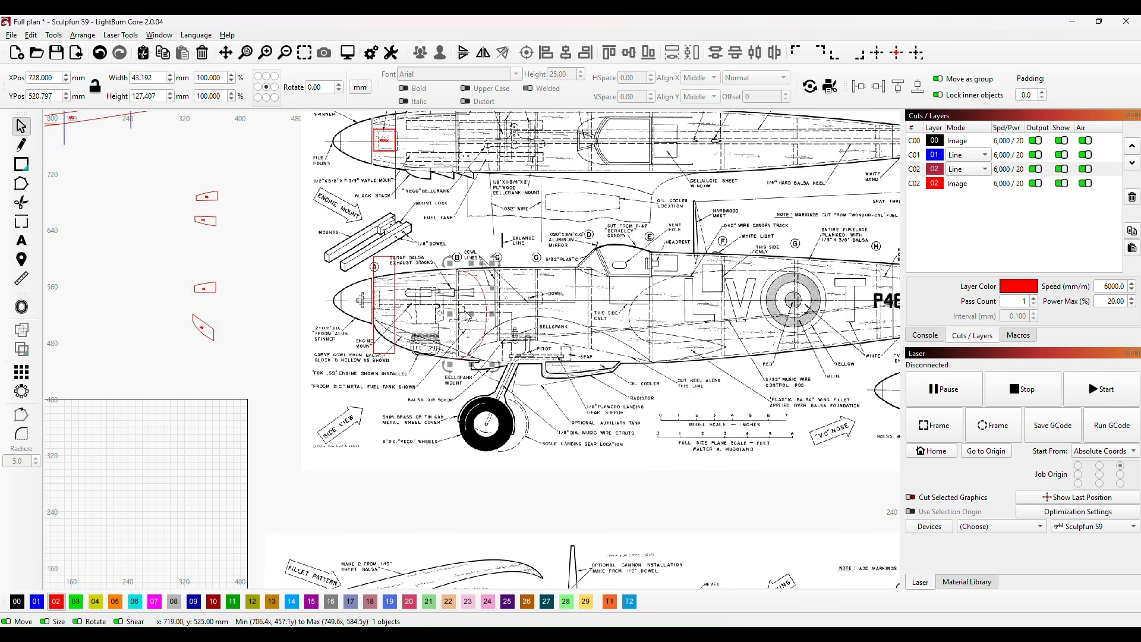
{"action": "left_click_drag", "start_coordinate": [471, 317], "coordinate": [268, 317]}
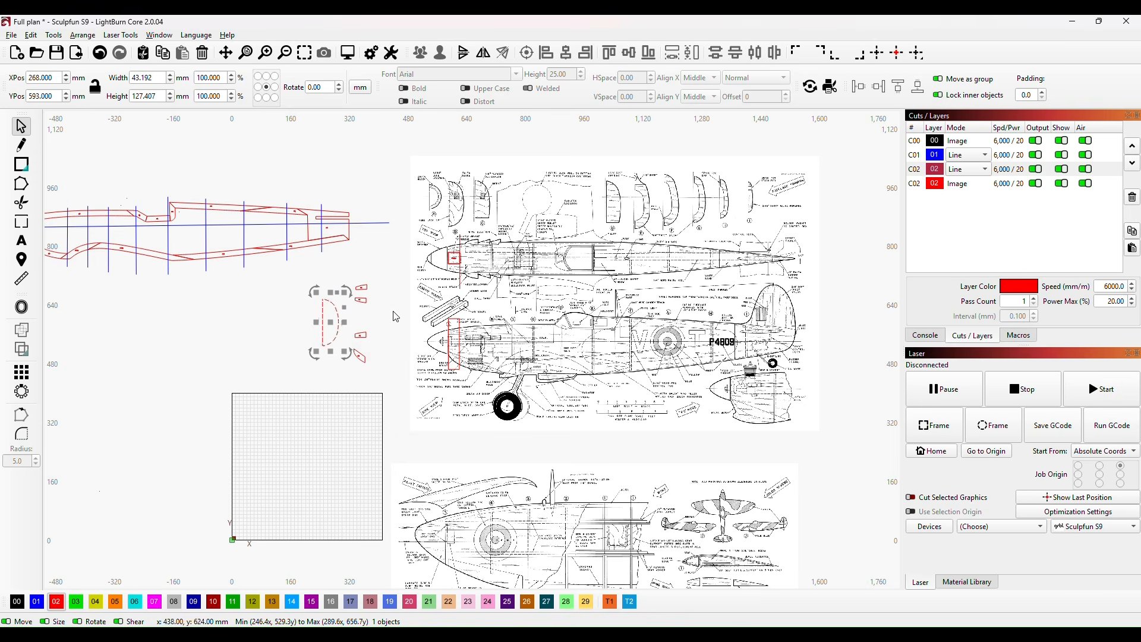
{"action": "scroll", "coordinate": [384, 332], "scroll_direction": "up", "scroll_amount": 2}
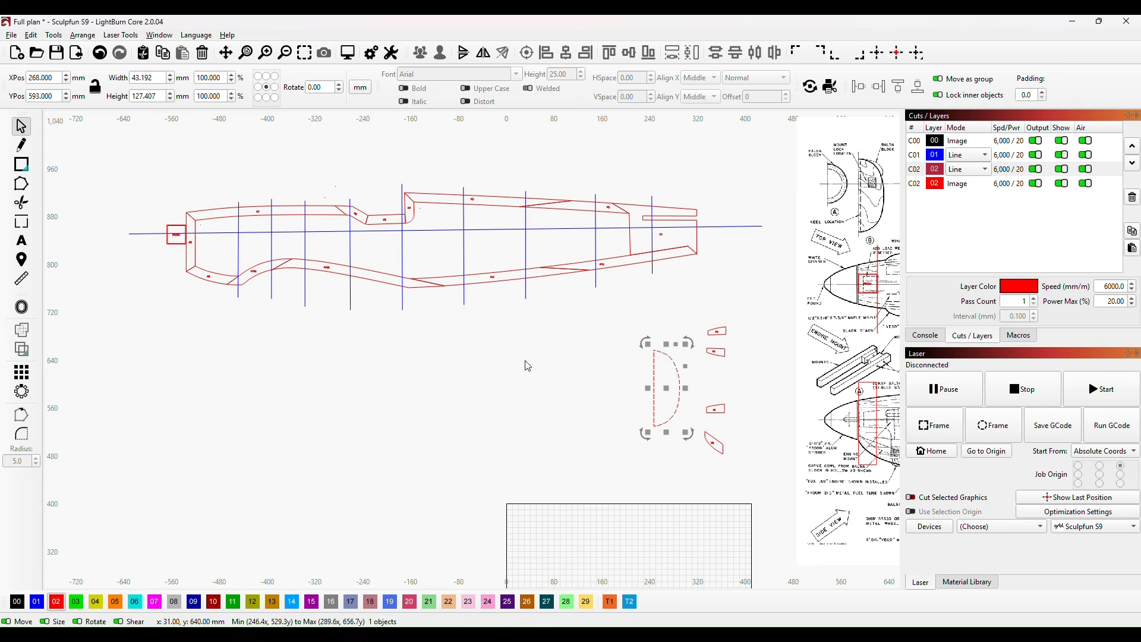
{"action": "left_click_drag", "start_coordinate": [681, 392], "coordinate": [253, 245]}
{"action": "left_click_drag", "start_coordinate": [175, 329], "coordinate": [280, 470]}
Step: Nudge former B onto the station line and stretch it to about 129.3 mm high to span the keel's outer edges
{"action": "scroll", "coordinate": [294, 469], "scroll_direction": "up", "scroll_amount": 5}
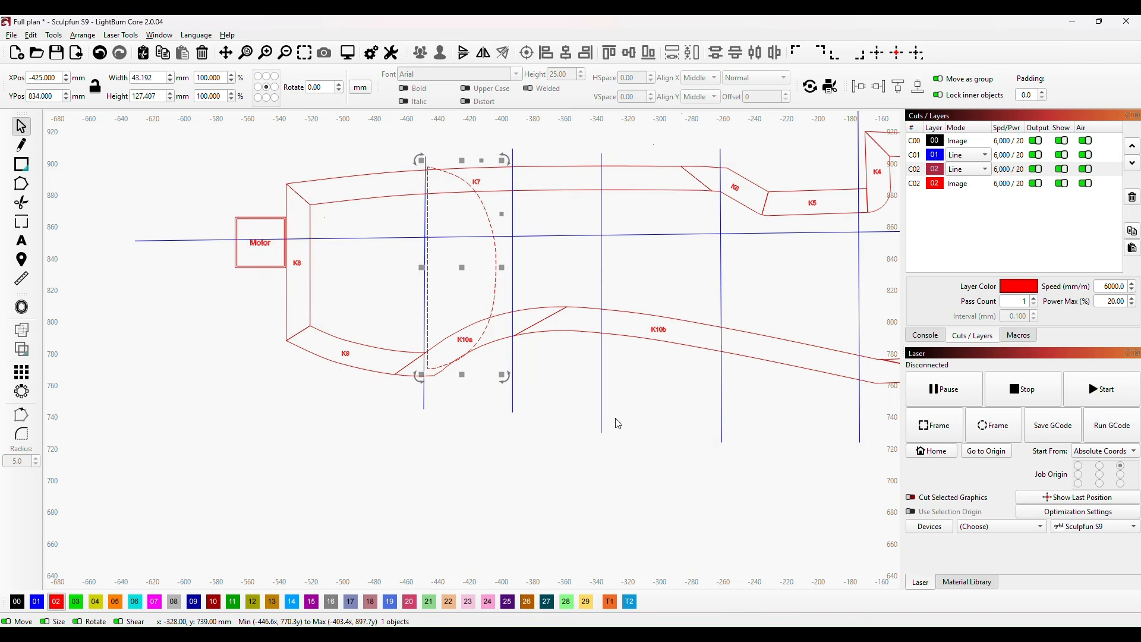
{"action": "scroll", "coordinate": [612, 411], "scroll_direction": "up", "scroll_amount": 1}
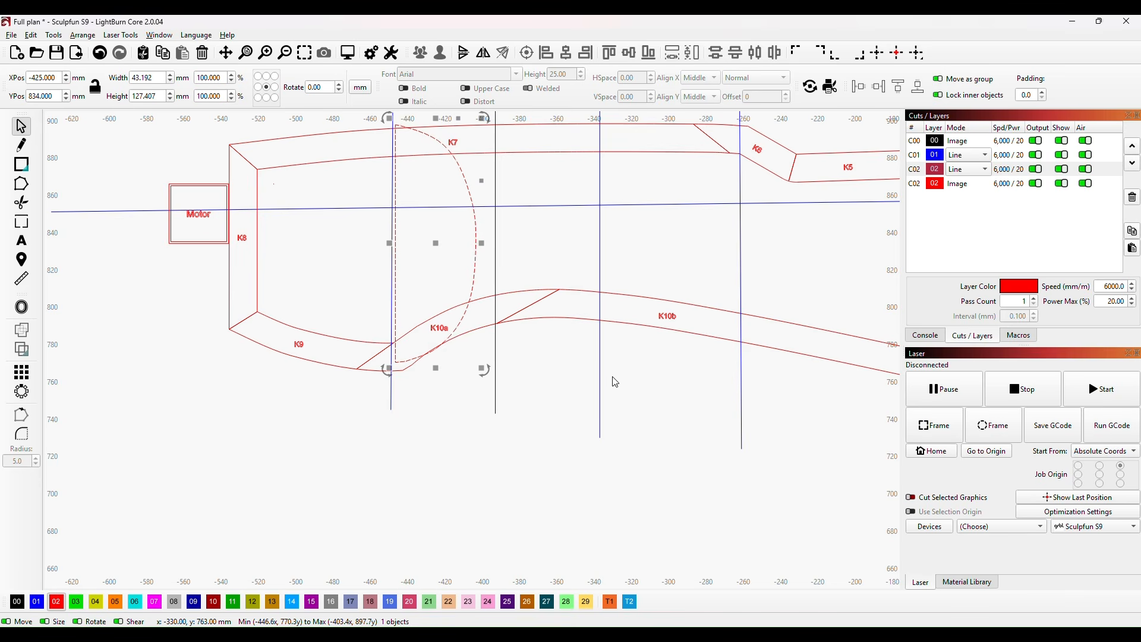
{"action": "key", "text": "Left"}
{"action": "key", "text": "Left"}
{"action": "key", "text": "Down"}
{"action": "key", "text": "Down"}
{"action": "key", "text": "Down"}
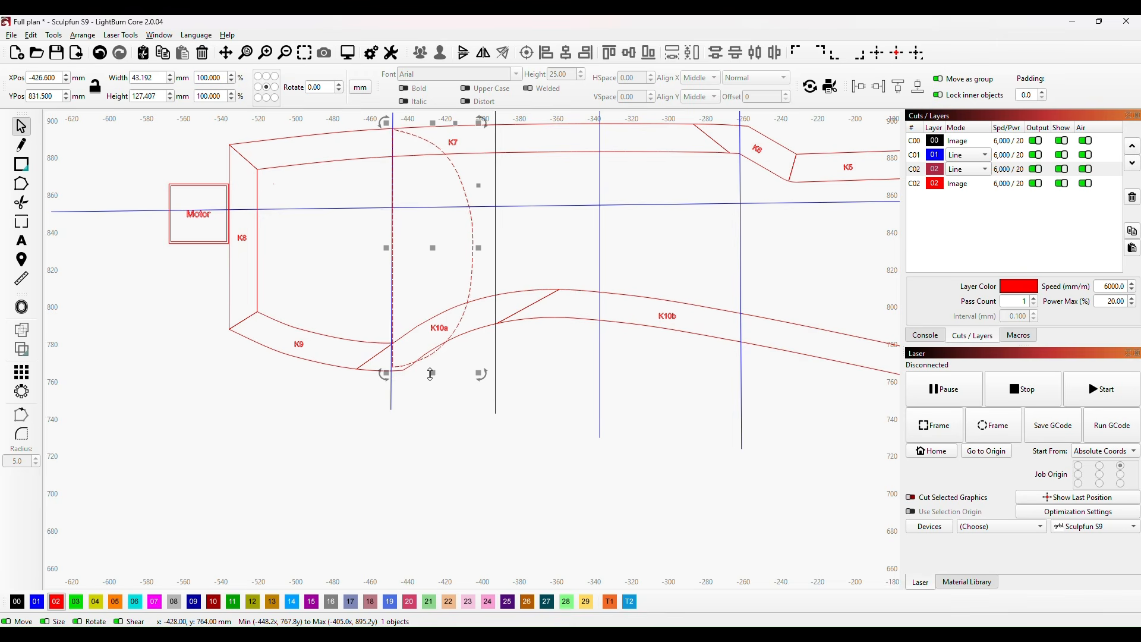
{"action": "left_click_drag", "start_coordinate": [435, 372], "coordinate": [434, 376]}
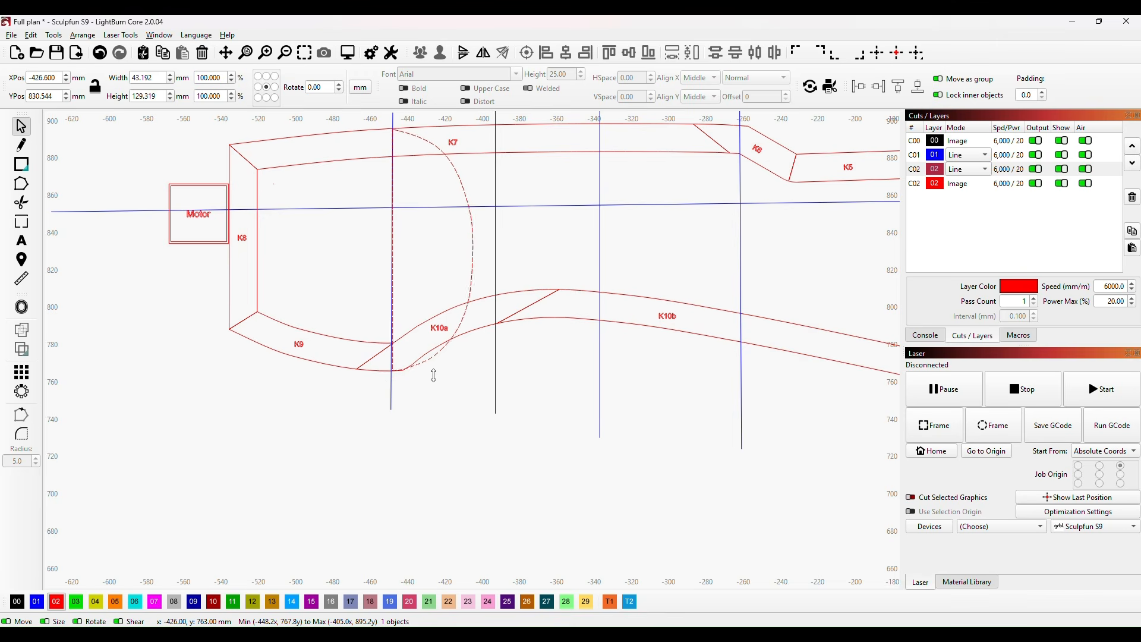
{"action": "left_click", "coordinate": [397, 410]}
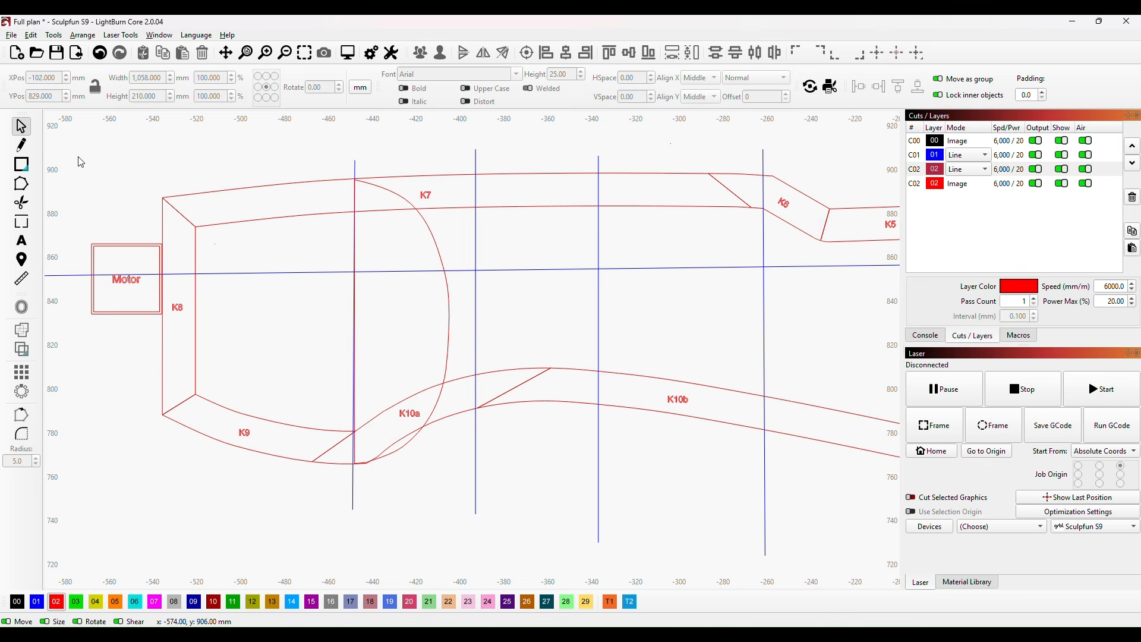
Step: Draw a vertical rectangle about 5 × 103 mm and place it along former B's straight edge
{"action": "left_click", "coordinate": [21, 165]}
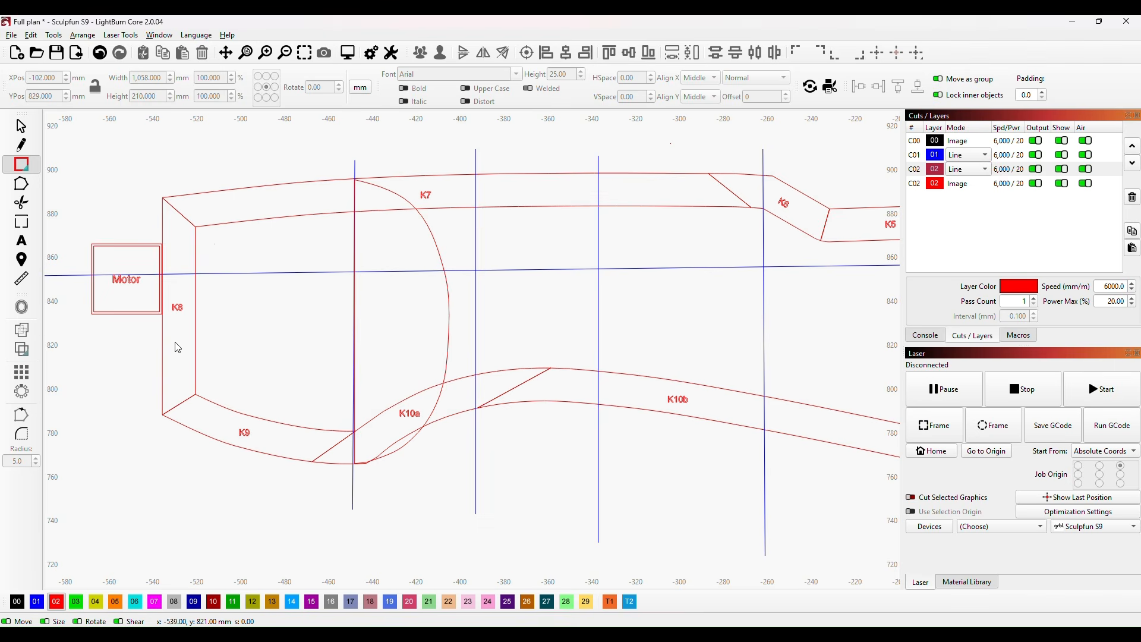
{"action": "left_click_drag", "start_coordinate": [285, 237], "coordinate": [298, 469]}
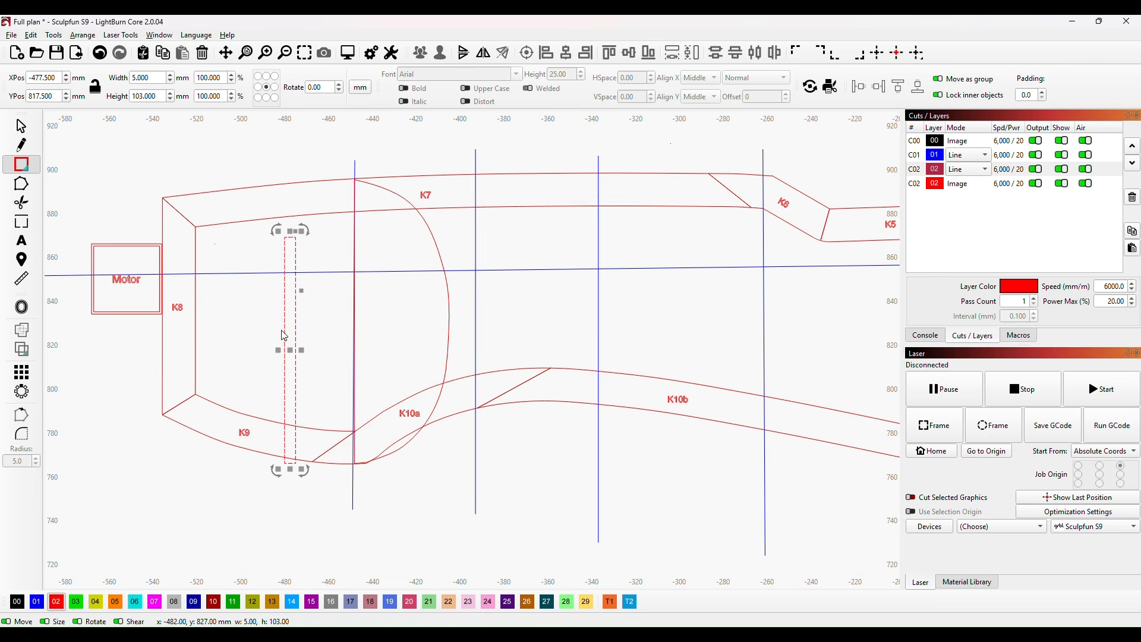
{"action": "left_click_drag", "start_coordinate": [288, 352], "coordinate": [352, 329]}
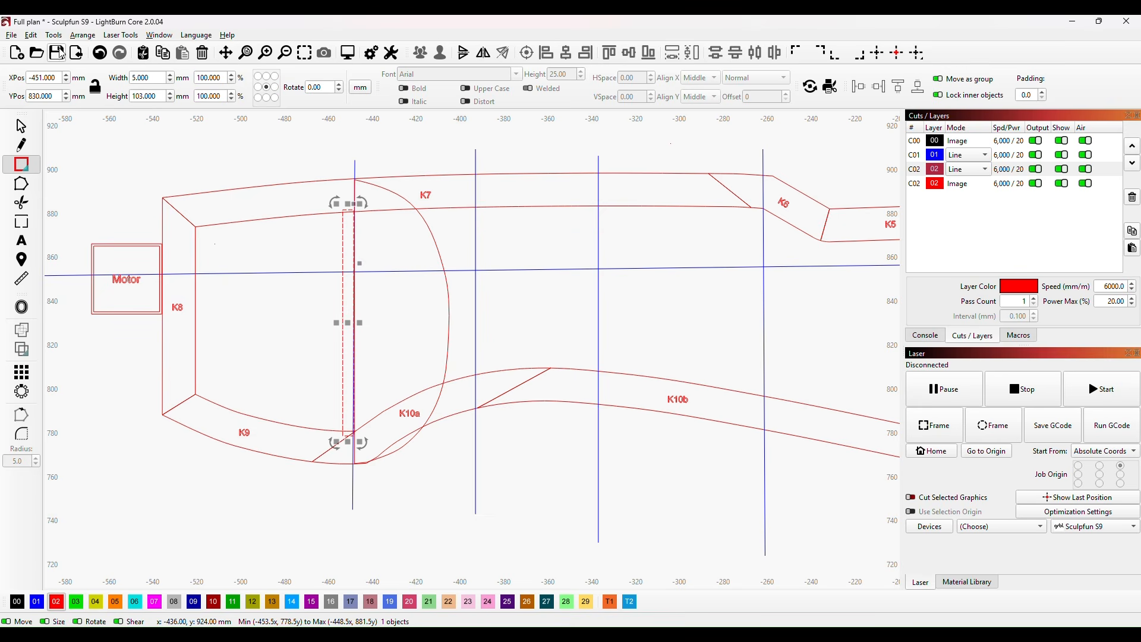
Step: Set the rectangle's width to 3 mm and move it flush against former B's straight edge
{"action": "double_click", "coordinate": [140, 80]}
{"action": "type", "text": "3"}
{"action": "left_click", "coordinate": [259, 364]}
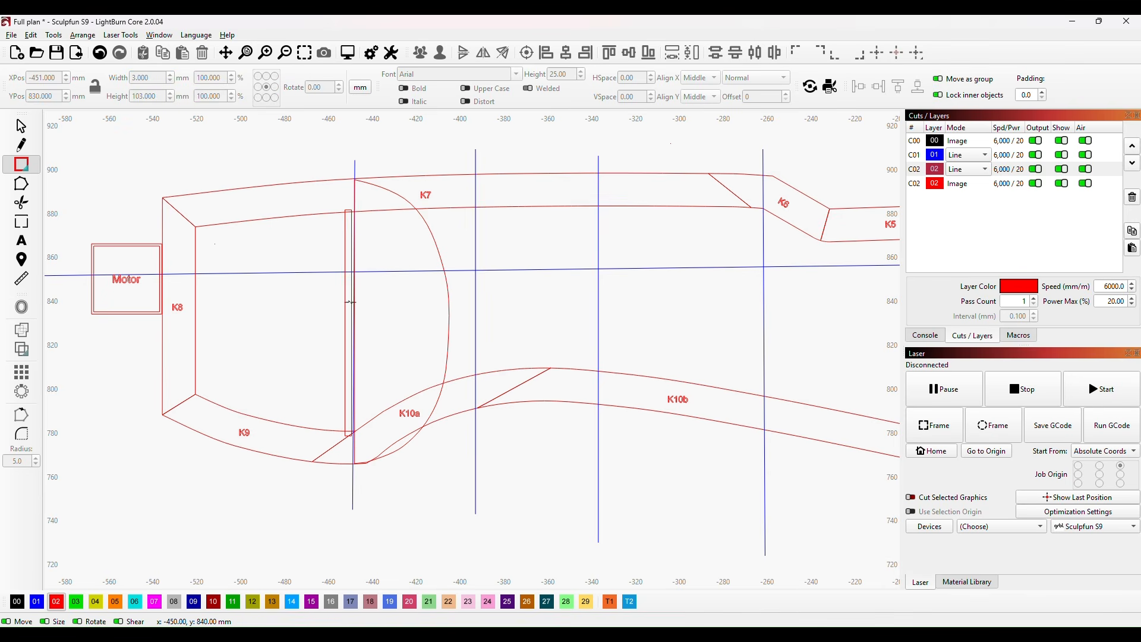
{"action": "left_click_drag", "start_coordinate": [351, 302], "coordinate": [349, 326]}
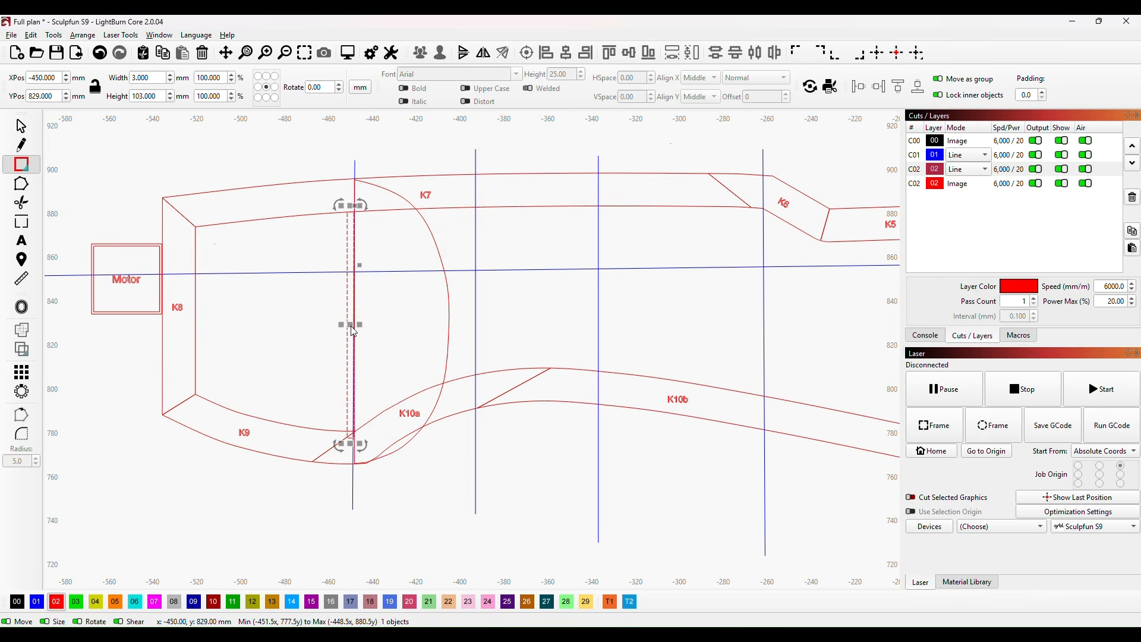
Step: Shorten the rectangle to about 99.5 mm by raising its lower end to the inner edge of the keel
{"action": "left_click", "coordinate": [443, 260]}
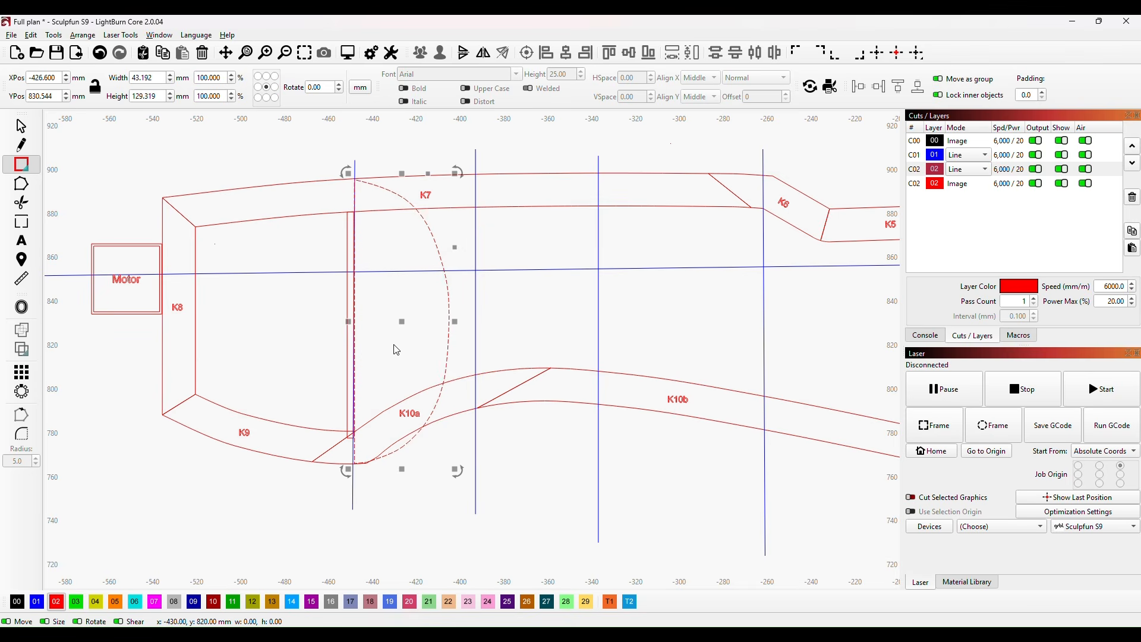
{"action": "left_click", "coordinate": [346, 360]}
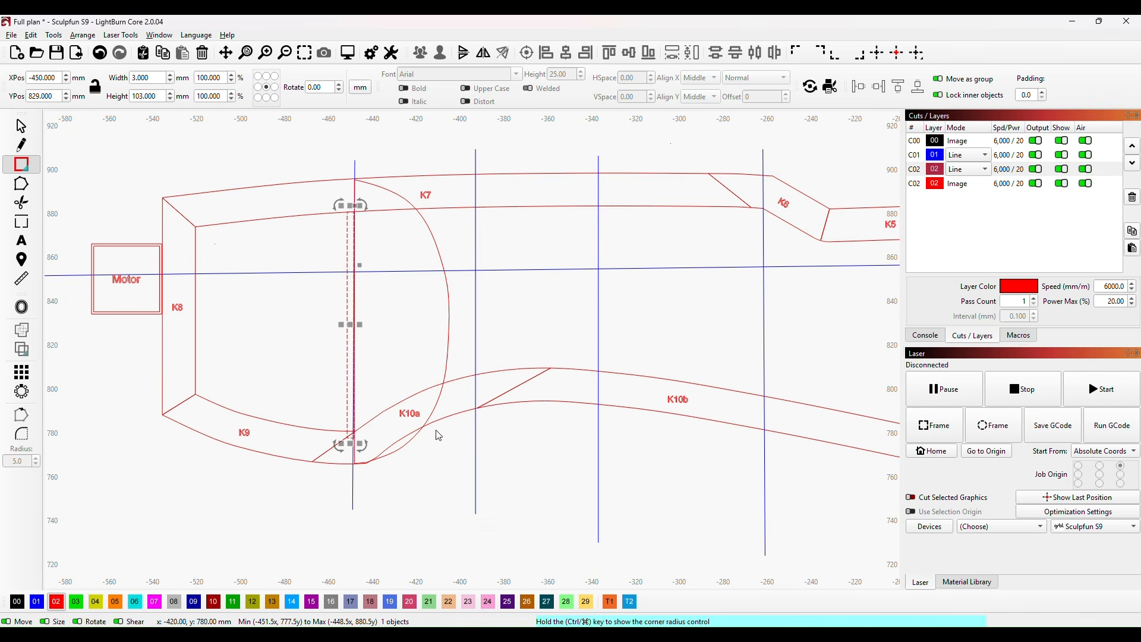
{"action": "left_click_drag", "start_coordinate": [353, 446], "coordinate": [353, 438]}
Step: Select former B together with its tab rectangle and move both into the empty area below K8 and K9
{"action": "left_click_drag", "start_coordinate": [470, 463], "coordinate": [540, 348]}
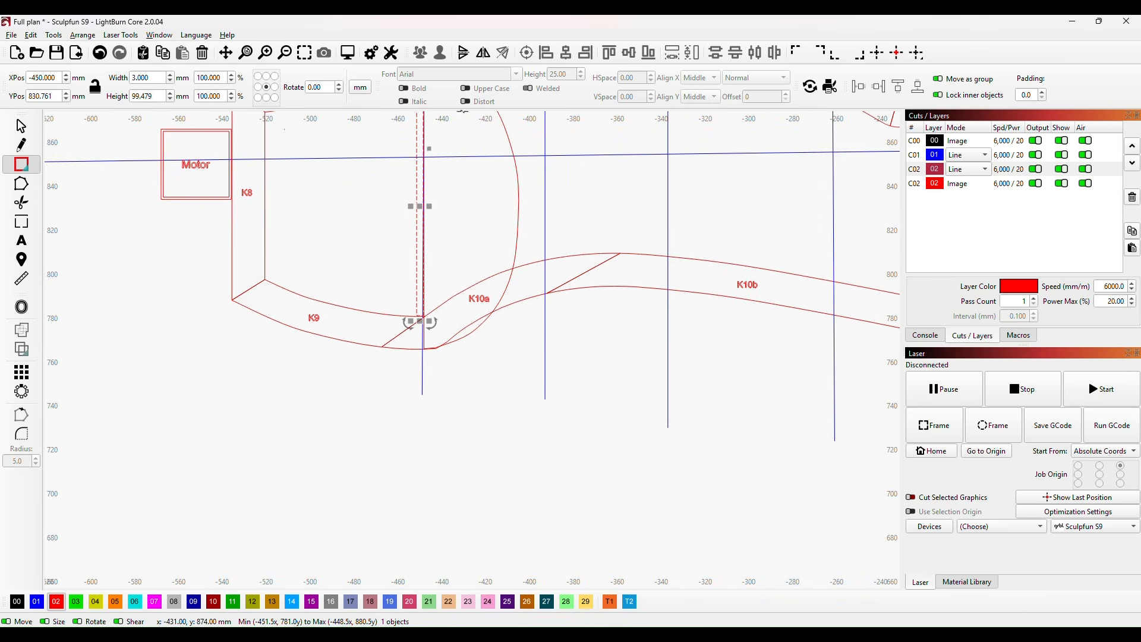
{"action": "left_click", "coordinate": [518, 216], "text": "shift"}
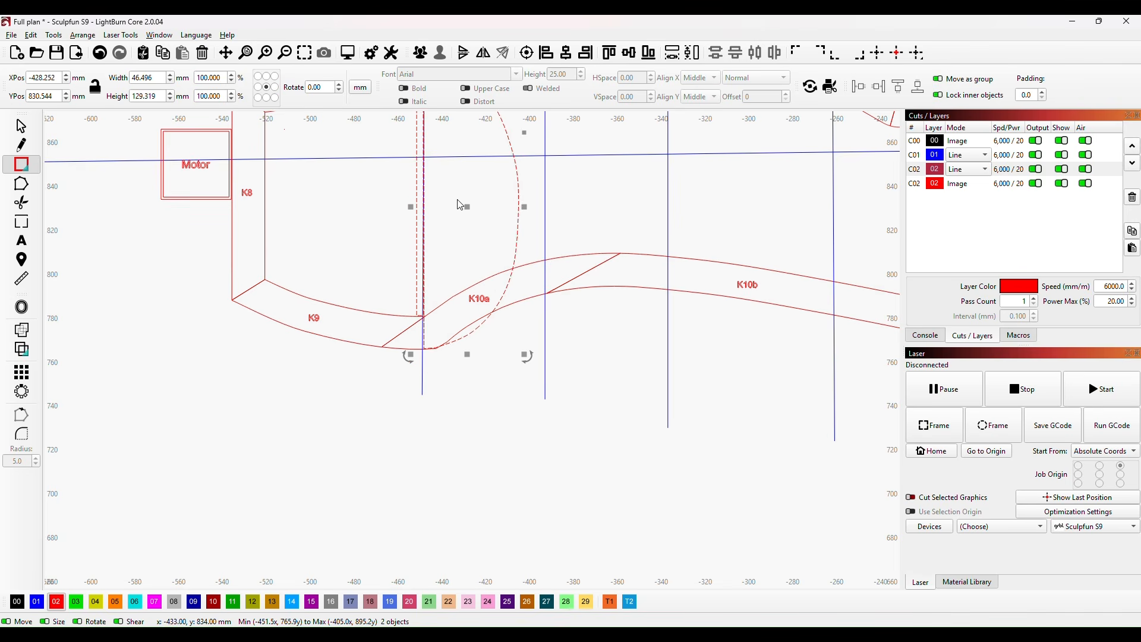
{"action": "left_click_drag", "start_coordinate": [467, 205], "coordinate": [298, 453]}
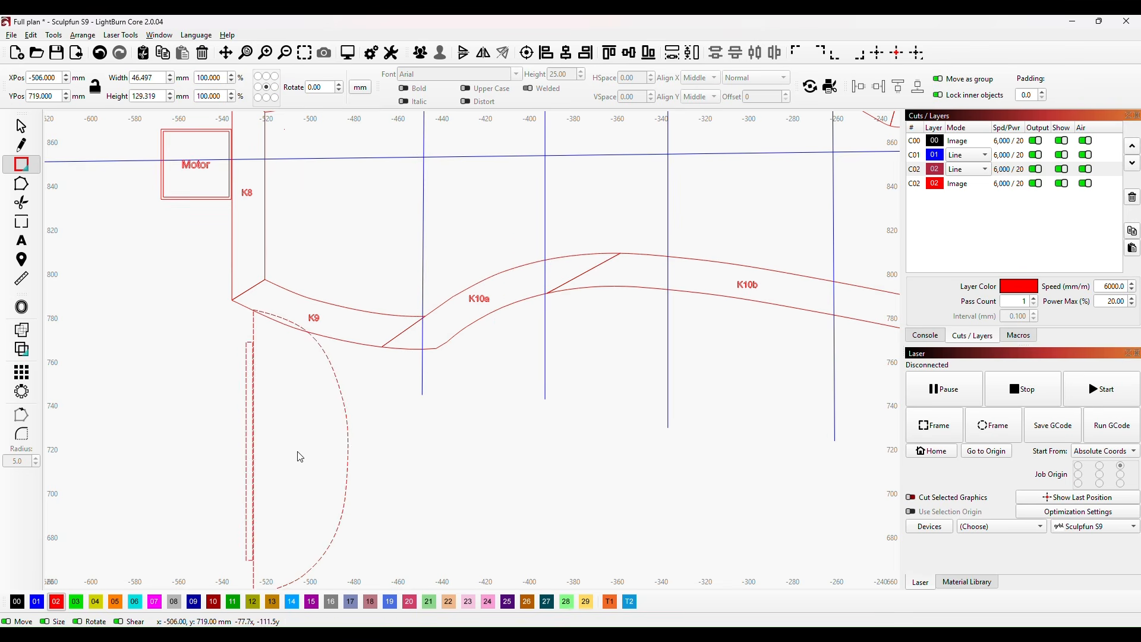
{"action": "scroll", "coordinate": [394, 464], "scroll_direction": "down", "scroll_amount": 3}
{"action": "scroll", "coordinate": [398, 469], "scroll_direction": "up", "scroll_amount": 1}
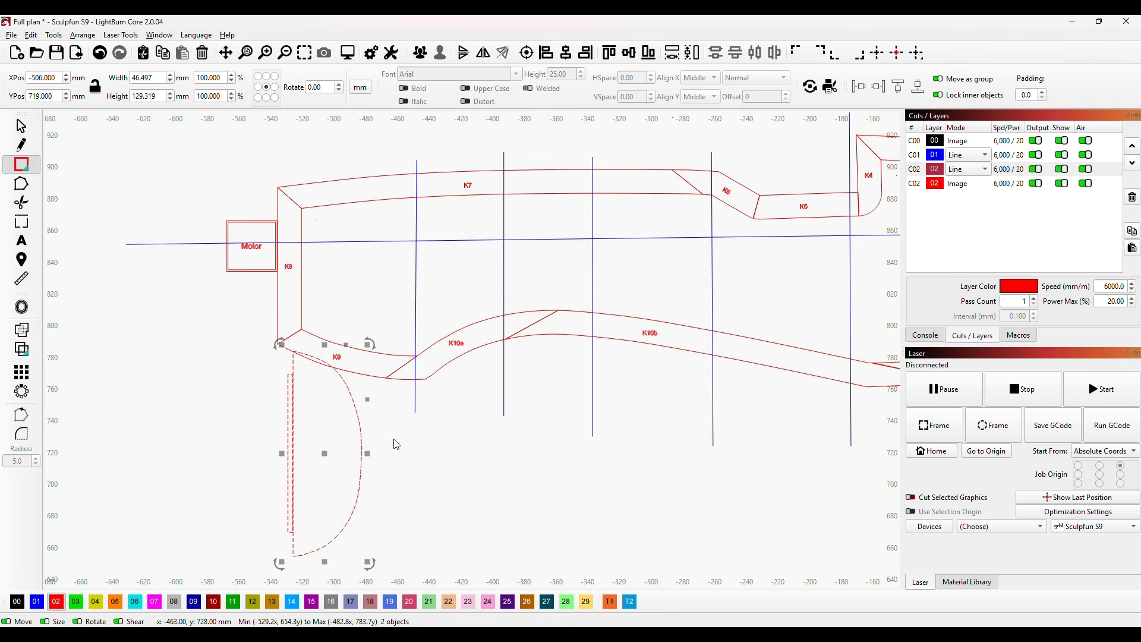
{"action": "left_click_drag", "start_coordinate": [396, 441], "coordinate": [451, 344]}
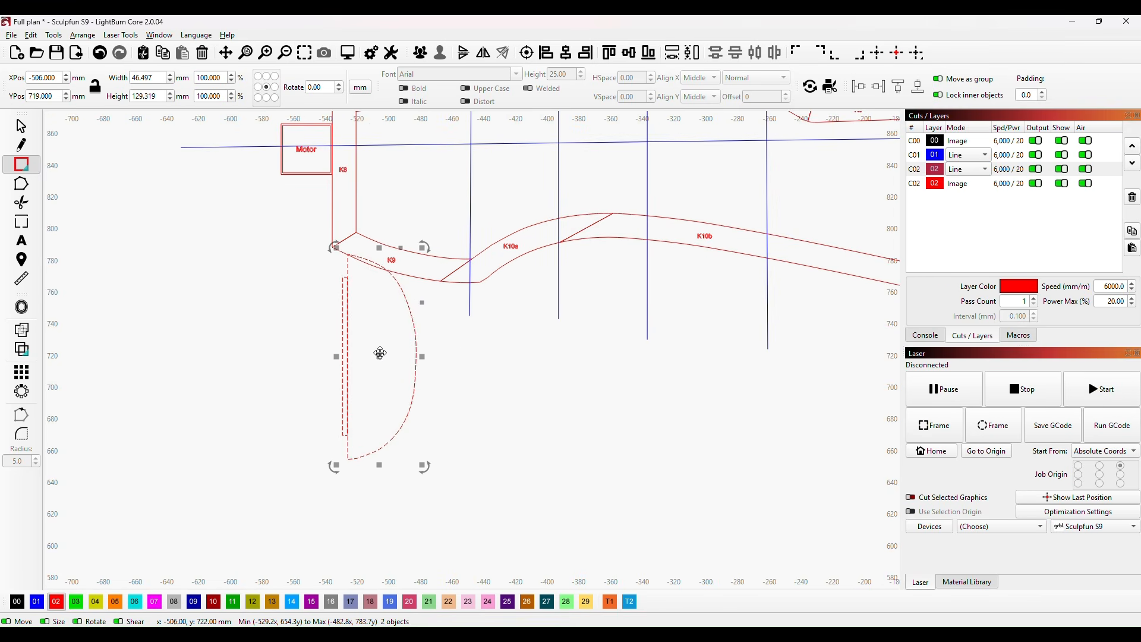
{"action": "left_click_drag", "start_coordinate": [376, 355], "coordinate": [324, 412]}
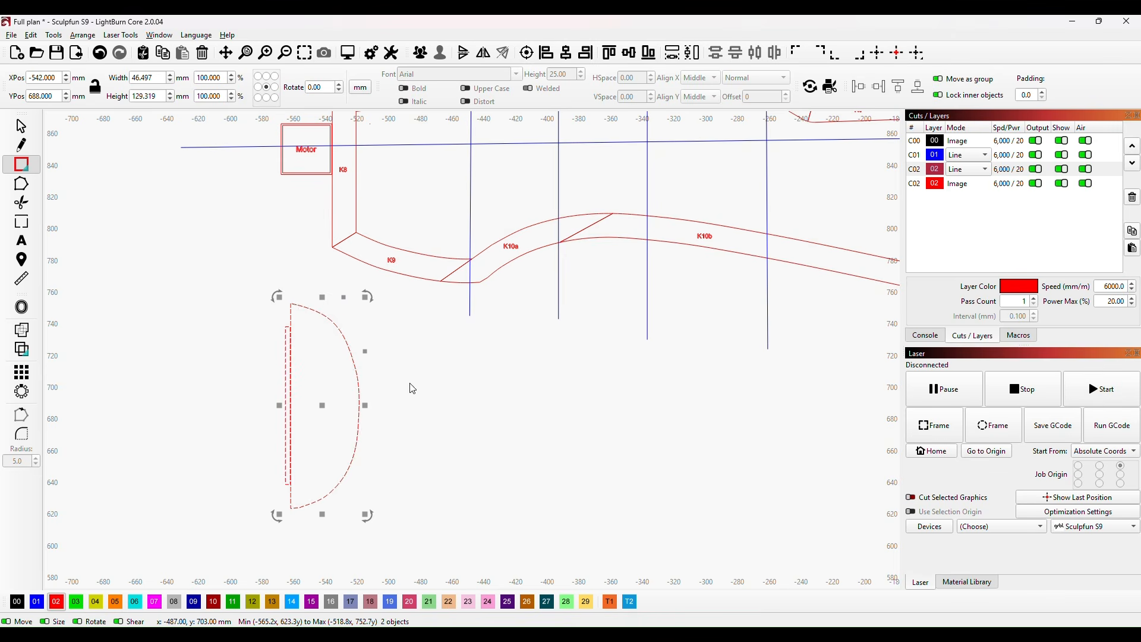
{"action": "left_click", "coordinate": [247, 411]}
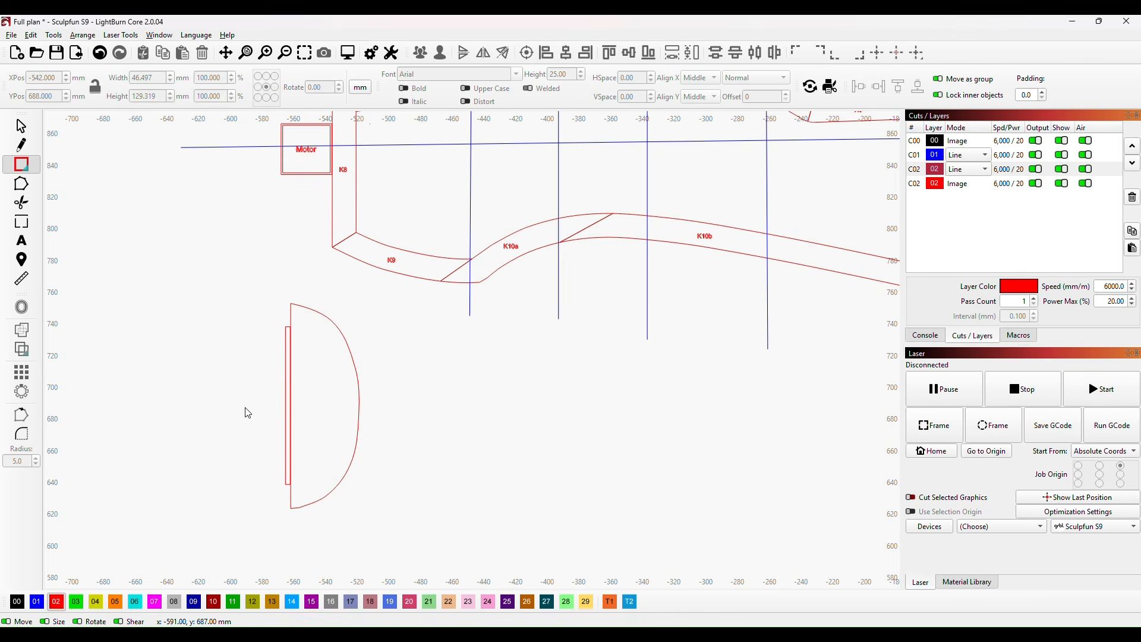
Step: Shift former B's tab rectangle 0.3 mm toward the former and widen it to about 9.8 mm so it crosses the straight edge
{"action": "left_click", "coordinate": [286, 396]}
{"action": "scroll", "coordinate": [367, 395], "scroll_direction": "up", "scroll_amount": 5}
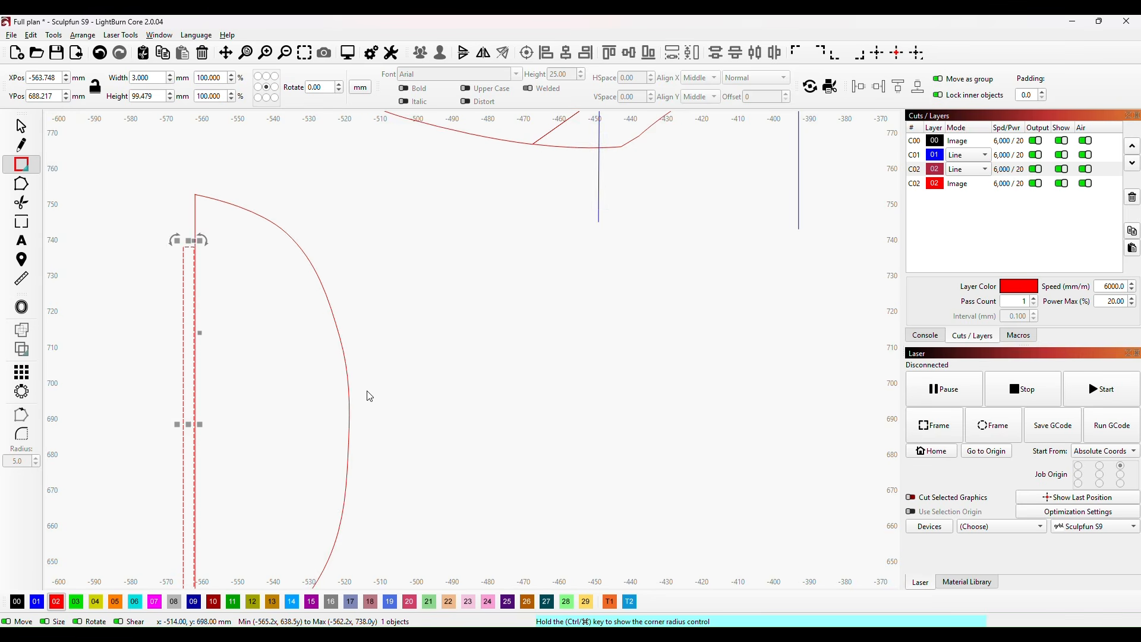
{"action": "left_click_drag", "start_coordinate": [397, 372], "coordinate": [470, 315]}
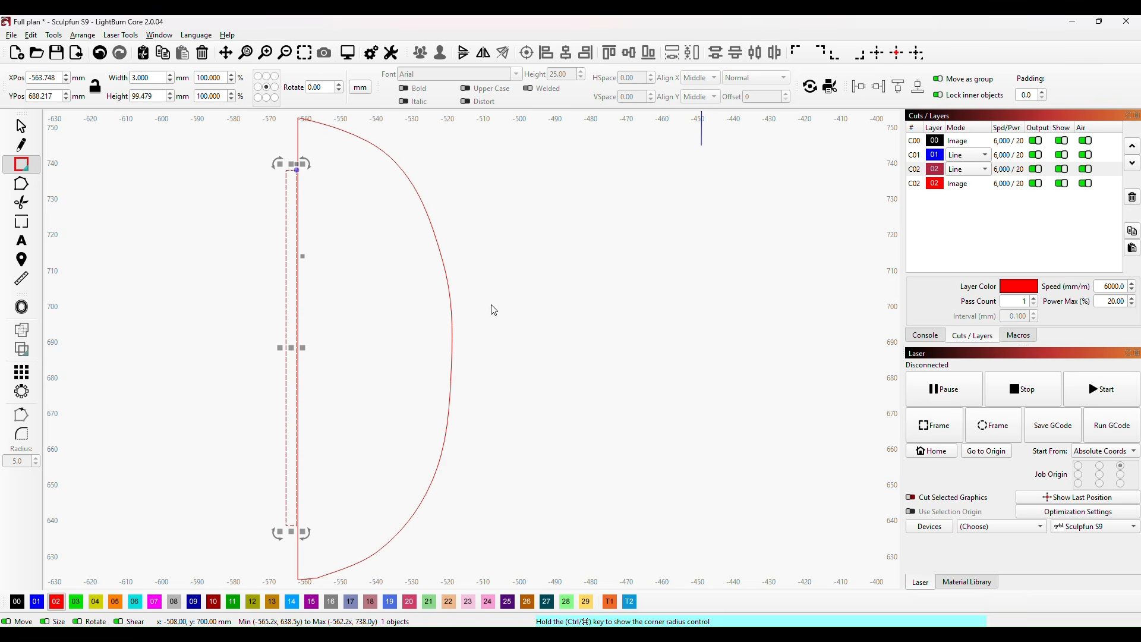
{"action": "key", "text": "Right"}
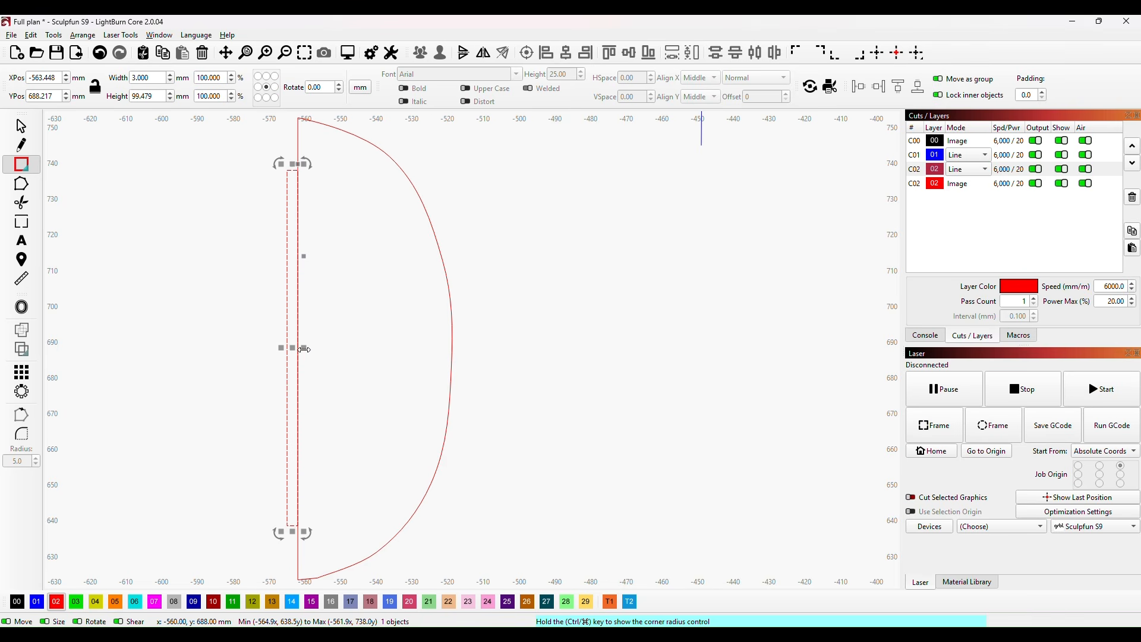
{"action": "left_click_drag", "start_coordinate": [305, 349], "coordinate": [327, 347]}
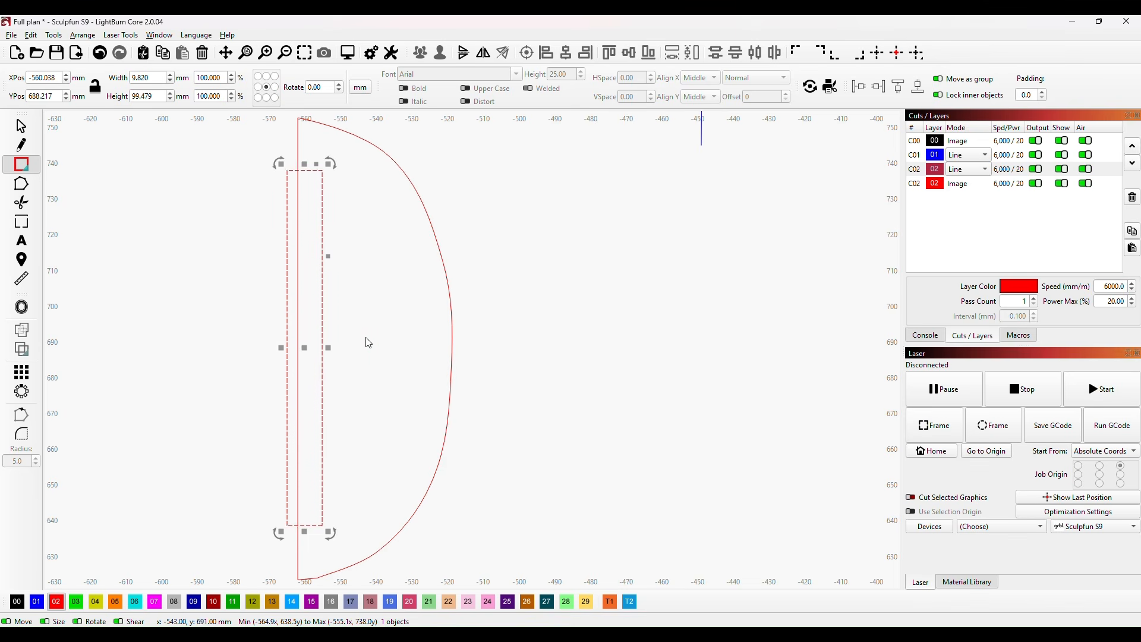
Step: Trim the overlapping segments of the rectangle and former B's straight edge to form one outline with a projecting tab
{"action": "left_click", "coordinate": [22, 203]}
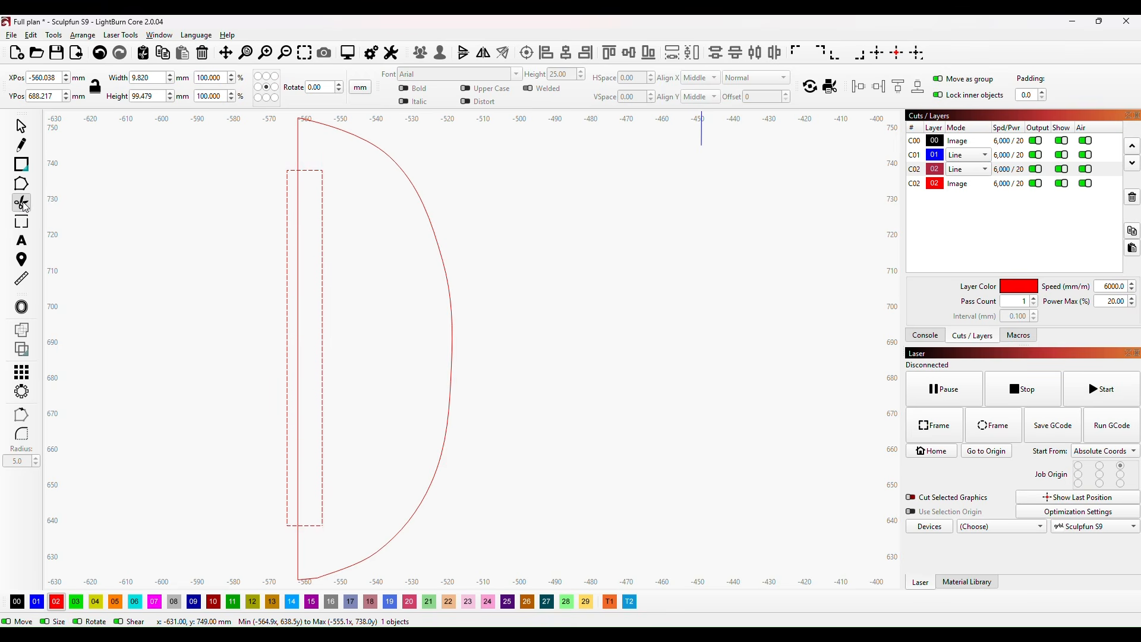
{"action": "left_click", "coordinate": [324, 302]}
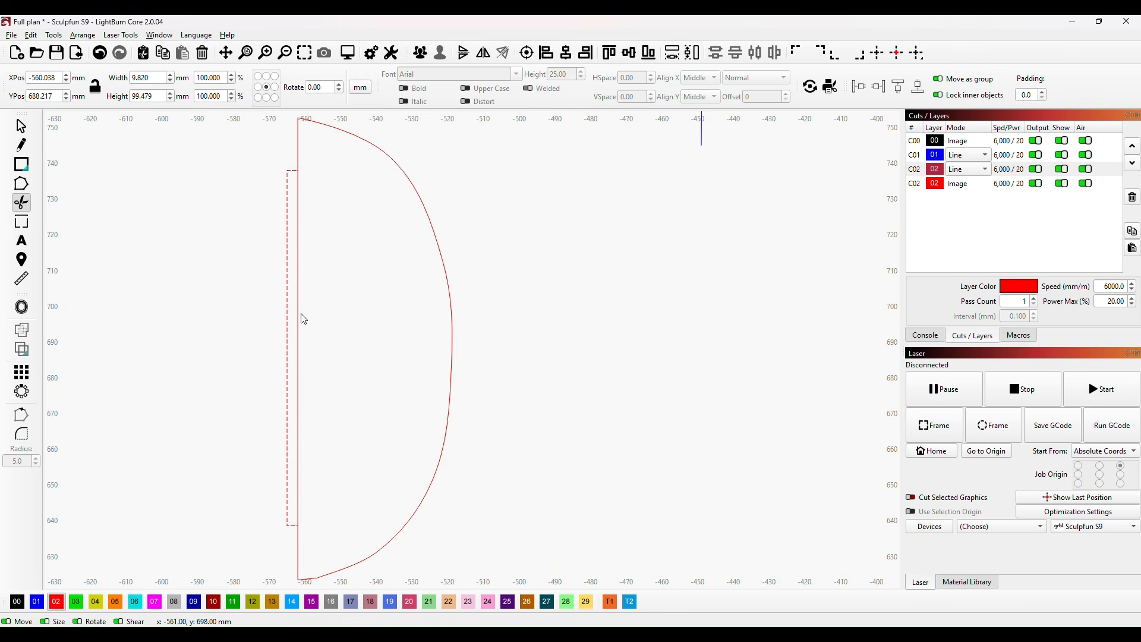
{"action": "left_click", "coordinate": [299, 319]}
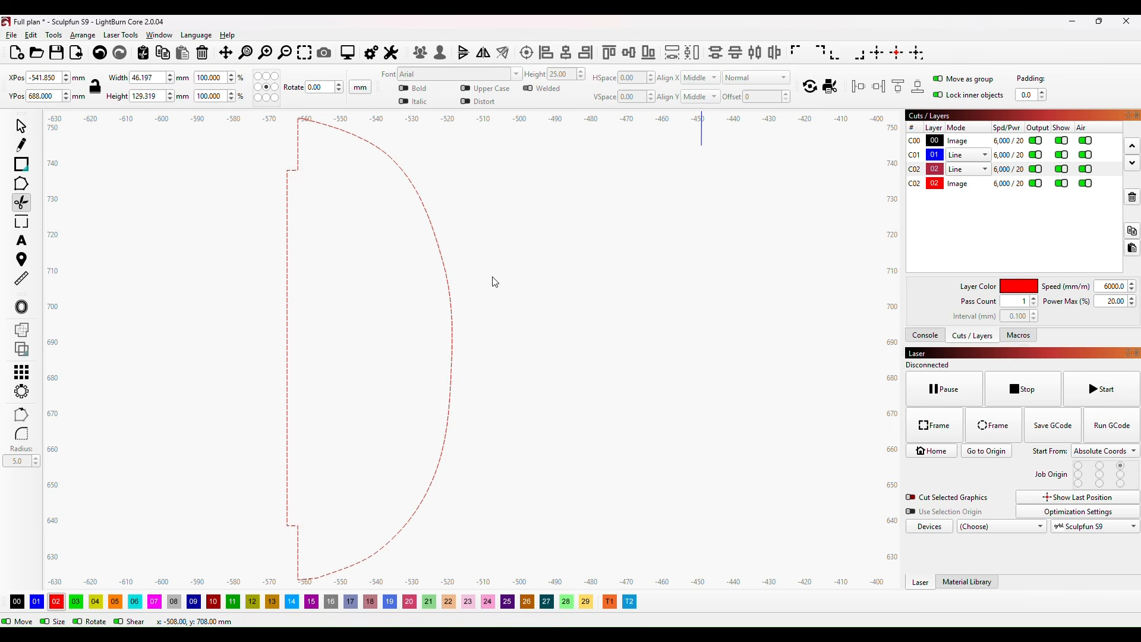
Step: Move the tabbed former B onto the keel, with its tab edge on the first vertical station line behind K8
{"action": "scroll", "coordinate": [533, 269], "scroll_direction": "down", "scroll_amount": 4}
{"action": "scroll", "coordinate": [535, 265], "scroll_direction": "down", "scroll_amount": 2}
{"action": "left_click_drag", "start_coordinate": [558, 272], "coordinate": [435, 380]}
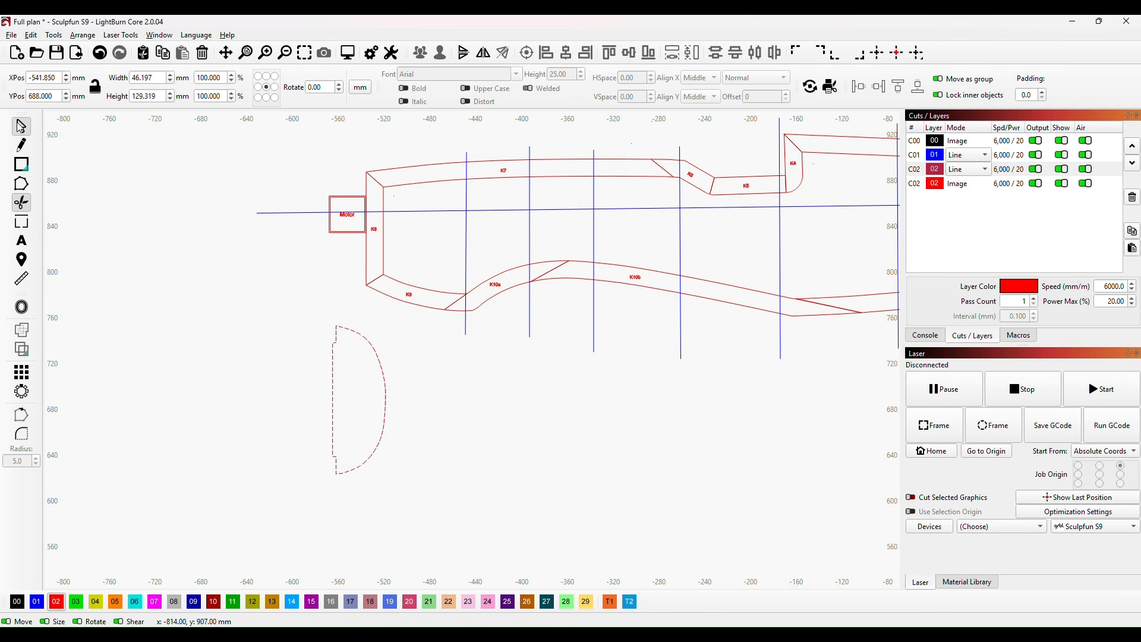
{"action": "left_click", "coordinate": [20, 126]}
{"action": "left_click", "coordinate": [334, 404]}
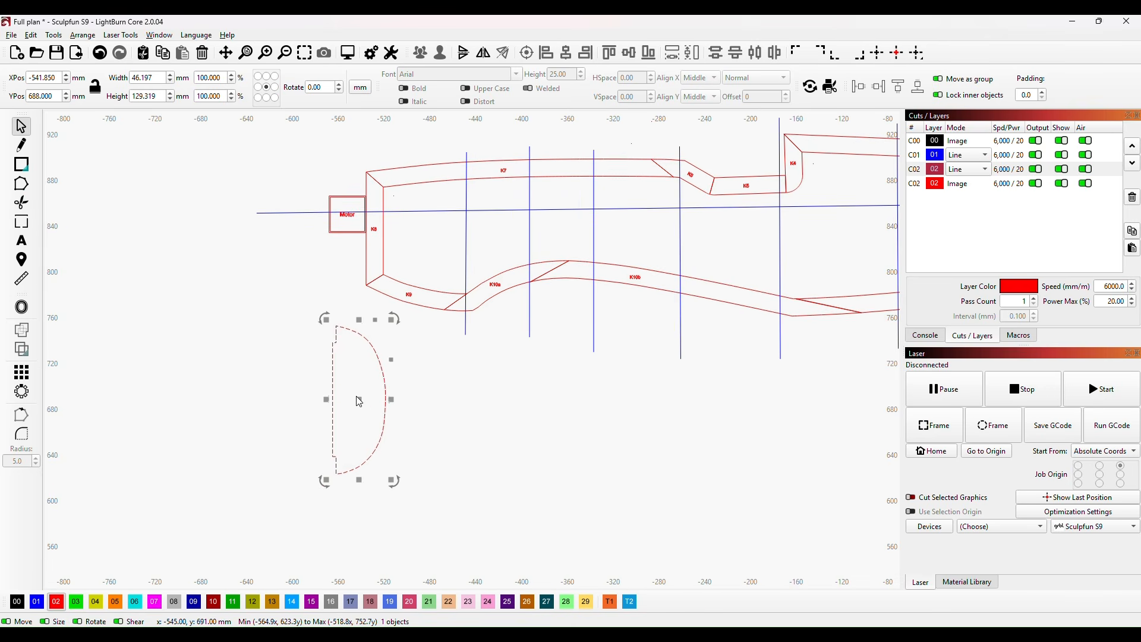
{"action": "left_click_drag", "start_coordinate": [360, 400], "coordinate": [498, 244]}
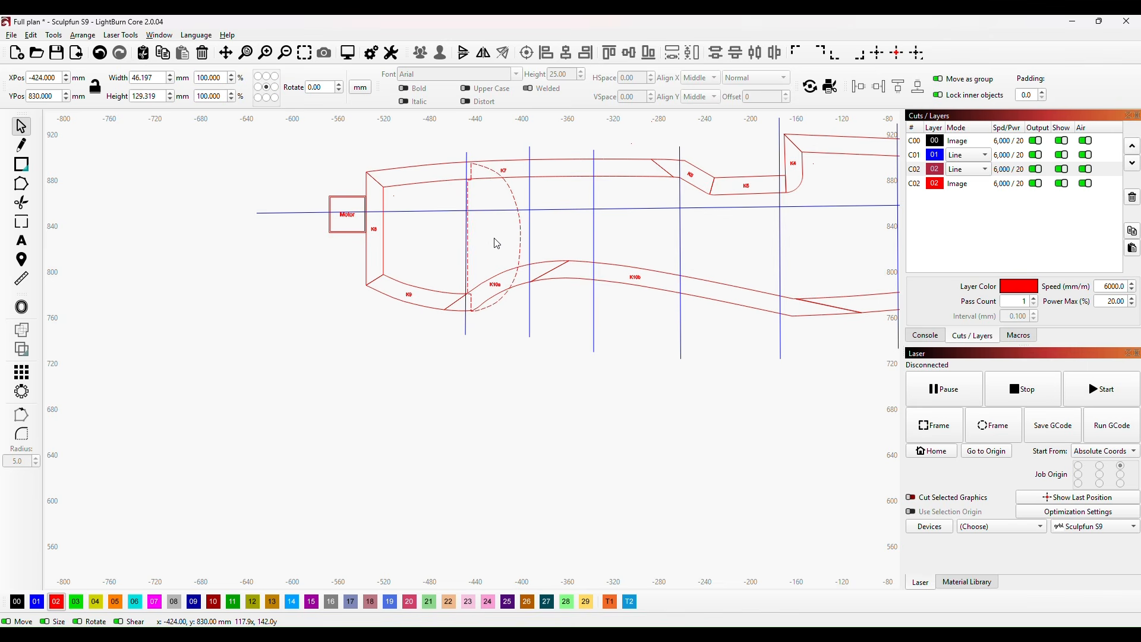
{"action": "left_click_drag", "start_coordinate": [497, 243], "coordinate": [498, 243]}
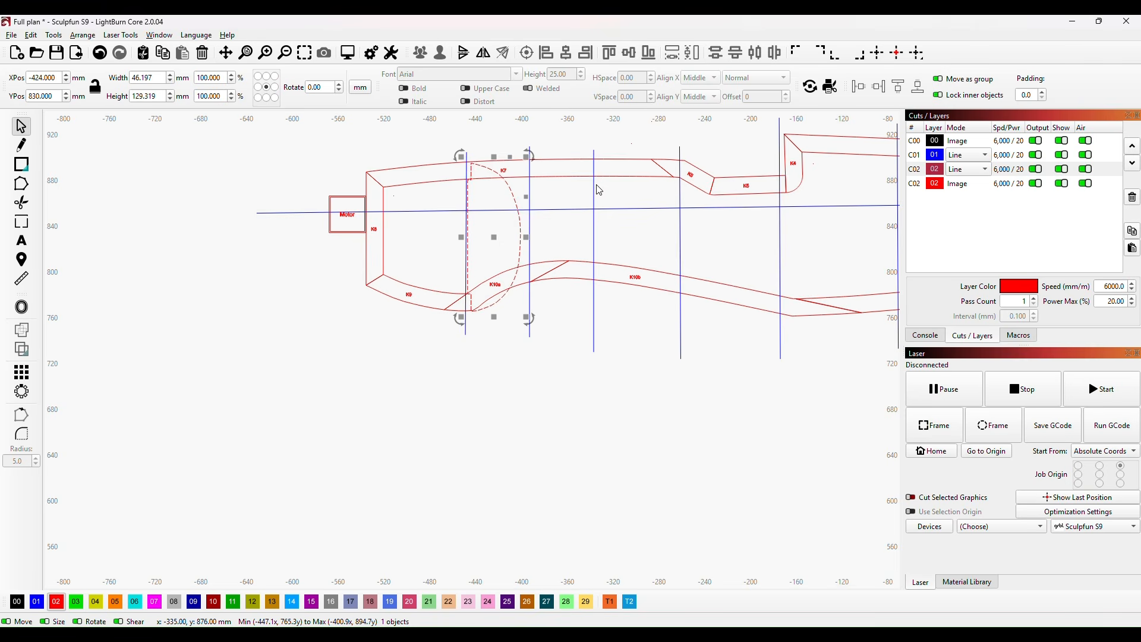
{"action": "left_click_drag", "start_coordinate": [495, 237], "coordinate": [493, 237]}
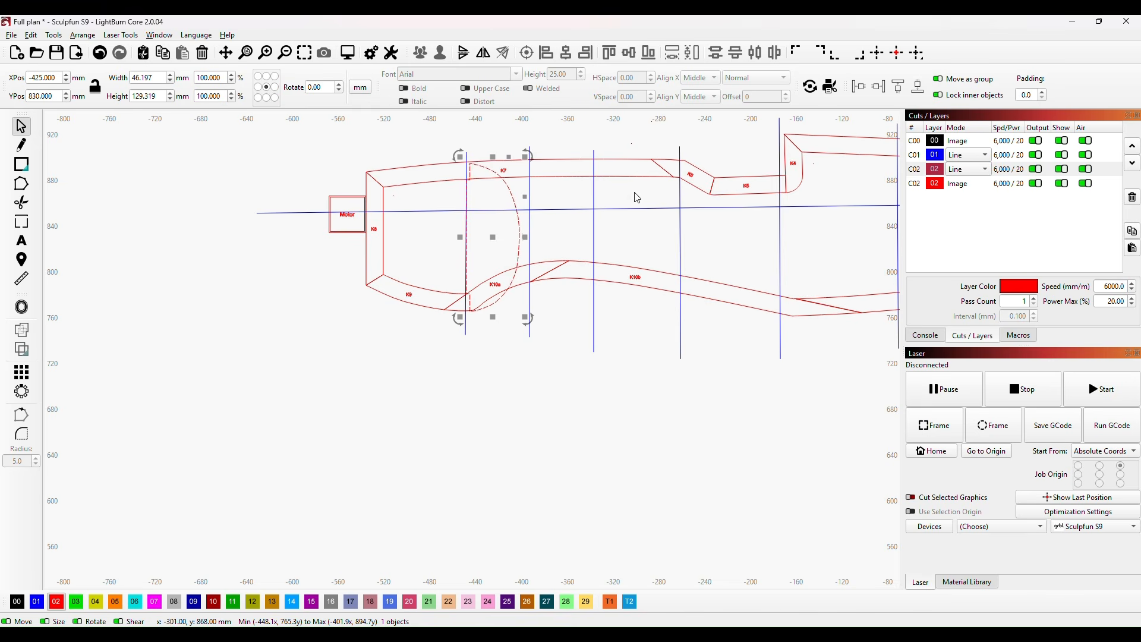
Step: Draw a small square in the empty area above K7's front end and size it to 3.2 × 3.2 mm
{"action": "left_click_drag", "start_coordinate": [696, 283], "coordinate": [485, 373]}
{"action": "scroll", "coordinate": [485, 373], "scroll_direction": "down", "scroll_amount": 2}
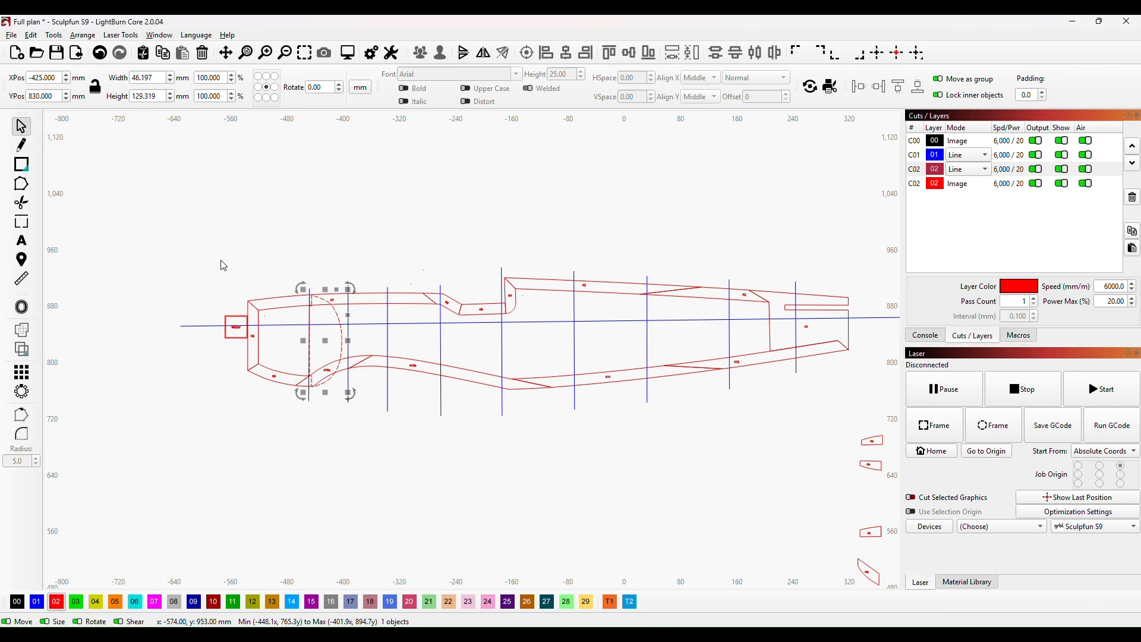
{"action": "scroll", "coordinate": [215, 277], "scroll_direction": "up", "scroll_amount": 3}
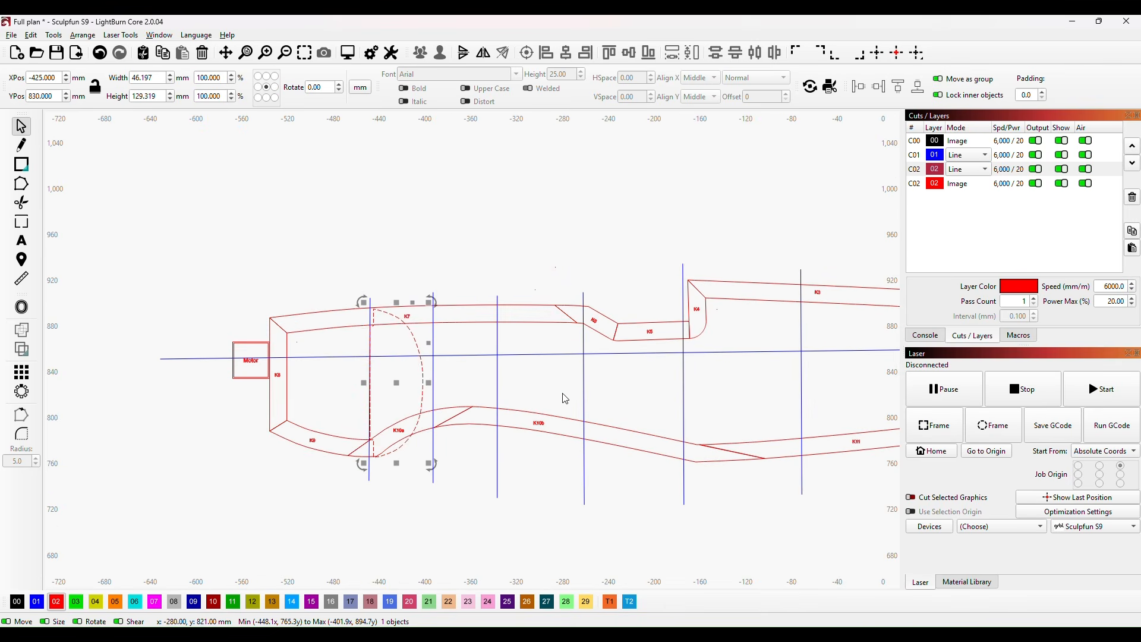
{"action": "scroll", "coordinate": [562, 397], "scroll_direction": "up", "scroll_amount": 4}
{"action": "left_click_drag", "start_coordinate": [396, 418], "coordinate": [524, 376]}
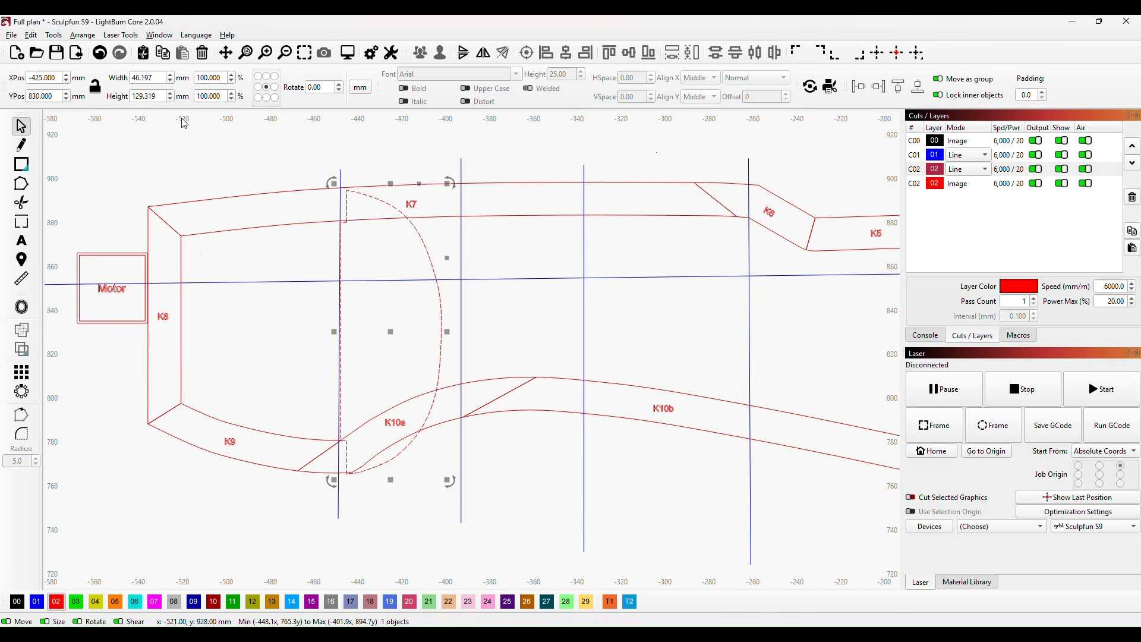
{"action": "left_click", "coordinate": [22, 164]}
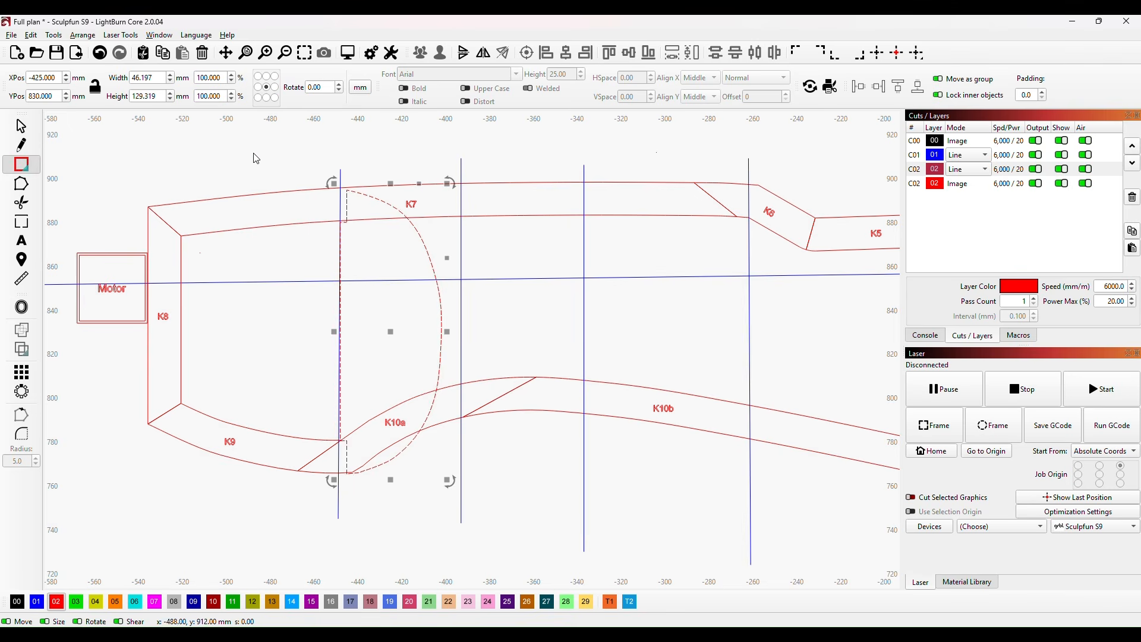
{"action": "left_click", "coordinate": [214, 145]}
{"action": "left_click_drag", "start_coordinate": [153, 78], "coordinate": [132, 78]}
{"action": "type", "text": "3"}
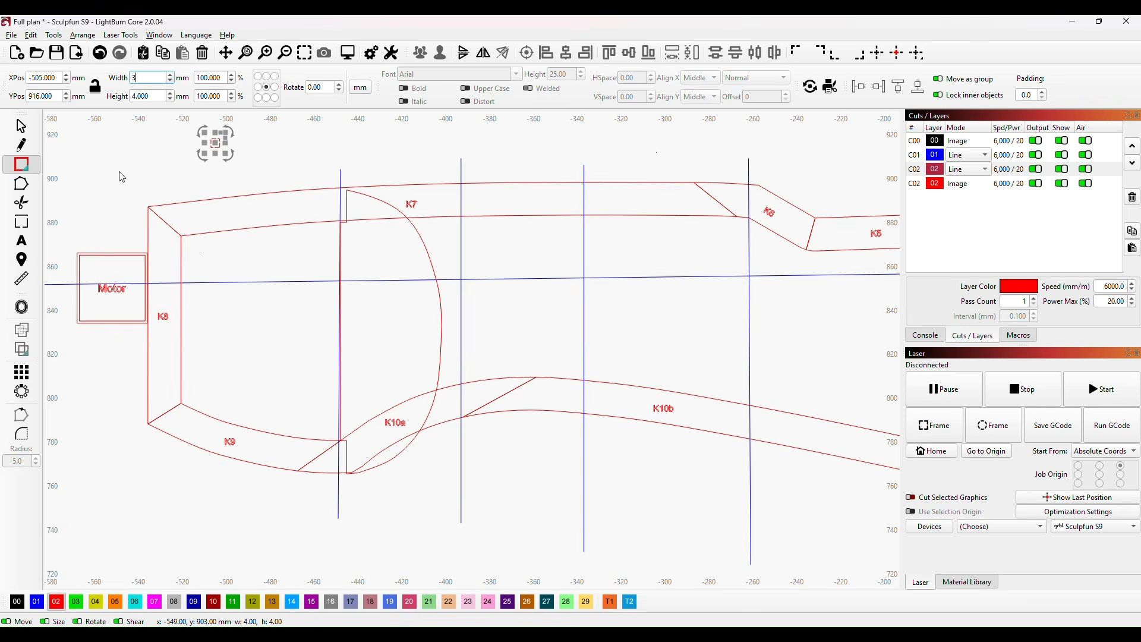
{"action": "type", "text": ".2"}
{"action": "left_click_drag", "start_coordinate": [152, 96], "coordinate": [134, 98]}
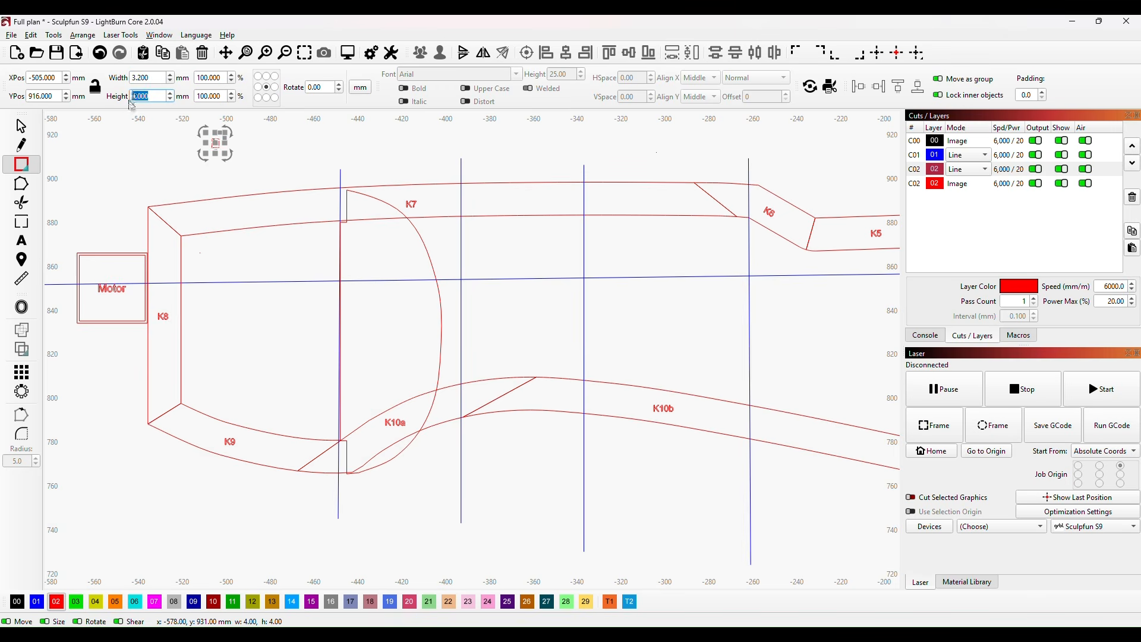
{"action": "type", "text": "3.2"}
{"action": "key", "text": "Return"}
Step: Move the 3.2 mm square onto former B's curved edge where the horizontal centreline crosses it
{"action": "scroll", "coordinate": [369, 268], "scroll_direction": "up", "scroll_amount": 3}
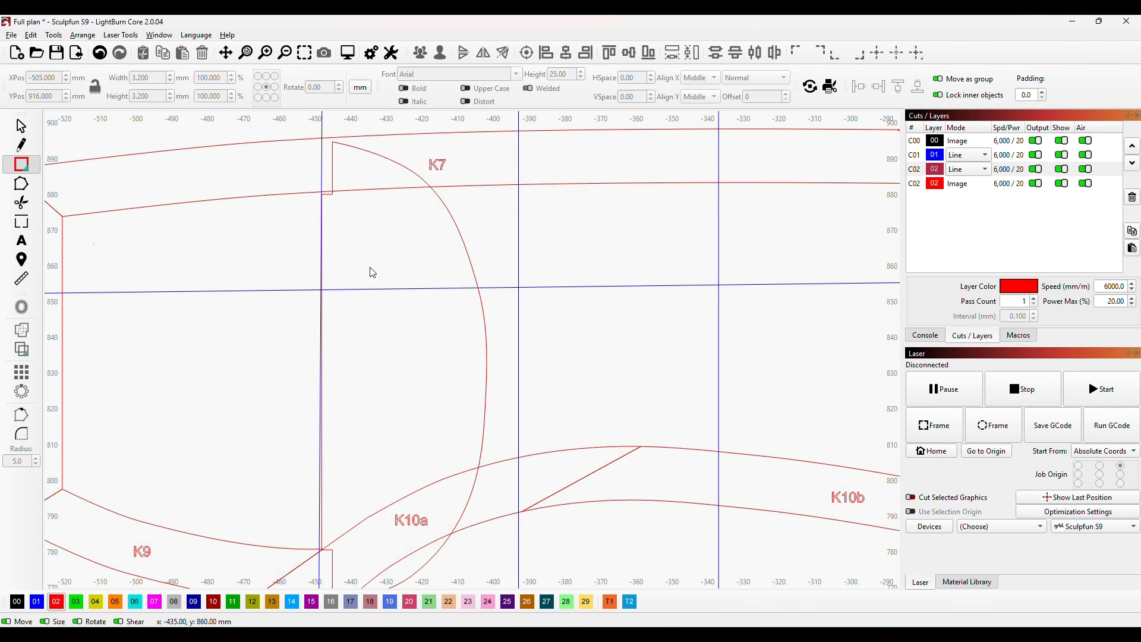
{"action": "left_click_drag", "start_coordinate": [428, 352], "coordinate": [432, 349]}
{"action": "scroll", "coordinate": [432, 350], "scroll_direction": "down", "scroll_amount": 3}
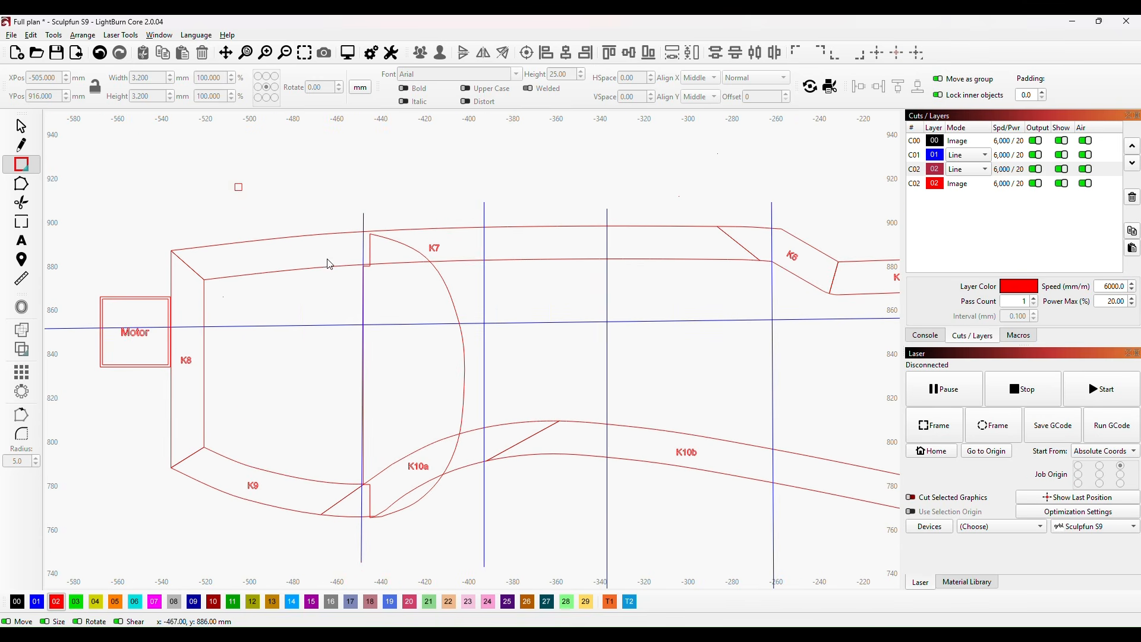
{"action": "left_click", "coordinate": [21, 126]}
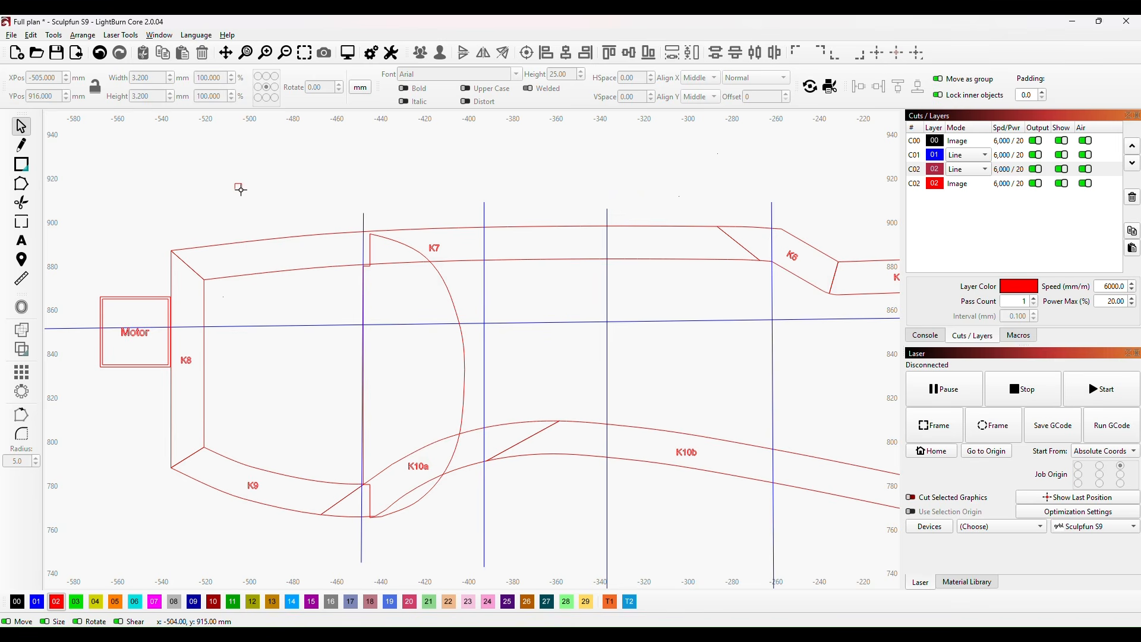
{"action": "left_click", "coordinate": [238, 188]}
{"action": "left_click_drag", "start_coordinate": [239, 187], "coordinate": [324, 382]}
{"action": "scroll", "coordinate": [453, 357], "scroll_direction": "up", "scroll_amount": 5}
{"action": "scroll", "coordinate": [196, 369], "scroll_direction": "up", "scroll_amount": 4}
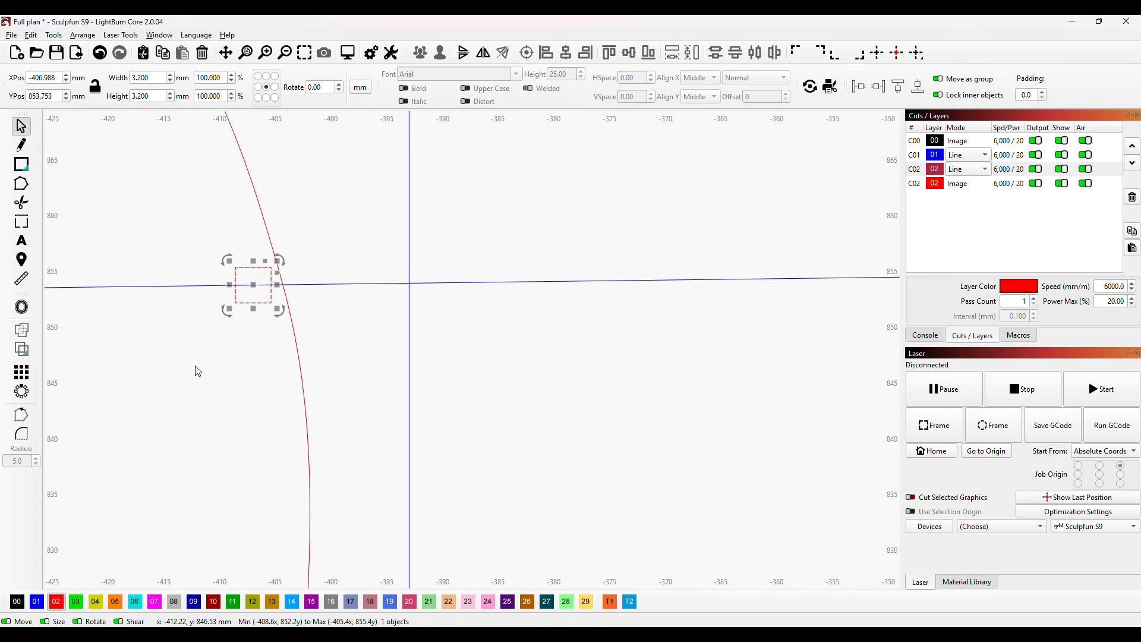
{"action": "mouse_move", "coordinate": [275, 253]}
{"action": "left_mouse_down"}
{"action": "mouse_move", "coordinate": [309, 254]}
{"action": "mouse_move", "coordinate": [295, 253]}
{"action": "left_mouse_up"}
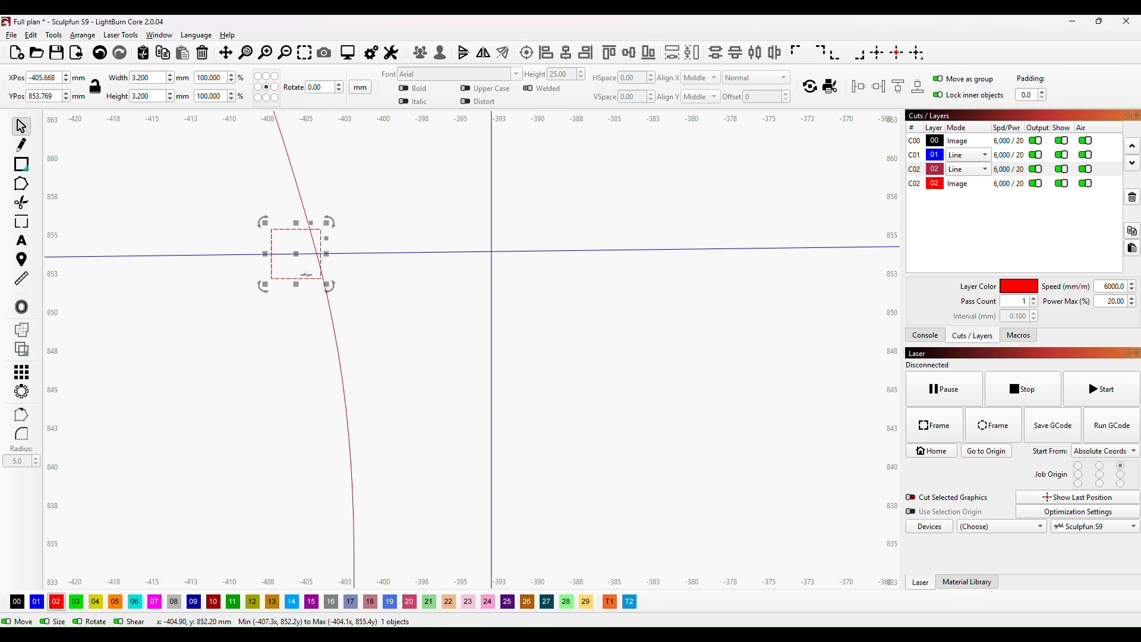
Step: Rotate the square to follow former B's curve, then nudge and slightly widen it so its outer side overlaps the edge
{"action": "left_click_drag", "start_coordinate": [333, 290], "coordinate": [287, 254]}
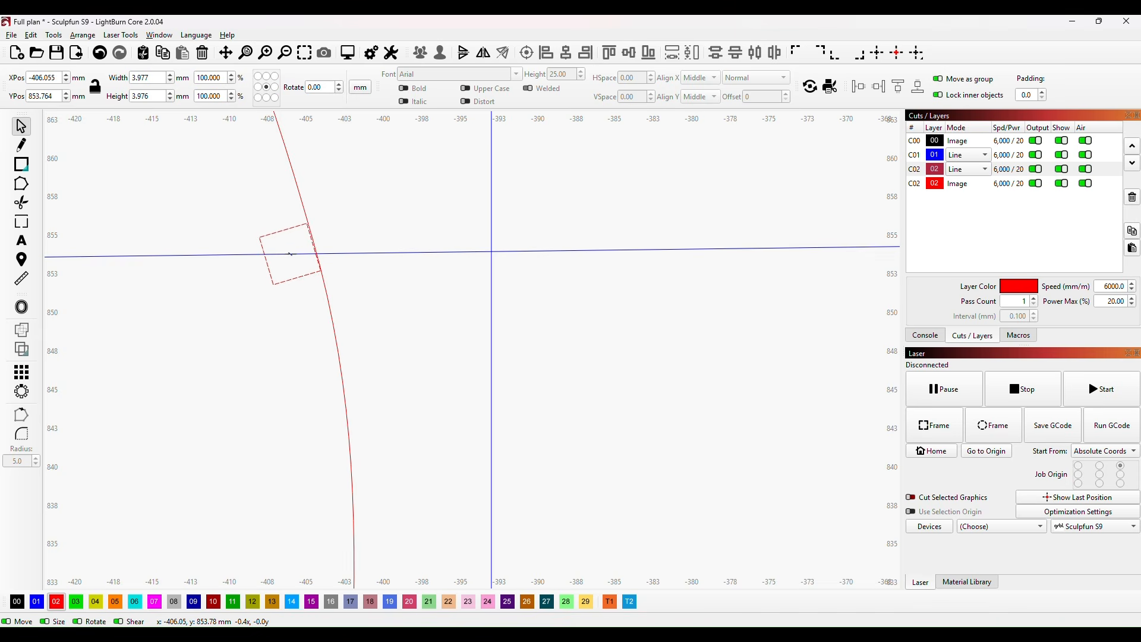
{"action": "left_click_drag", "start_coordinate": [291, 254], "coordinate": [291, 254]}
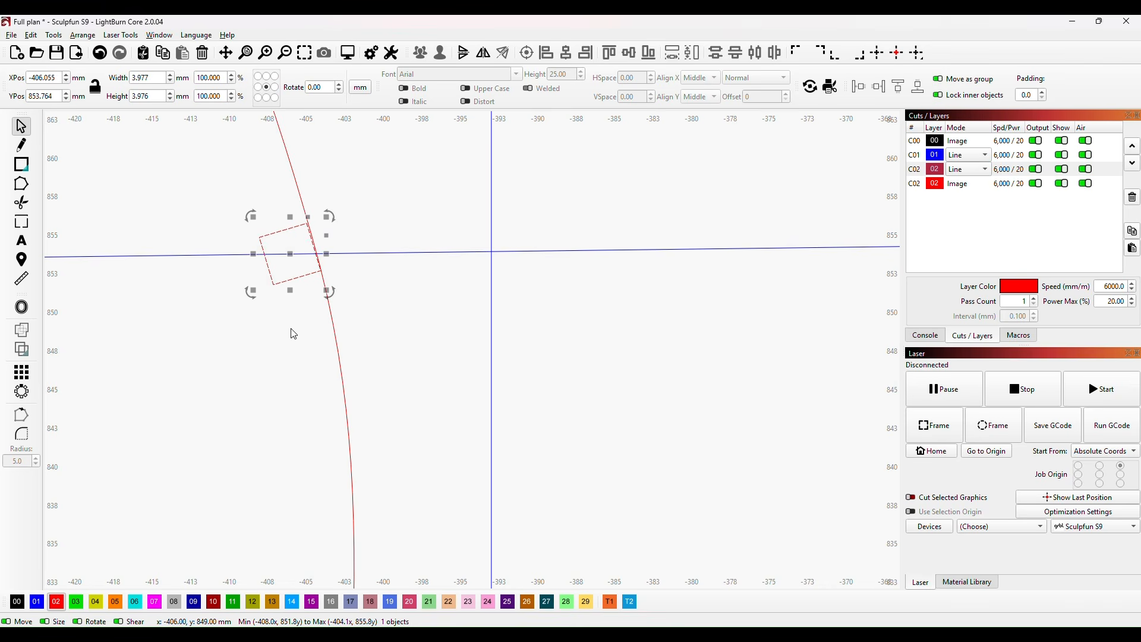
{"action": "scroll", "coordinate": [379, 313], "scroll_direction": "up", "scroll_amount": 2}
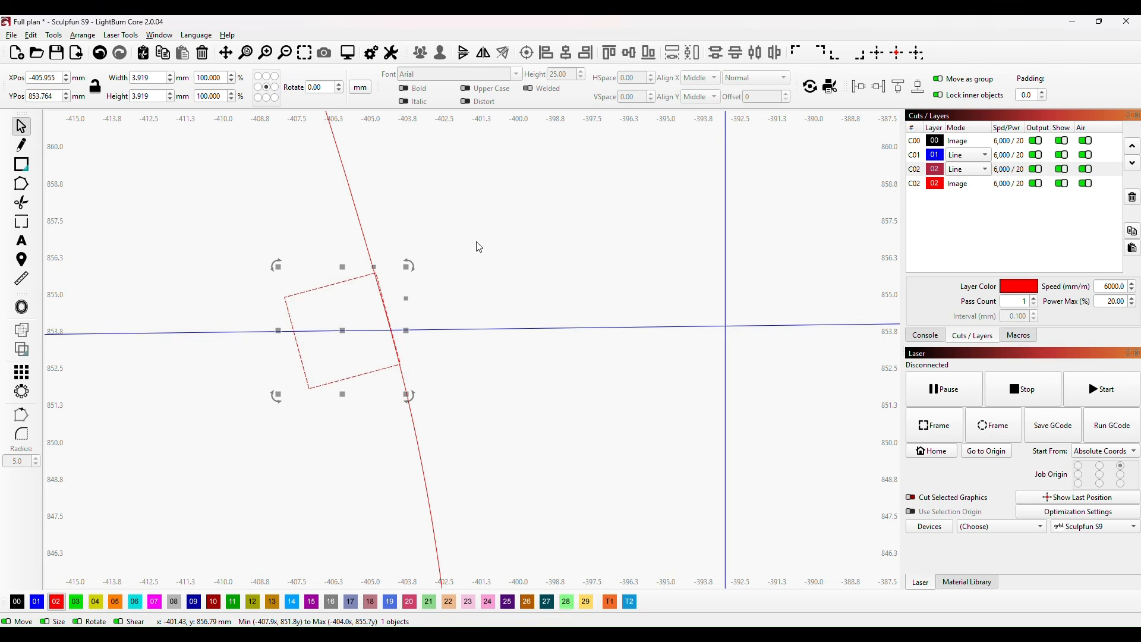
{"action": "scroll", "coordinate": [443, 305], "scroll_direction": "up", "scroll_amount": 1}
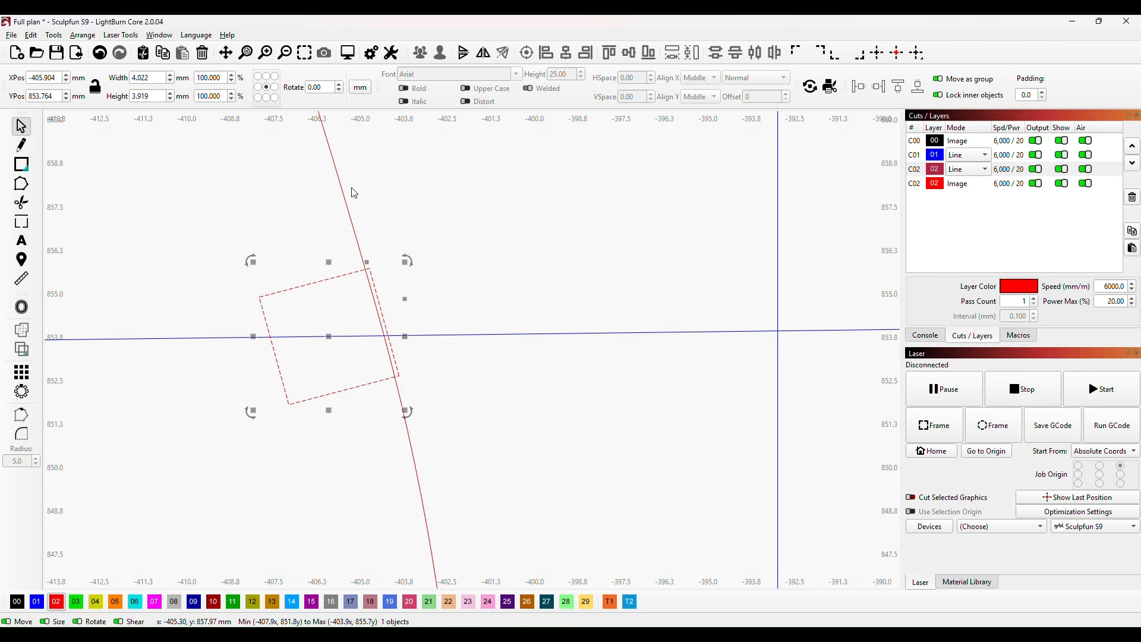
Step: Trim the overlapping segments of the square and former B's curved edge to cut a stringer notch into the outline
{"action": "left_click", "coordinate": [22, 203]}
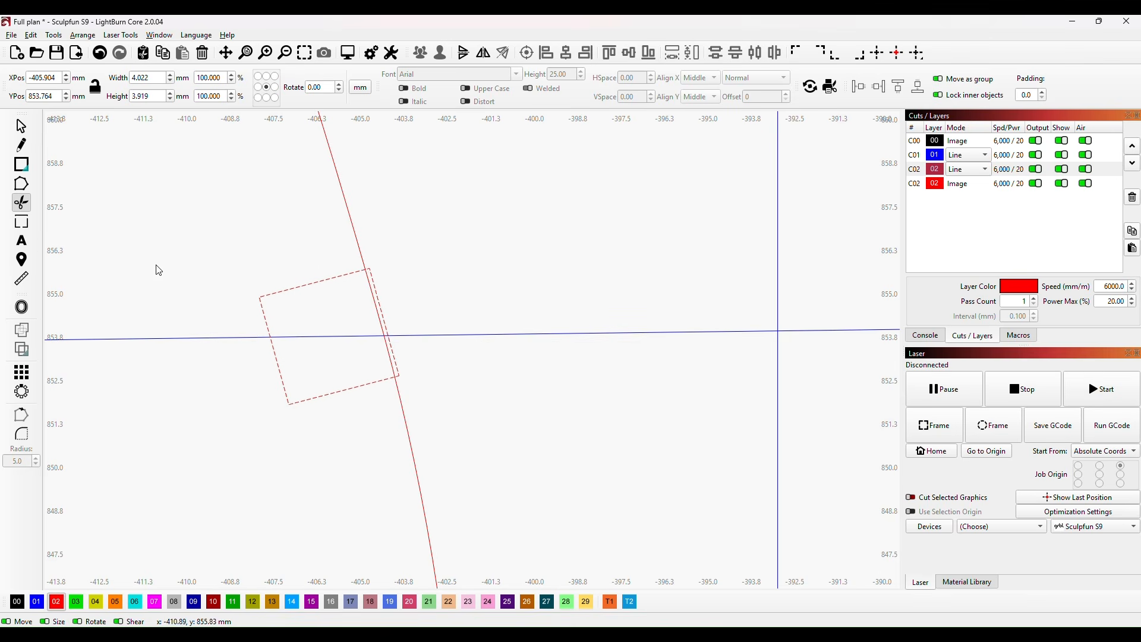
{"action": "left_click", "coordinate": [386, 323]}
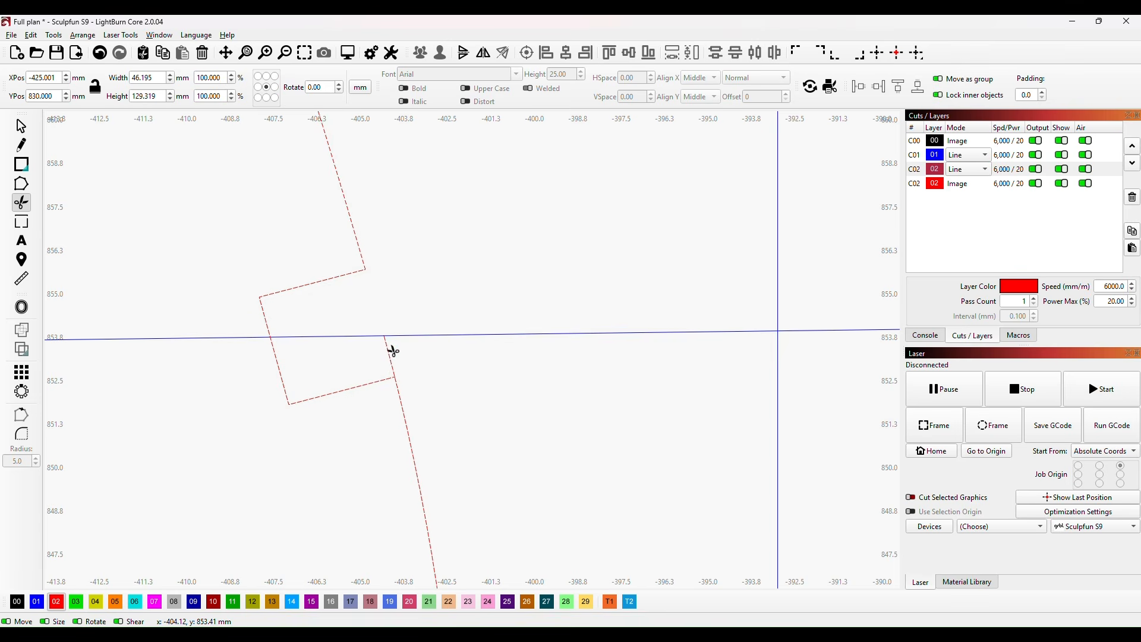
{"action": "scroll", "coordinate": [434, 375], "scroll_direction": "down", "scroll_amount": 10}
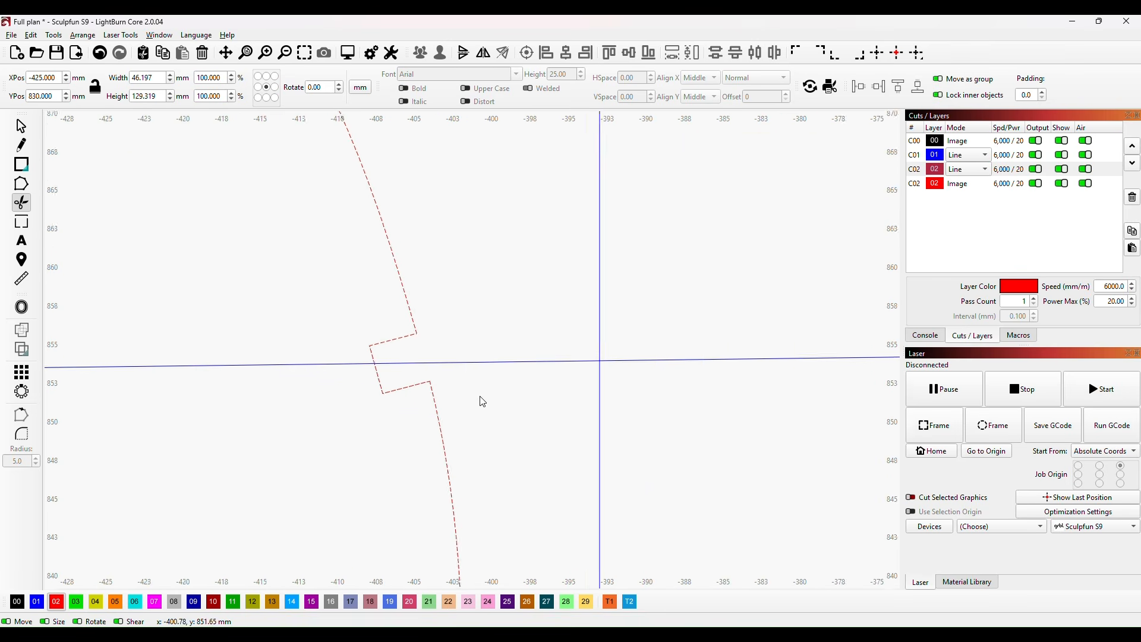
Step: Examine former B's position on the keel and the remaining former station lines along the full fuselage
{"action": "scroll", "coordinate": [622, 438], "scroll_direction": "down", "scroll_amount": 3}
{"action": "left_click_drag", "start_coordinate": [636, 446], "coordinate": [616, 363]}
{"action": "scroll", "coordinate": [616, 363], "scroll_direction": "down", "scroll_amount": 1}
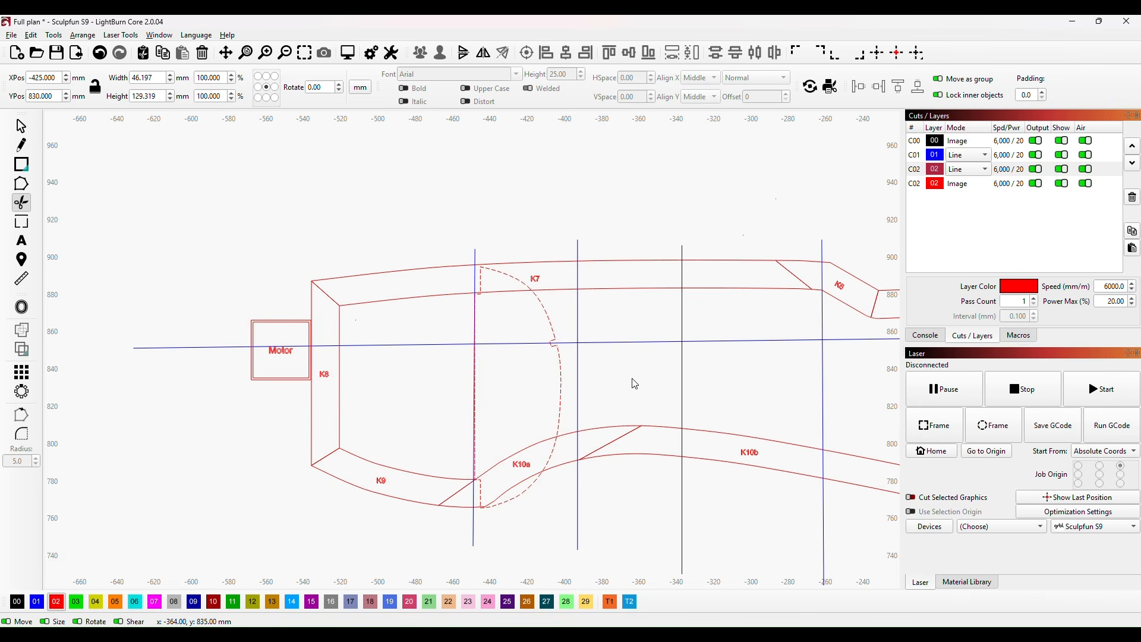
{"action": "scroll", "coordinate": [618, 458], "scroll_direction": "down", "scroll_amount": 1}
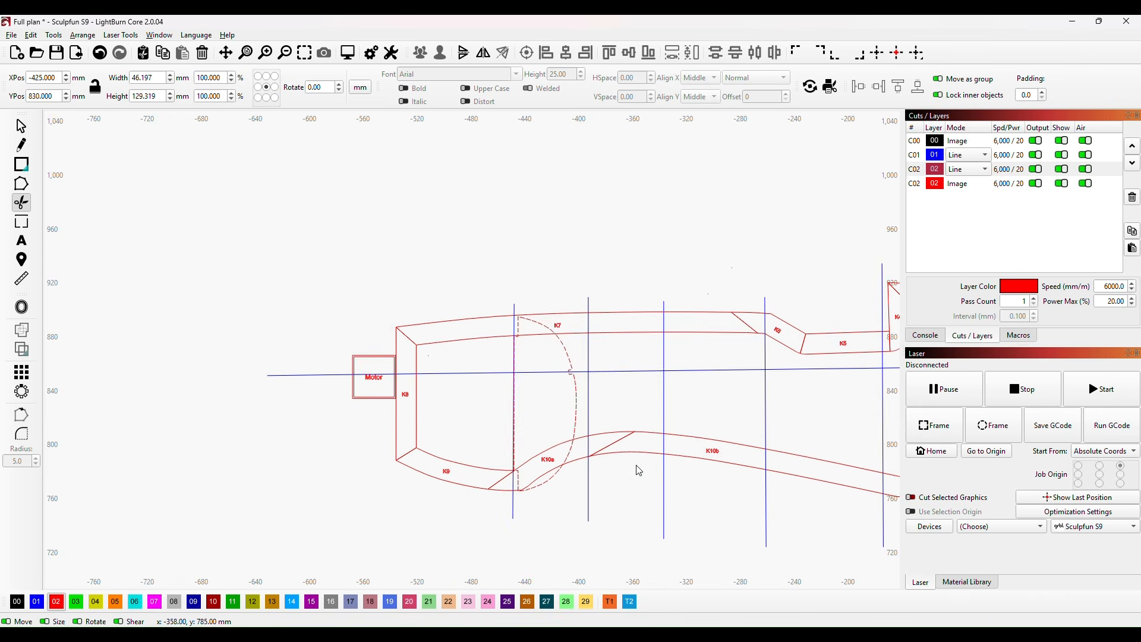
{"action": "left_click_drag", "start_coordinate": [644, 474], "coordinate": [528, 397]}
{"action": "scroll", "coordinate": [529, 397], "scroll_direction": "down", "scroll_amount": 2}
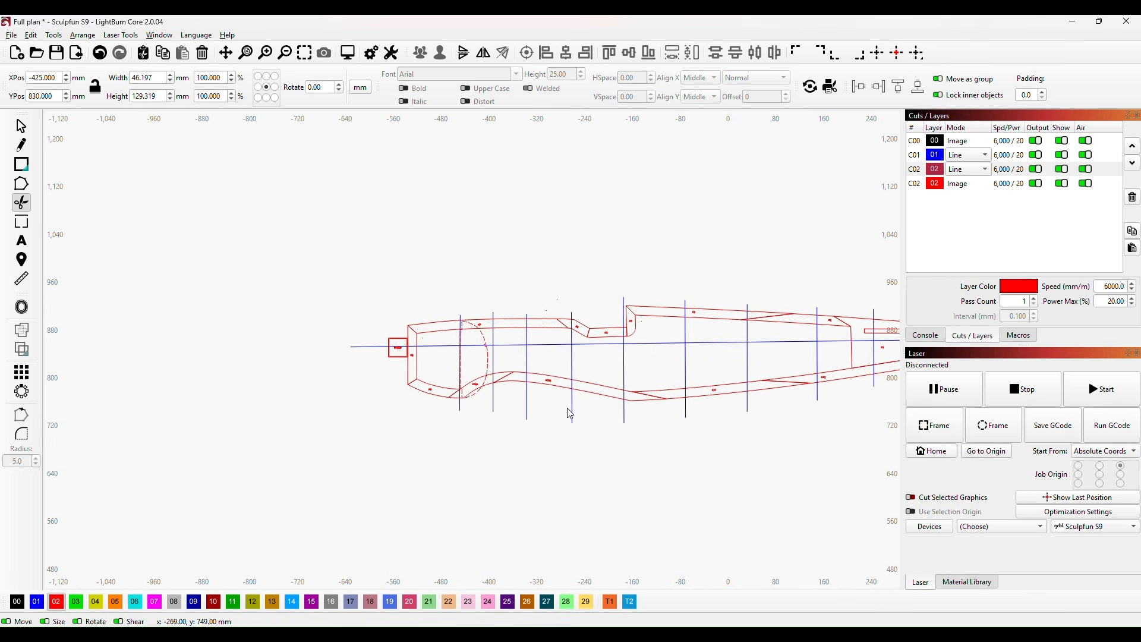
{"action": "scroll", "coordinate": [630, 429], "scroll_direction": "down", "scroll_amount": 1}
{"action": "left_click_drag", "start_coordinate": [630, 430], "coordinate": [537, 412]}
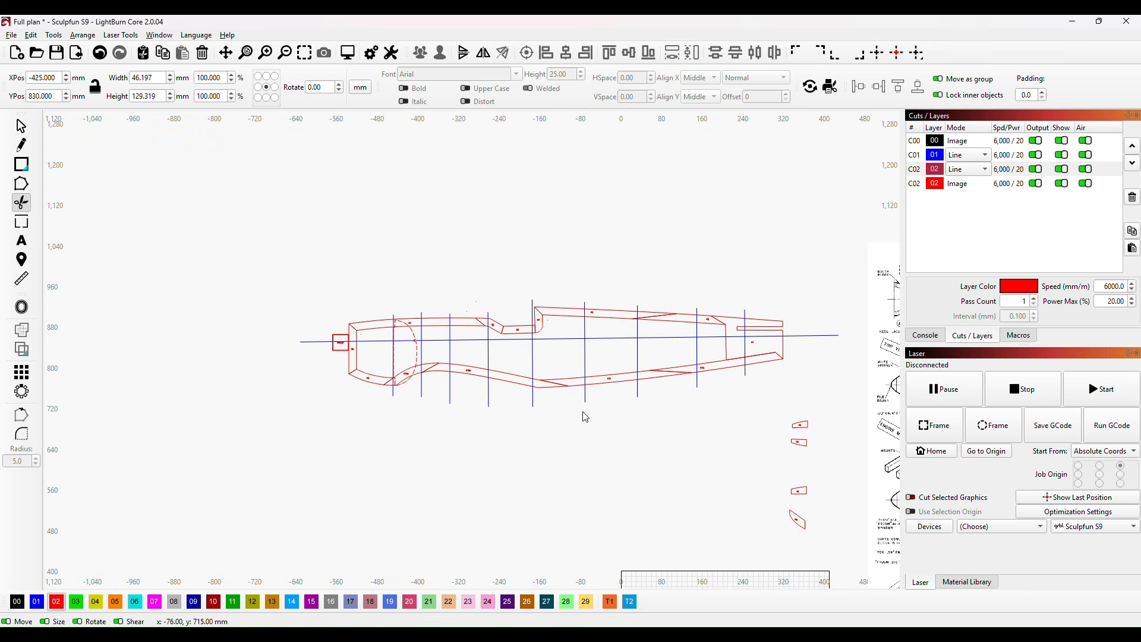
{"action": "left_click_drag", "start_coordinate": [683, 410], "coordinate": [629, 400]}
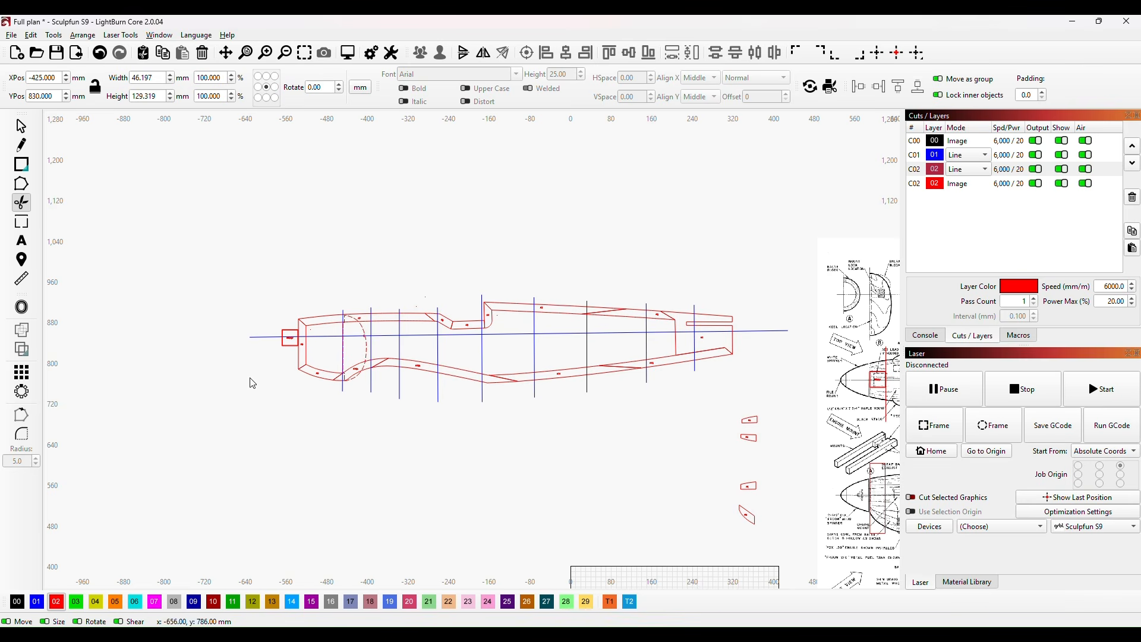
{"action": "left_click", "coordinate": [22, 126]}
{"action": "left_click", "coordinate": [366, 346]}
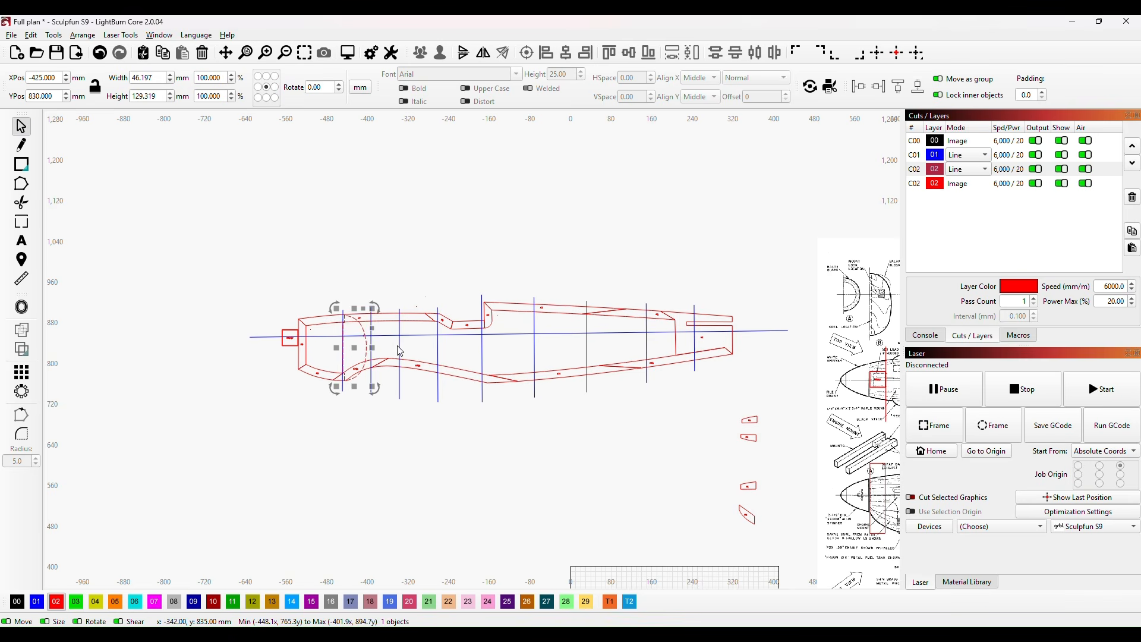
{"action": "left_click", "coordinate": [392, 432]}
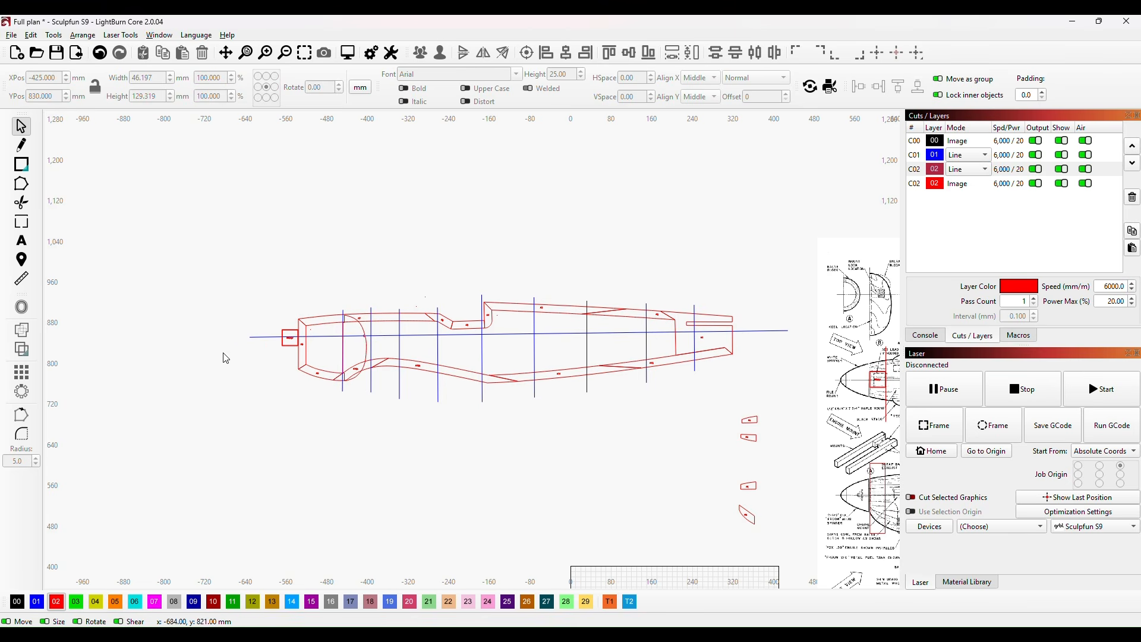
Step: Trace the outline of plywood bulkhead C on the plan with straight line segments
{"action": "scroll", "coordinate": [578, 461], "scroll_direction": "up", "scroll_amount": 2}
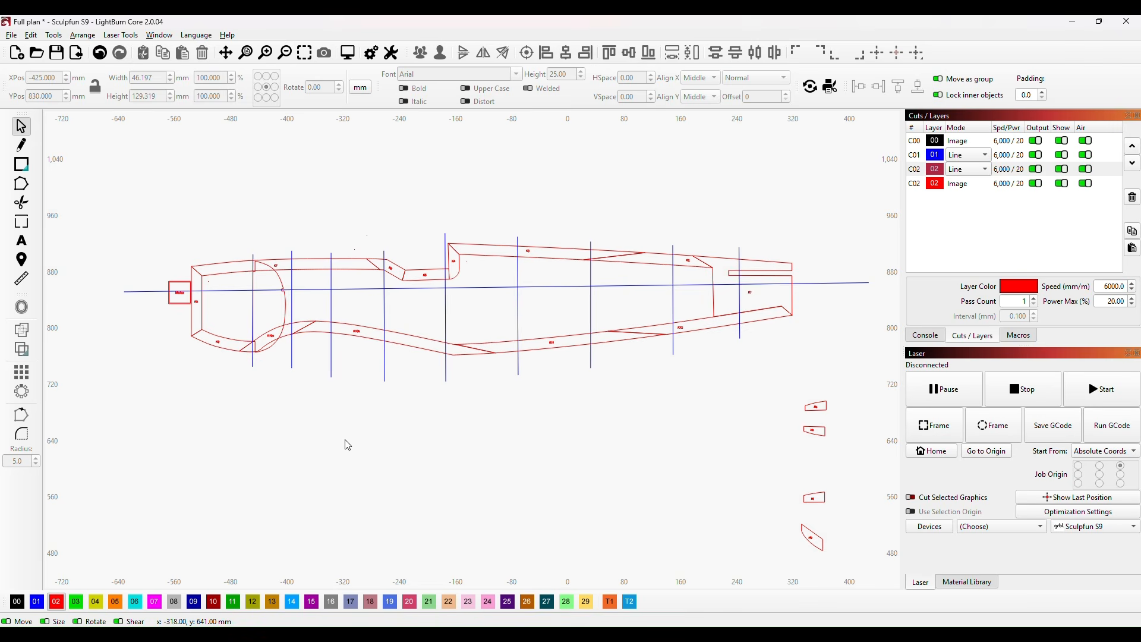
{"action": "scroll", "coordinate": [448, 453], "scroll_direction": "down", "scroll_amount": 2}
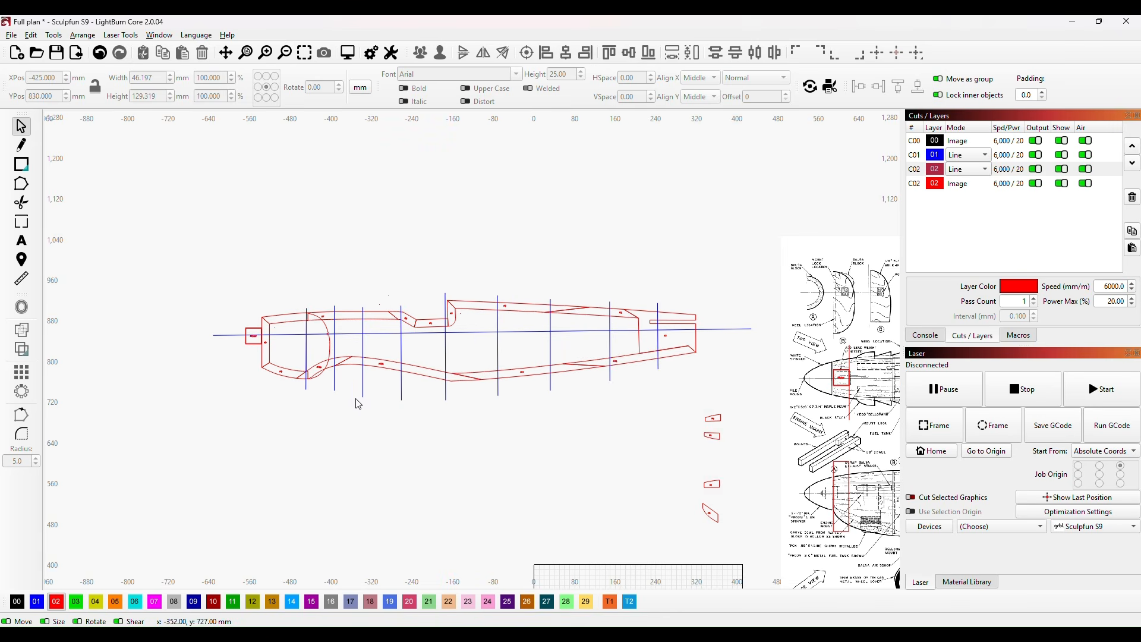
{"action": "scroll", "coordinate": [635, 440], "scroll_direction": "down", "scroll_amount": 1}
{"action": "left_click_drag", "start_coordinate": [635, 441], "coordinate": [491, 459]}
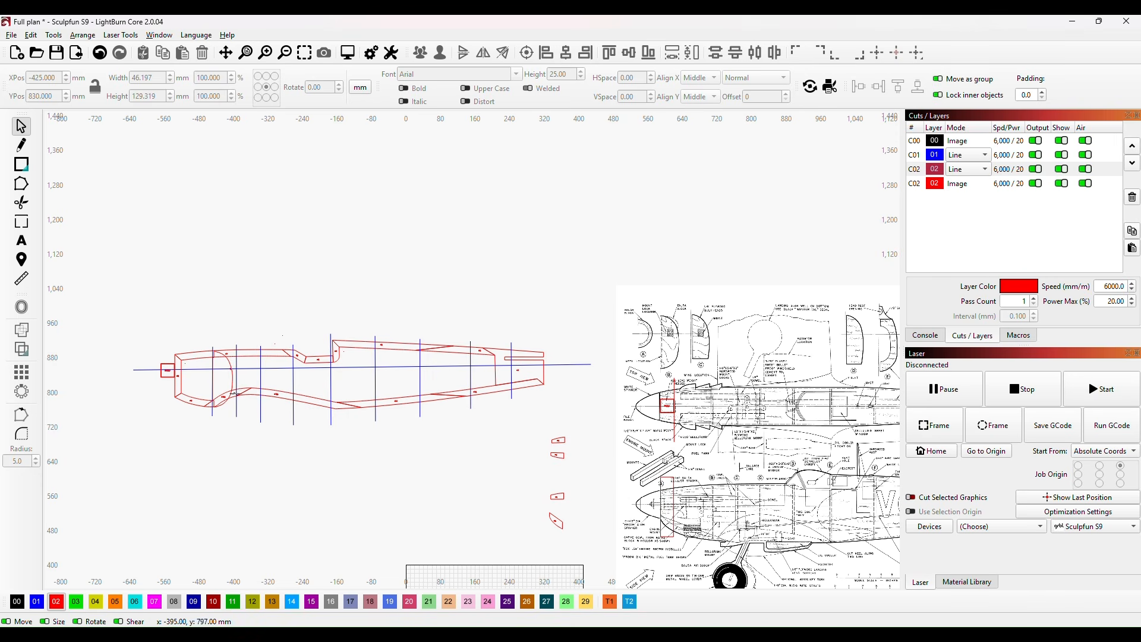
{"action": "scroll", "coordinate": [824, 347], "scroll_direction": "up", "scroll_amount": 5}
{"action": "left_click", "coordinate": [21, 146]}
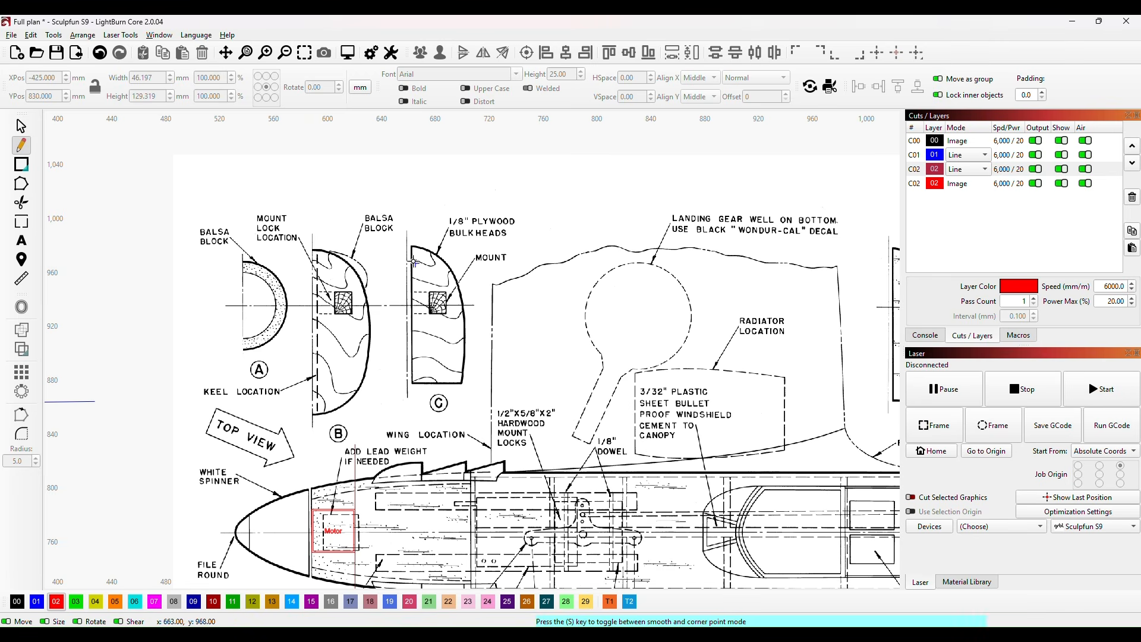
{"action": "scroll", "coordinate": [408, 271], "scroll_direction": "up", "scroll_amount": 2}
{"action": "left_click", "coordinate": [415, 232]}
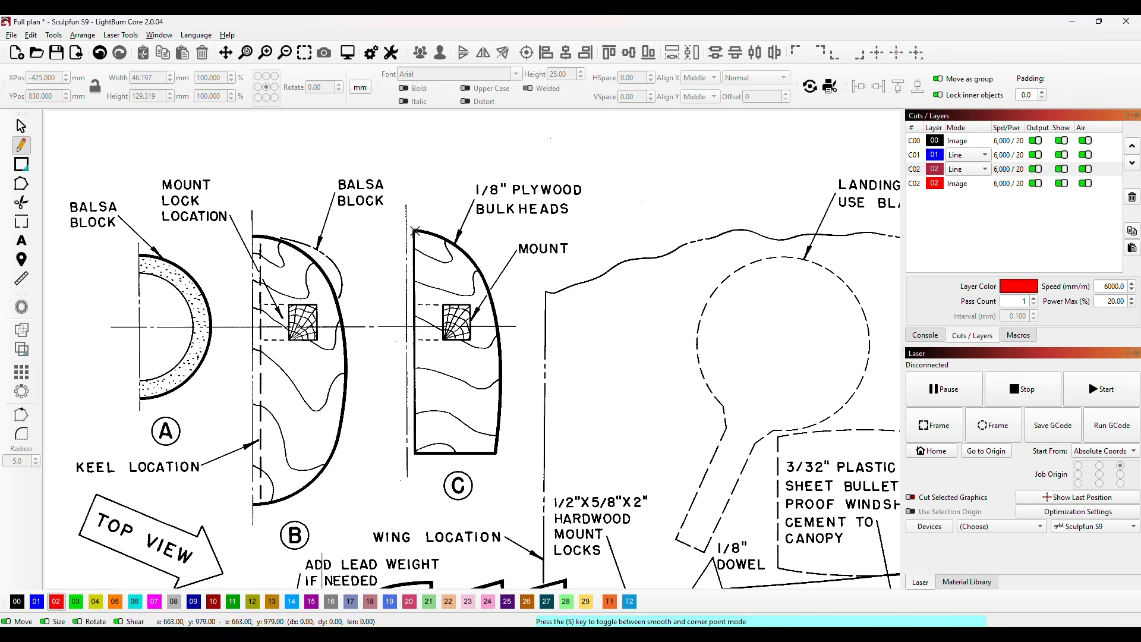
{"action": "left_click", "coordinate": [488, 281]}
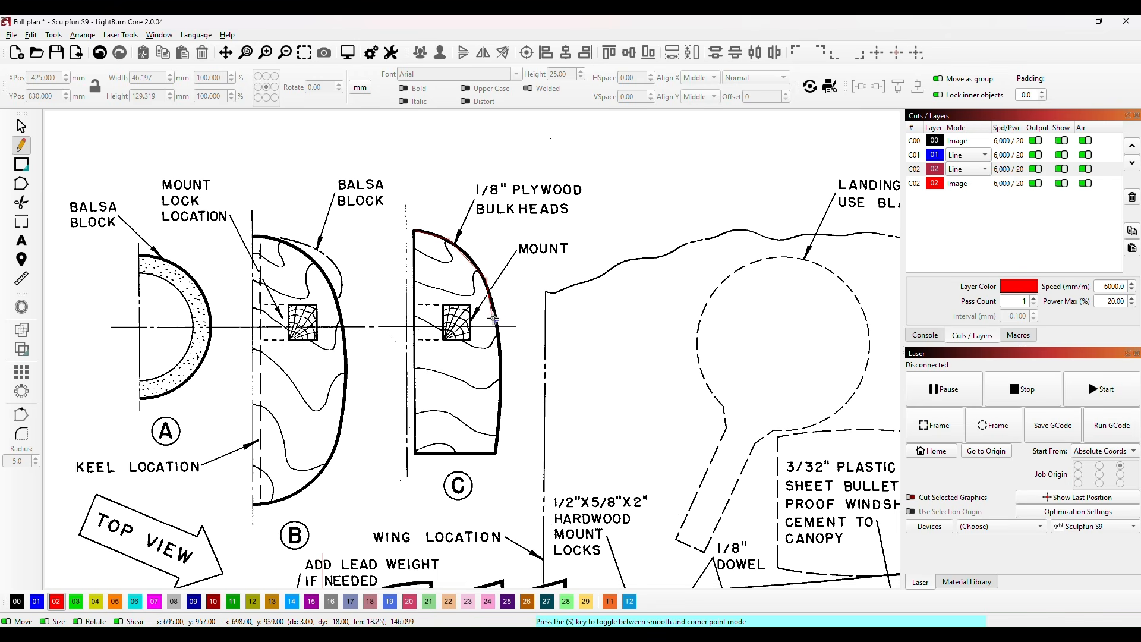
{"action": "left_click", "coordinate": [498, 324]}
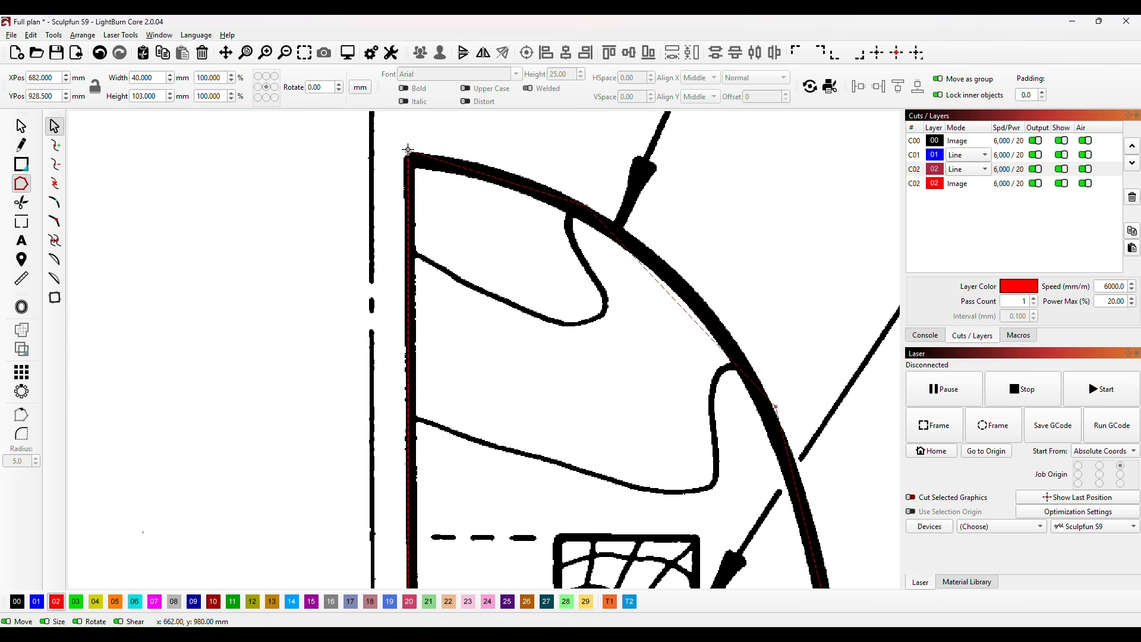
Step: Adjust the nodes of the traced bulkhead C outline to sit on the plan's outer edge, including the upper corner and curved side
{"action": "left_click", "coordinate": [408, 151]}
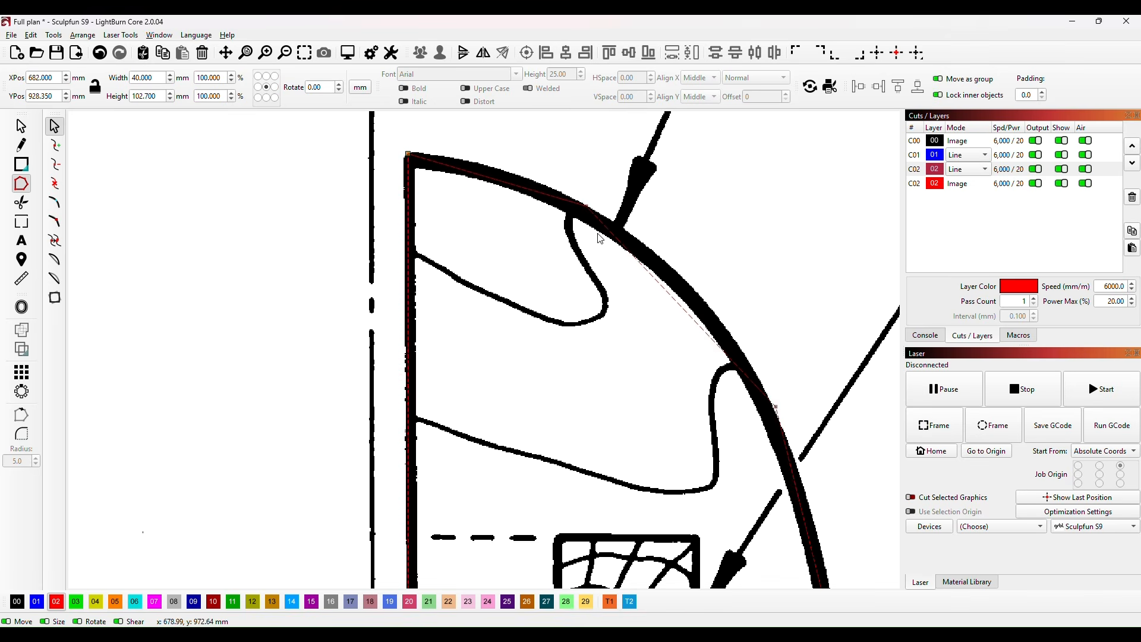
{"action": "scroll", "coordinate": [583, 220], "scroll_direction": "up", "scroll_amount": 2}
{"action": "left_click_drag", "start_coordinate": [772, 300], "coordinate": [538, 115]}
{"action": "left_click", "coordinate": [711, 401]}
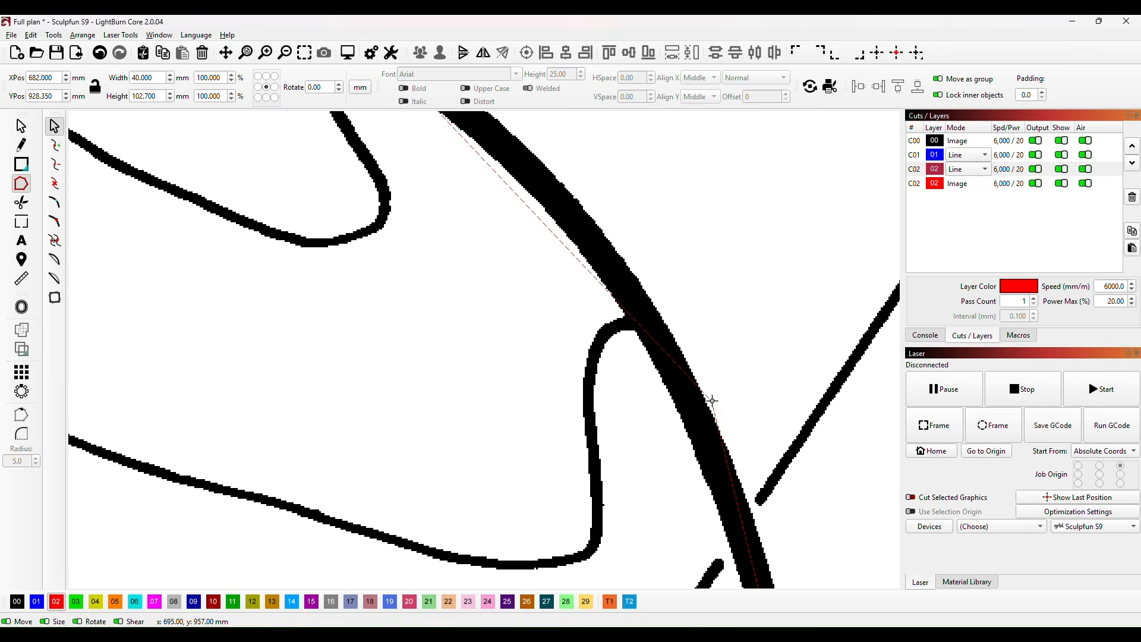
{"action": "key", "text": "Left"}
{"action": "key", "text": "Left"}
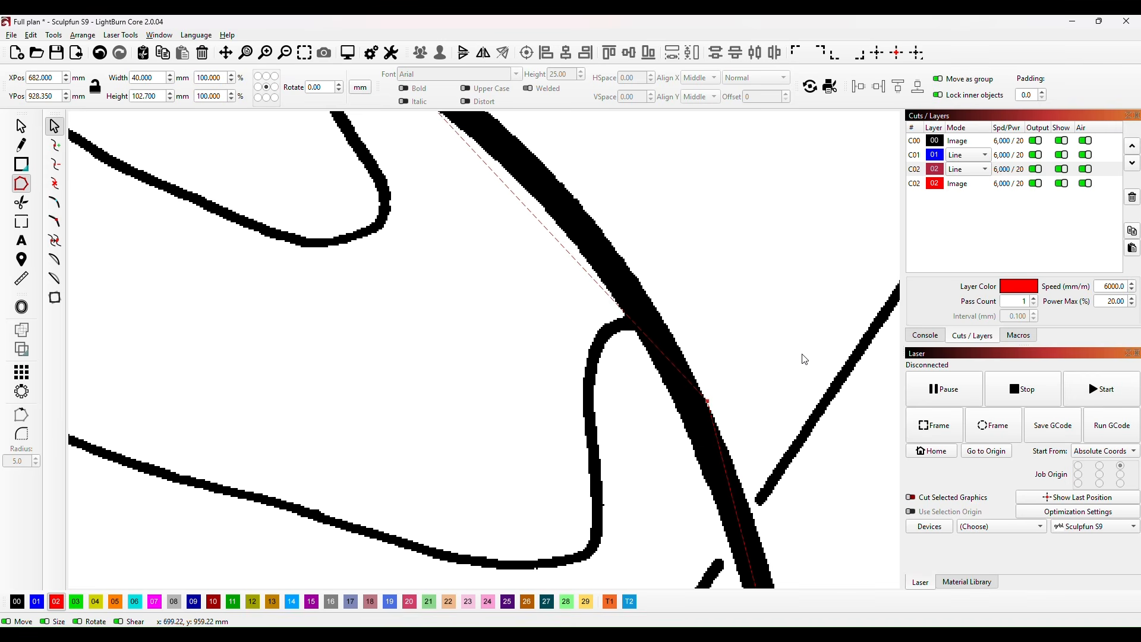
{"action": "left_click_drag", "start_coordinate": [802, 500], "coordinate": [650, 160]}
{"action": "left_click_drag", "start_coordinate": [703, 387], "coordinate": [665, 309]}
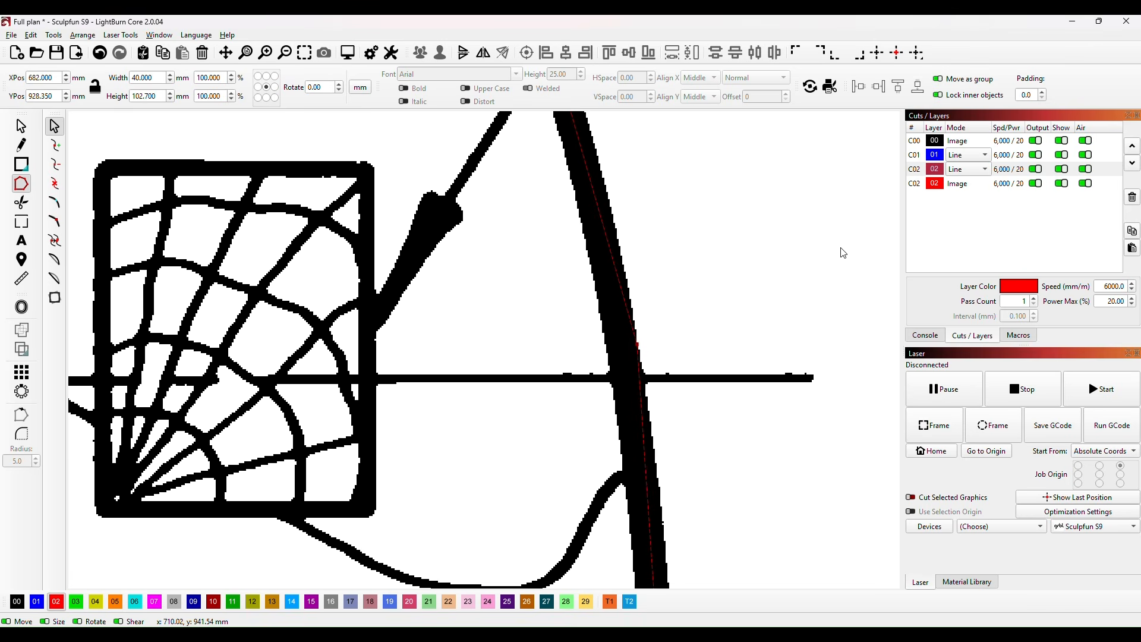
{"action": "left_click_drag", "start_coordinate": [789, 461], "coordinate": [719, 152]}
{"action": "left_click_drag", "start_coordinate": [667, 407], "coordinate": [660, 347]}
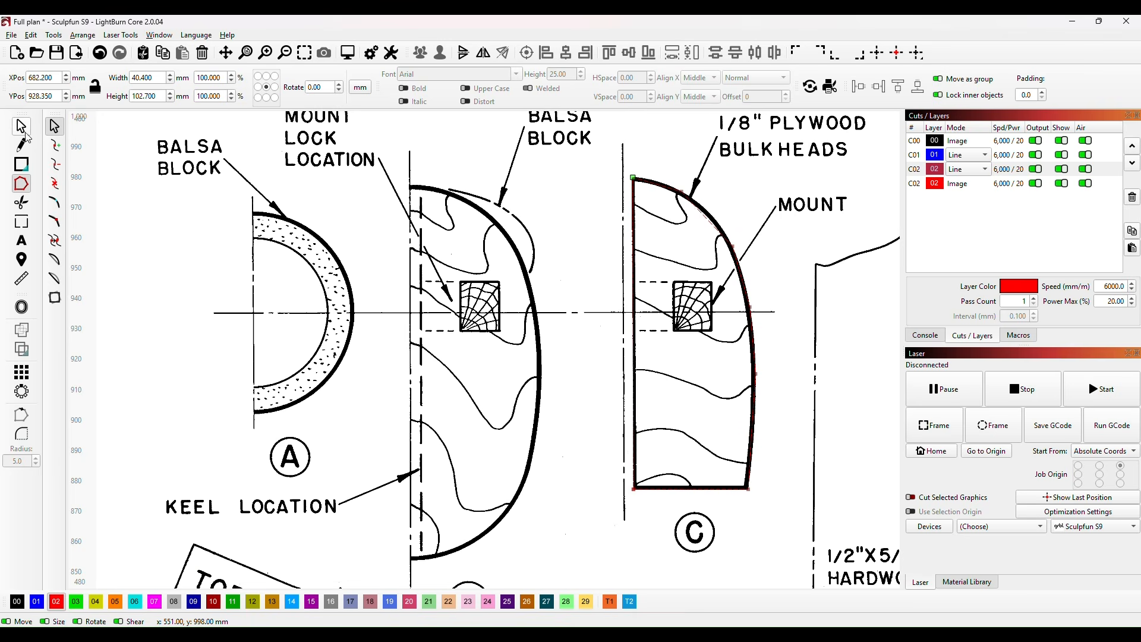
Step: Move the traced former C outline off the plan into the empty area above the keel's K1 tail end
{"action": "left_click", "coordinate": [23, 127]}
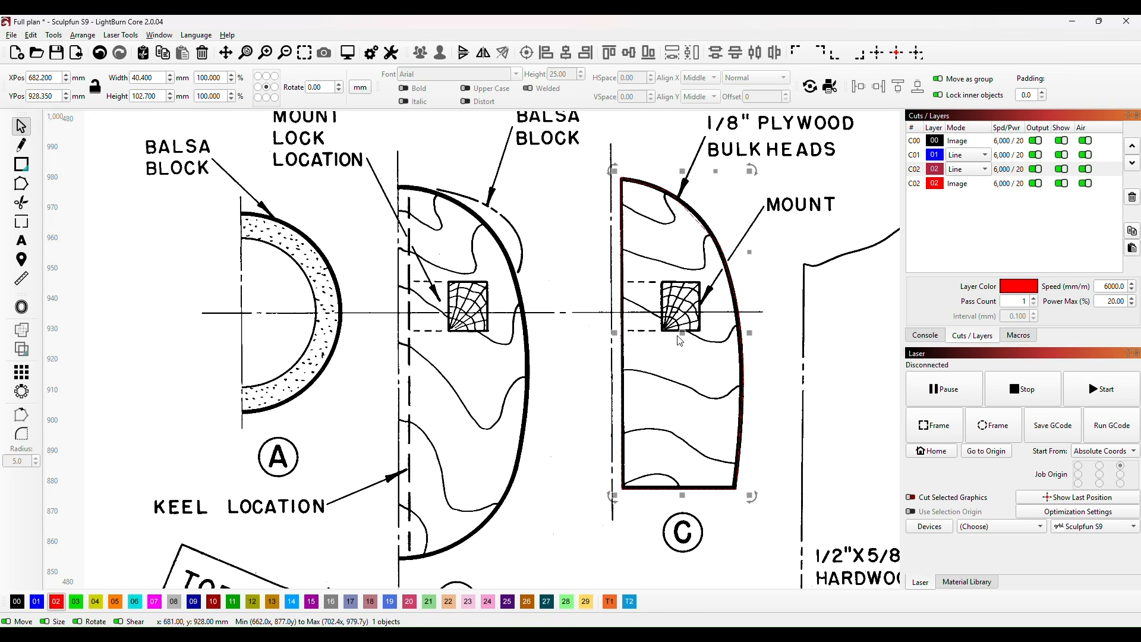
{"action": "mouse_move", "coordinate": [672, 334]}
{"action": "left_mouse_down"}
{"action": "mouse_move", "coordinate": [219, 321]}
{"action": "mouse_move", "coordinate": [157, 330]}
{"action": "left_mouse_up"}
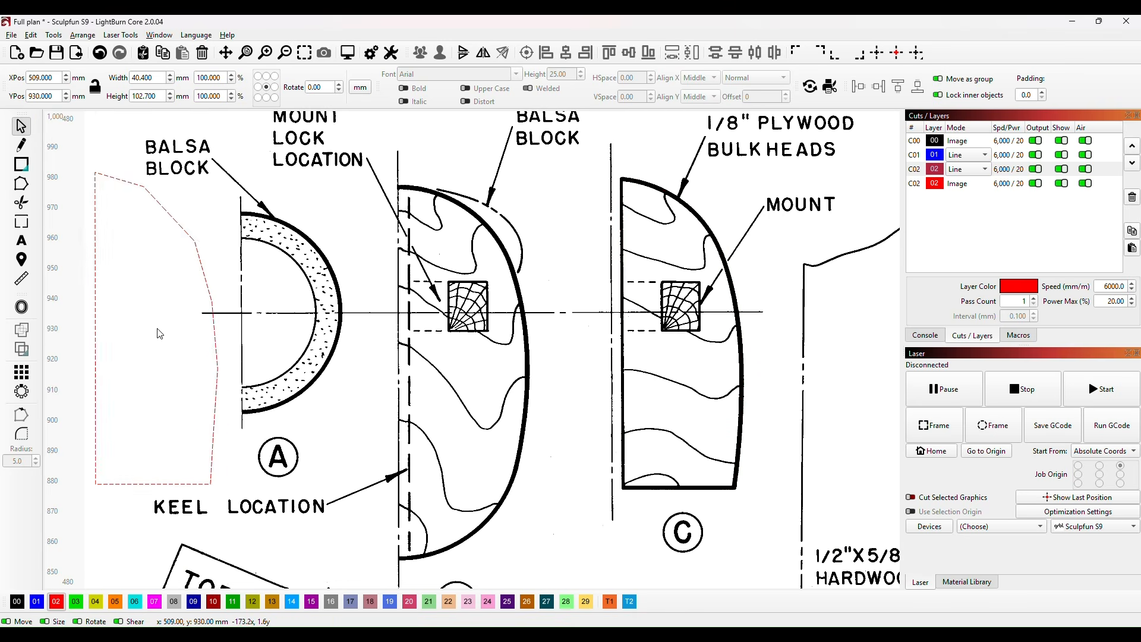
{"action": "left_click_drag", "start_coordinate": [287, 358], "coordinate": [715, 337]}
{"action": "scroll", "coordinate": [586, 357], "scroll_direction": "down", "scroll_amount": 3}
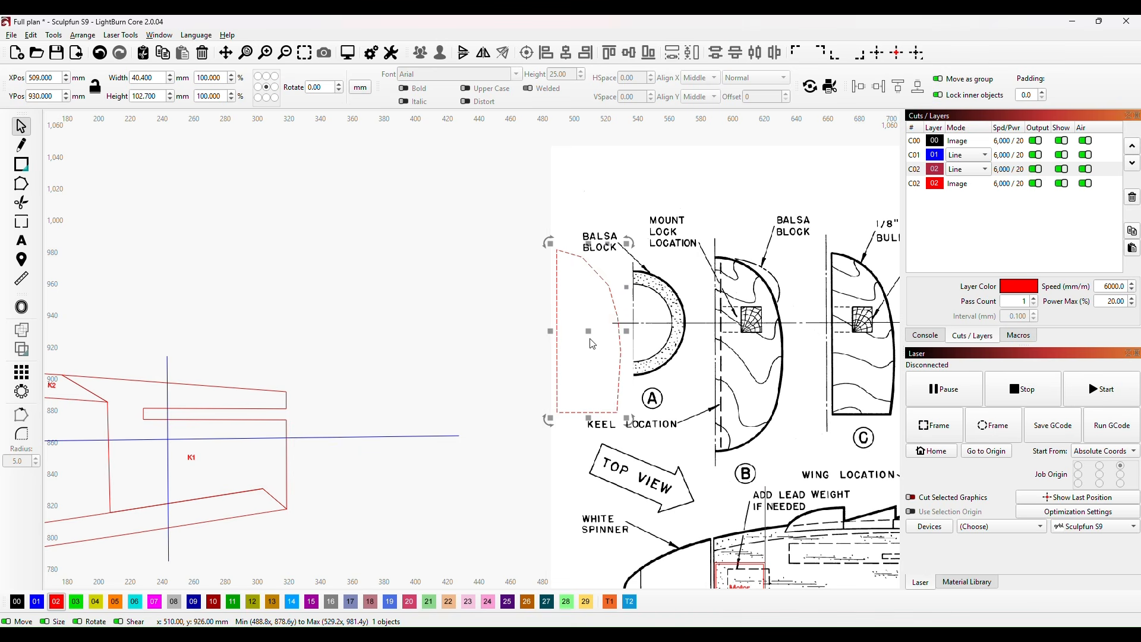
{"action": "left_click_drag", "start_coordinate": [588, 333], "coordinate": [389, 297]}
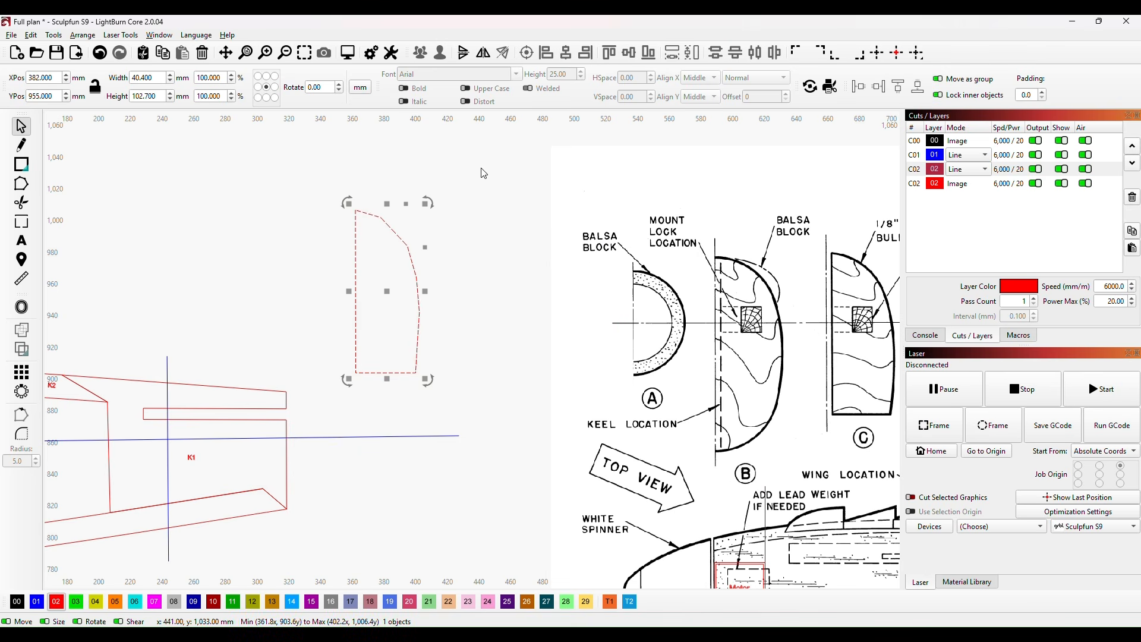
Step: Convert the straight segments along former C's outer side into smooth curves
{"action": "left_click", "coordinate": [21, 183]}
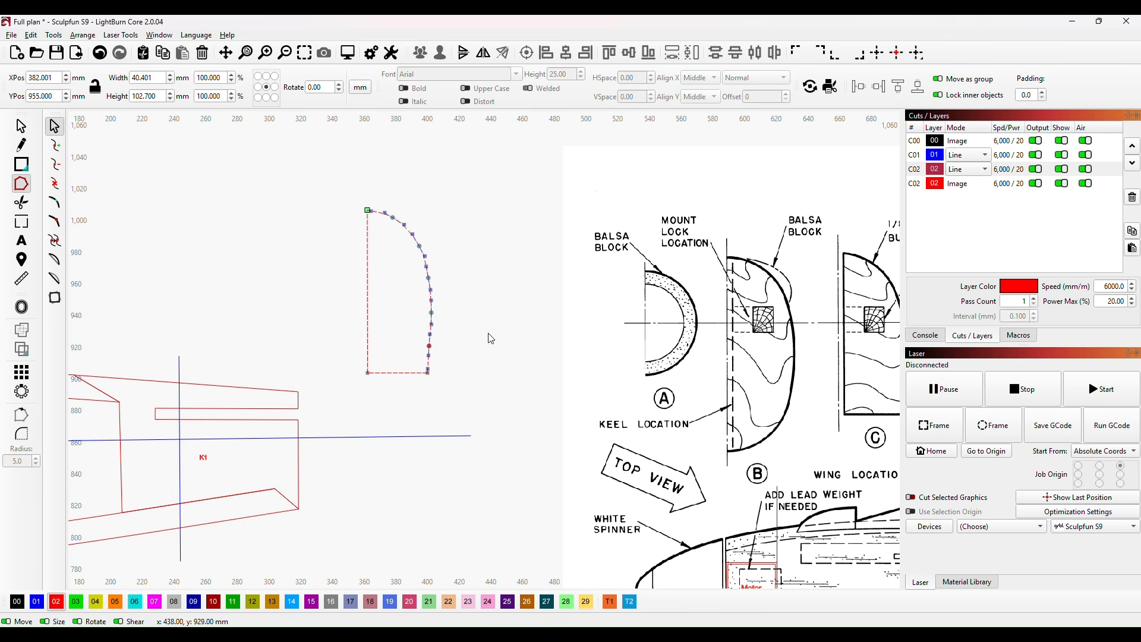
{"action": "scroll", "coordinate": [468, 328], "scroll_direction": "down", "scroll_amount": 3}
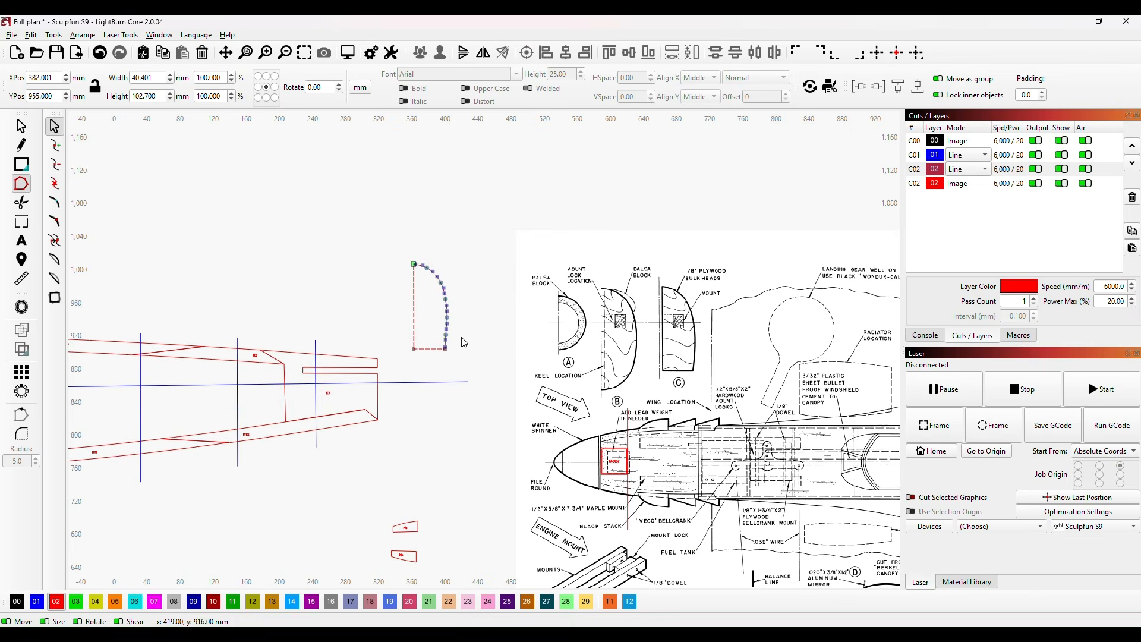
{"action": "scroll", "coordinate": [453, 378], "scroll_direction": "up", "scroll_amount": 2}
{"action": "left_click", "coordinate": [20, 126]}
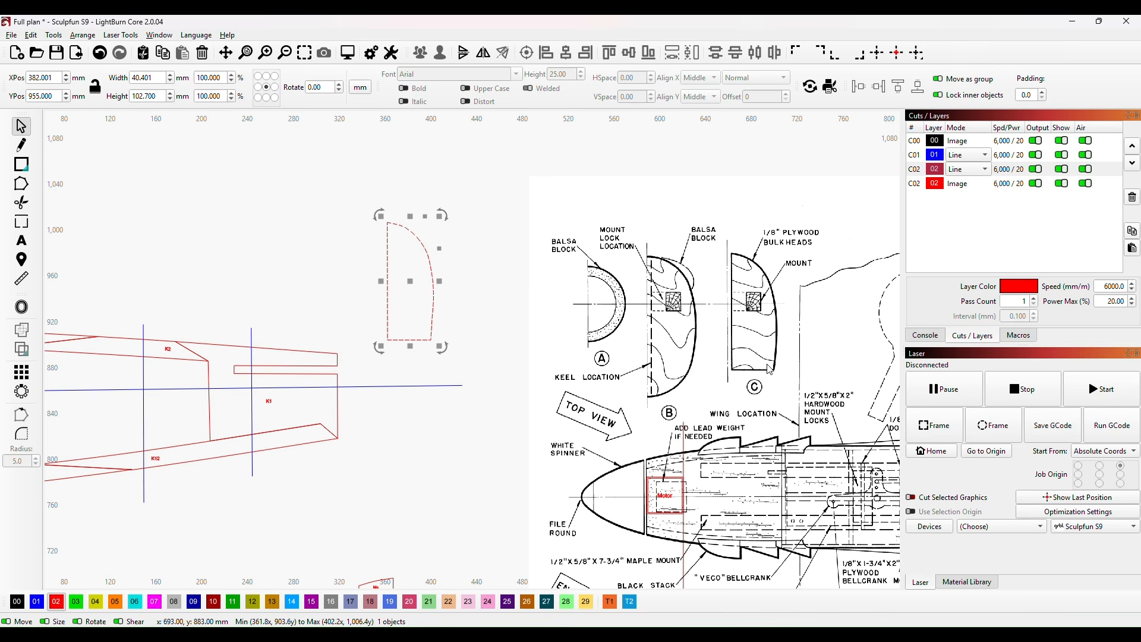
{"action": "scroll", "coordinate": [417, 311], "scroll_direction": "up", "scroll_amount": 3}
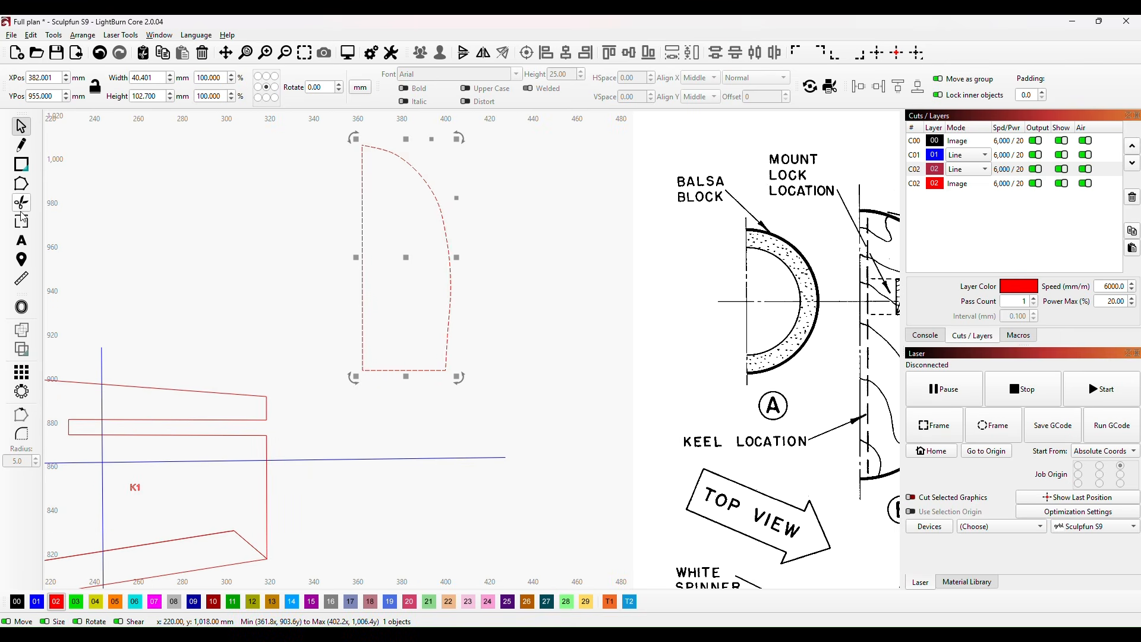
Step: Refine the curve nodes on the lower part of former C's outer side for a smoother bulge
{"action": "left_click", "coordinate": [21, 183]}
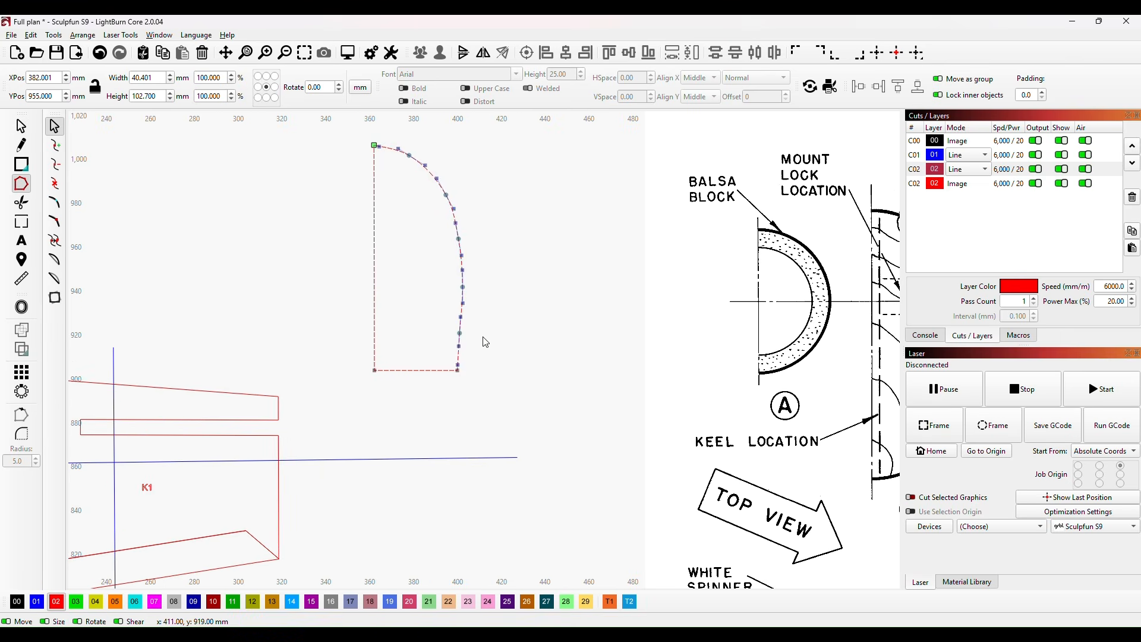
{"action": "left_click_drag", "start_coordinate": [459, 332], "coordinate": [462, 333]}
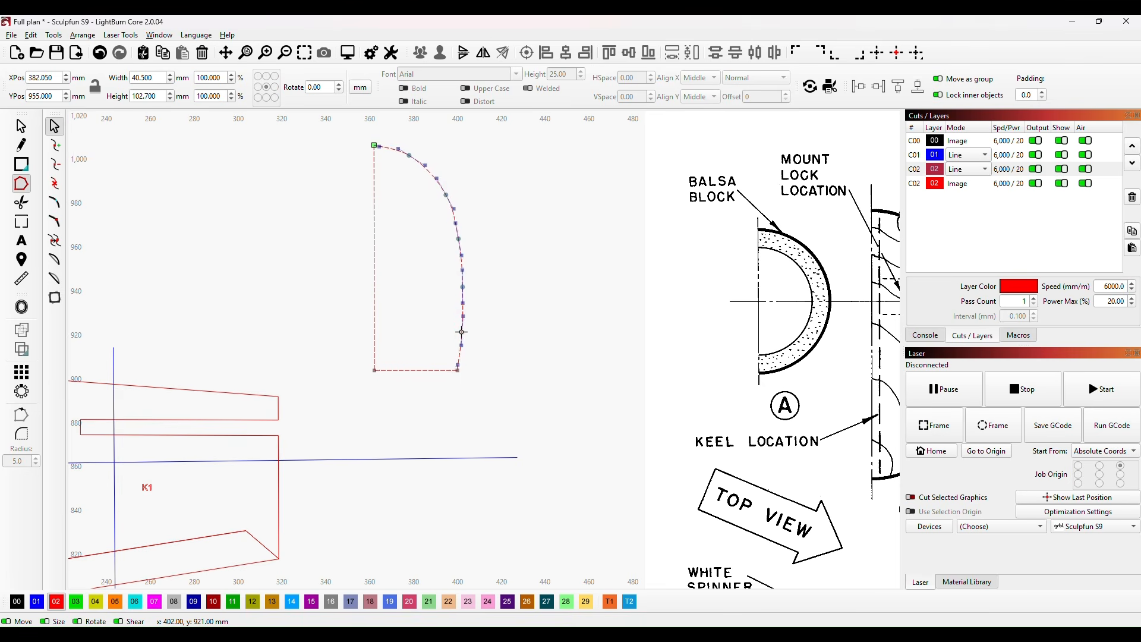
{"action": "left_click_drag", "start_coordinate": [462, 332], "coordinate": [460, 366]}
{"action": "scroll", "coordinate": [507, 309], "scroll_direction": "up", "scroll_amount": 2}
{"action": "scroll", "coordinate": [507, 289], "scroll_direction": "down", "scroll_amount": 5}
{"action": "left_click", "coordinate": [22, 126]}
{"action": "left_click", "coordinate": [532, 251]}
Step: Move former C onto the second vertical station line of the keel, between K7 and the K10a/K10b joint
{"action": "scroll", "coordinate": [423, 371], "scroll_direction": "down", "scroll_amount": 2}
{"action": "scroll", "coordinate": [423, 375], "scroll_direction": "down", "scroll_amount": 1}
{"action": "left_click_drag", "start_coordinate": [435, 392], "coordinate": [695, 368]}
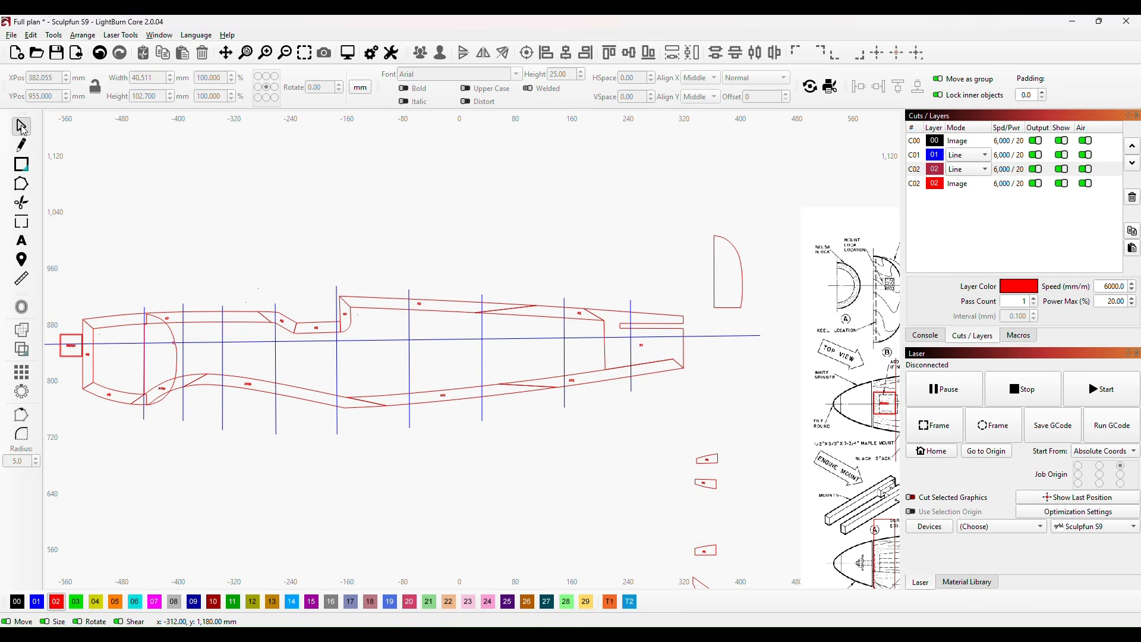
{"action": "left_click", "coordinate": [731, 276]}
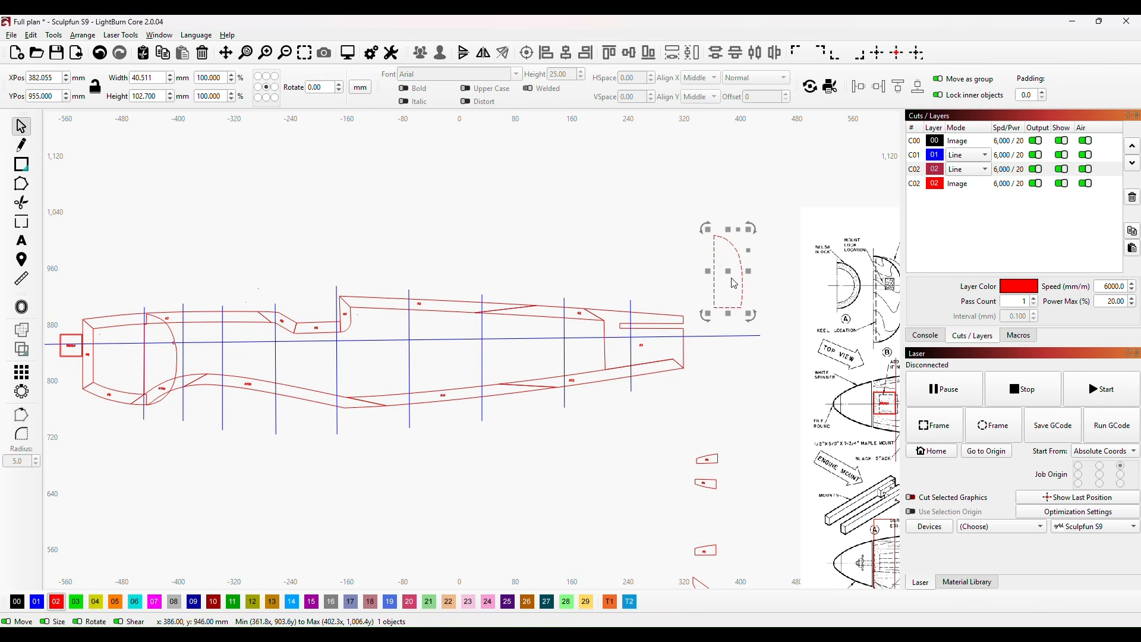
{"action": "left_click_drag", "start_coordinate": [731, 272], "coordinate": [198, 346]}
{"action": "left_click_drag", "start_coordinate": [199, 445], "coordinate": [390, 454]}
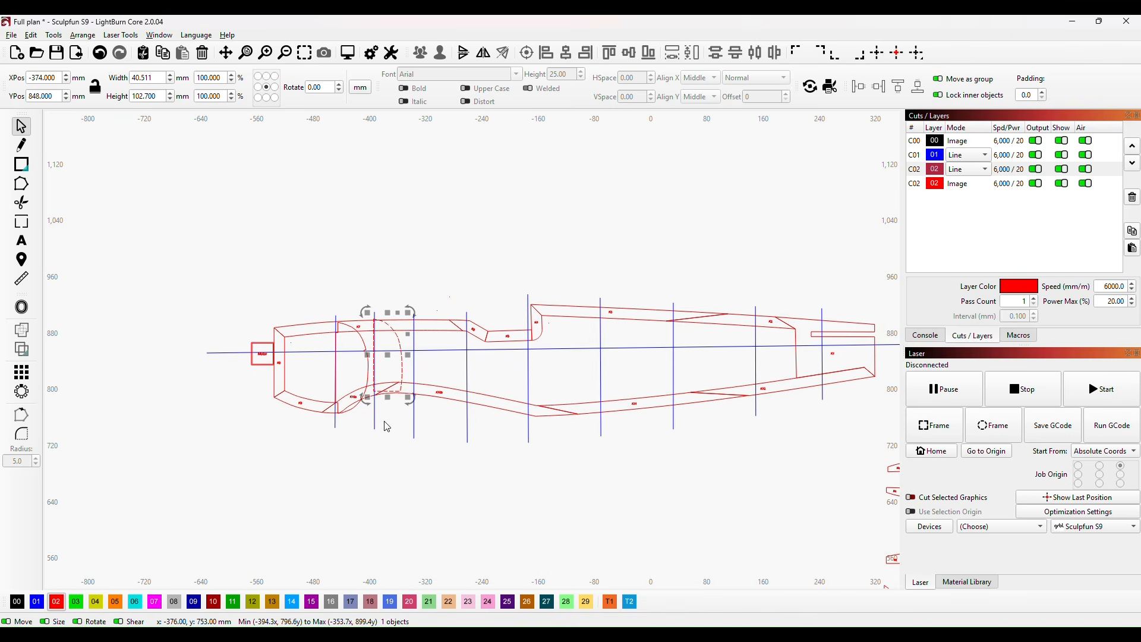
Step: Stretch former C down to the keel's lower edge at a height of 106.866 mm, and nudge it 0.2 mm toward the nose
{"action": "scroll", "coordinate": [386, 427], "scroll_direction": "up", "scroll_amount": 5}
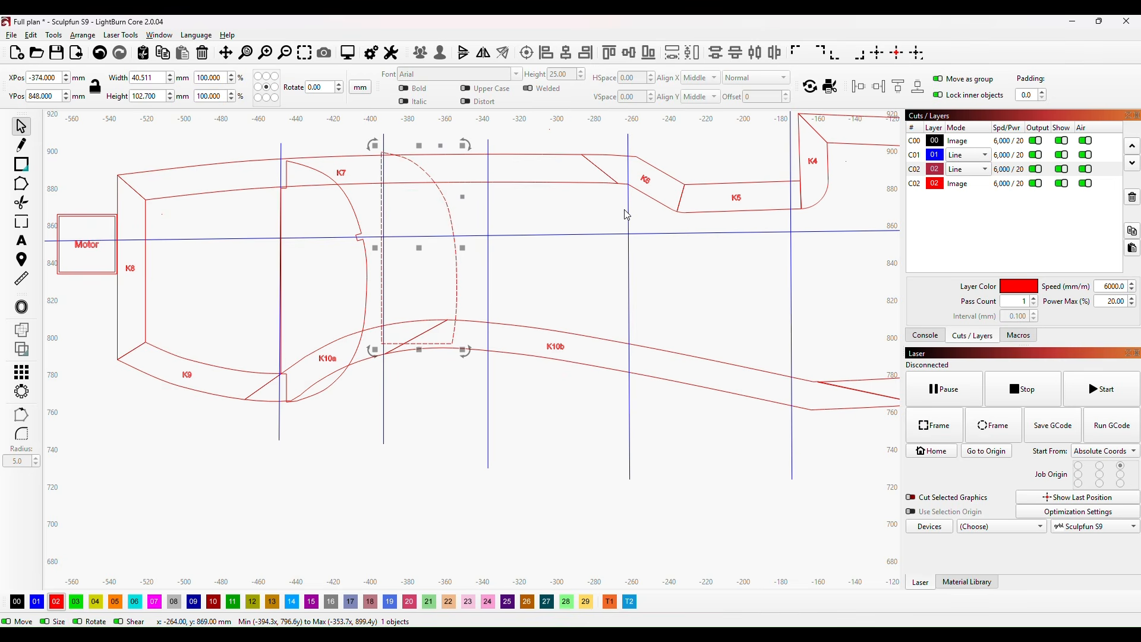
{"action": "left_click_drag", "start_coordinate": [419, 350], "coordinate": [422, 360]}
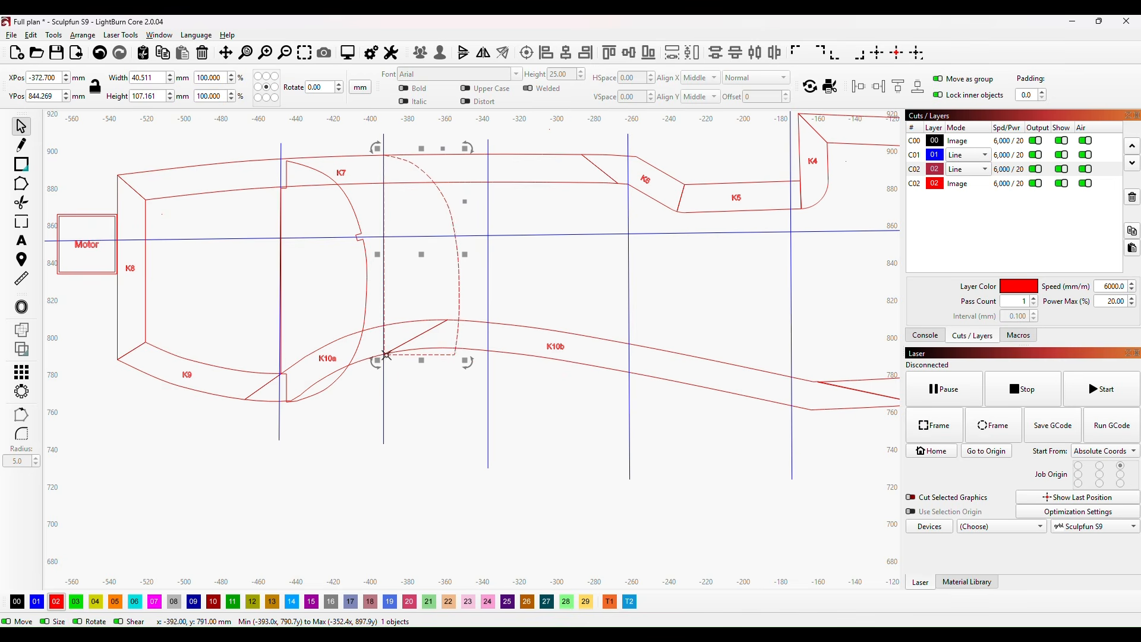
{"action": "scroll", "coordinate": [379, 375], "scroll_direction": "up", "scroll_amount": 7}
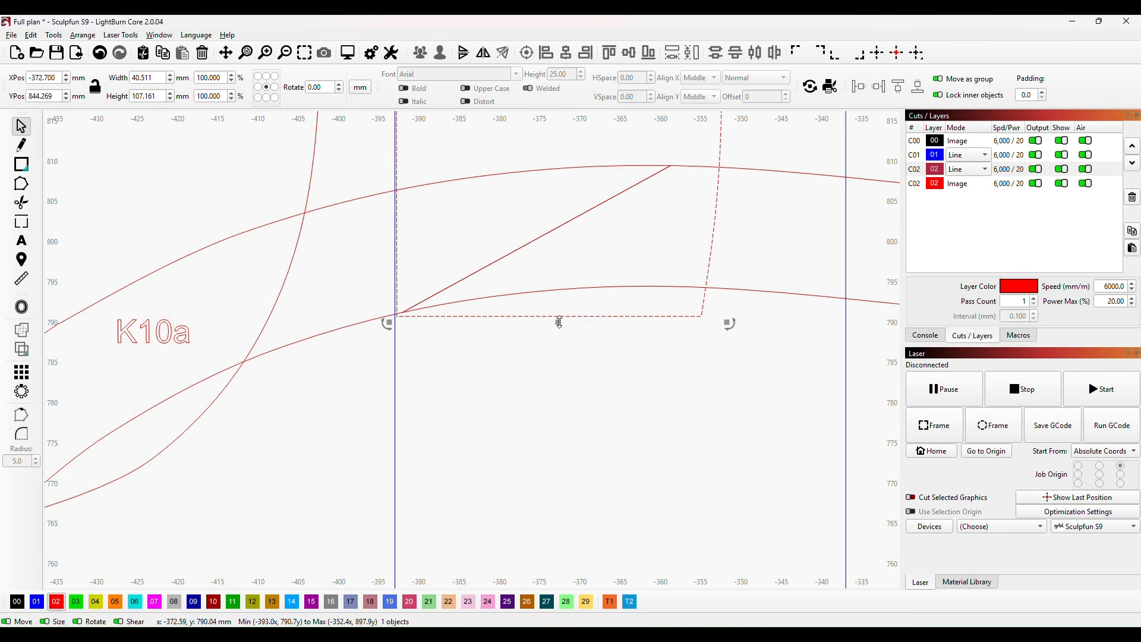
{"action": "left_click_drag", "start_coordinate": [560, 322], "coordinate": [559, 319]}
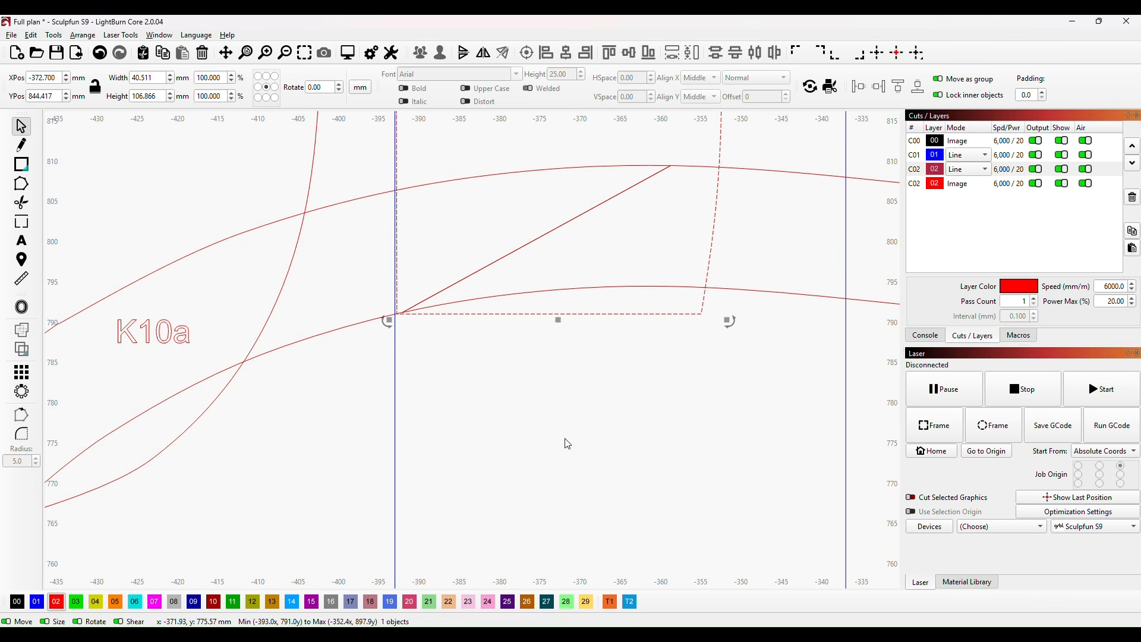
{"action": "key", "text": "Left"}
{"action": "key", "text": "Left"}
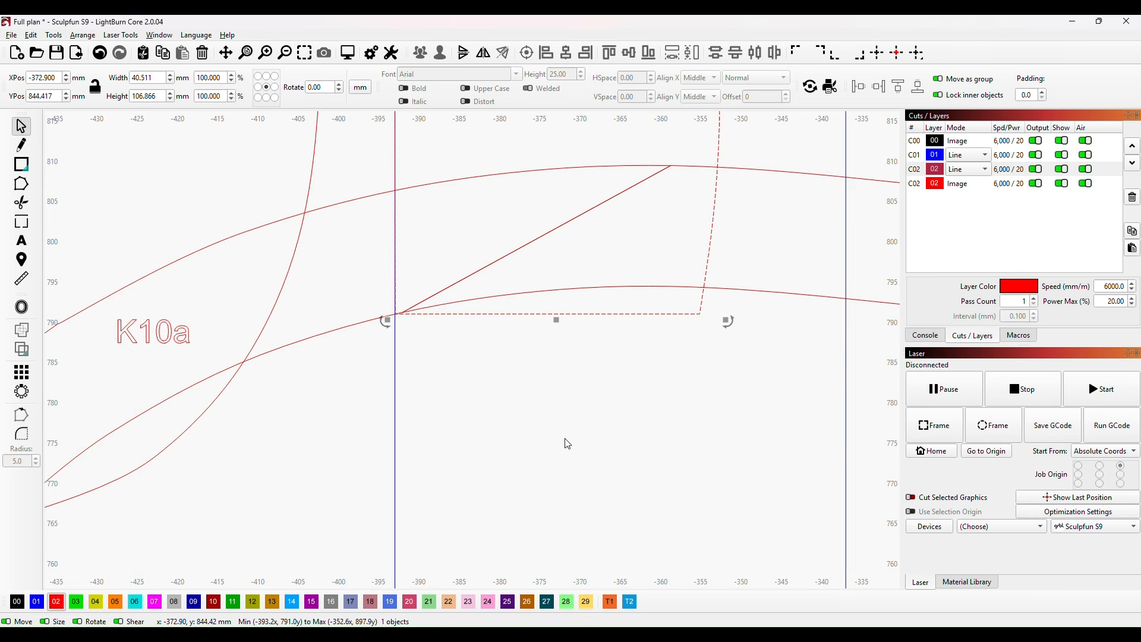
{"action": "scroll", "coordinate": [796, 258], "scroll_direction": "down", "scroll_amount": 2}
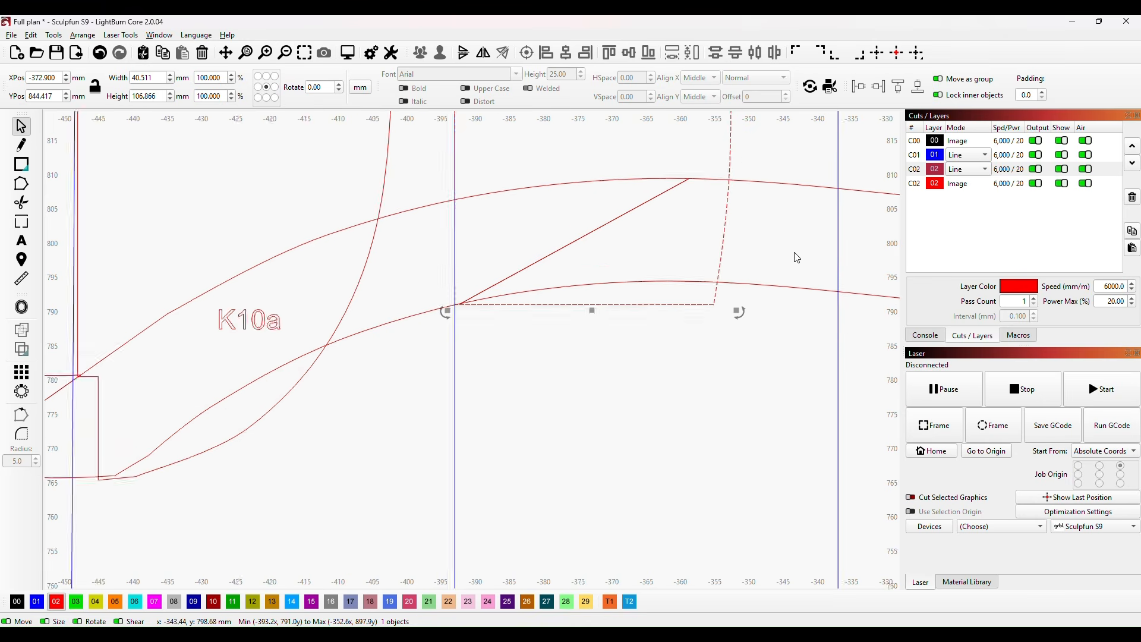
Step: Set former C's width to 43.511 mm, leaving its height as it is
{"action": "left_click_drag", "start_coordinate": [796, 258], "coordinate": [711, 580]}
{"action": "scroll", "coordinate": [708, 563], "scroll_direction": "up", "scroll_amount": 3}
{"action": "scroll", "coordinate": [689, 389], "scroll_direction": "down", "scroll_amount": 3}
{"action": "scroll", "coordinate": [690, 388], "scroll_direction": "down", "scroll_amount": 3}
{"action": "left_click_drag", "start_coordinate": [698, 383], "coordinate": [675, 410]}
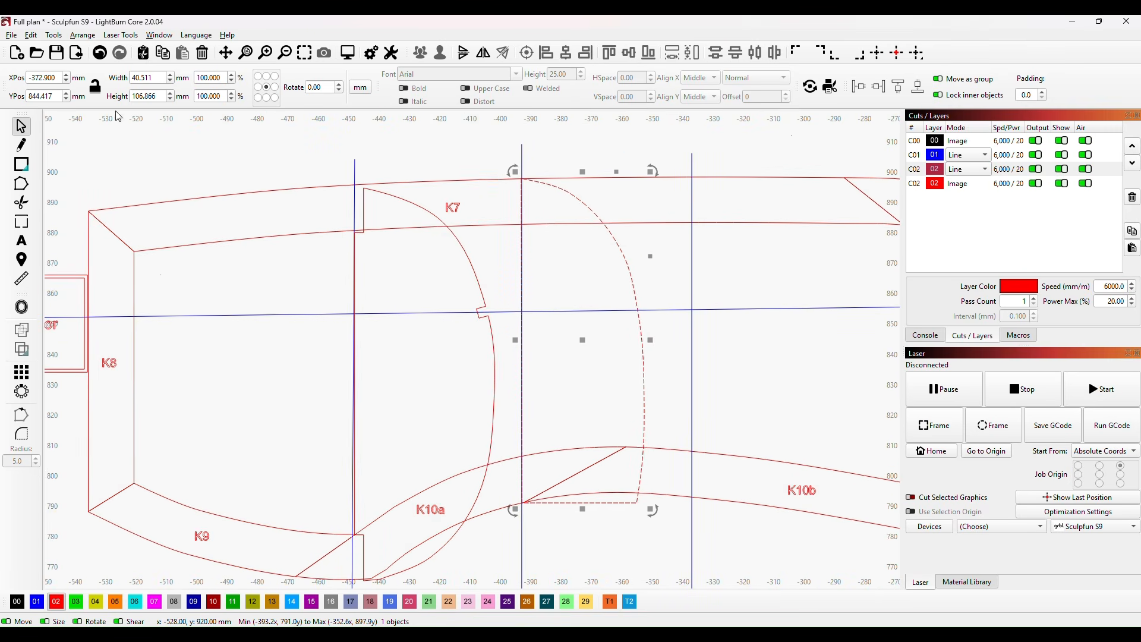
{"action": "left_click", "coordinate": [139, 78]}
{"action": "left_click", "coordinate": [201, 168]}
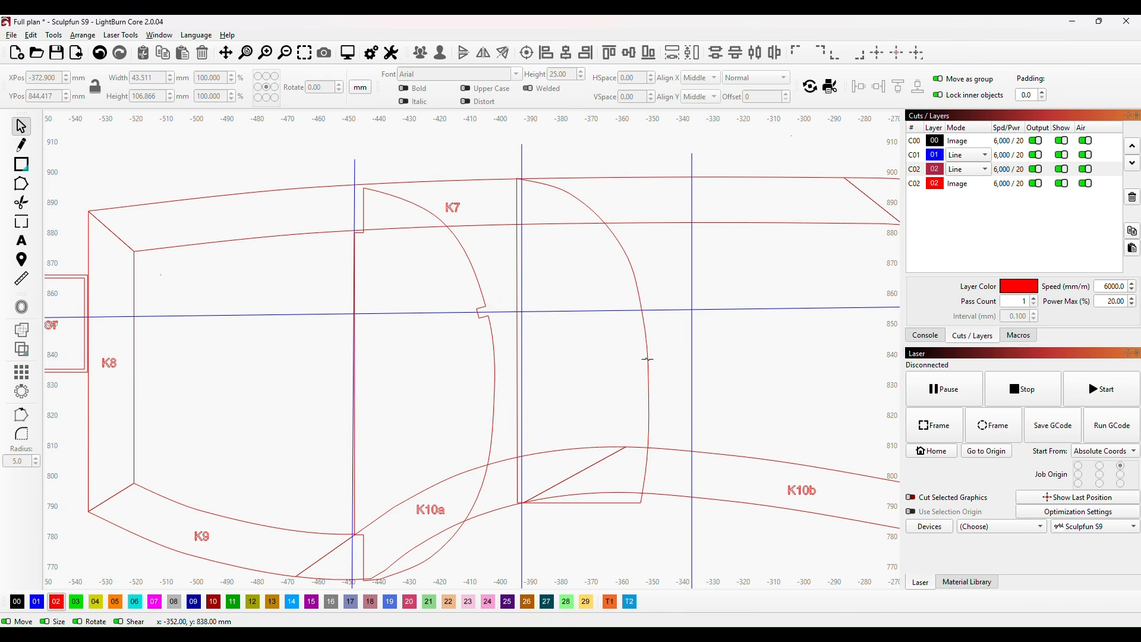
{"action": "left_click", "coordinate": [647, 359]}
{"action": "scroll", "coordinate": [774, 339], "scroll_direction": "down", "scroll_amount": 1}
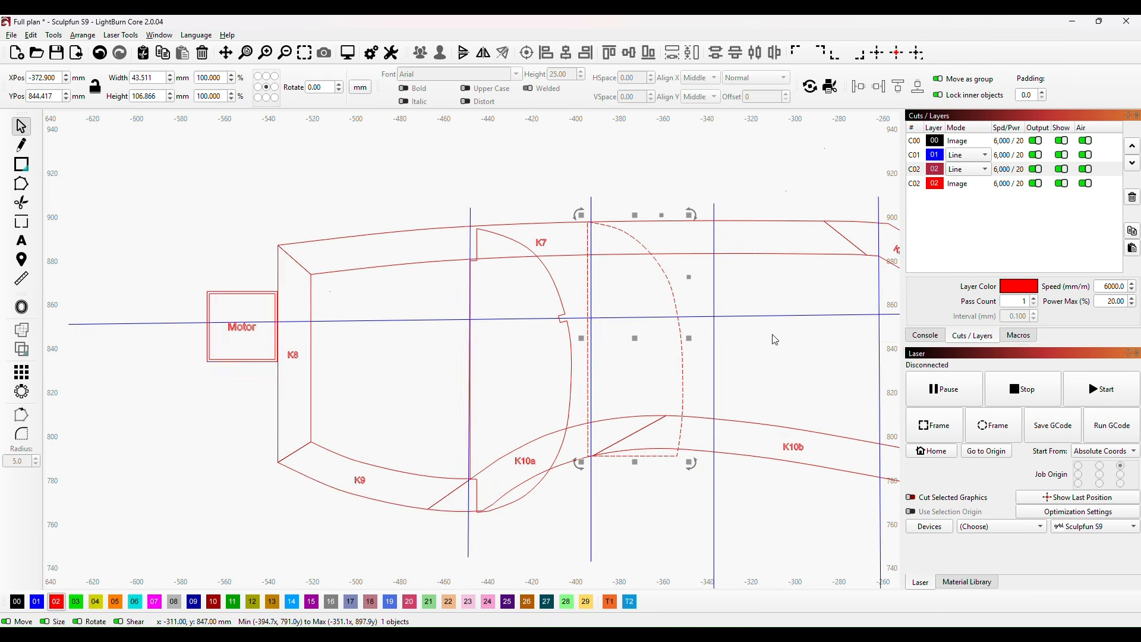
Step: Draw a small rectangle in the empty area above K7 and size it to 3.2 mm by 3.2 mm
{"action": "scroll", "coordinate": [773, 339], "scroll_direction": "down", "scroll_amount": 1}
{"action": "left_click_drag", "start_coordinate": [807, 356], "coordinate": [652, 373]}
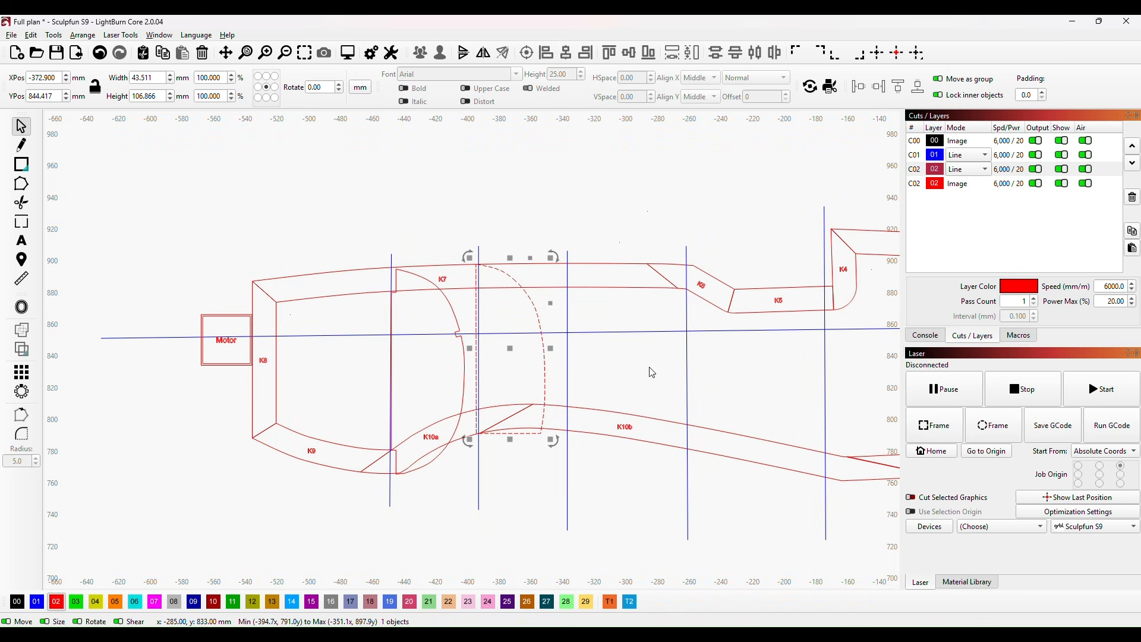
{"action": "left_click", "coordinate": [22, 164]}
{"action": "left_click_drag", "start_coordinate": [409, 187], "coordinate": [423, 196]}
{"action": "double_click", "coordinate": [154, 80]}
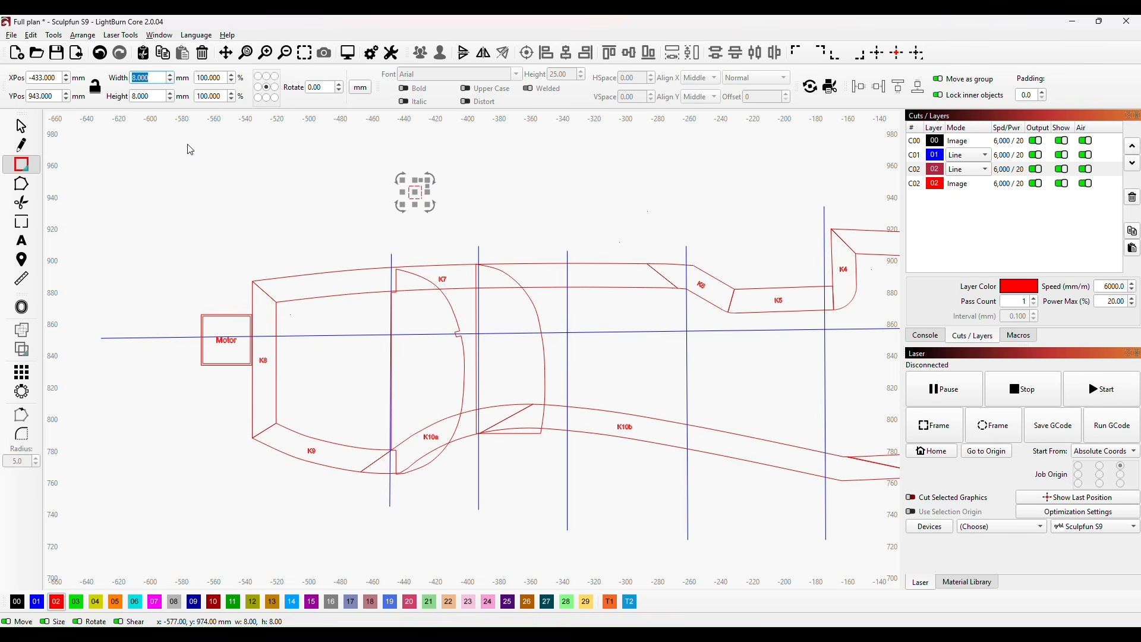
{"action": "type", "text": "3.2"}
{"action": "left_click", "coordinate": [153, 95]}
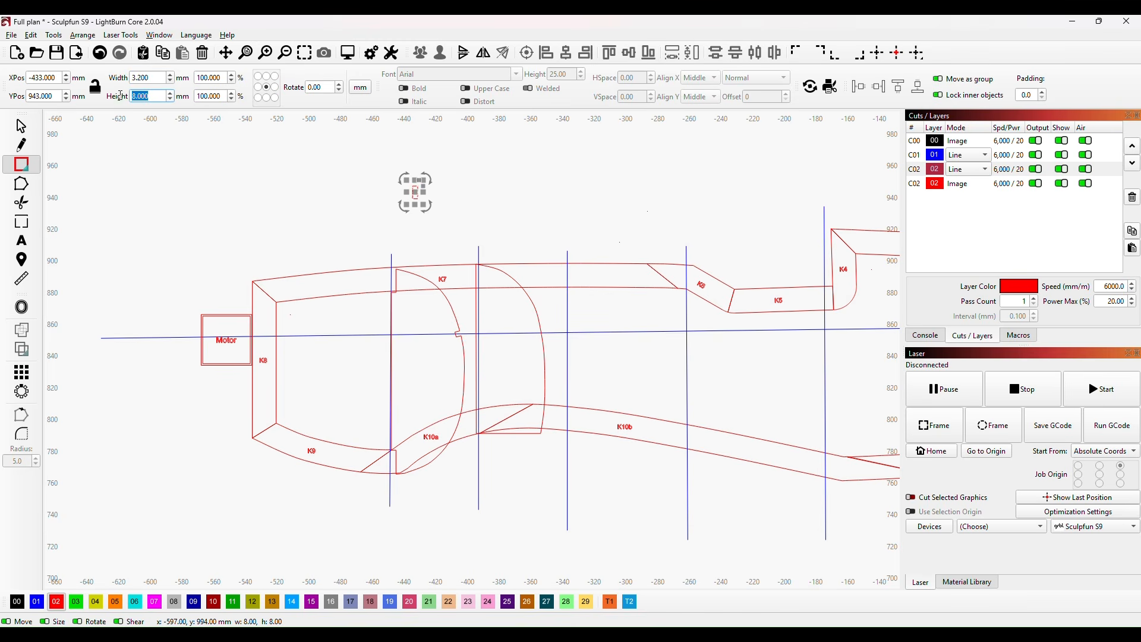
{"action": "type", "text": "3.2"}
{"action": "key", "text": "Escape"}
{"action": "left_click", "coordinate": [282, 197]}
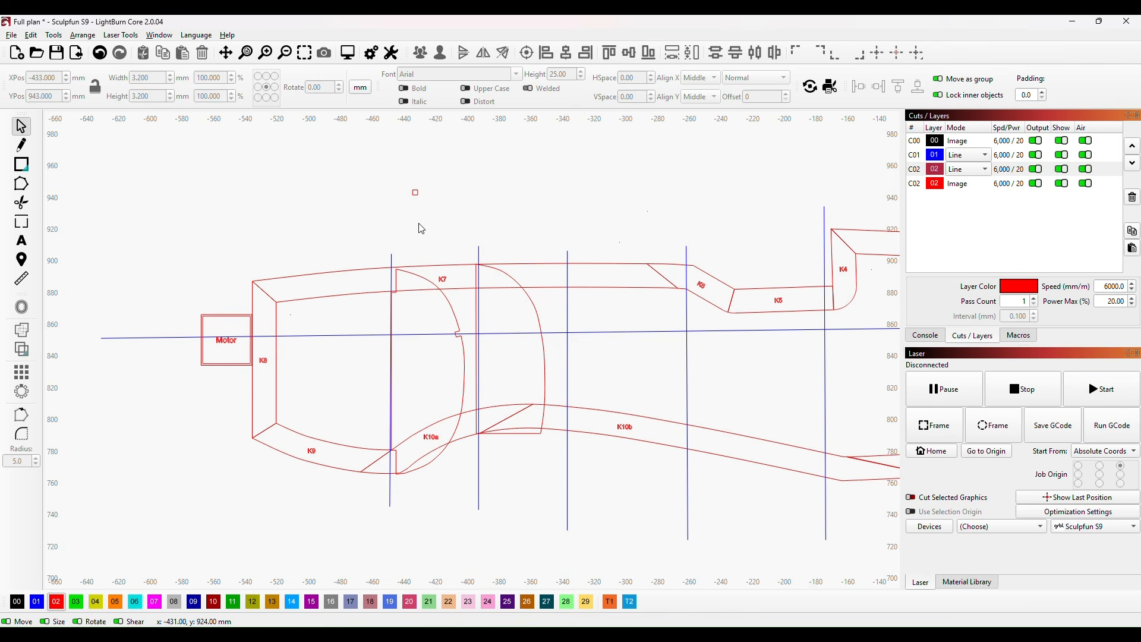
Step: Move the notch square above former C and paste three copies above the keel, spaced along the stations up to K4
{"action": "left_click", "coordinate": [416, 193]}
{"action": "left_click_drag", "start_coordinate": [420, 191], "coordinate": [527, 215]}
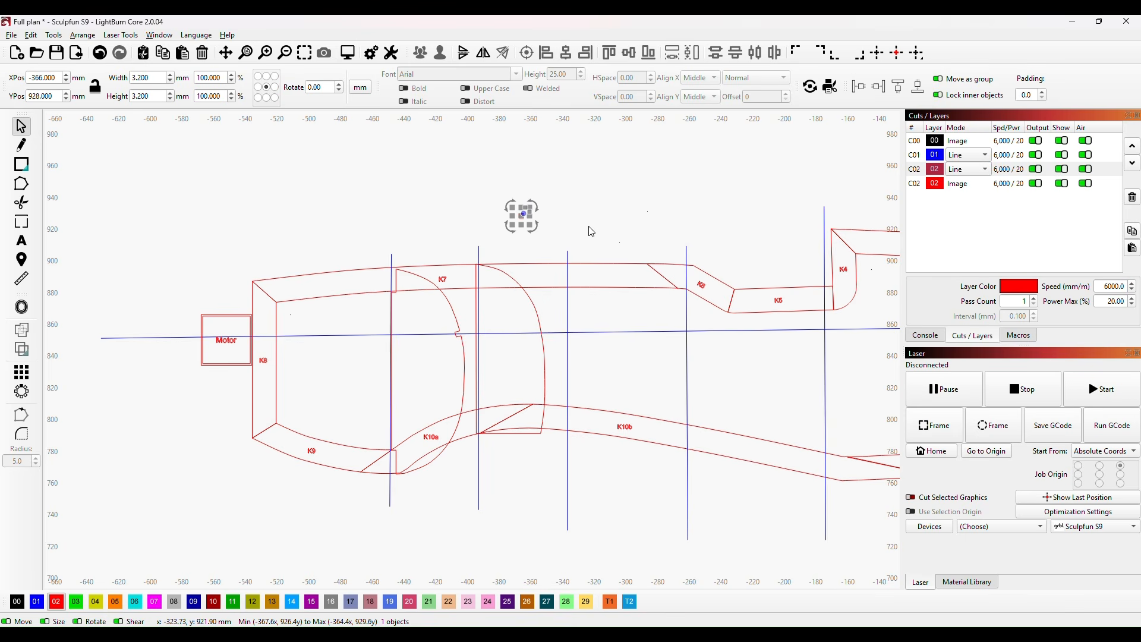
{"action": "key", "text": "ctrl+v"}
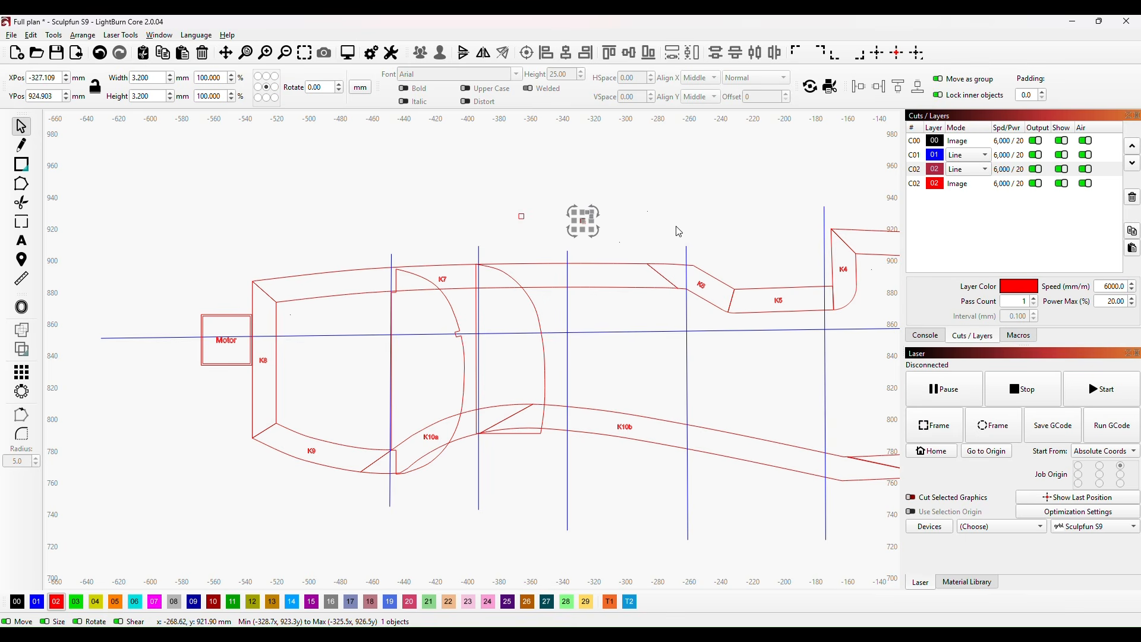
{"action": "key", "text": "ctrl+v"}
{"action": "key", "text": "ctrl+v"}
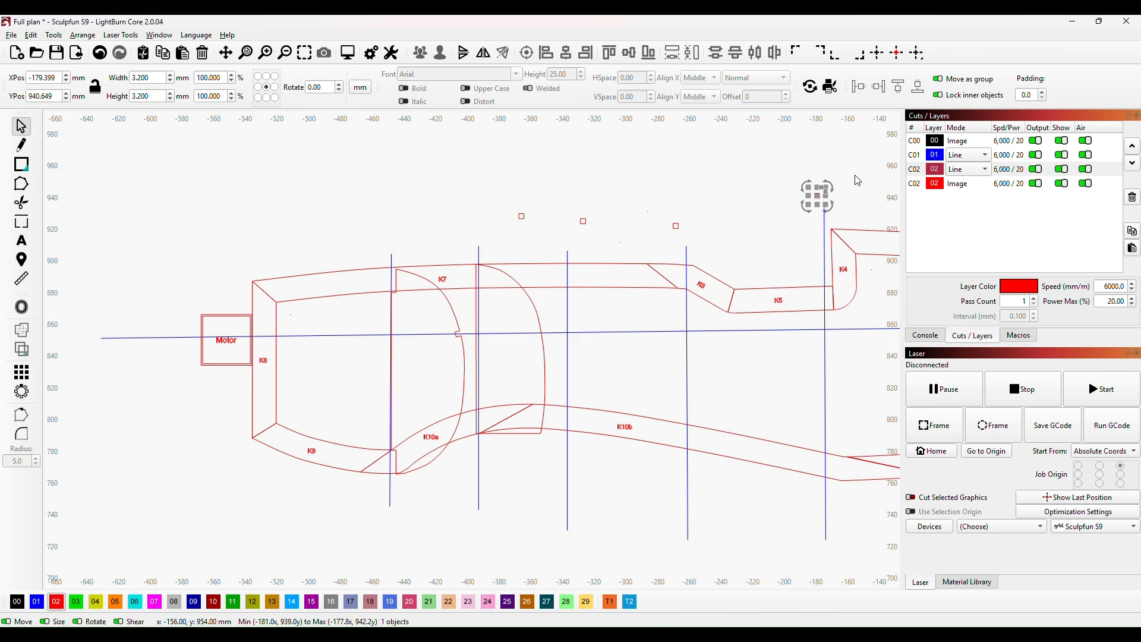
Step: Paste four more notch squares above the remaining station lines from K3 back to the K1 tail end
{"action": "scroll", "coordinate": [868, 210], "scroll_direction": "down", "scroll_amount": 1}
{"action": "left_click_drag", "start_coordinate": [867, 210], "coordinate": [492, 255]}
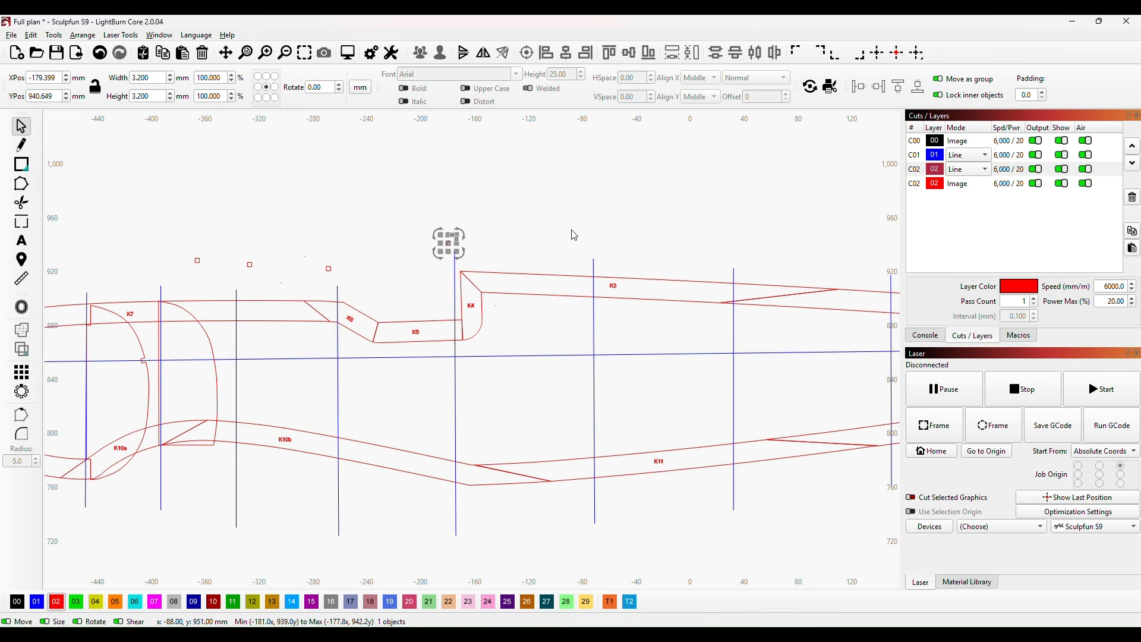
{"action": "key", "text": "ctrl+v"}
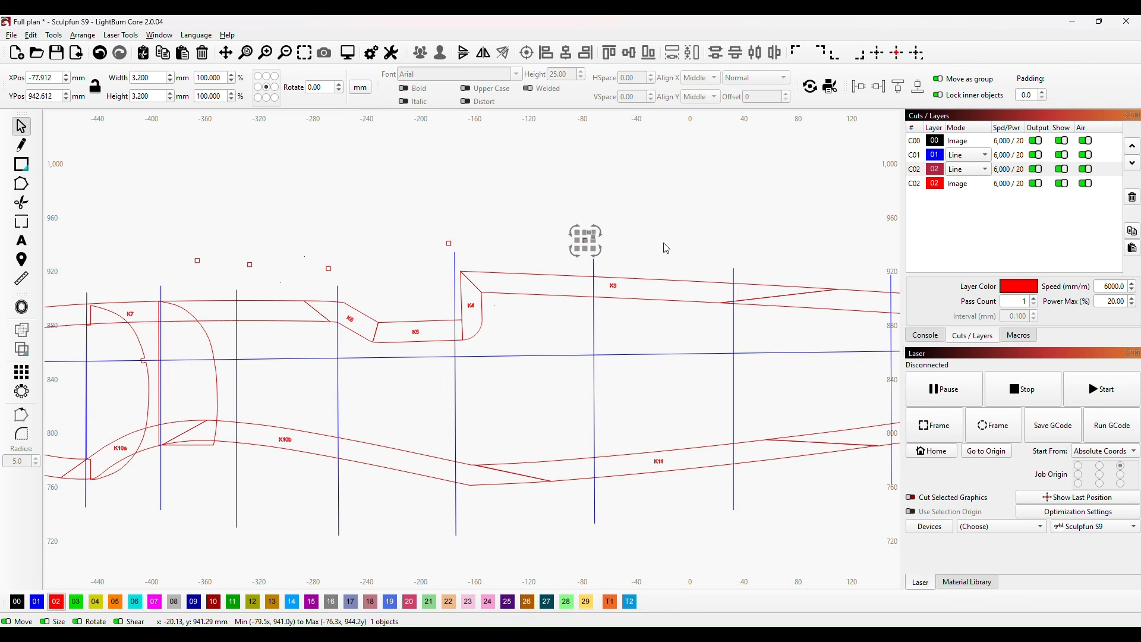
{"action": "key", "text": "ctrl+v"}
{"action": "left_click_drag", "start_coordinate": [796, 256], "coordinate": [525, 268]}
{"action": "key", "text": "ctrl+v"}
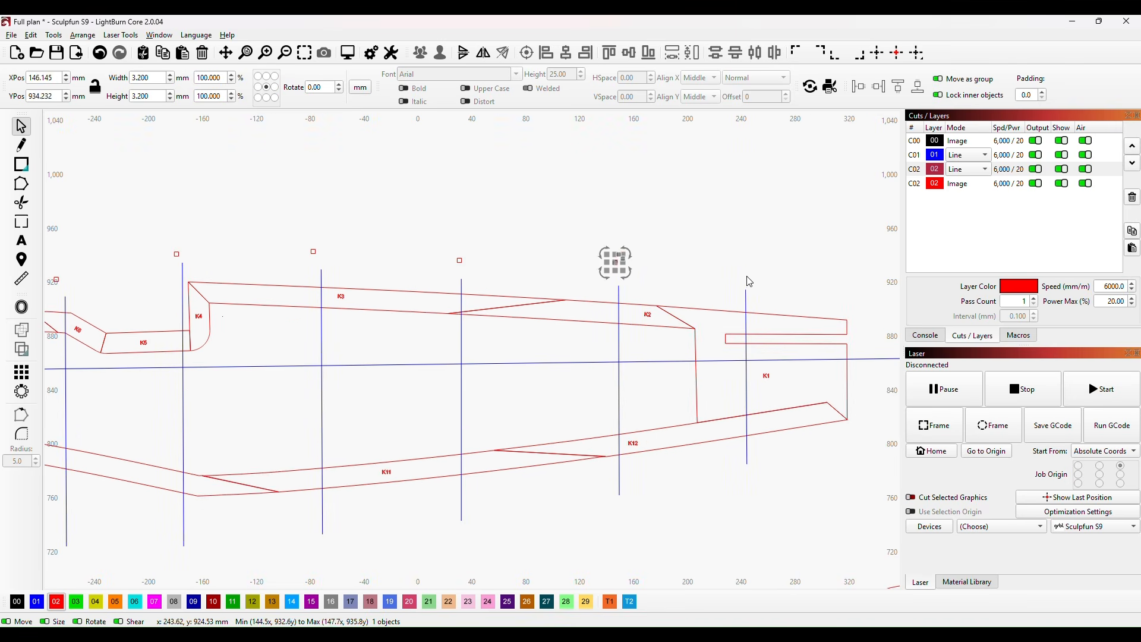
{"action": "key", "text": "ctrl+v"}
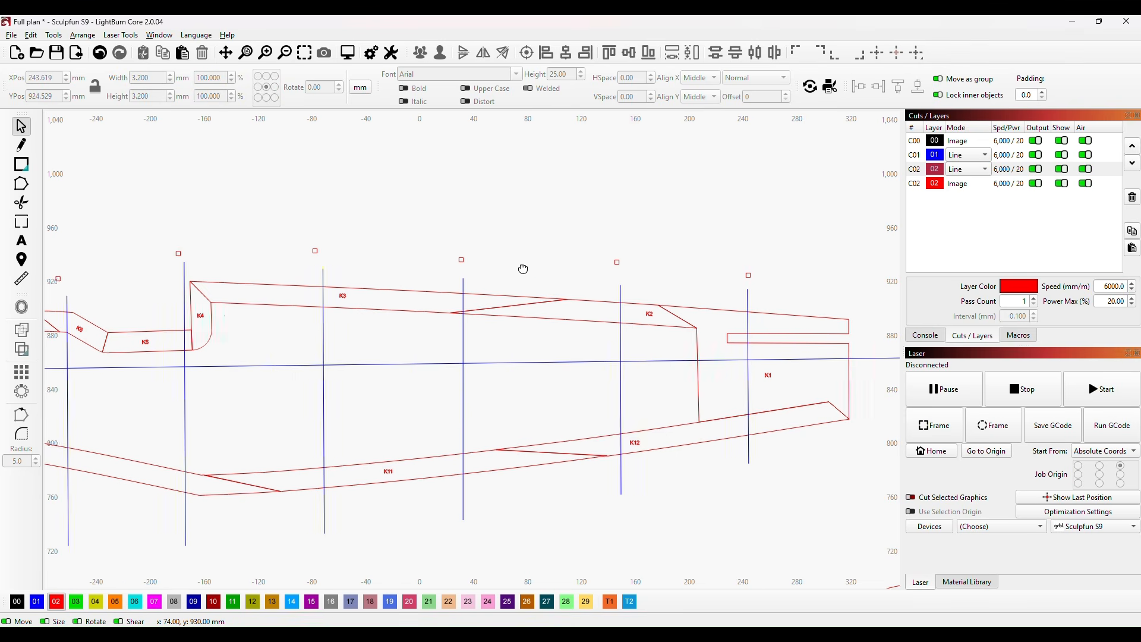
Step: Place the first notch square where the horizontal centreline crosses former C's outer curve, rotated to follow the curve and set just inside it
{"action": "left_click_drag", "start_coordinate": [517, 268], "coordinate": [772, 245]}
{"action": "left_click_drag", "start_coordinate": [258, 297], "coordinate": [537, 284]}
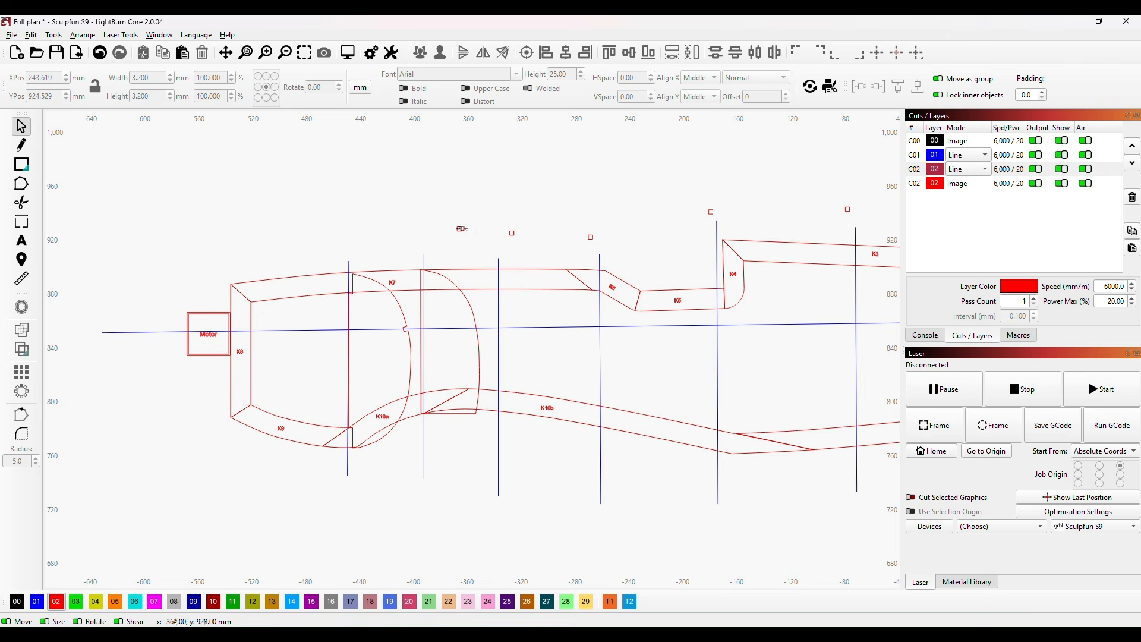
{"action": "left_click", "coordinate": [461, 229]}
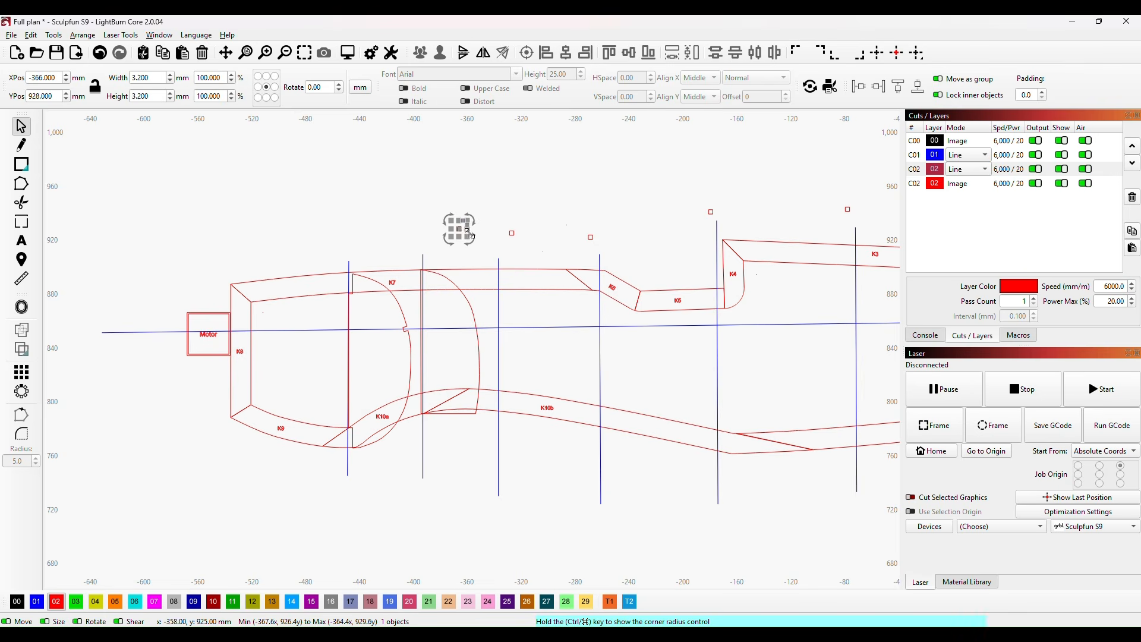
{"action": "left_click_drag", "start_coordinate": [461, 229], "coordinate": [480, 327]}
{"action": "scroll", "coordinate": [481, 326], "scroll_direction": "up", "scroll_amount": 10}
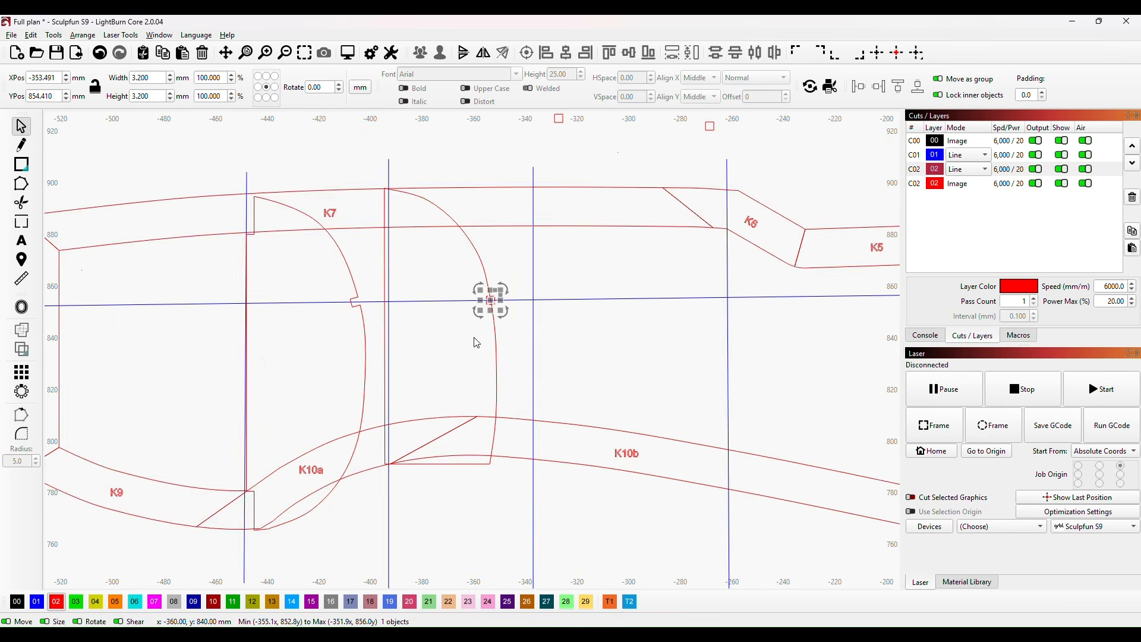
{"action": "left_click_drag", "start_coordinate": [537, 287], "coordinate": [518, 376]}
{"action": "scroll", "coordinate": [518, 376], "scroll_direction": "up", "scroll_amount": 1}
{"action": "left_click_drag", "start_coordinate": [484, 326], "coordinate": [500, 351]}
{"action": "scroll", "coordinate": [456, 349], "scroll_direction": "up", "scroll_amount": 2}
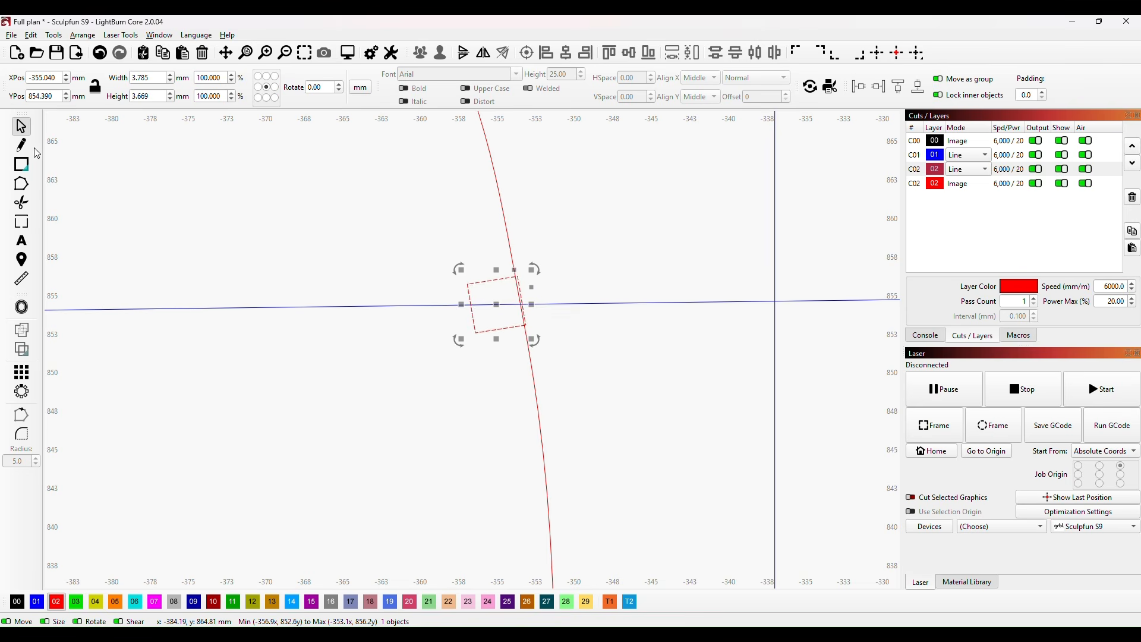
Step: Trim away former C's outer curve inside the square to form an open notch on the centreline
{"action": "left_click", "coordinate": [22, 203]}
{"action": "left_click", "coordinate": [523, 312]}
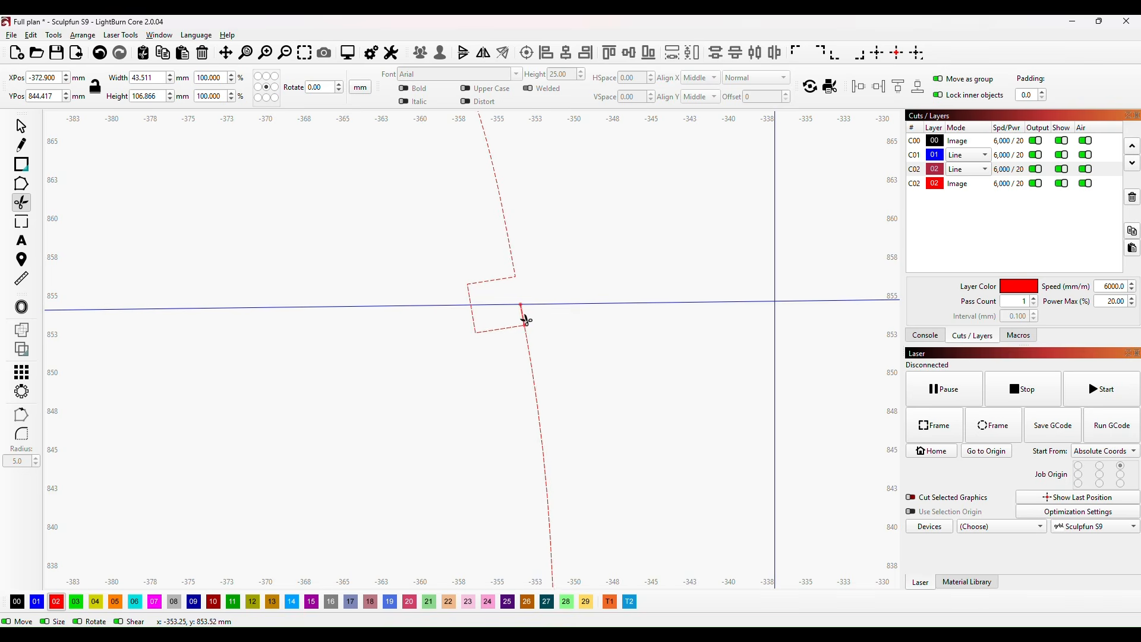
{"action": "scroll", "coordinate": [586, 358], "scroll_direction": "down", "scroll_amount": 5}
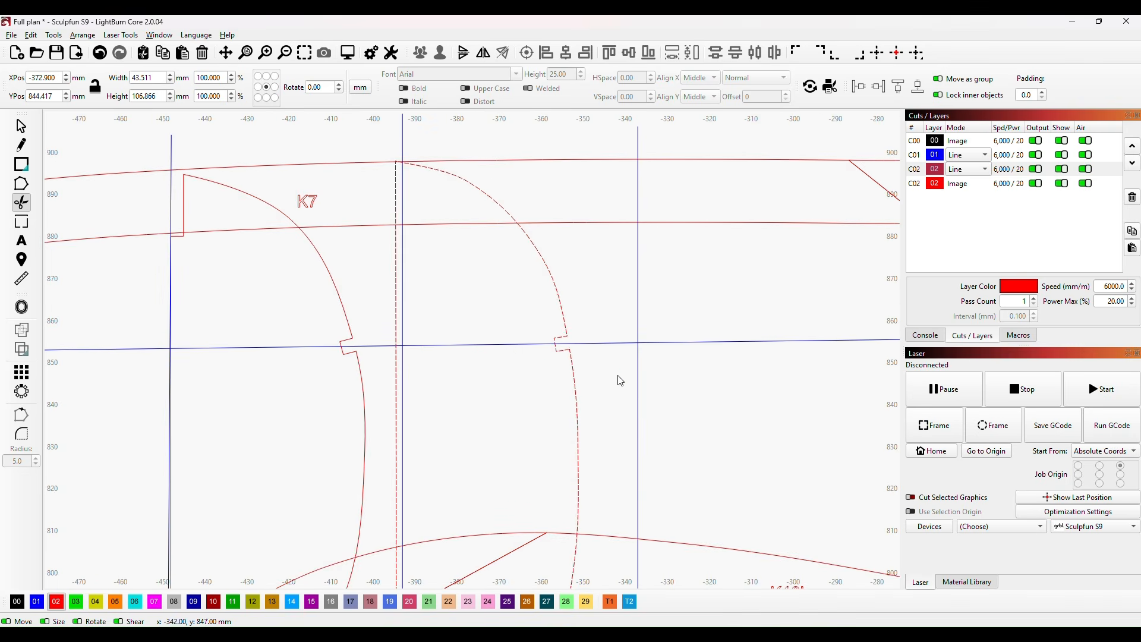
{"action": "scroll", "coordinate": [639, 408], "scroll_direction": "down", "scroll_amount": 4}
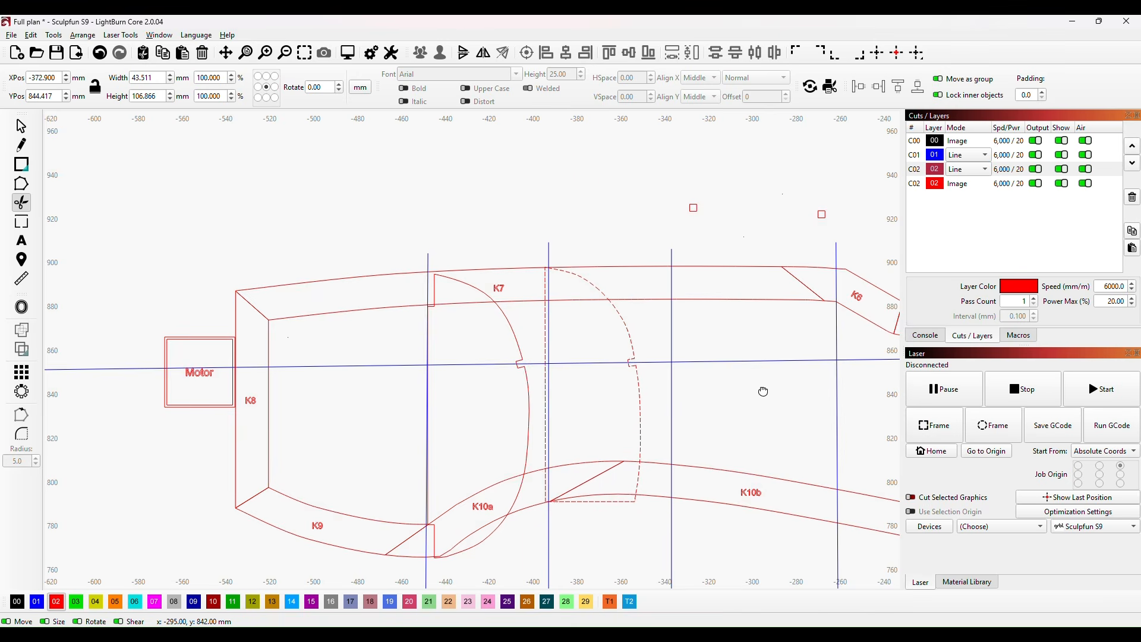
{"action": "left_click_drag", "start_coordinate": [764, 392], "coordinate": [584, 328]}
{"action": "key", "text": "Escape"}
Step: Examine the notched formers along the whole keel and the former drawings on the plan
{"action": "scroll", "coordinate": [588, 333], "scroll_direction": "down", "scroll_amount": 6}
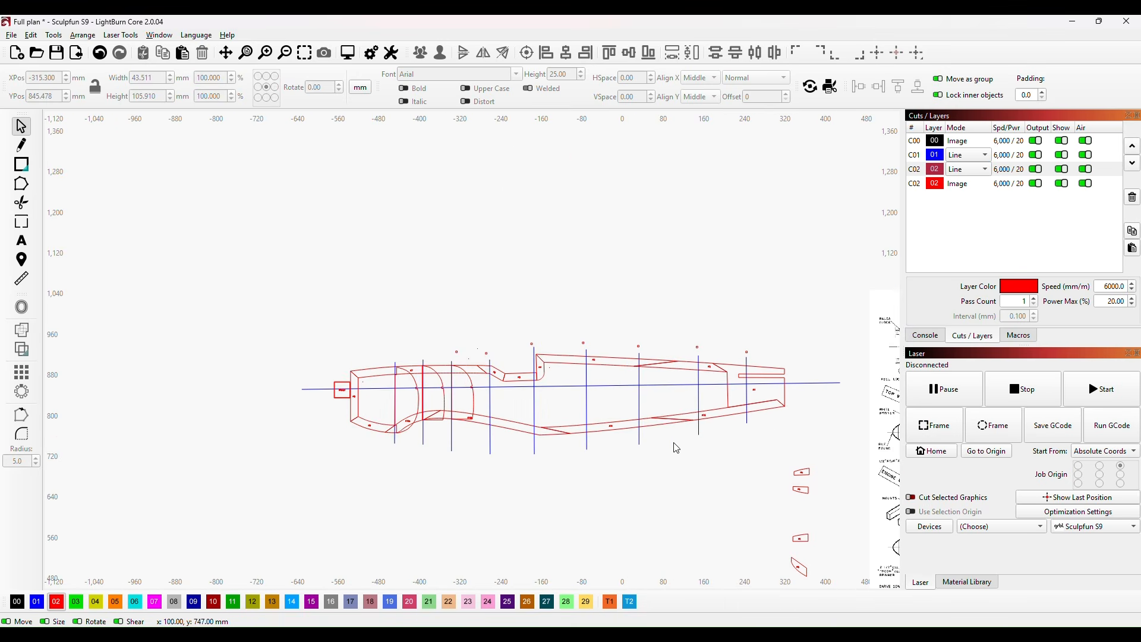
{"action": "left_click_drag", "start_coordinate": [689, 448], "coordinate": [538, 452]}
{"action": "scroll", "coordinate": [800, 386], "scroll_direction": "up", "scroll_amount": 4}
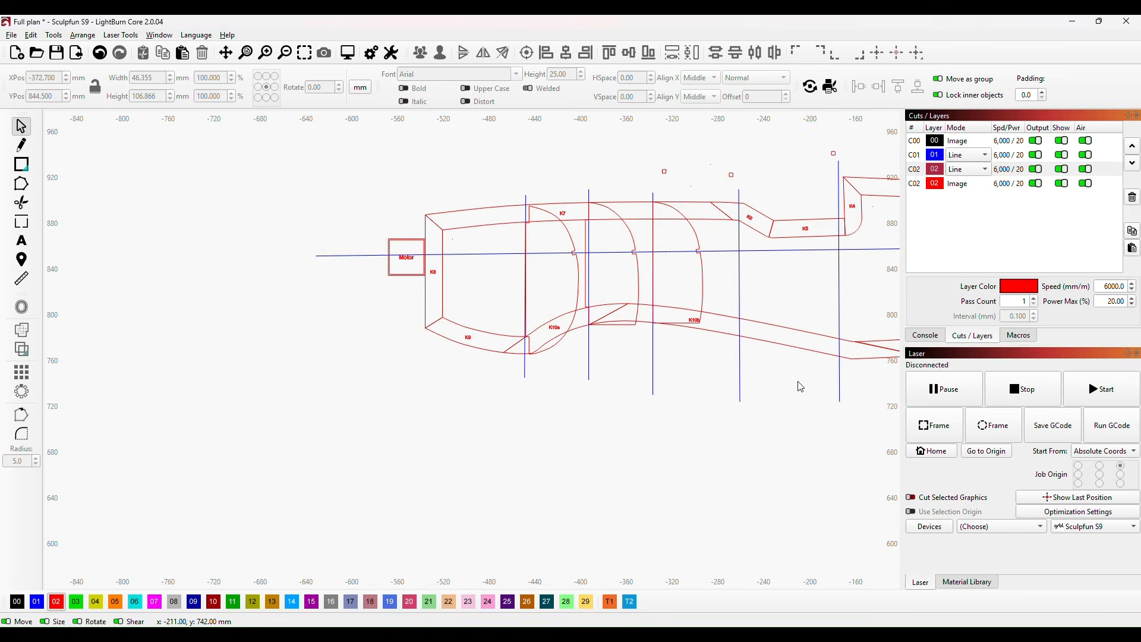
{"action": "scroll", "coordinate": [810, 388], "scroll_direction": "down", "scroll_amount": 3}
{"action": "left_click_drag", "start_coordinate": [816, 401], "coordinate": [538, 420]}
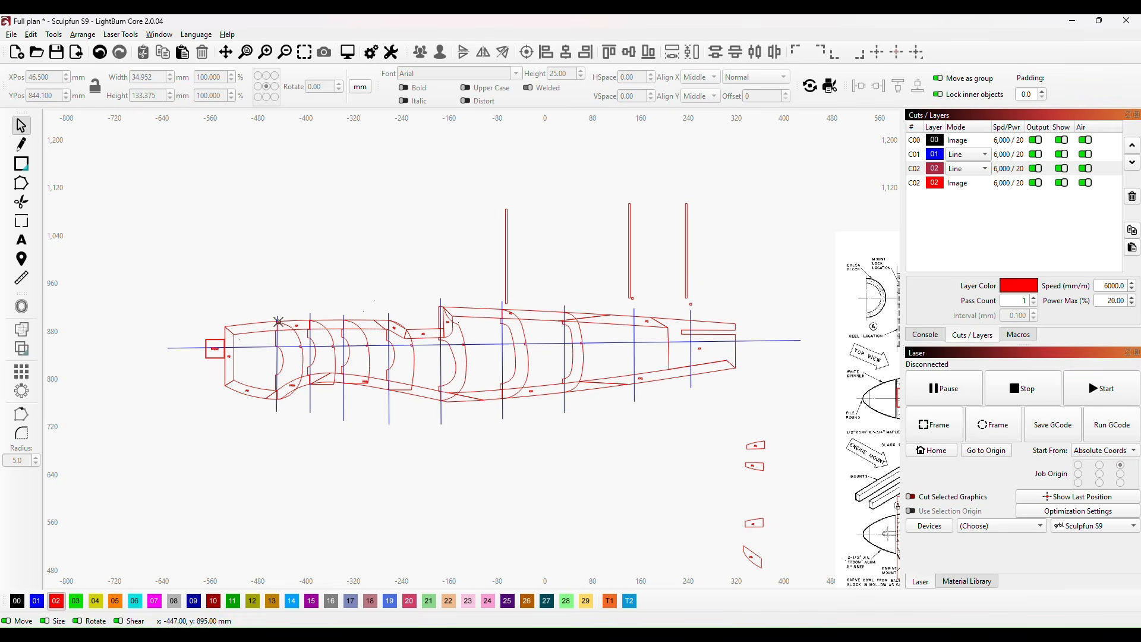
{"action": "scroll", "coordinate": [264, 395], "scroll_direction": "up", "scroll_amount": 2}
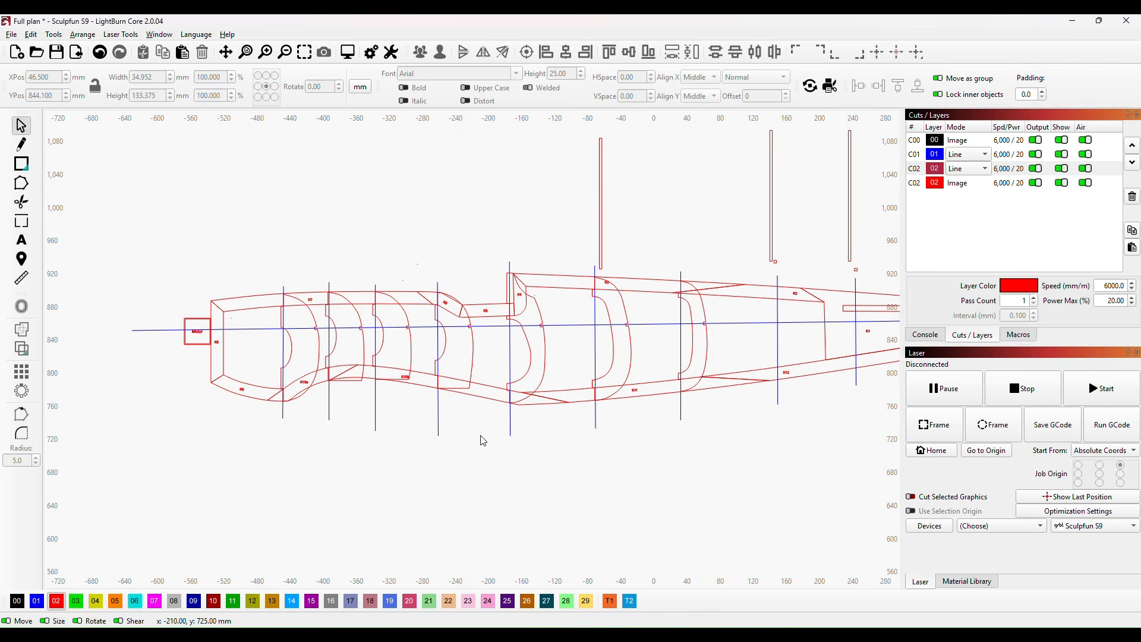
{"action": "scroll", "coordinate": [700, 463], "scroll_direction": "down", "scroll_amount": 4}
{"action": "left_click_drag", "start_coordinate": [806, 465], "coordinate": [460, 429]}
{"action": "scroll", "coordinate": [631, 439], "scroll_direction": "up", "scroll_amount": 3}
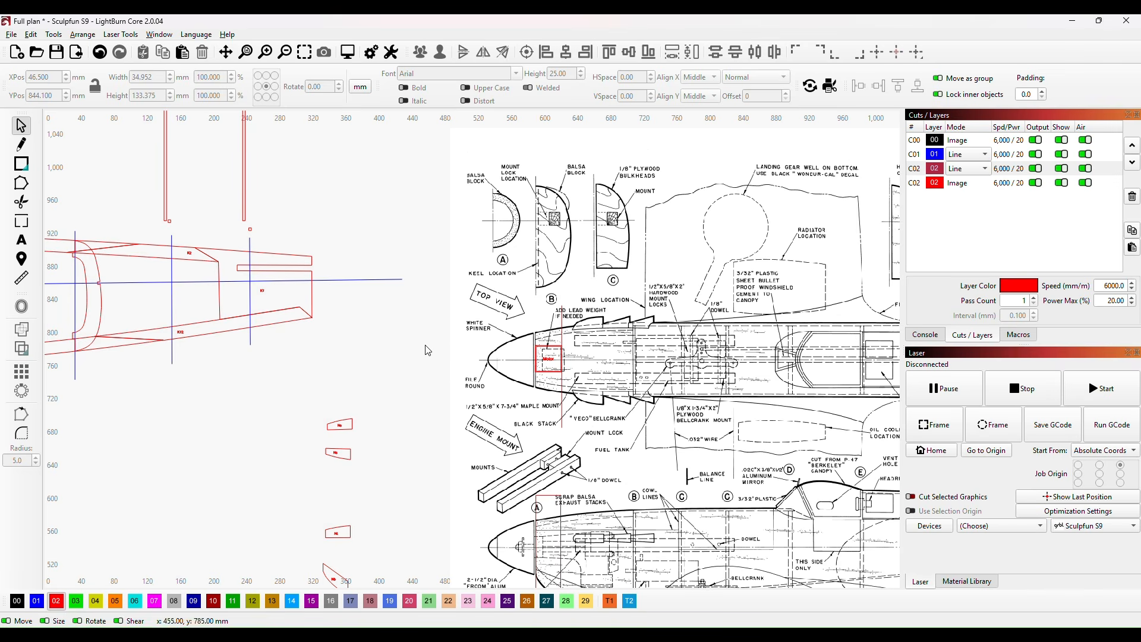
{"action": "scroll", "coordinate": [366, 374], "scroll_direction": "down", "scroll_amount": 2}
{"action": "left_click_drag", "start_coordinate": [241, 419], "coordinate": [626, 392]}
{"action": "scroll", "coordinate": [333, 364], "scroll_direction": "down", "scroll_amount": 1}
{"action": "scroll", "coordinate": [334, 377], "scroll_direction": "up", "scroll_amount": 3}
Step: Draw an upright ellipse about 48 mm wide and 73 mm high in the empty area ahead of the motor and above the keel
{"action": "left_click", "coordinate": [22, 164]}
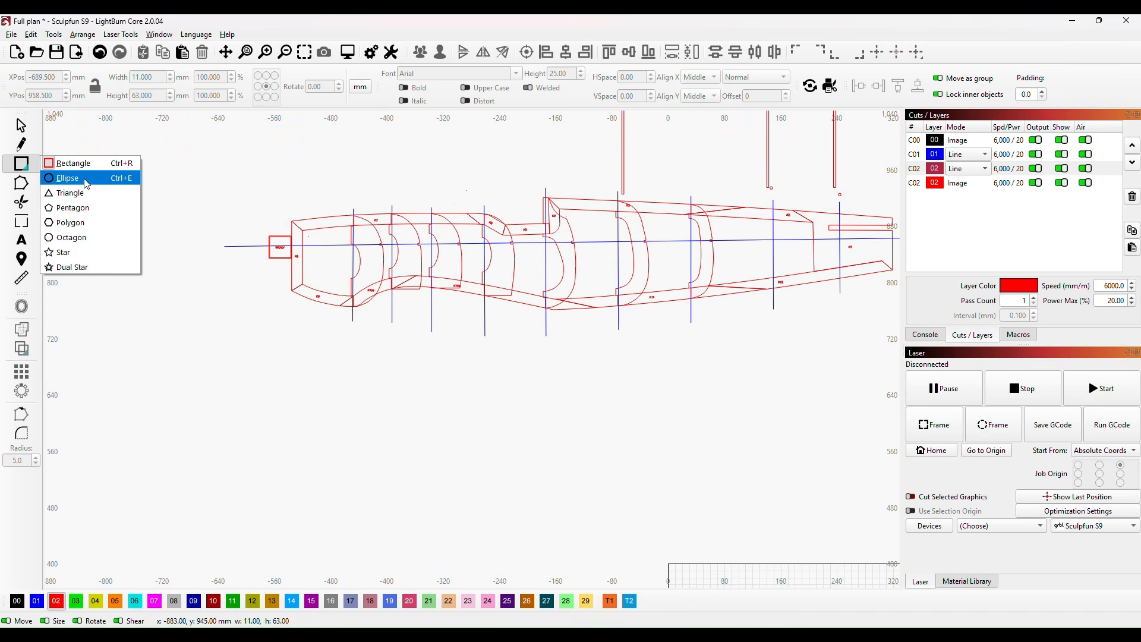
{"action": "left_click", "coordinate": [84, 177]}
{"action": "mouse_move", "coordinate": [163, 165]}
{"action": "left_mouse_down"}
{"action": "mouse_move", "coordinate": [165, 243]}
{"action": "mouse_move", "coordinate": [135, 221]}
{"action": "left_mouse_up"}
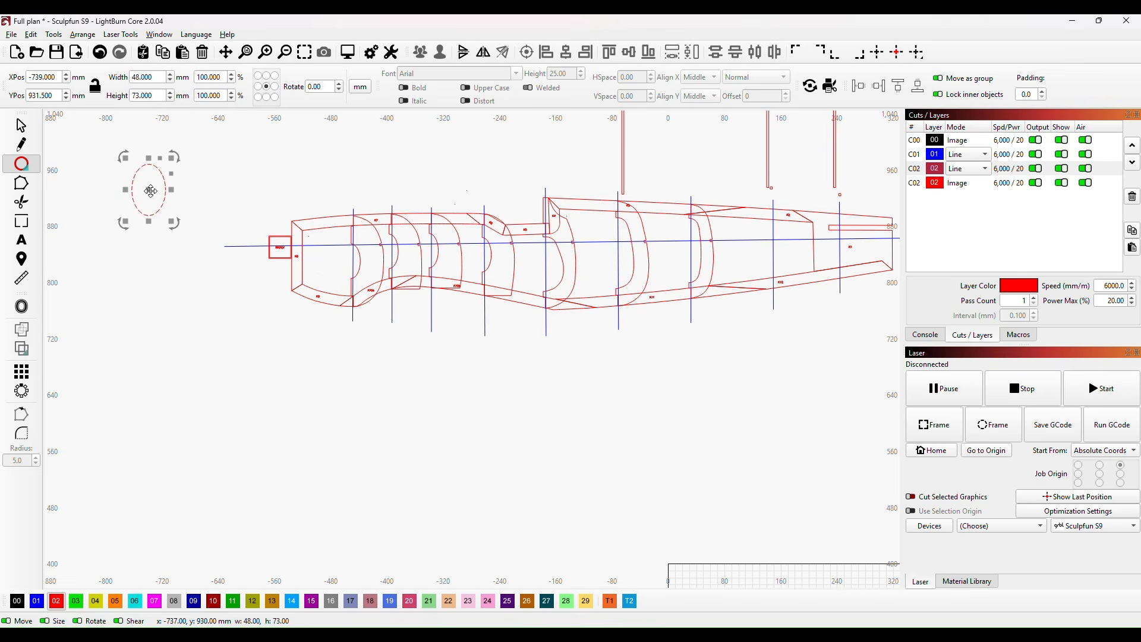
Step: Delete the upright ellipse in the empty area ahead of the motor
{"action": "key", "text": "Delete"}
Step: Trace former H's upper keel edge and outer curve on the plan with straight segments, down to the bottom corner
{"action": "left_click_drag", "start_coordinate": [735, 357], "coordinate": [387, 358]}
{"action": "scroll", "coordinate": [545, 332], "scroll_direction": "down", "scroll_amount": 2}
{"action": "scroll", "coordinate": [547, 337], "scroll_direction": "down", "scroll_amount": 1}
{"action": "left_click_drag", "start_coordinate": [603, 319], "coordinate": [391, 319]}
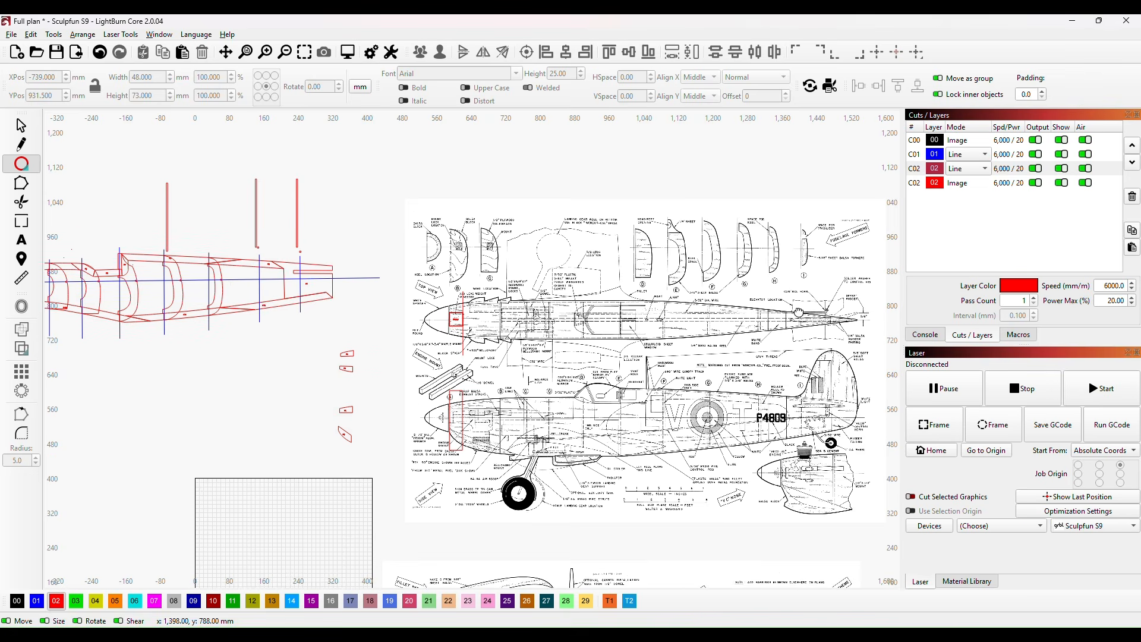
{"action": "left_click_drag", "start_coordinate": [798, 312], "coordinate": [666, 402]}
{"action": "scroll", "coordinate": [648, 353], "scroll_direction": "up", "scroll_amount": 2}
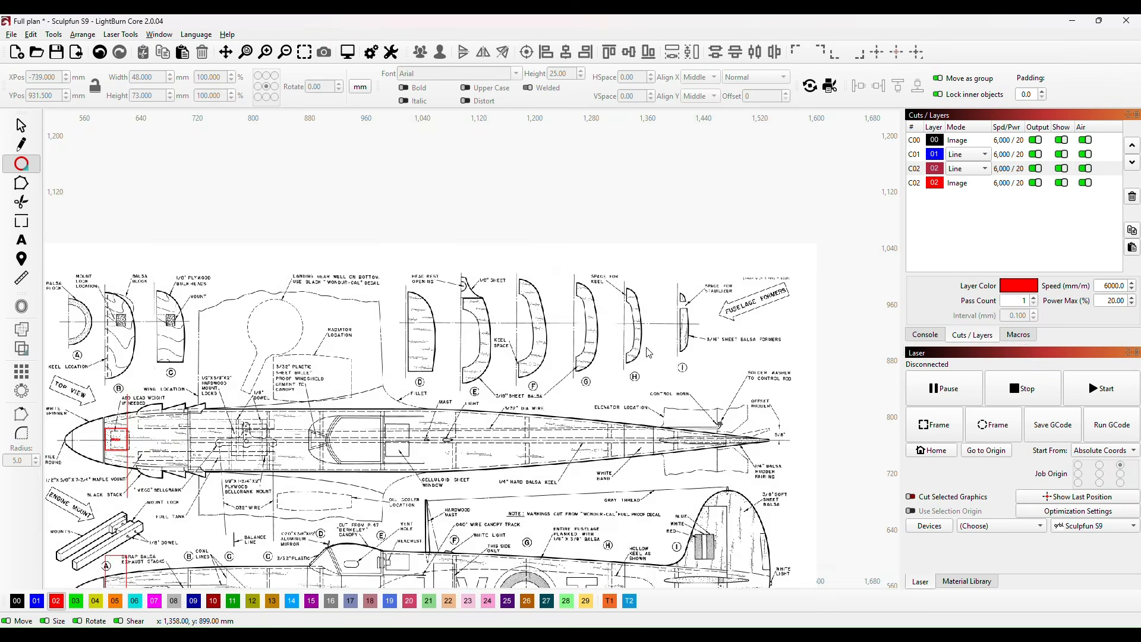
{"action": "scroll", "coordinate": [651, 351], "scroll_direction": "up", "scroll_amount": 2}
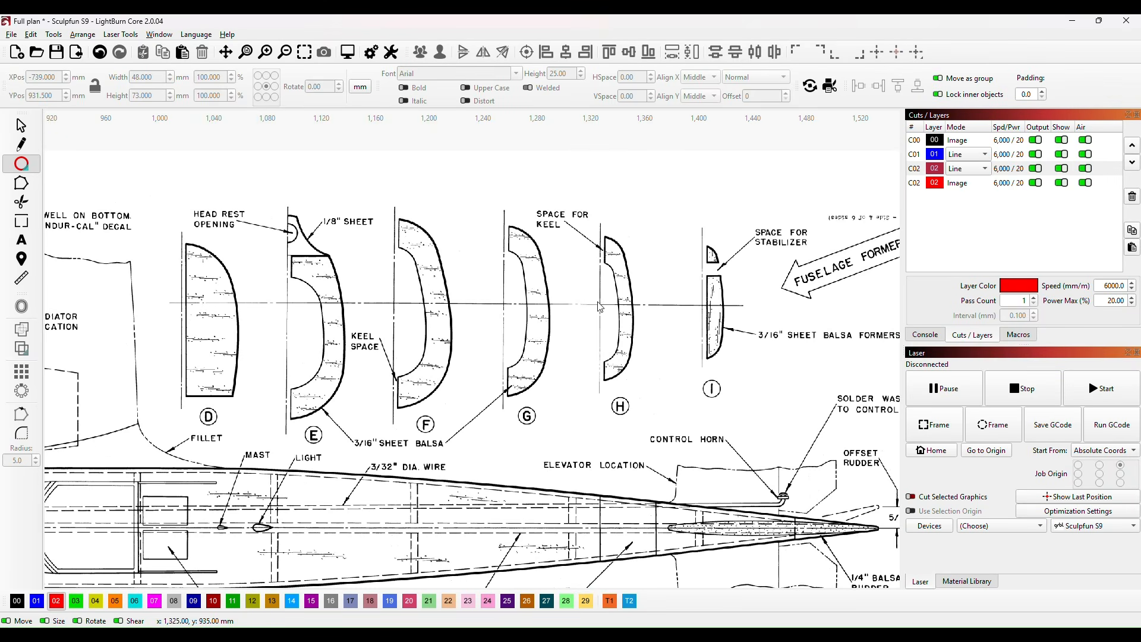
{"action": "scroll", "coordinate": [604, 306], "scroll_direction": "up", "scroll_amount": 2}
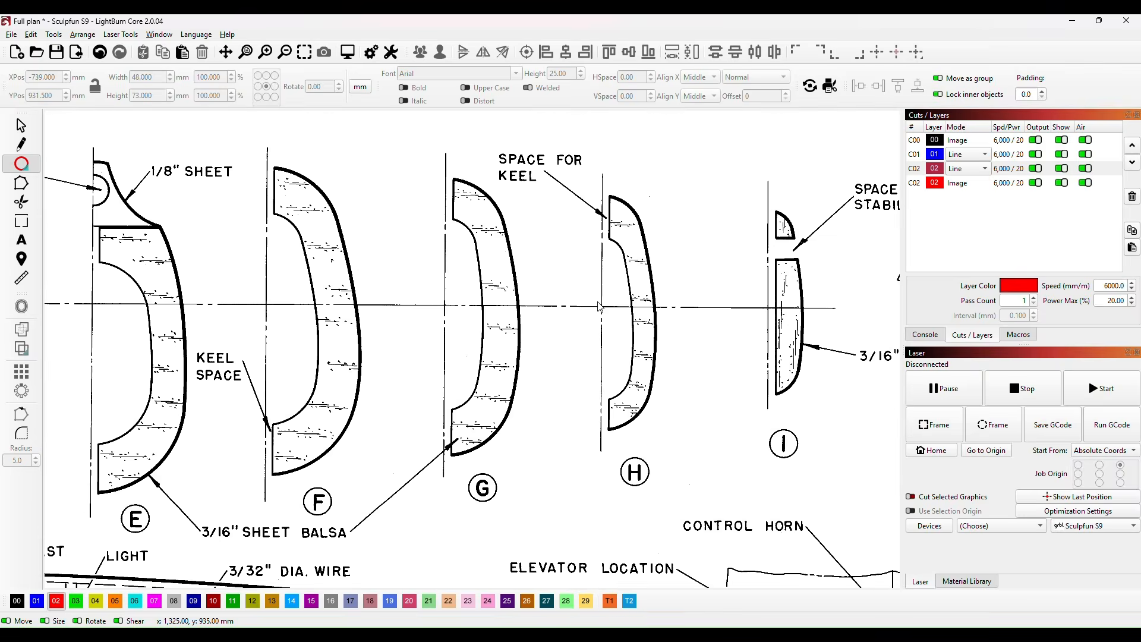
{"action": "left_click", "coordinate": [25, 148]}
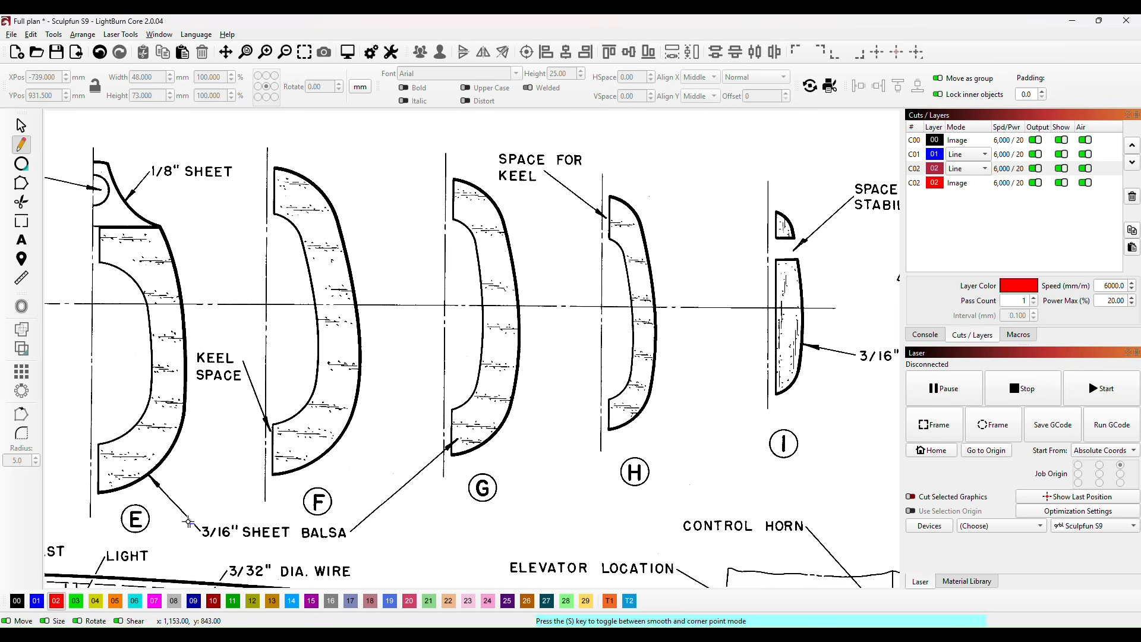
{"action": "scroll", "coordinate": [593, 249], "scroll_direction": "up", "scroll_amount": 1}
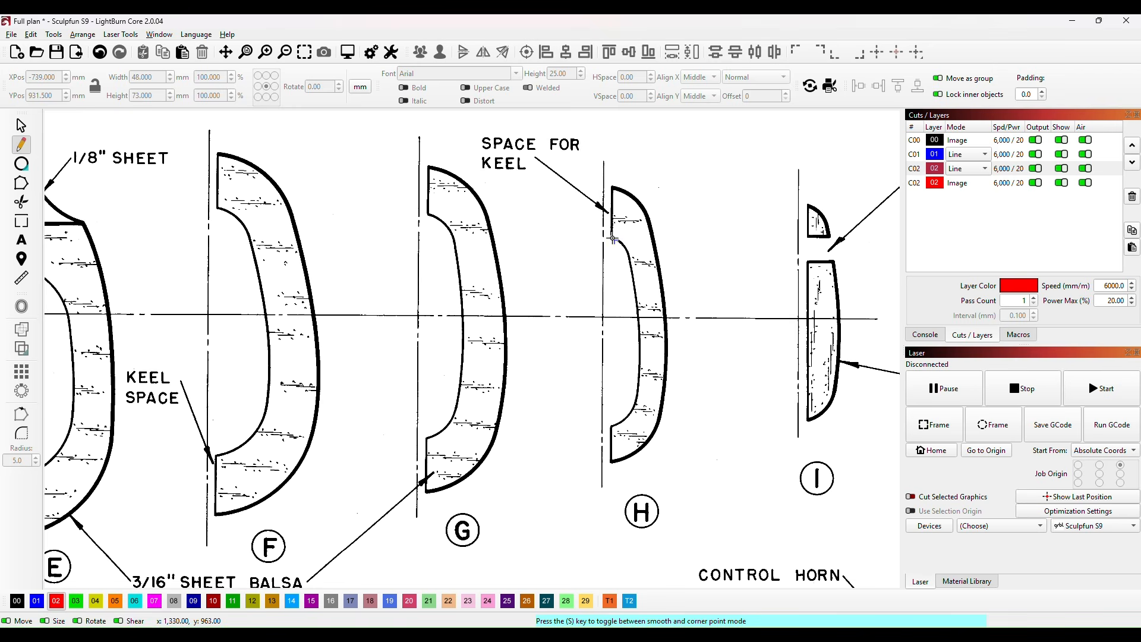
{"action": "left_click", "coordinate": [610, 236]}
{"action": "left_click", "coordinate": [612, 187]}
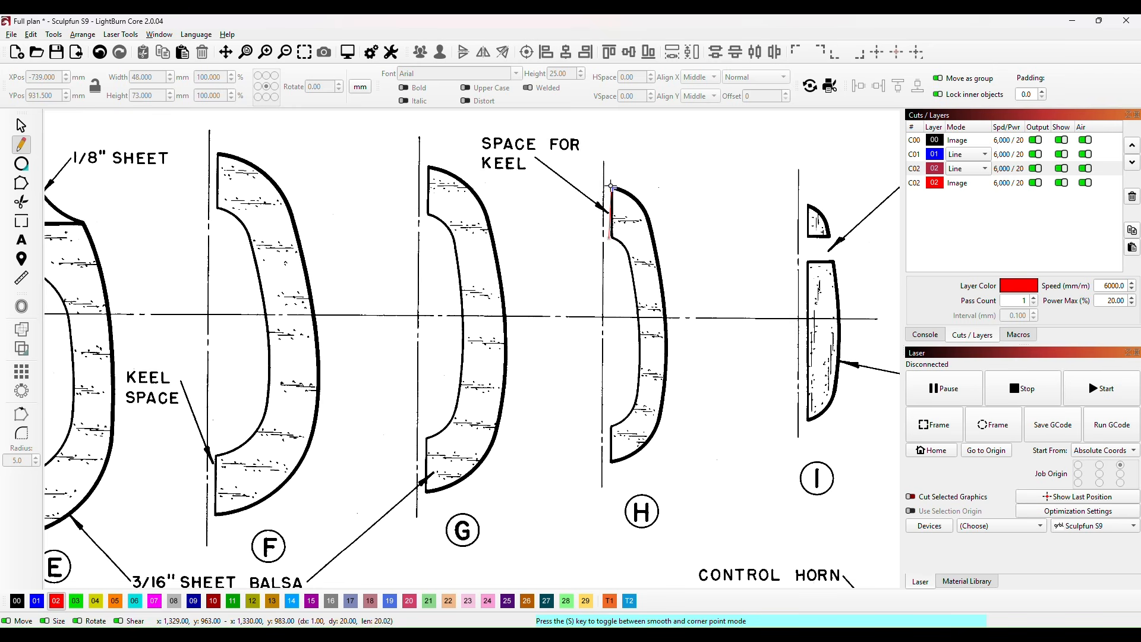
{"action": "left_click", "coordinate": [638, 198]}
{"action": "left_click", "coordinate": [652, 223]}
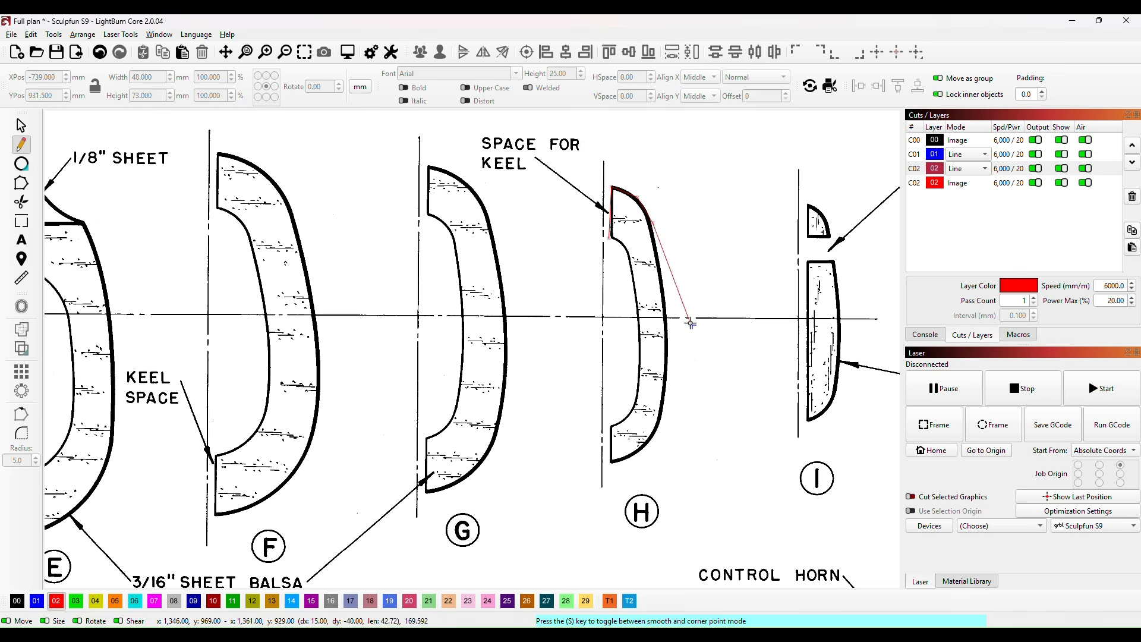
{"action": "left_click", "coordinate": [667, 299]}
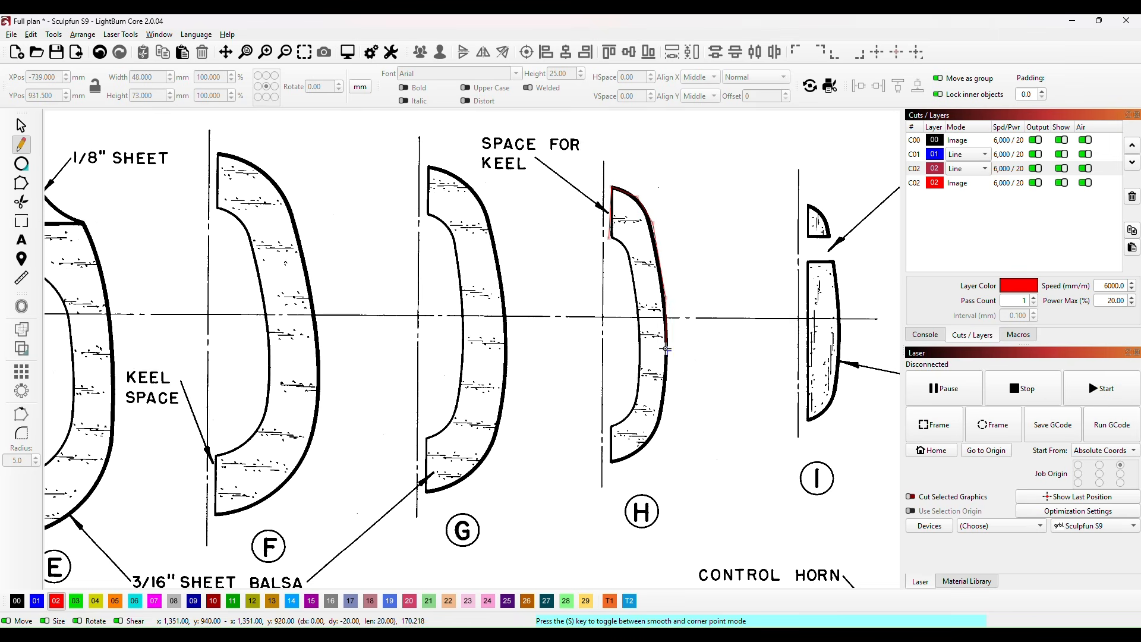
{"action": "left_click", "coordinate": [663, 410]}
{"action": "left_click", "coordinate": [656, 438]}
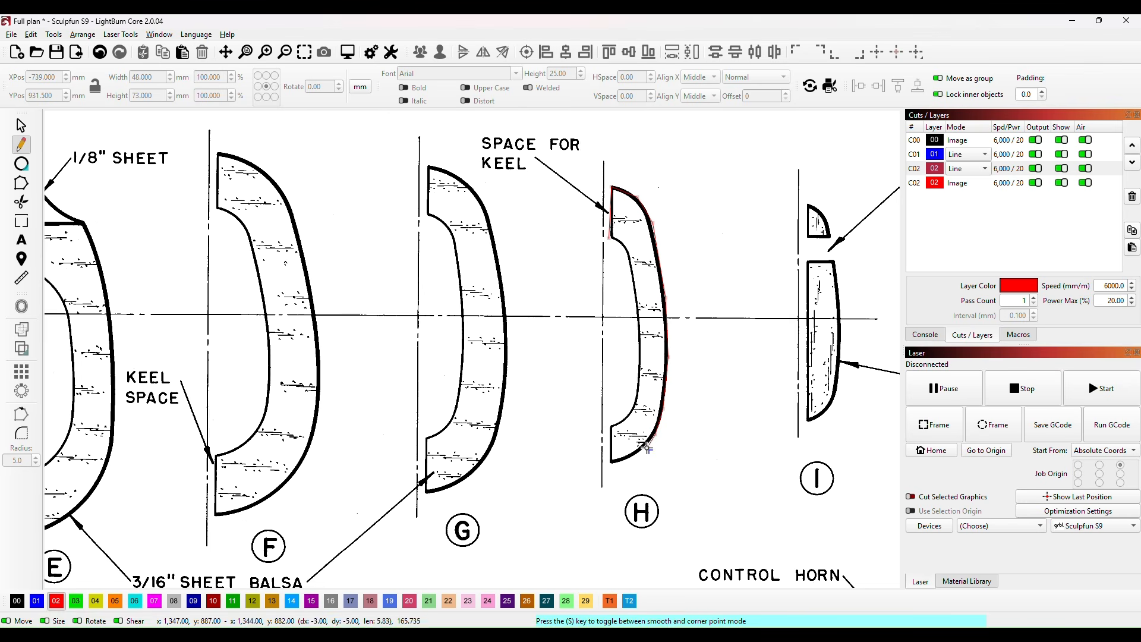
{"action": "left_click", "coordinate": [636, 456]}
{"action": "left_click", "coordinate": [624, 462]}
{"action": "left_click", "coordinate": [612, 462]}
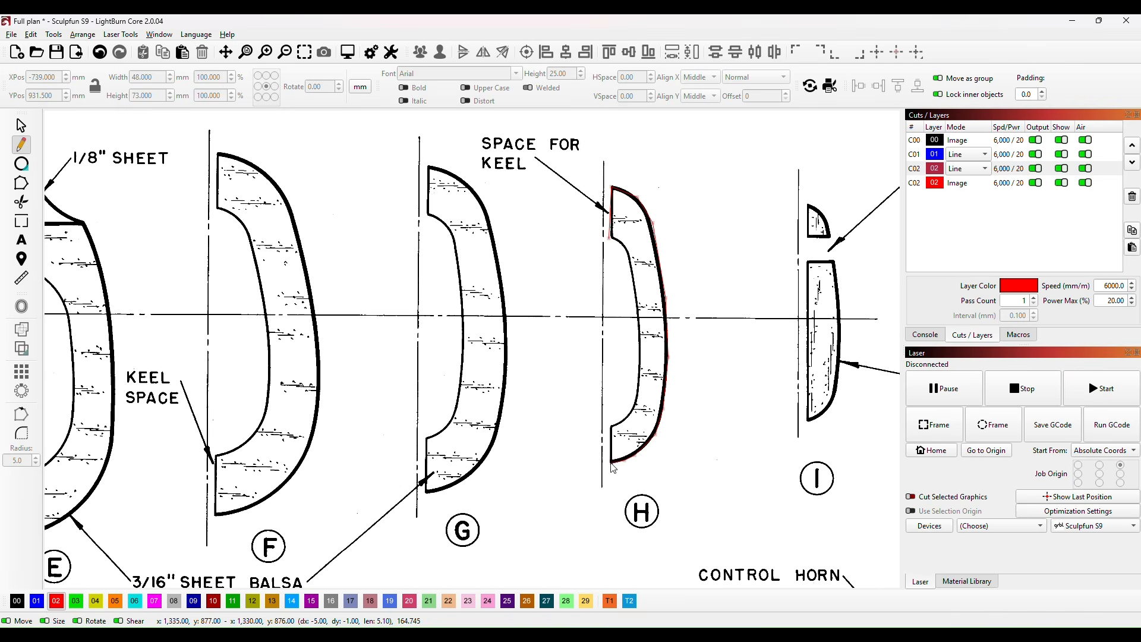
Step: Continue the trace up former H's lower keel edge and along its inner curve, closing the outline at the starting corner
{"action": "left_click", "coordinate": [611, 425]}
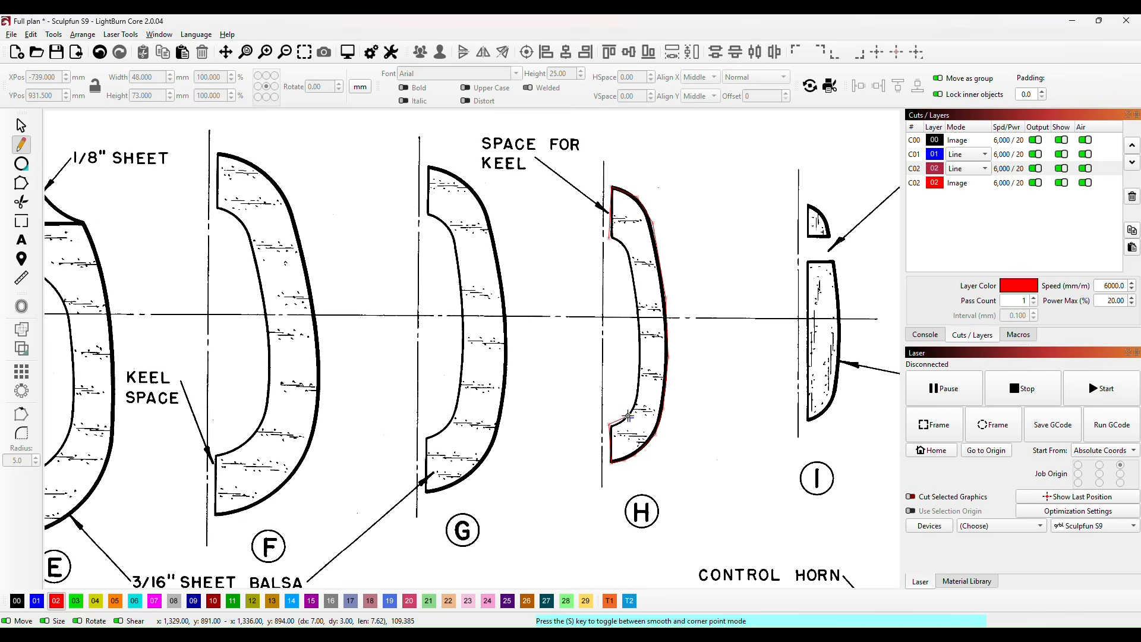
{"action": "left_click", "coordinate": [640, 383]}
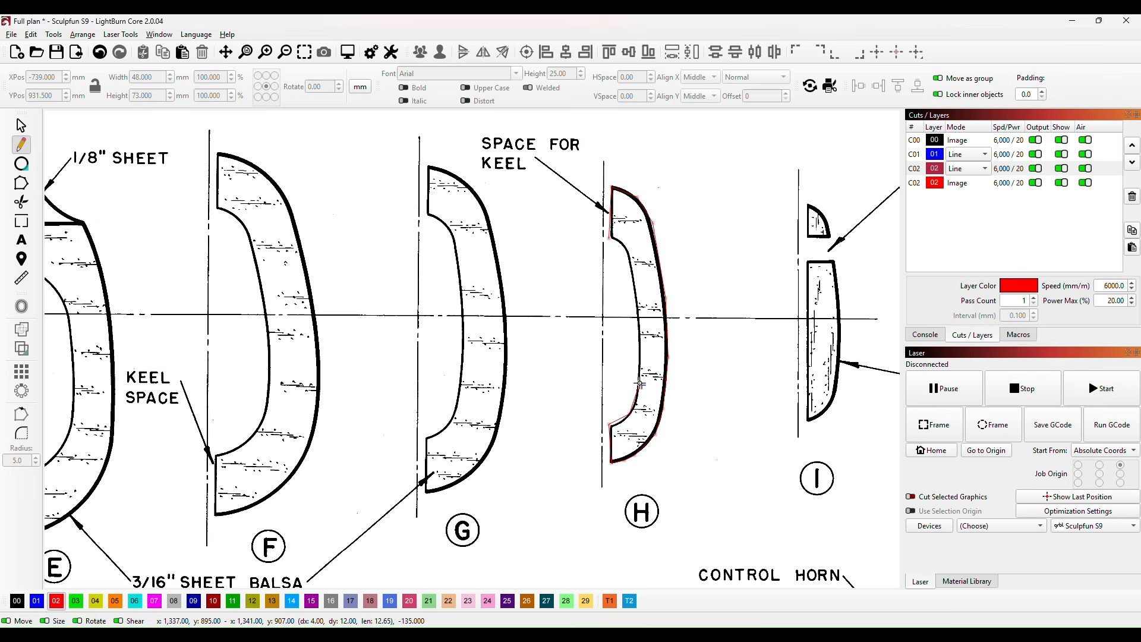
{"action": "left_click", "coordinate": [640, 332]}
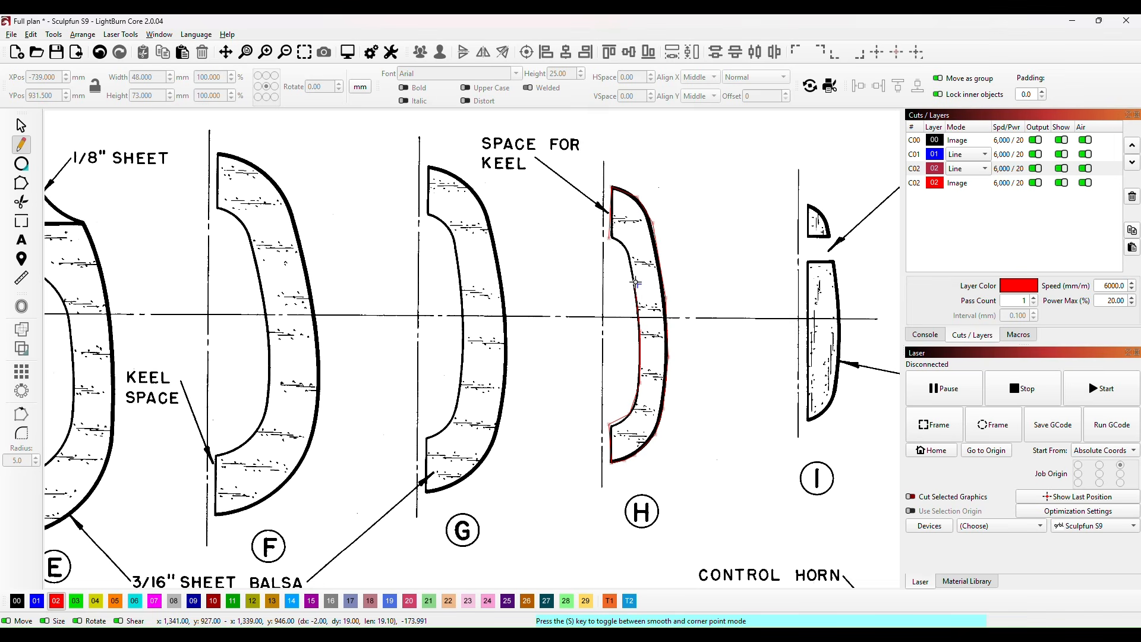
{"action": "left_click", "coordinate": [635, 284]}
{"action": "left_click", "coordinate": [618, 241]}
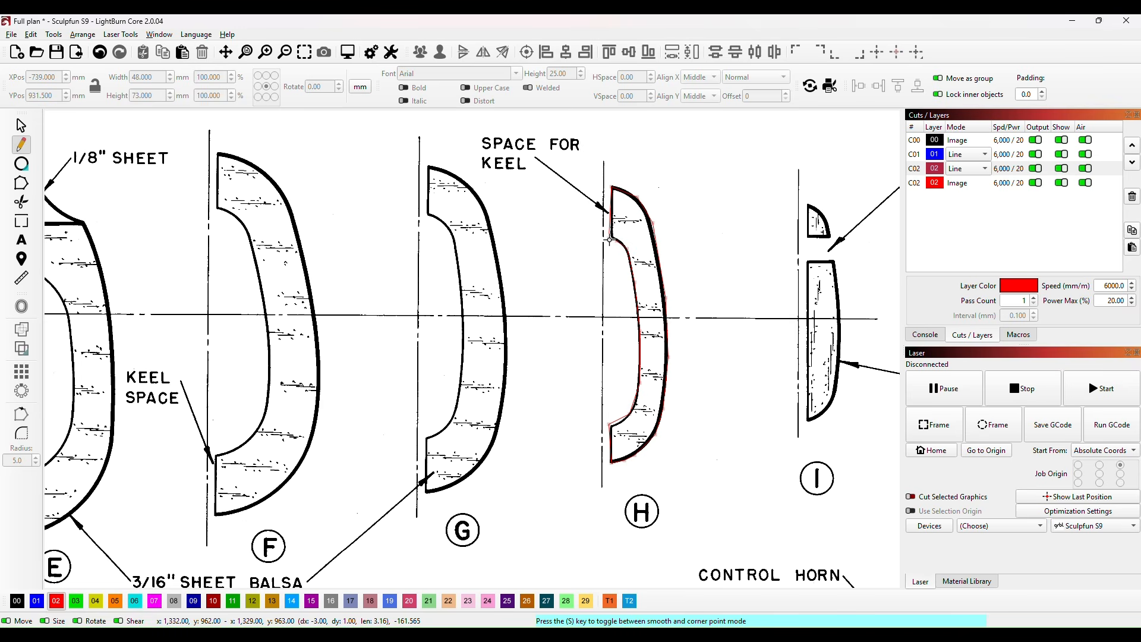
{"action": "left_click", "coordinate": [609, 239]}
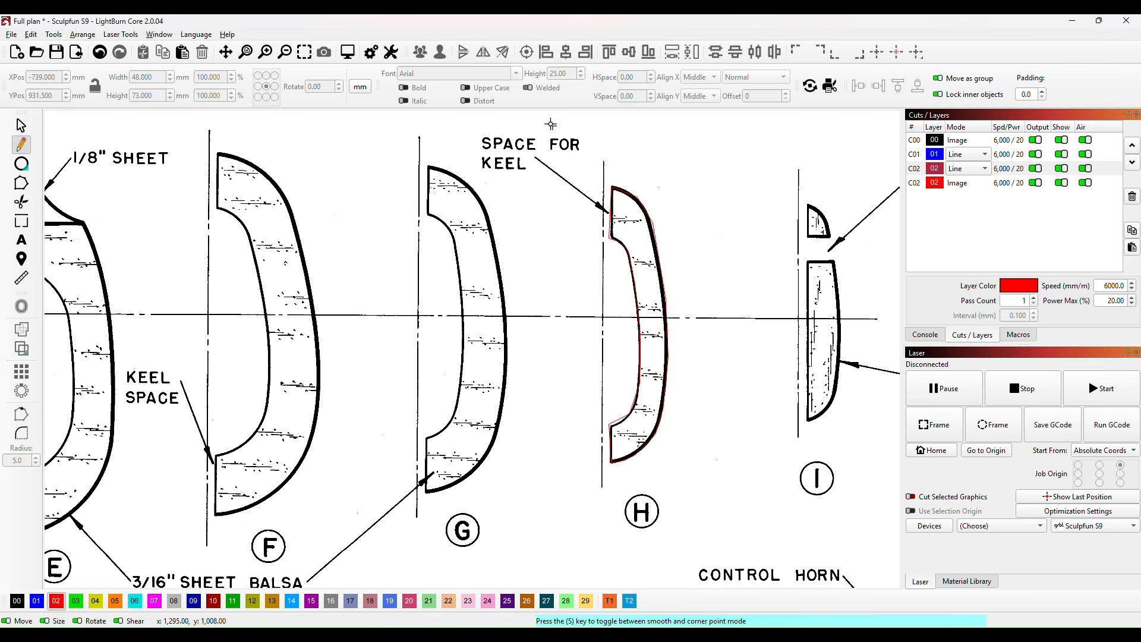
Step: Move the starting node of former H's trace onto the drawn corner where the upper keel edge meets the inner curve
{"action": "left_click", "coordinate": [21, 183]}
{"action": "scroll", "coordinate": [618, 262], "scroll_direction": "up", "scroll_amount": 3}
{"action": "scroll", "coordinate": [618, 262], "scroll_direction": "up", "scroll_amount": 4}
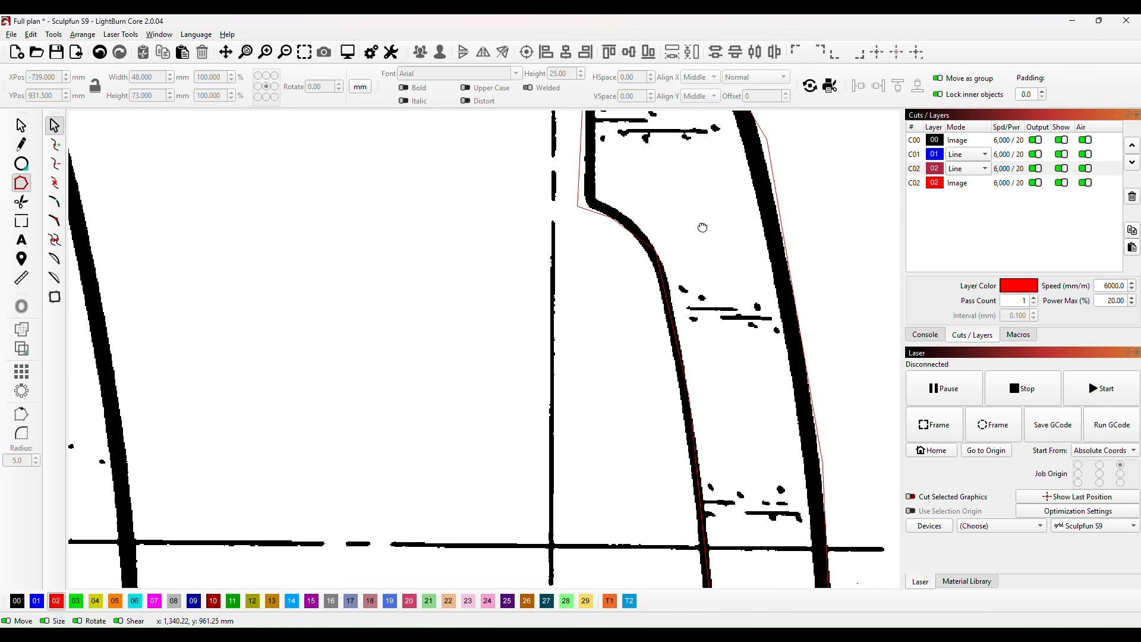
{"action": "left_click_drag", "start_coordinate": [700, 229], "coordinate": [736, 319]}
{"action": "left_click", "coordinate": [621, 302]}
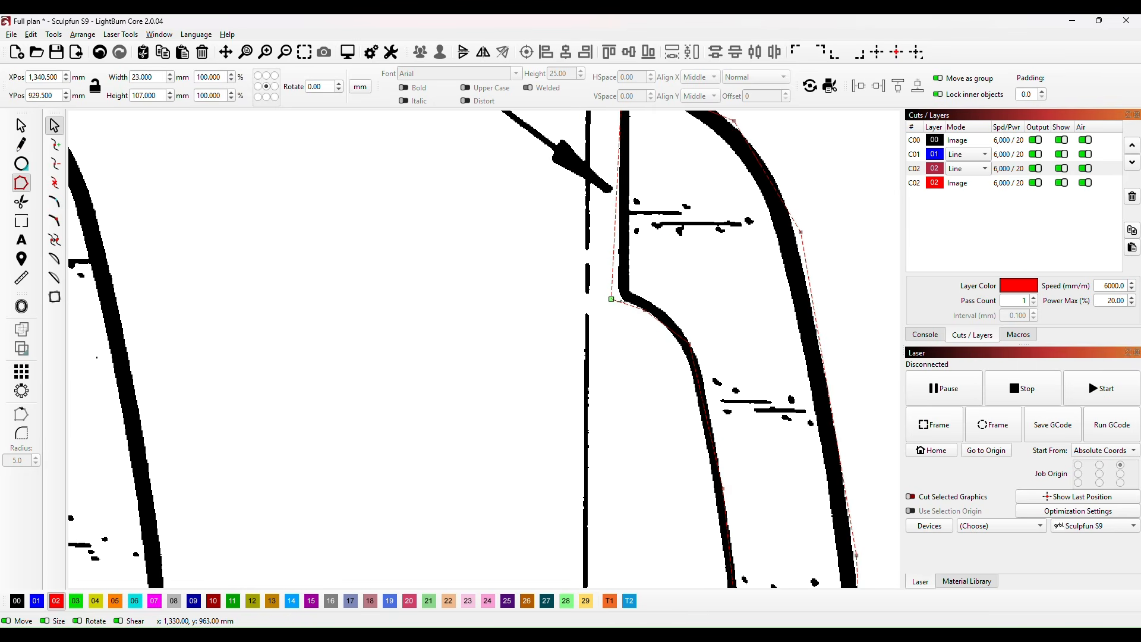
{"action": "left_click_drag", "start_coordinate": [587, 285], "coordinate": [633, 334]}
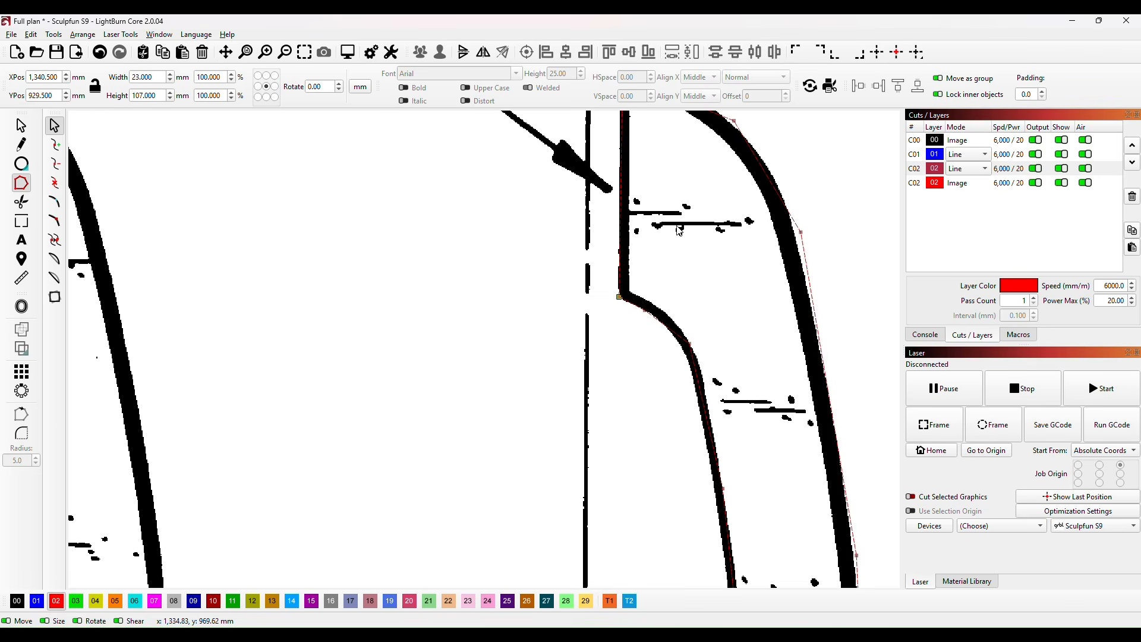
Step: Nudge the top corner node of former H's trace up onto the drawn top corner
{"action": "scroll", "coordinate": [695, 248], "scroll_direction": "up", "scroll_amount": 3}
{"action": "left_click_drag", "start_coordinate": [578, 253], "coordinate": [616, 313]}
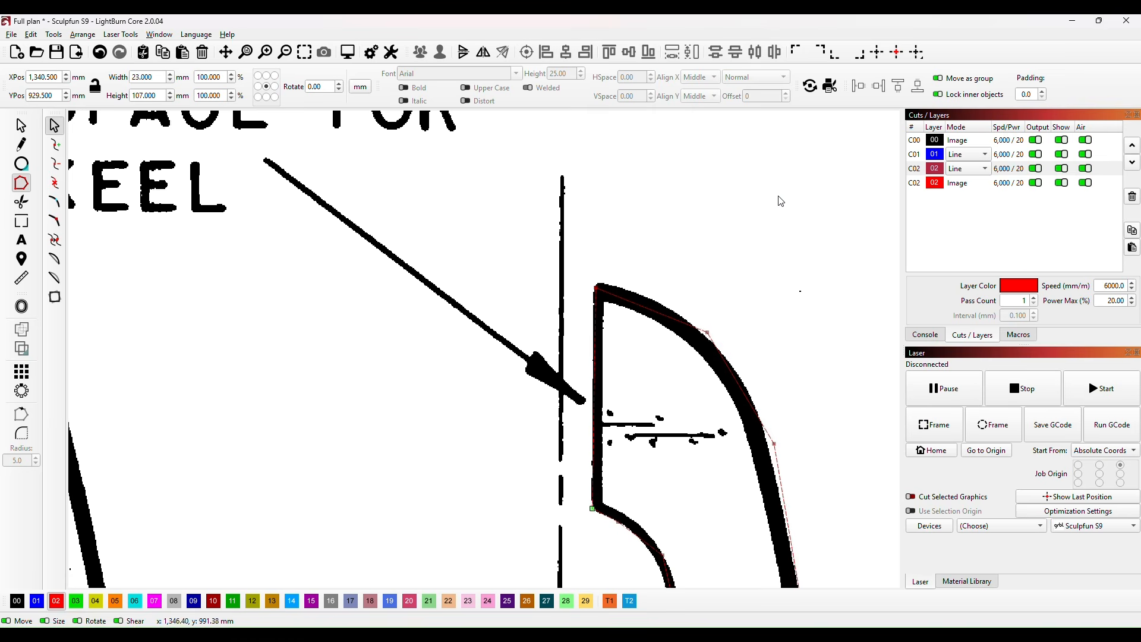
{"action": "key", "text": "ctrl+Up"}
{"action": "key", "text": "ctrl+Up"}
{"action": "key", "text": "ctrl+Up"}
Step: Undo the trial bend near former H's top and shift the upper outer nodes inward onto the drawn outline
{"action": "left_click_drag", "start_coordinate": [691, 325], "coordinate": [777, 234]}
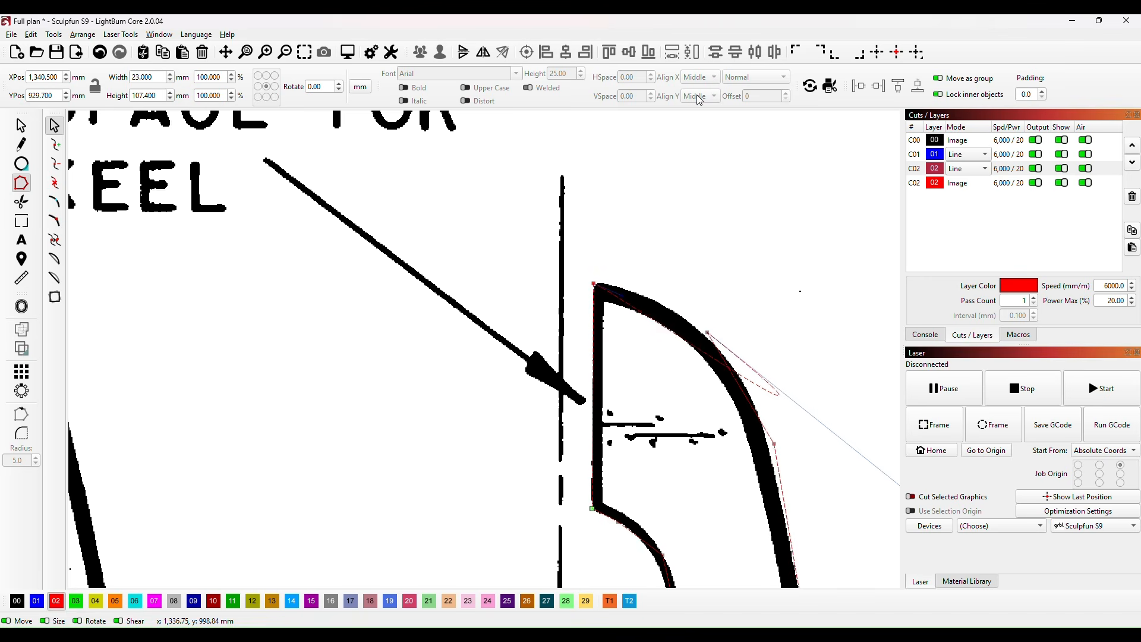
{"action": "key", "text": "ctrl+z"}
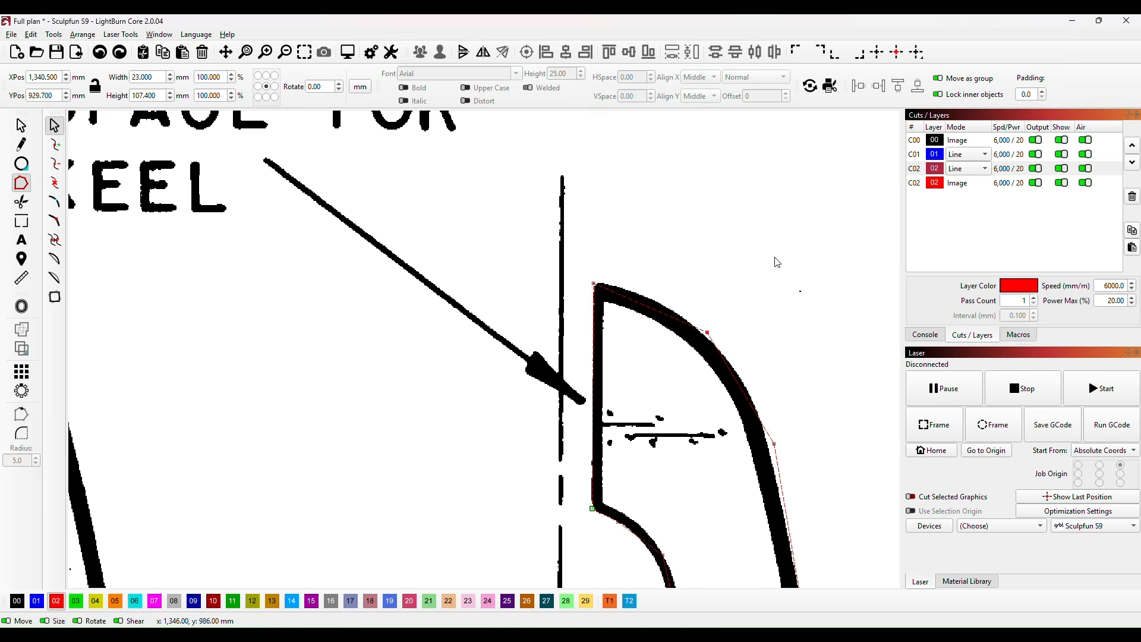
{"action": "key", "text": "Left"}
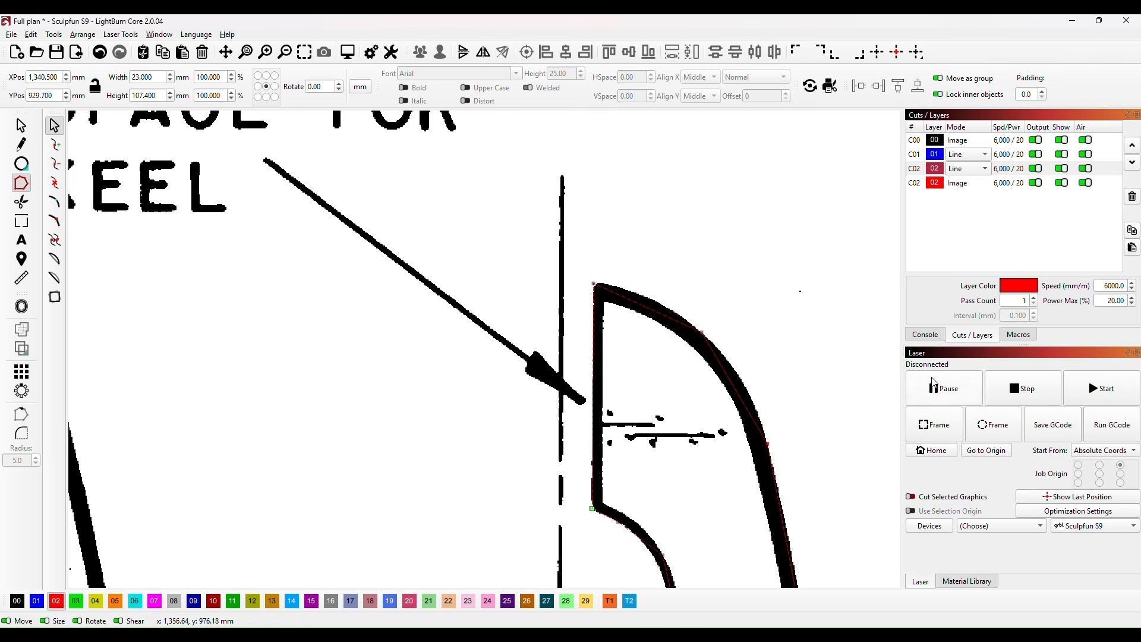
Step: Shift the outer-edge nodes just above and below former H's horizontal centreline inward onto the drawn outline
{"action": "left_click_drag", "start_coordinate": [805, 446], "coordinate": [741, 196]}
{"action": "left_click_drag", "start_coordinate": [777, 341], "coordinate": [742, 192]}
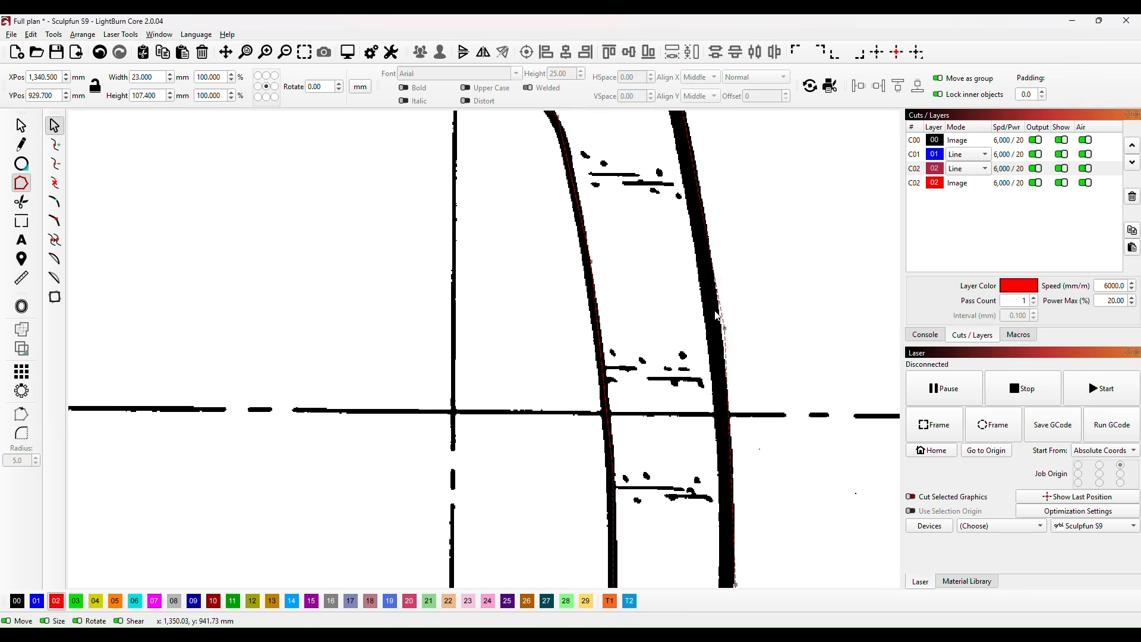
{"action": "key", "text": "Left"}
{"action": "key", "text": "Left"}
{"action": "key", "text": "Left"}
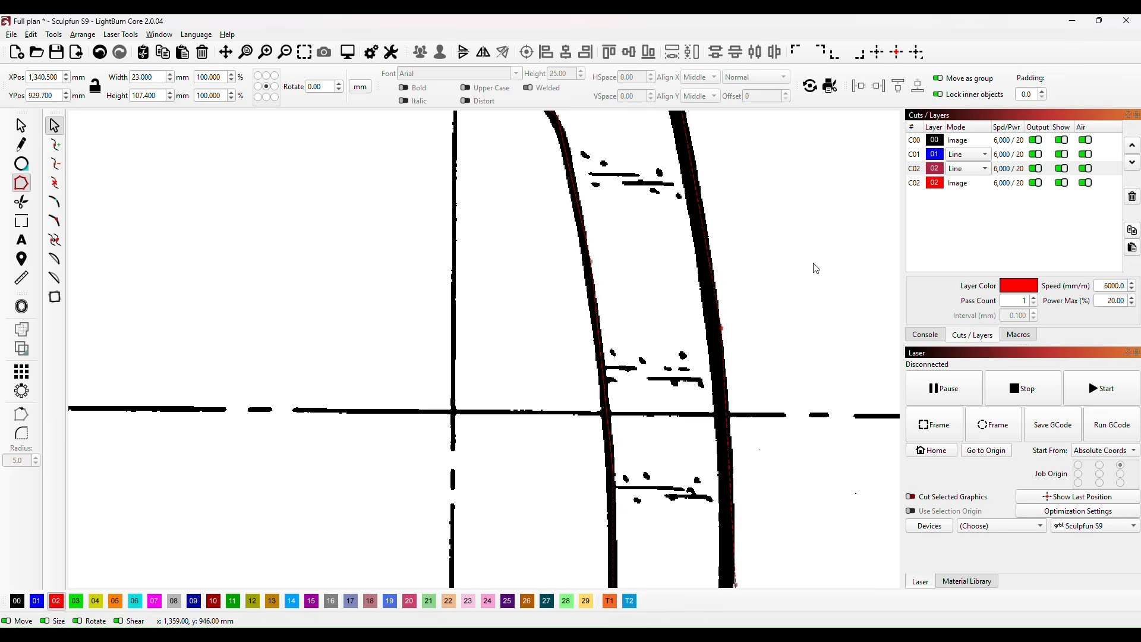
{"action": "left_click_drag", "start_coordinate": [790, 377], "coordinate": [722, 145]}
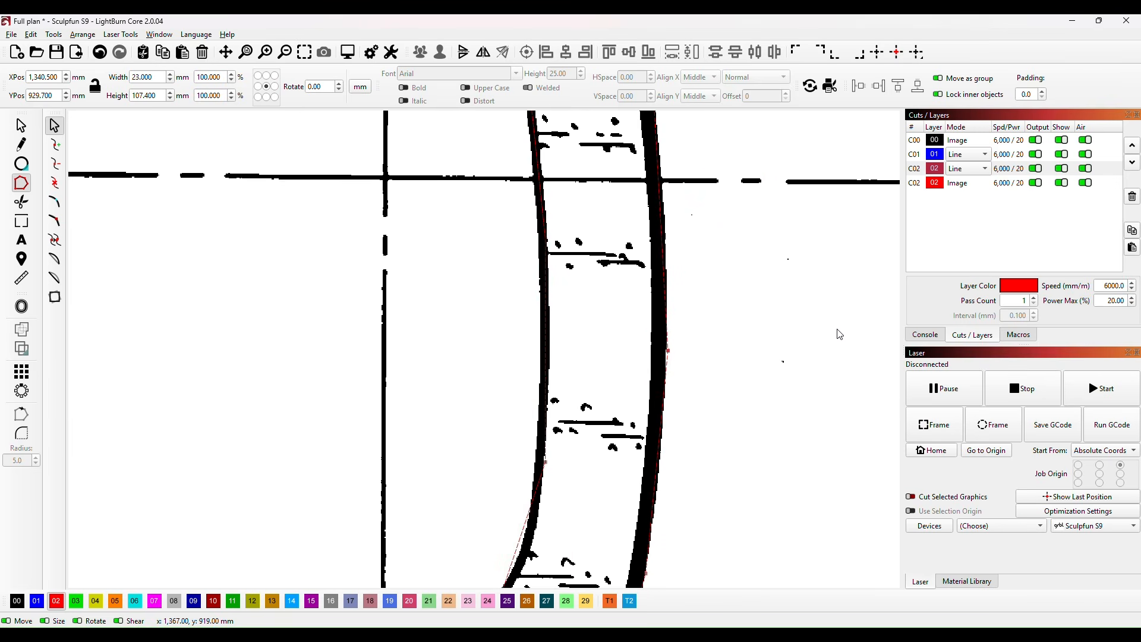
{"action": "key", "text": "Left"}
Step: Align the lower outer nodes and both lower keel-edge corners of former H's trace with the drawn outline
{"action": "left_click_drag", "start_coordinate": [726, 480], "coordinate": [761, 236]}
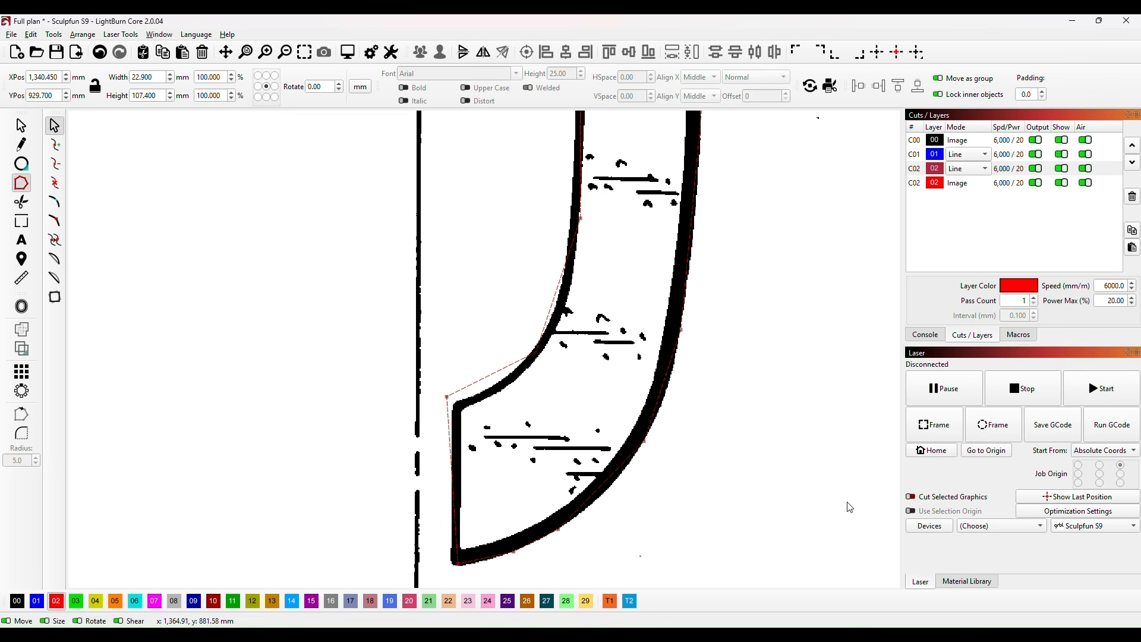
{"action": "key", "text": "Left"}
{"action": "key", "text": "Left"}
{"action": "key", "text": "Left"}
{"action": "left_click_drag", "start_coordinate": [433, 370], "coordinate": [474, 420]}
{"action": "key", "text": "Right"}
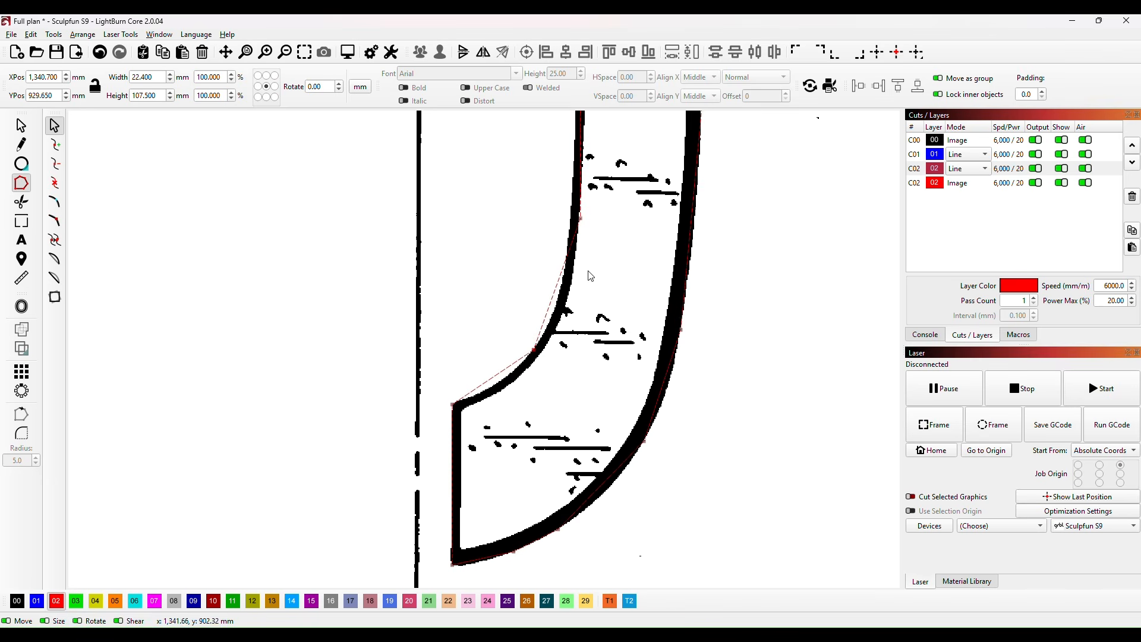
Step: Move the node on the lower part of former H's inner edge onto the drawn inner curve
{"action": "scroll", "coordinate": [594, 356], "scroll_direction": "up", "scroll_amount": 3}
{"action": "left_click_drag", "start_coordinate": [522, 349], "coordinate": [580, 402]}
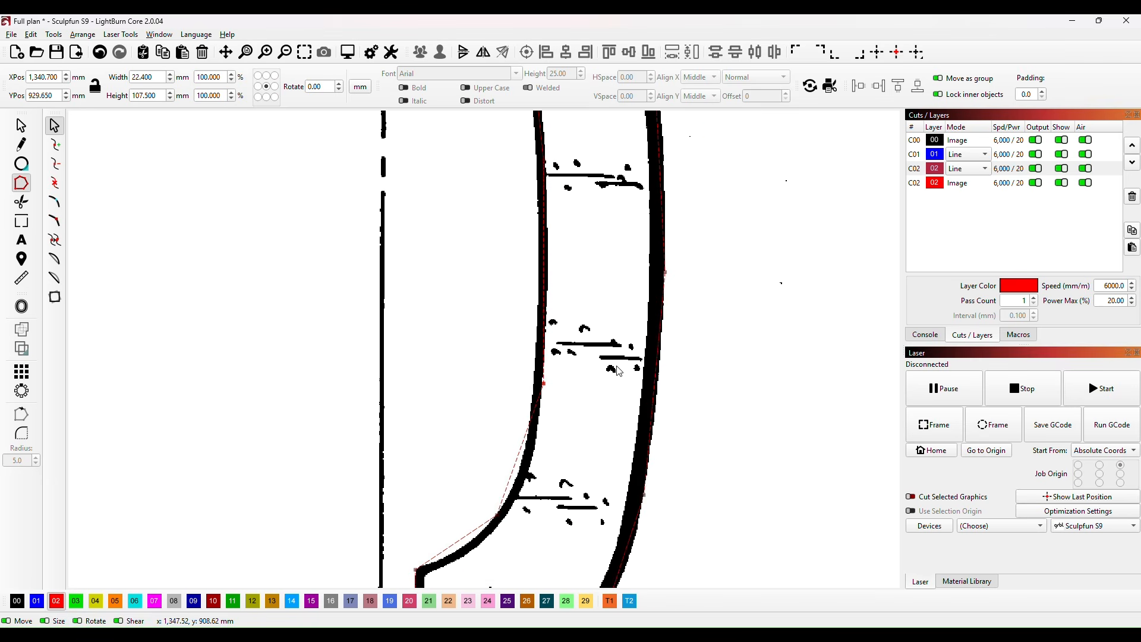
{"action": "key", "text": "Left"}
{"action": "key", "text": "Left"}
{"action": "key", "text": "Left"}
{"action": "key", "text": "Left"}
{"action": "key", "text": "Left"}
{"action": "key", "text": "Left"}
{"action": "key", "text": "Left"}
{"action": "key", "text": "Left"}
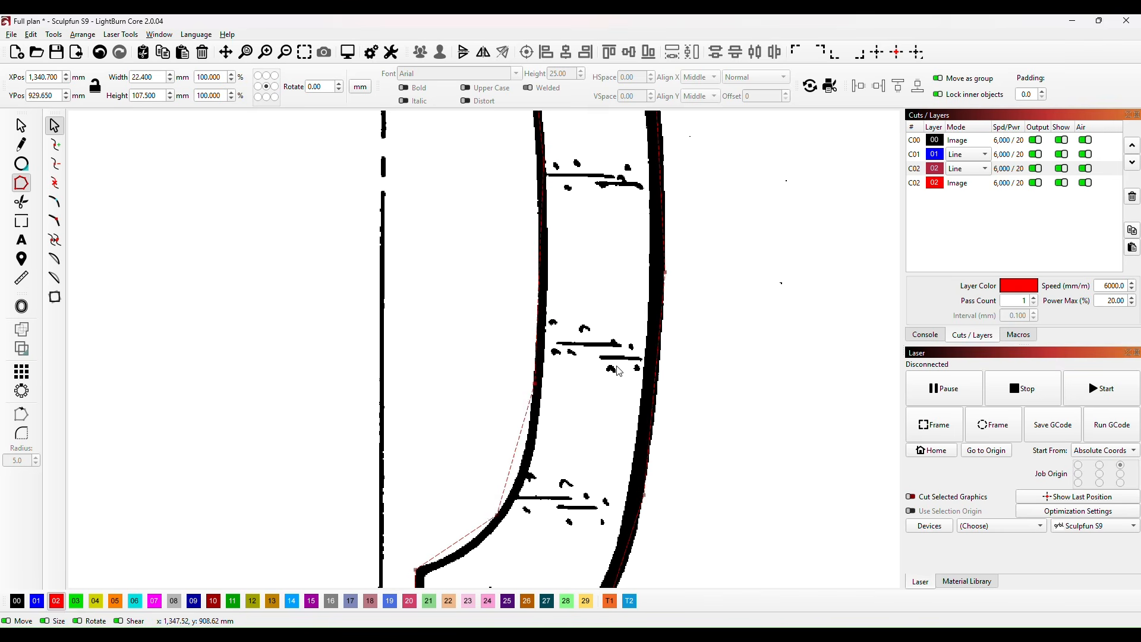
Step: Nudge former H's inner-edge node above the centreline towards the keel line and undo the last two inner-edge adjustments
{"action": "left_click_drag", "start_coordinate": [611, 293], "coordinate": [594, 553]}
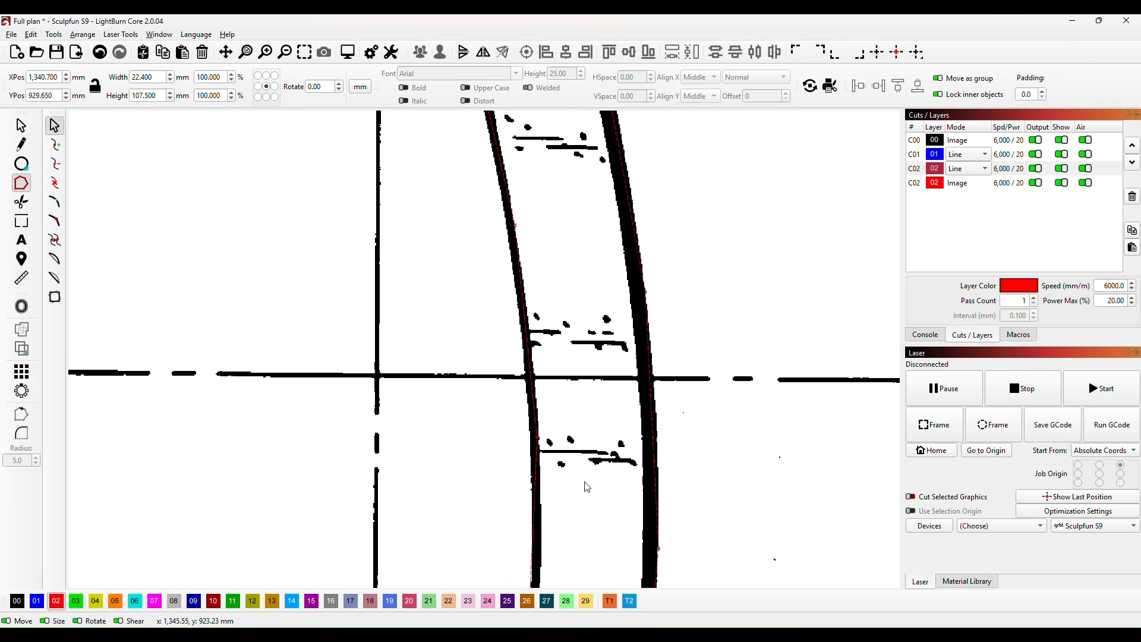
{"action": "key", "text": "Left"}
{"action": "key", "text": "Left"}
{"action": "key", "text": "Left"}
{"action": "key", "text": "Left"}
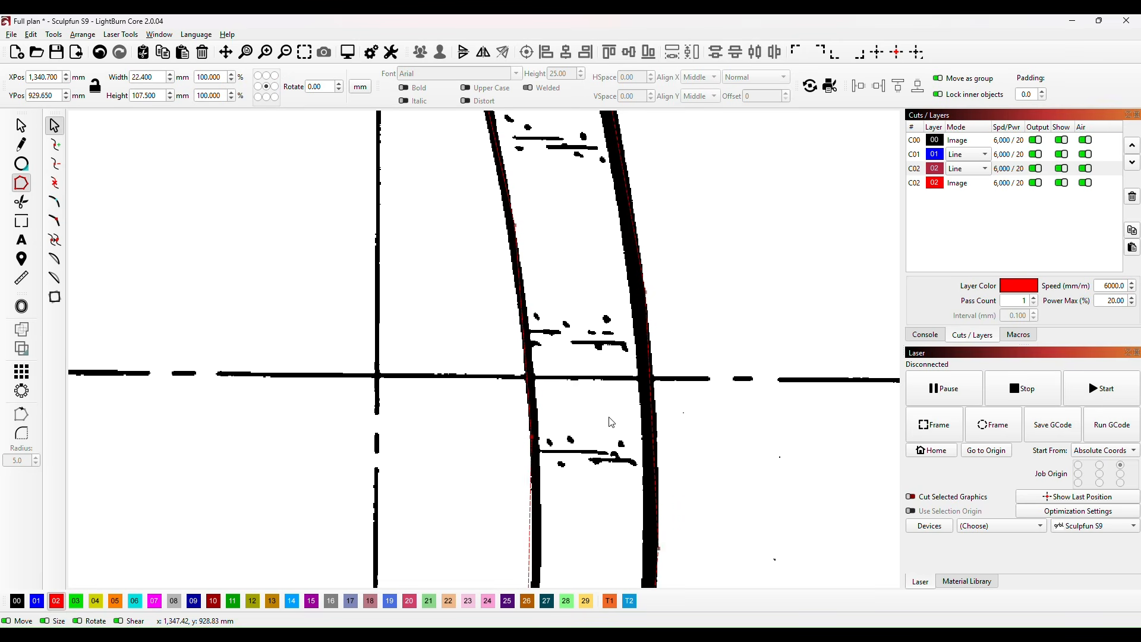
{"action": "left_click_drag", "start_coordinate": [556, 345], "coordinate": [573, 420]}
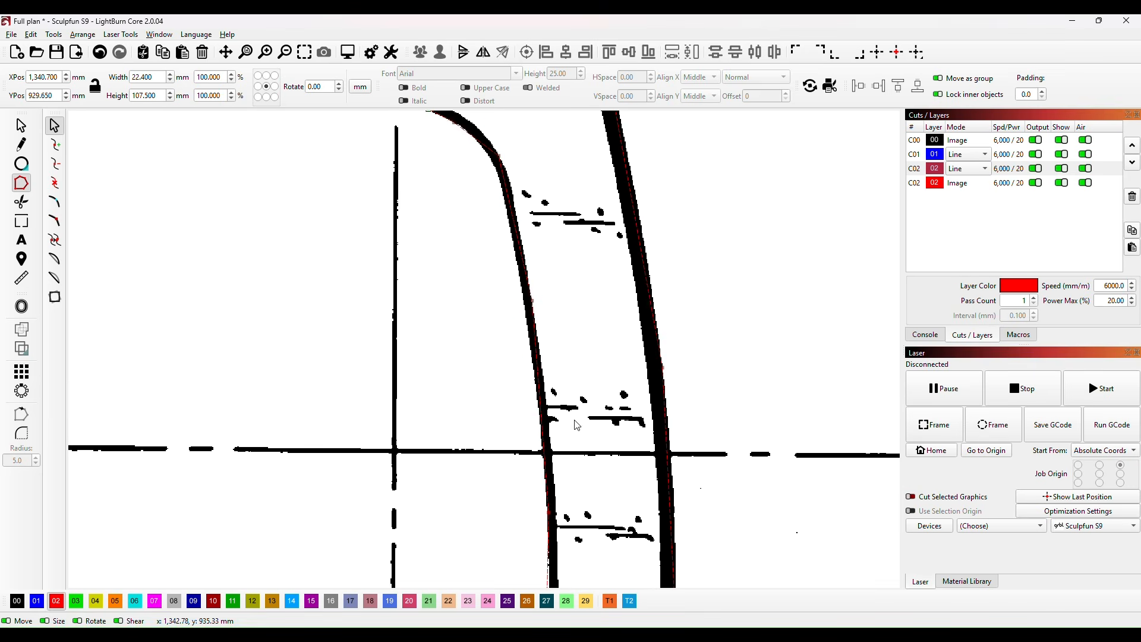
{"action": "left_click_drag", "start_coordinate": [506, 278], "coordinate": [560, 345]}
{"action": "key", "text": "ctrl+z"}
{"action": "key", "text": "ctrl+z"}
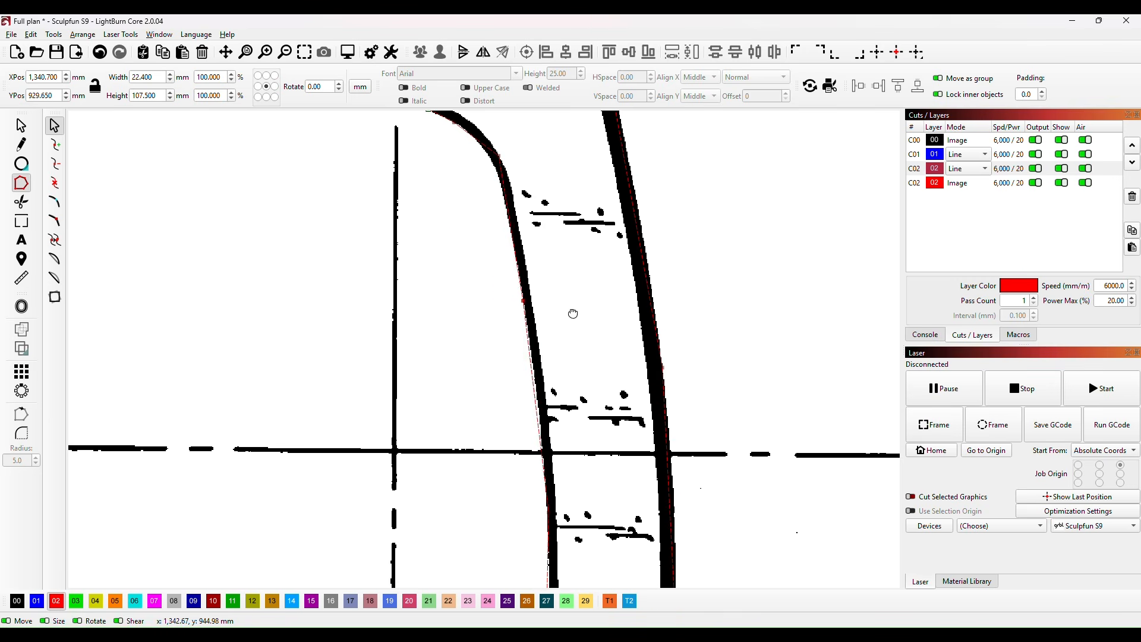
Step: Adjust the inner-edge curve just below former H's upper keel-edge corner, undo the adjustment and redo it
{"action": "left_click_drag", "start_coordinate": [573, 313], "coordinate": [589, 462]}
{"action": "left_click_drag", "start_coordinate": [482, 299], "coordinate": [495, 295]}
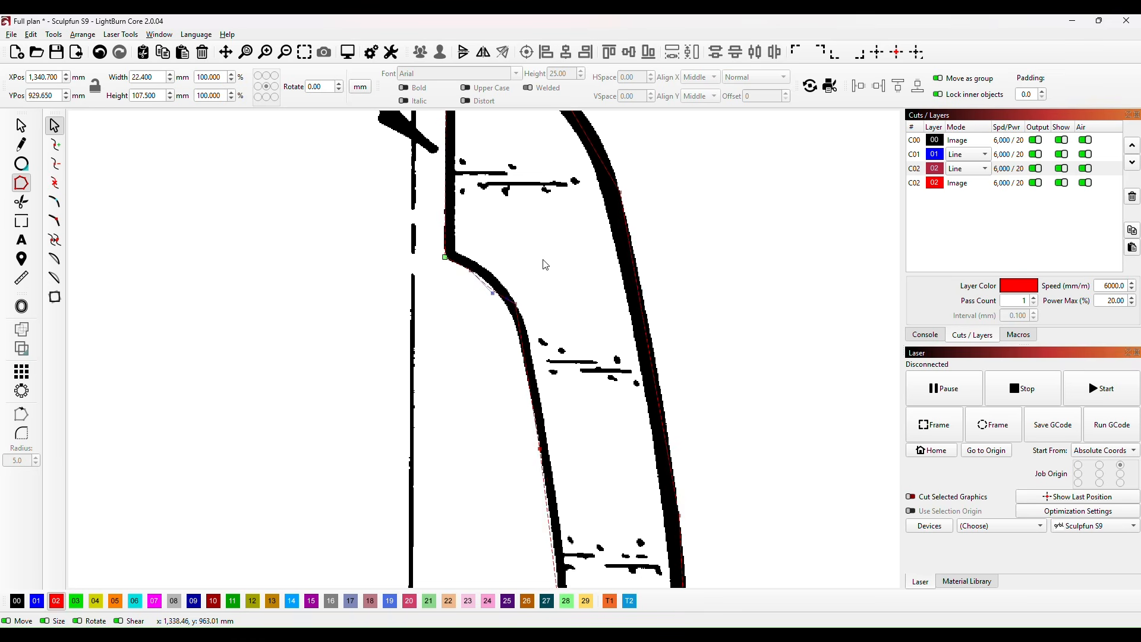
{"action": "key", "text": "ctrl+z"}
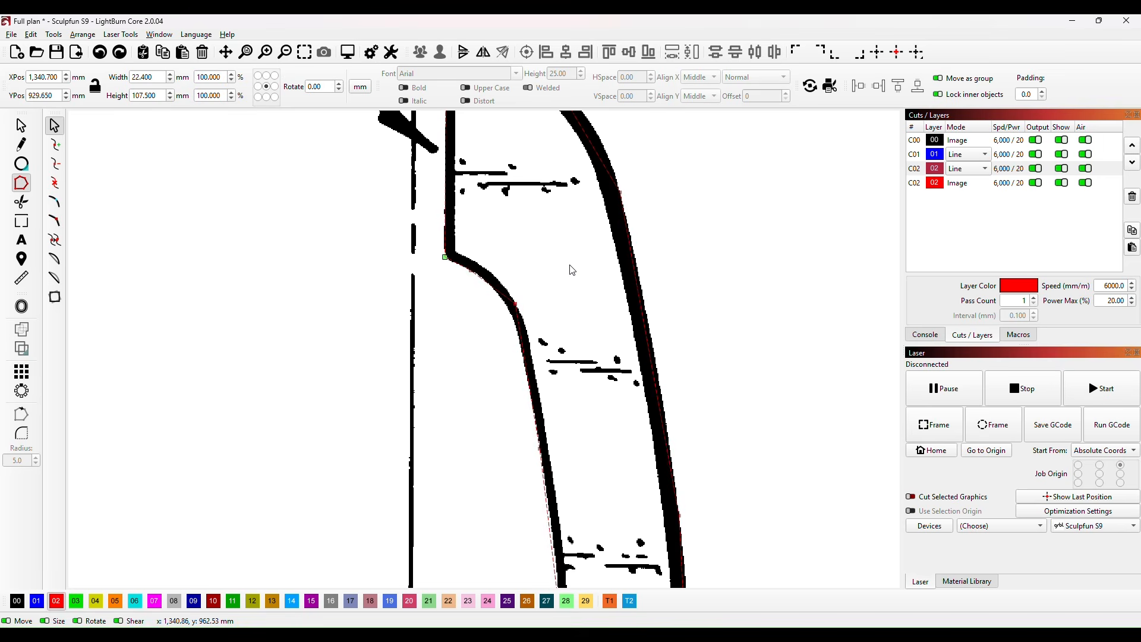
{"action": "key", "text": "ctrl+shift+z"}
{"action": "scroll", "coordinate": [537, 289], "scroll_direction": "down", "scroll_amount": 3}
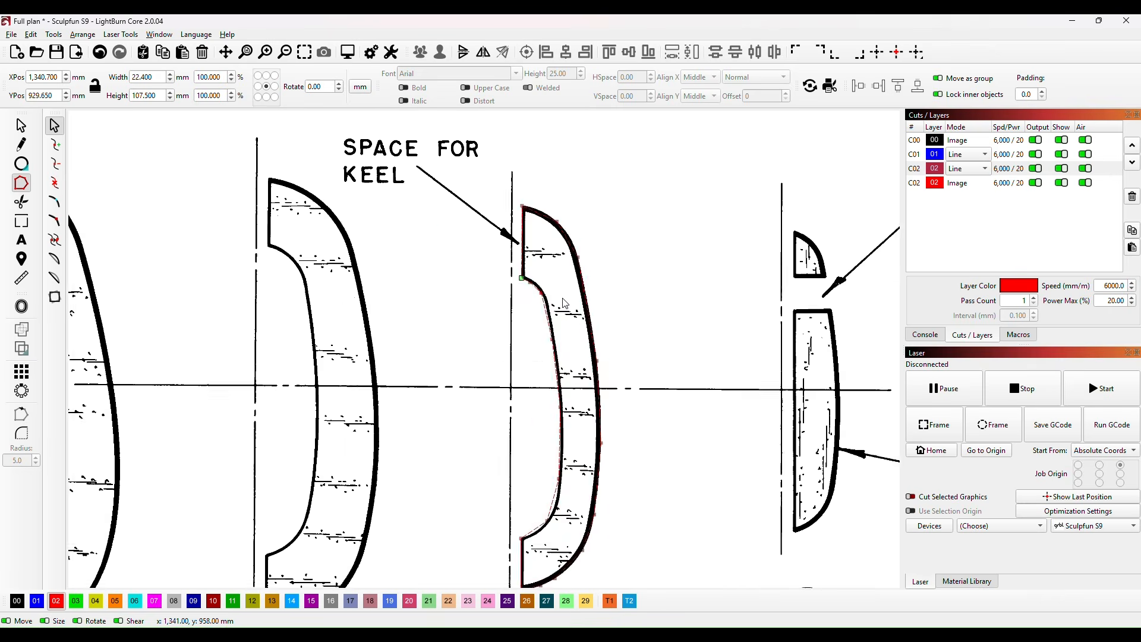
{"action": "left_click_drag", "start_coordinate": [629, 339], "coordinate": [672, 287]}
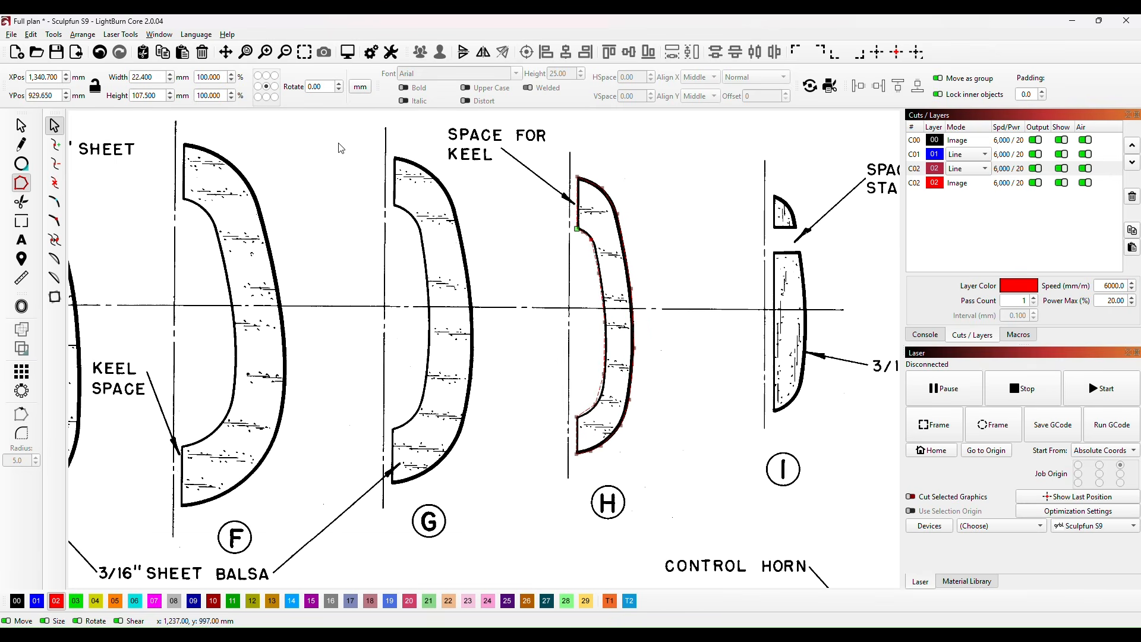
Step: Move former H's trace off the plan into the blank area above the keel parts, at about X 386, Y 1086 mm
{"action": "left_click", "coordinate": [21, 126]}
{"action": "scroll", "coordinate": [451, 238], "scroll_direction": "down", "scroll_amount": 3}
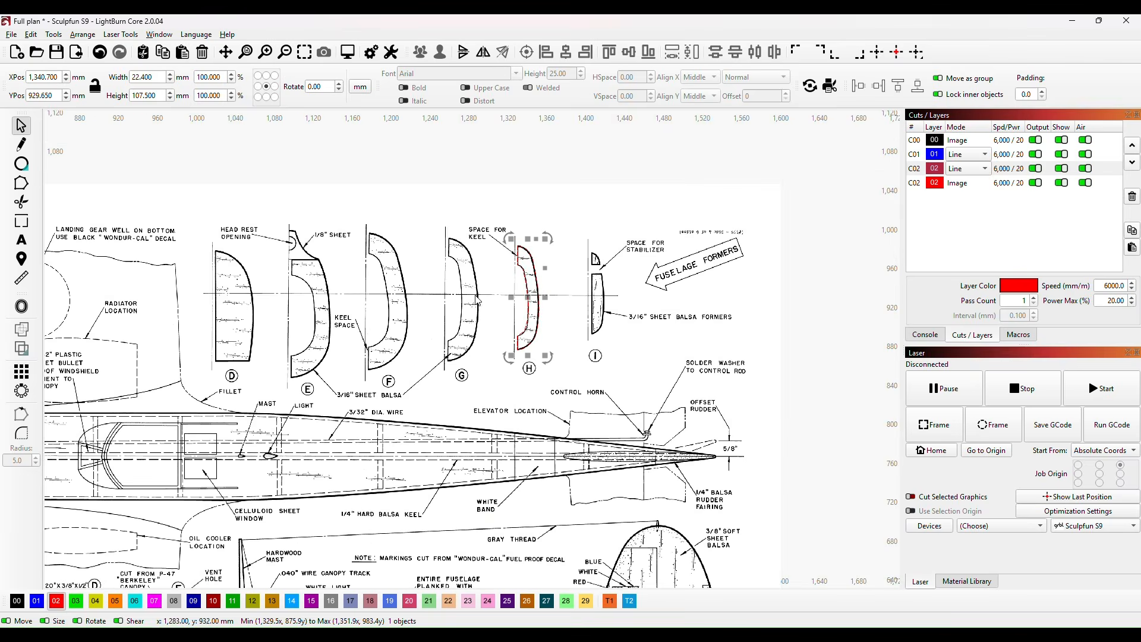
{"action": "left_click_drag", "start_coordinate": [412, 299], "coordinate": [690, 392]}
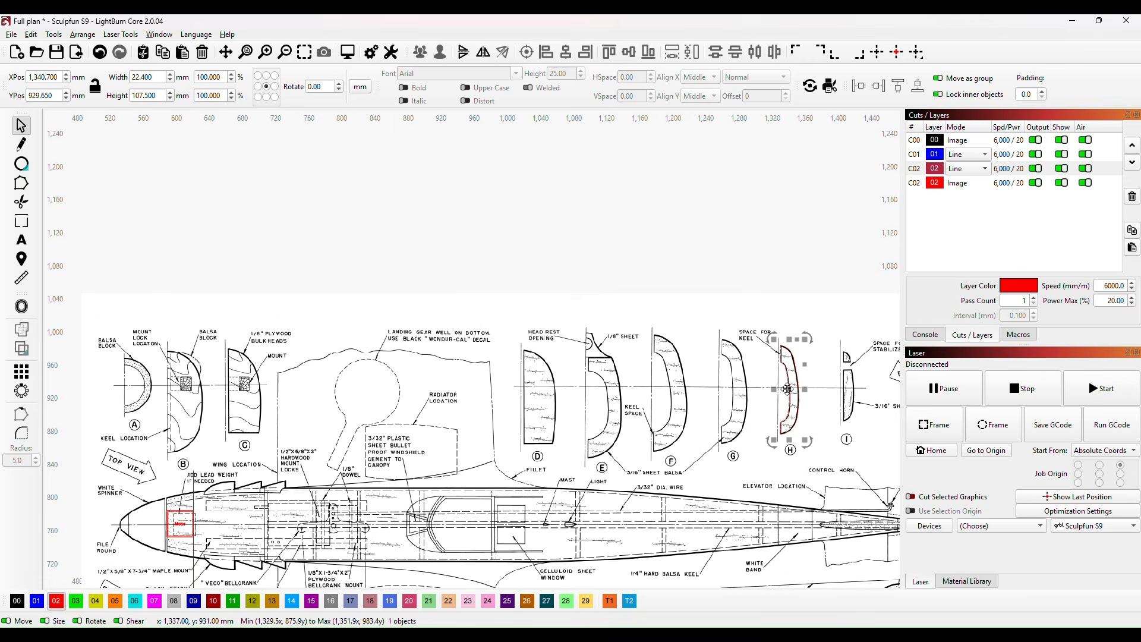
{"action": "left_click_drag", "start_coordinate": [787, 391], "coordinate": [124, 225]}
{"action": "left_click_drag", "start_coordinate": [168, 292], "coordinate": [611, 330]}
{"action": "left_click_drag", "start_coordinate": [571, 268], "coordinate": [445, 304]}
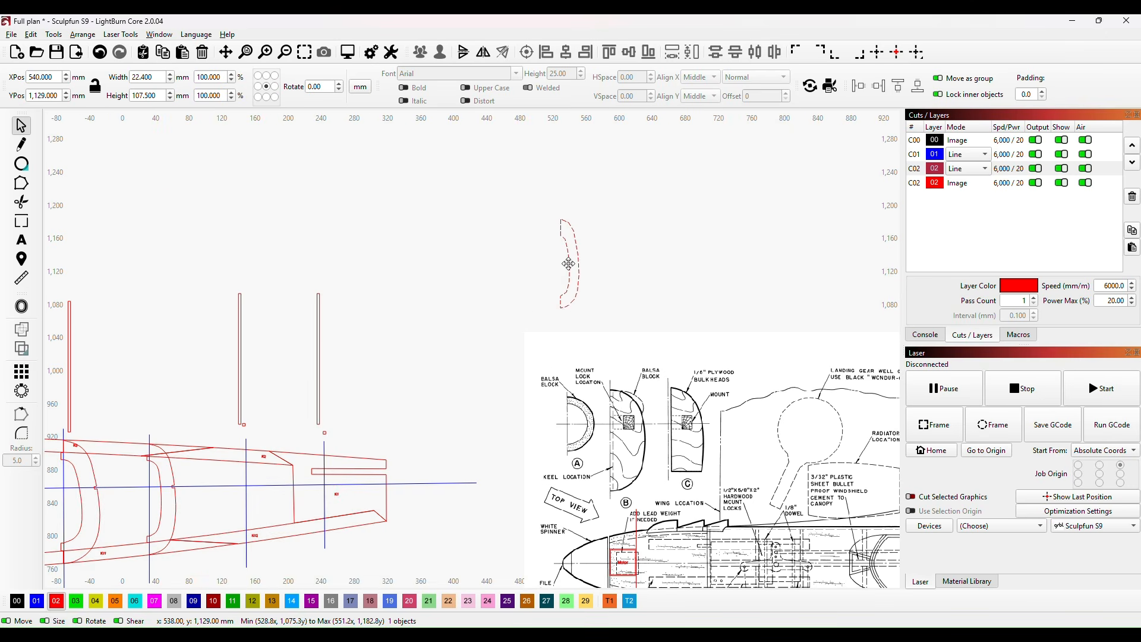
{"action": "scroll", "coordinate": [445, 304], "scroll_direction": "up", "scroll_amount": 4}
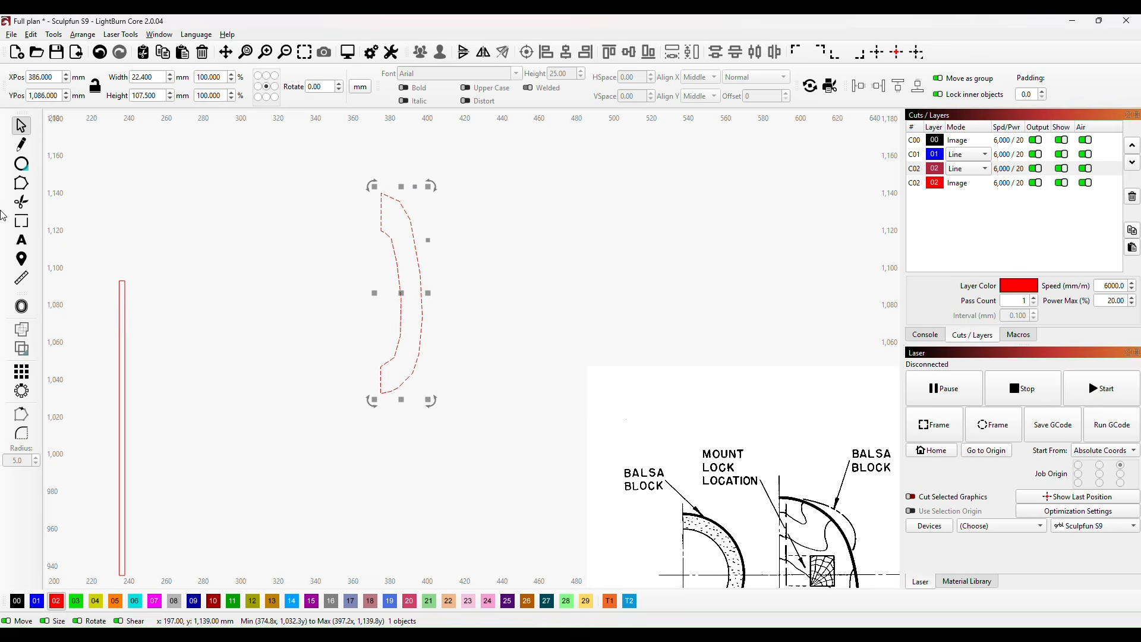
Step: Smooth the nodes along the inner and outer edges of former H's trace into continuous curves and deselect it
{"action": "left_click", "coordinate": [20, 182]}
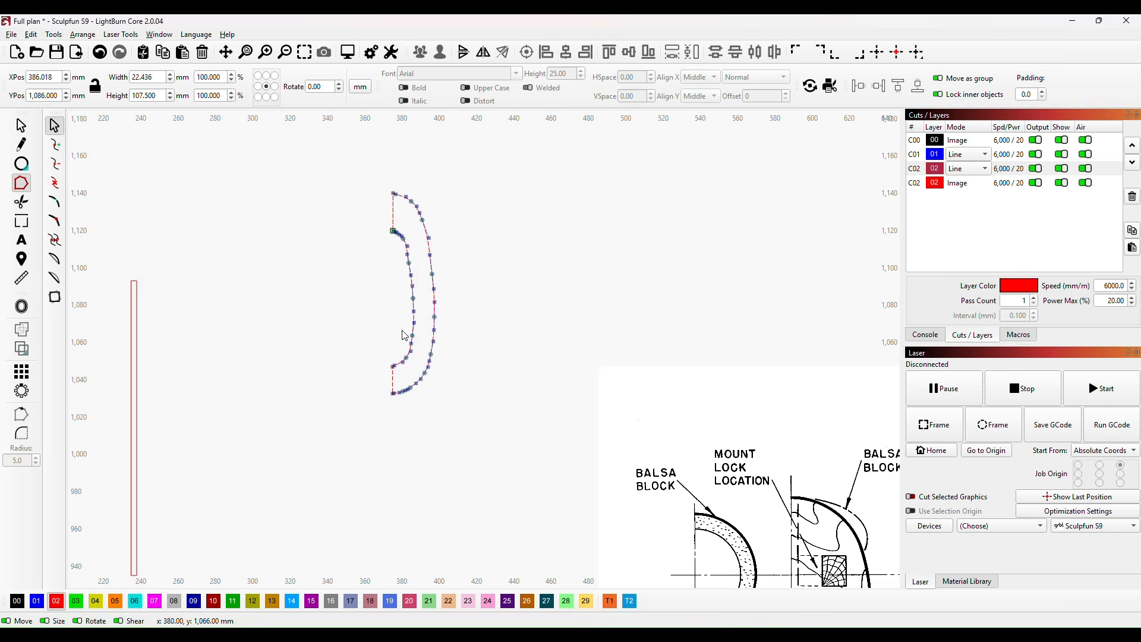
{"action": "scroll", "coordinate": [405, 331], "scroll_direction": "up", "scroll_amount": 3}
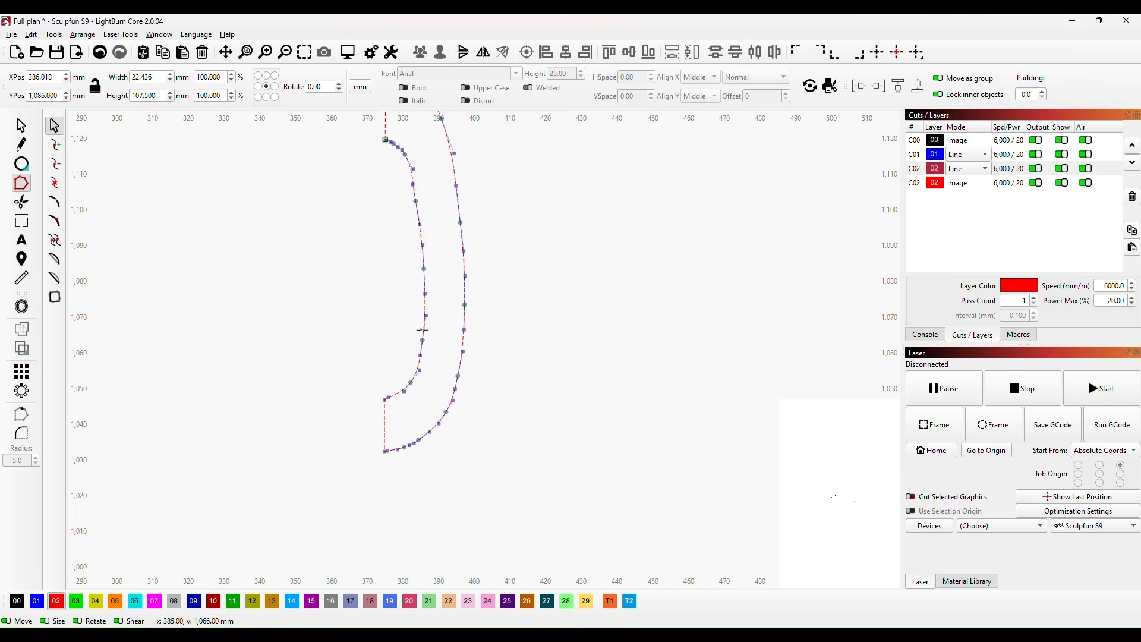
{"action": "left_click", "coordinate": [431, 348]}
{"action": "scroll", "coordinate": [547, 272], "scroll_direction": "down", "scroll_amount": 5}
{"action": "left_click", "coordinate": [21, 125]}
{"action": "left_click", "coordinate": [439, 370]}
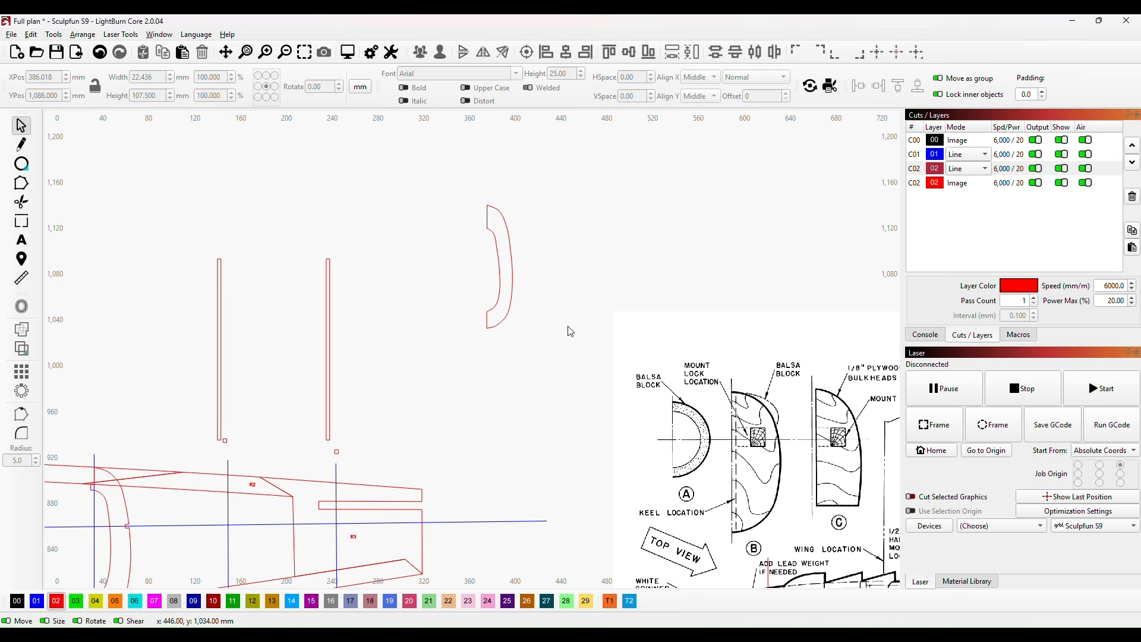
Step: Place former H with its straight keel edge against the rightmost vertical strip, at about X 248.6, Y 1012.5 mm
{"action": "scroll", "coordinate": [427, 330], "scroll_direction": "up", "scroll_amount": 1}
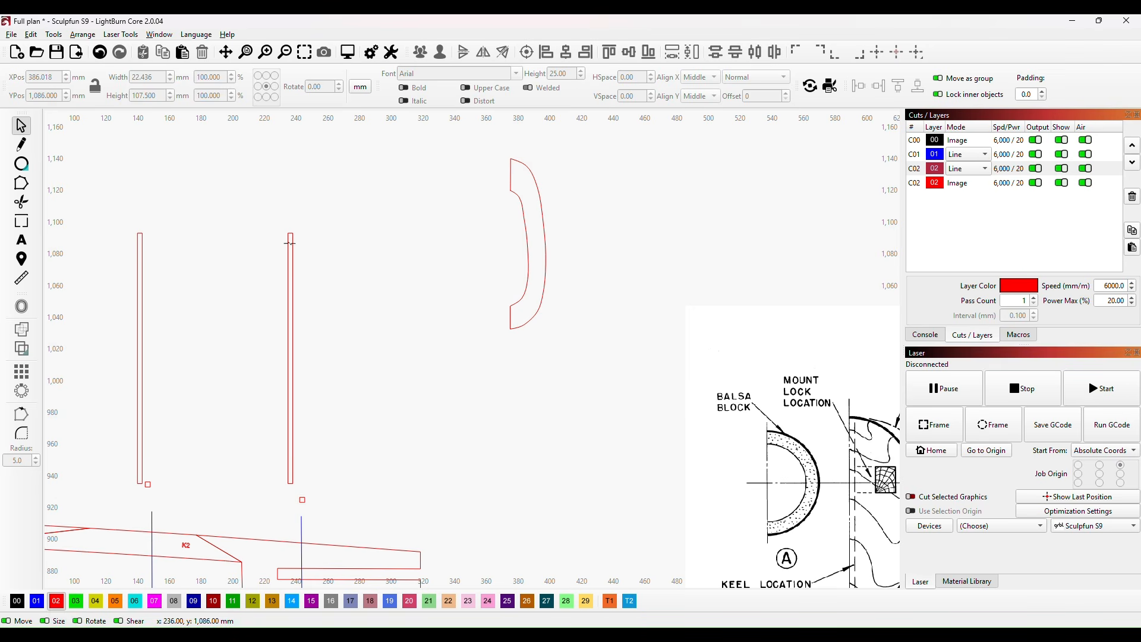
{"action": "left_click_drag", "start_coordinate": [337, 425], "coordinate": [482, 410]}
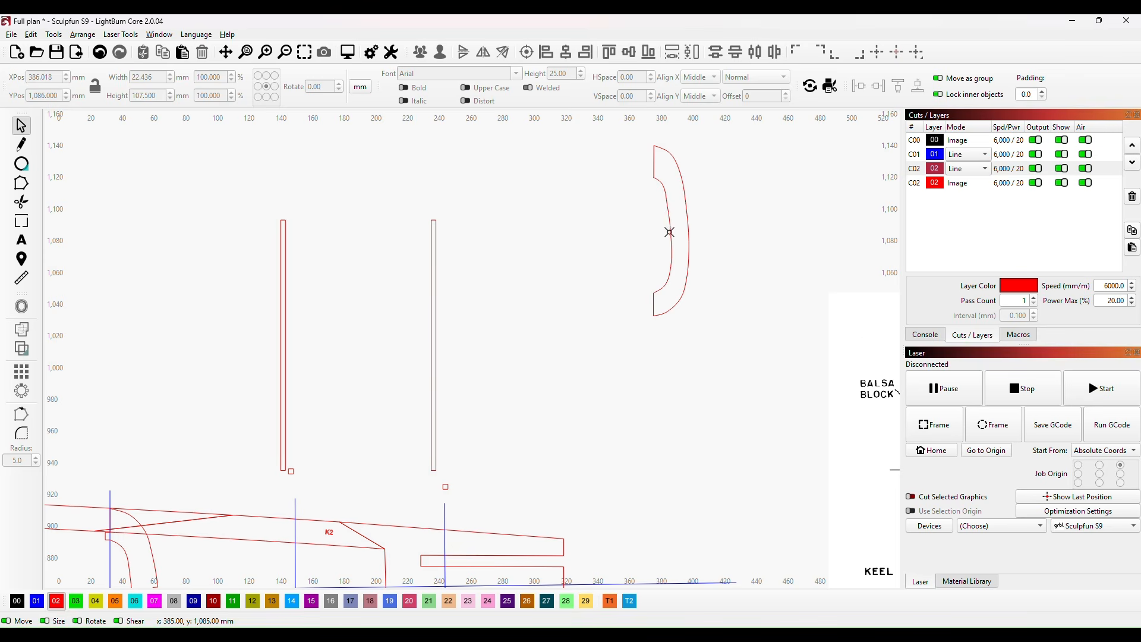
{"action": "left_click_drag", "start_coordinate": [670, 231], "coordinate": [457, 351]}
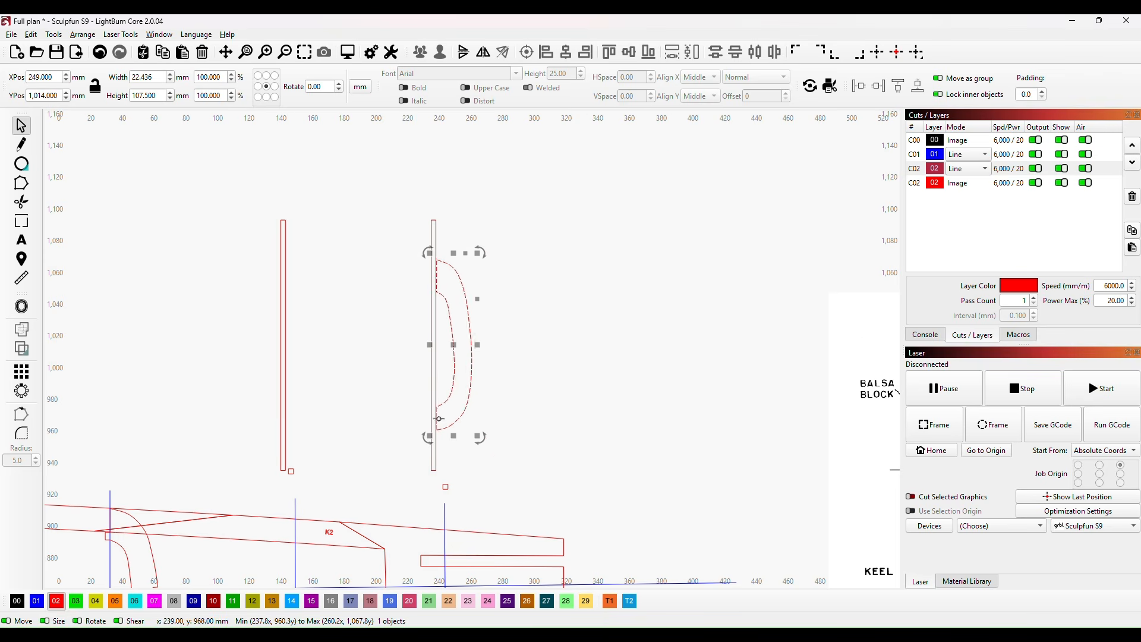
{"action": "scroll", "coordinate": [437, 356], "scroll_direction": "up", "scroll_amount": 4}
{"action": "left_click_drag", "start_coordinate": [586, 406], "coordinate": [574, 463]}
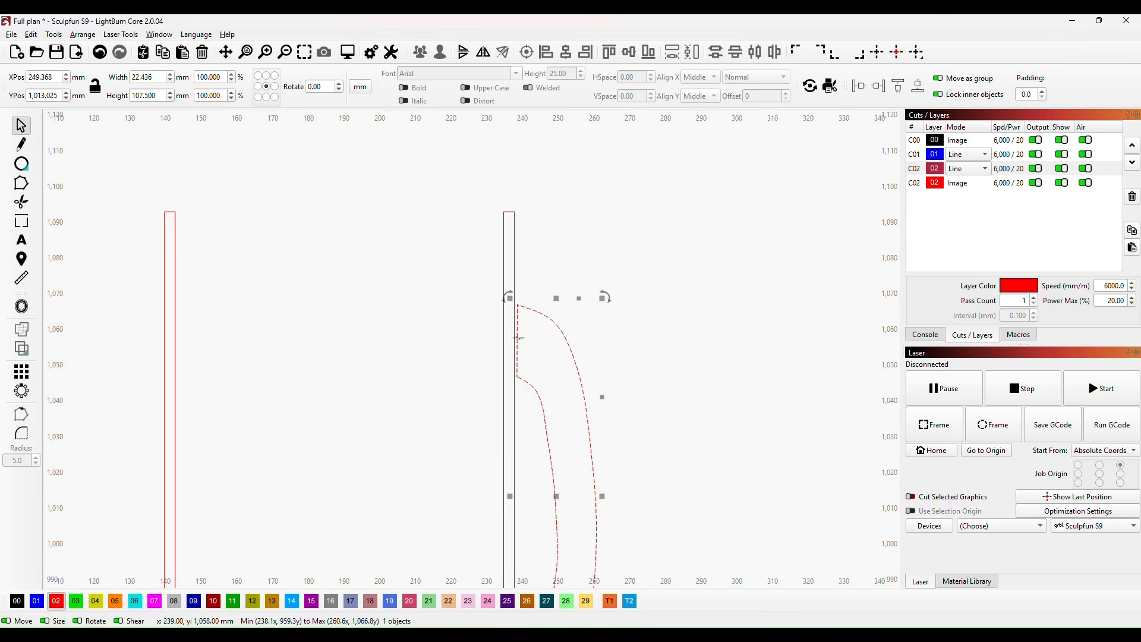
{"action": "left_click_drag", "start_coordinate": [518, 338], "coordinate": [515, 323]}
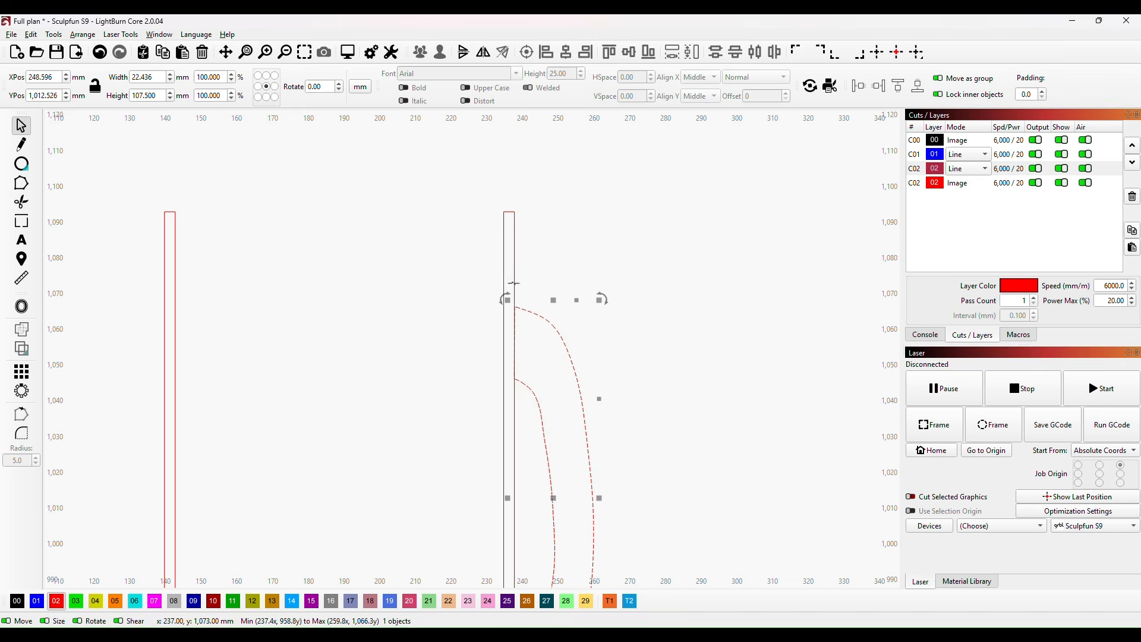
Step: Align former H's two upper keel-edge corner nodes with the adjoining vertical edge of the strip
{"action": "left_click", "coordinate": [21, 183]}
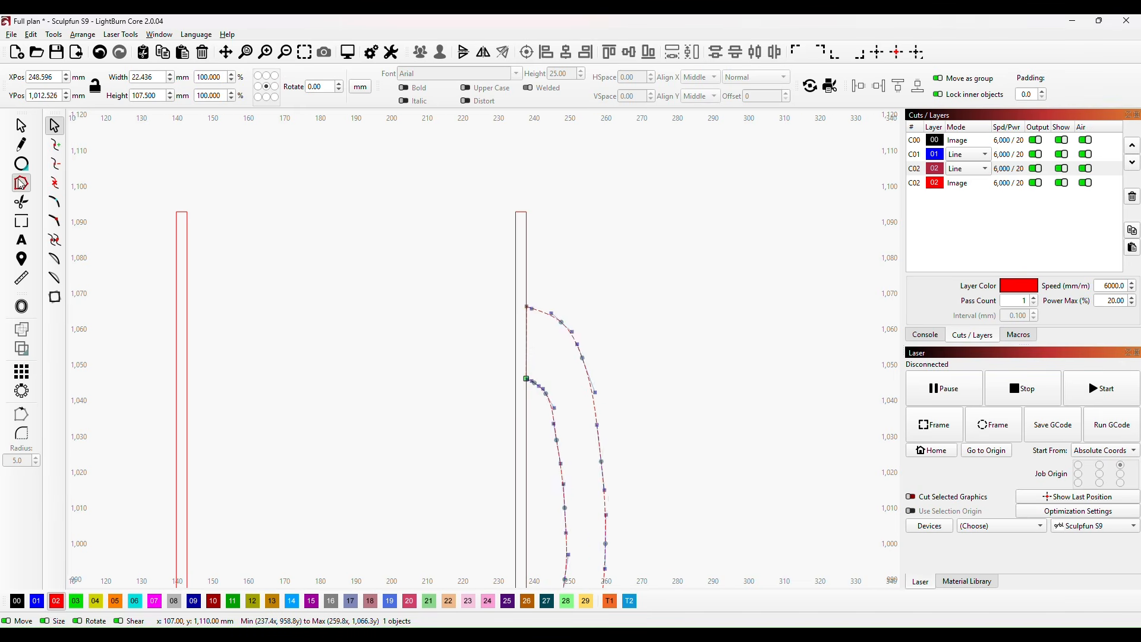
{"action": "scroll", "coordinate": [645, 440], "scroll_direction": "up", "scroll_amount": 6}
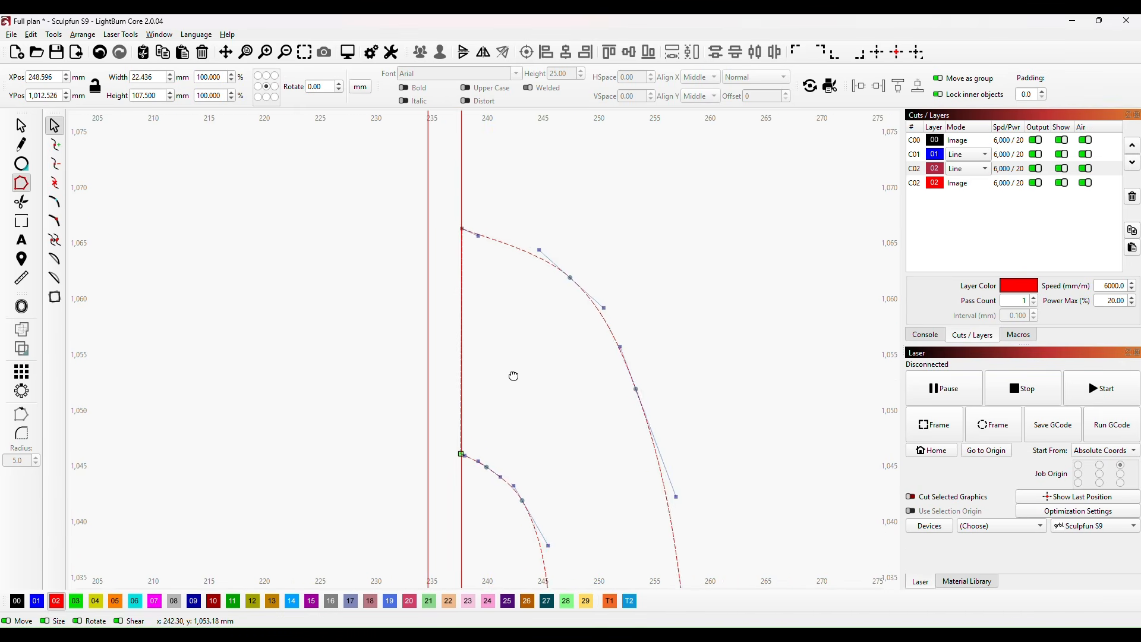
{"action": "scroll", "coordinate": [510, 349], "scroll_direction": "up", "scroll_amount": 3}
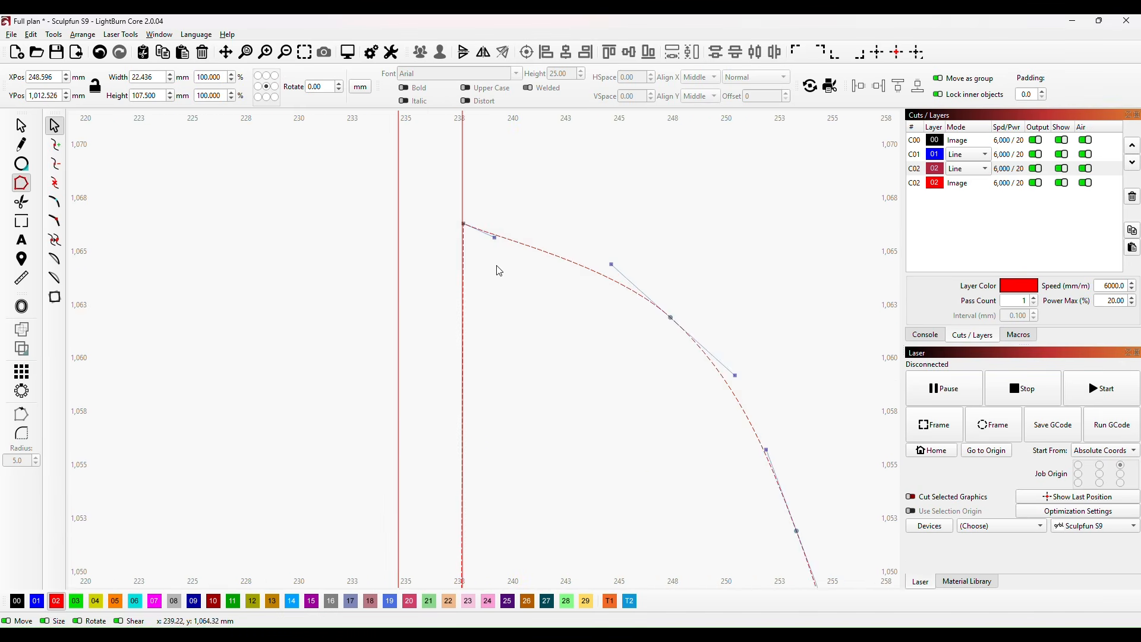
{"action": "left_click", "coordinate": [464, 224]}
{"action": "scroll", "coordinate": [477, 326], "scroll_direction": "down", "scroll_amount": 2}
{"action": "left_click_drag", "start_coordinate": [513, 401], "coordinate": [512, 292]}
{"action": "left_click", "coordinate": [465, 455]}
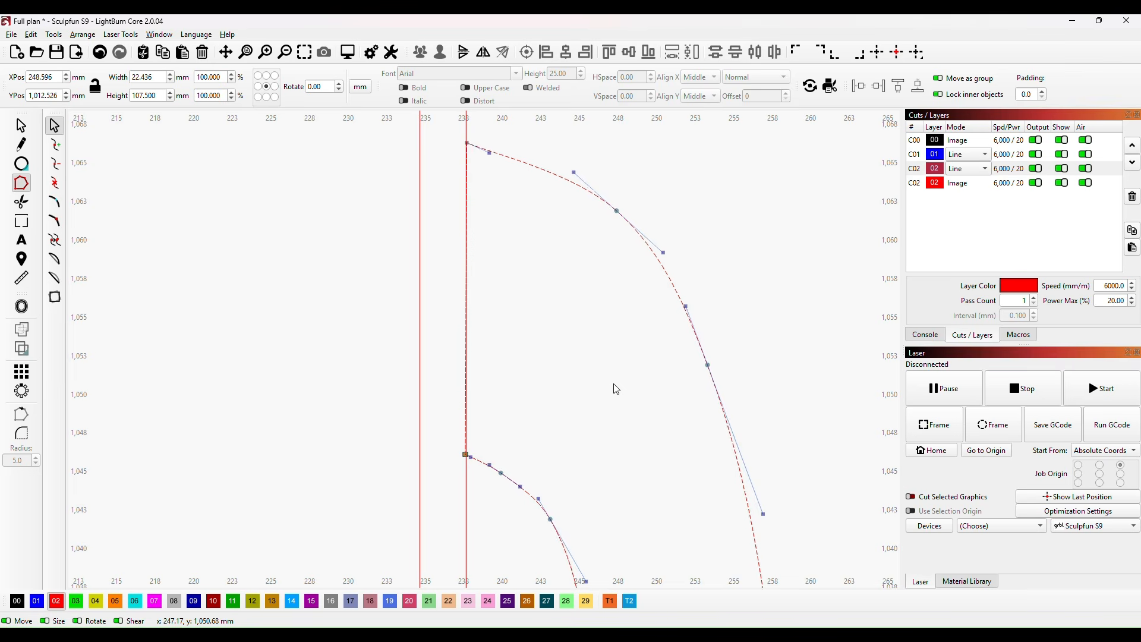
{"action": "key", "text": "Right"}
Step: Shift former H's two lower keel-edge corner nodes outward onto the same vertical edge of the strip
{"action": "scroll", "coordinate": [617, 390], "scroll_direction": "down", "scroll_amount": 5}
{"action": "scroll", "coordinate": [541, 181], "scroll_direction": "up", "scroll_amount": 2}
{"action": "scroll", "coordinate": [523, 380], "scroll_direction": "up", "scroll_amount": 2}
{"action": "scroll", "coordinate": [505, 386], "scroll_direction": "up", "scroll_amount": 2}
{"action": "scroll", "coordinate": [494, 356], "scroll_direction": "up", "scroll_amount": 1}
{"action": "left_click", "coordinate": [433, 277]}
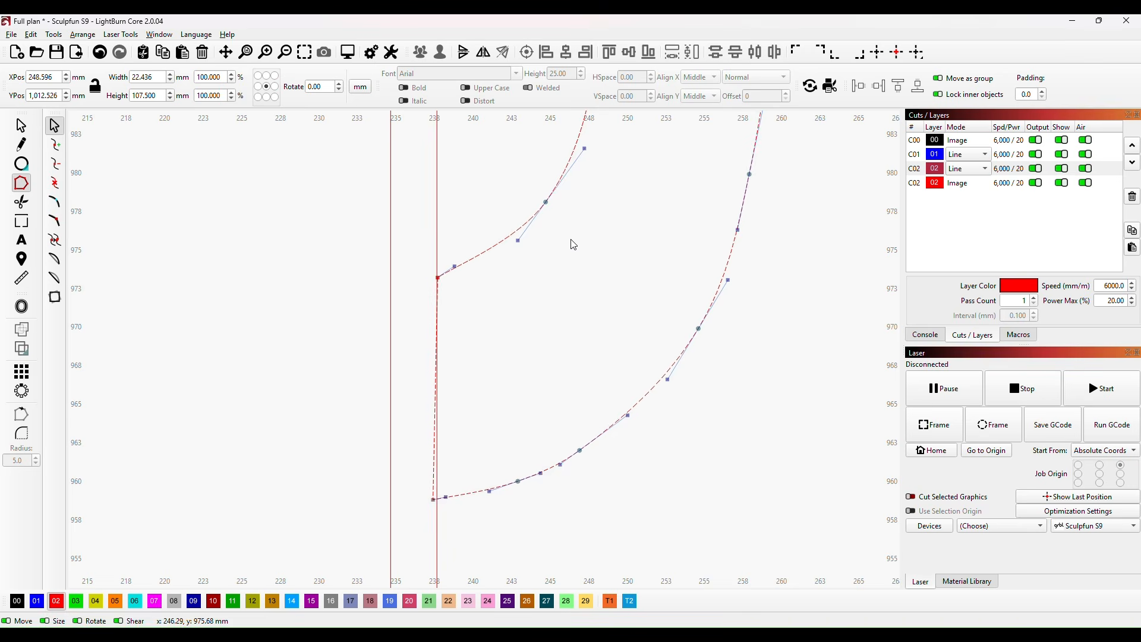
{"action": "left_click_drag", "start_coordinate": [423, 489], "coordinate": [441, 513]}
{"action": "key", "text": "Right"}
{"action": "scroll", "coordinate": [781, 354], "scroll_direction": "down", "scroll_amount": 5}
{"action": "scroll", "coordinate": [693, 428], "scroll_direction": "down", "scroll_amount": 5}
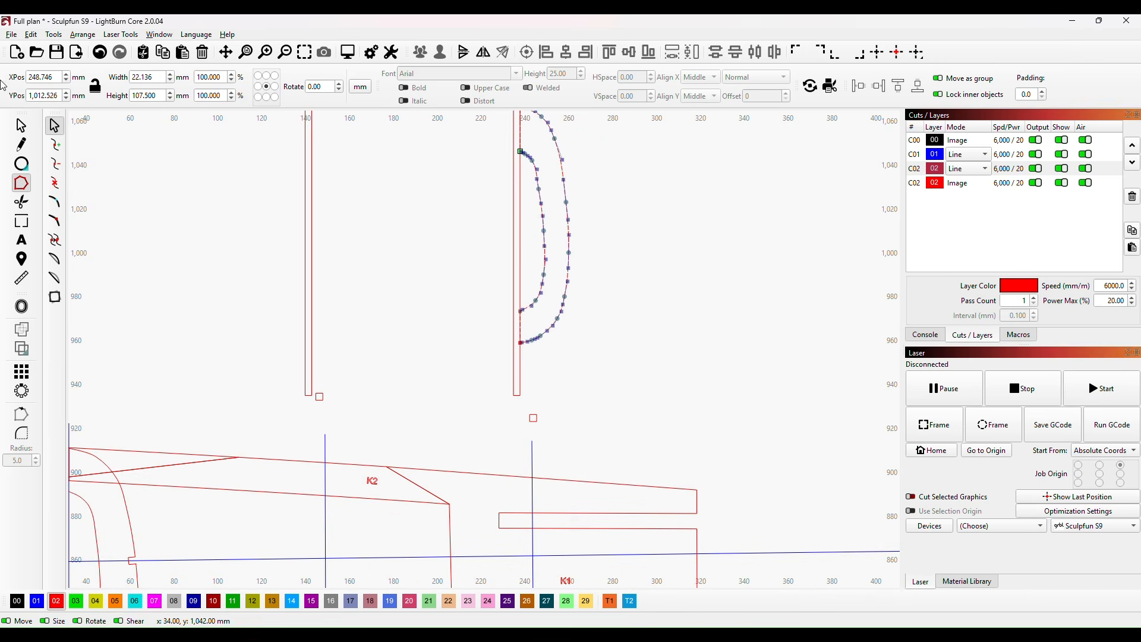
Step: Move former H onto the keel at the blue vertical station line near K2 and K12, at X 160.8, Y 847 mm
{"action": "left_click", "coordinate": [21, 126]}
{"action": "scroll", "coordinate": [623, 257], "scroll_direction": "down", "scroll_amount": 2}
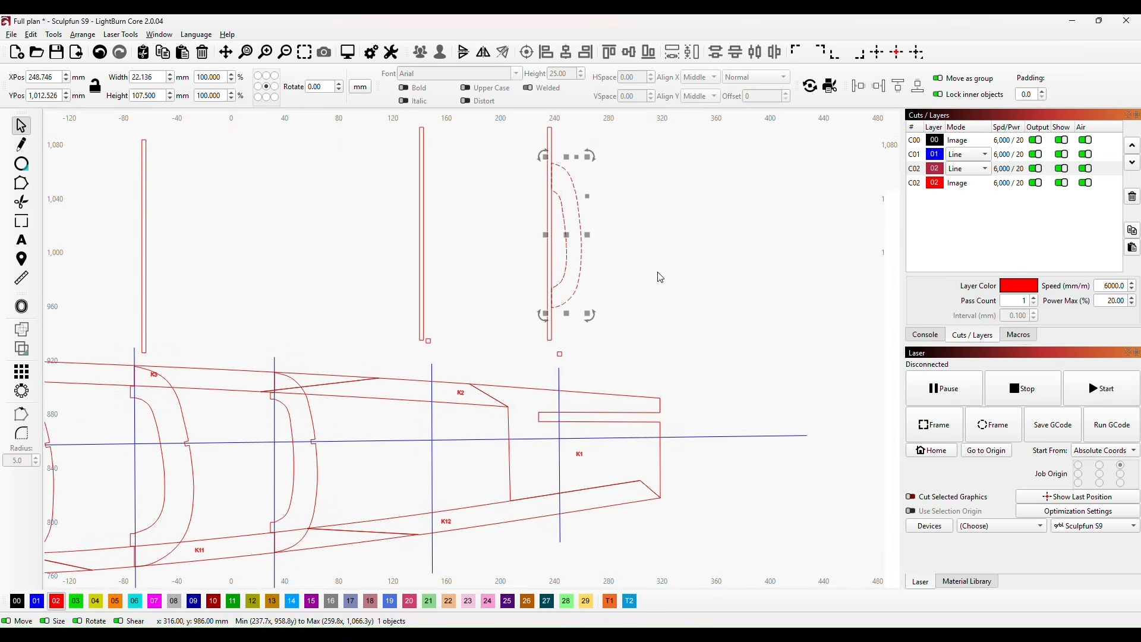
{"action": "scroll", "coordinate": [660, 244], "scroll_direction": "down", "scroll_amount": 2}
{"action": "left_click_drag", "start_coordinate": [576, 211], "coordinate": [455, 440]}
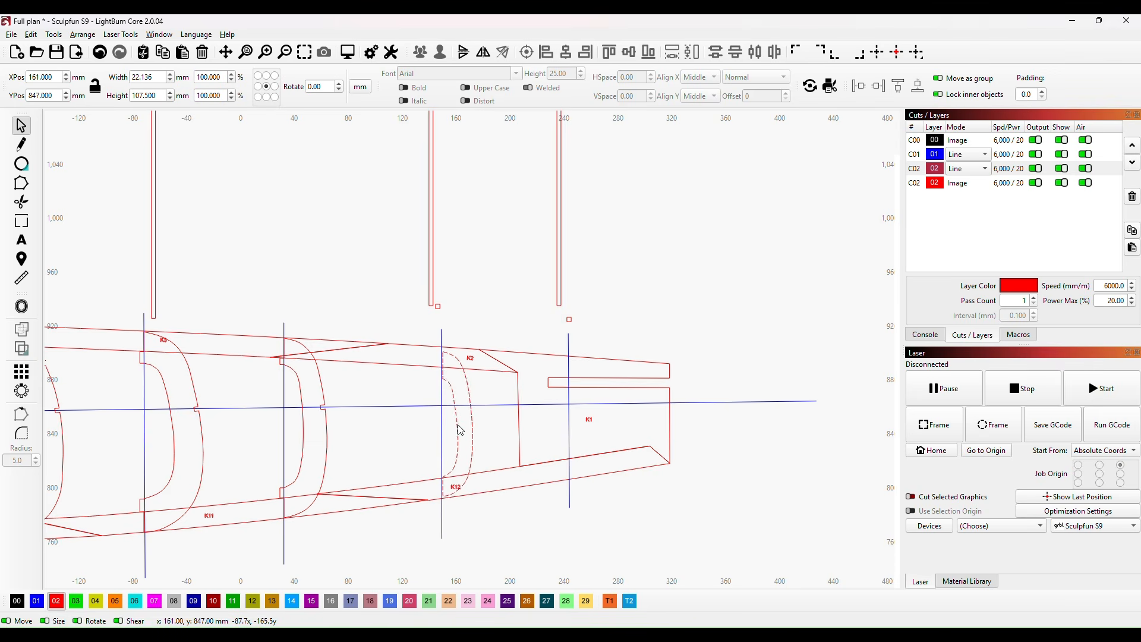
{"action": "left_click_drag", "start_coordinate": [461, 430], "coordinate": [460, 430]}
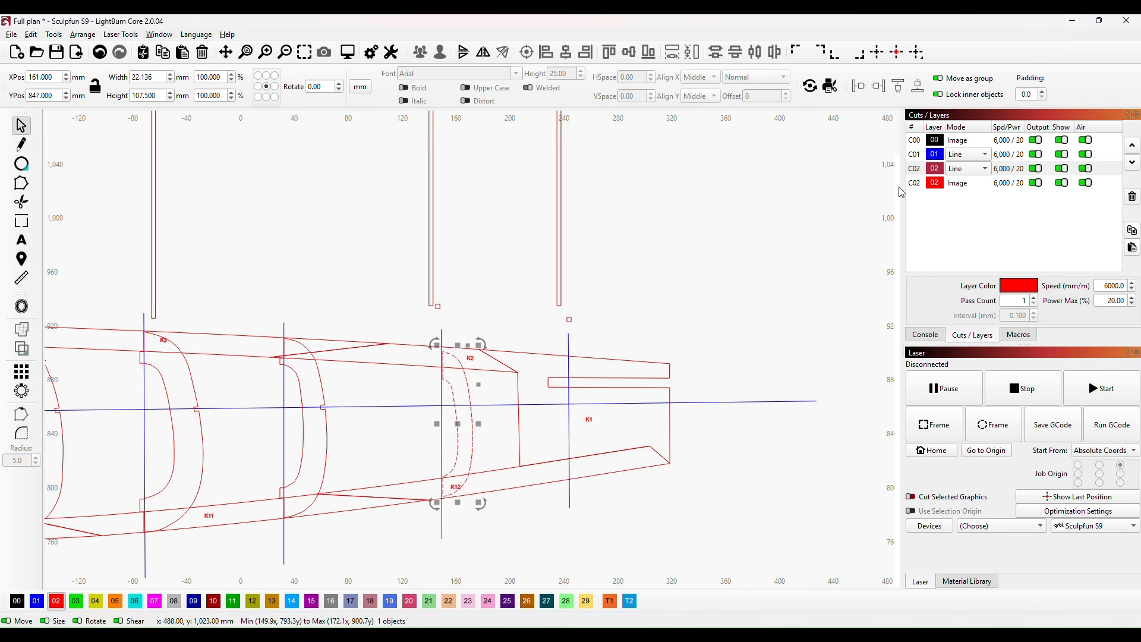
{"action": "key", "text": "Left"}
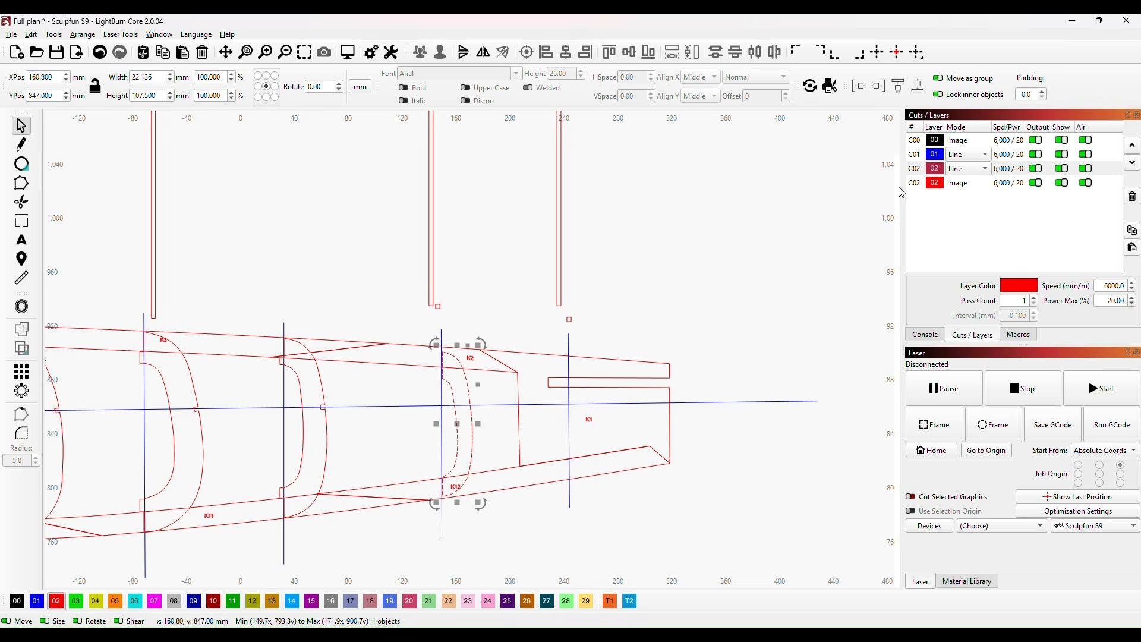
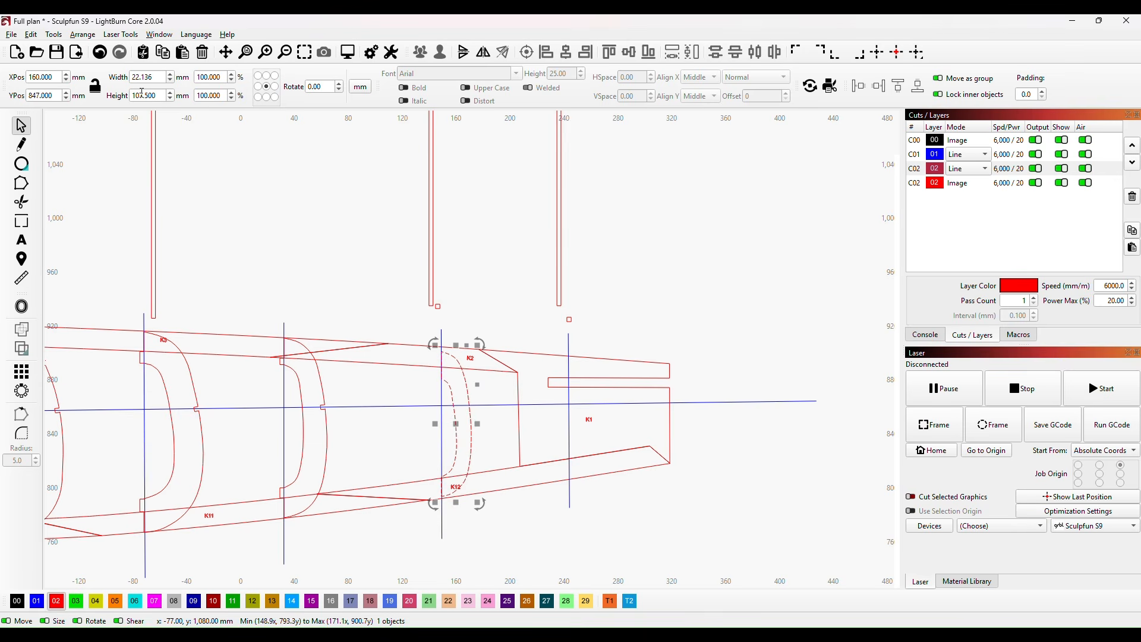
Step: Stretch former H to 113.5 mm high and pull its lower end up to the keel's lower edge, about 112.2 mm high
{"action": "double_click", "coordinate": [161, 93]}
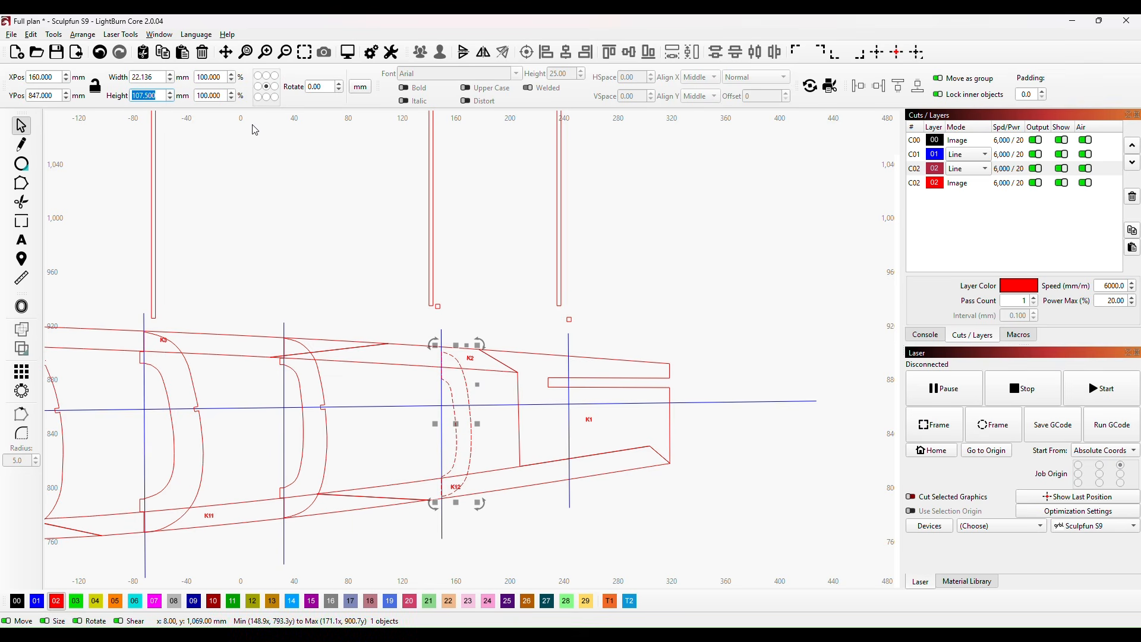
{"action": "type", "text": "113.5"}
{"action": "left_click", "coordinate": [350, 277]}
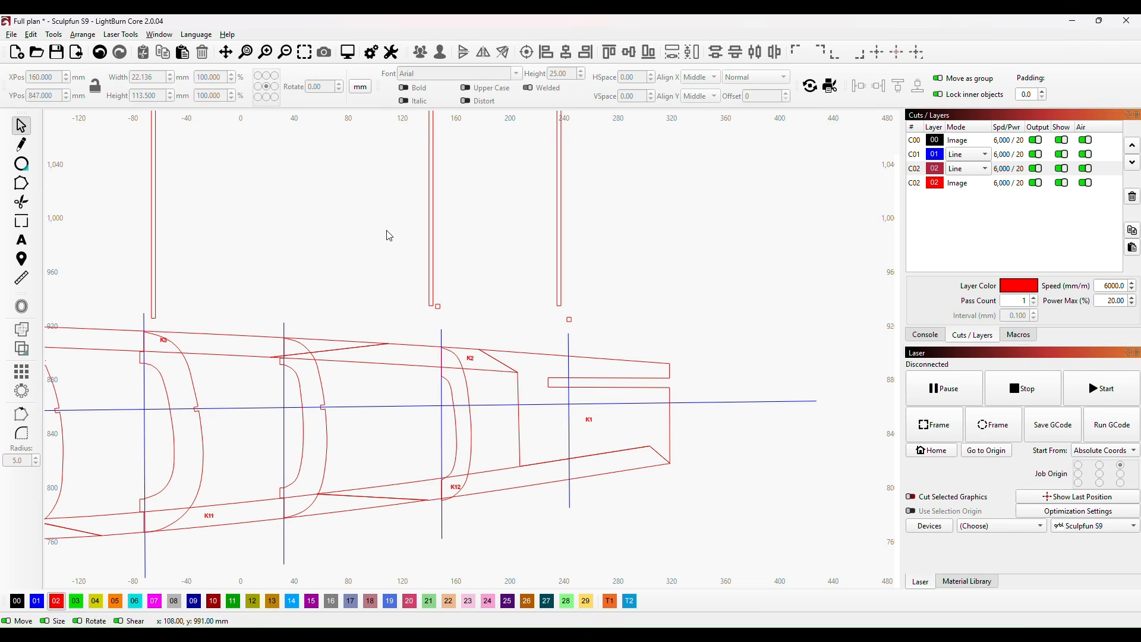
{"action": "scroll", "coordinate": [510, 424], "scroll_direction": "up", "scroll_amount": 1}
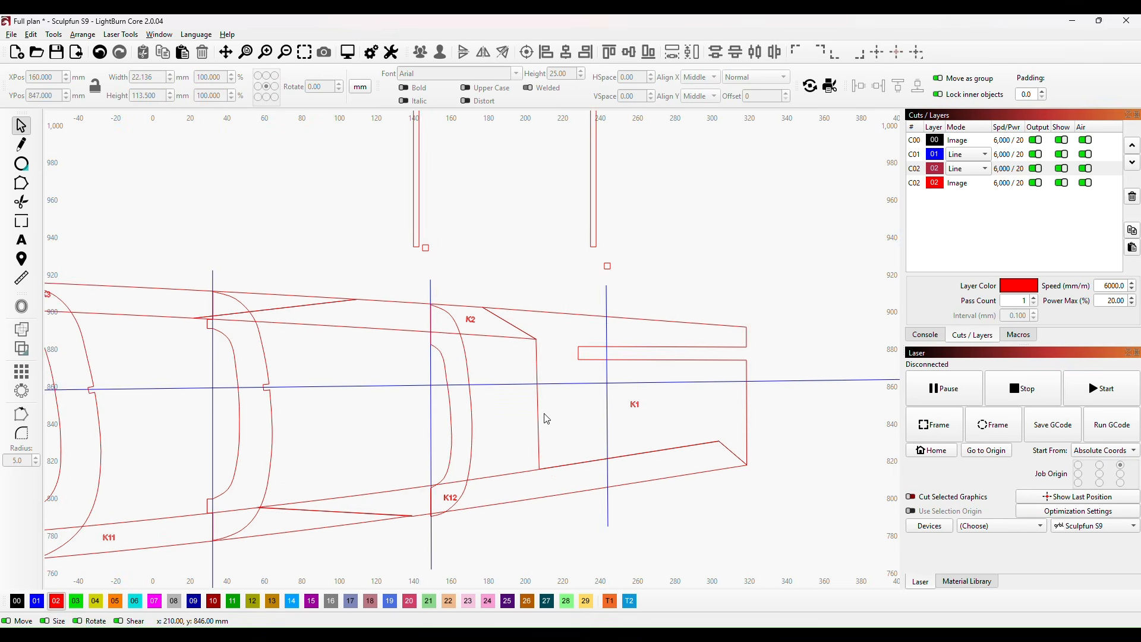
{"action": "left_click", "coordinate": [472, 429]}
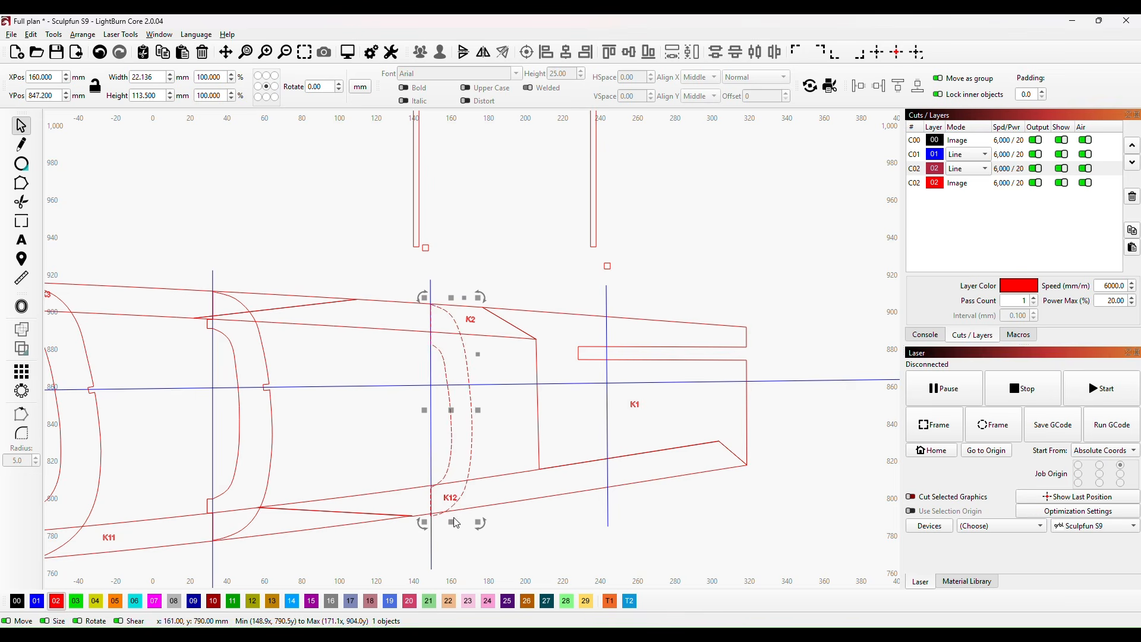
{"action": "left_click_drag", "start_coordinate": [449, 521], "coordinate": [450, 517]}
{"action": "left_click", "coordinate": [502, 425]}
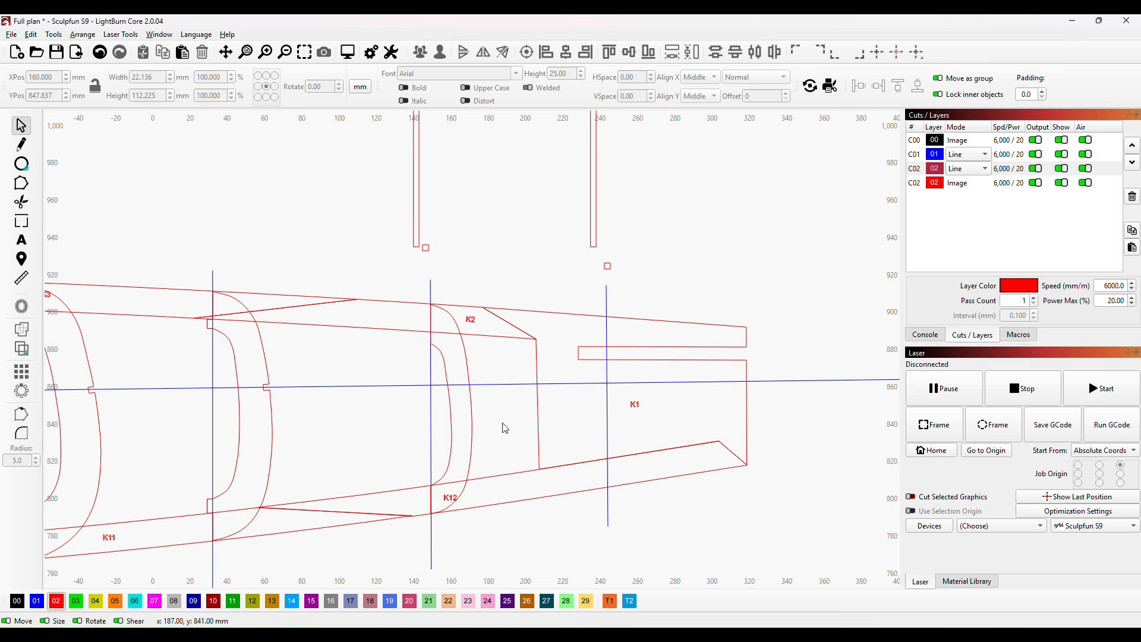
Step: Set former H's width to 25.136 mm and shift it to X 161.3 mm so its straight edge meets the blue station line
{"action": "left_click", "coordinate": [471, 394]}
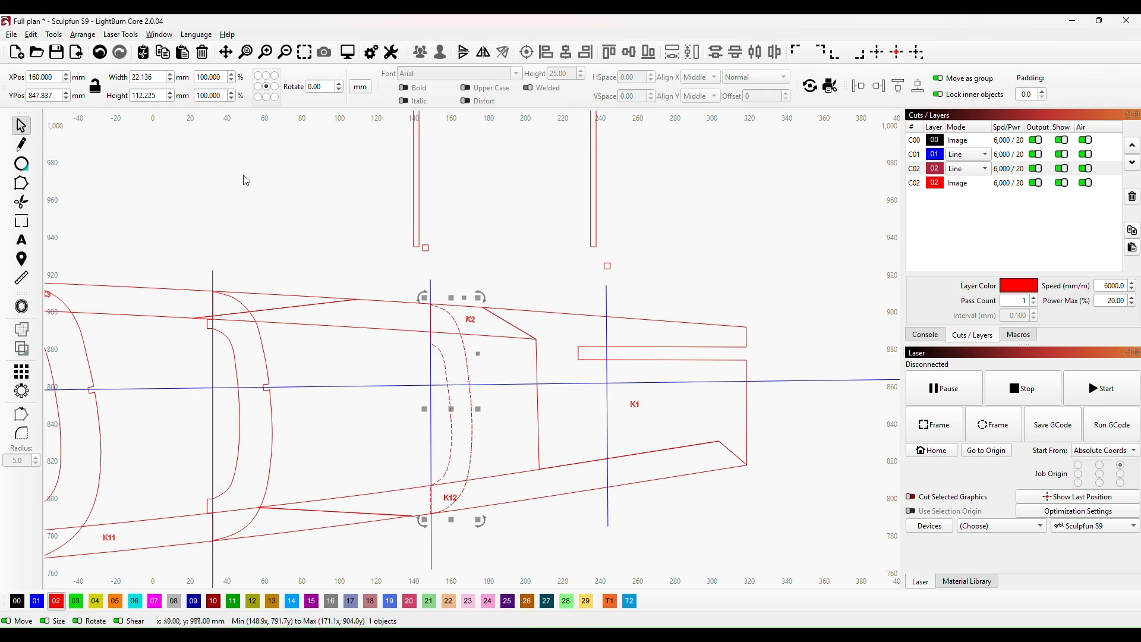
{"action": "left_click", "coordinate": [138, 77]}
{"action": "left_click", "coordinate": [515, 437]}
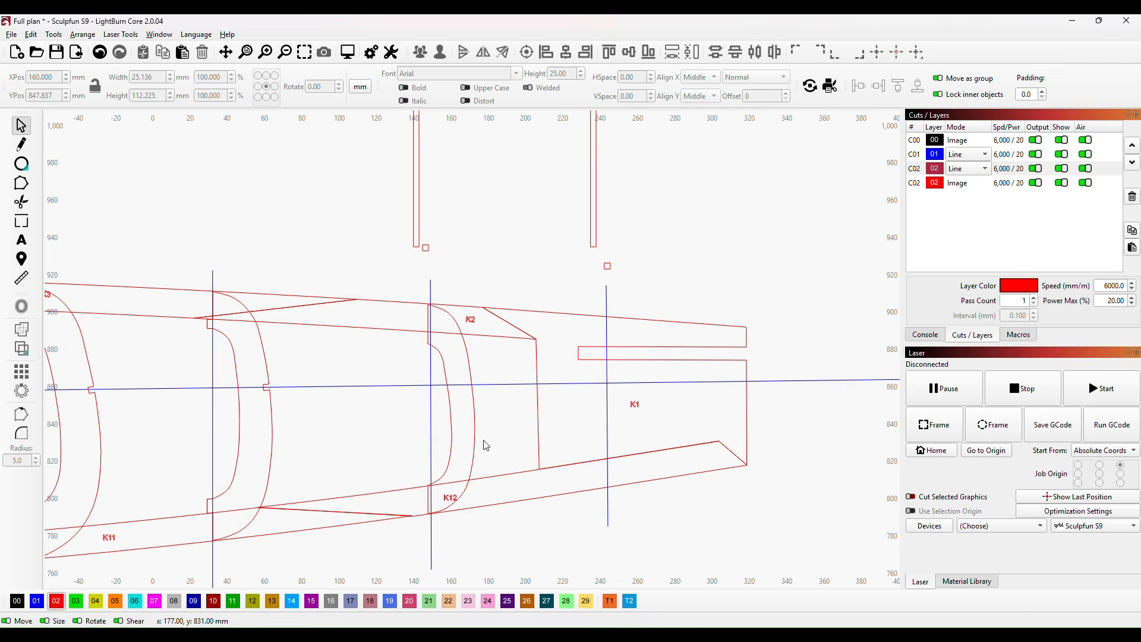
{"action": "left_click", "coordinate": [474, 399]}
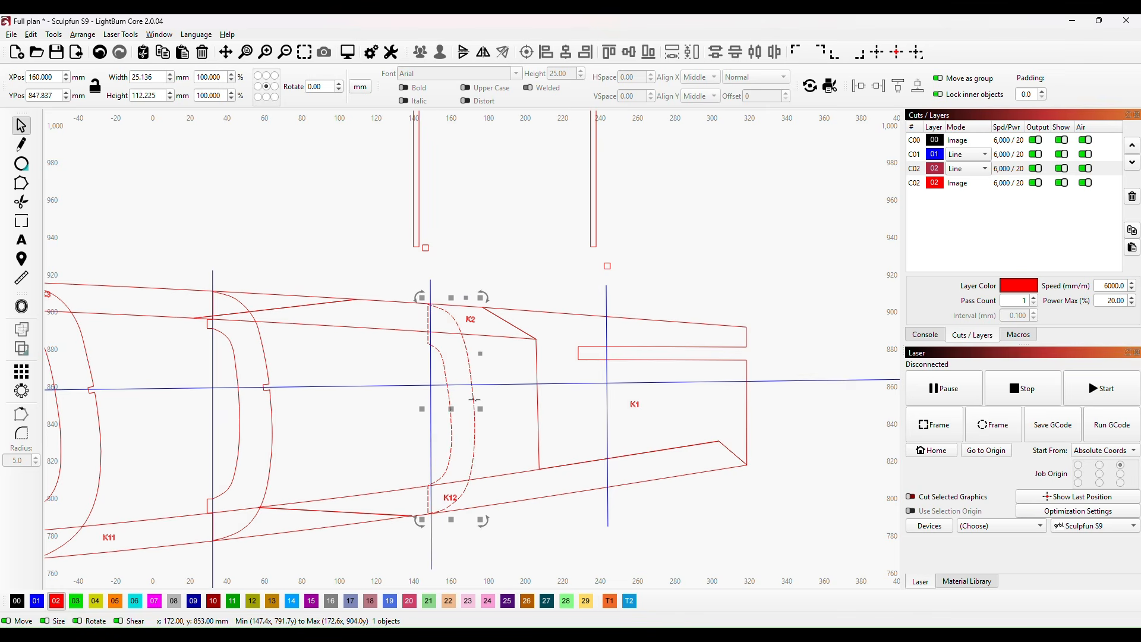
{"action": "key", "text": "Right"}
{"action": "key", "text": "Right"}
{"action": "key", "text": "Right"}
{"action": "key", "text": "Right"}
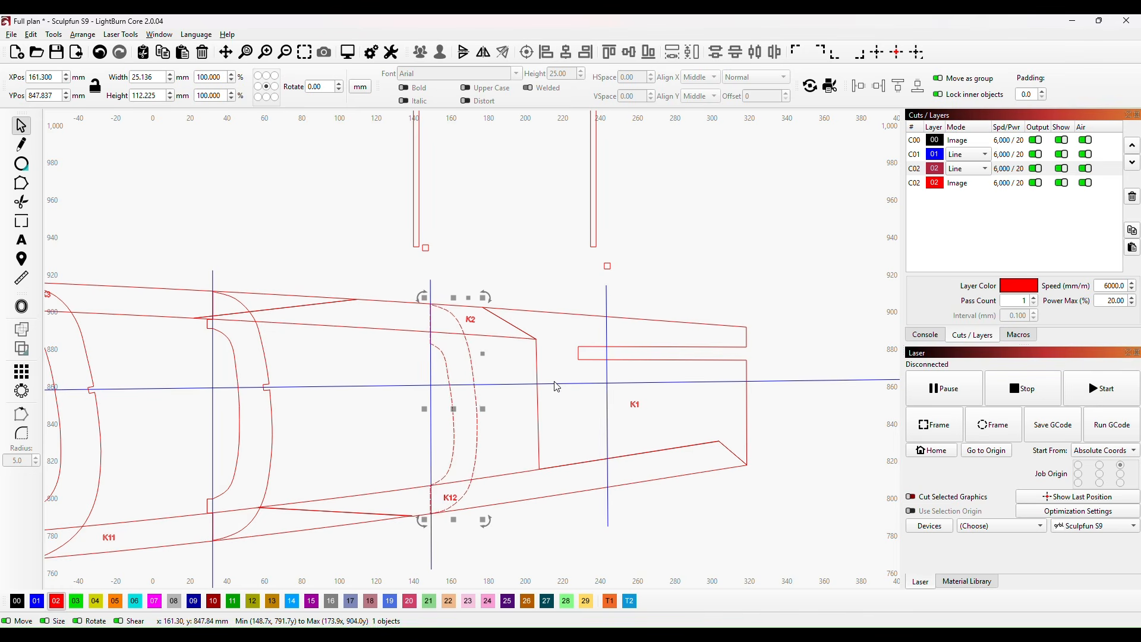
{"action": "left_click", "coordinate": [378, 437]}
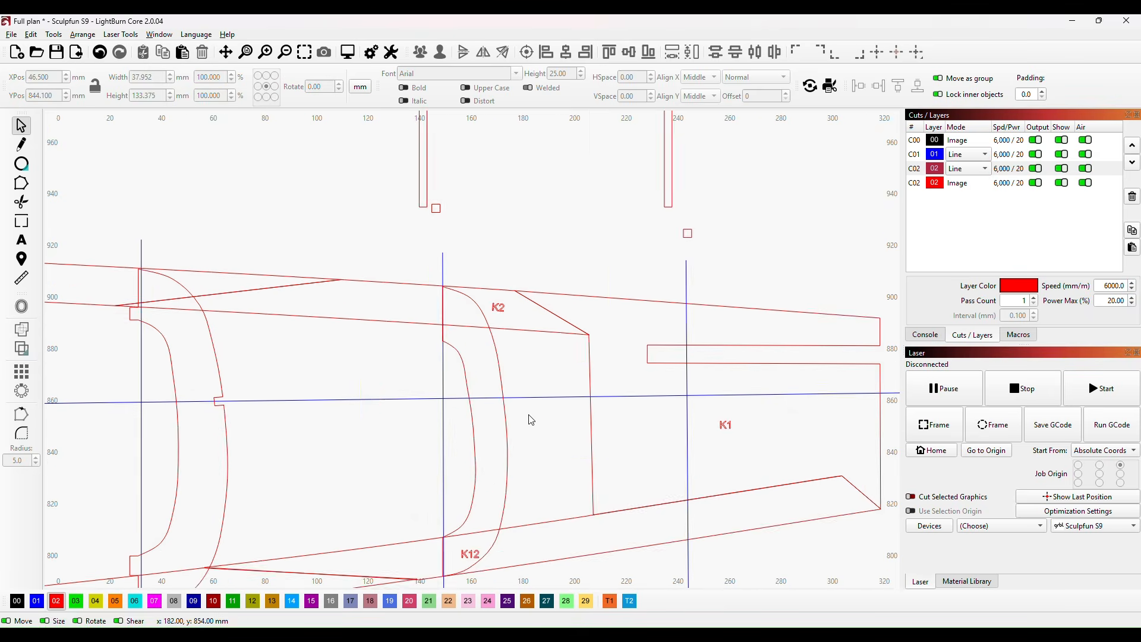
Step: Shorten the 3 mm wide strip above the K2 station to about 12.5 mm and place it beside former H at X 145, Y 882 mm
{"action": "scroll", "coordinate": [530, 417], "scroll_direction": "down", "scroll_amount": 1}
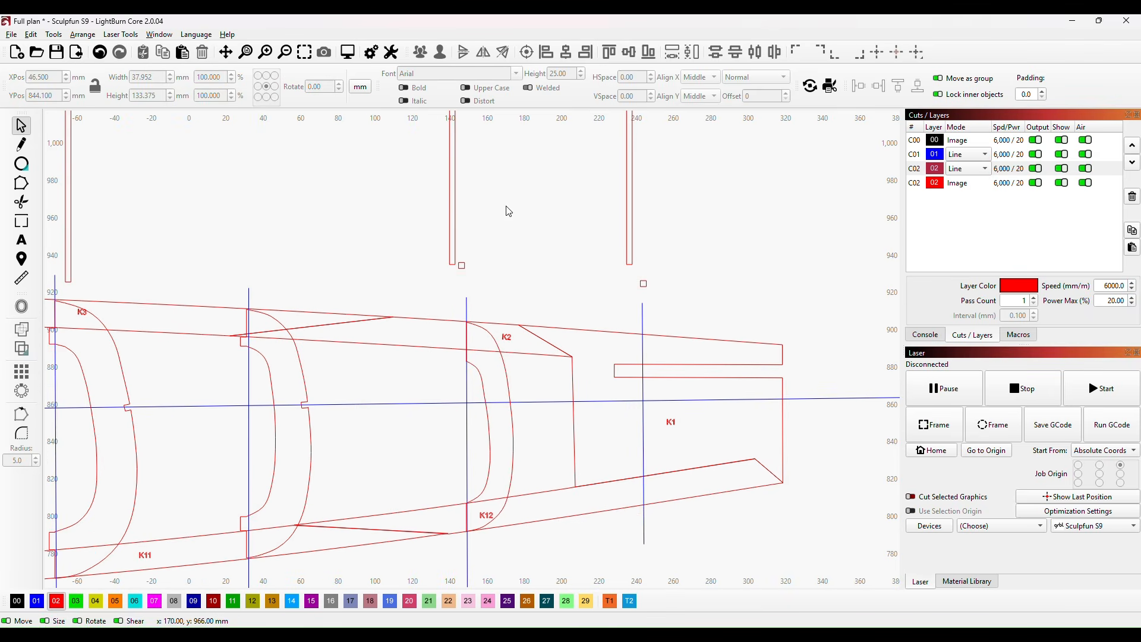
{"action": "left_click", "coordinate": [454, 198]}
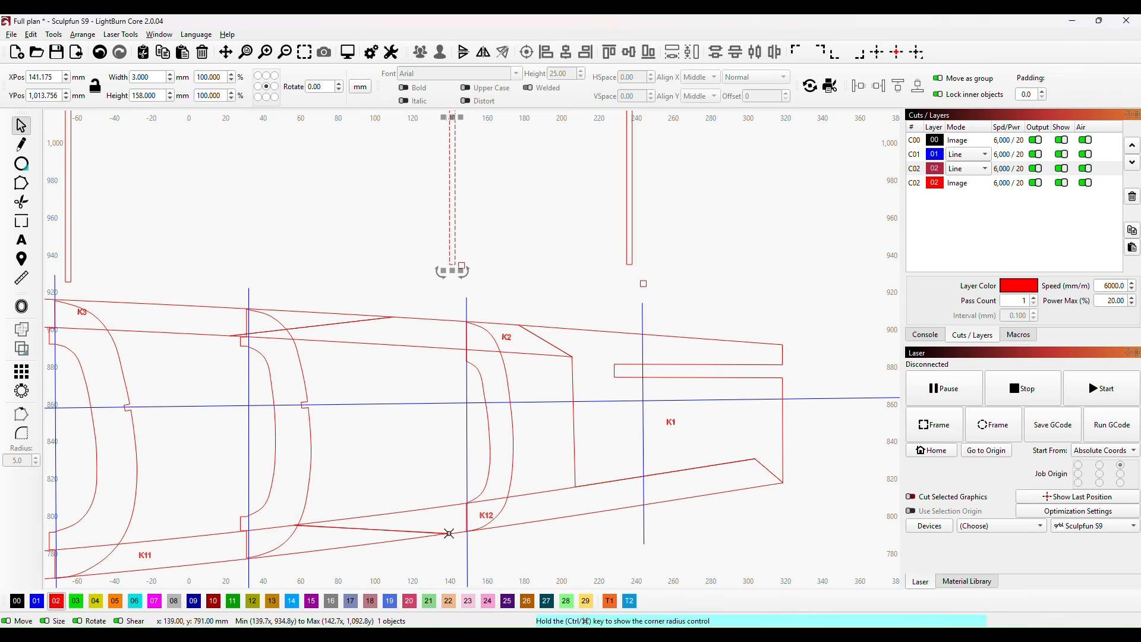
{"action": "scroll", "coordinate": [501, 229], "scroll_direction": "down", "scroll_amount": 2}
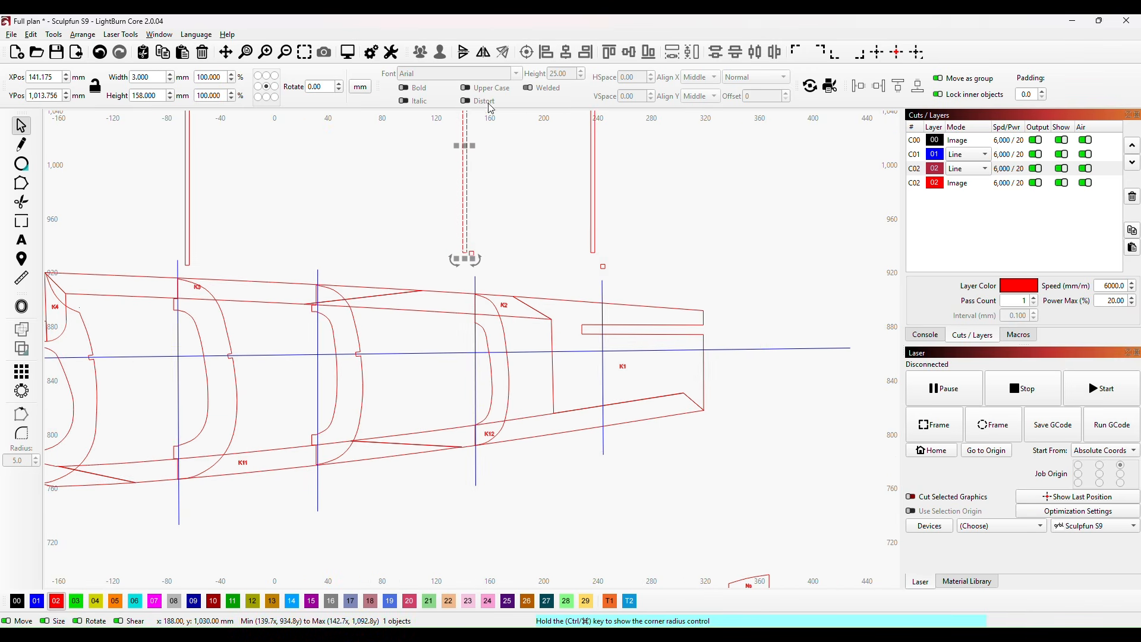
{"action": "left_click_drag", "start_coordinate": [464, 162], "coordinate": [450, 468]}
{"action": "left_click_drag", "start_coordinate": [450, 338], "coordinate": [473, 327]}
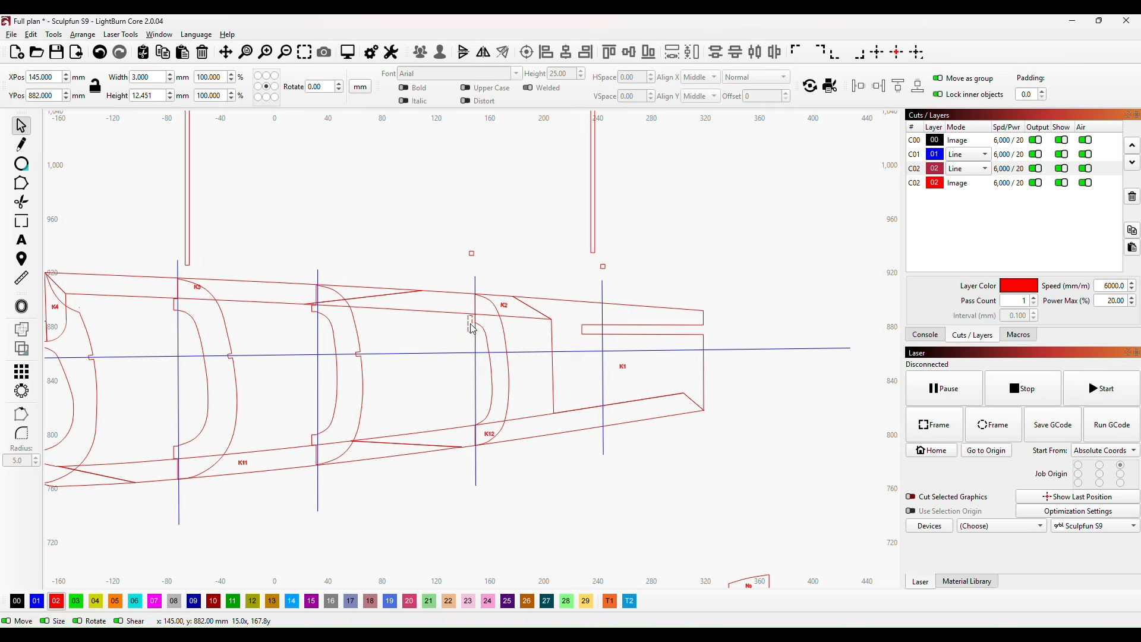
Step: Fit the short strip against former H's upper inner corner at X 147.3 mm, shortening it to about 6.2 mm from the keel's inner edge
{"action": "scroll", "coordinate": [474, 327], "scroll_direction": "up", "scroll_amount": 8}
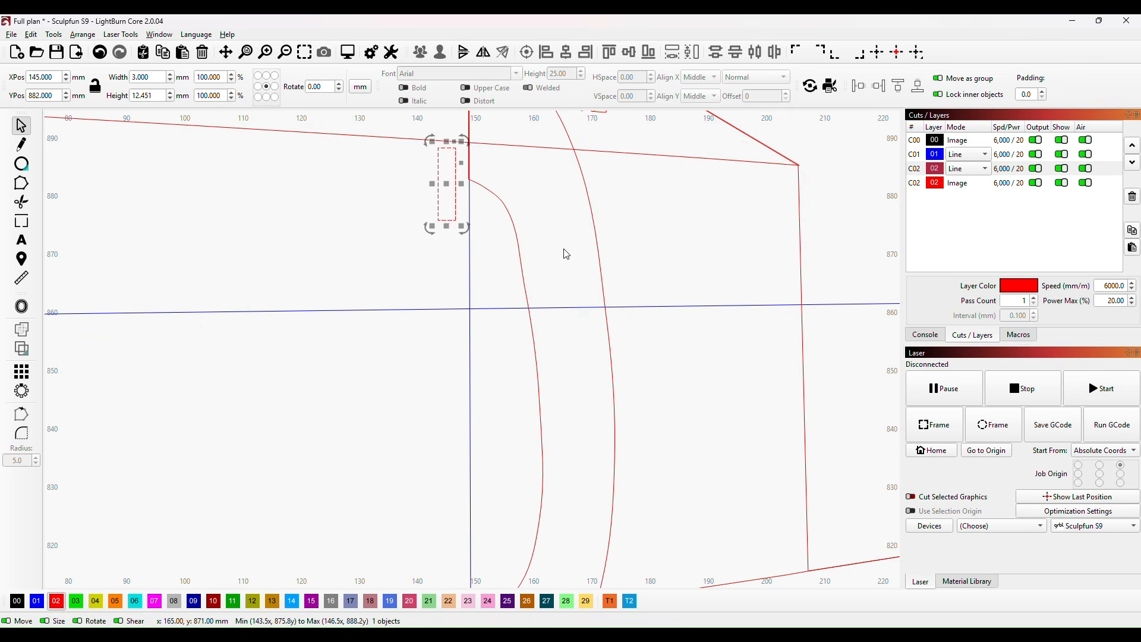
{"action": "left_click_drag", "start_coordinate": [496, 364], "coordinate": [510, 542]}
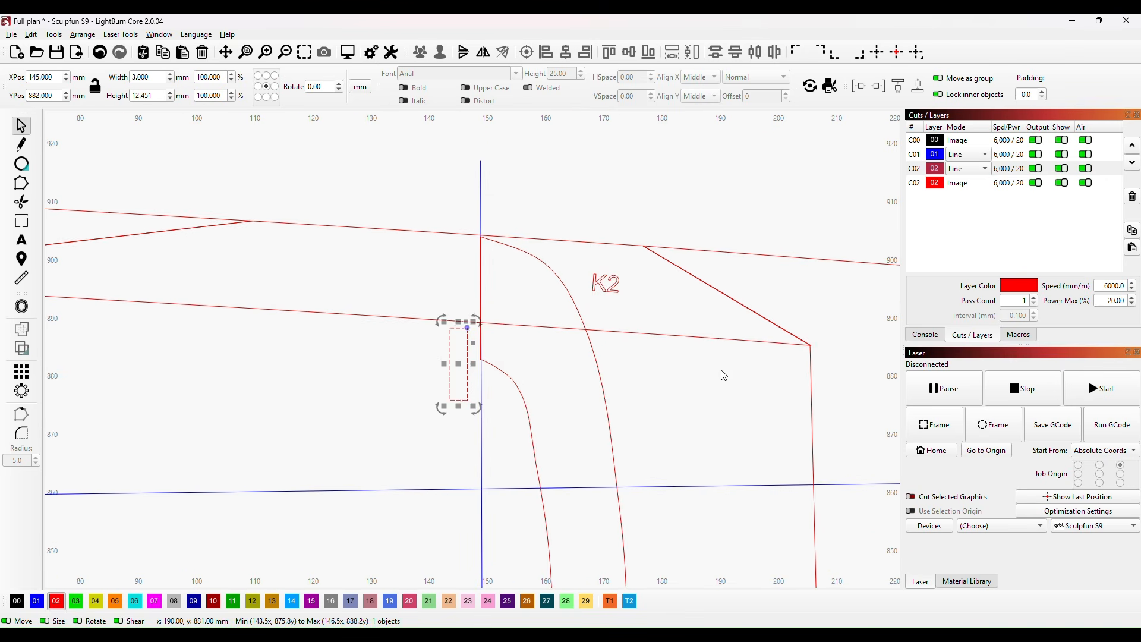
{"action": "key", "text": "Right"}
{"action": "key", "text": "Right"}
{"action": "key", "text": "ctrl+Right"}
{"action": "key", "text": "ctrl+Right"}
{"action": "key", "text": "ctrl+Right"}
{"action": "key", "text": "ctrl+Up"}
{"action": "key", "text": "ctrl+Up"}
{"action": "key", "text": "ctrl+Up"}
{"action": "key", "text": "ctrl+Up"}
{"action": "key", "text": "ctrl+Up"}
{"action": "key", "text": "ctrl+Up"}
{"action": "key", "text": "ctrl+Up"}
{"action": "key", "text": "ctrl+Up"}
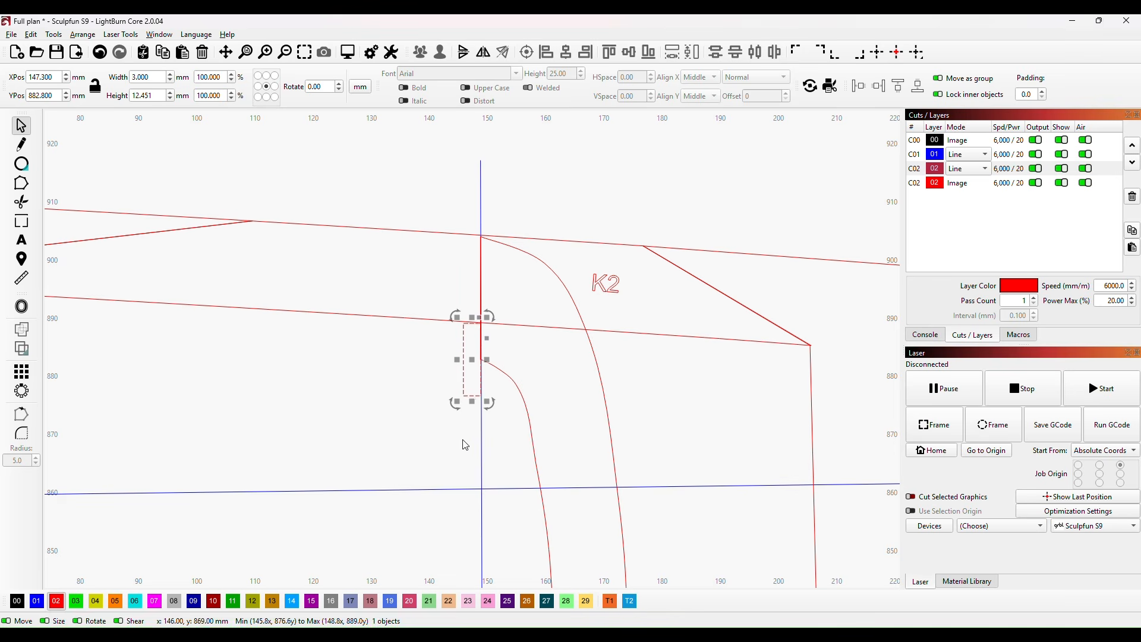
{"action": "left_click_drag", "start_coordinate": [473, 402], "coordinate": [475, 367]}
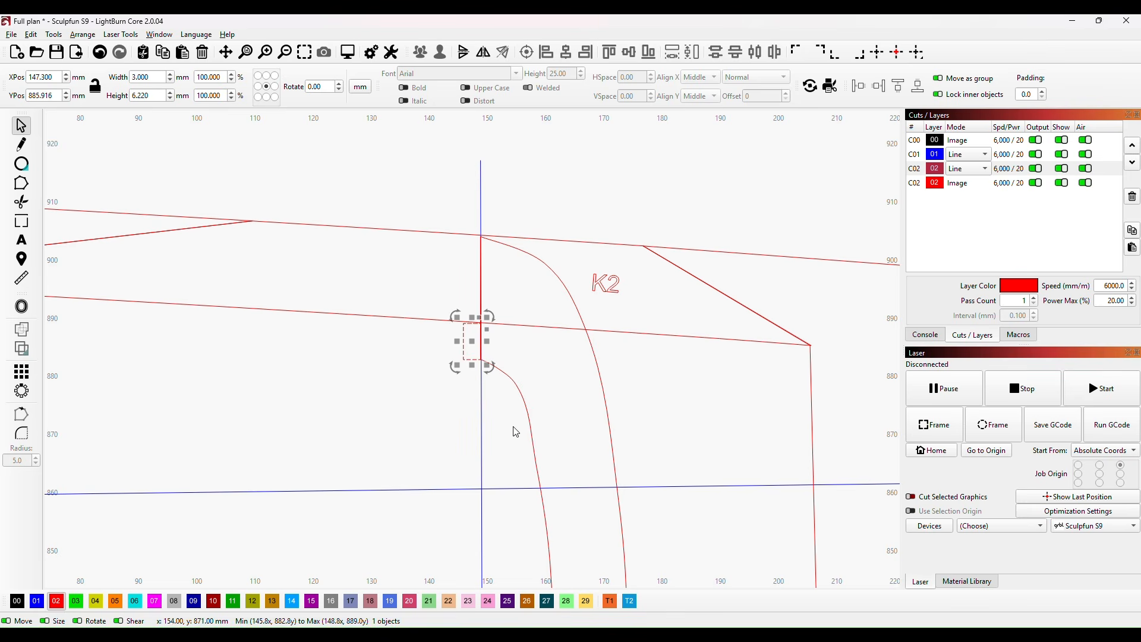
Step: Duplicate the small rectangle and place the copy against former H's lower inner corner near K12, at X 147.2, Y 809.9 mm
{"action": "scroll", "coordinate": [586, 400], "scroll_direction": "down", "scroll_amount": 2}
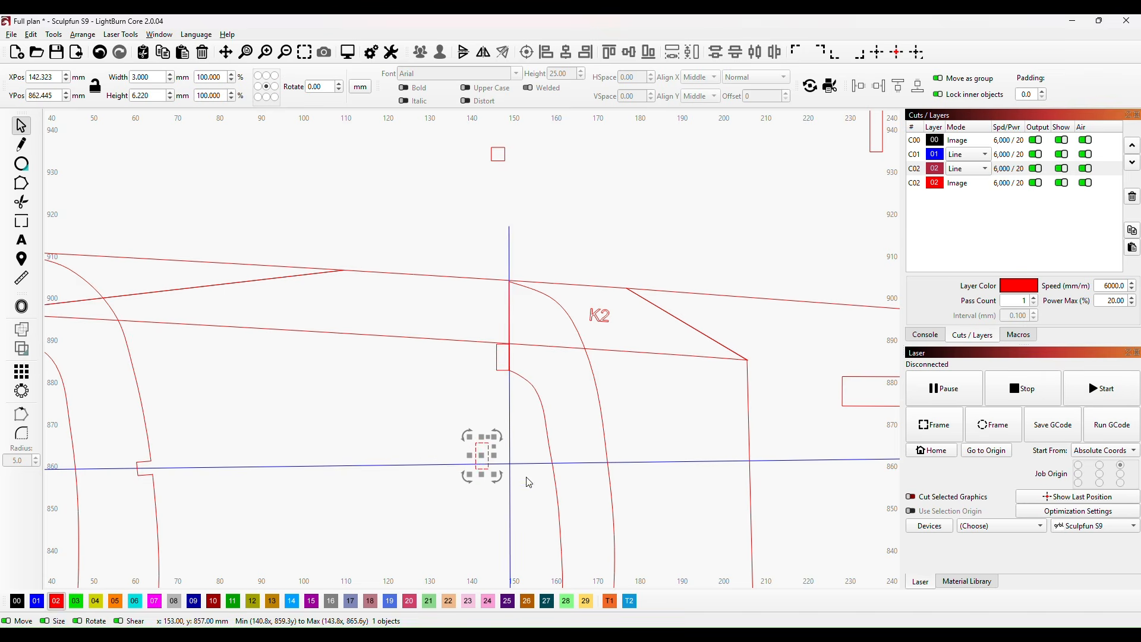
{"action": "scroll", "coordinate": [612, 453], "scroll_direction": "down", "scroll_amount": 3}
{"action": "left_click_drag", "start_coordinate": [665, 448], "coordinate": [612, 364]}
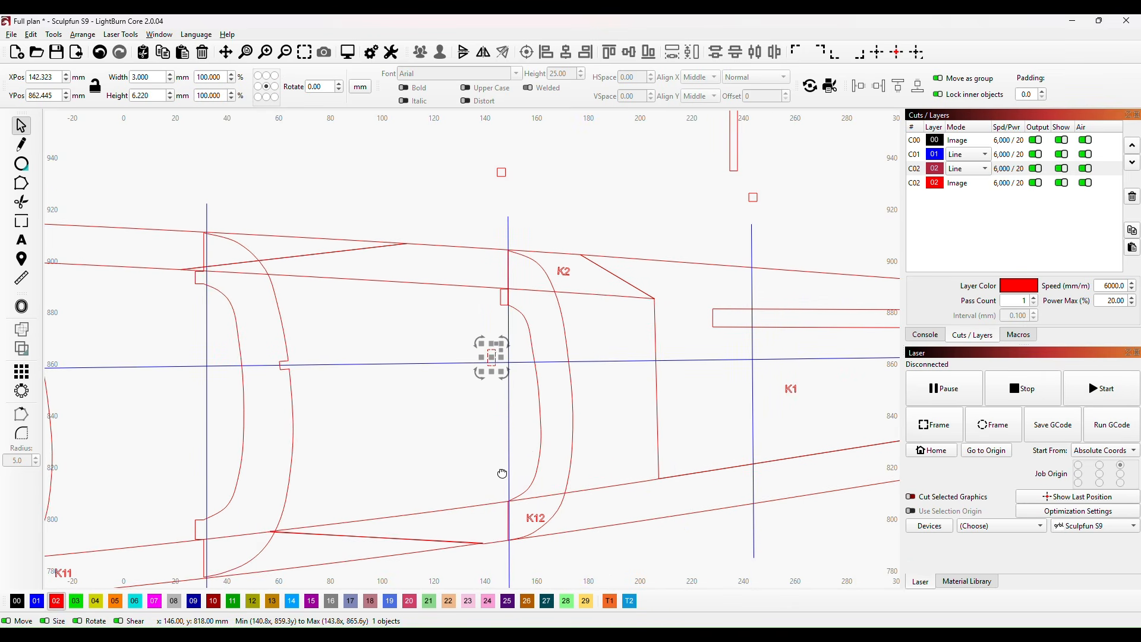
{"action": "left_click_drag", "start_coordinate": [504, 477], "coordinate": [503, 414]}
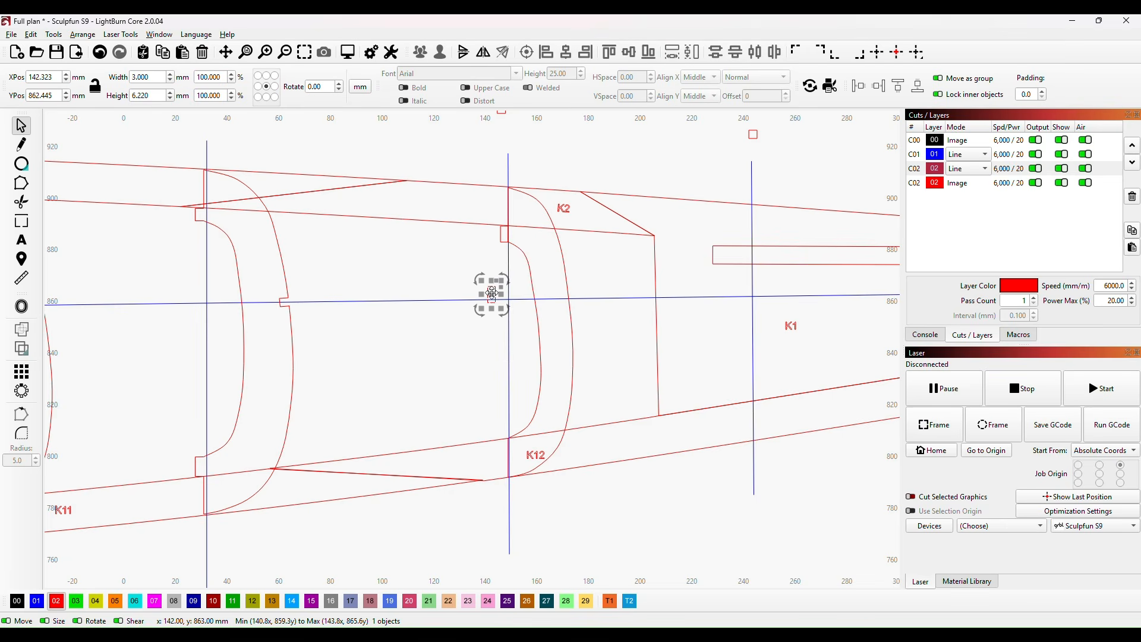
{"action": "left_click_drag", "start_coordinate": [492, 293], "coordinate": [506, 440]}
{"action": "scroll", "coordinate": [480, 481], "scroll_direction": "up", "scroll_amount": 2}
{"action": "scroll", "coordinate": [533, 471], "scroll_direction": "up", "scroll_amount": 2}
{"action": "scroll", "coordinate": [550, 464], "scroll_direction": "up", "scroll_amount": 2}
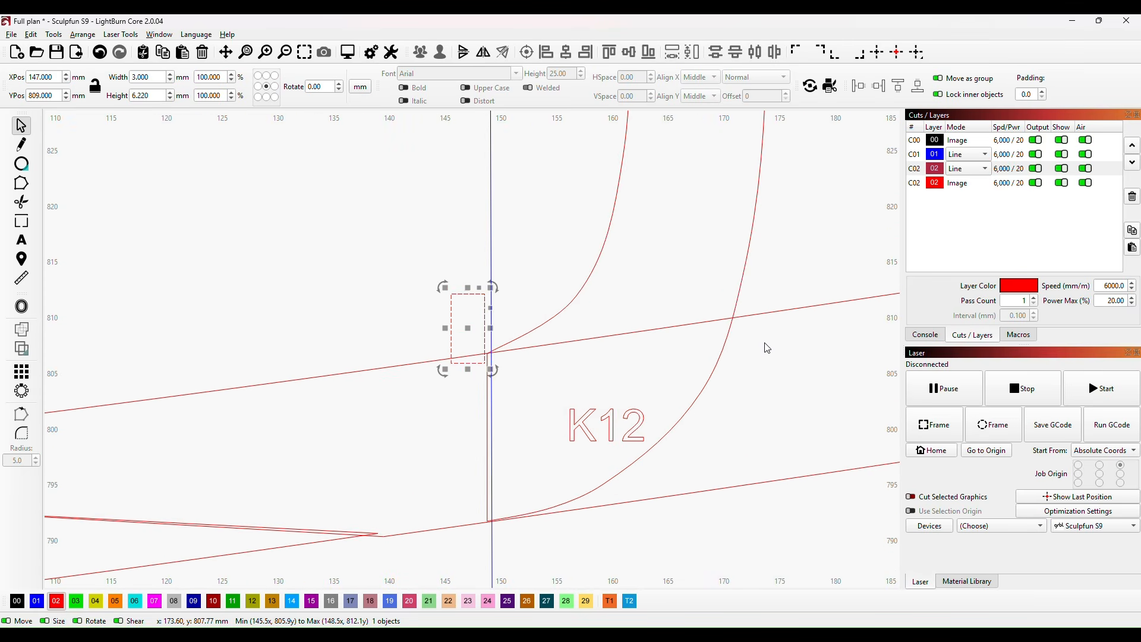
{"action": "key", "text": "Right"}
{"action": "key", "text": "Right"}
{"action": "key", "text": "Right"}
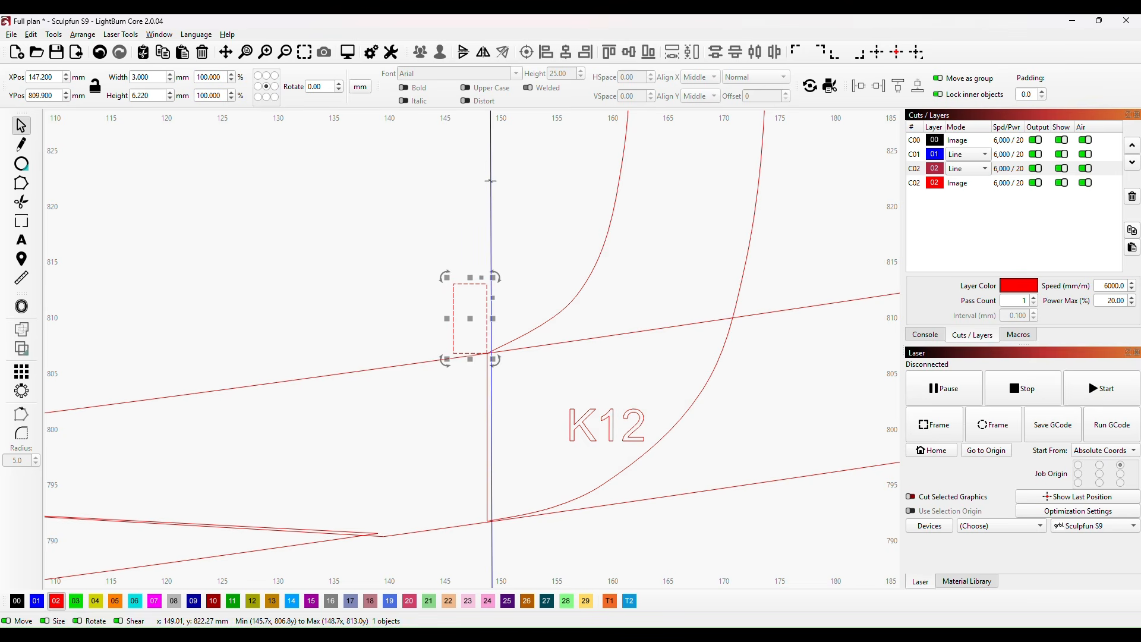
Step: Raise former H's lower inner corner node to about Y 811 mm on its keel edge and delete the neighbouring curve node
{"action": "scroll", "coordinate": [518, 178], "scroll_direction": "down", "scroll_amount": 2}
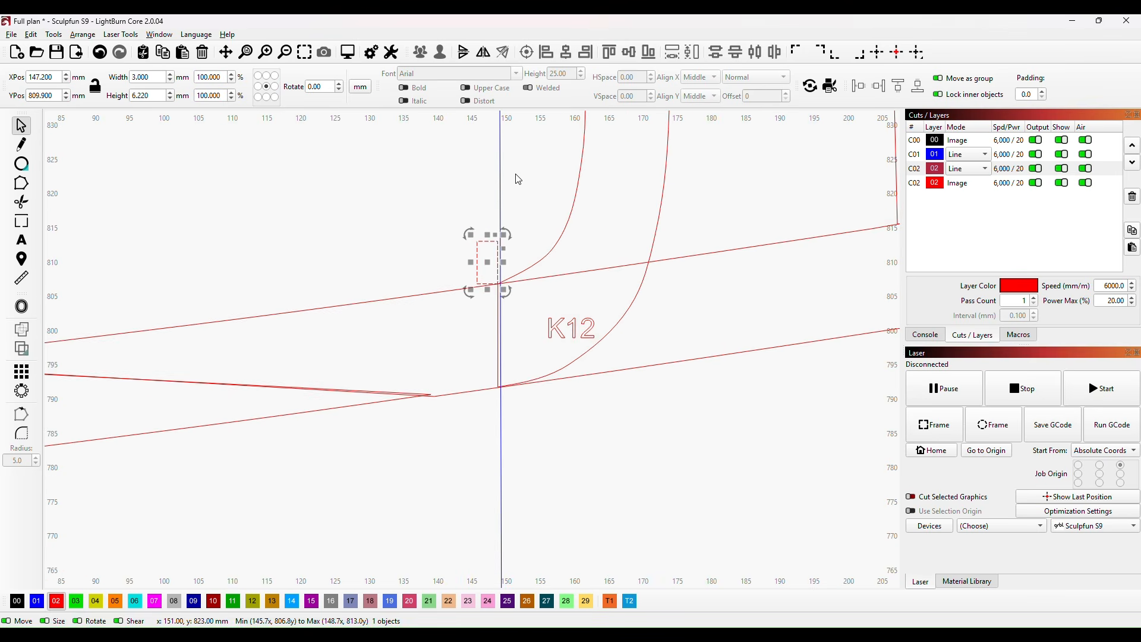
{"action": "scroll", "coordinate": [521, 170], "scroll_direction": "down", "scroll_amount": 1}
{"action": "scroll", "coordinate": [647, 279], "scroll_direction": "down", "scroll_amount": 1}
{"action": "left_click_drag", "start_coordinate": [648, 279], "coordinate": [591, 572]}
{"action": "scroll", "coordinate": [517, 387], "scroll_direction": "up", "scroll_amount": 2}
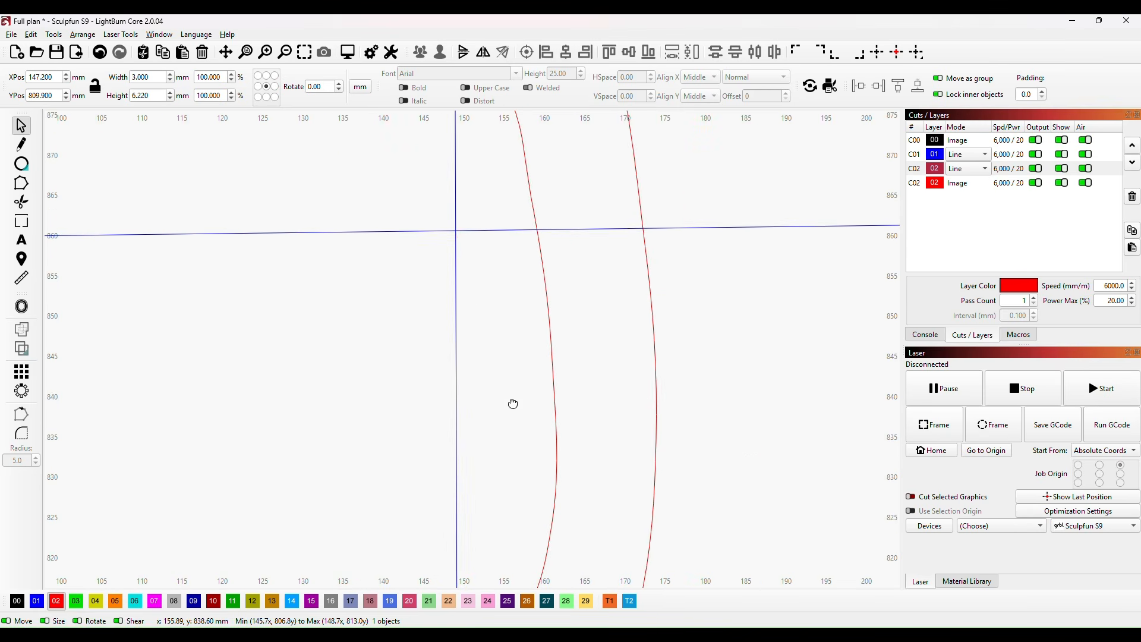
{"action": "left_click_drag", "start_coordinate": [511, 402], "coordinate": [529, 222]}
{"action": "left_click_drag", "start_coordinate": [523, 518], "coordinate": [520, 411]}
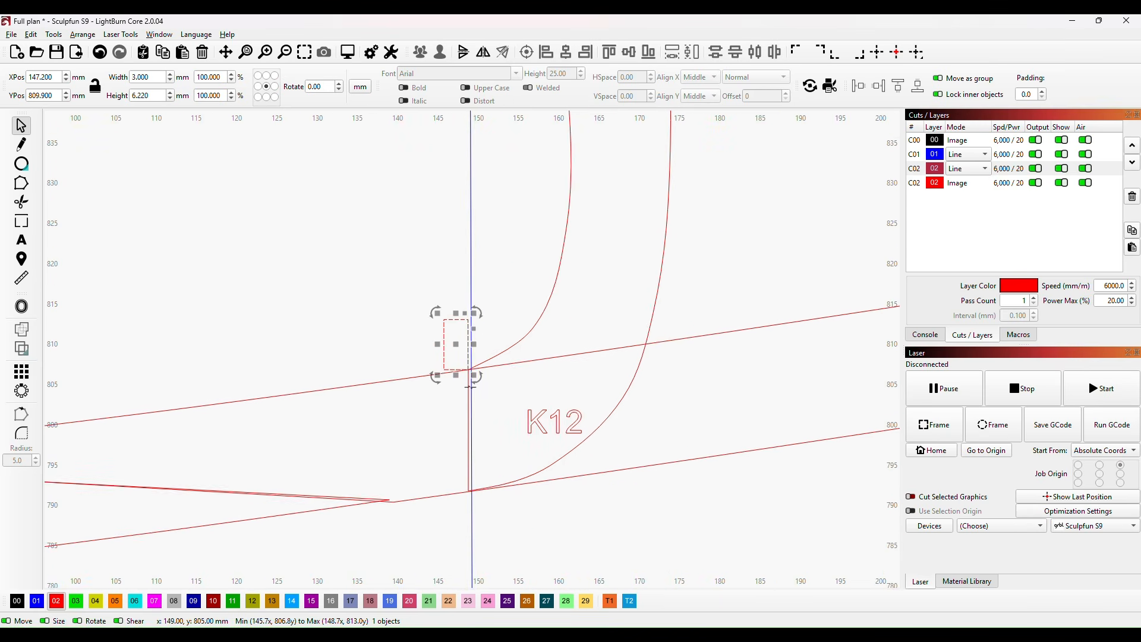
{"action": "left_click", "coordinate": [541, 316]}
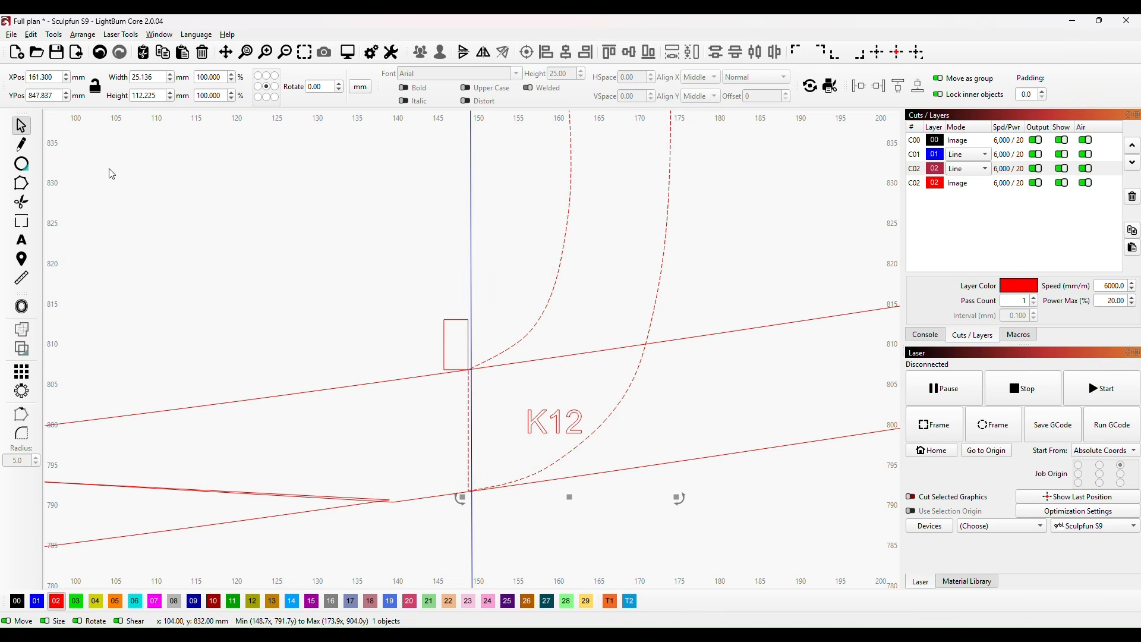
{"action": "left_click", "coordinate": [22, 185]}
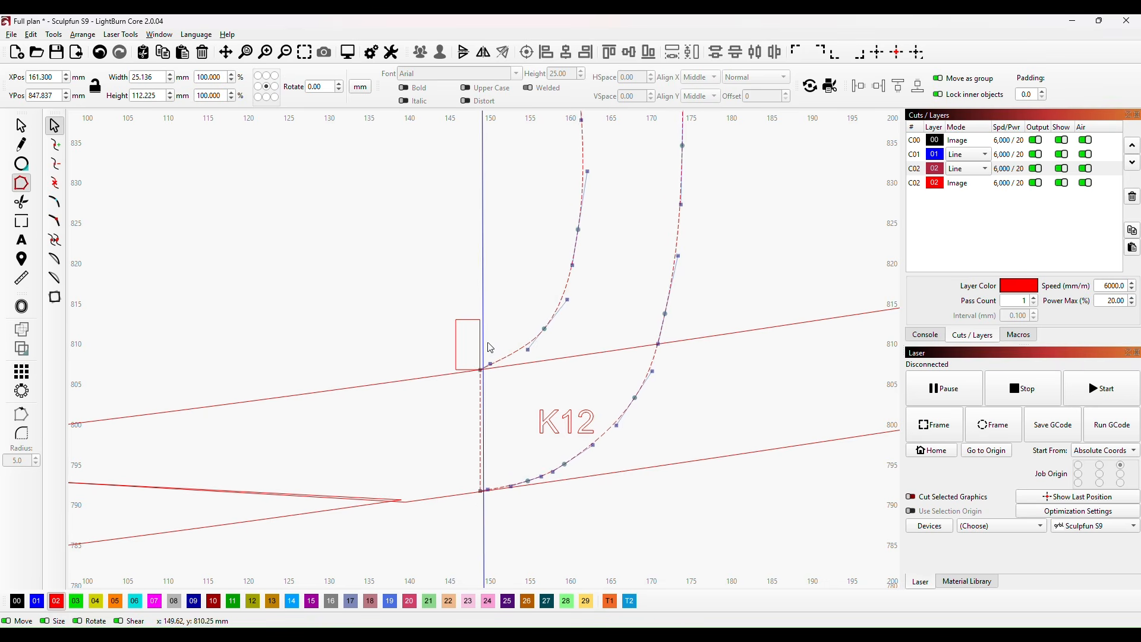
{"action": "left_click", "coordinate": [480, 370]}
{"action": "key", "text": "ctrl+z"}
{"action": "left_click", "coordinate": [544, 328]}
{"action": "key", "text": "Delete"}
{"action": "scroll", "coordinate": [612, 291], "scroll_direction": "down", "scroll_amount": 5}
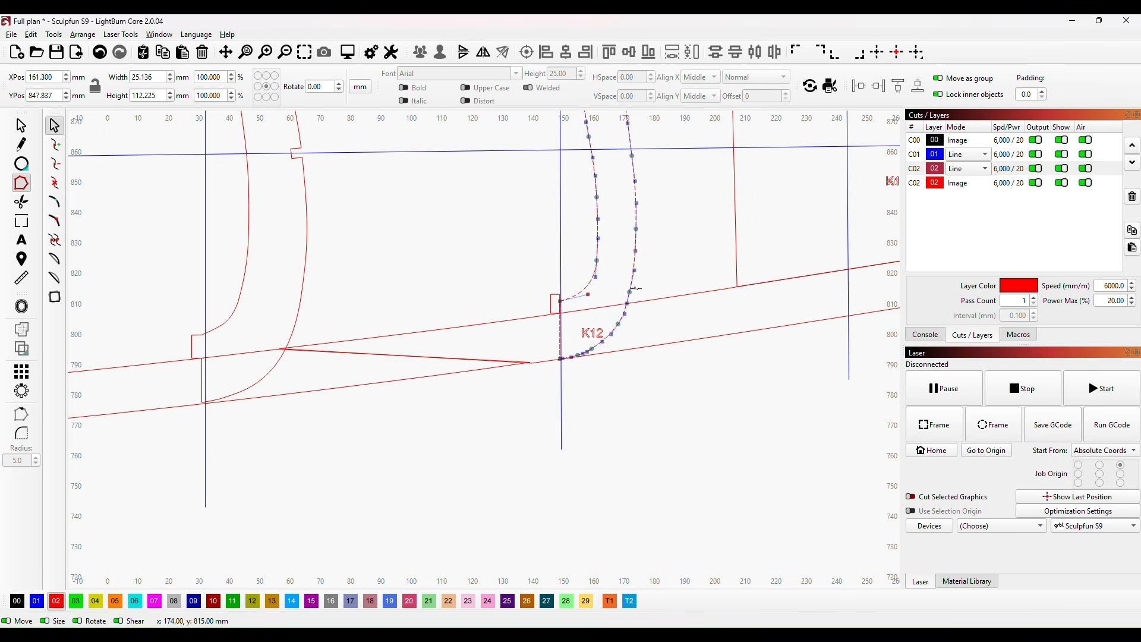
{"action": "scroll", "coordinate": [628, 295], "scroll_direction": "down", "scroll_amount": 3}
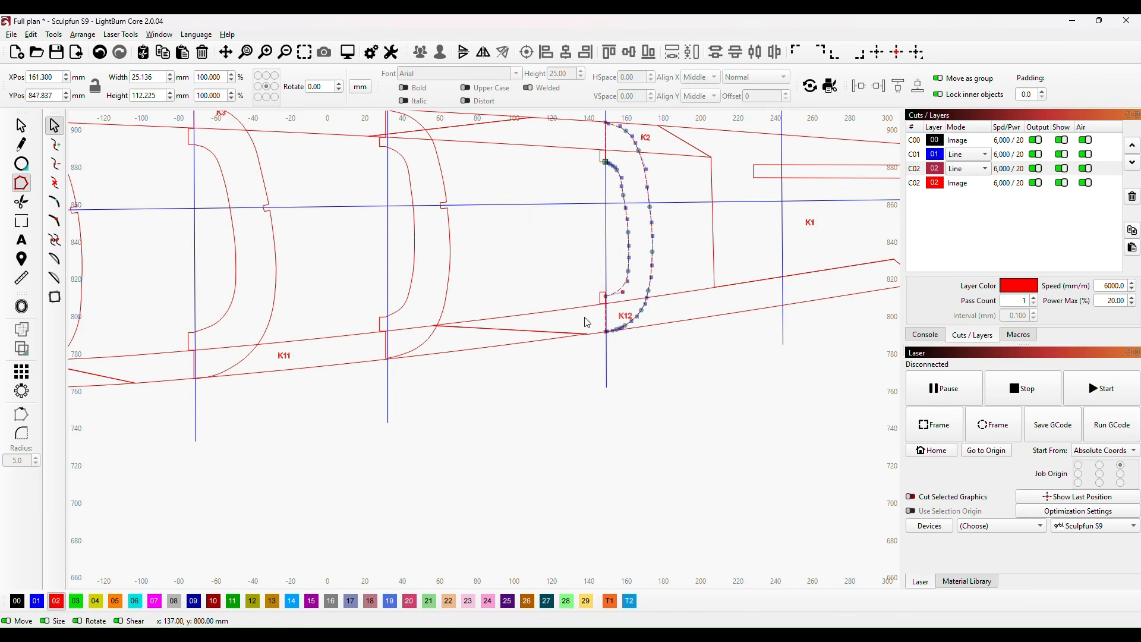
Step: Resize the lower tab rectangle to about 3.9 x 3.9 mm, level with former H's raised corner and overlapping its keel edge
{"action": "scroll", "coordinate": [586, 327], "scroll_direction": "up", "scroll_amount": 6}
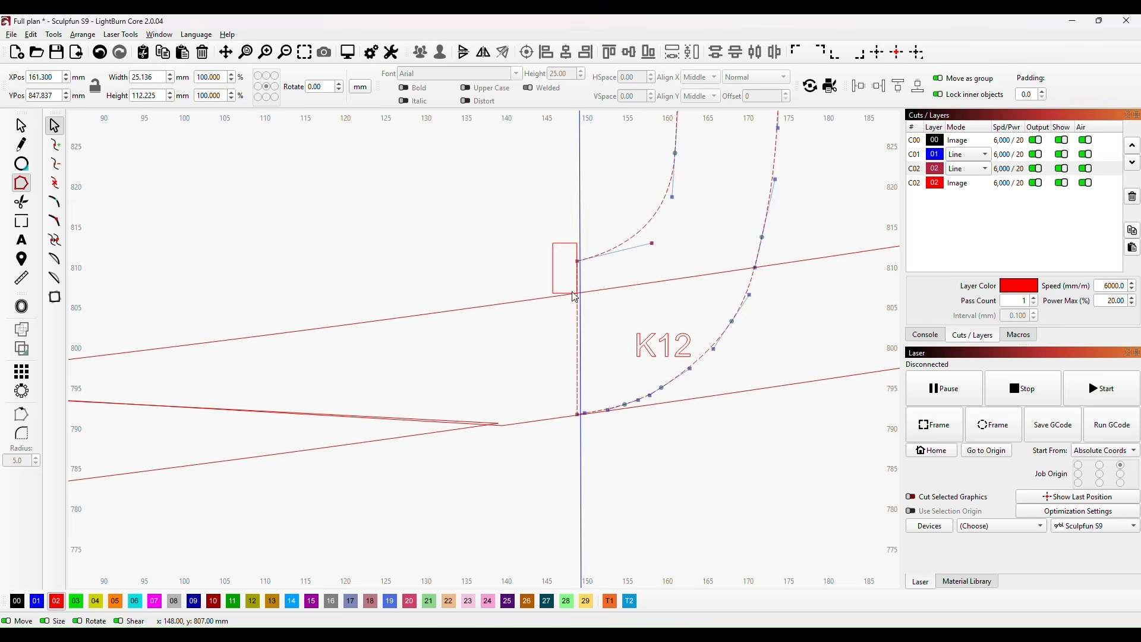
{"action": "left_click", "coordinate": [565, 243]}
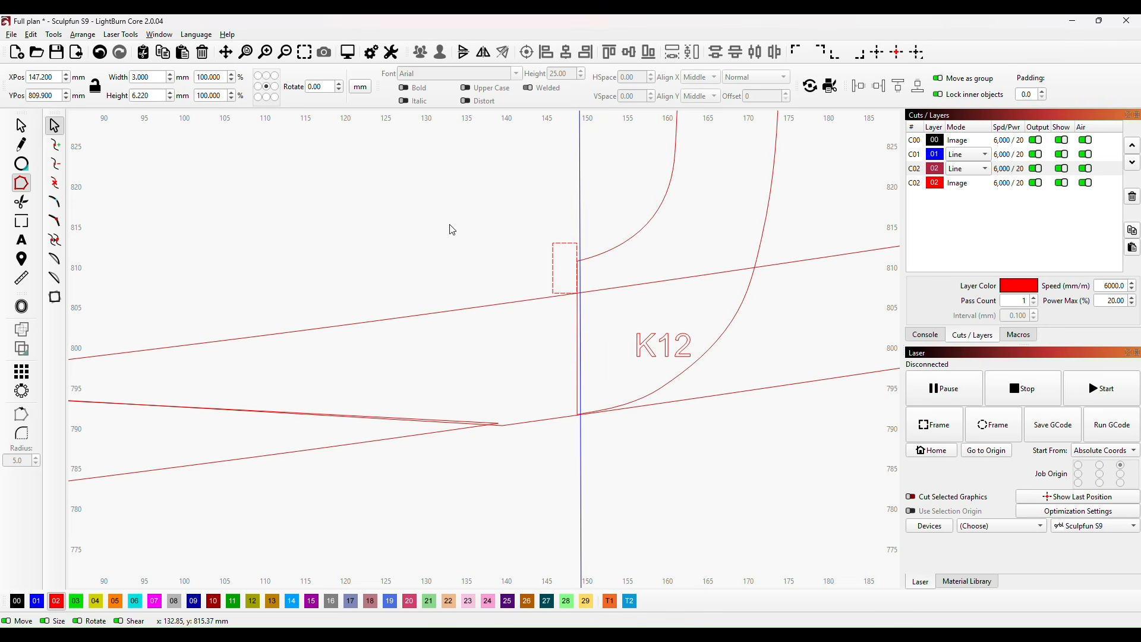
{"action": "left_click", "coordinate": [21, 126]}
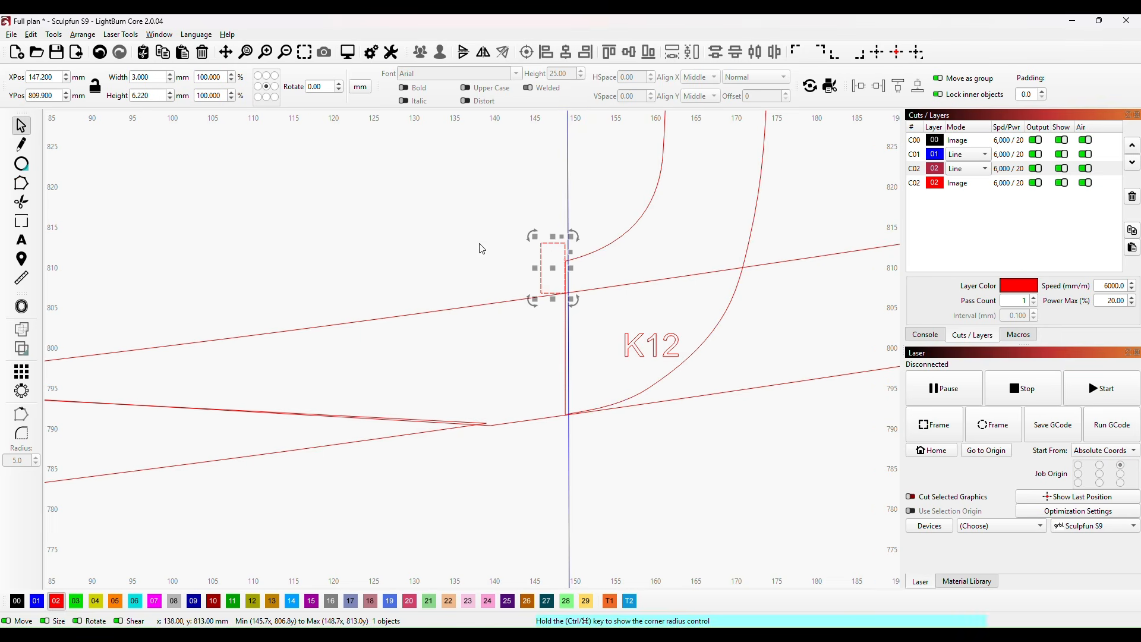
{"action": "left_click_drag", "start_coordinate": [552, 236], "coordinate": [578, 279]}
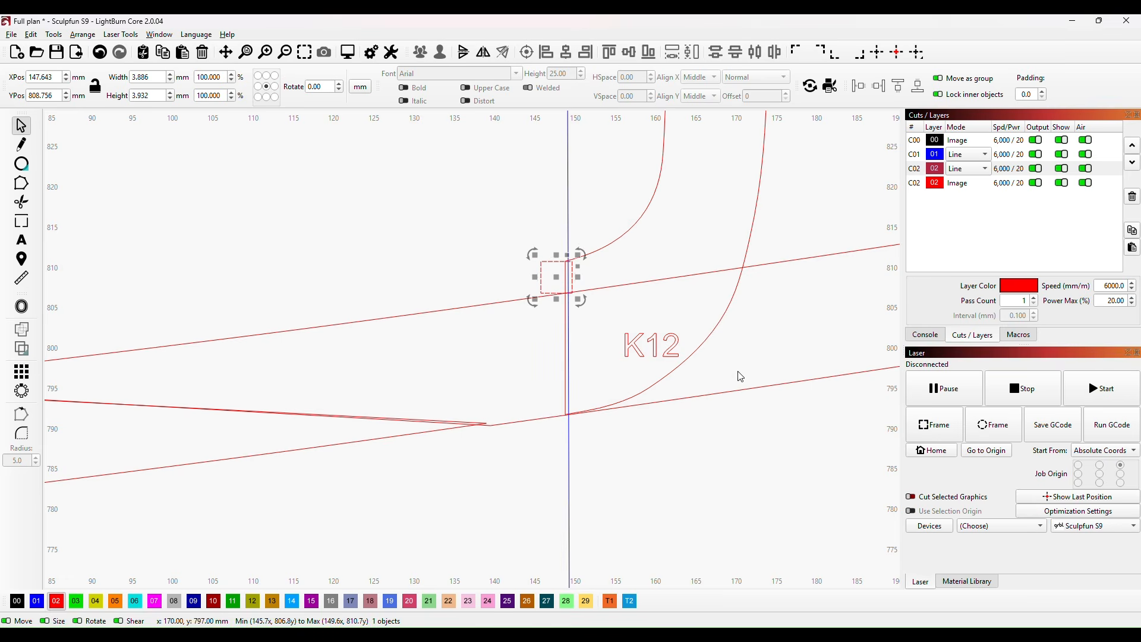
{"action": "scroll", "coordinate": [748, 309], "scroll_direction": "down", "scroll_amount": 2}
{"action": "left_click_drag", "start_coordinate": [786, 191], "coordinate": [682, 492]}
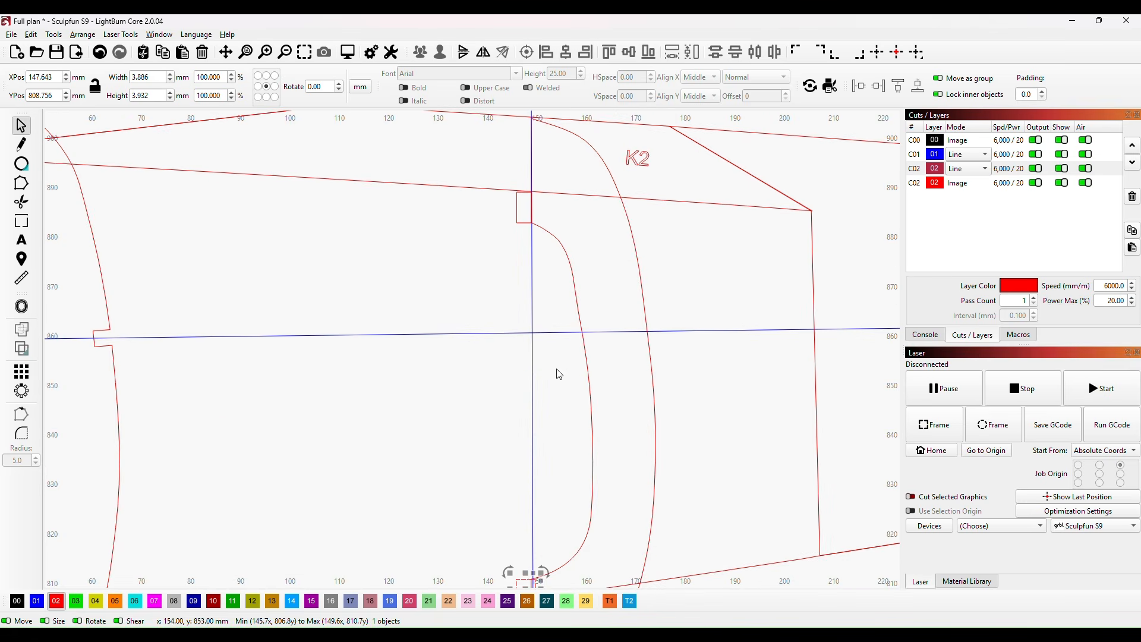
Step: Select former H with both of its tab rectangles and move them clear above the keel, to about X 120, Y 1003 mm
{"action": "left_click_drag", "start_coordinate": [566, 513], "coordinate": [579, 443]}
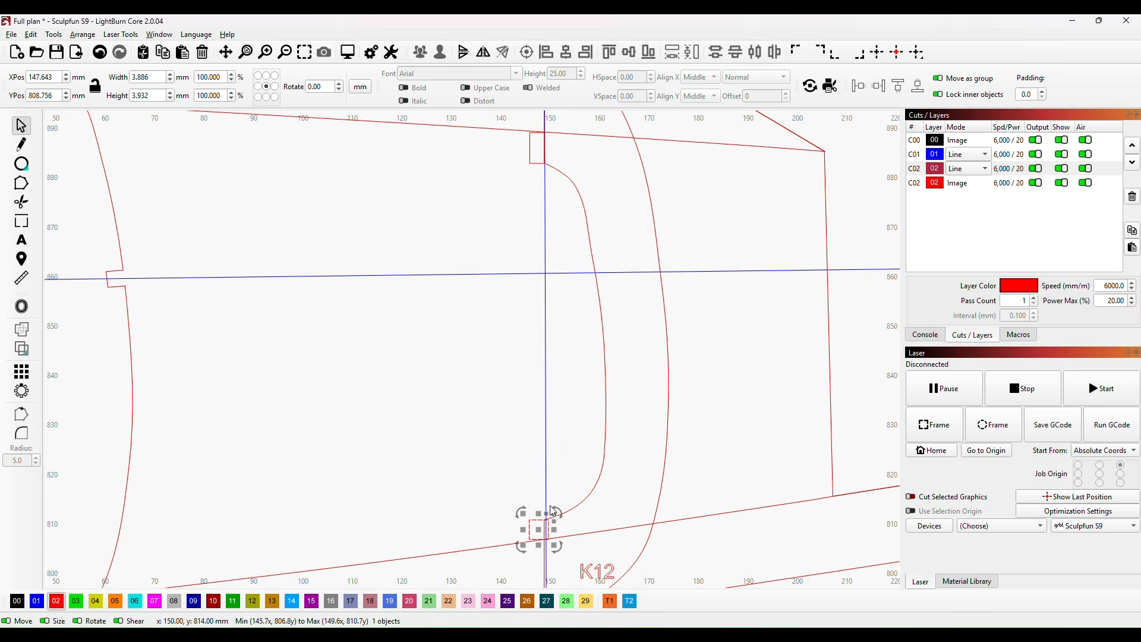
{"action": "left_click", "coordinate": [606, 391], "text": "shift"}
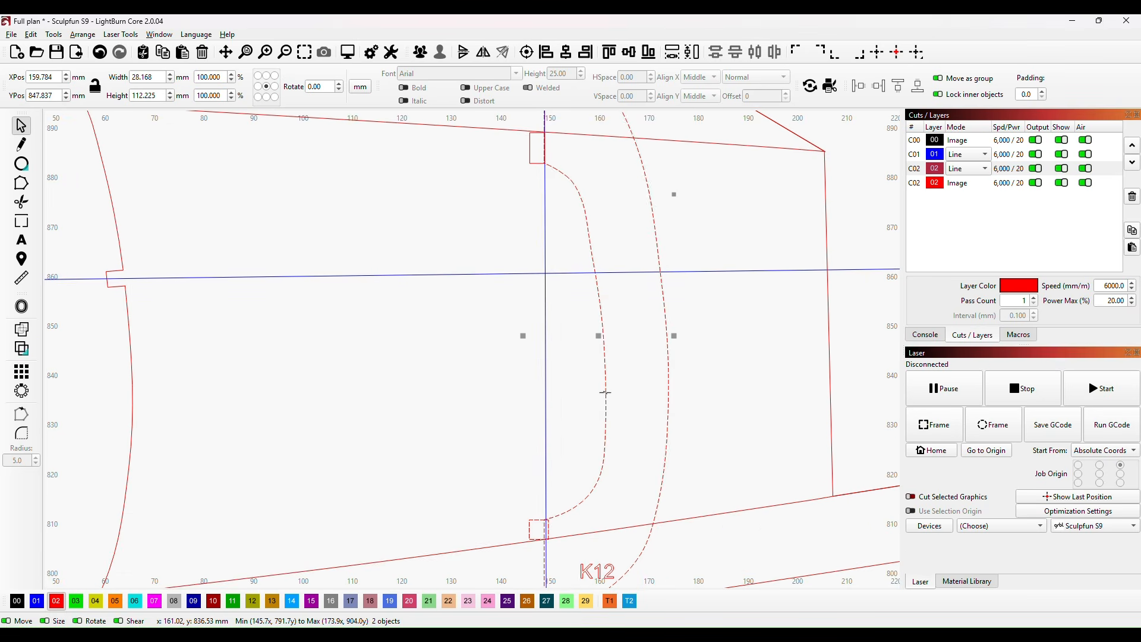
{"action": "left_click", "coordinate": [529, 149], "text": "shift"}
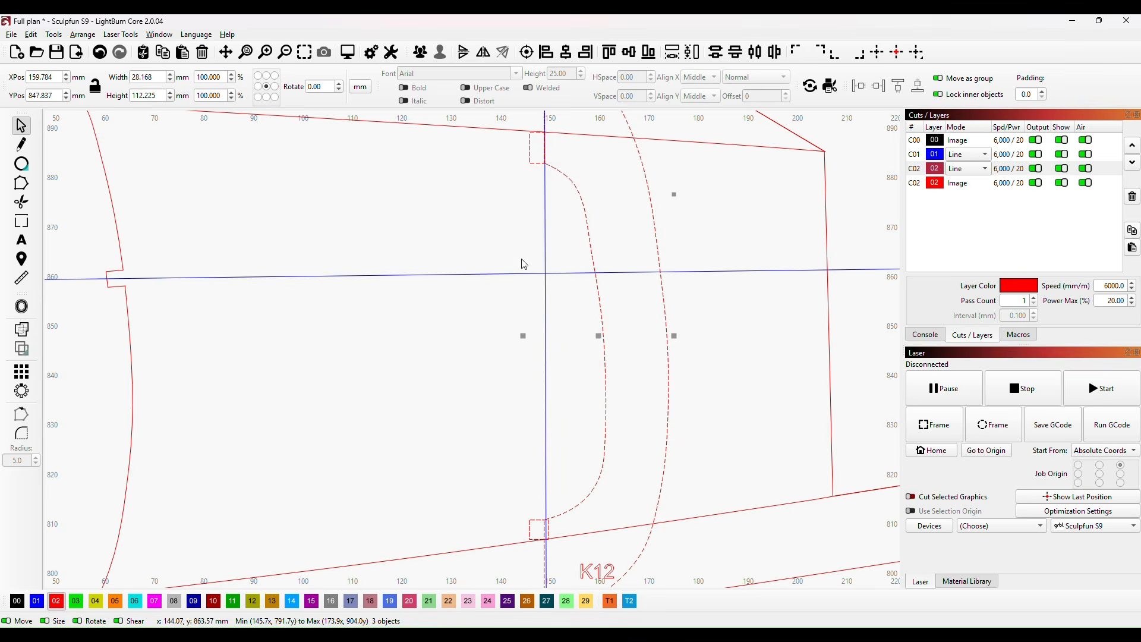
{"action": "scroll", "coordinate": [608, 306], "scroll_direction": "down", "scroll_amount": 8}
{"action": "left_click_drag", "start_coordinate": [697, 290], "coordinate": [478, 333]}
{"action": "scroll", "coordinate": [476, 246], "scroll_direction": "up", "scroll_amount": 3}
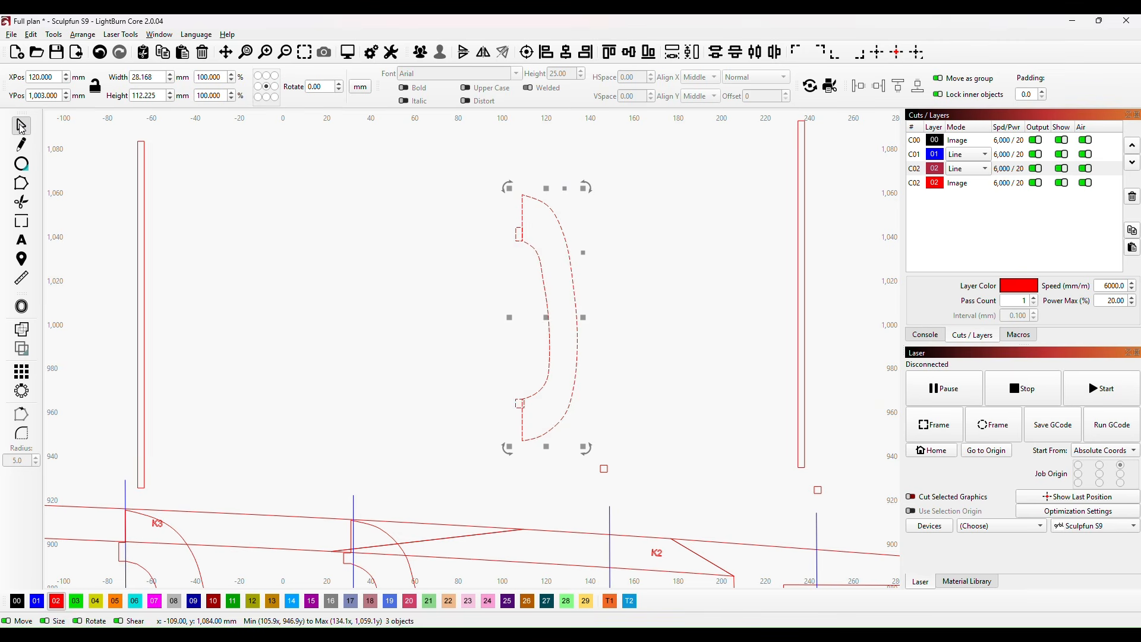
Step: Widen the upper tab rectangle to about 4.8 mm across former H's inner edge and trim the overlapping lines to merge them
{"action": "left_click", "coordinate": [365, 242]}
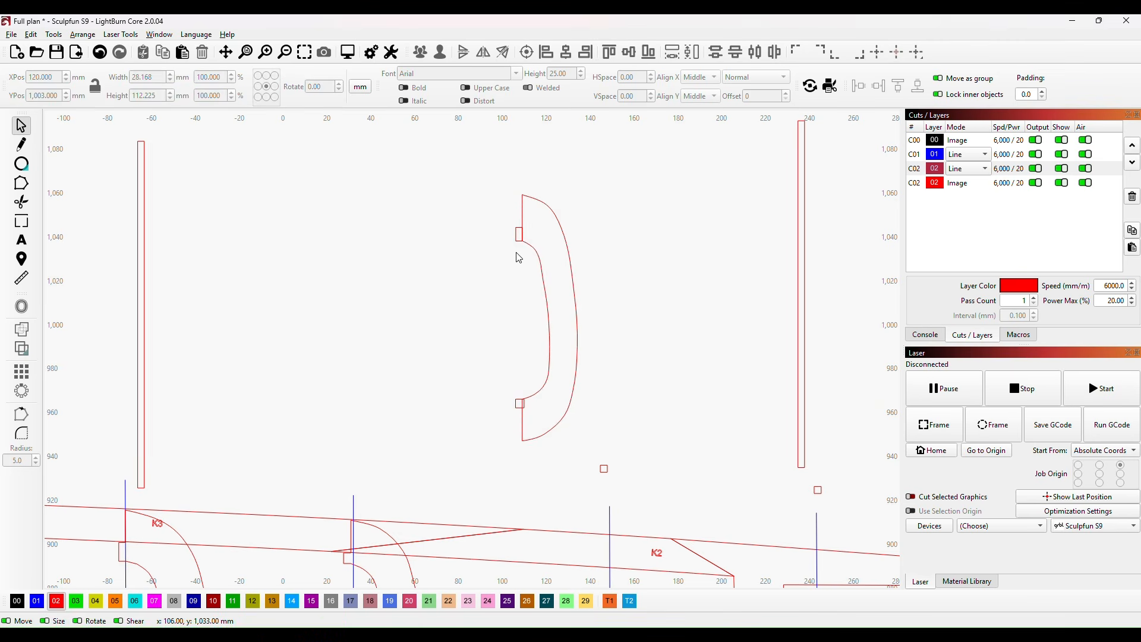
{"action": "left_click", "coordinate": [518, 236]}
{"action": "scroll", "coordinate": [506, 264], "scroll_direction": "up", "scroll_amount": 3}
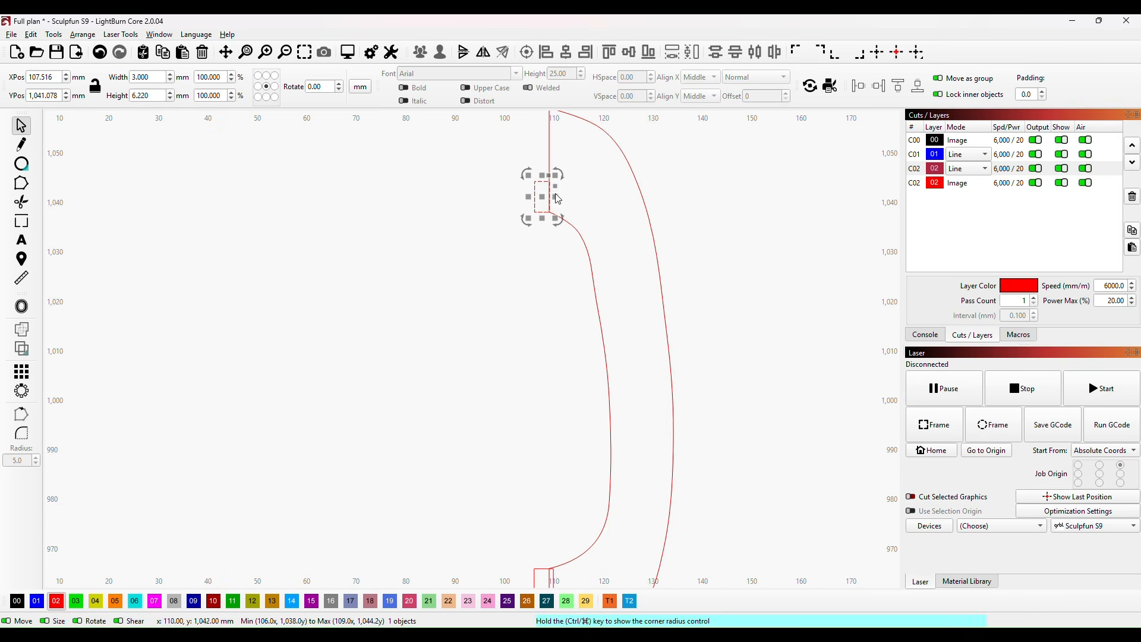
{"action": "left_click_drag", "start_coordinate": [555, 196], "coordinate": [564, 195]}
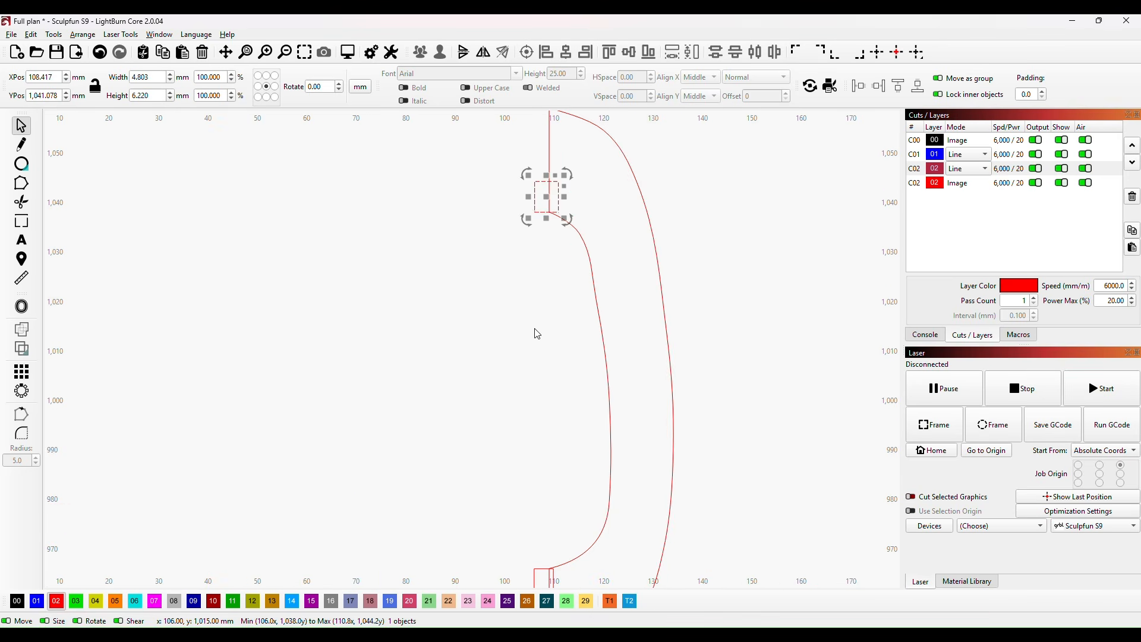
{"action": "left_click", "coordinate": [21, 202]}
{"action": "left_click", "coordinate": [558, 196]}
{"action": "left_click", "coordinate": [550, 197]}
Step: Trim the overlapping lines between the lower tab rectangle and former H so they form one outline
{"action": "left_click_drag", "start_coordinate": [522, 307], "coordinate": [484, 171]}
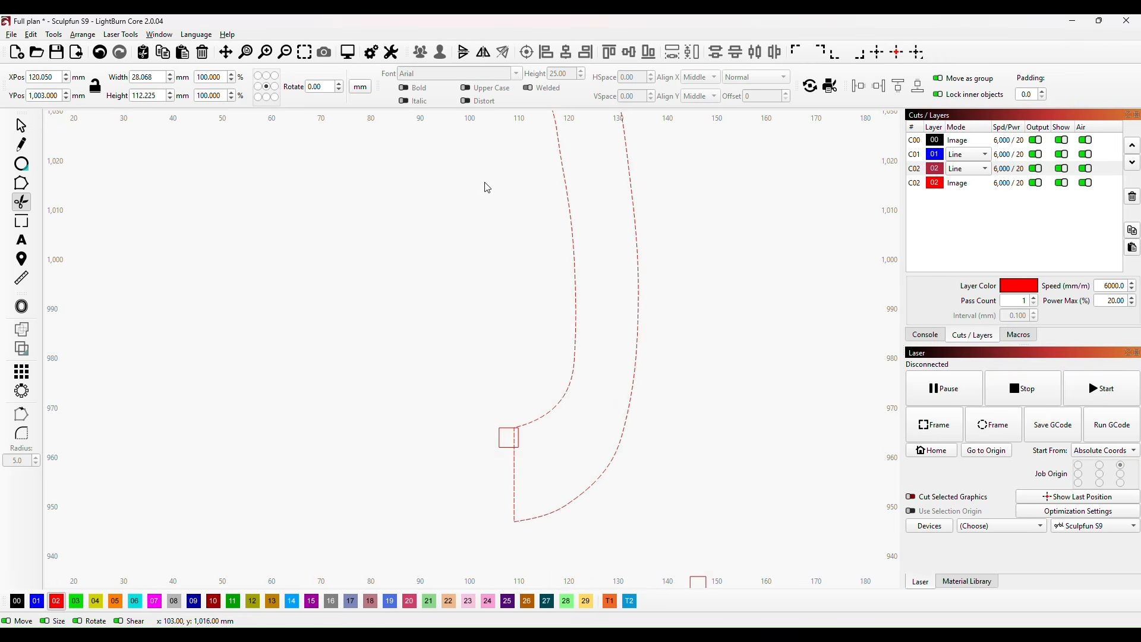
{"action": "left_click", "coordinate": [512, 436]}
{"action": "left_click", "coordinate": [517, 438]}
{"action": "scroll", "coordinate": [562, 466], "scroll_direction": "down", "scroll_amount": 3}
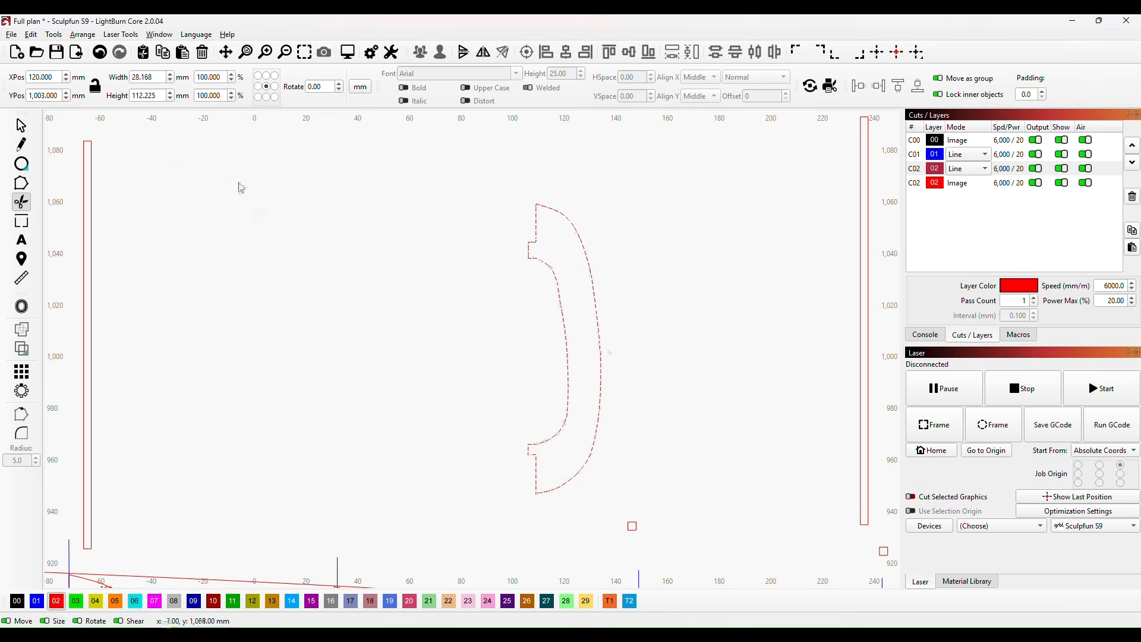
{"action": "left_click", "coordinate": [22, 126]}
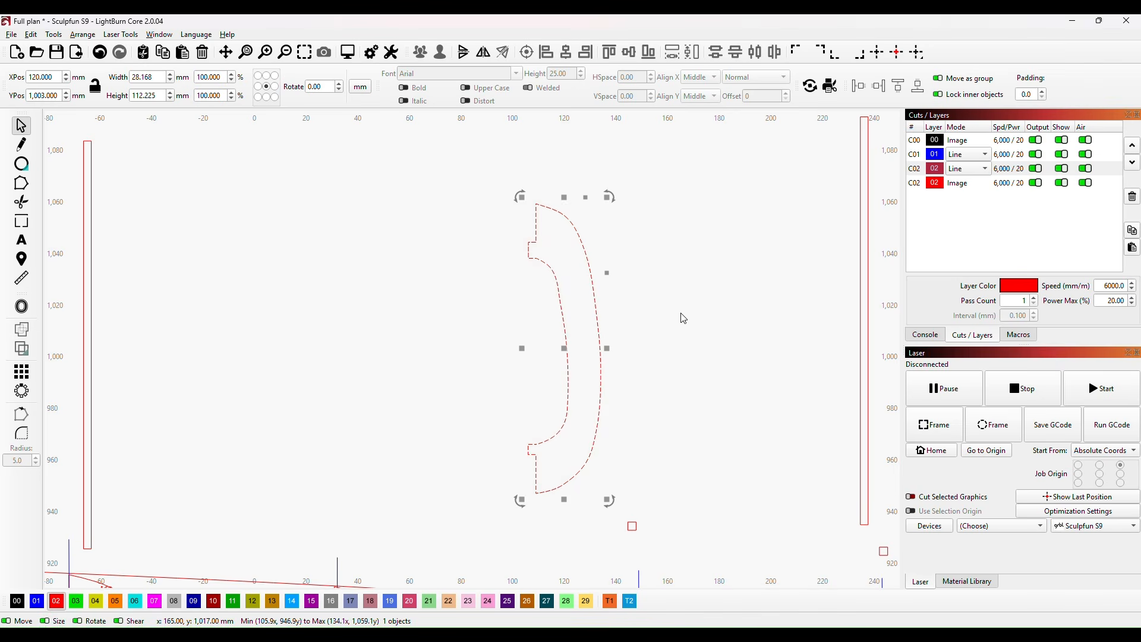
Step: Move the tabbed former H back onto its keel station between K2 and K12, at X 159.9, Y 847.8 mm
{"action": "scroll", "coordinate": [690, 325], "scroll_direction": "down", "scroll_amount": 4}
{"action": "left_click_drag", "start_coordinate": [703, 347], "coordinate": [575, 447]}
{"action": "scroll", "coordinate": [689, 428], "scroll_direction": "up", "scroll_amount": 5}
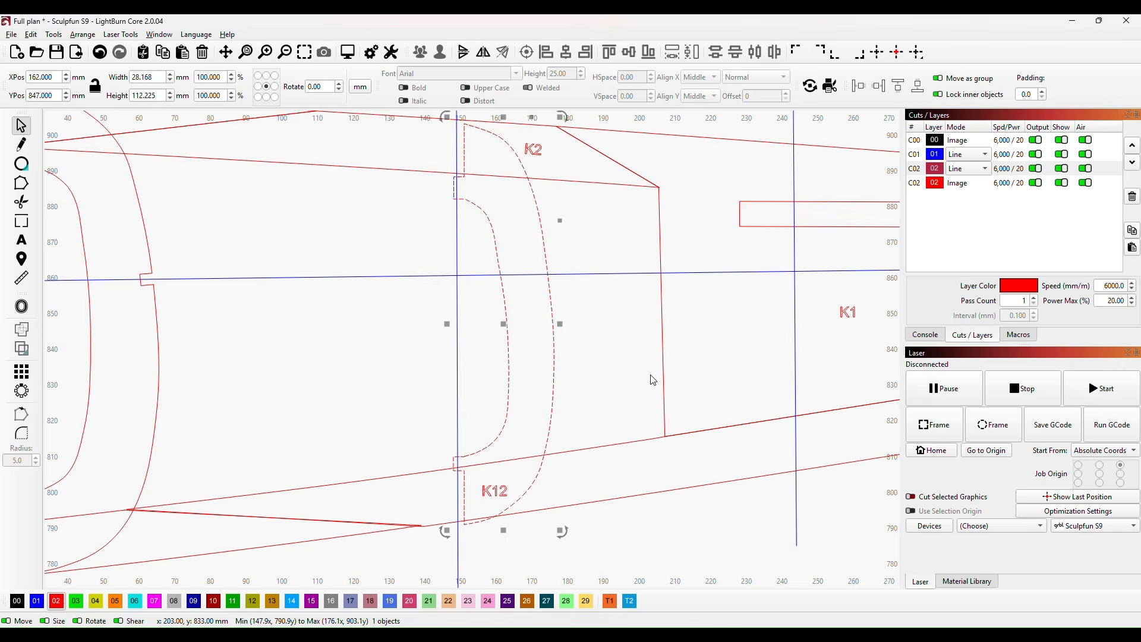
{"action": "key", "text": "Left"}
{"action": "key", "text": "Left"}
{"action": "key", "text": "Left"}
{"action": "key", "text": "Left"}
{"action": "key", "text": "Left"}
{"action": "key", "text": "Left"}
{"action": "key", "text": "Up"}
{"action": "key", "text": "Up"}
{"action": "key", "text": "Up"}
{"action": "key", "text": "Up"}
{"action": "key", "text": "Left"}
{"action": "key", "text": "Left"}
{"action": "key", "text": "Left"}
{"action": "key", "text": "Left"}
{"action": "key", "text": "Left"}
{"action": "key", "text": "Left"}
{"action": "key", "text": "Left"}
{"action": "key", "text": "Left"}
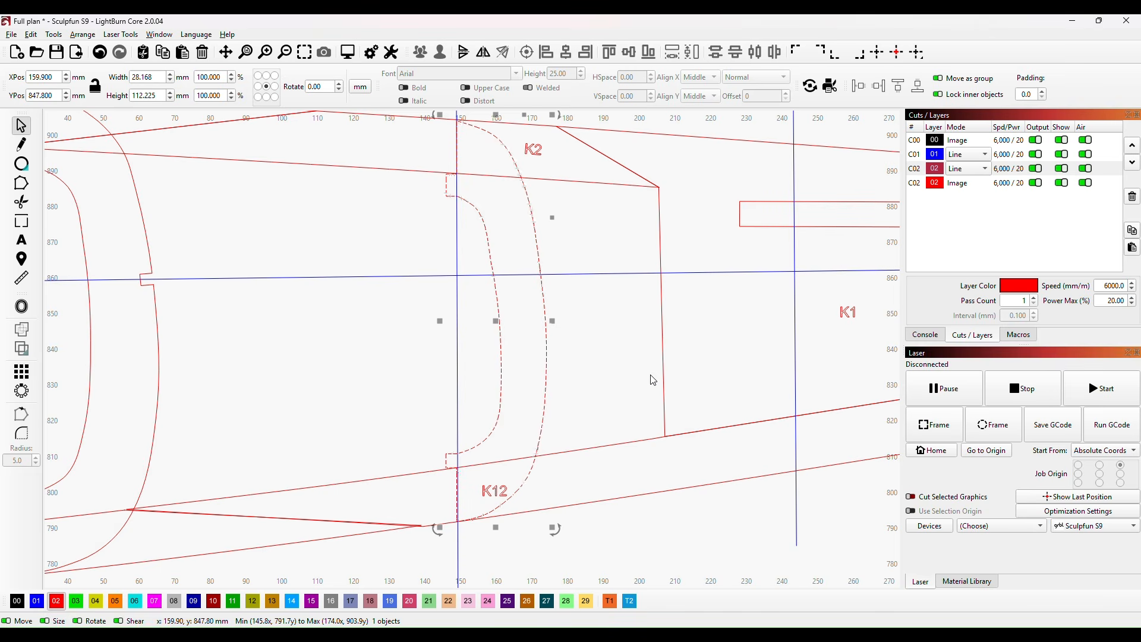
Step: Place the spare 3.2 mm square above K2 on former H's outer edge at the centreline, tilted to the curve, at about X 170.8, Y 860.9 mm
{"action": "scroll", "coordinate": [593, 232], "scroll_direction": "down", "scroll_amount": 2}
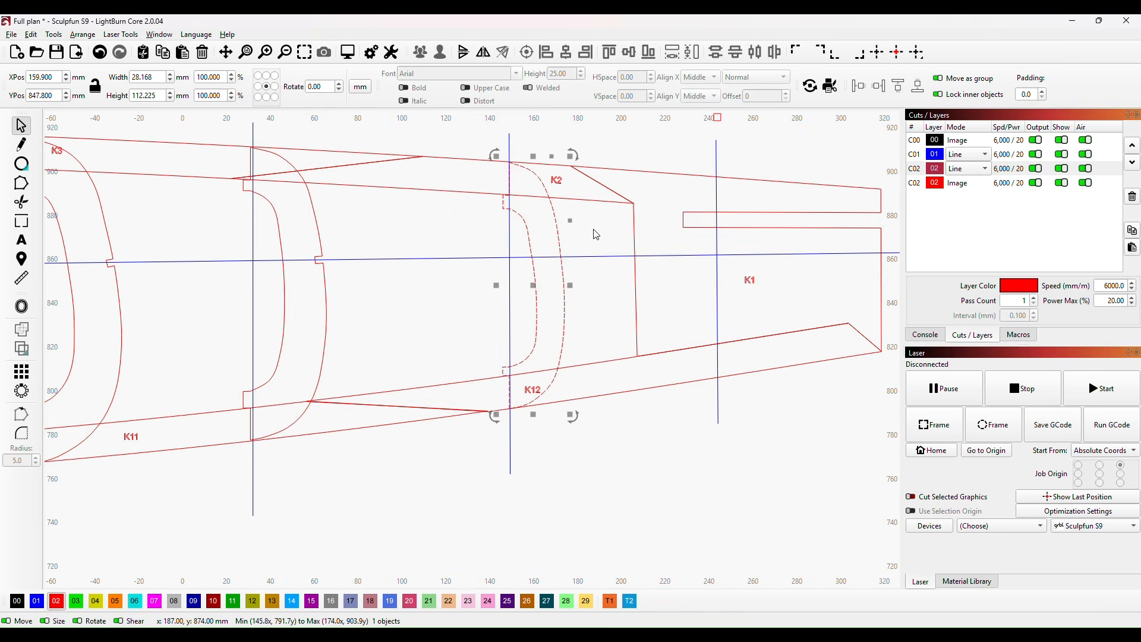
{"action": "left_click_drag", "start_coordinate": [593, 232], "coordinate": [609, 387]}
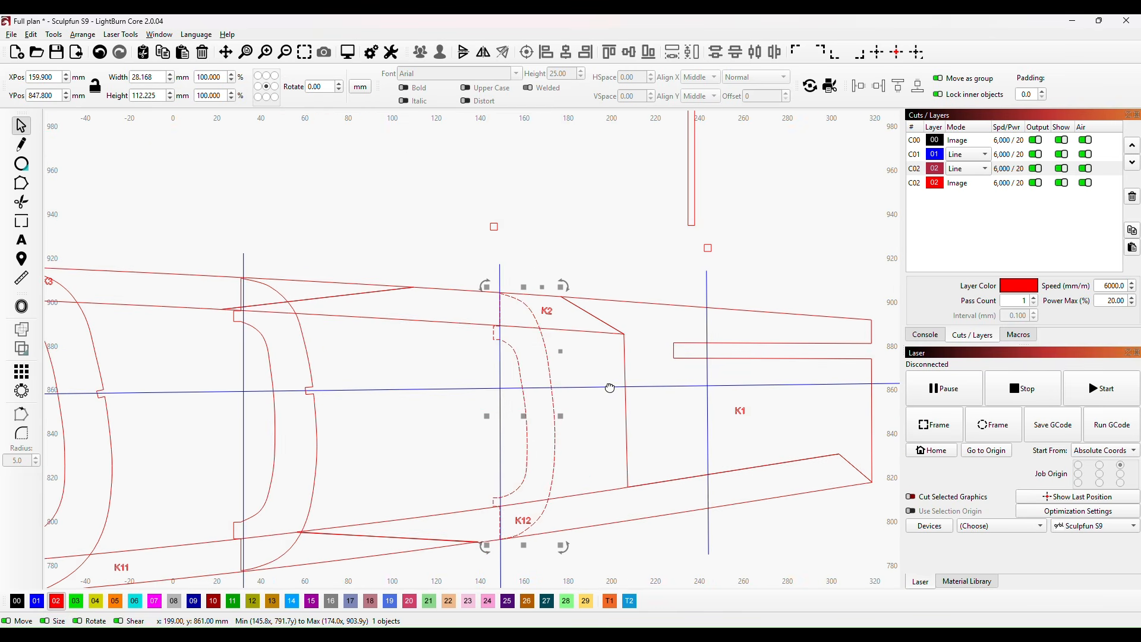
{"action": "left_click", "coordinate": [492, 231]}
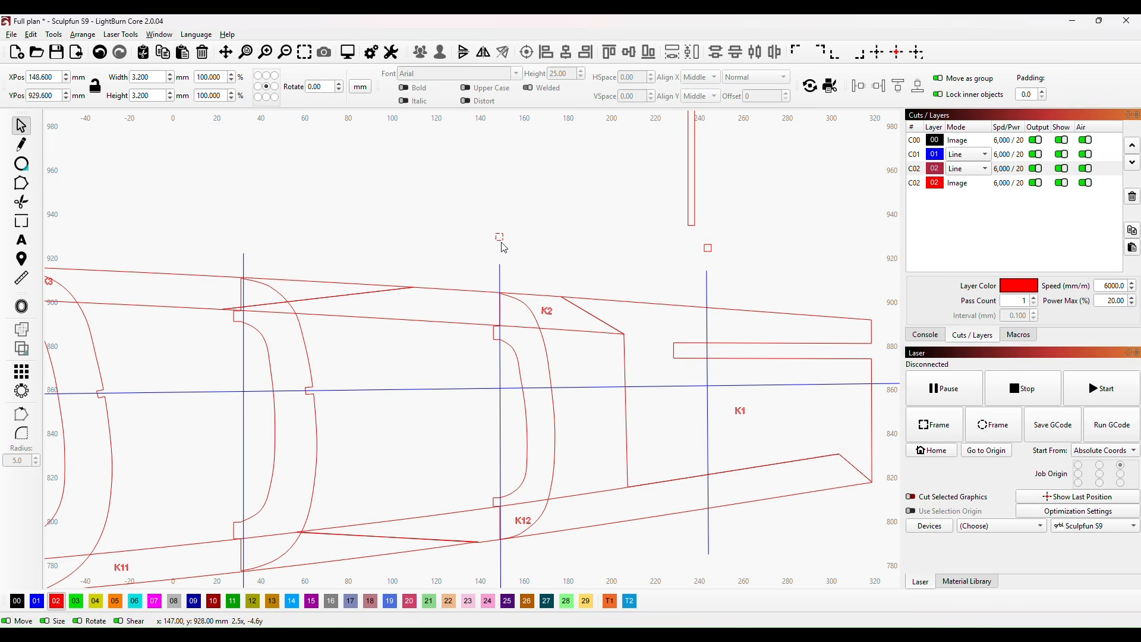
{"action": "left_click", "coordinate": [547, 392]}
{"action": "scroll", "coordinate": [514, 450], "scroll_direction": "up", "scroll_amount": 8}
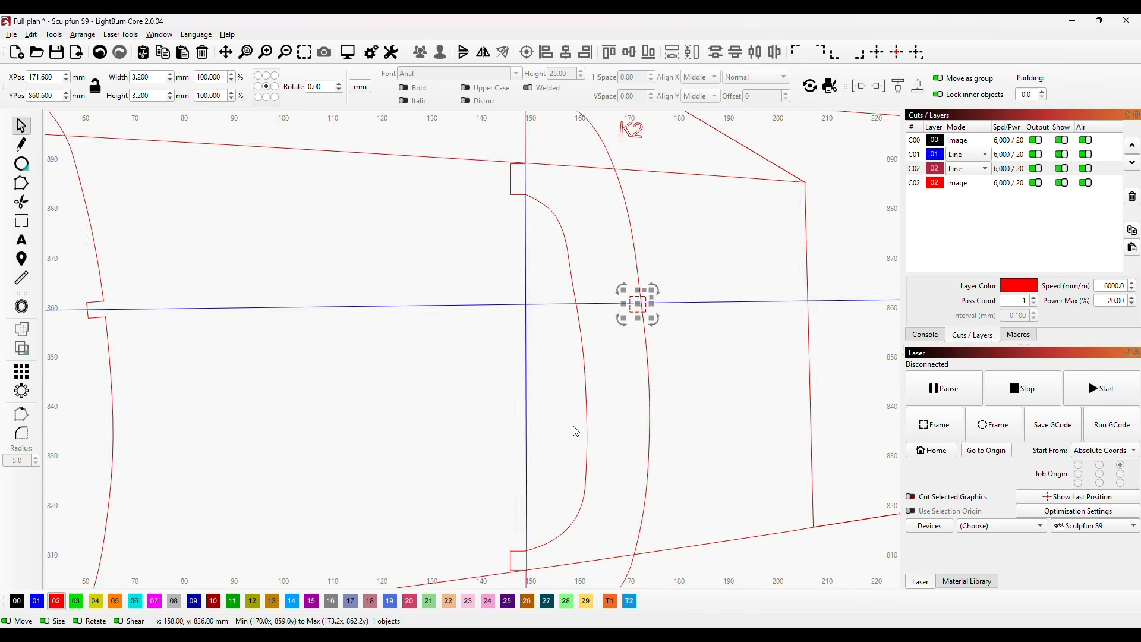
{"action": "left_click_drag", "start_coordinate": [676, 279], "coordinate": [623, 416]}
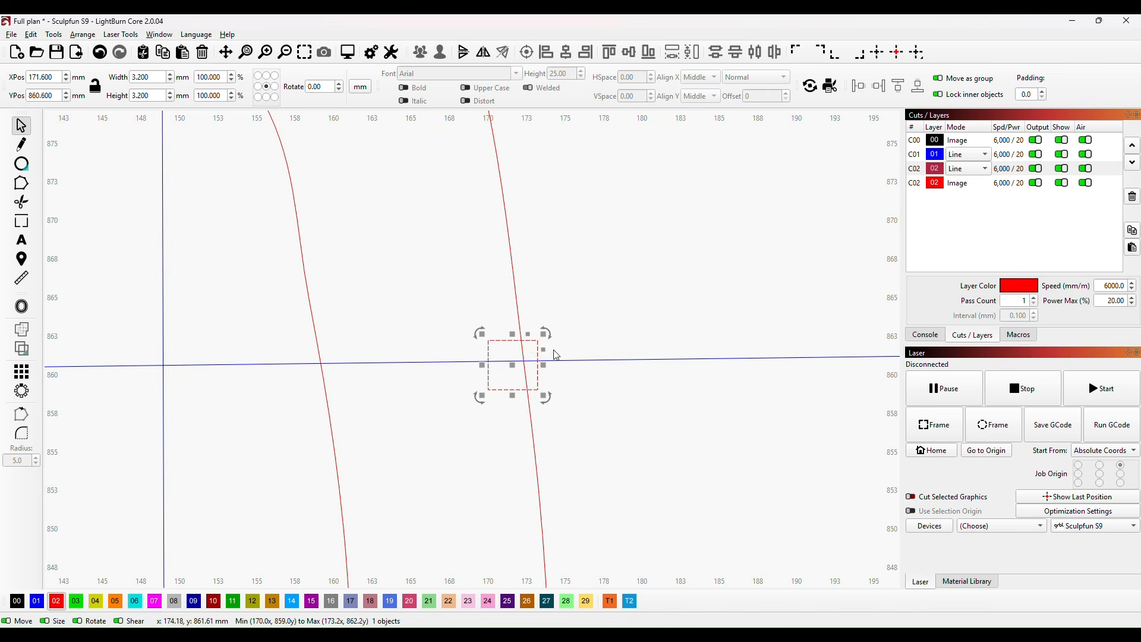
{"action": "mouse_move", "coordinate": [513, 365]}
{"action": "left_mouse_down"}
{"action": "mouse_move", "coordinate": [510, 384]}
{"action": "mouse_move", "coordinate": [508, 362]}
{"action": "left_mouse_up"}
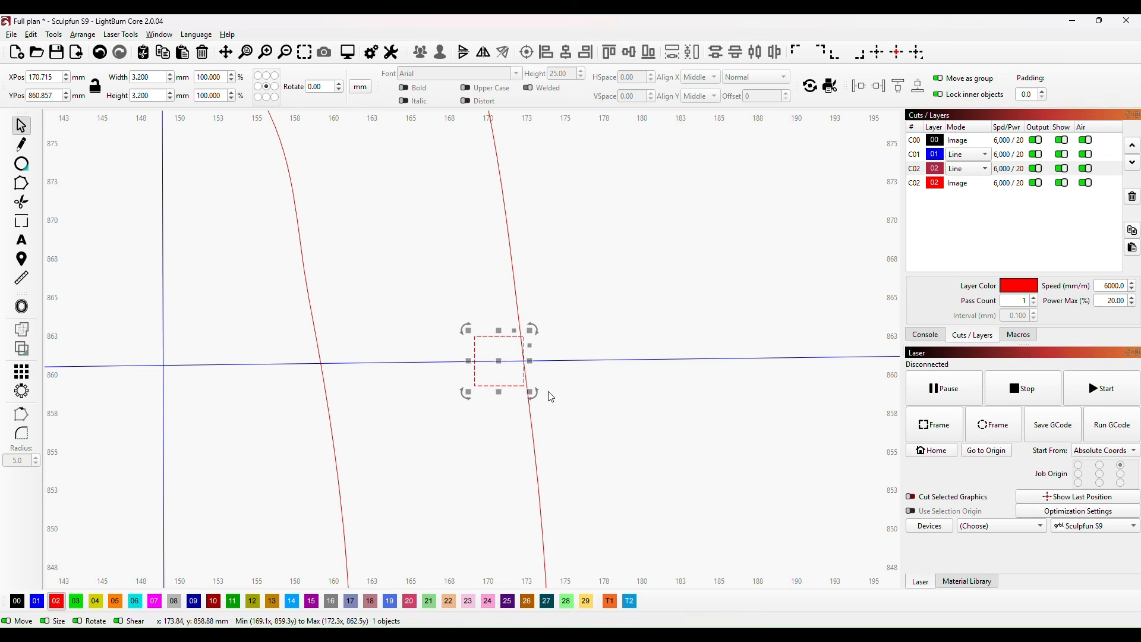
{"action": "left_click_drag", "start_coordinate": [533, 398], "coordinate": [534, 363]}
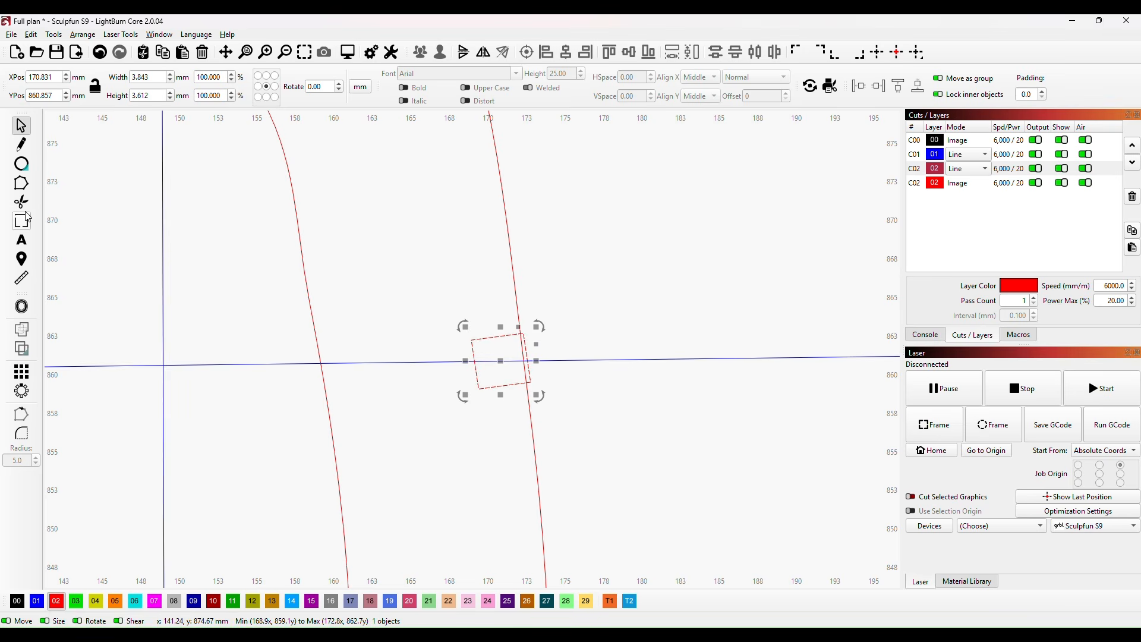
Step: Trim the square and former H's outer edge where they overlap to leave a notch at the centreline
{"action": "left_click", "coordinate": [21, 202]}
{"action": "left_click", "coordinate": [528, 352]}
{"action": "left_click", "coordinate": [523, 350]}
{"action": "left_click", "coordinate": [526, 372]}
{"action": "scroll", "coordinate": [603, 403], "scroll_direction": "down", "scroll_amount": 8}
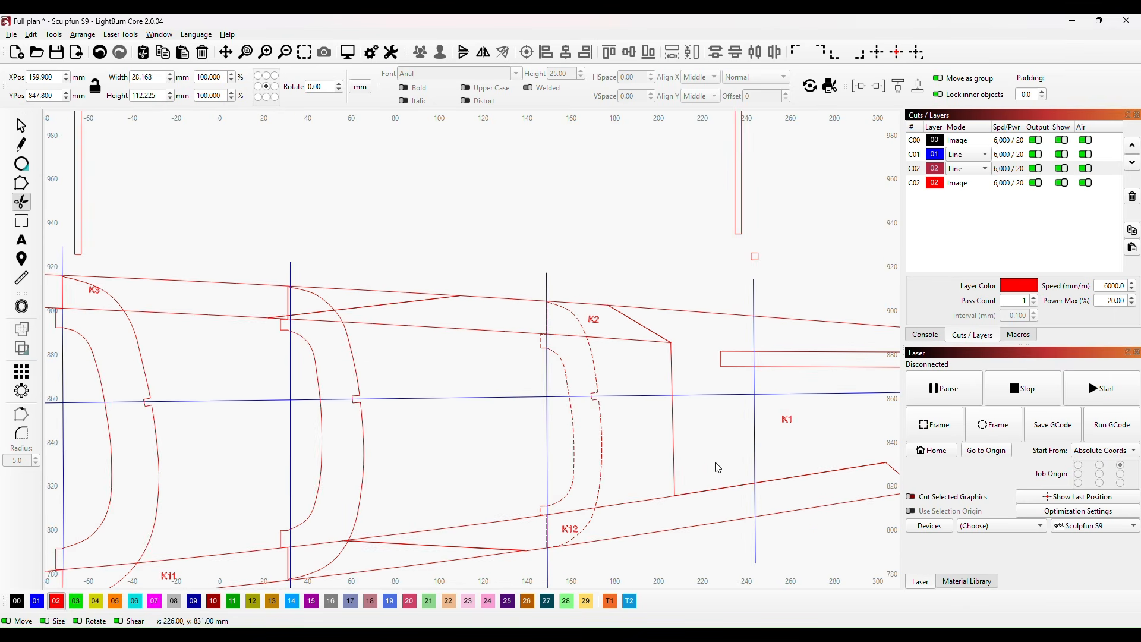
{"action": "left_click_drag", "start_coordinate": [632, 469], "coordinate": [618, 346]}
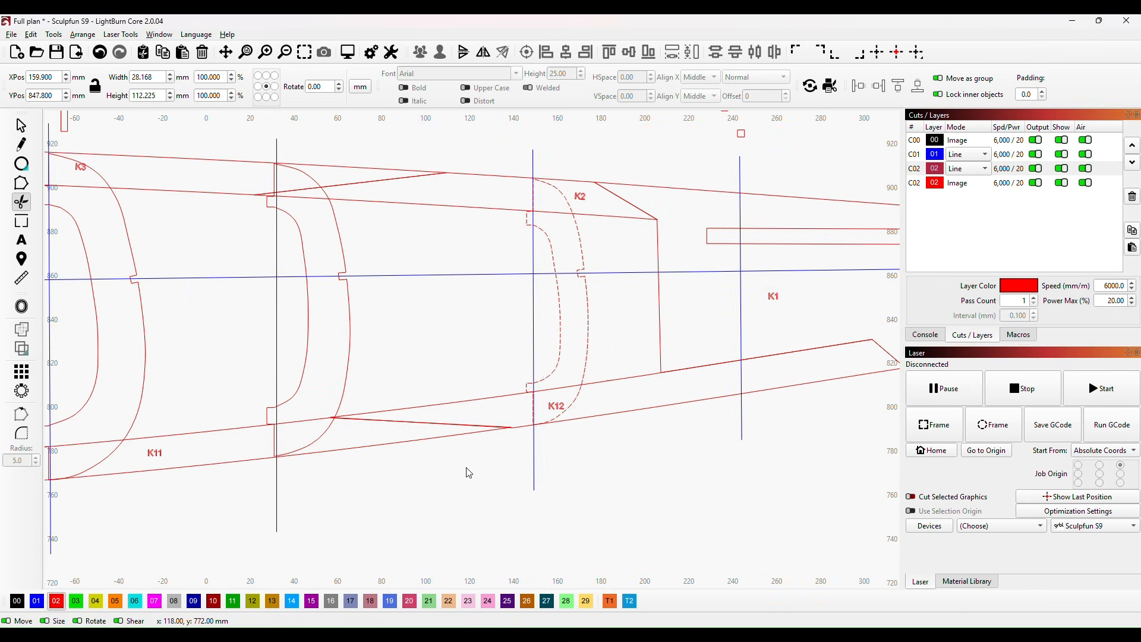
{"action": "left_click", "coordinate": [21, 126]}
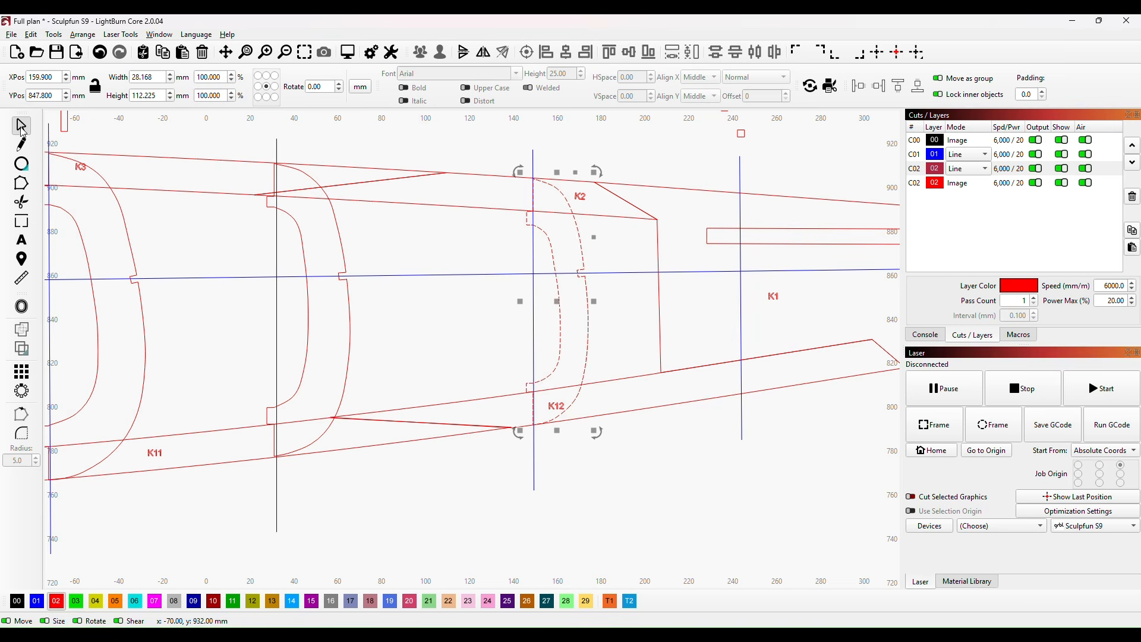
{"action": "left_click", "coordinate": [652, 449]}
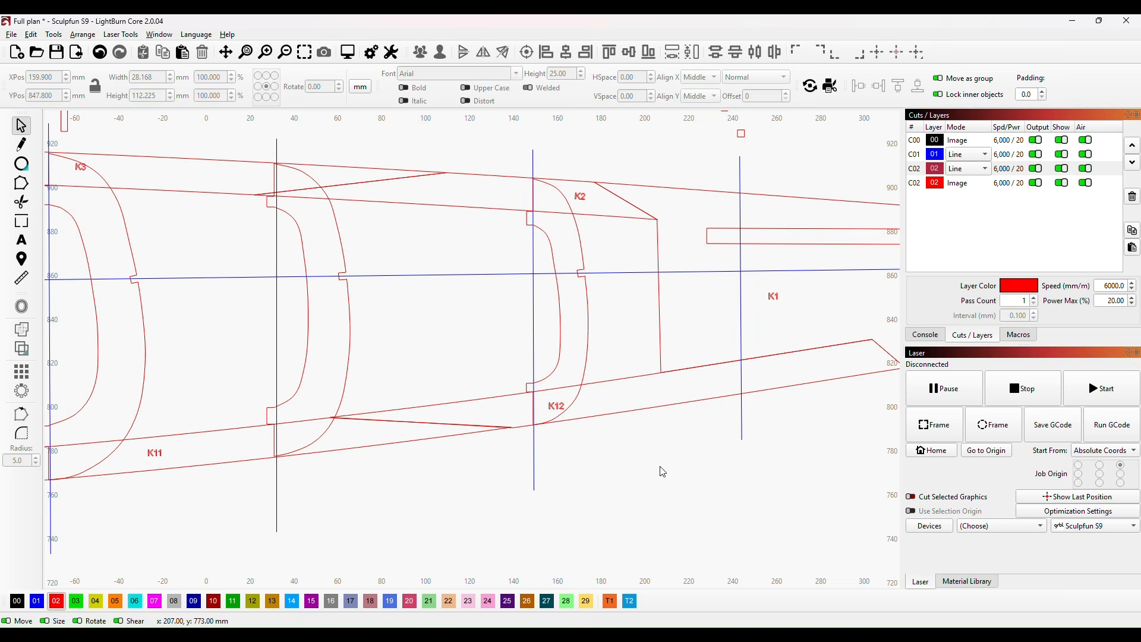
Step: Examine the fuselage former drawings on the plan, including H and I, against the traced keel assembly
{"action": "scroll", "coordinate": [662, 471], "scroll_direction": "down", "scroll_amount": 3}
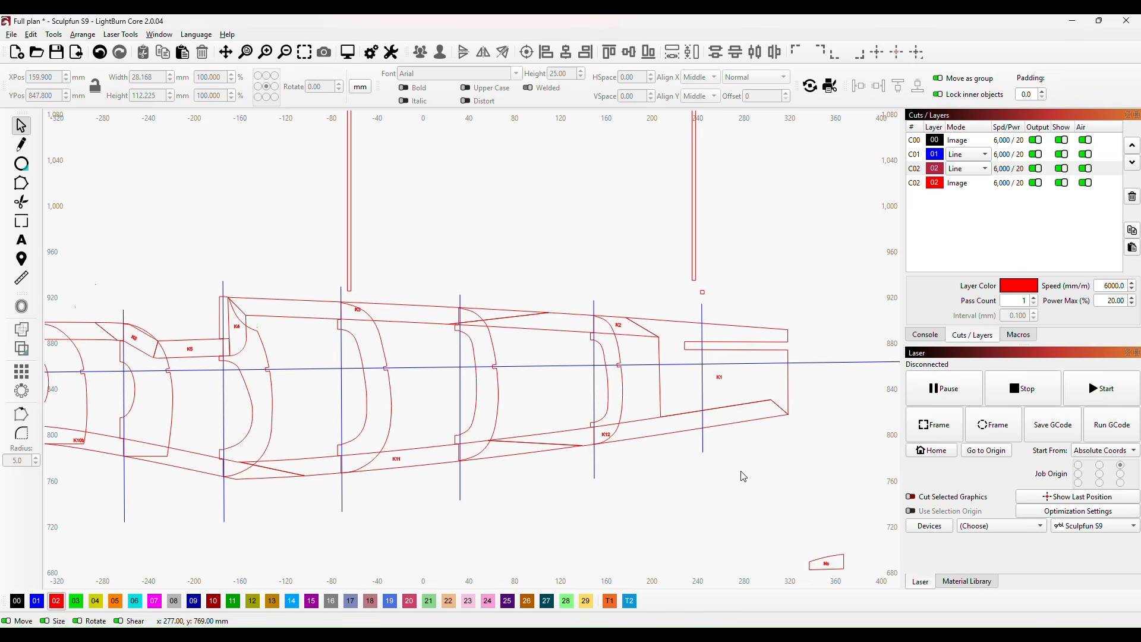
{"action": "scroll", "coordinate": [805, 408], "scroll_direction": "down", "scroll_amount": 5}
{"action": "left_click_drag", "start_coordinate": [817, 413], "coordinate": [290, 429]}
{"action": "scroll", "coordinate": [654, 386], "scroll_direction": "up", "scroll_amount": 2}
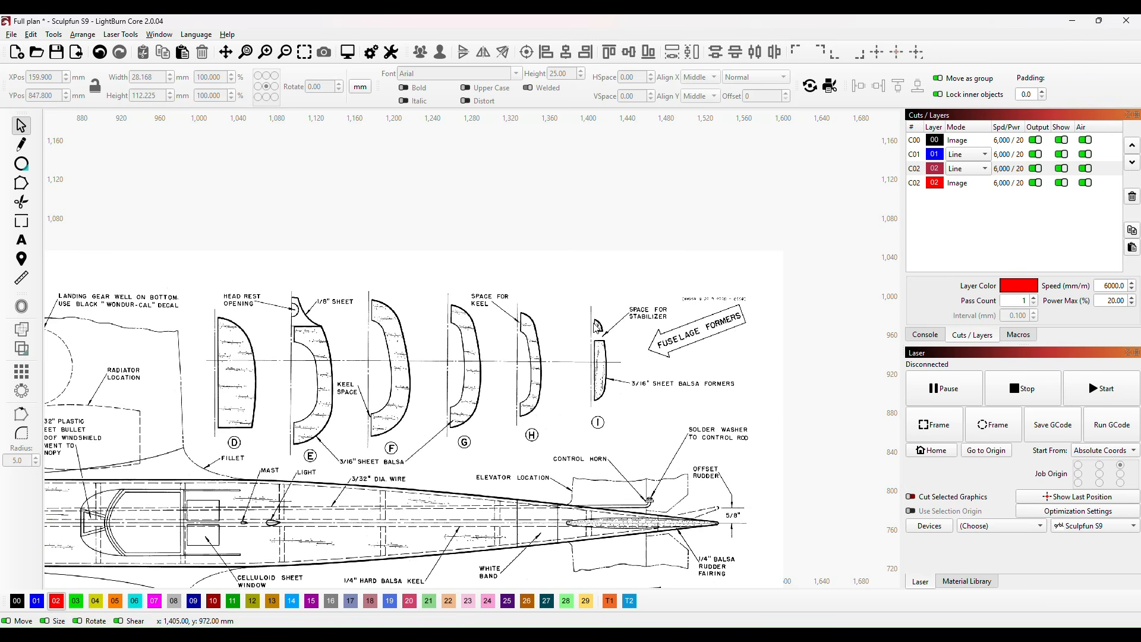
{"action": "scroll", "coordinate": [553, 399], "scroll_direction": "down", "scroll_amount": 4}
{"action": "scroll", "coordinate": [558, 397], "scroll_direction": "down", "scroll_amount": 1}
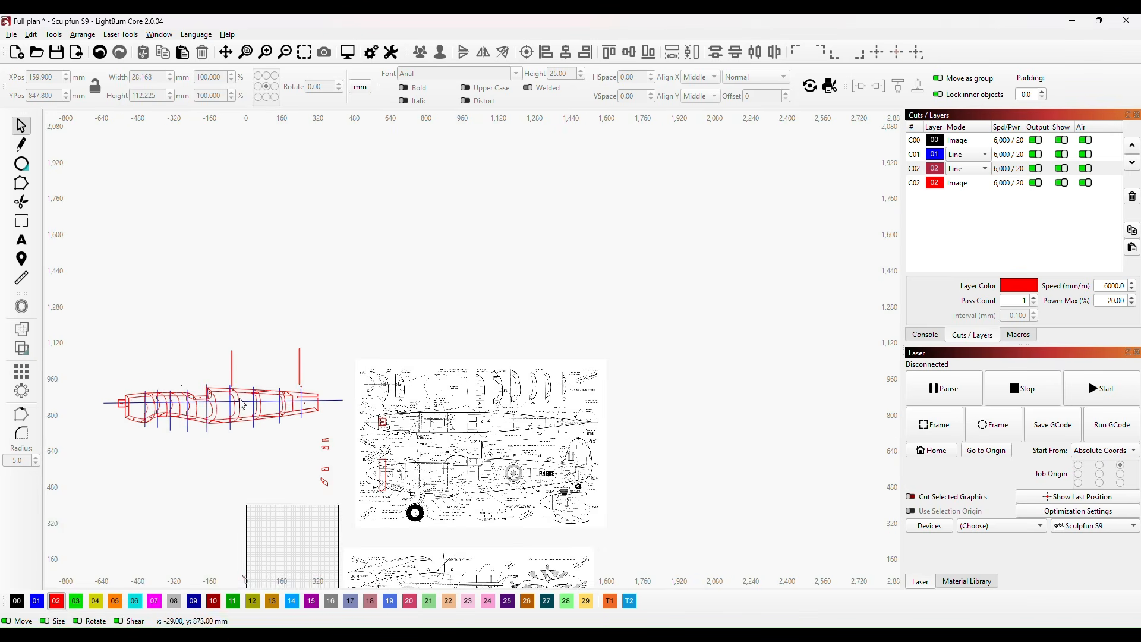
{"action": "left_click_drag", "start_coordinate": [263, 462], "coordinate": [512, 410]}
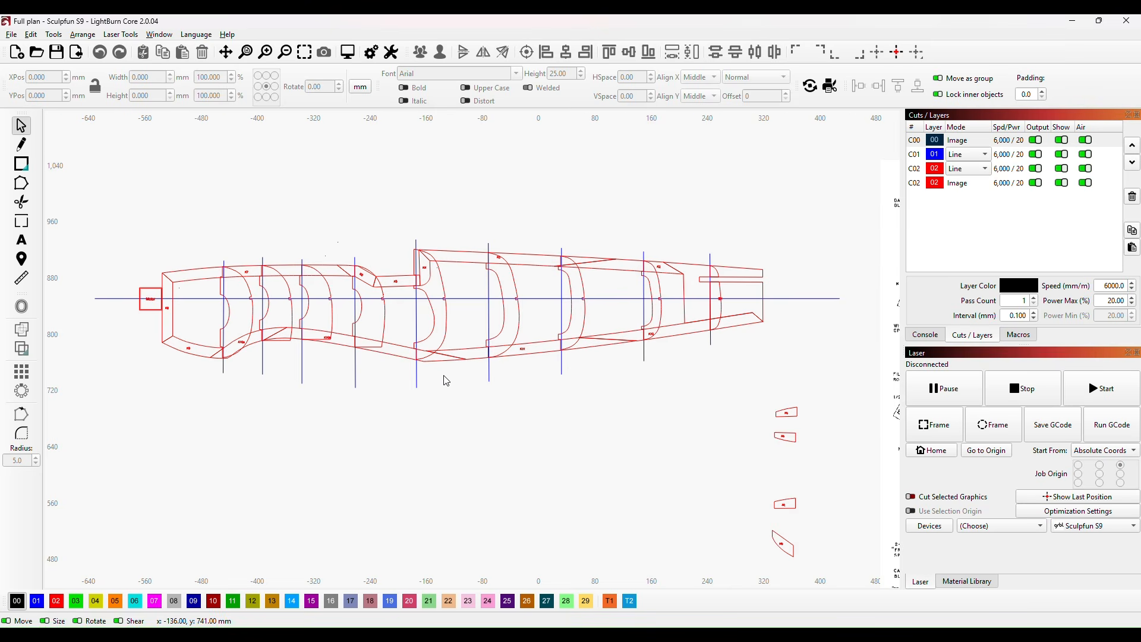
Step: Inspect the assembled keel and its notched formers along the centreline from the motor box to the tail
{"action": "scroll", "coordinate": [447, 380], "scroll_direction": "up", "scroll_amount": 1}
{"action": "scroll", "coordinate": [446, 381], "scroll_direction": "up", "scroll_amount": 1}
{"action": "left_click_drag", "start_coordinate": [457, 387], "coordinate": [505, 424]}
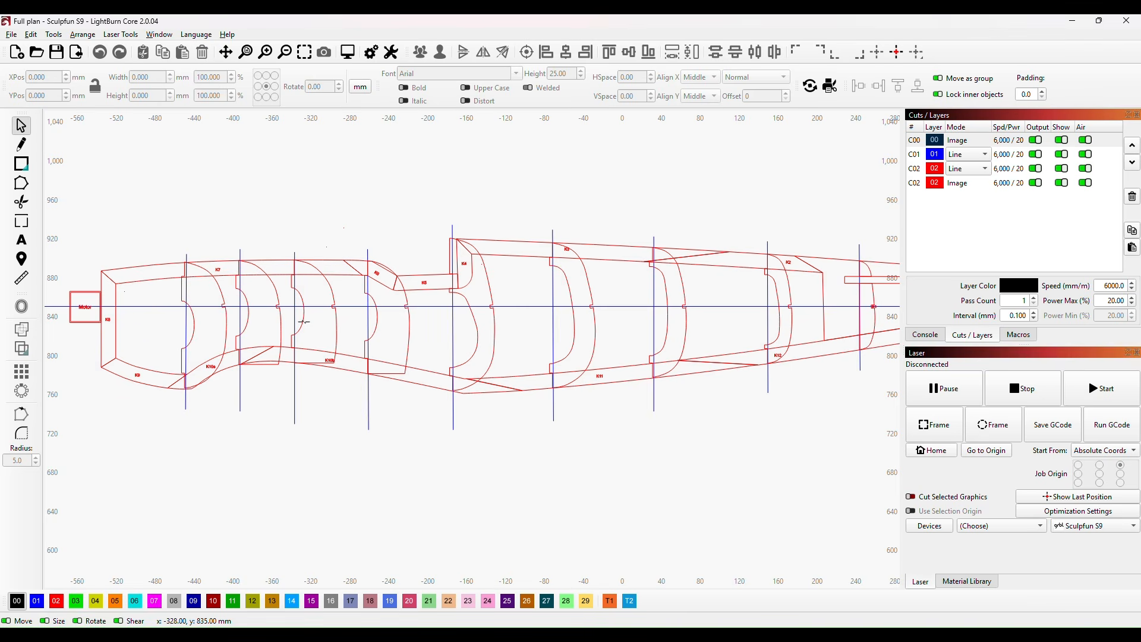
{"action": "scroll", "coordinate": [262, 440], "scroll_direction": "down", "scroll_amount": 1}
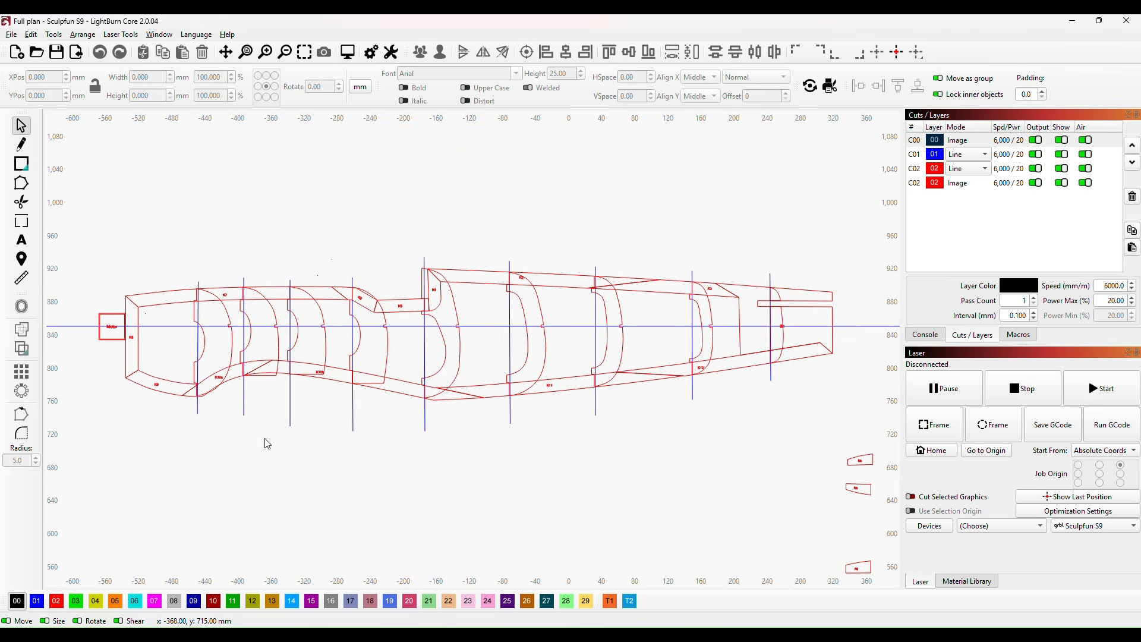
{"action": "left_click_drag", "start_coordinate": [565, 400], "coordinate": [426, 445]}
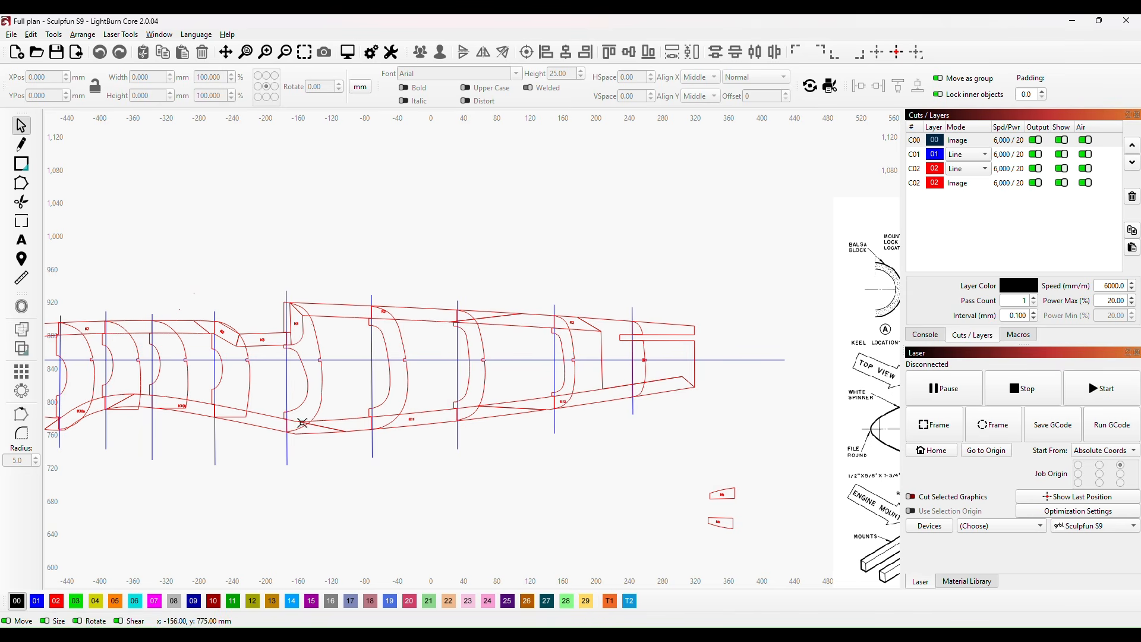
{"action": "scroll", "coordinate": [242, 440], "scroll_direction": "down", "scroll_amount": 1}
{"action": "mouse_move", "coordinate": [245, 439]}
{"action": "left_mouse_down"}
{"action": "mouse_move", "coordinate": [377, 469]}
{"action": "mouse_move", "coordinate": [462, 456]}
{"action": "left_mouse_up"}
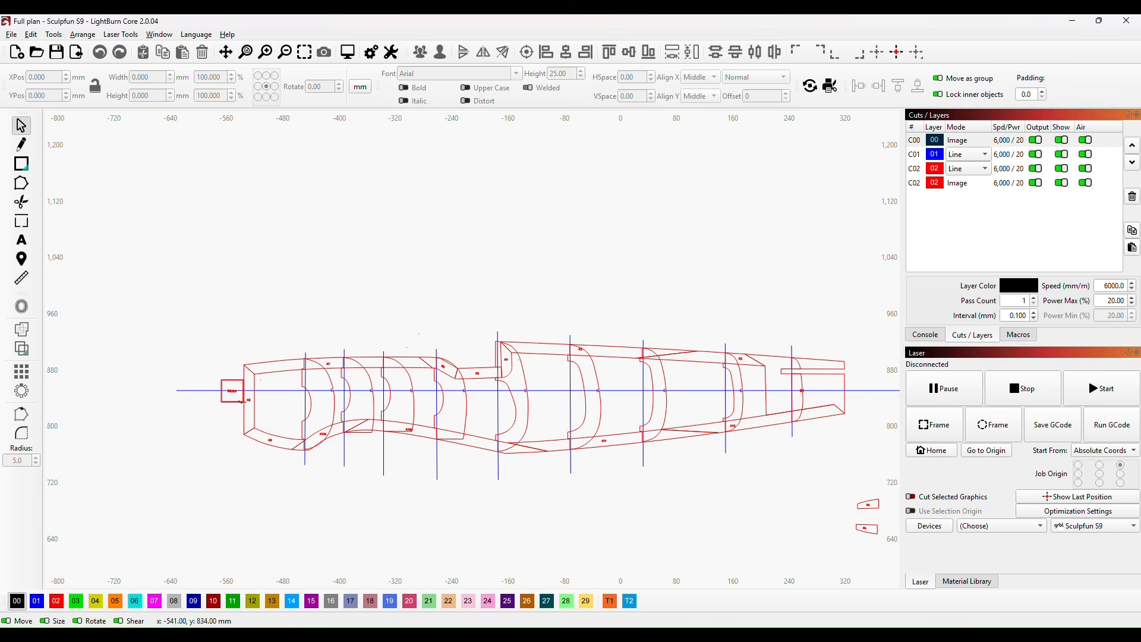
Step: Draw a near-vertical line about 367 mm long in the empty area ahead of the motor box, near X -930 mm
{"action": "scroll", "coordinate": [317, 460], "scroll_direction": "down", "scroll_amount": 3}
{"action": "left_click_drag", "start_coordinate": [419, 515], "coordinate": [513, 424]}
{"action": "mouse_move", "coordinate": [214, 379]}
{"action": "left_mouse_down"}
{"action": "mouse_move", "coordinate": [325, 392]}
{"action": "mouse_move", "coordinate": [317, 397]}
{"action": "left_mouse_up"}
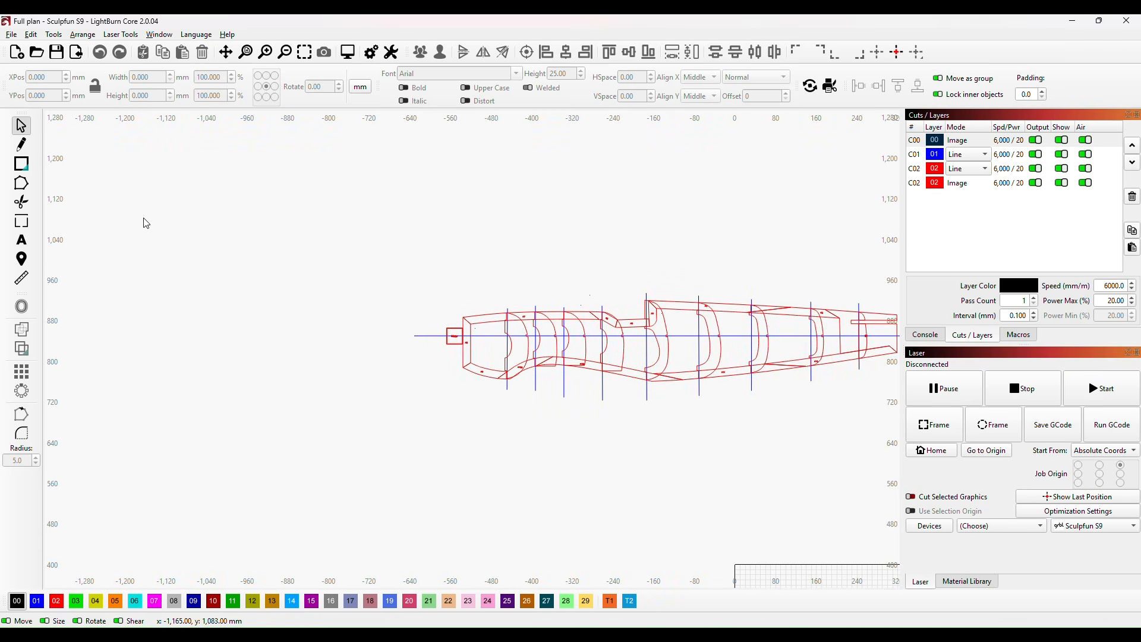
{"action": "left_click", "coordinate": [20, 146]}
{"action": "left_click", "coordinate": [264, 291]}
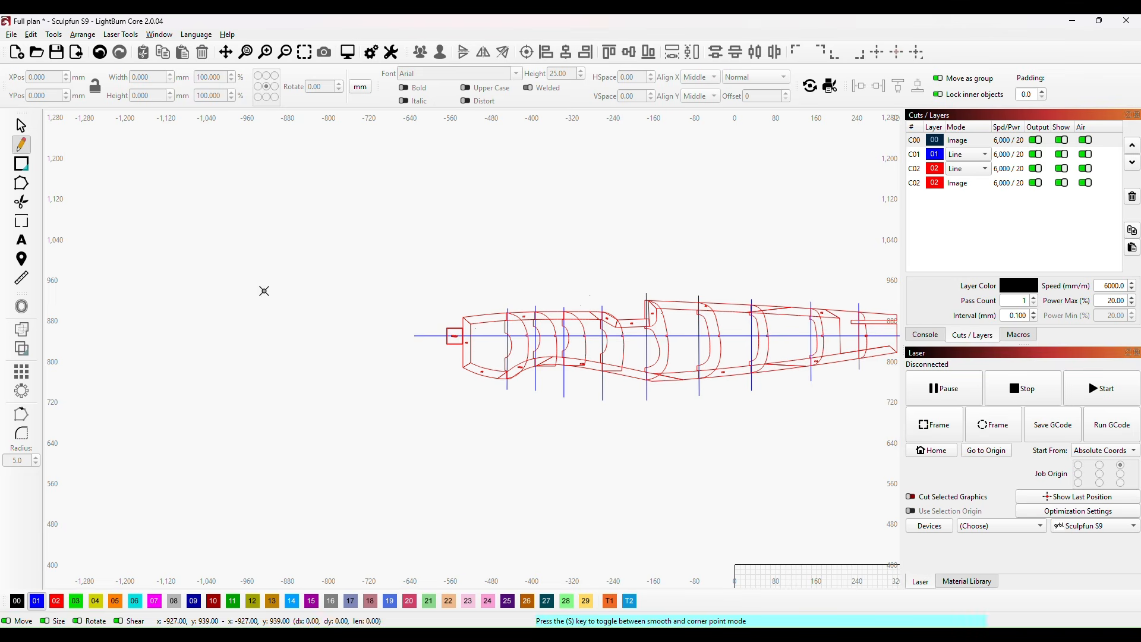
{"action": "left_click", "coordinate": [259, 477]}
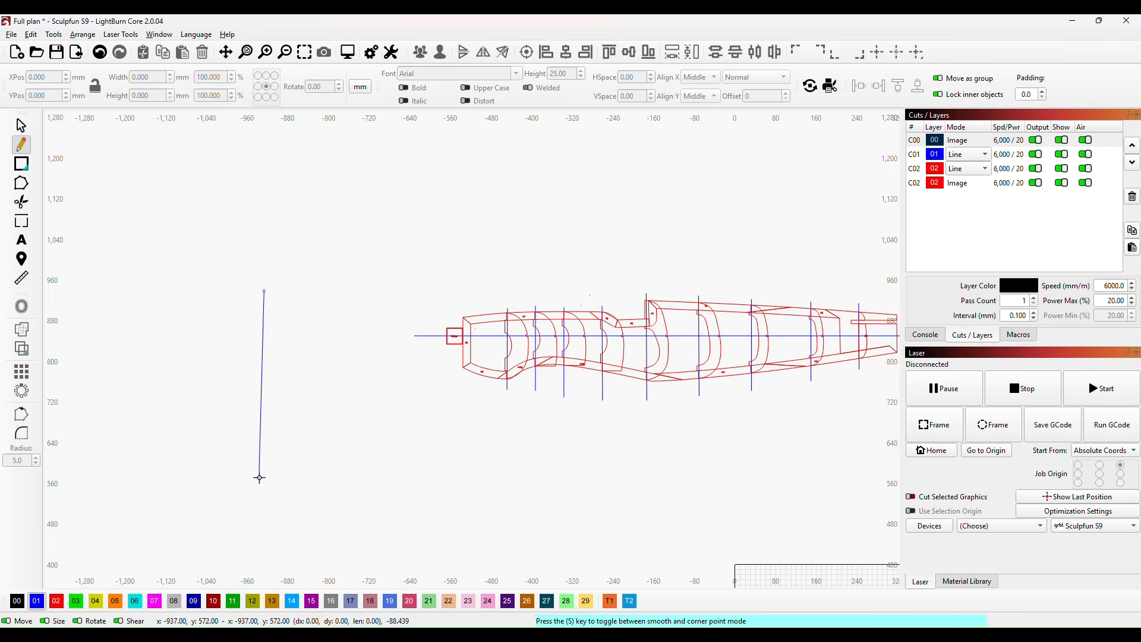
{"action": "right_click", "coordinate": [284, 442]}
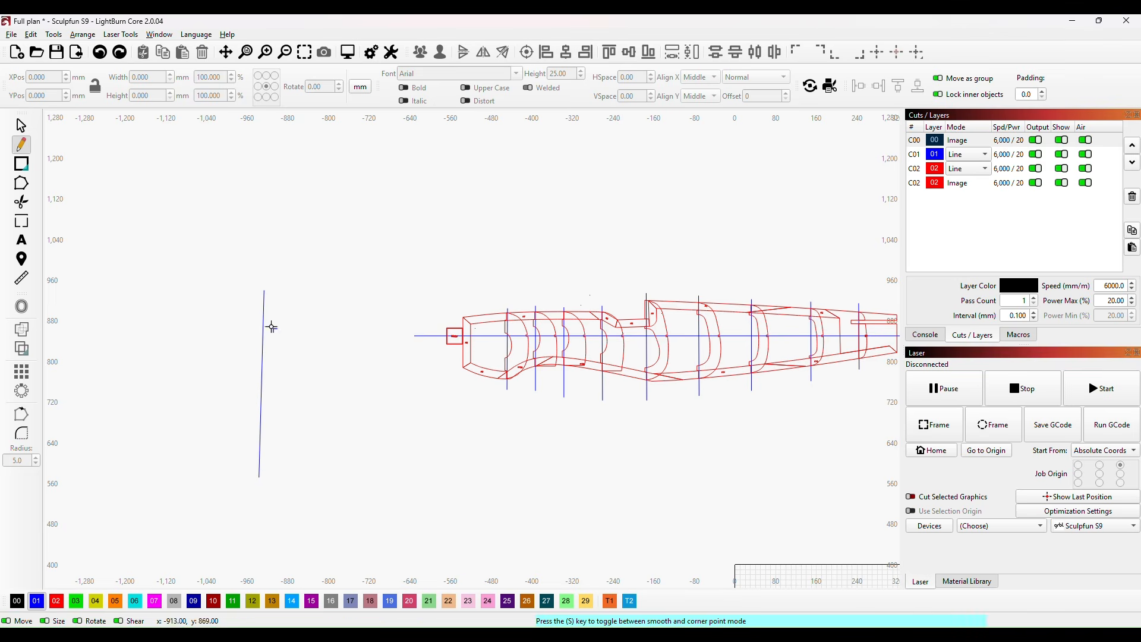
Step: Align the two nodes of the near-vertical line so it stands exactly vertical
{"action": "left_click", "coordinate": [21, 183]}
{"action": "scroll", "coordinate": [299, 408], "scroll_direction": "up", "scroll_amount": 2}
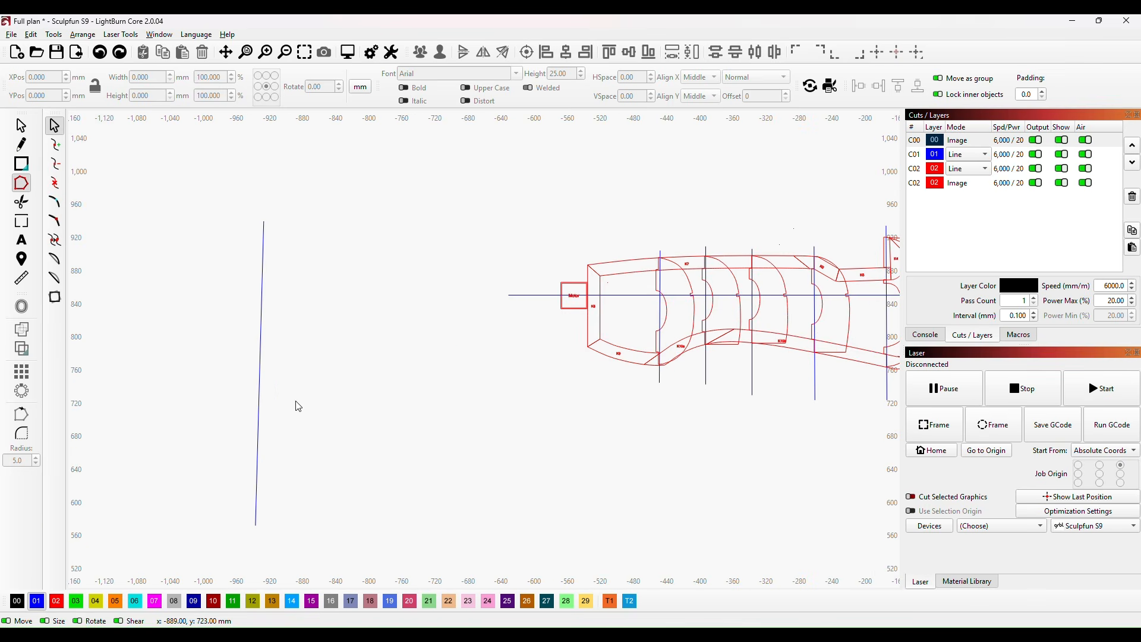
{"action": "left_click", "coordinate": [259, 400]}
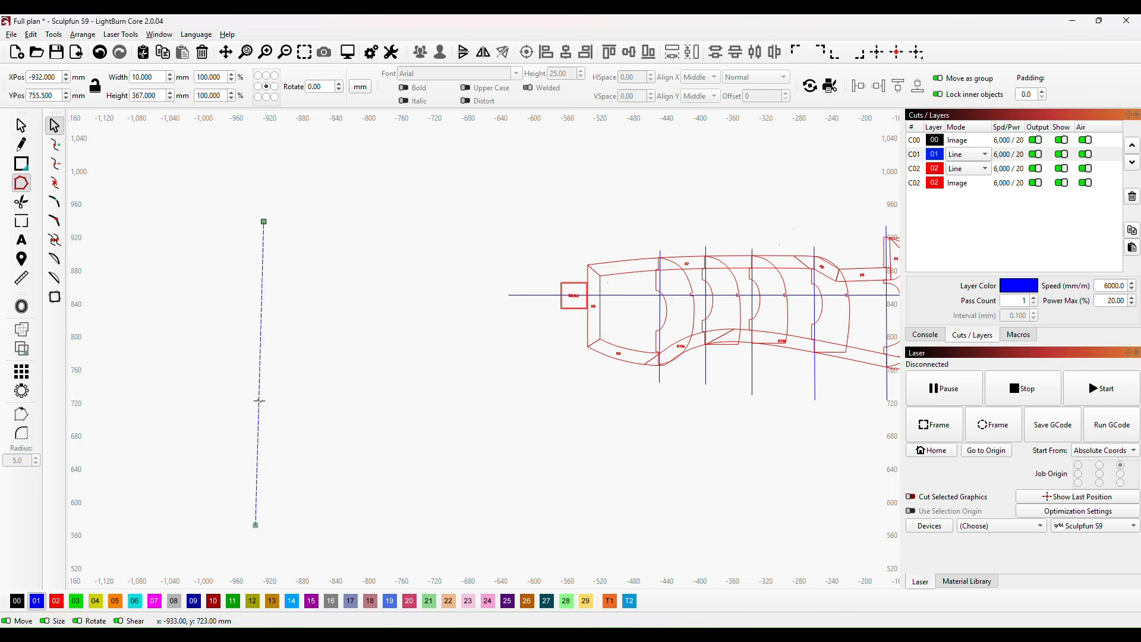
{"action": "key", "text": "a"}
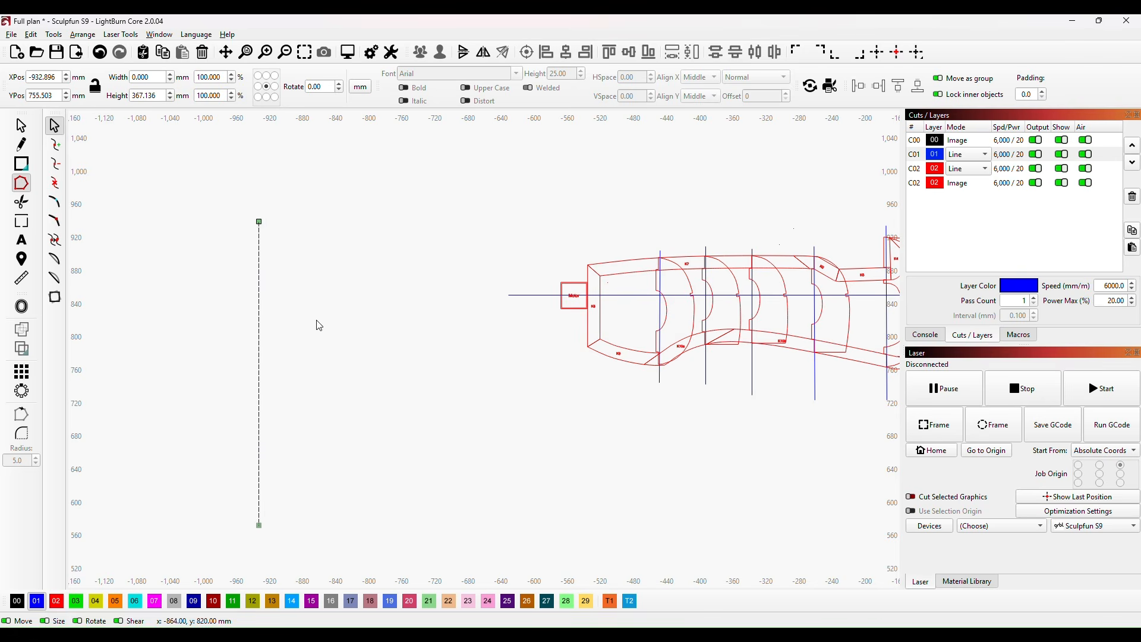
{"action": "left_click", "coordinate": [21, 126]}
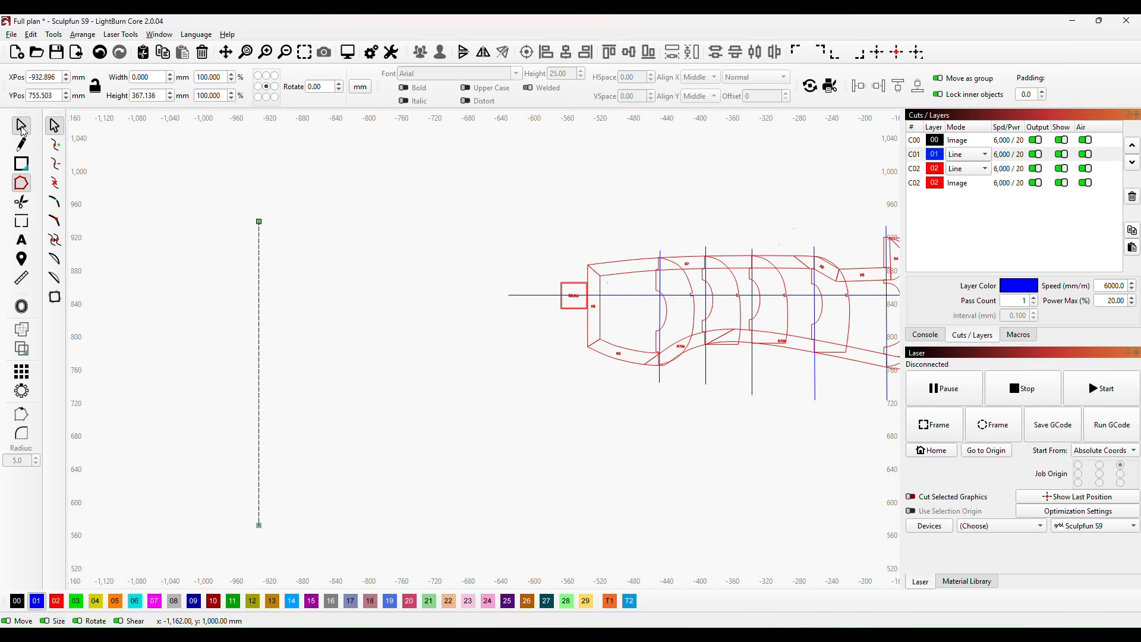
Step: Make a circular array of the vertical line about its own centre, from 0 to 360 degrees with 24 copies
{"action": "mouse_move", "coordinate": [339, 385]}
{"action": "left_mouse_down"}
{"action": "mouse_move", "coordinate": [438, 315]}
{"action": "mouse_move", "coordinate": [426, 347]}
{"action": "left_mouse_up"}
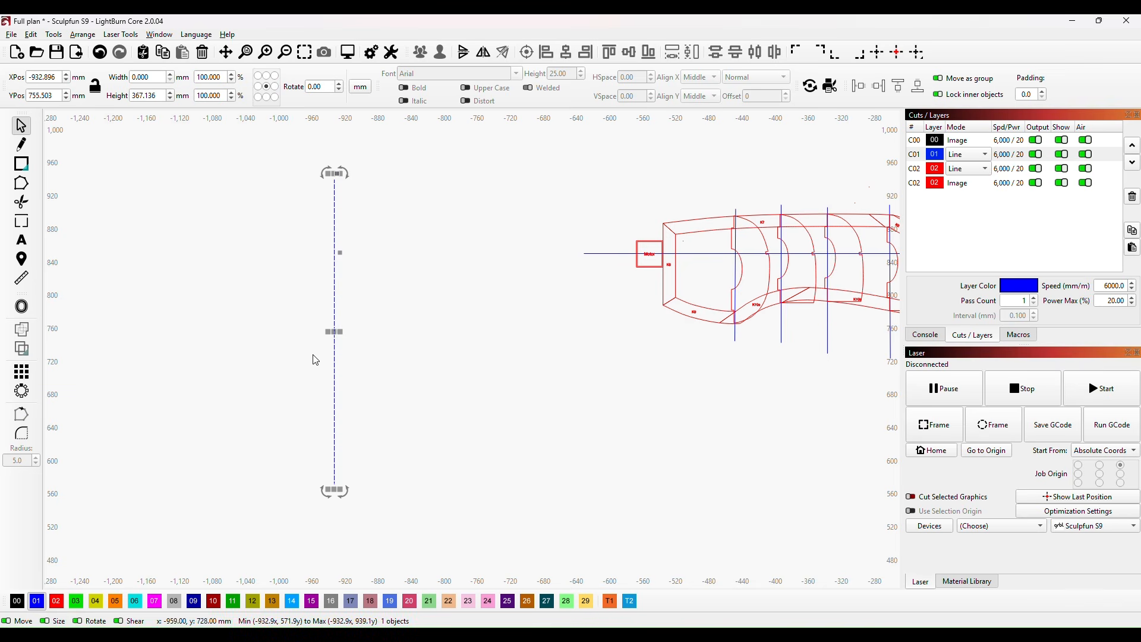
{"action": "left_click", "coordinate": [21, 391]}
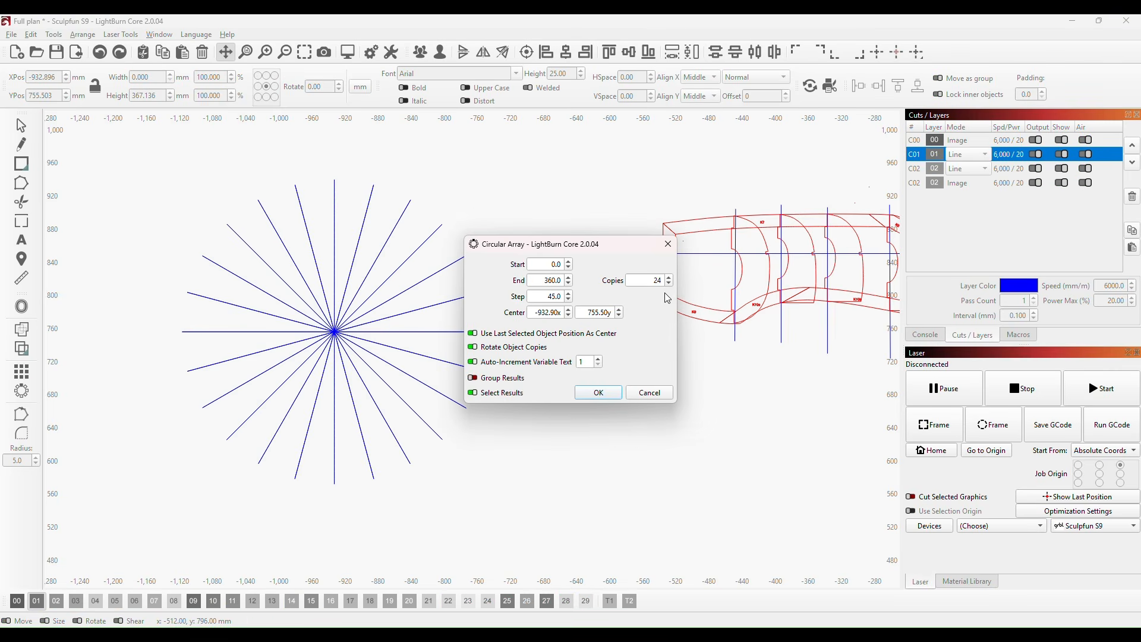
{"action": "left_click", "coordinate": [599, 393]}
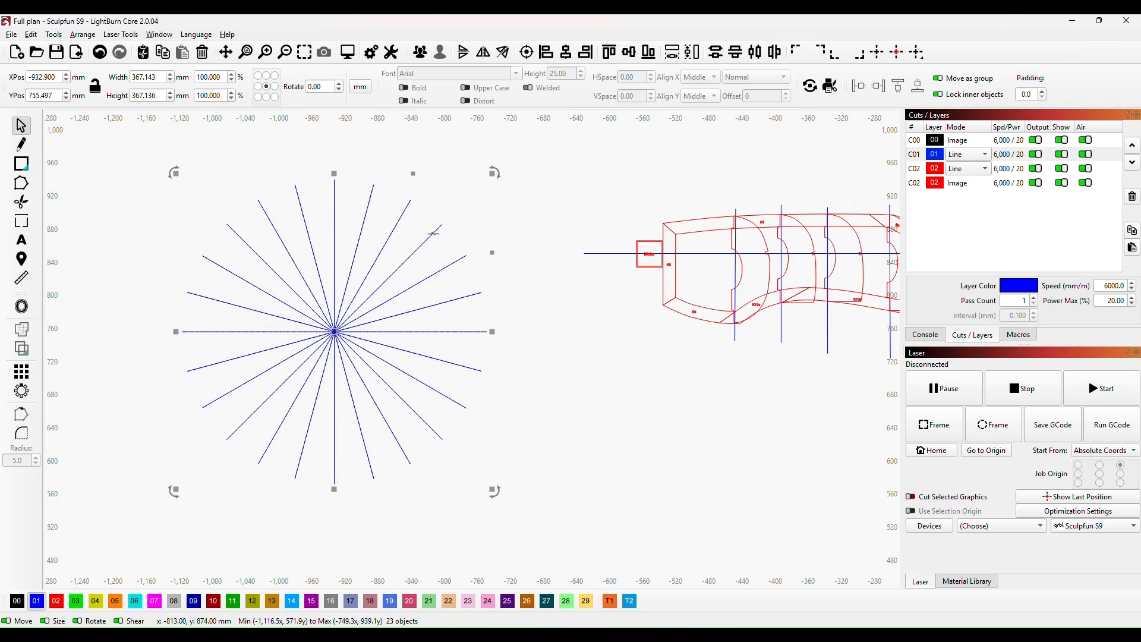
Step: Delete both overlapping 45-degree lines that rise to the right in the radial pattern
{"action": "left_click", "coordinate": [529, 218]}
{"action": "left_click", "coordinate": [429, 238]}
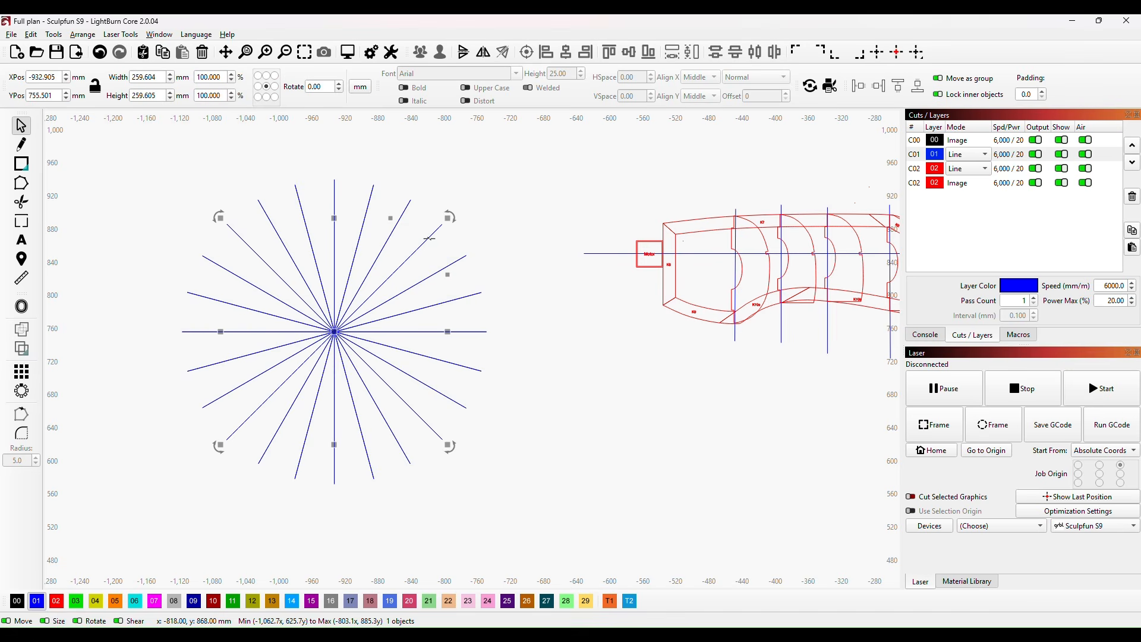
{"action": "key", "text": "Delete"}
{"action": "left_click", "coordinate": [429, 238]}
{"action": "key", "text": "Delete"}
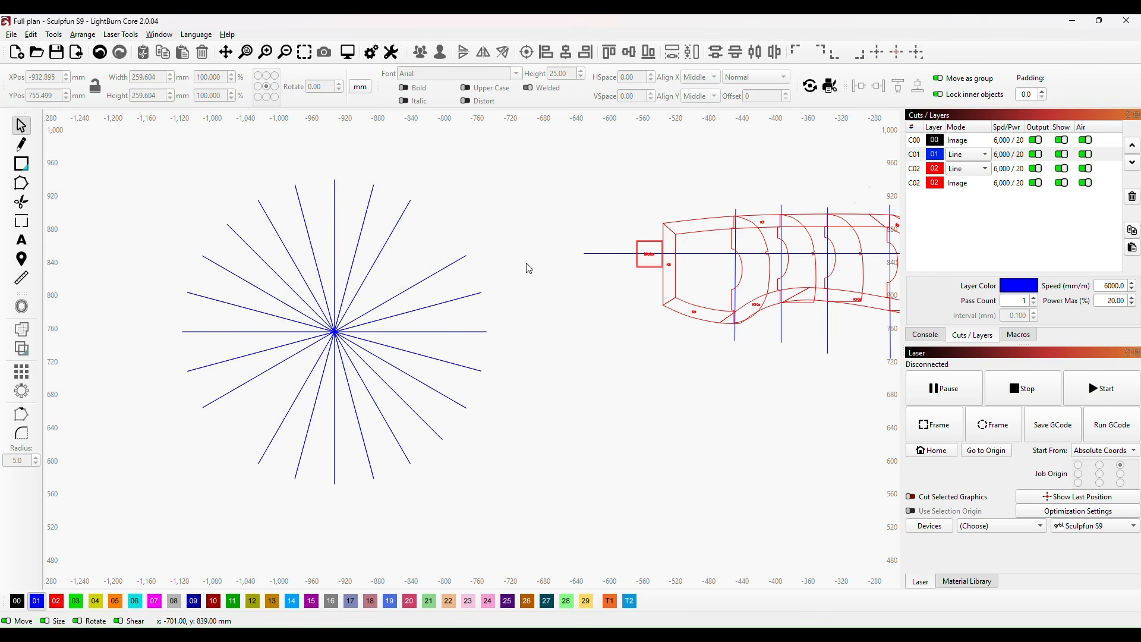
Step: Delete the overlapping lines directly above and below the horizontal in the radial pattern
{"action": "left_click", "coordinate": [472, 295]}
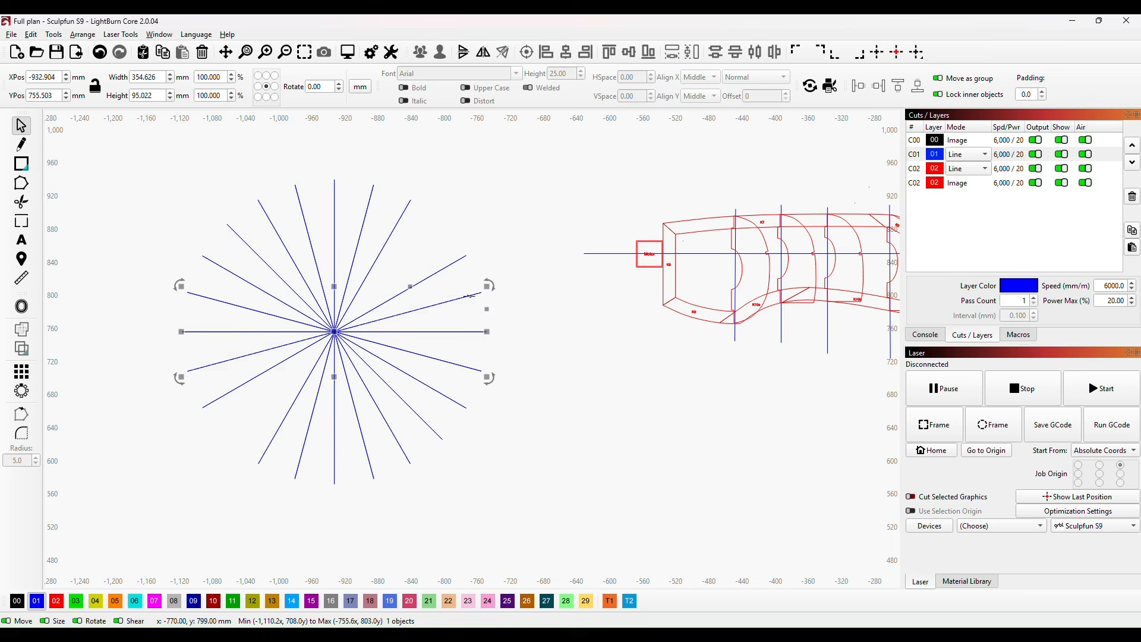
{"action": "key", "text": "Delete"}
{"action": "left_click", "coordinate": [469, 296]}
{"action": "key", "text": "Delete"}
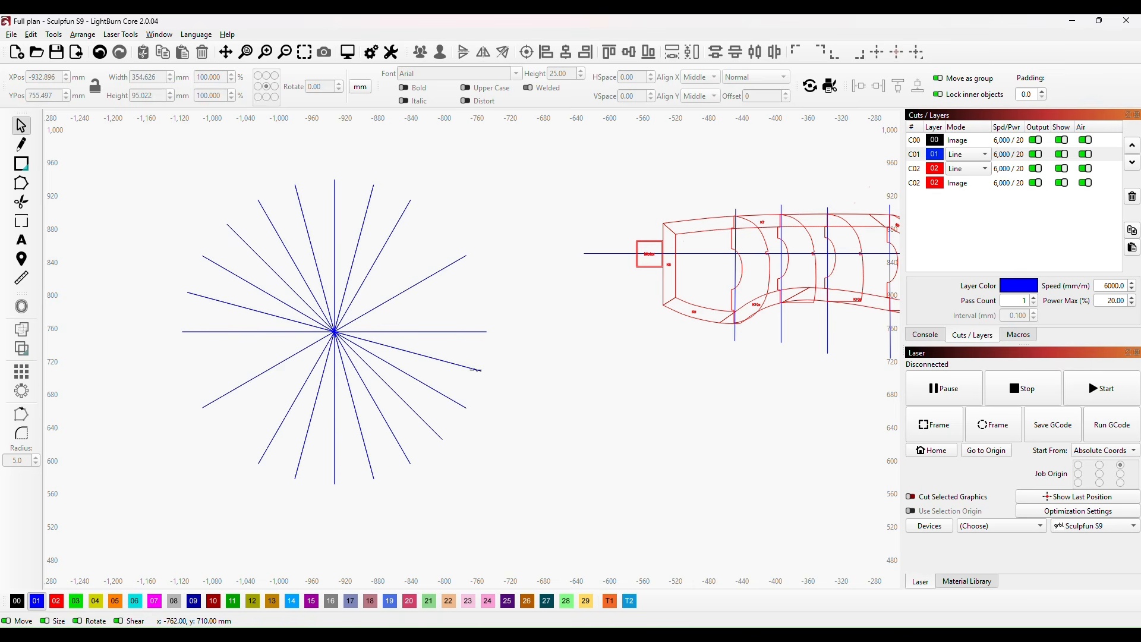
{"action": "left_click", "coordinate": [474, 370]}
{"action": "key", "text": "Delete"}
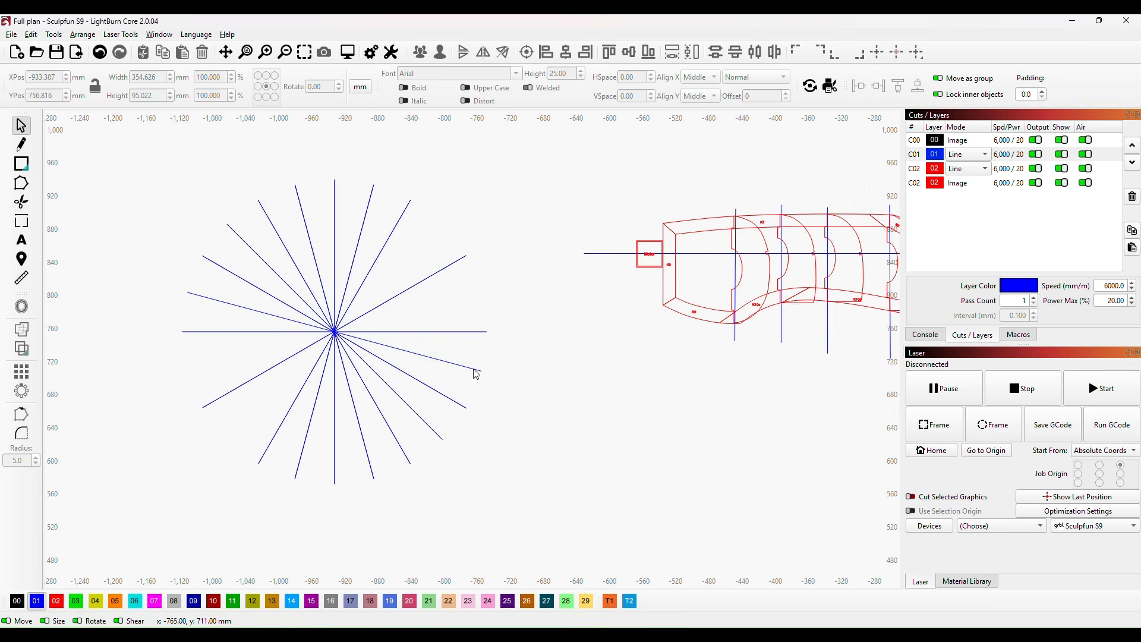
{"action": "left_click", "coordinate": [476, 374]}
{"action": "key", "text": "Delete"}
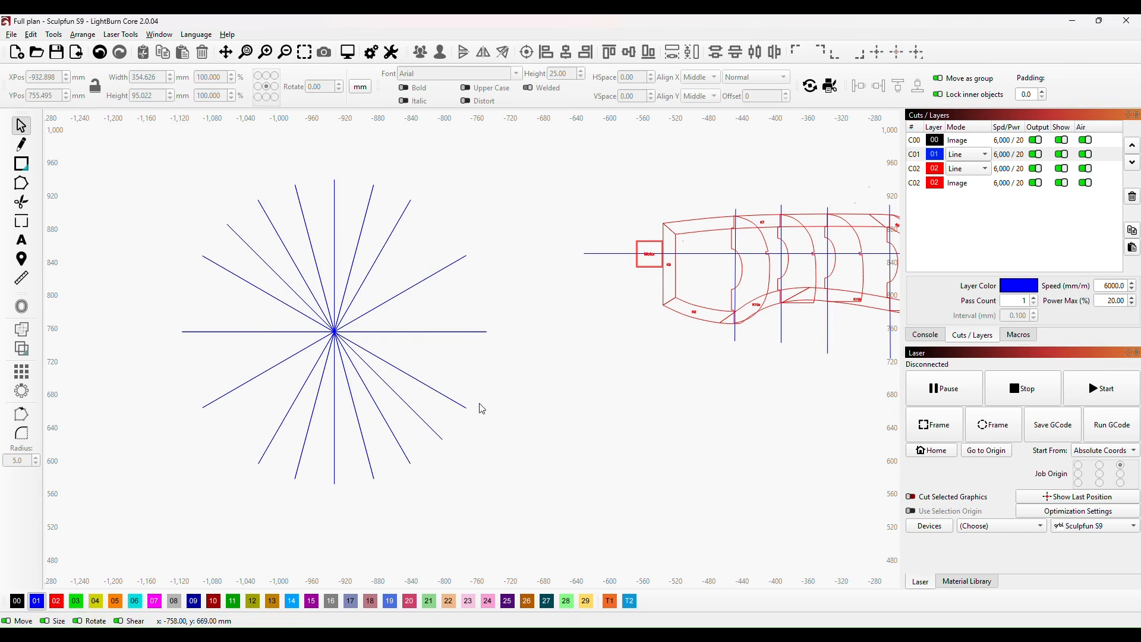
Step: Delete the overlapping 45-degree lines that fall to the right in the radial pattern
{"action": "left_click", "coordinate": [430, 429]}
{"action": "key", "text": "Delete"}
{"action": "left_click", "coordinate": [430, 429]}
{"action": "key", "text": "Delete"}
{"action": "left_click", "coordinate": [430, 429]}
{"action": "key", "text": "Delete"}
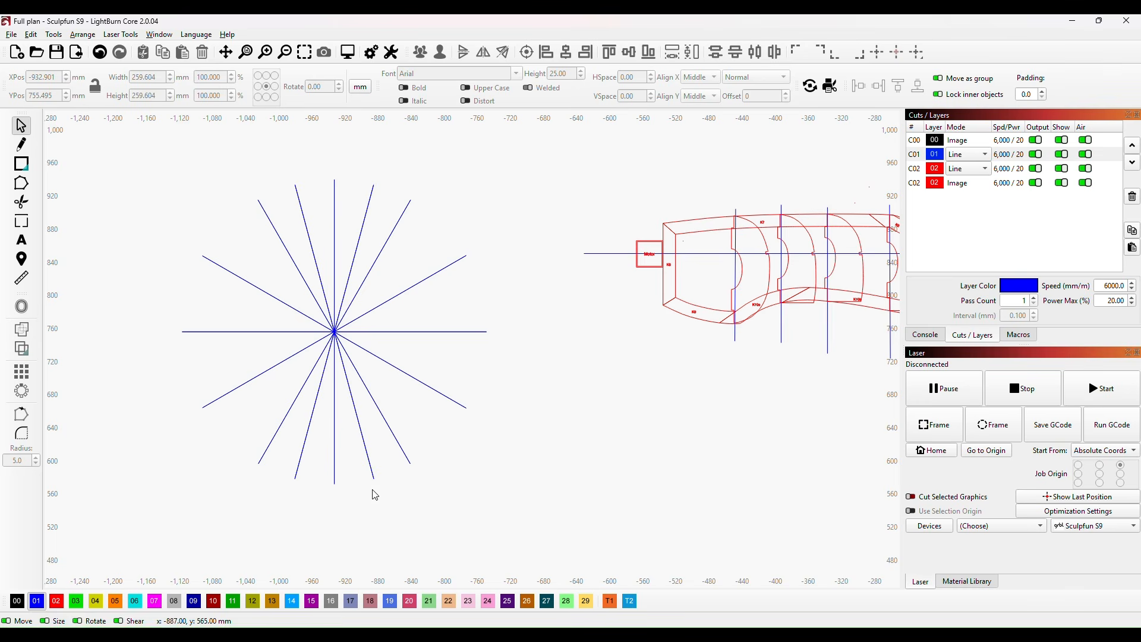
Step: Group all the remaining lines of the radial pattern into one object
{"action": "left_click_drag", "start_coordinate": [111, 153], "coordinate": [535, 571]}
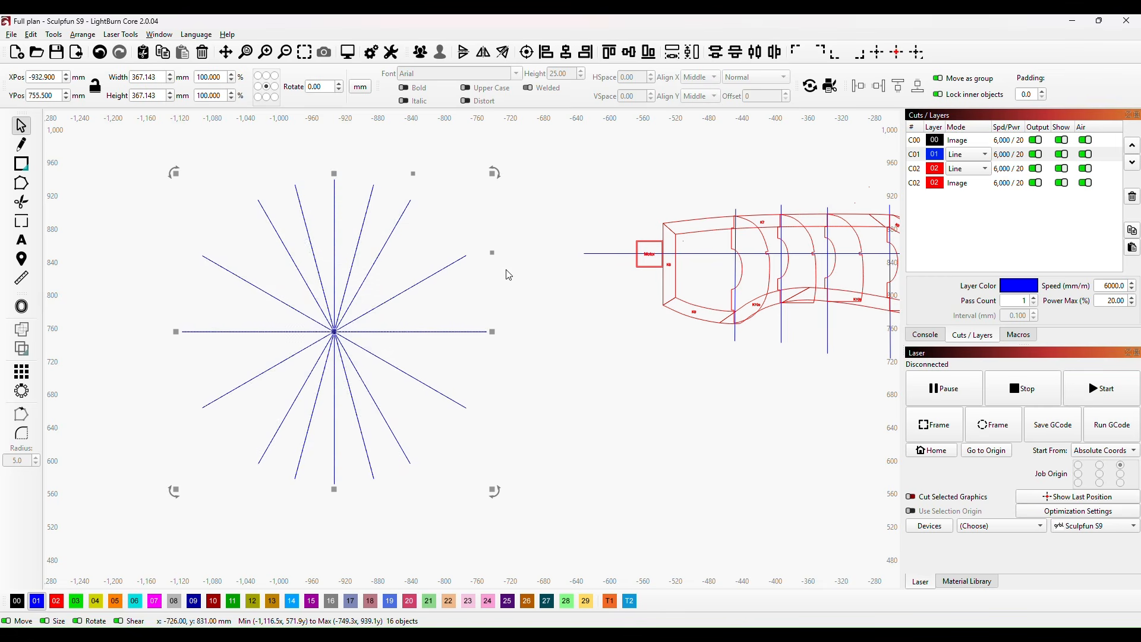
{"action": "right_click", "coordinate": [353, 331]}
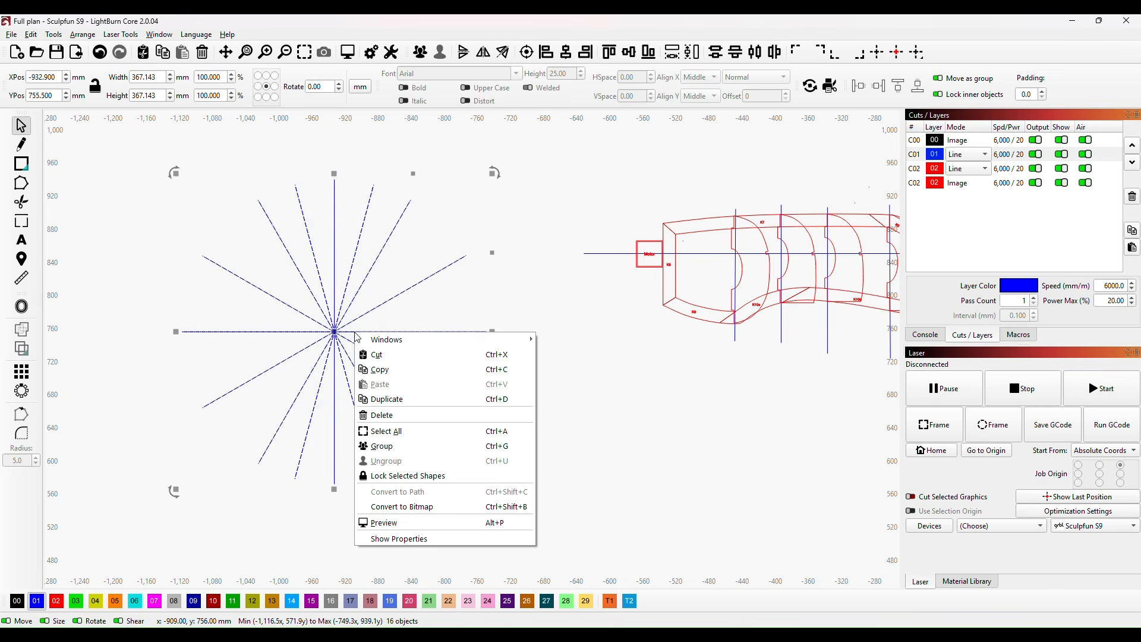
{"action": "left_click", "coordinate": [393, 449]}
{"action": "left_click", "coordinate": [571, 404]}
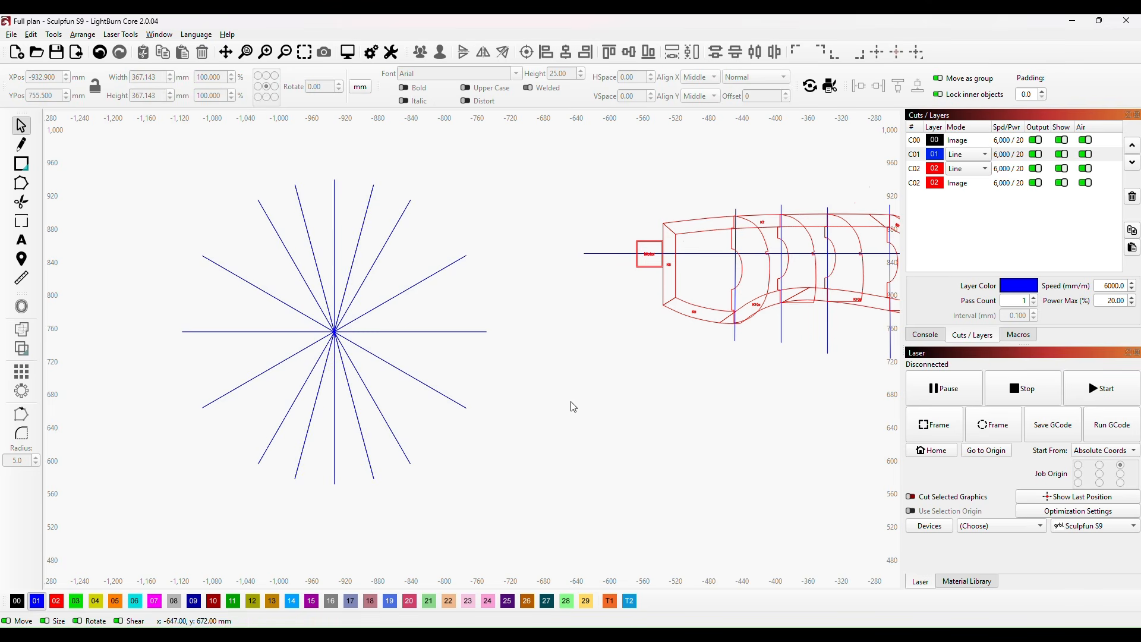
Step: Move the radial line group so its centre sits where the keel centreline crosses the foremost former's vertical guide line
{"action": "left_click_drag", "start_coordinate": [676, 393], "coordinate": [481, 448]}
{"action": "left_click_drag", "start_coordinate": [138, 387], "coordinate": [540, 309]}
{"action": "scroll", "coordinate": [542, 308], "scroll_direction": "up", "scroll_amount": 3}
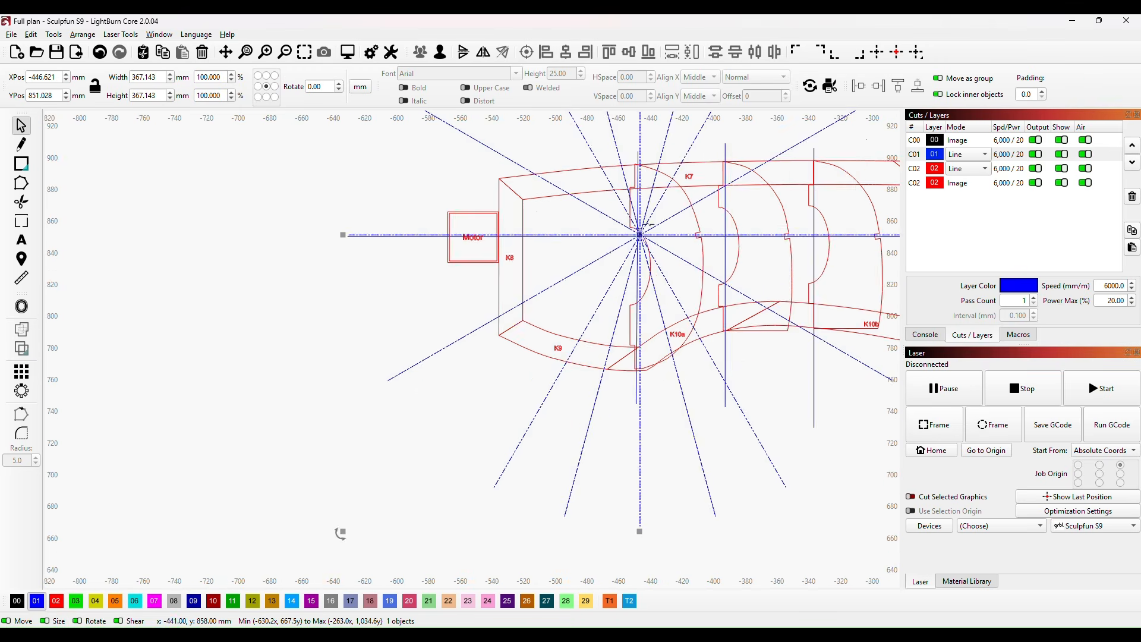
{"action": "scroll", "coordinate": [648, 226], "scroll_direction": "up", "scroll_amount": 4}
{"action": "left_click_drag", "start_coordinate": [705, 255], "coordinate": [484, 323]}
{"action": "scroll", "coordinate": [478, 309], "scroll_direction": "up", "scroll_amount": 1}
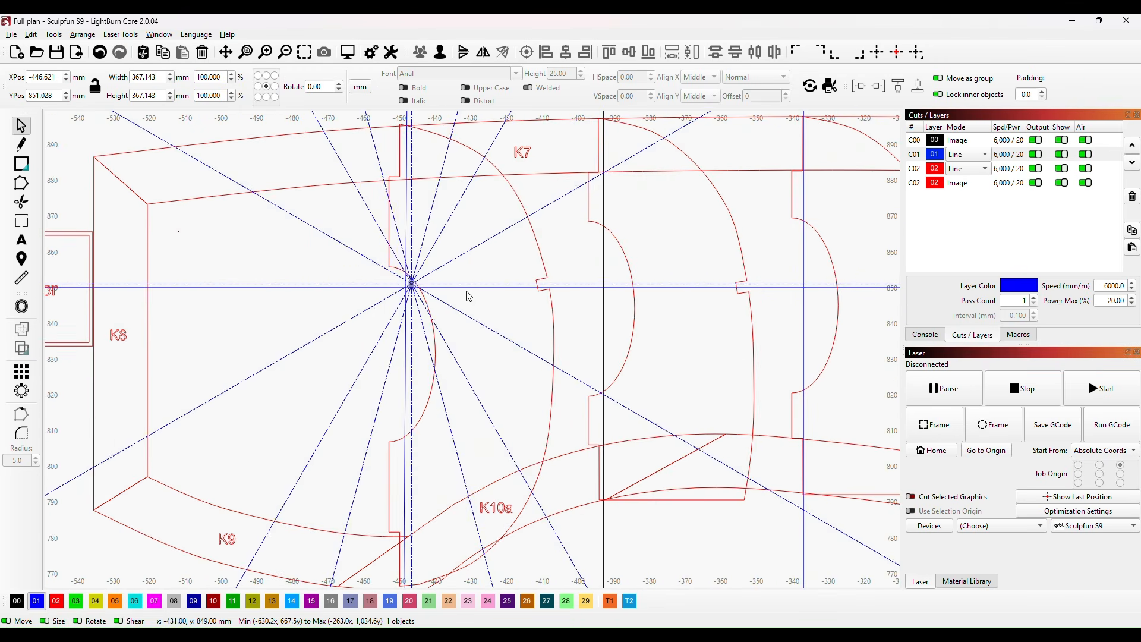
{"action": "left_click_drag", "start_coordinate": [409, 286], "coordinate": [267, 365]}
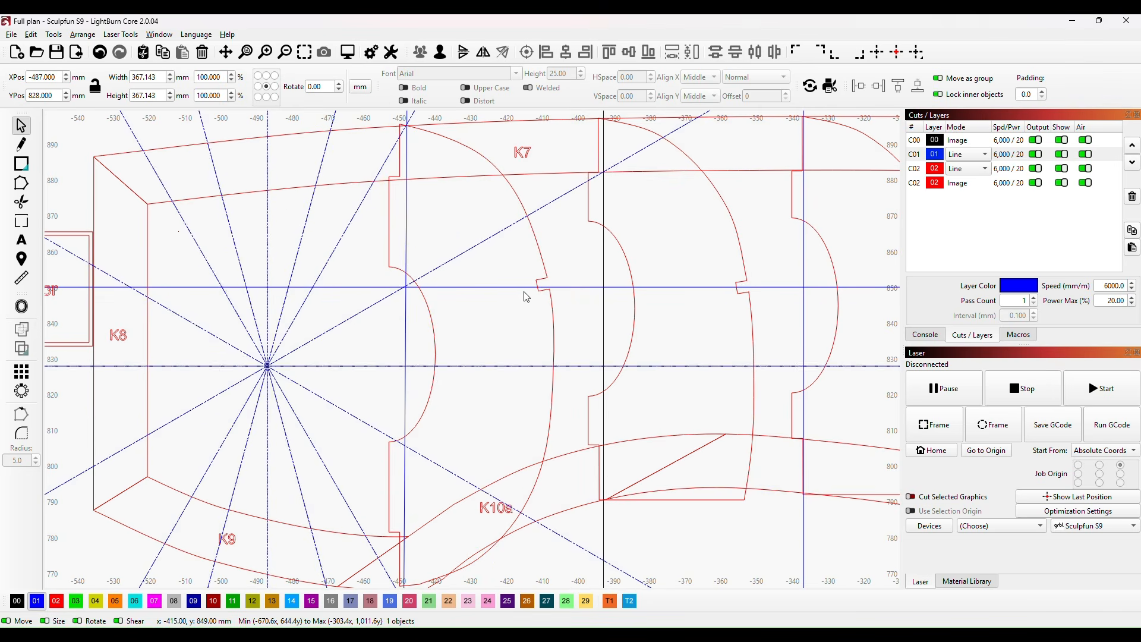
{"action": "left_click_drag", "start_coordinate": [268, 367], "coordinate": [406, 290]}
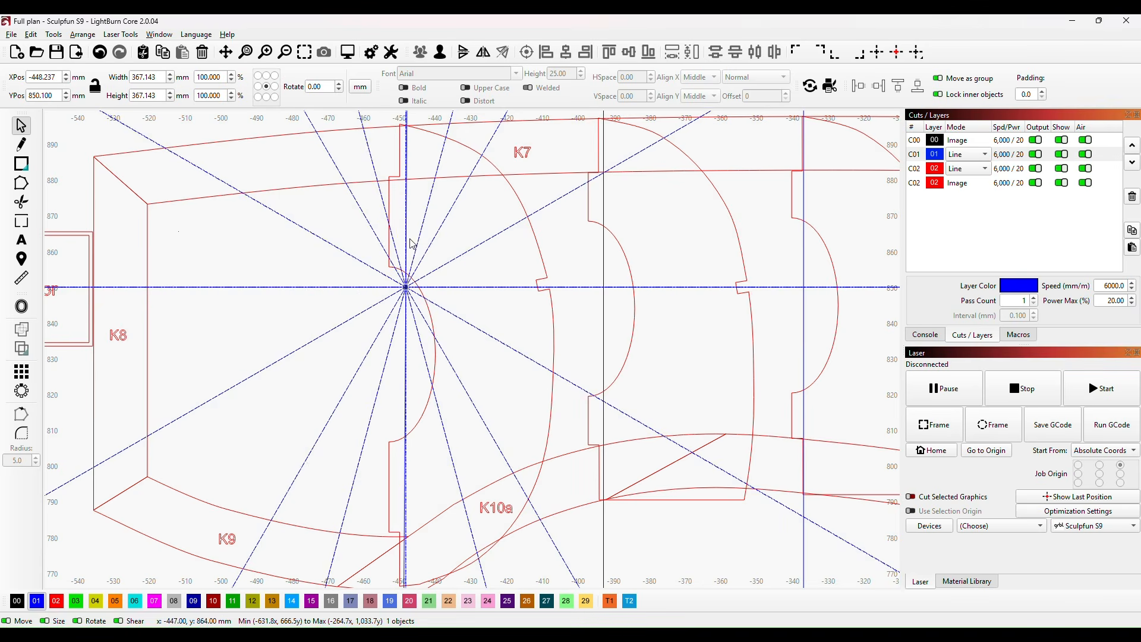
Step: Nudge the foremost former to X -428.178, Y 830.372 mm, lining up its straight edge and notch with the radial guides
{"action": "left_click", "coordinate": [544, 266]}
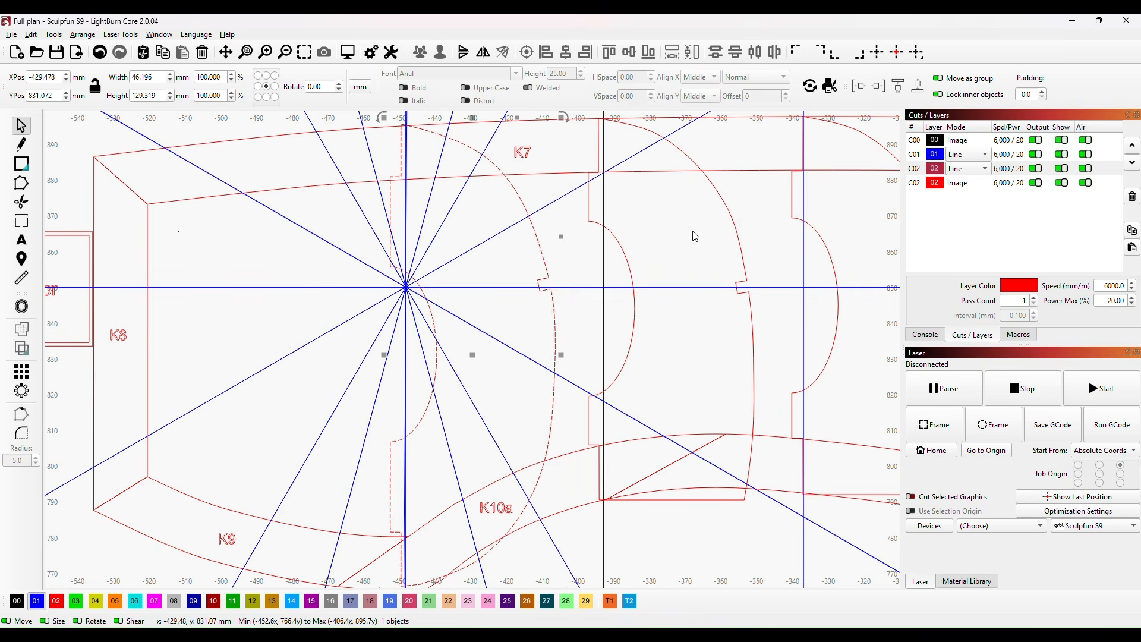
{"action": "key", "text": "Right"}
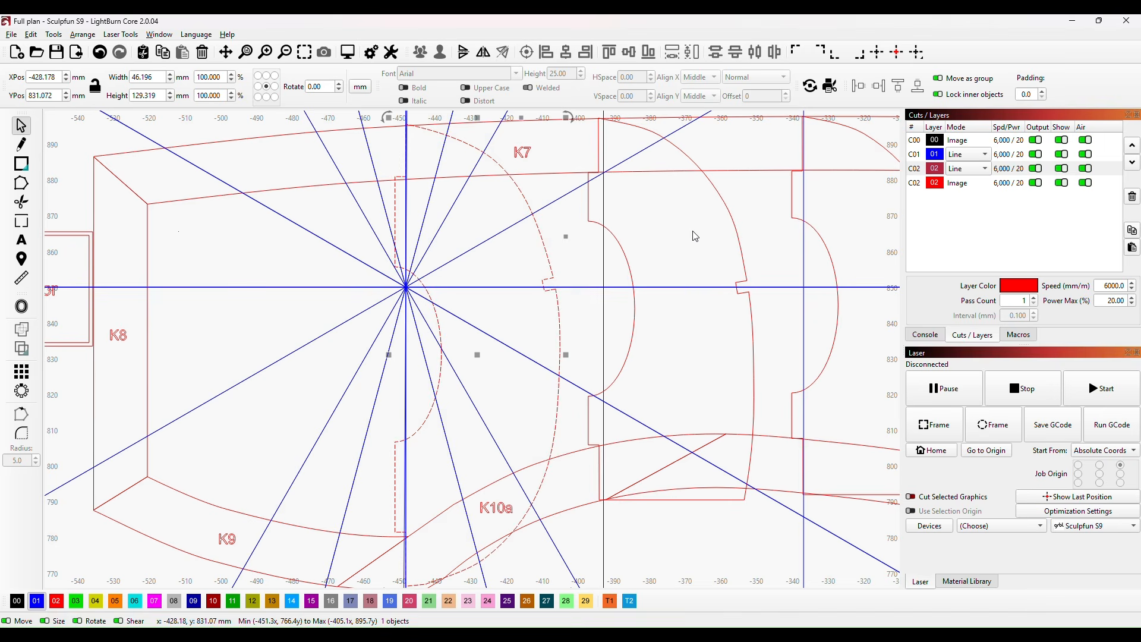
{"action": "key", "text": "Down"}
{"action": "key", "text": "Down"}
{"action": "key", "text": "Down"}
{"action": "key", "text": "Down"}
{"action": "key", "text": "Down"}
{"action": "key", "text": "Down"}
{"action": "key", "text": "Down"}
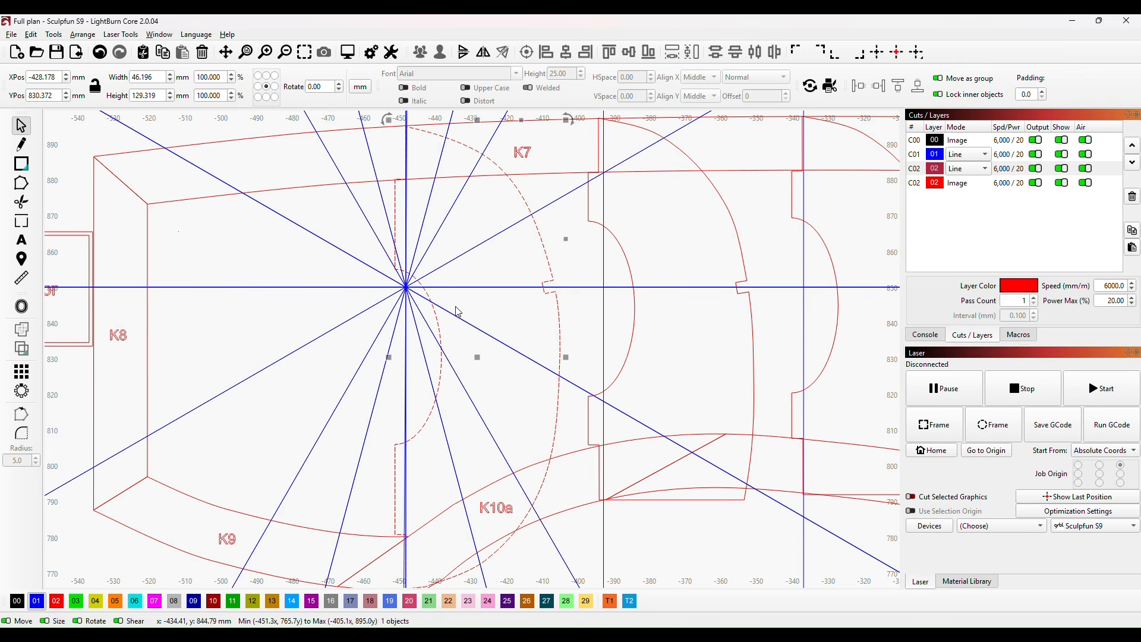
Step: Move the foremost former together with the radial line group to the empty area at X -1,146, Y 764 mm
{"action": "left_click", "coordinate": [473, 246], "text": "shift"}
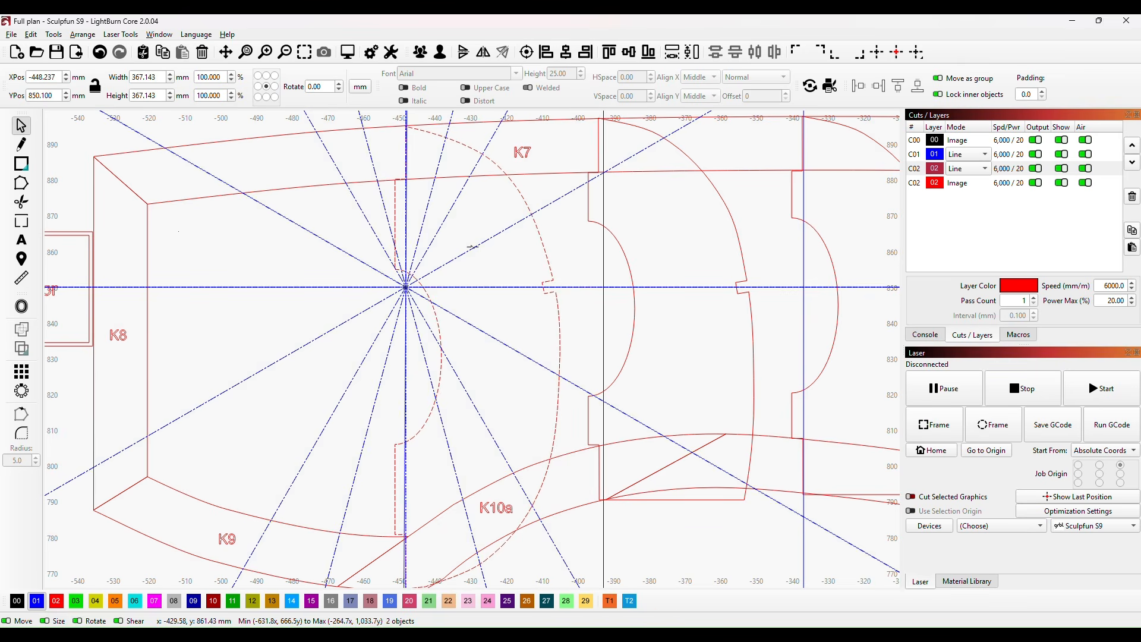
{"action": "scroll", "coordinate": [475, 249], "scroll_direction": "down", "scroll_amount": 5}
{"action": "scroll", "coordinate": [494, 271], "scroll_direction": "down", "scroll_amount": 5}
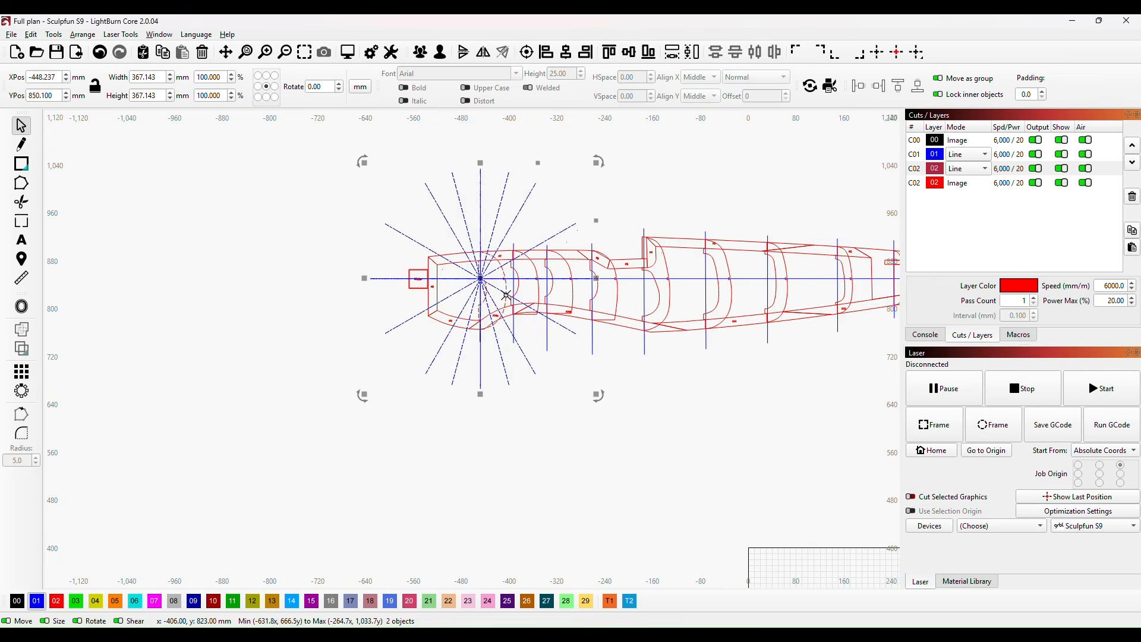
{"action": "left_click_drag", "start_coordinate": [494, 289], "coordinate": [277, 316]}
{"action": "scroll", "coordinate": [235, 453], "scroll_direction": "up", "scroll_amount": 1}
{"action": "scroll", "coordinate": [297, 369], "scroll_direction": "up", "scroll_amount": 5}
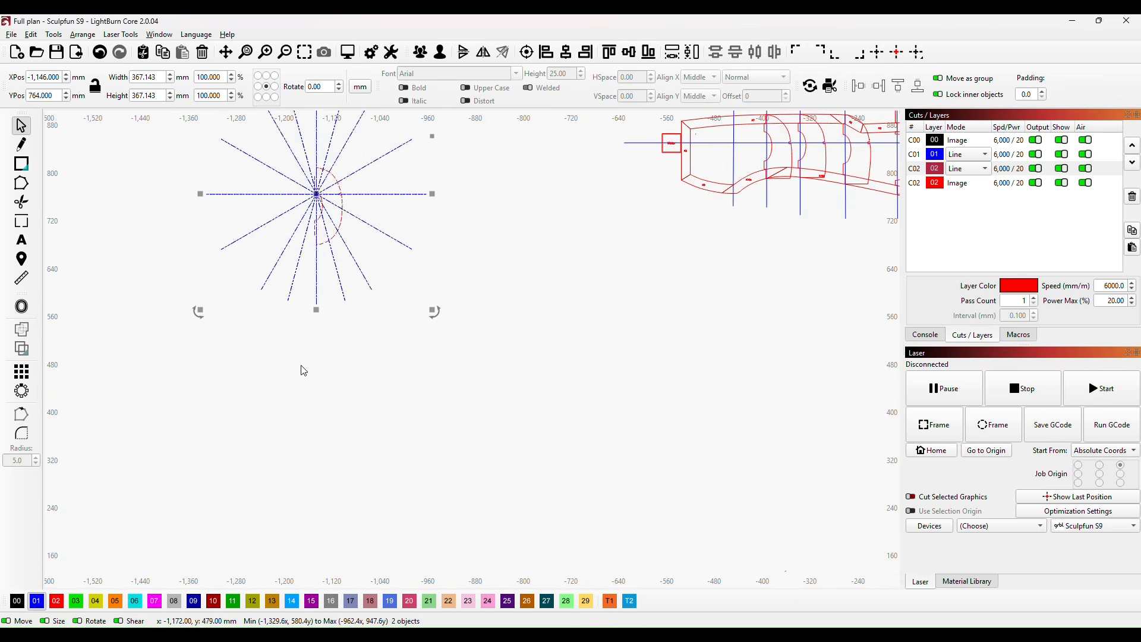
{"action": "scroll", "coordinate": [376, 423], "scroll_direction": "up", "scroll_amount": 4}
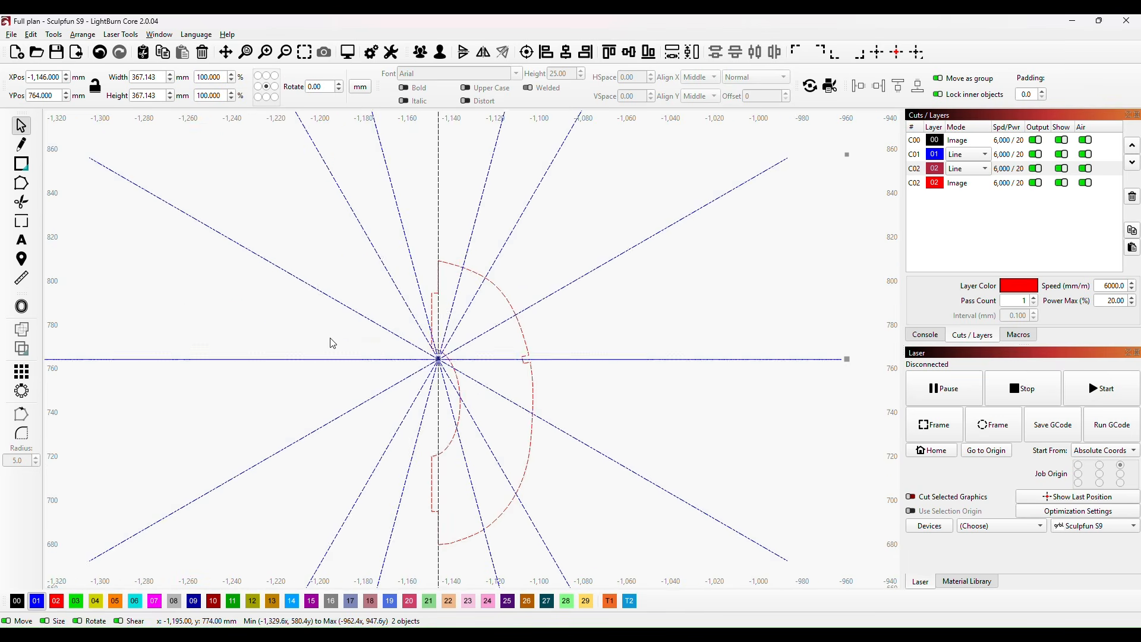
{"action": "left_click", "coordinate": [625, 313]}
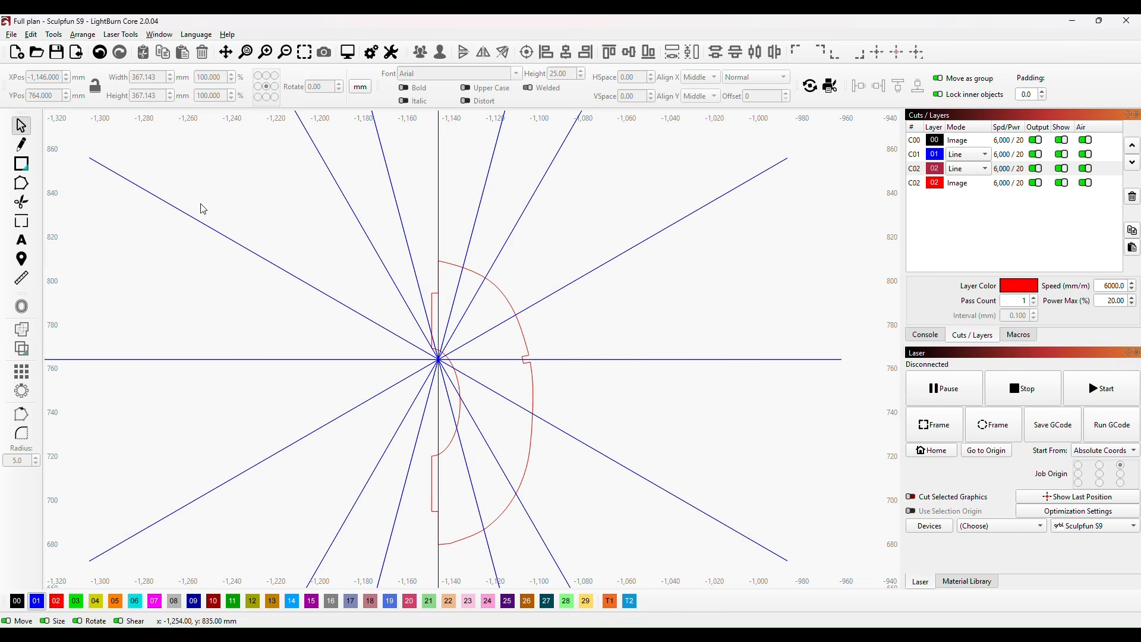
Step: Draw a rectangle about 14 by 15 mm beside the radial pattern and assign it to red layer 02
{"action": "scroll", "coordinate": [224, 160], "scroll_direction": "down", "scroll_amount": 2}
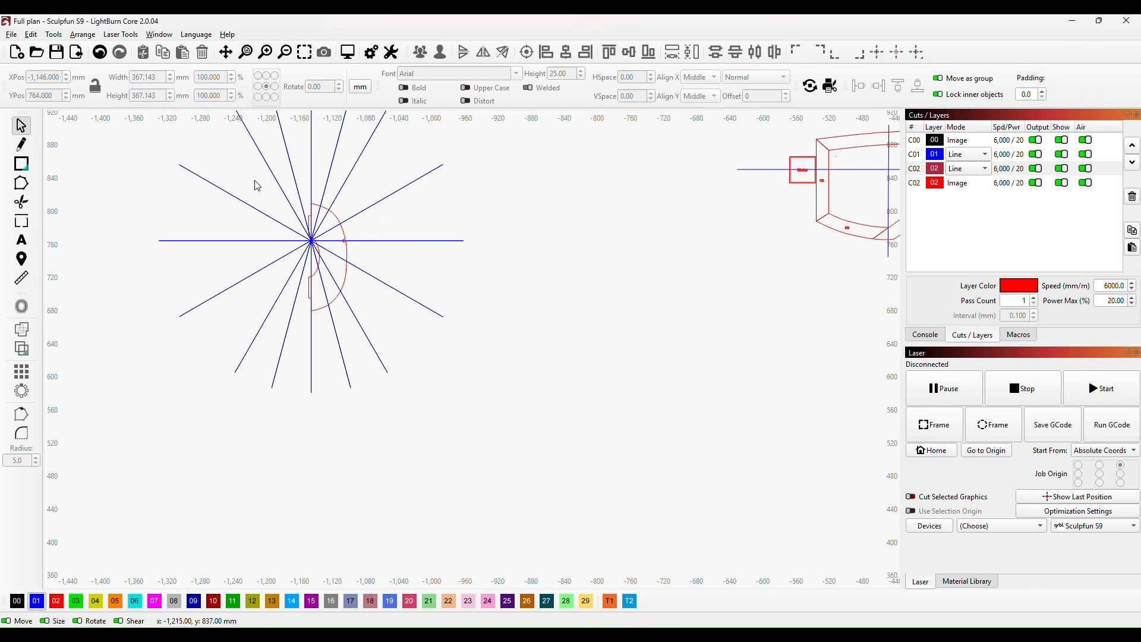
{"action": "left_click", "coordinate": [22, 164]}
{"action": "left_click_drag", "start_coordinate": [532, 255], "coordinate": [546, 271]}
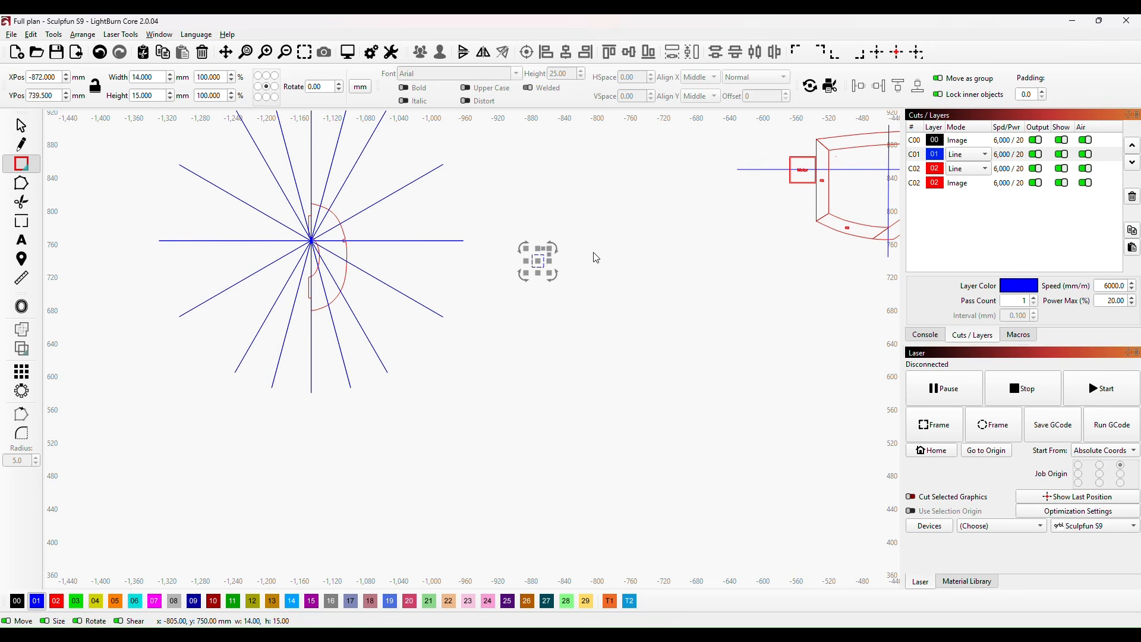
{"action": "left_click", "coordinate": [59, 602]}
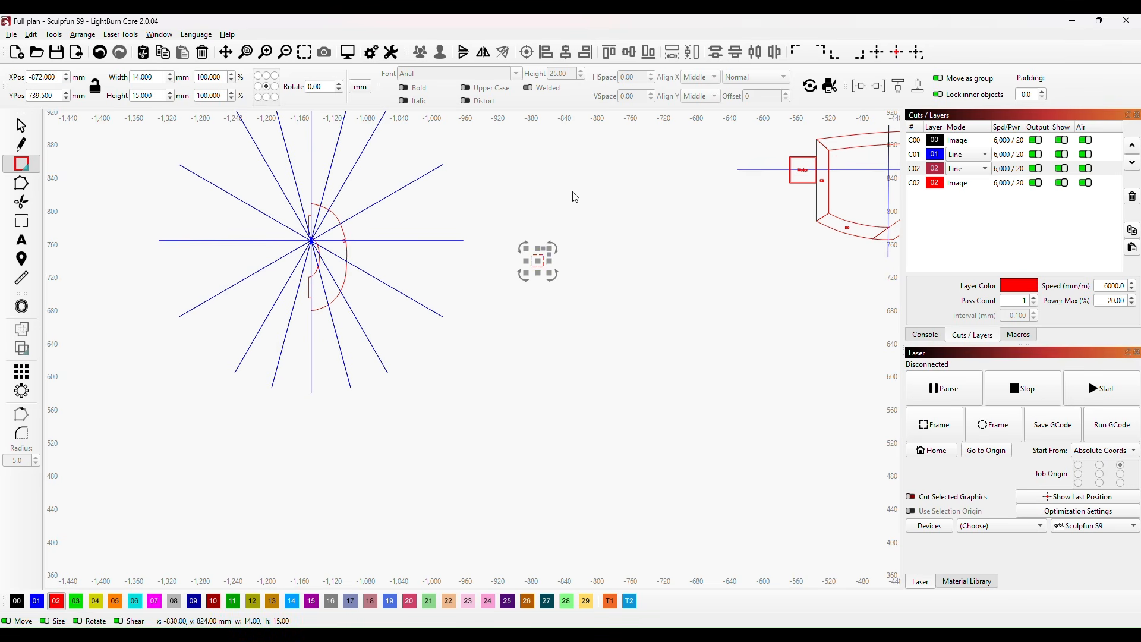
Step: Set the small red rectangle's width and height to 3.2 mm each
{"action": "left_click_drag", "start_coordinate": [155, 78], "coordinate": [139, 77]}
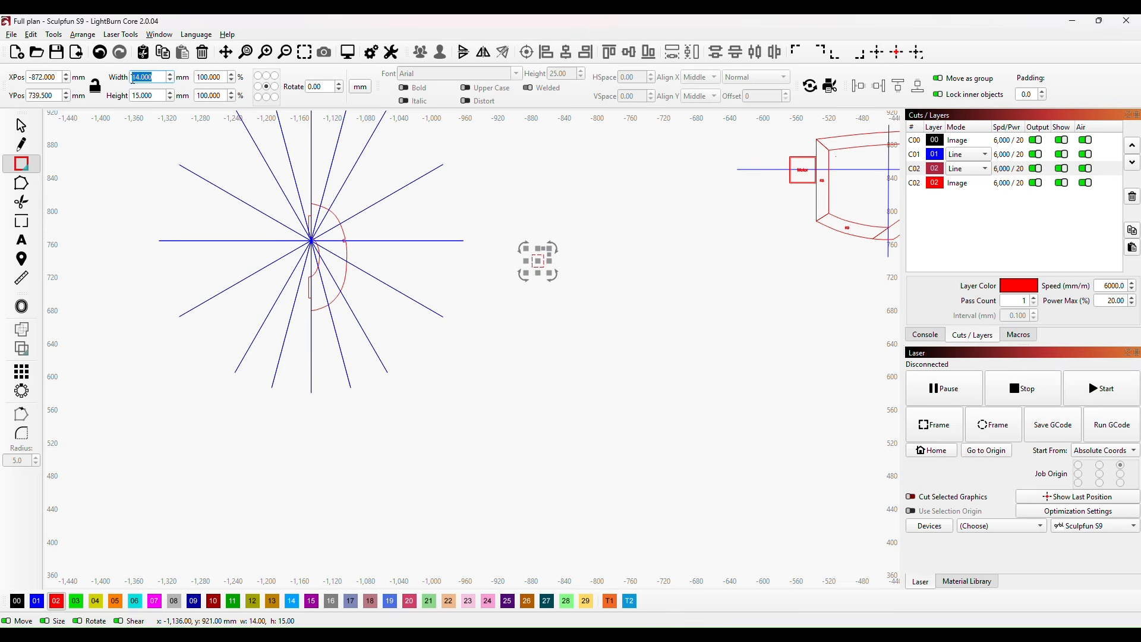
{"action": "type", "text": "3.2"}
{"action": "left_click_drag", "start_coordinate": [162, 97], "coordinate": [130, 97]}
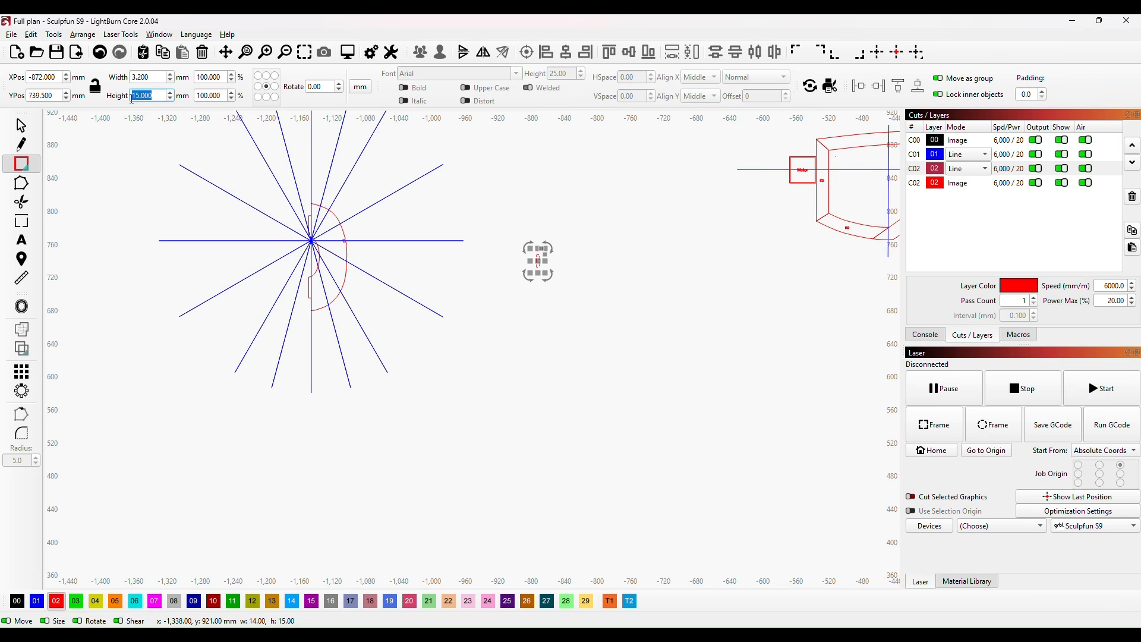
{"action": "type", "text": "3.2"}
{"action": "left_click_drag", "start_coordinate": [473, 372], "coordinate": [476, 373]}
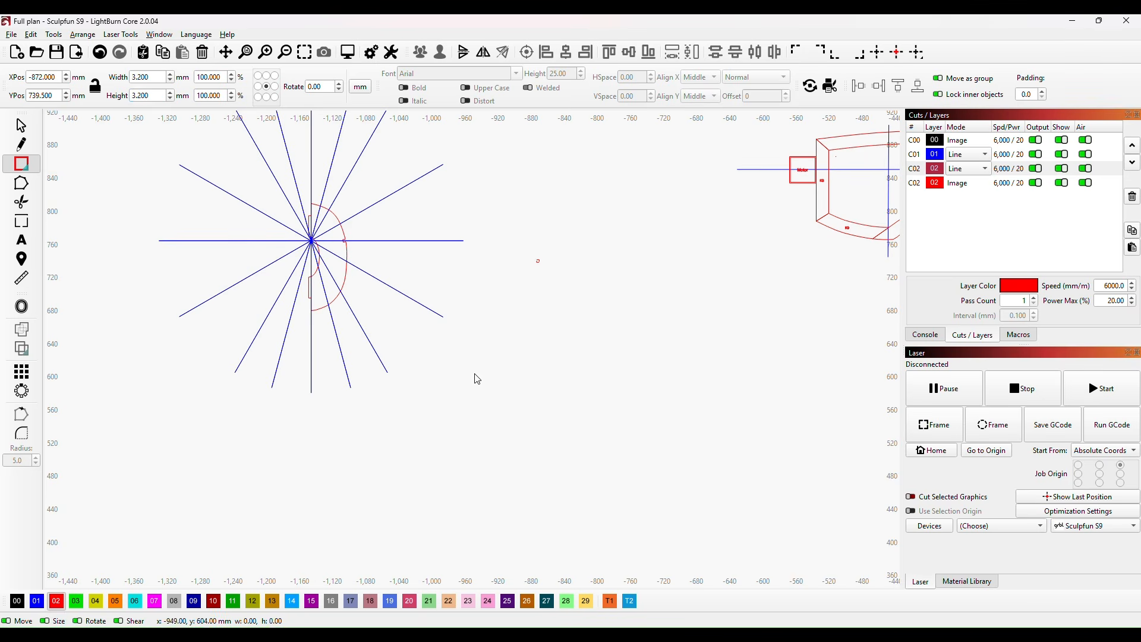
{"action": "left_click", "coordinate": [505, 292]}
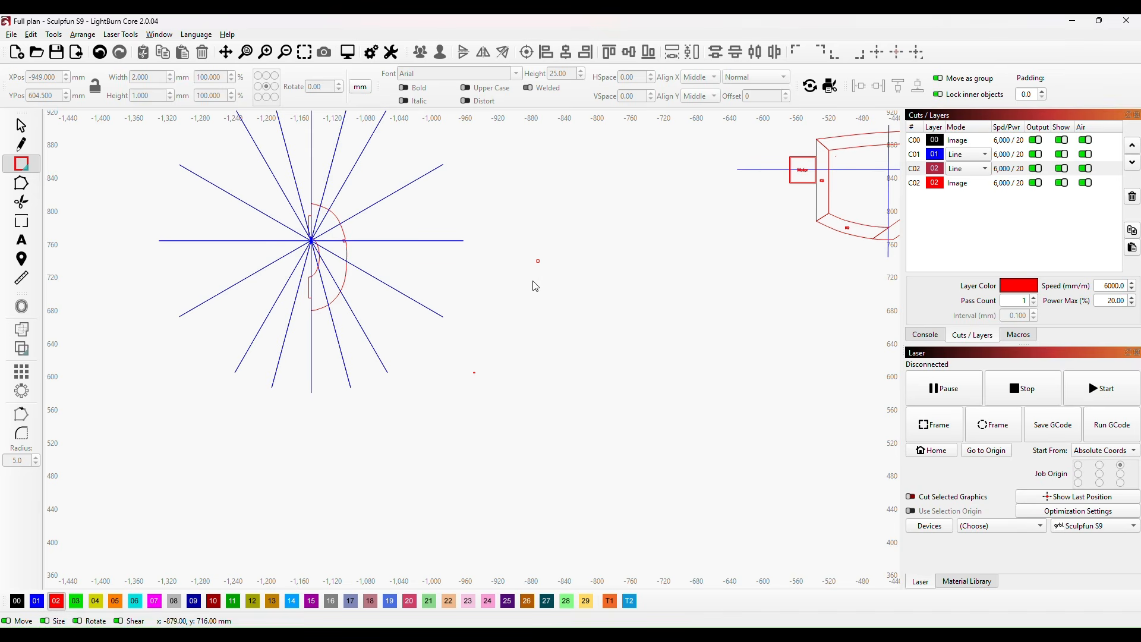
{"action": "left_click", "coordinate": [21, 125]}
{"action": "left_click_drag", "start_coordinate": [429, 345], "coordinate": [490, 391]}
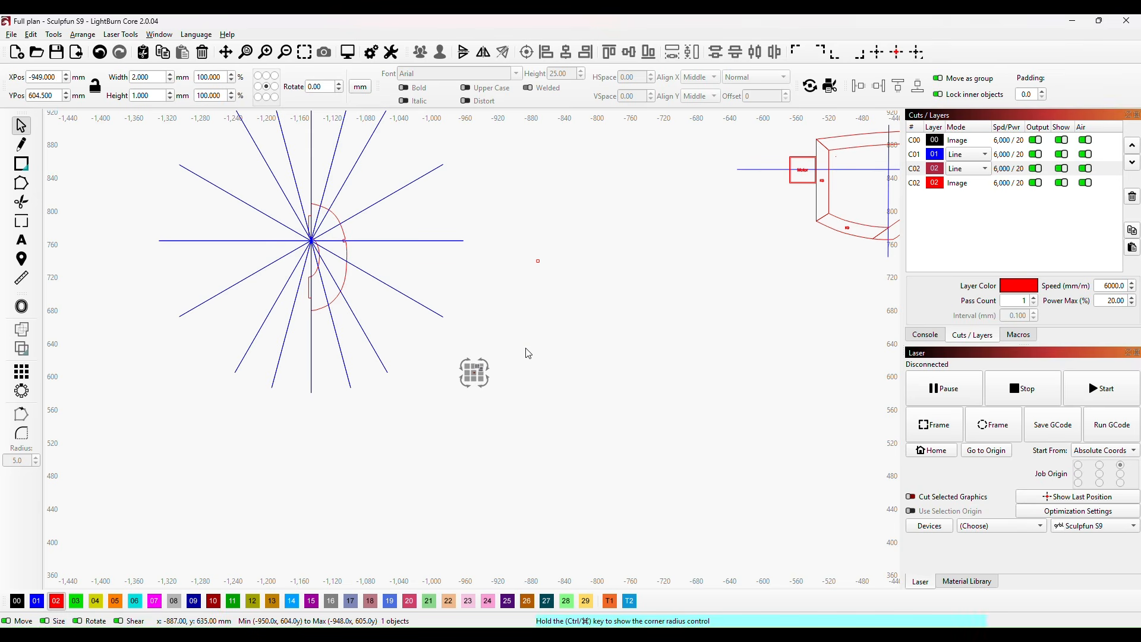
{"action": "key", "text": "Delete"}
Step: Move the 3.2 mm square to X -1,134, Y 804 mm on the former's curved edge and paste five copies along it near the other radial lines
{"action": "mouse_move", "coordinate": [537, 261]}
{"action": "left_mouse_down"}
{"action": "mouse_move", "coordinate": [760, 429]}
{"action": "mouse_move", "coordinate": [728, 431]}
{"action": "left_mouse_up"}
{"action": "scroll", "coordinate": [512, 288], "scroll_direction": "up", "scroll_amount": 6}
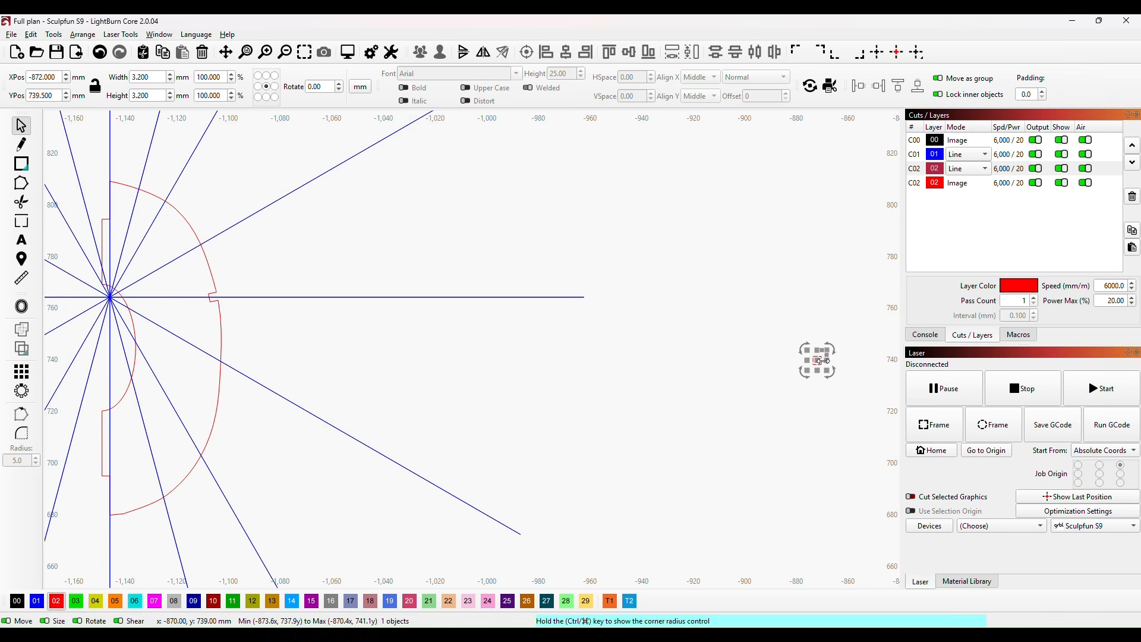
{"action": "left_click_drag", "start_coordinate": [817, 360], "coordinate": [144, 201]}
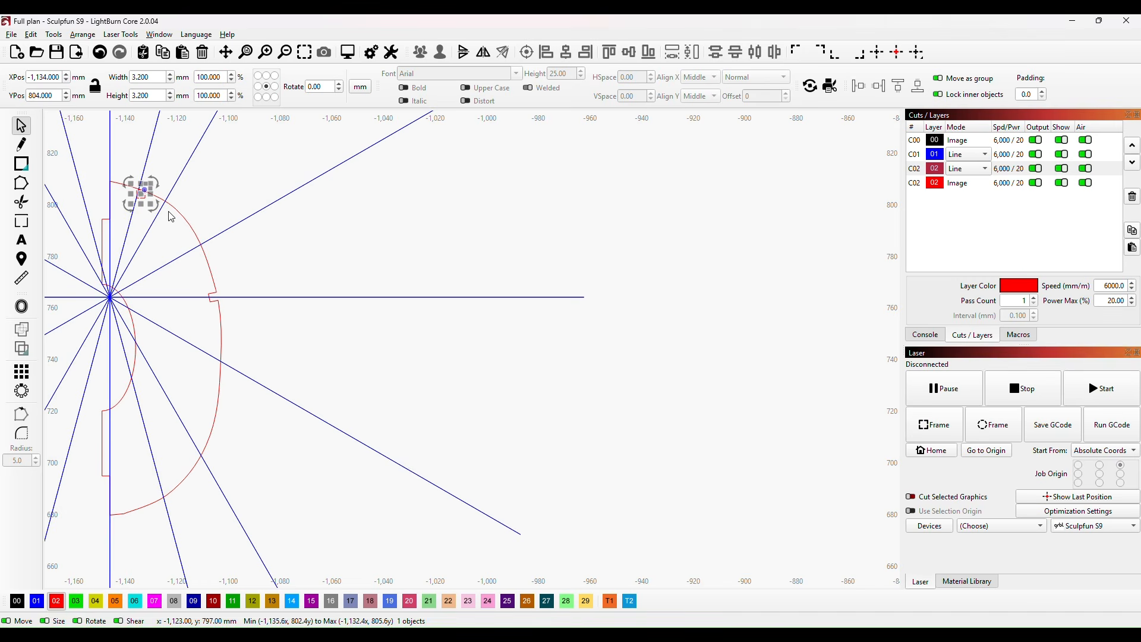
{"action": "key", "text": "ctrl+v"}
{"action": "key", "text": "ctrl+v"}
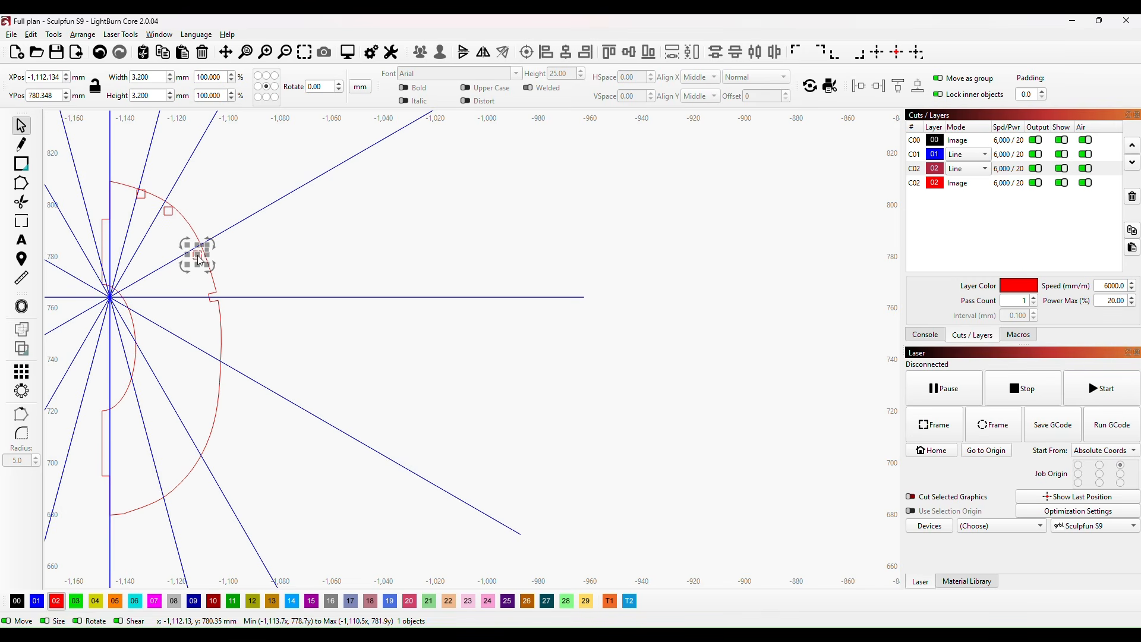
{"action": "key", "text": "ctrl+v"}
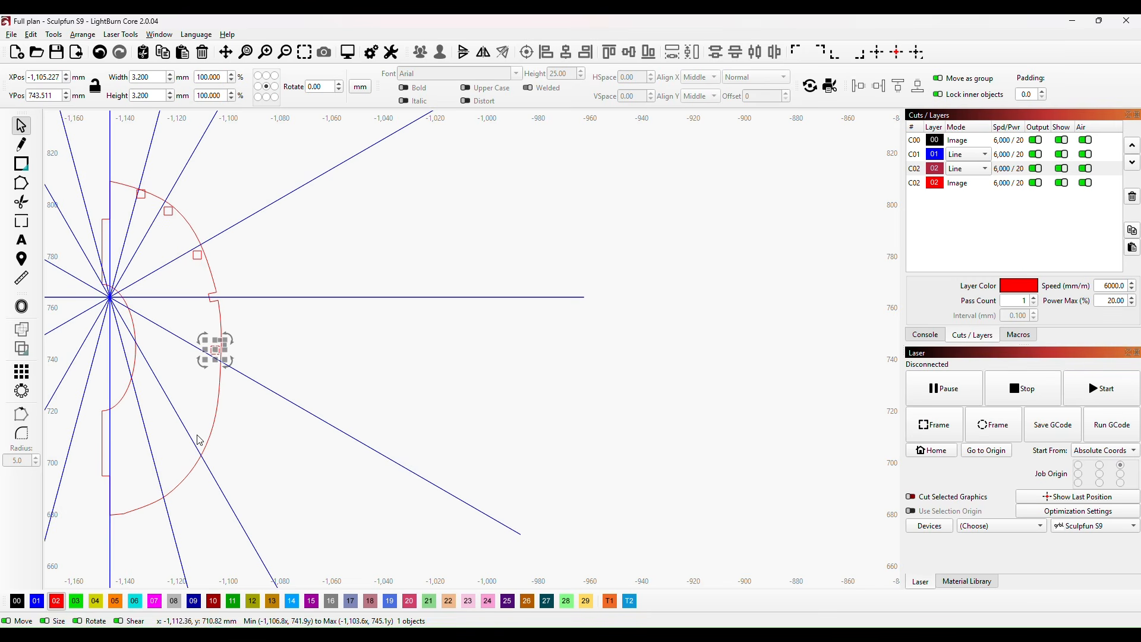
{"action": "key", "text": "ctrl+v"}
{"action": "key", "text": "ctrl+v"}
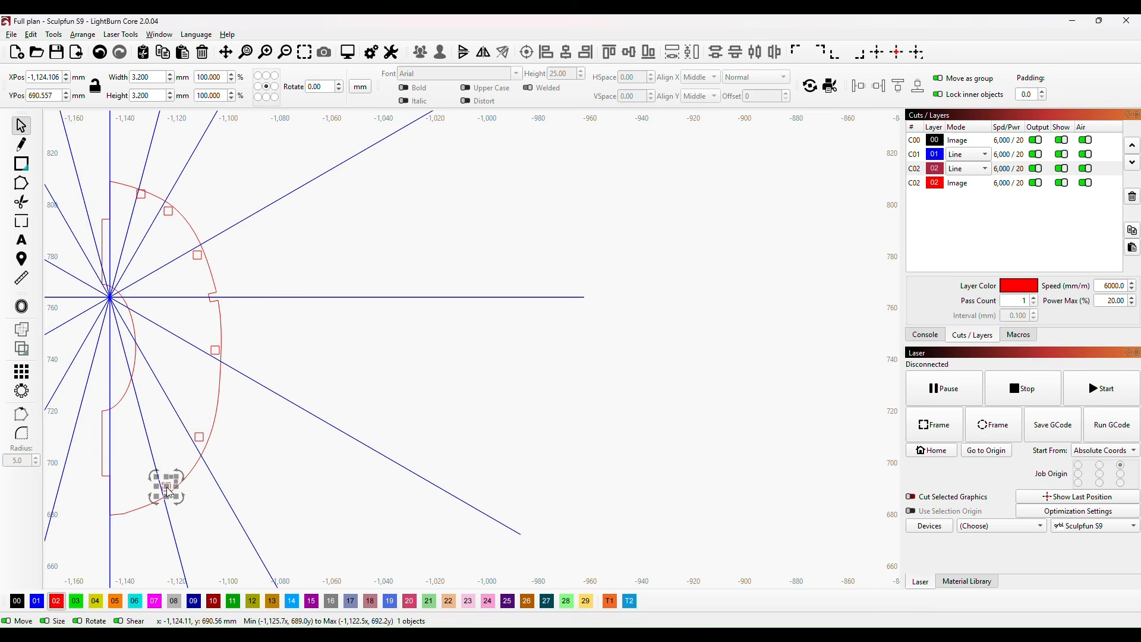
Step: Centre the uppermost square on its radial line, rotate it to follow the curved edge, and stretch its height to about 4.18 mm to overlap the outline
{"action": "scroll", "coordinate": [309, 335], "scroll_direction": "up", "scroll_amount": 3}
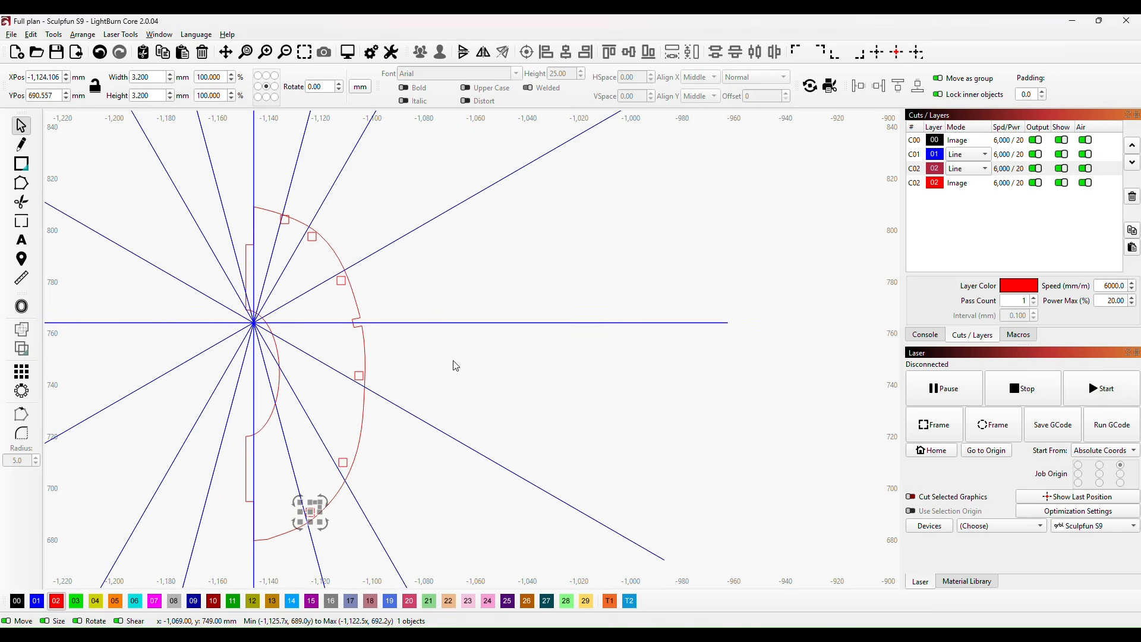
{"action": "scroll", "coordinate": [494, 236], "scroll_direction": "up", "scroll_amount": 4}
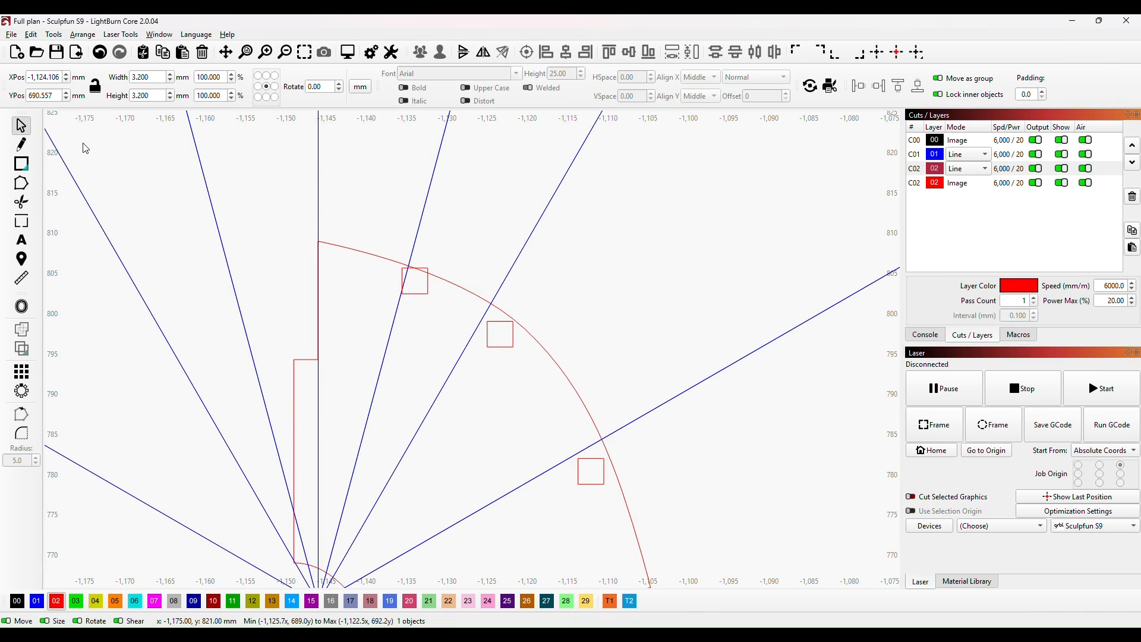
{"action": "left_click", "coordinate": [22, 127]}
{"action": "left_click", "coordinate": [412, 292]}
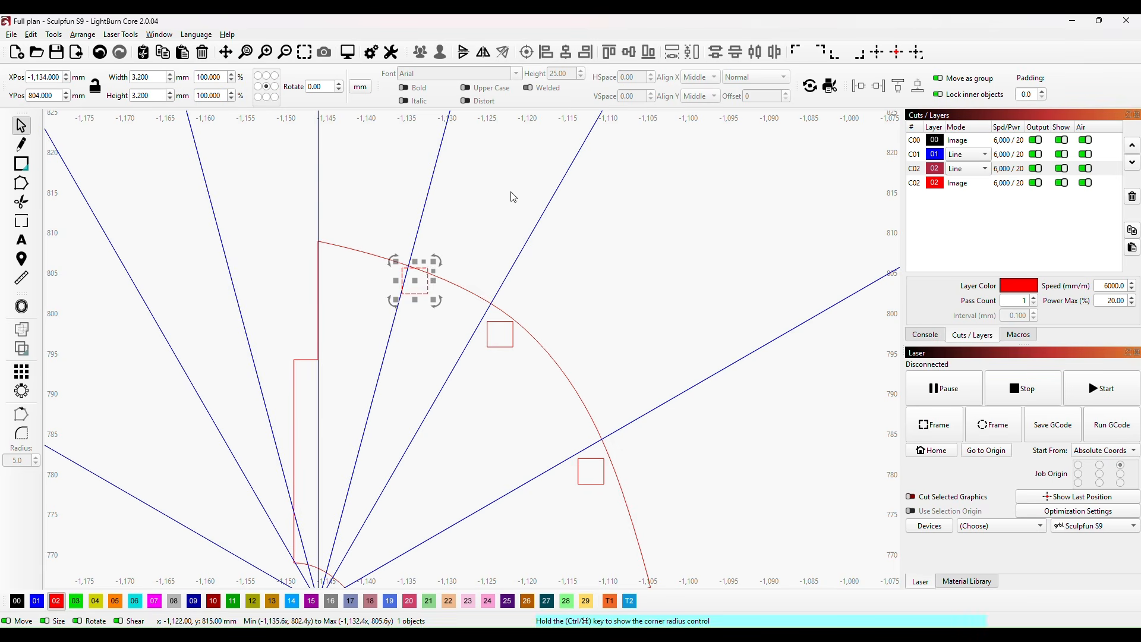
{"action": "left_click_drag", "start_coordinate": [416, 282], "coordinate": [409, 277]}
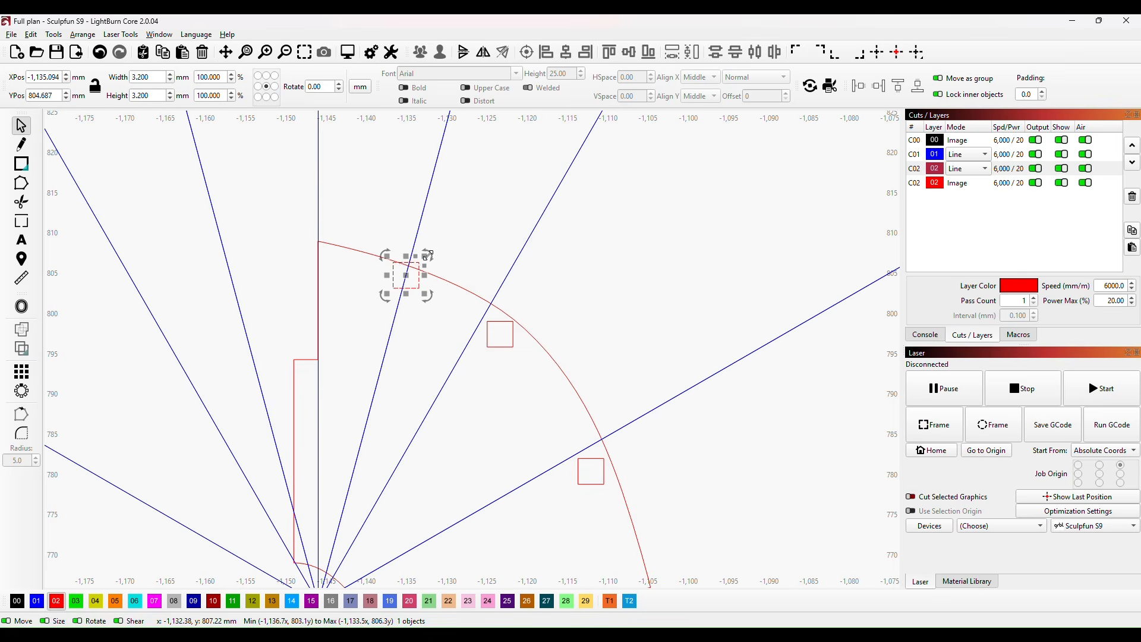
{"action": "left_click_drag", "start_coordinate": [429, 255], "coordinate": [404, 278]}
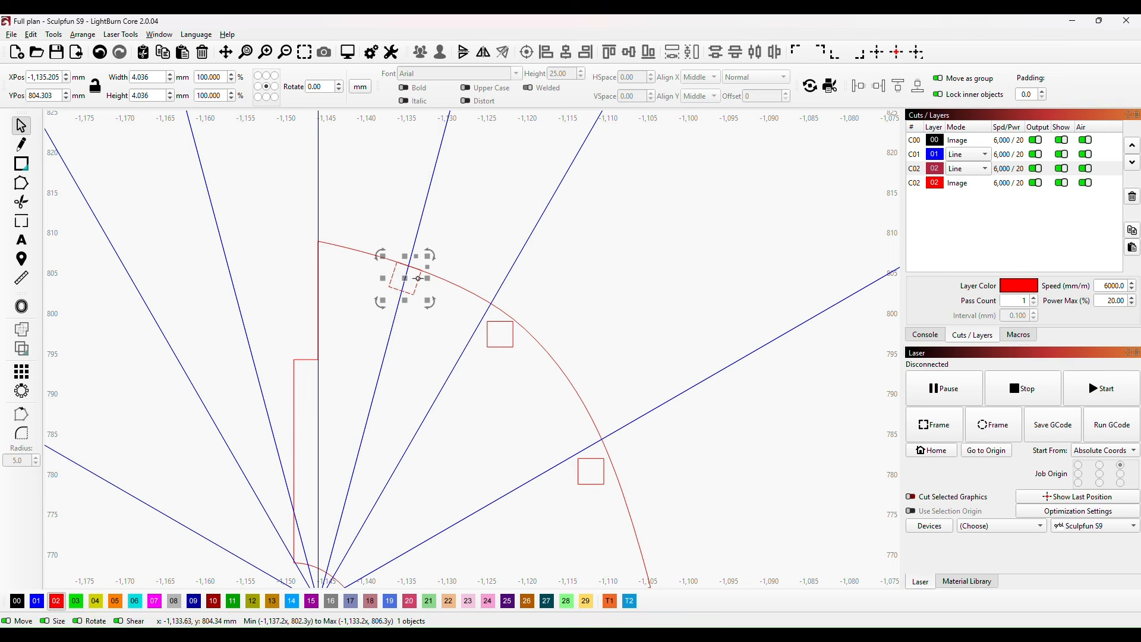
{"action": "scroll", "coordinate": [450, 221], "scroll_direction": "up", "scroll_amount": 5}
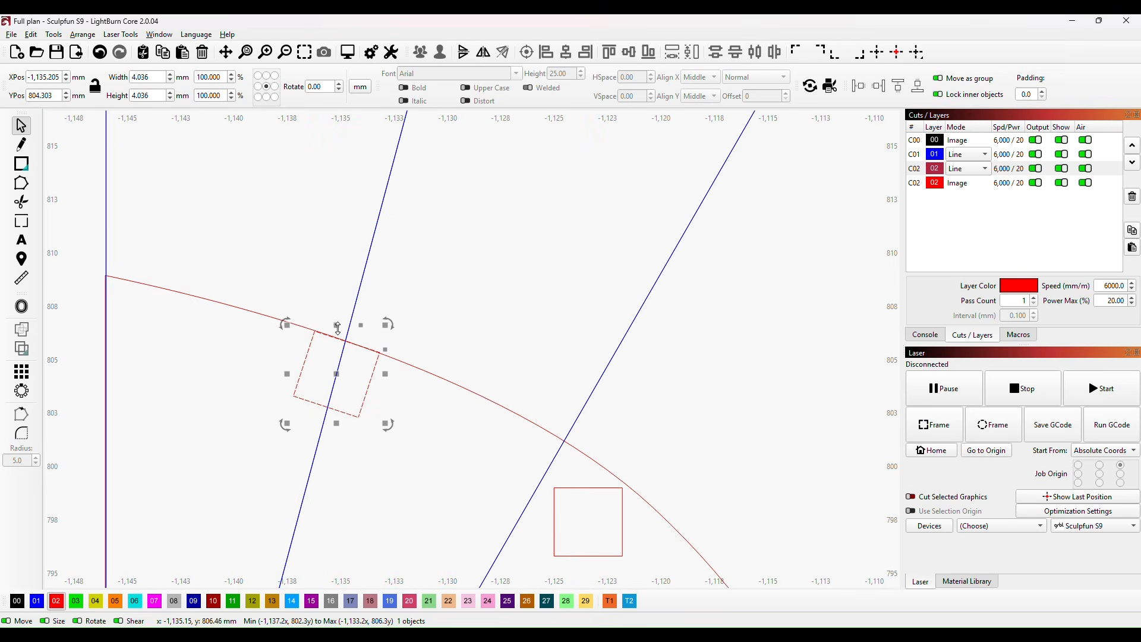
{"action": "left_click_drag", "start_coordinate": [338, 325], "coordinate": [337, 325]}
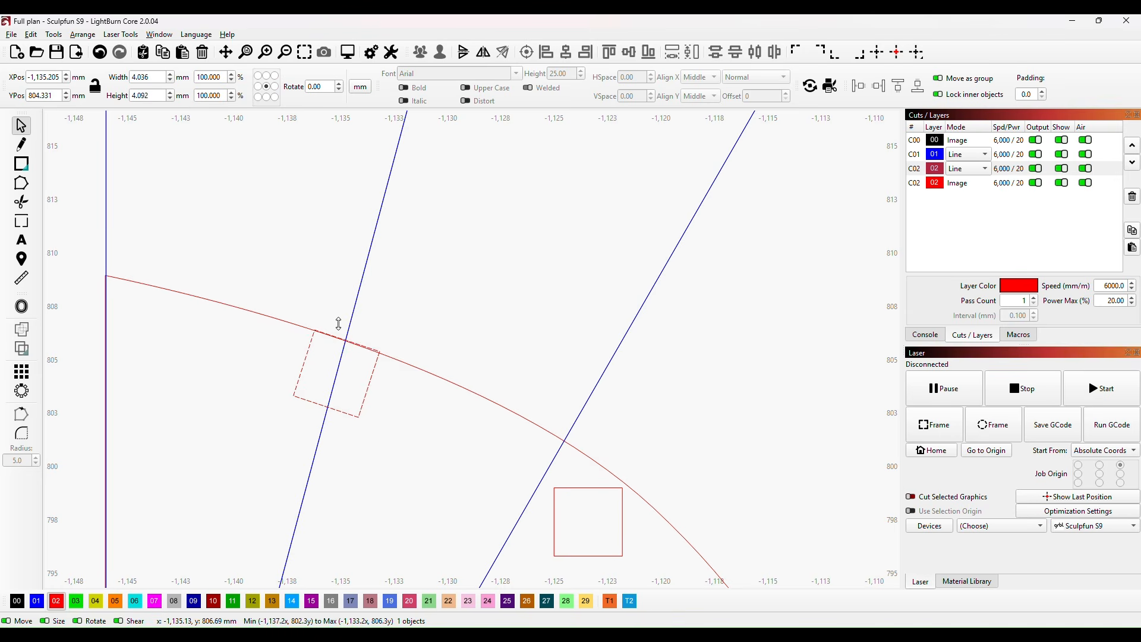
Step: Trim the overlapping edges of the uppermost square and the former's curve to open a notch
{"action": "left_click", "coordinate": [21, 202]}
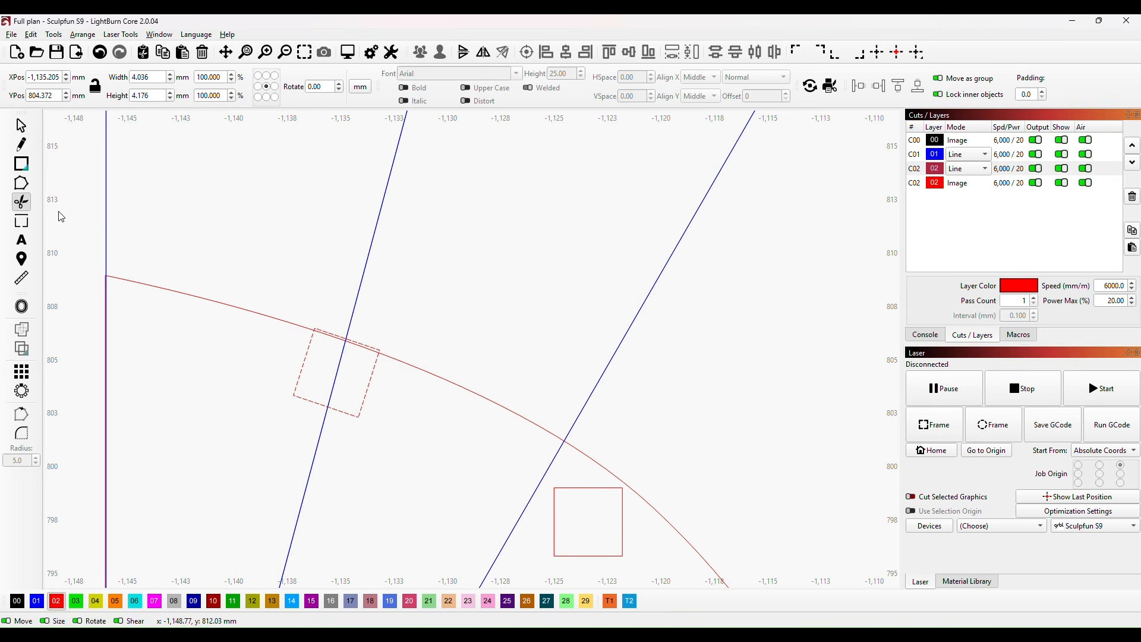
{"action": "left_click", "coordinate": [372, 347]}
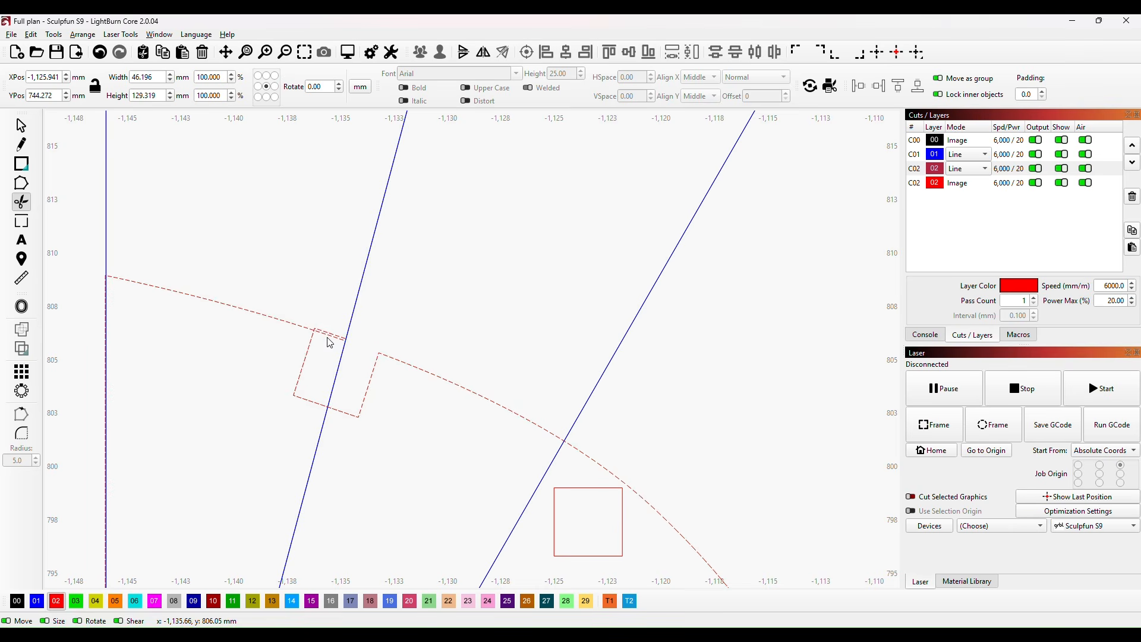
{"action": "left_click", "coordinate": [333, 336]}
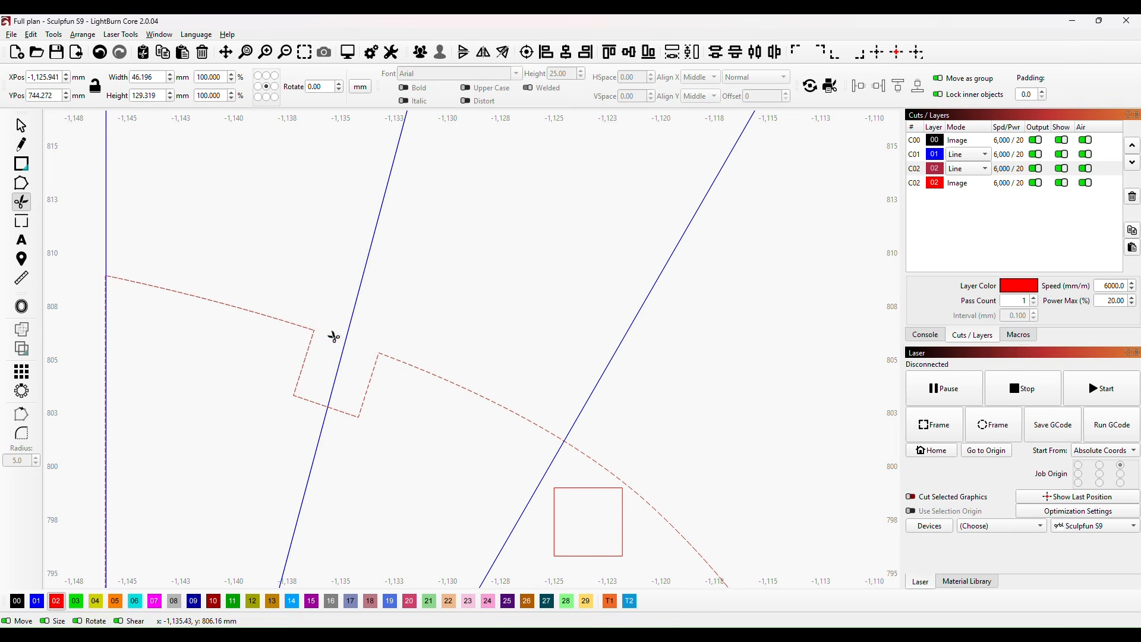
Step: Undo the accidental removal of the square beside the uppermost notch
{"action": "scroll", "coordinate": [497, 280], "scroll_direction": "down", "scroll_amount": 5}
{"action": "left_click_drag", "start_coordinate": [682, 295], "coordinate": [538, 266]}
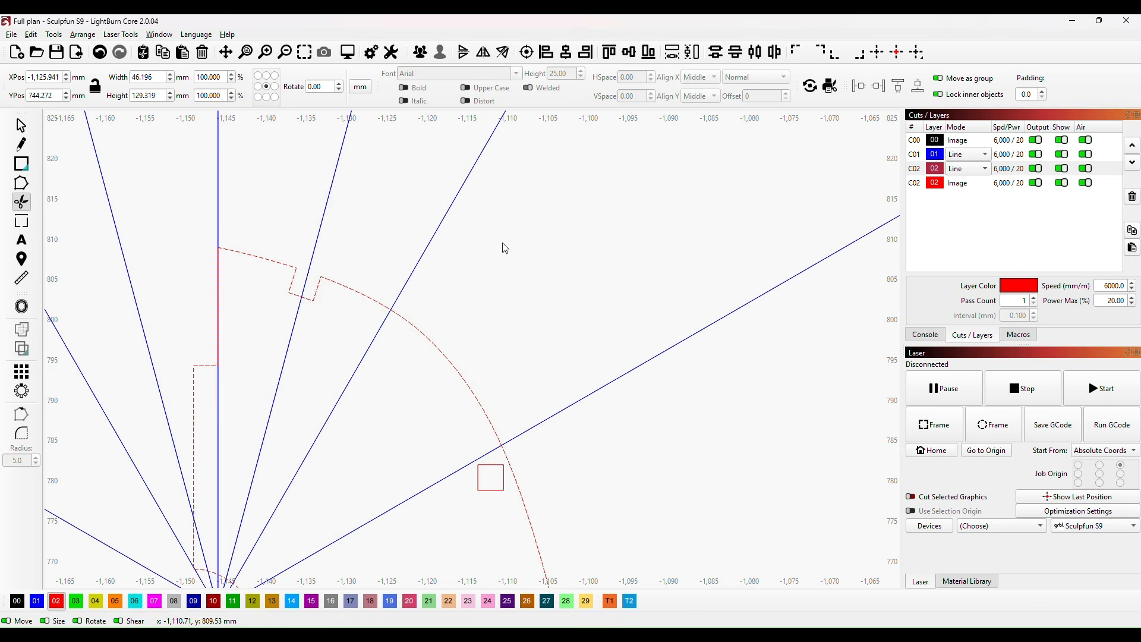
{"action": "key", "text": "ctrl+a"}
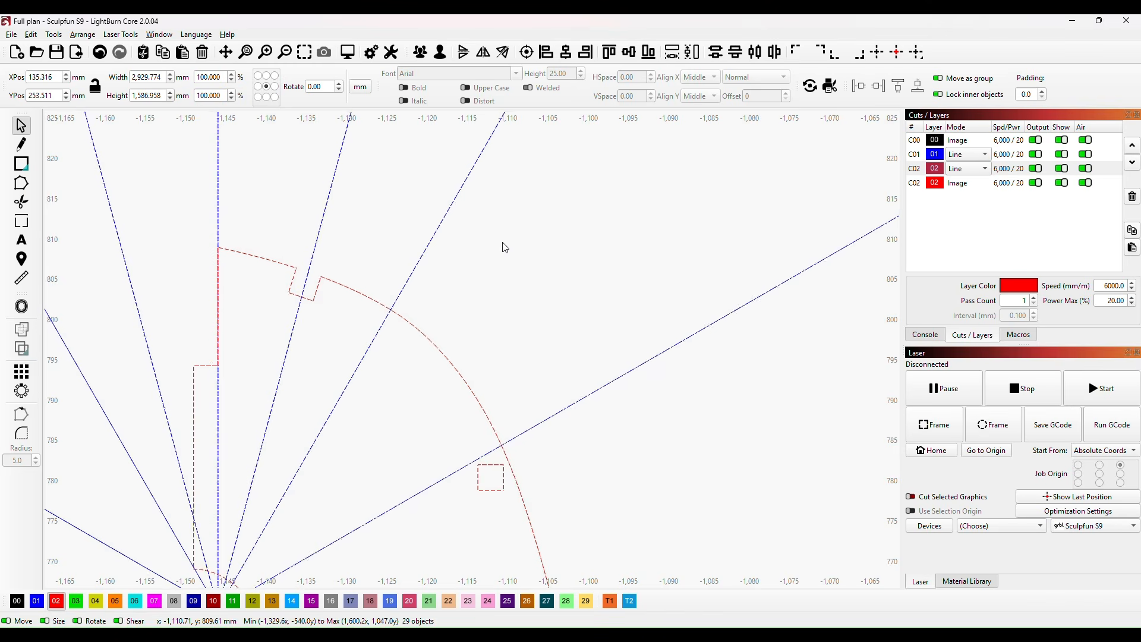
{"action": "key", "text": "ctrl+z"}
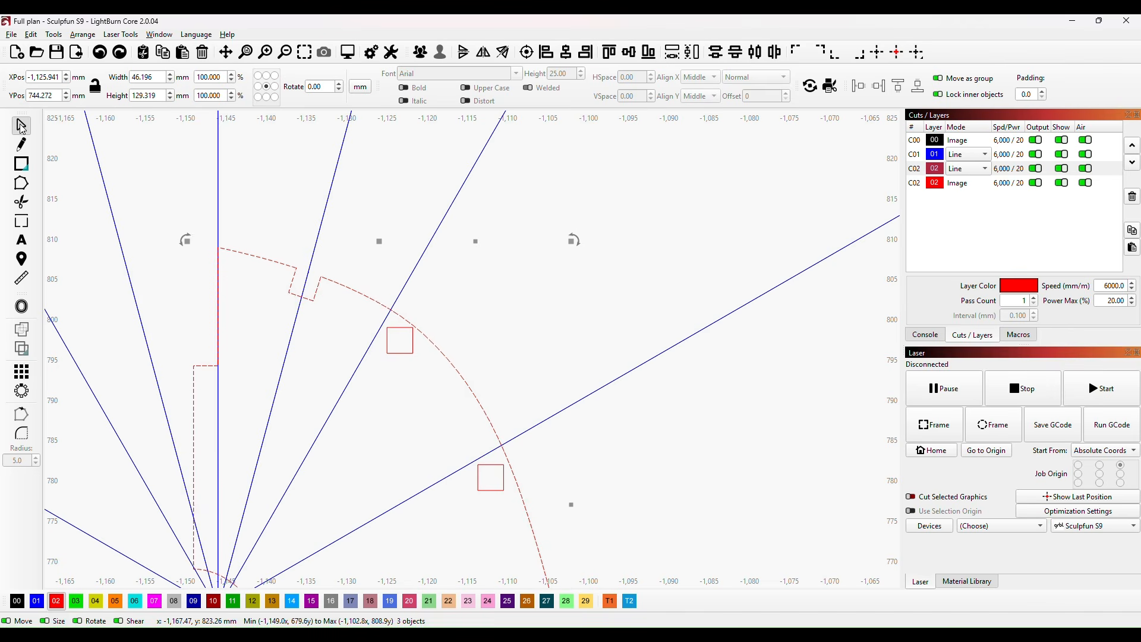
Step: Align and rotate the second square on its radial line at the curved edge, and stretch its height to about 4.58 mm
{"action": "left_click", "coordinate": [407, 334]}
{"action": "left_click_drag", "start_coordinate": [400, 340], "coordinate": [385, 318]}
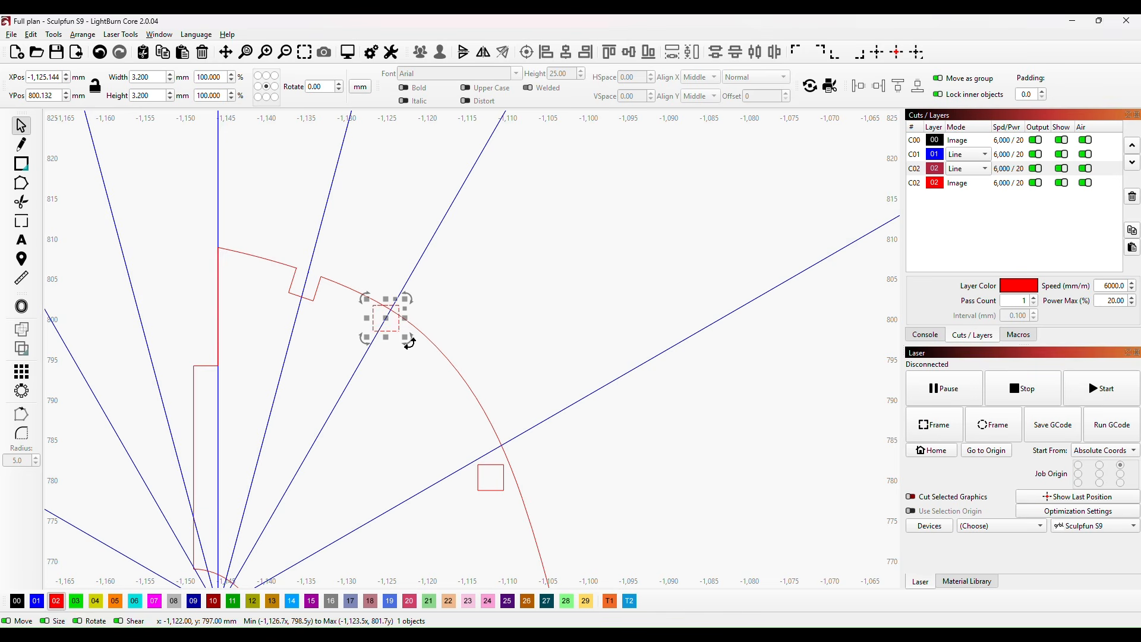
{"action": "left_click_drag", "start_coordinate": [410, 341], "coordinate": [398, 358]}
{"action": "left_click_drag", "start_coordinate": [385, 317], "coordinate": [383, 320]}
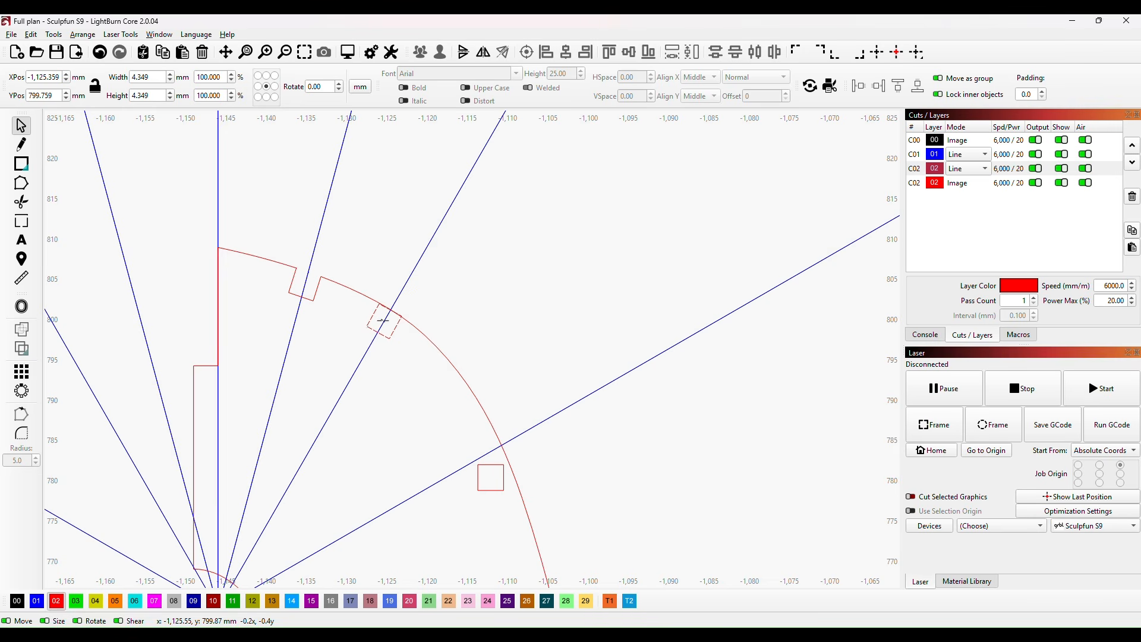
{"action": "scroll", "coordinate": [360, 387], "scroll_direction": "up", "scroll_amount": 3}
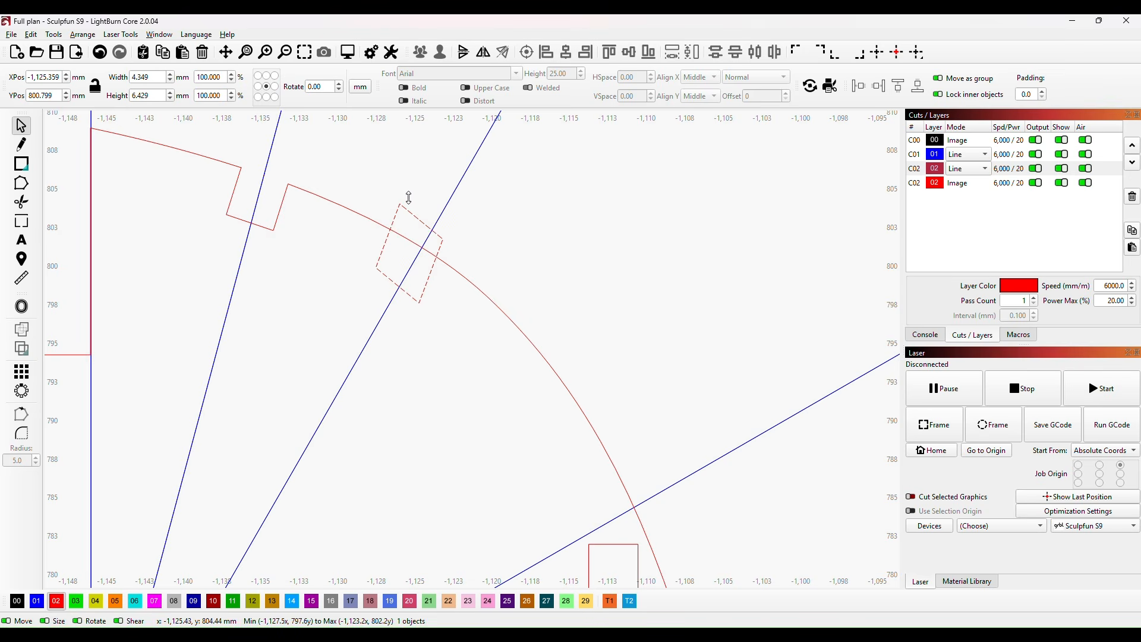
{"action": "left_click_drag", "start_coordinate": [409, 221], "coordinate": [411, 223]}
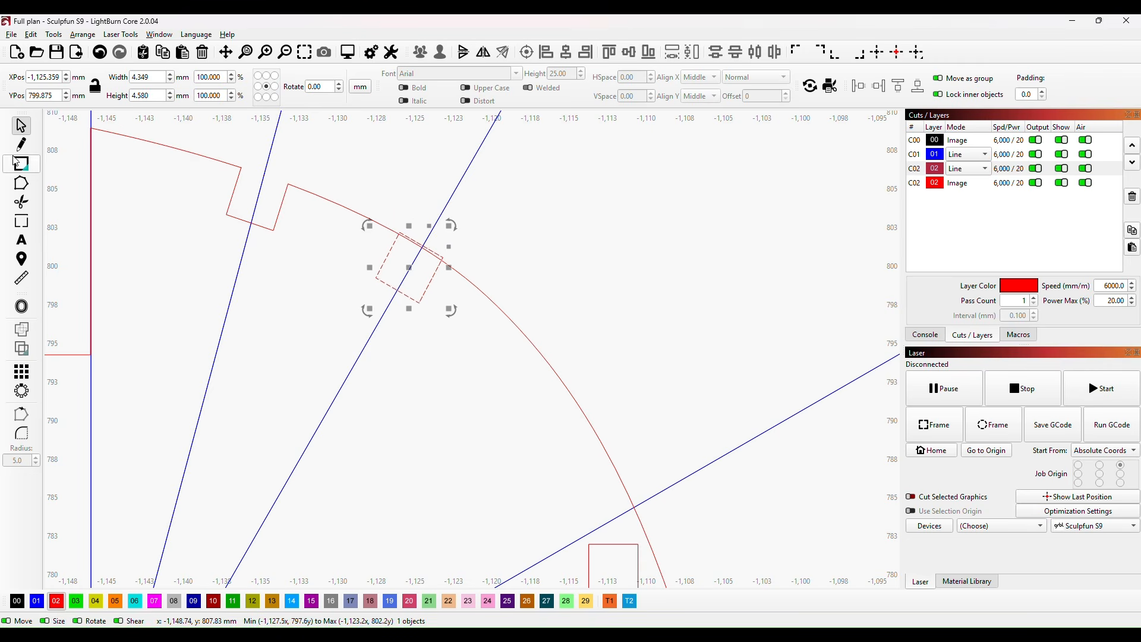
Step: Trim the overlapping edges of the second square and the former's curve to open a notch
{"action": "key", "text": "alt+shift+t"}
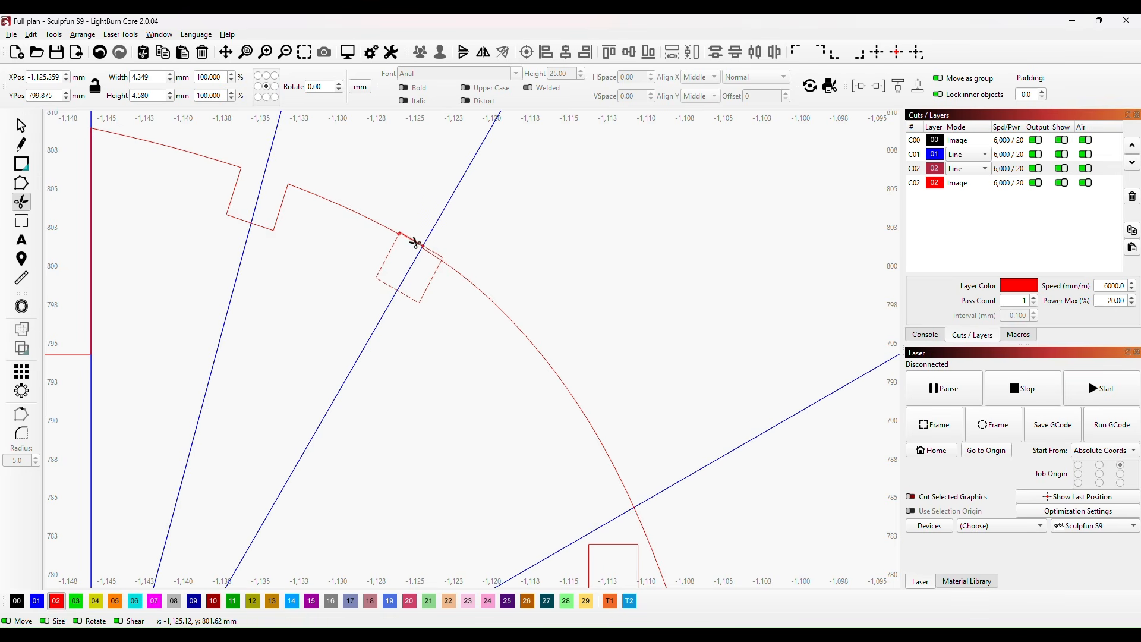
{"action": "left_click", "coordinate": [415, 242]}
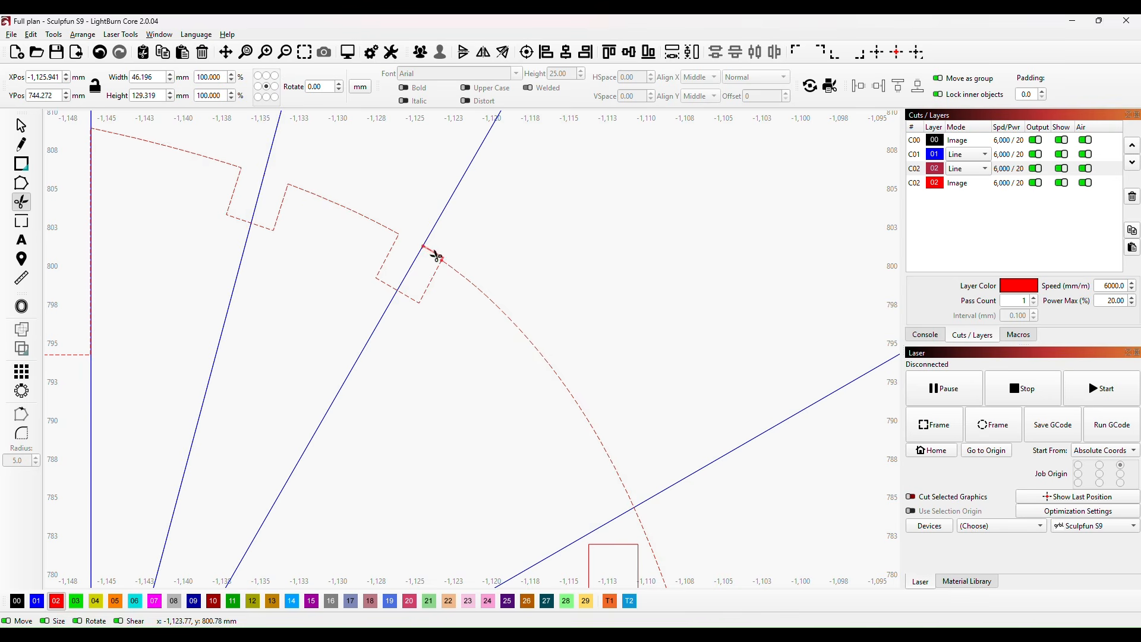
{"action": "scroll", "coordinate": [599, 234], "scroll_direction": "down", "scroll_amount": 5}
{"action": "left_click_drag", "start_coordinate": [799, 350], "coordinate": [565, 394]}
{"action": "scroll", "coordinate": [581, 333], "scroll_direction": "down", "scroll_amount": 5}
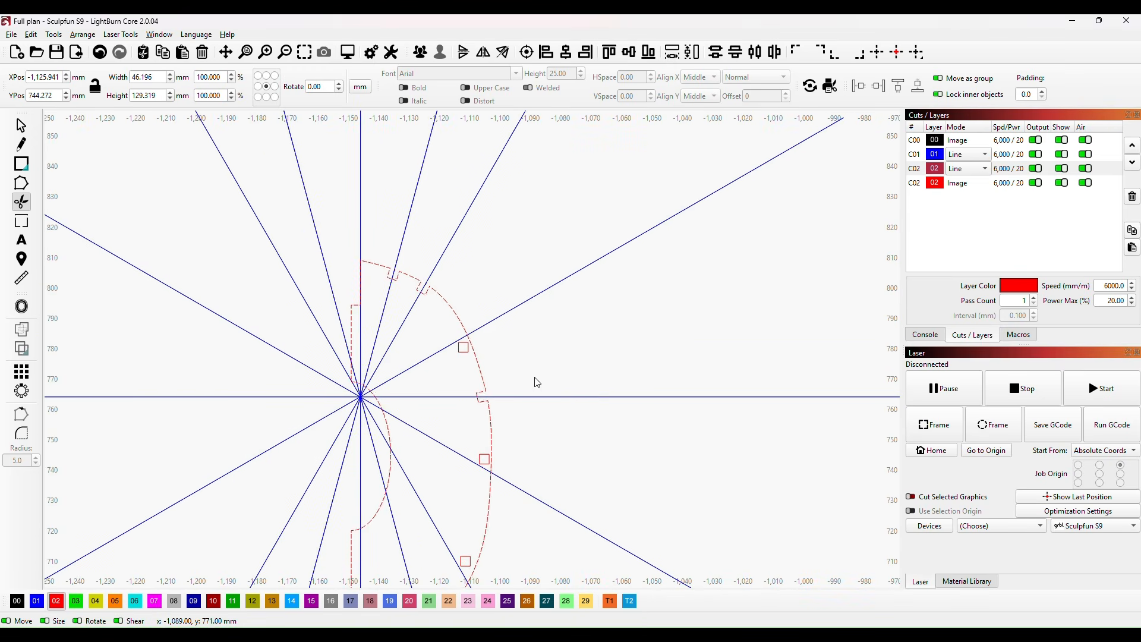
{"action": "key", "text": "Escape"}
Step: Align the third square with the radial line above the horizontal guide and trim its overlap with the former's curve into a notch
{"action": "scroll", "coordinate": [456, 358], "scroll_direction": "up", "scroll_amount": 5}
{"action": "left_click", "coordinate": [470, 339]}
{"action": "left_click_drag", "start_coordinate": [481, 324], "coordinate": [508, 290]}
{"action": "left_click", "coordinate": [21, 202]}
{"action": "left_click", "coordinate": [493, 288]}
{"action": "left_click", "coordinate": [498, 289]}
Step: Align the square just below the horizontal guide with its radial line and trim its overlap with the former's curve into a notch
{"action": "left_click_drag", "start_coordinate": [591, 418], "coordinate": [500, 143]}
{"action": "left_click", "coordinate": [22, 125]}
{"action": "left_click", "coordinate": [437, 253]}
{"action": "left_click_drag", "start_coordinate": [463, 395], "coordinate": [443, 286]}
{"action": "left_click_drag", "start_coordinate": [469, 310], "coordinate": [490, 203]}
{"action": "left_click", "coordinate": [22, 202]}
{"action": "left_click", "coordinate": [461, 282]}
{"action": "left_click", "coordinate": [459, 289]}
Step: Move and rotate the fifth square onto its radial line at the former's lower curve, and trim the overlap into a notch
{"action": "scroll", "coordinate": [461, 304], "scroll_direction": "down", "scroll_amount": 5}
{"action": "left_click", "coordinate": [21, 125]}
{"action": "left_click_drag", "start_coordinate": [438, 377], "coordinate": [438, 409]}
{"action": "left_click_drag", "start_coordinate": [465, 426], "coordinate": [451, 436]}
{"action": "scroll", "coordinate": [419, 415], "scroll_direction": "up", "scroll_amount": 5}
{"action": "left_click_drag", "start_coordinate": [494, 357], "coordinate": [495, 355]}
{"action": "left_click_drag", "start_coordinate": [550, 410], "coordinate": [553, 412]}
{"action": "left_click_drag", "start_coordinate": [545, 355], "coordinate": [548, 355]}
{"action": "left_click", "coordinate": [21, 201]}
{"action": "left_click", "coordinate": [514, 395]}
{"action": "scroll", "coordinate": [515, 394], "scroll_direction": "down", "scroll_amount": 5}
Step: Rotate the lowest square onto its radial line at about X -1,125.7, Y 688 mm and trim its overlap with the curve into a notch
{"action": "left_click_drag", "start_coordinate": [515, 395], "coordinate": [609, 136]}
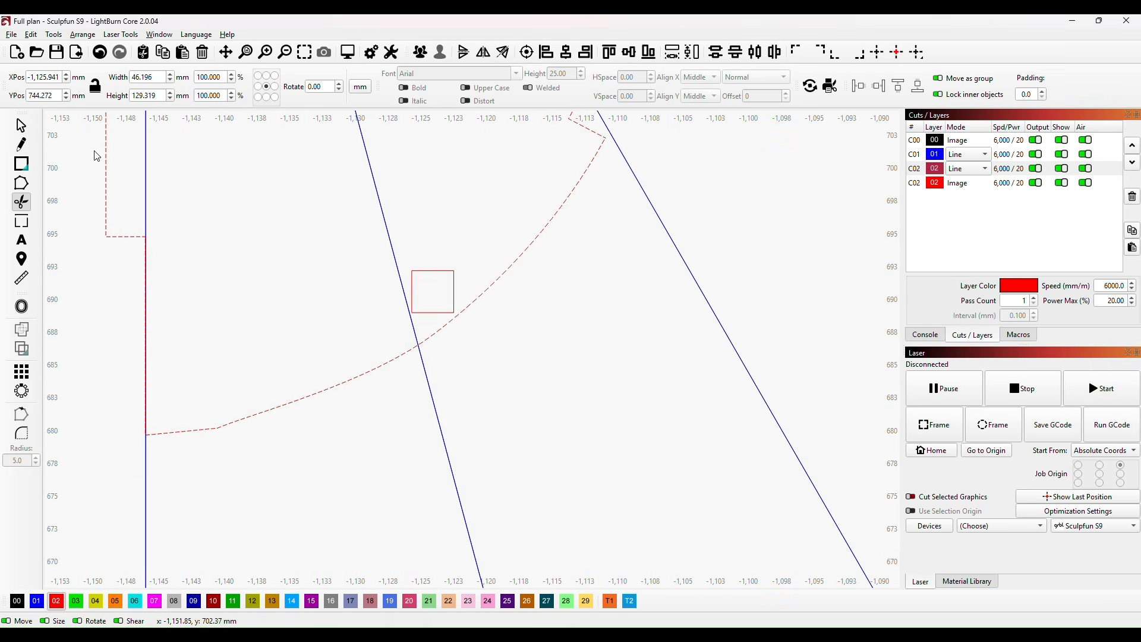
{"action": "left_click", "coordinate": [22, 126]}
{"action": "left_click", "coordinate": [455, 296]}
{"action": "left_click_drag", "start_coordinate": [433, 290], "coordinate": [413, 327]}
{"action": "left_click_drag", "start_coordinate": [442, 362], "coordinate": [416, 362]}
{"action": "left_click", "coordinate": [21, 202]}
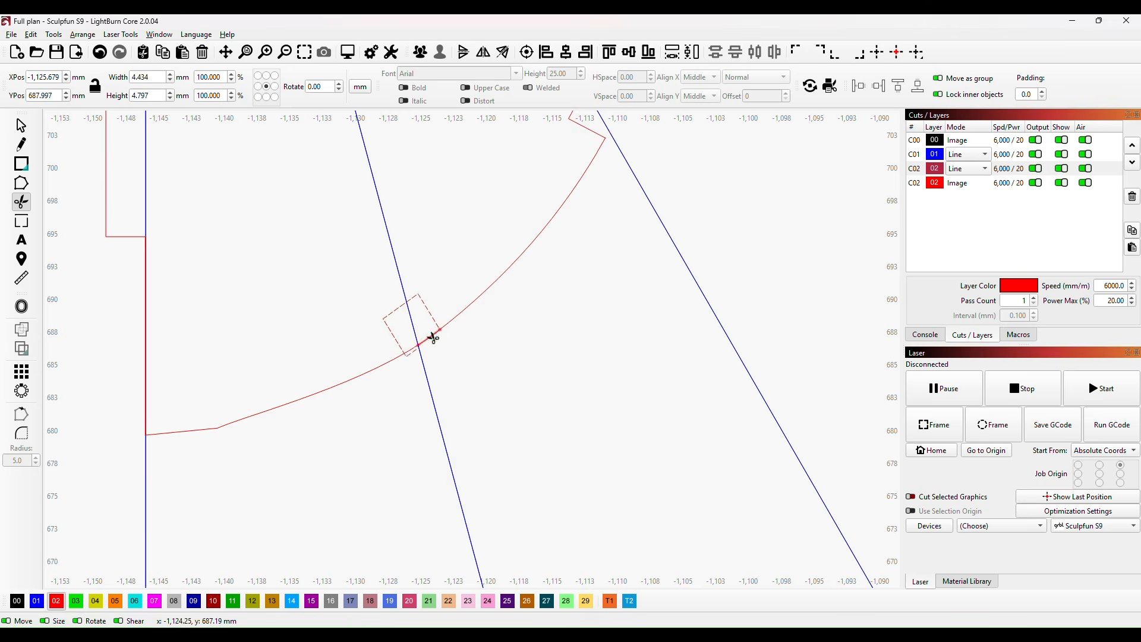
{"action": "left_click", "coordinate": [432, 337]}
{"action": "left_click", "coordinate": [421, 350]}
Step: Move the notched former out of the radial guide pattern to the empty area at X -830, Y 755 mm
{"action": "scroll", "coordinate": [546, 321], "scroll_direction": "down", "scroll_amount": 5}
{"action": "scroll", "coordinate": [573, 320], "scroll_direction": "down", "scroll_amount": 3}
{"action": "left_click_drag", "start_coordinate": [720, 257], "coordinate": [562, 490]}
{"action": "scroll", "coordinate": [584, 447], "scroll_direction": "down", "scroll_amount": 2}
{"action": "left_click_drag", "start_coordinate": [588, 442], "coordinate": [604, 365]}
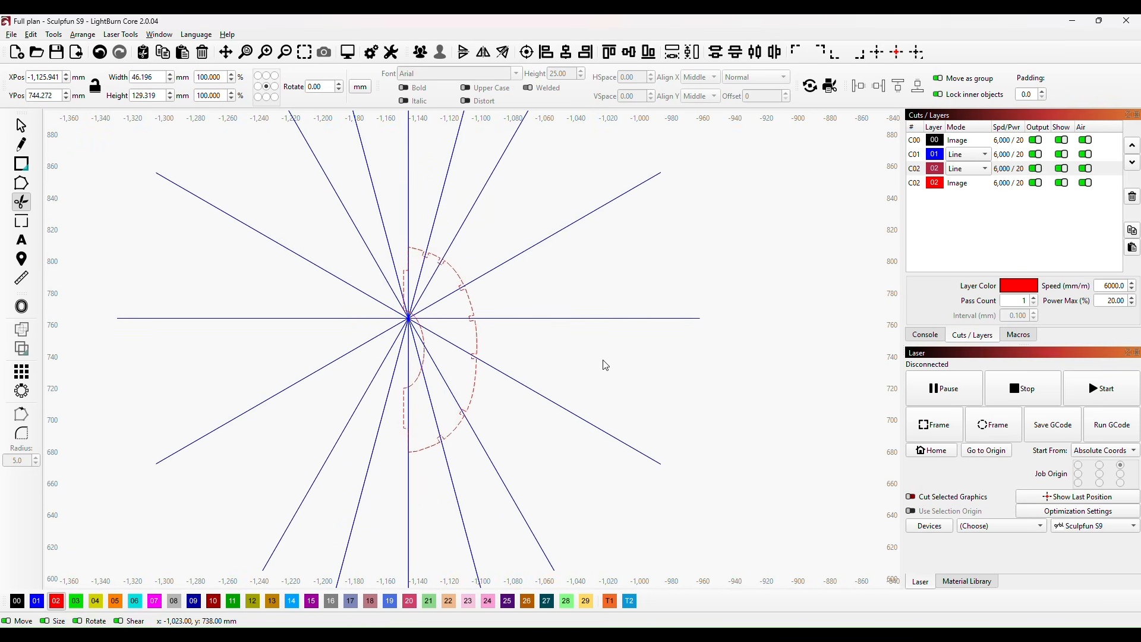
{"action": "left_click", "coordinate": [22, 126]}
{"action": "left_click", "coordinate": [581, 327]}
{"action": "scroll", "coordinate": [653, 369], "scroll_direction": "down", "scroll_amount": 2}
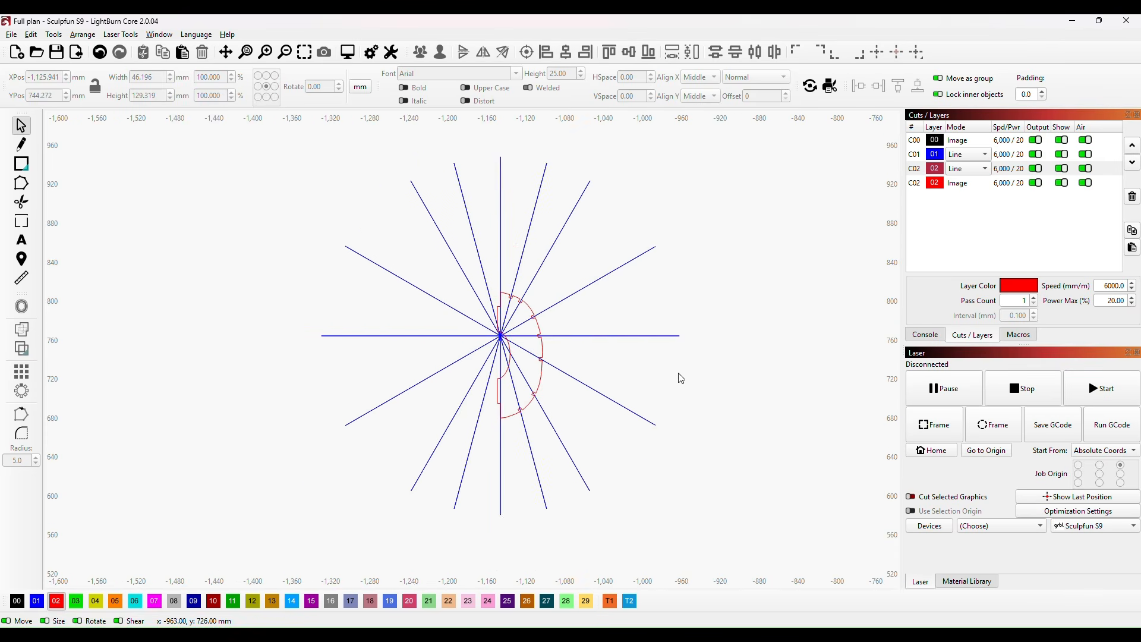
{"action": "left_click_drag", "start_coordinate": [669, 377], "coordinate": [523, 385]}
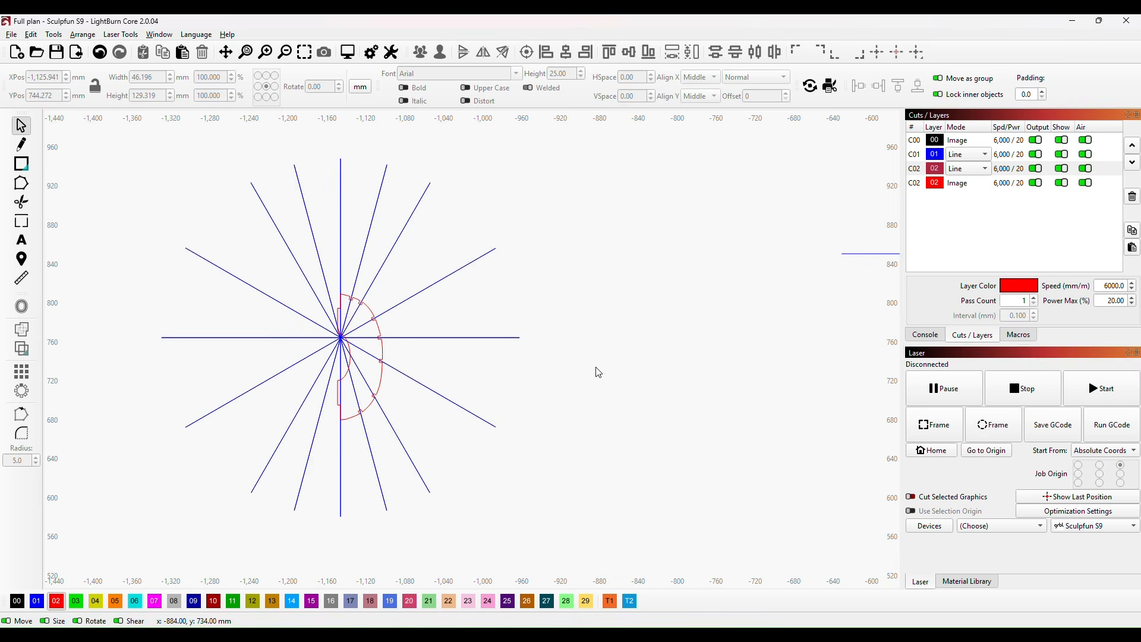
{"action": "left_click", "coordinate": [382, 349]}
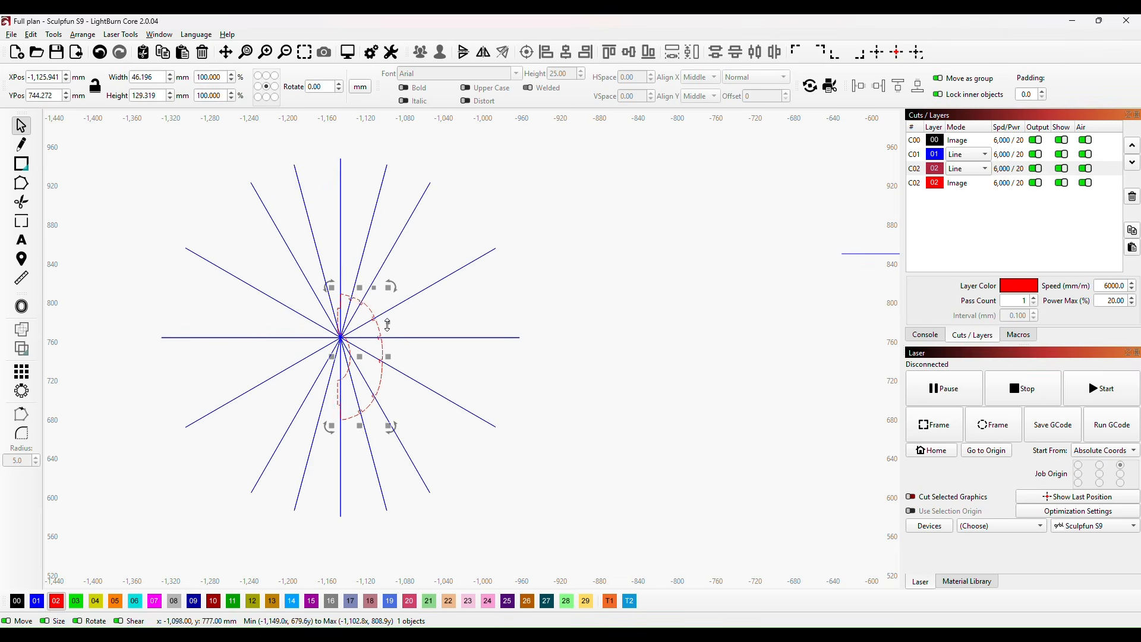
{"action": "left_click_drag", "start_coordinate": [364, 362], "coordinate": [654, 352]}
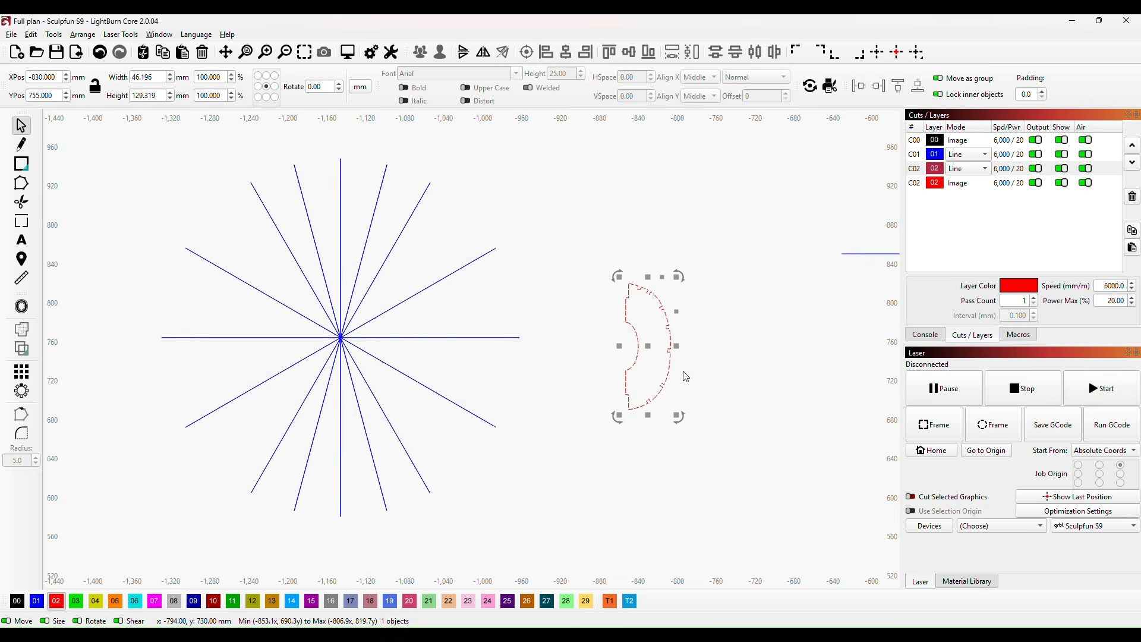
Step: Shift the notched former to X -853.861, Y 769.727 mm, between the radial pattern and the fuselage plan
{"action": "scroll", "coordinate": [690, 333], "scroll_direction": "up", "scroll_amount": 4}
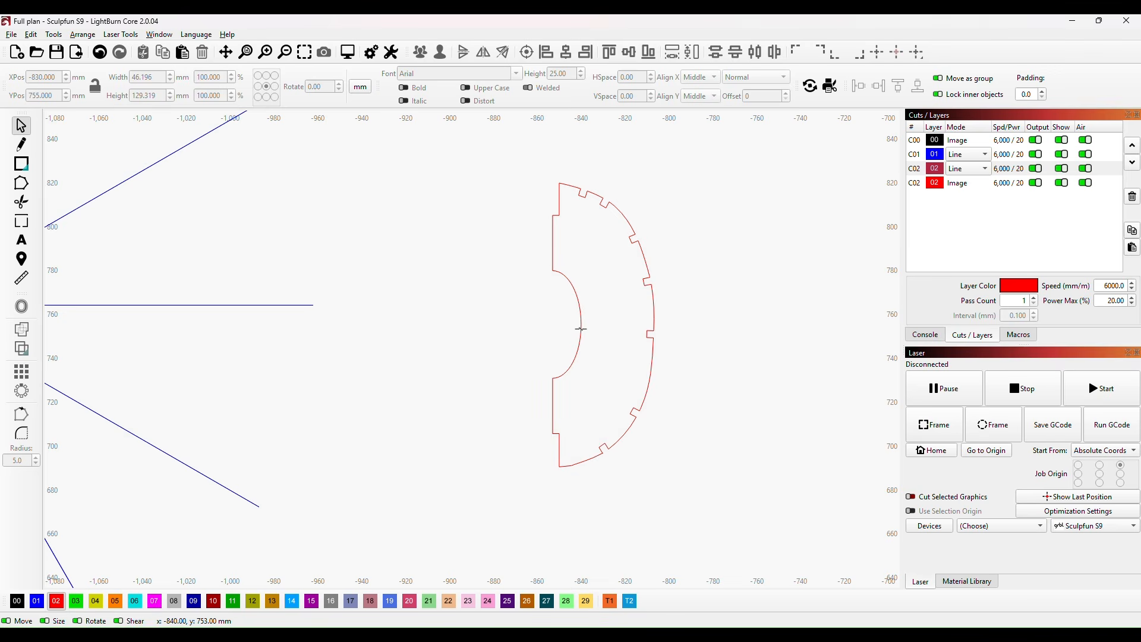
{"action": "left_click_drag", "start_coordinate": [581, 329], "coordinate": [529, 296]}
{"action": "scroll", "coordinate": [328, 398], "scroll_direction": "down", "scroll_amount": 5}
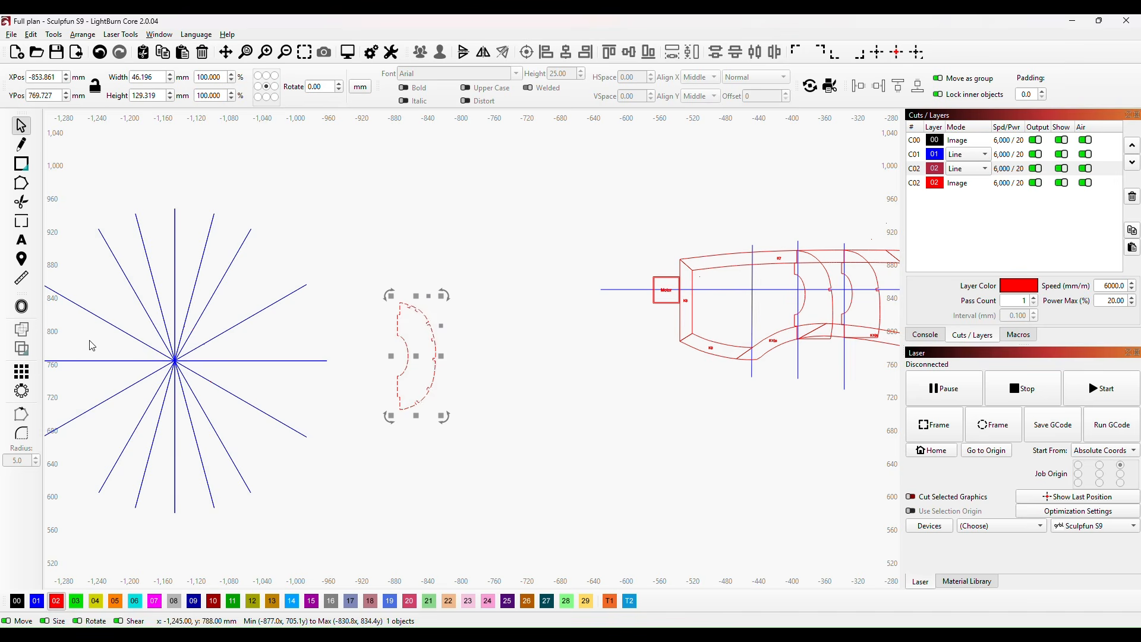
Step: Move the radial guide onto the fuselage plan, centred where the second station line crosses the horizontal datum, at X -392.900, Y 850.100 mm
{"action": "left_click_drag", "start_coordinate": [172, 359], "coordinate": [587, 411]}
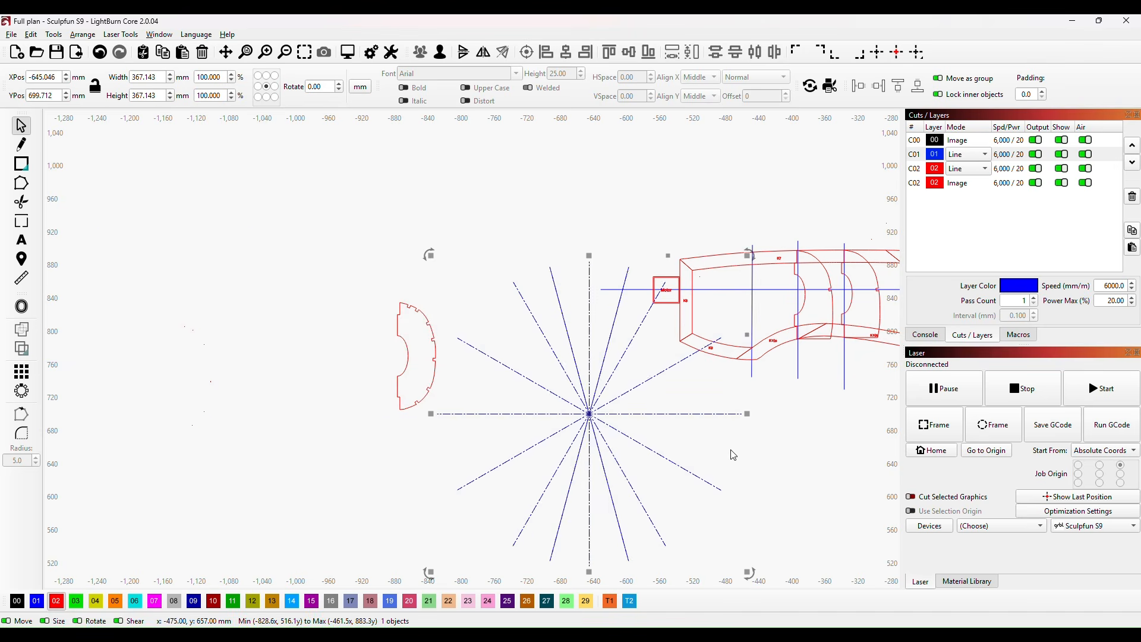
{"action": "left_click_drag", "start_coordinate": [762, 449], "coordinate": [448, 466]}
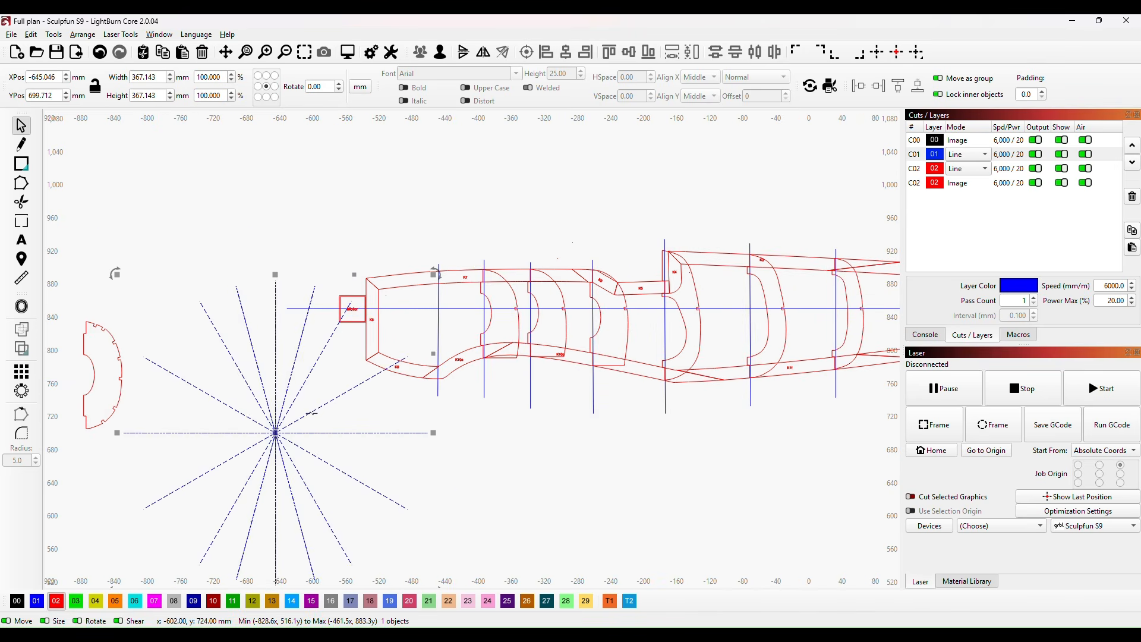
{"action": "mouse_move", "coordinate": [272, 433]}
{"action": "left_mouse_down"}
{"action": "mouse_move", "coordinate": [481, 334]}
{"action": "mouse_move", "coordinate": [485, 309]}
{"action": "left_mouse_up"}
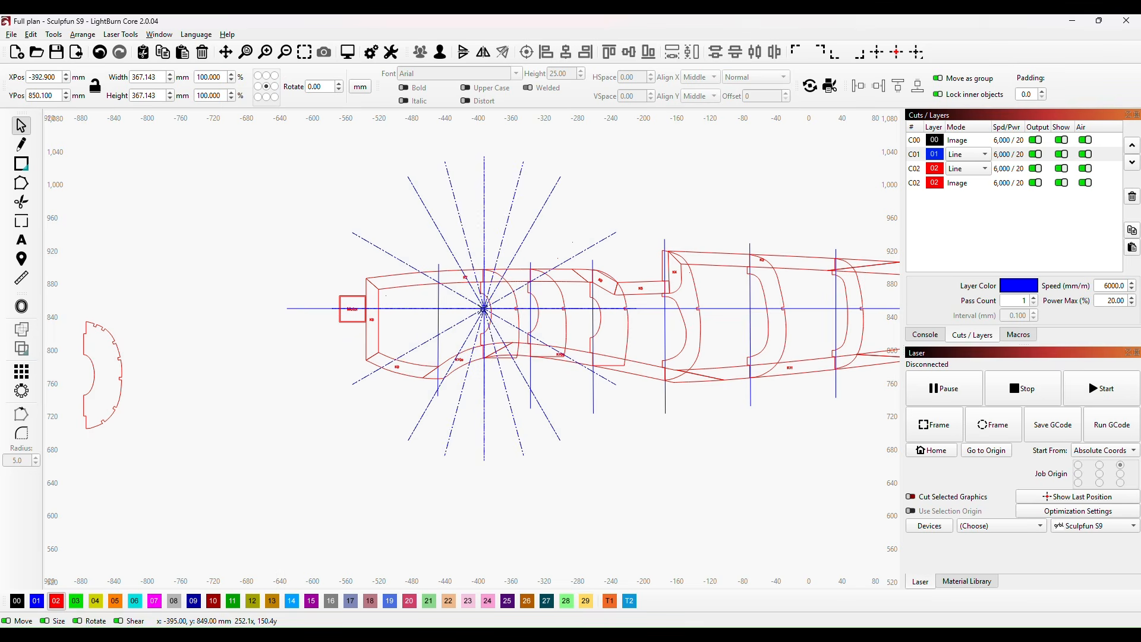
{"action": "left_click", "coordinate": [485, 309]}
{"action": "scroll", "coordinate": [476, 429], "scroll_direction": "up", "scroll_amount": 3}
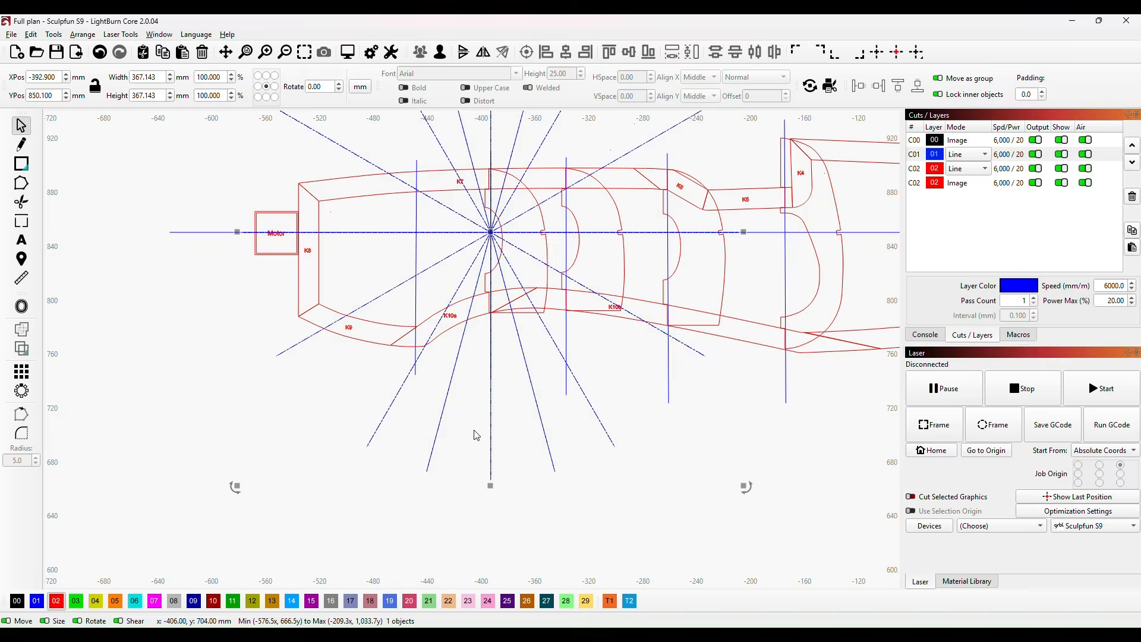
{"action": "scroll", "coordinate": [484, 418], "scroll_direction": "up", "scroll_amount": 3}
{"action": "left_click_drag", "start_coordinate": [463, 384], "coordinate": [415, 620]}
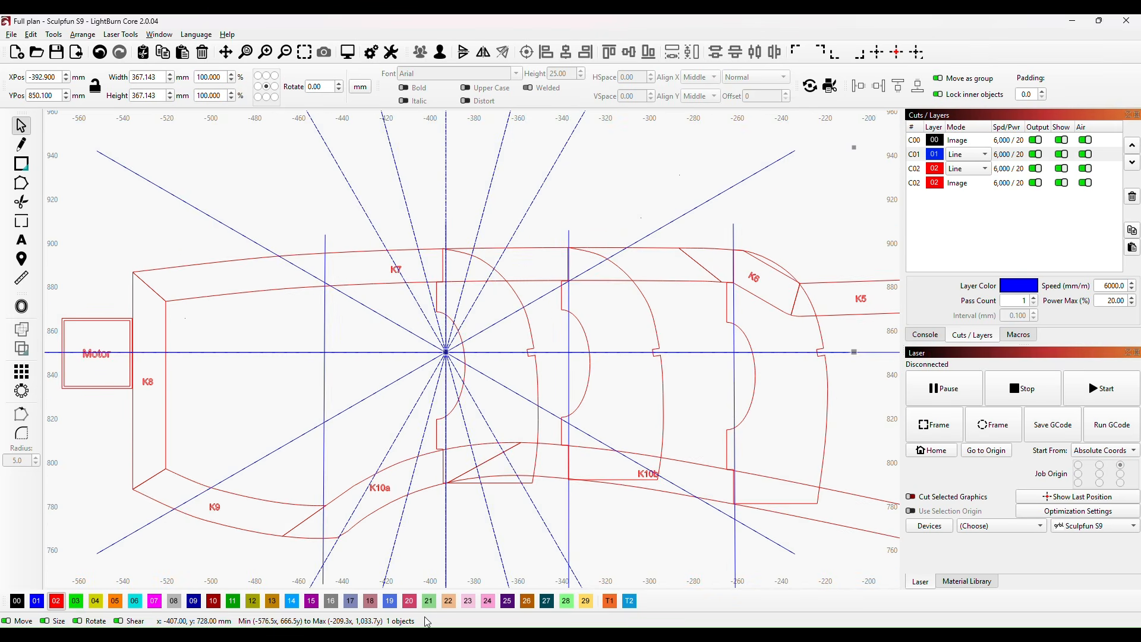
{"action": "scroll", "coordinate": [292, 409], "scroll_direction": "down", "scroll_amount": 5}
{"action": "scroll", "coordinate": [292, 409], "scroll_direction": "down", "scroll_amount": 2}
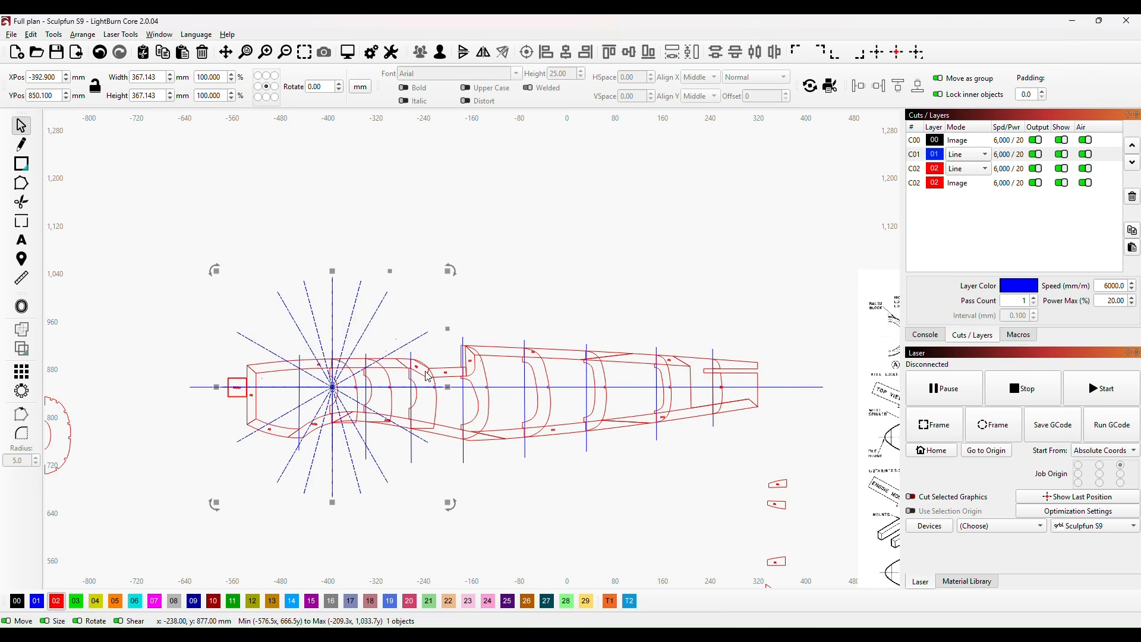
{"action": "scroll", "coordinate": [321, 410], "scroll_direction": "up", "scroll_amount": 7}
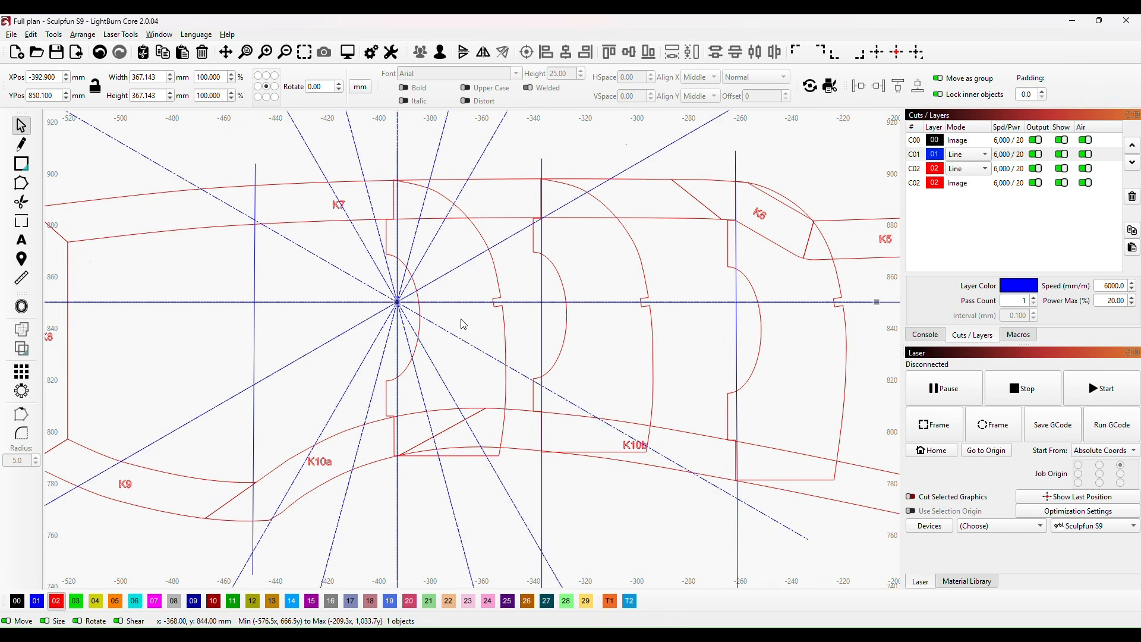
Step: Nudge the former at the second station line to X -372.600 mm, aligning its straight edges with the radial guide's vertical line
{"action": "left_click", "coordinate": [458, 456]}
{"action": "scroll", "coordinate": [677, 365], "scroll_direction": "down", "scroll_amount": 5}
{"action": "scroll", "coordinate": [727, 384], "scroll_direction": "down", "scroll_amount": 1}
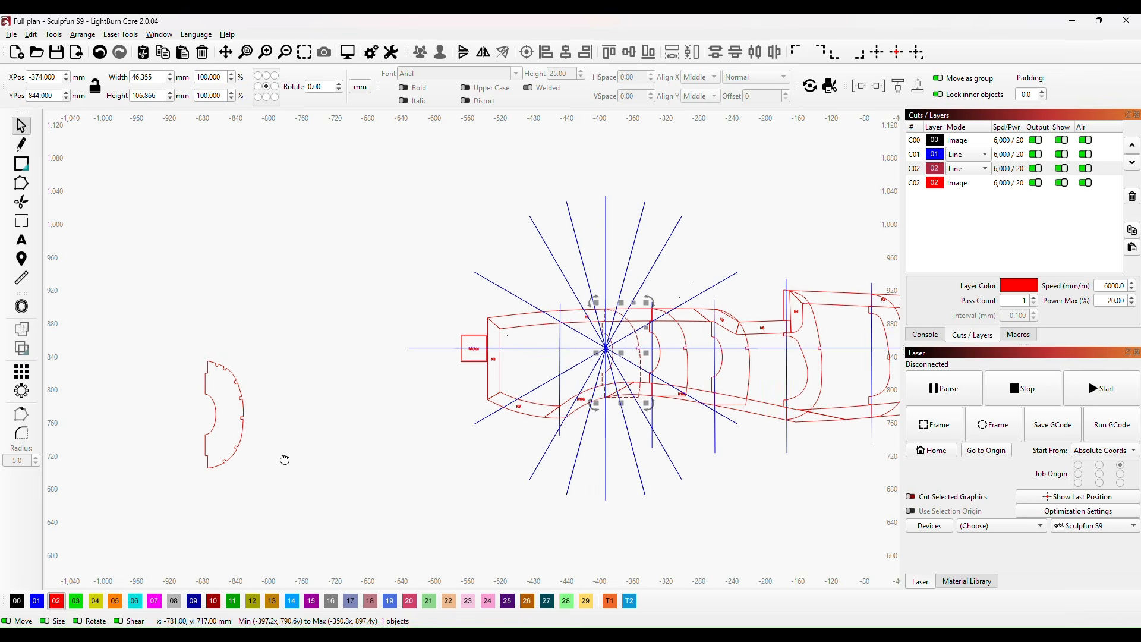
{"action": "left_click_drag", "start_coordinate": [285, 459], "coordinate": [327, 428]}
{"action": "scroll", "coordinate": [650, 321], "scroll_direction": "up", "scroll_amount": 5}
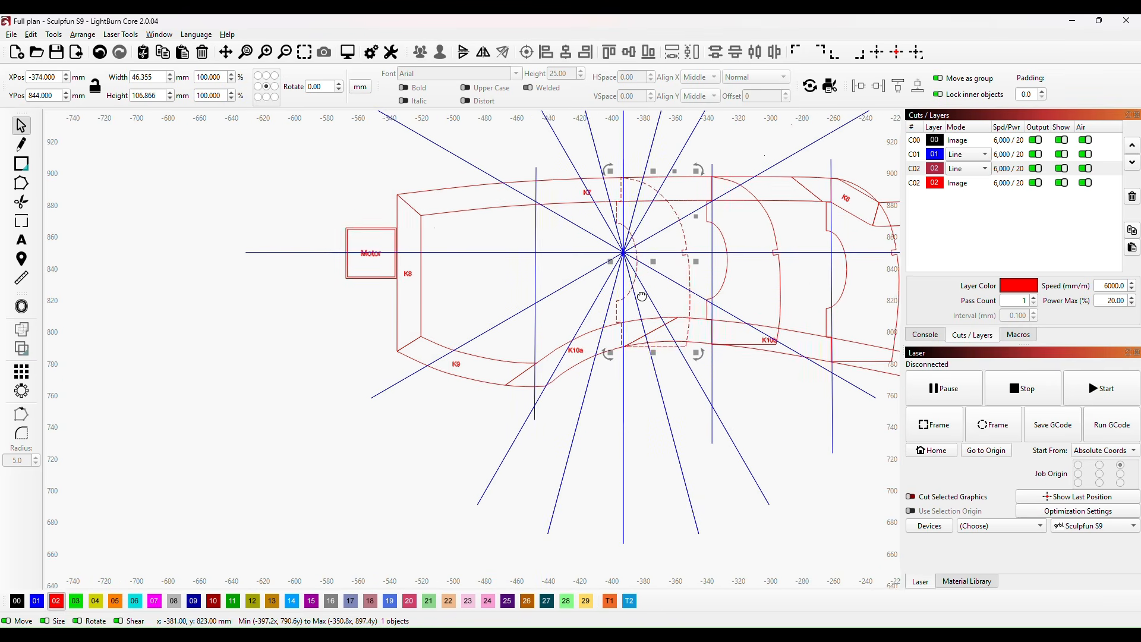
{"action": "left_click_drag", "start_coordinate": [641, 295], "coordinate": [419, 545]}
{"action": "left_click_drag", "start_coordinate": [453, 486], "coordinate": [467, 384]}
{"action": "scroll", "coordinate": [426, 369], "scroll_direction": "up", "scroll_amount": 8}
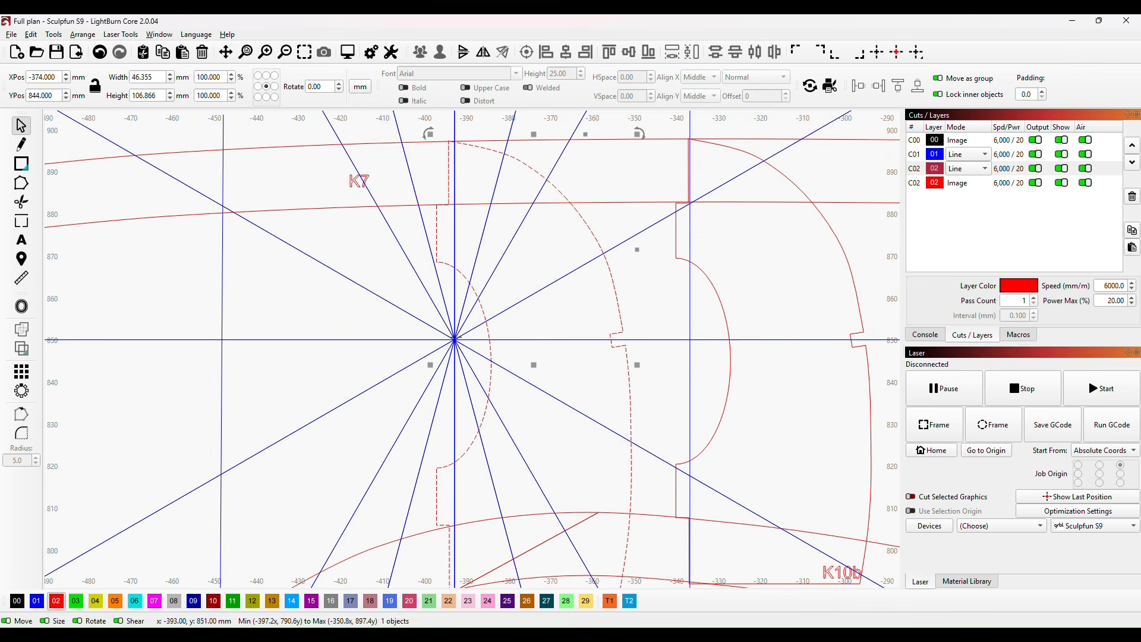
{"action": "left_click", "coordinate": [454, 335]}
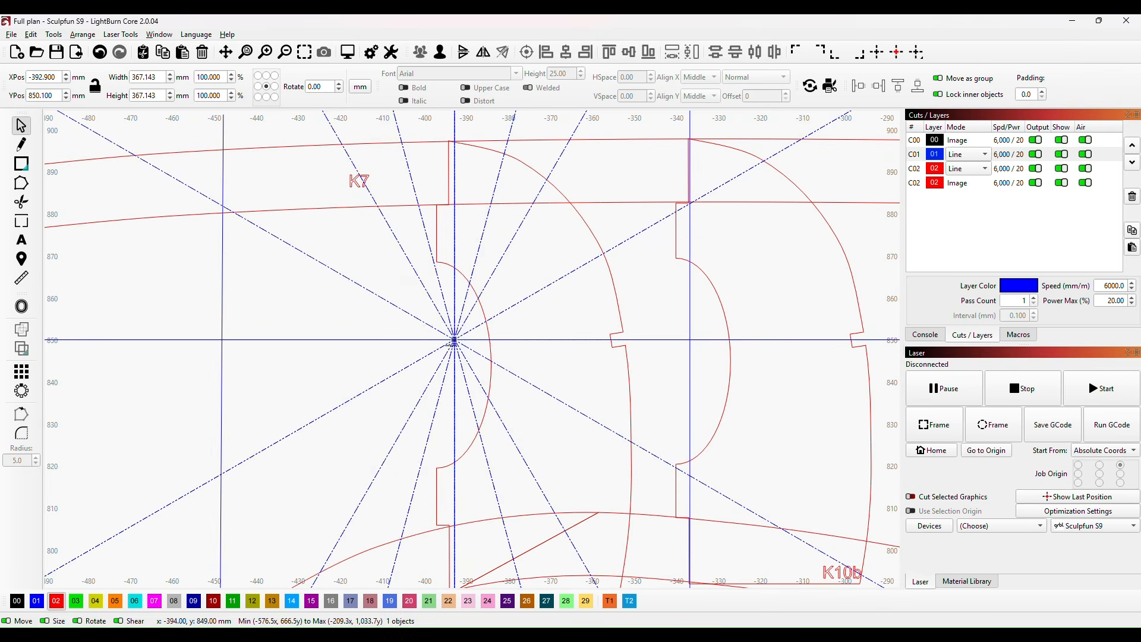
{"action": "left_click", "coordinate": [621, 320]}
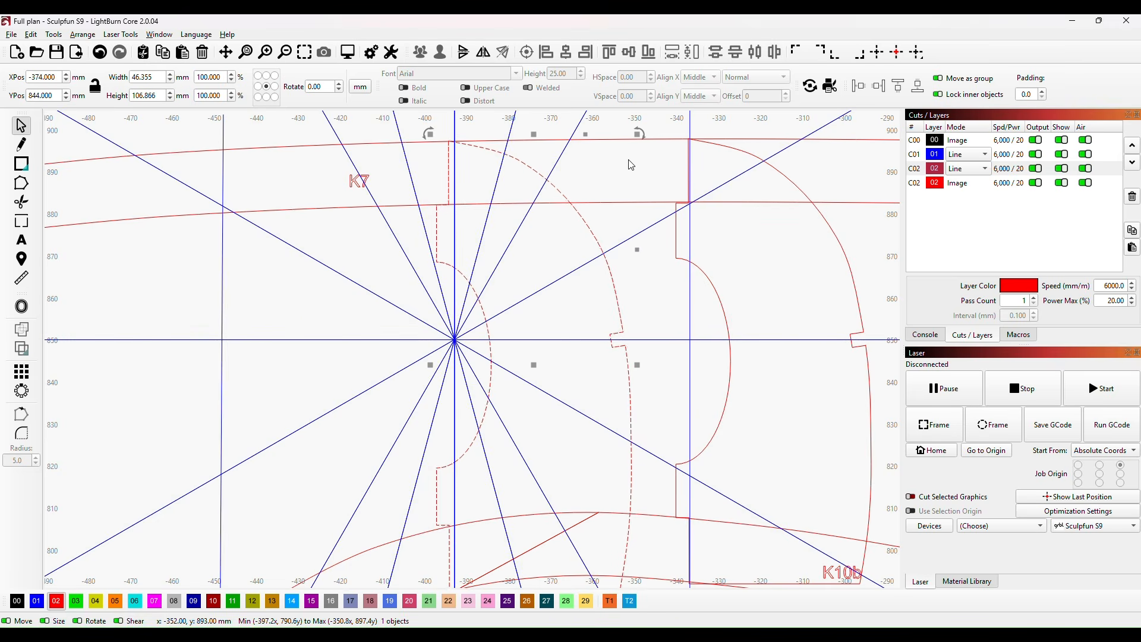
{"action": "key", "text": "Right"}
{"action": "key", "text": "Right"}
{"action": "key", "text": "Right"}
{"action": "key", "text": "Right"}
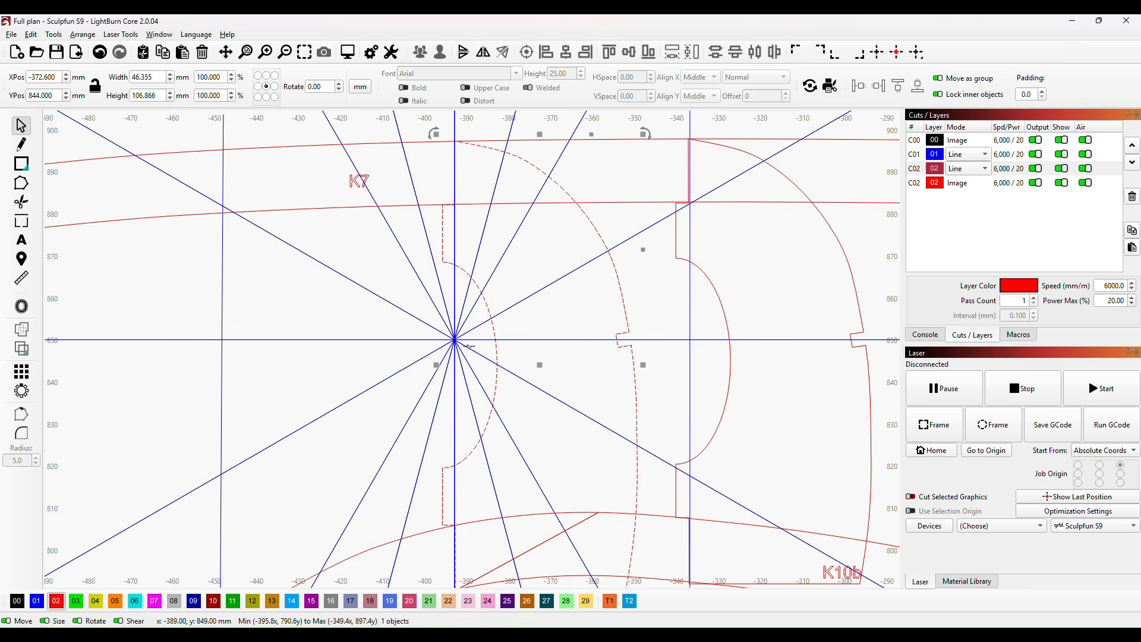
Step: Move the radial guide and the aligned former together to the empty area at X -1,067, Y 1,032 mm
{"action": "left_click", "coordinate": [551, 285], "text": "shift"}
{"action": "scroll", "coordinate": [554, 351], "scroll_direction": "down", "scroll_amount": 6}
{"action": "scroll", "coordinate": [586, 383], "scroll_direction": "down", "scroll_amount": 5}
{"action": "left_click_drag", "start_coordinate": [562, 369], "coordinate": [244, 287]}
{"action": "left_click_drag", "start_coordinate": [260, 425], "coordinate": [263, 431]}
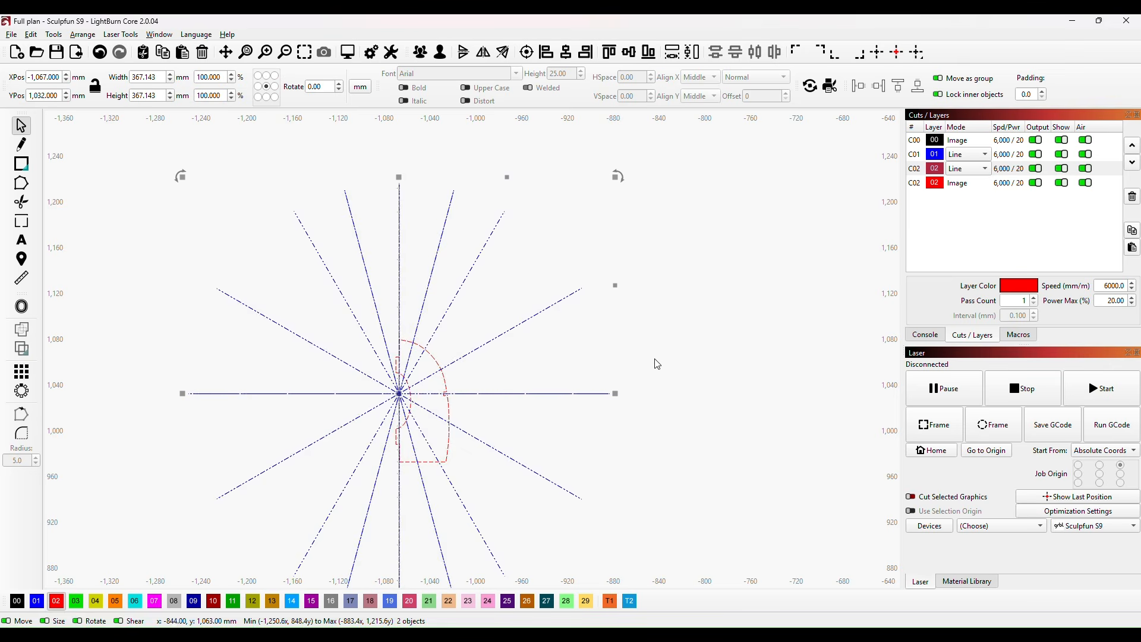
Step: Examine the radial guide with its former and the layout of the formers along the fuselage plan
{"action": "left_click_drag", "start_coordinate": [707, 382], "coordinate": [715, 257]}
{"action": "scroll", "coordinate": [721, 264], "scroll_direction": "down", "scroll_amount": 1}
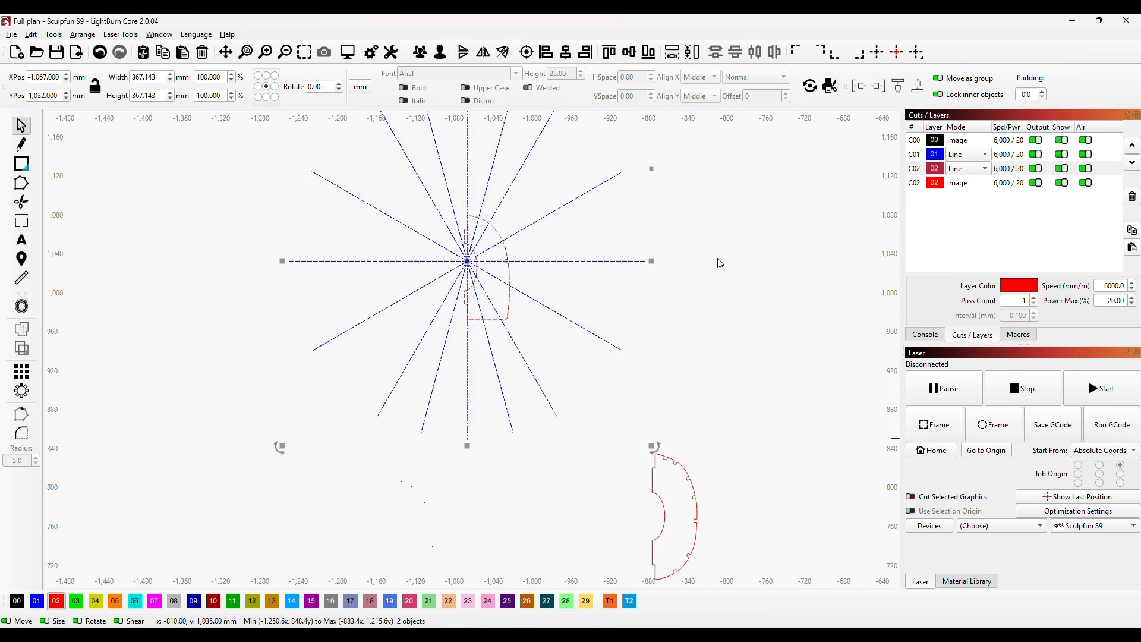
{"action": "scroll", "coordinate": [535, 273], "scroll_direction": "down", "scroll_amount": 2}
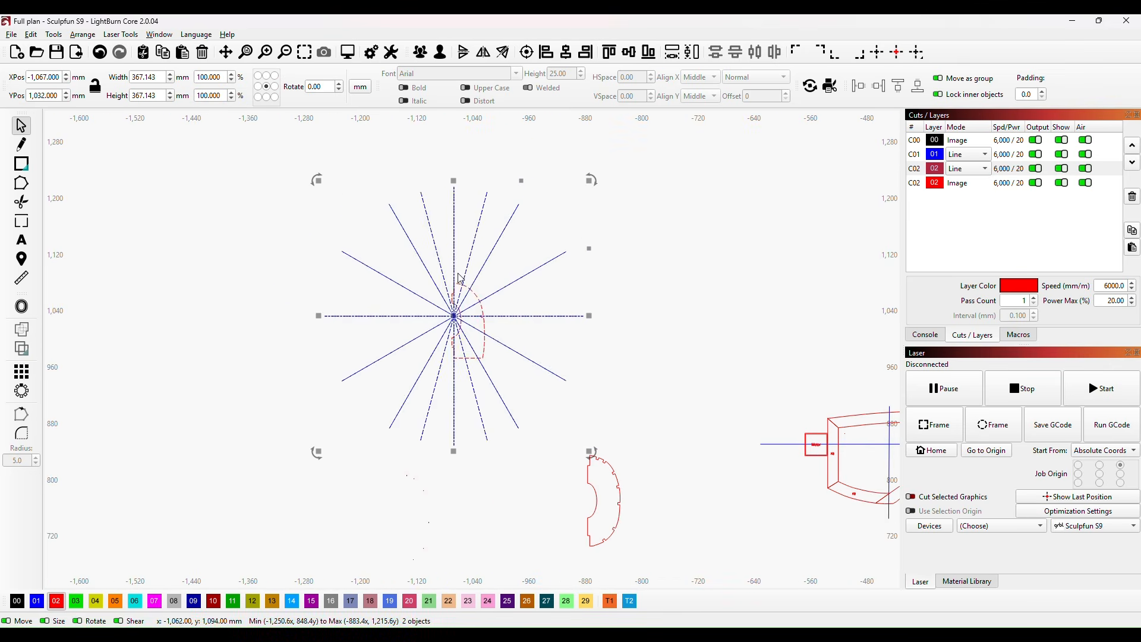
{"action": "left_click_drag", "start_coordinate": [736, 349], "coordinate": [349, 325]}
{"action": "left_click_drag", "start_coordinate": [844, 481], "coordinate": [650, 409]}
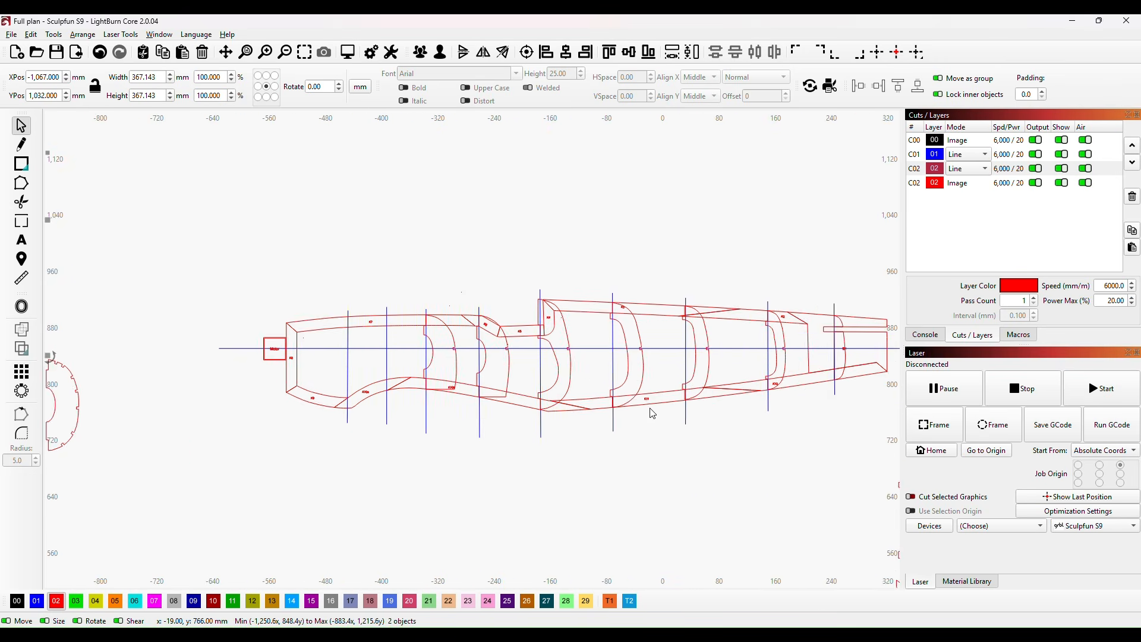
{"action": "scroll", "coordinate": [652, 414], "scroll_direction": "down", "scroll_amount": 4}
{"action": "left_click", "coordinate": [508, 57]}
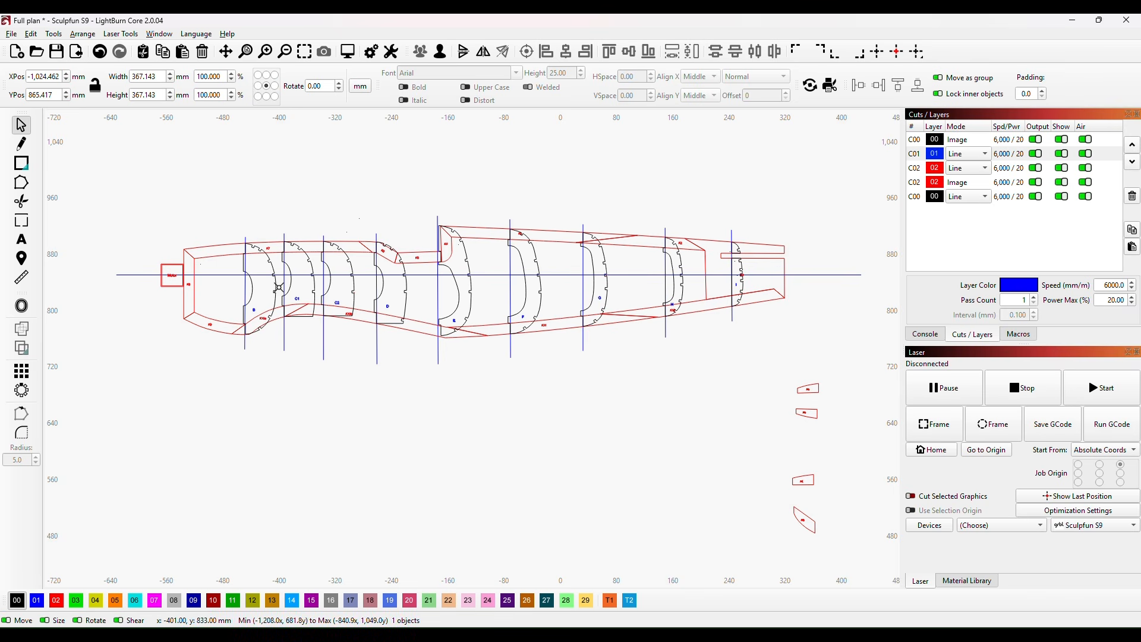
{"action": "left_click_drag", "start_coordinate": [517, 382], "coordinate": [488, 462]}
{"action": "scroll", "coordinate": [565, 453], "scroll_direction": "down", "scroll_amount": 3}
{"action": "left_click_drag", "start_coordinate": [583, 466], "coordinate": [565, 401]}
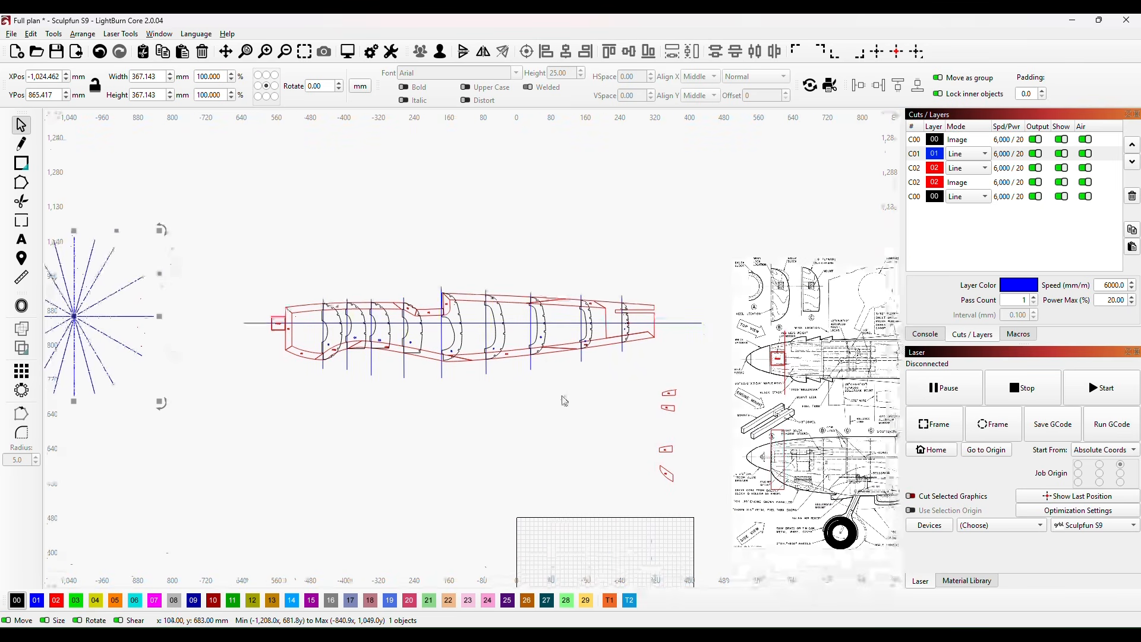
Step: Move former G out of the fuselage plan to the empty area below it, at about X -242, Y 540 mm
{"action": "left_click", "coordinate": [542, 318]}
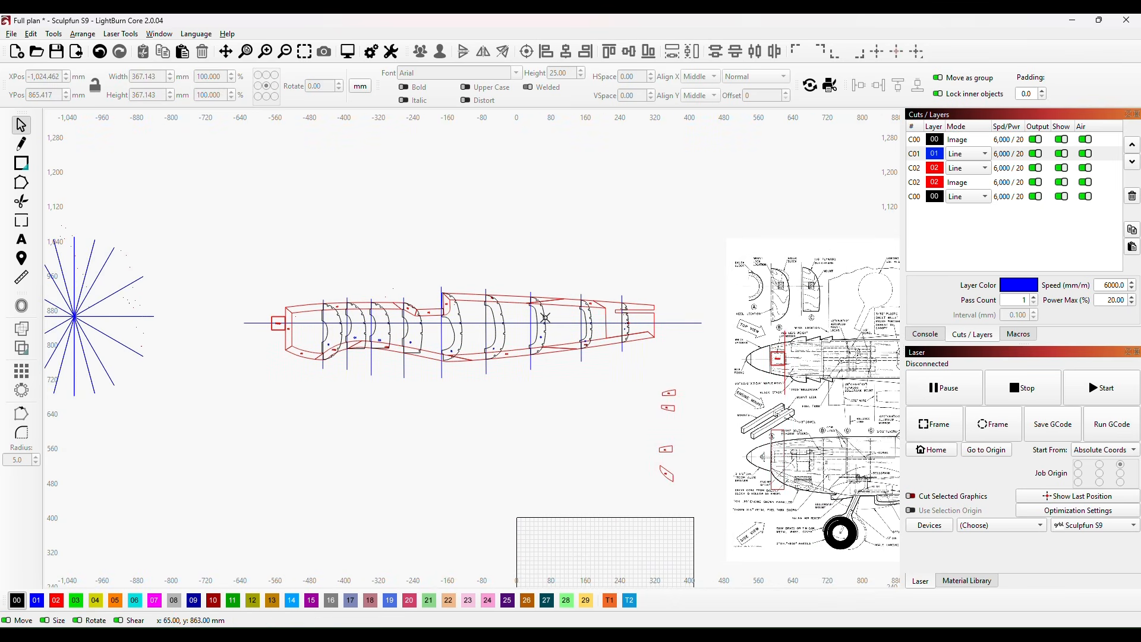
{"action": "left_click_drag", "start_coordinate": [542, 318], "coordinate": [414, 463]}
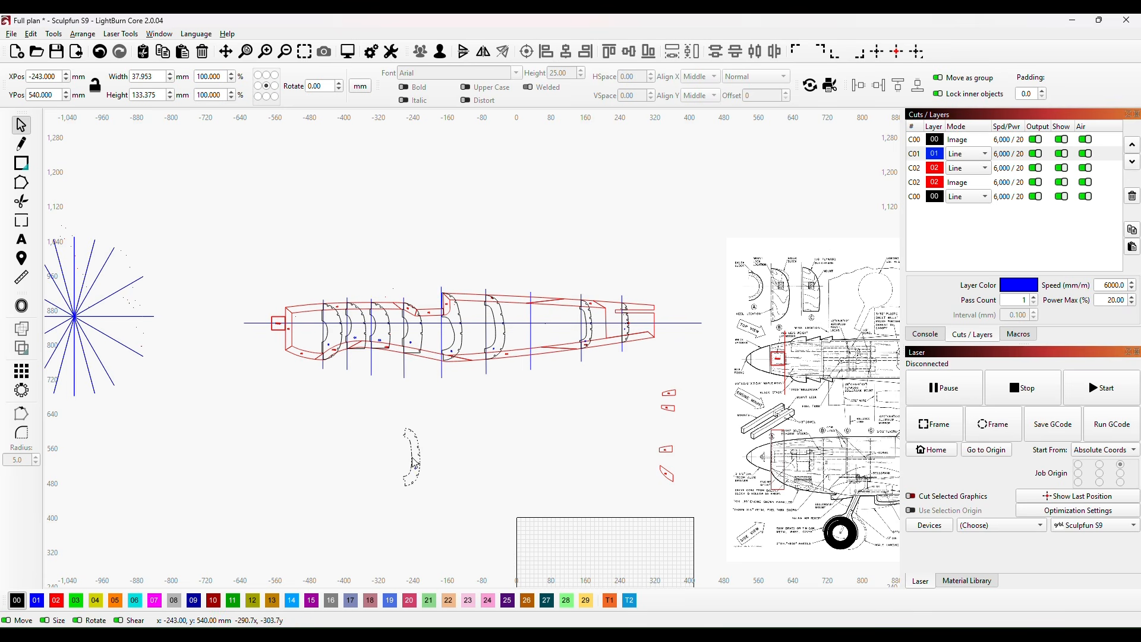
{"action": "left_click", "coordinate": [389, 526]}
{"action": "scroll", "coordinate": [425, 506], "scroll_direction": "up", "scroll_amount": 6}
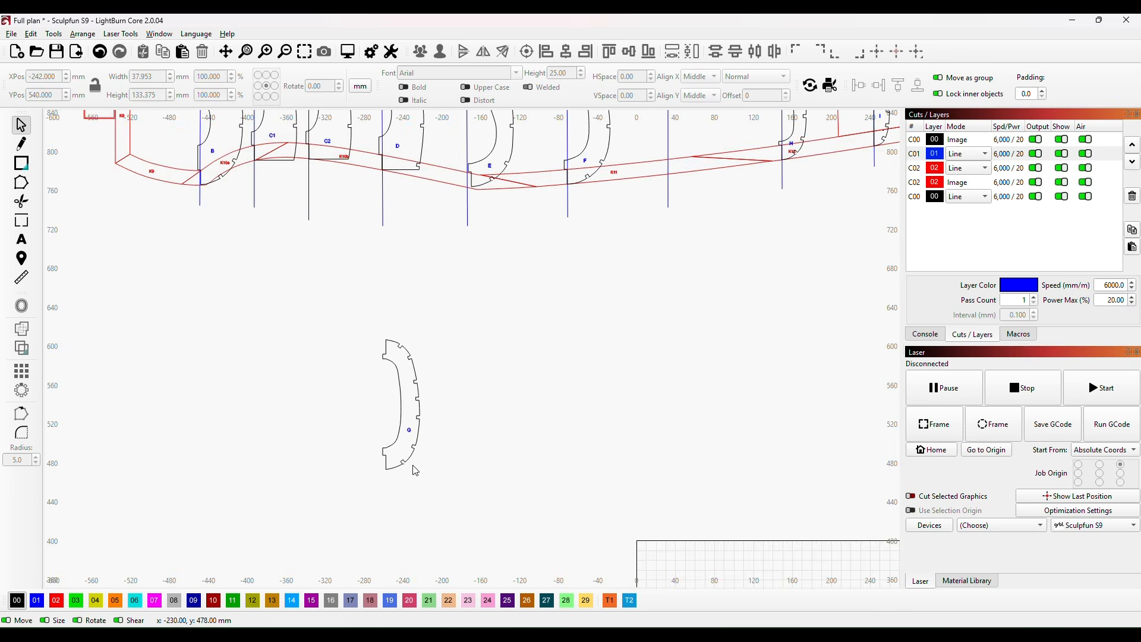
{"action": "scroll", "coordinate": [473, 379], "scroll_direction": "up", "scroll_amount": 1}
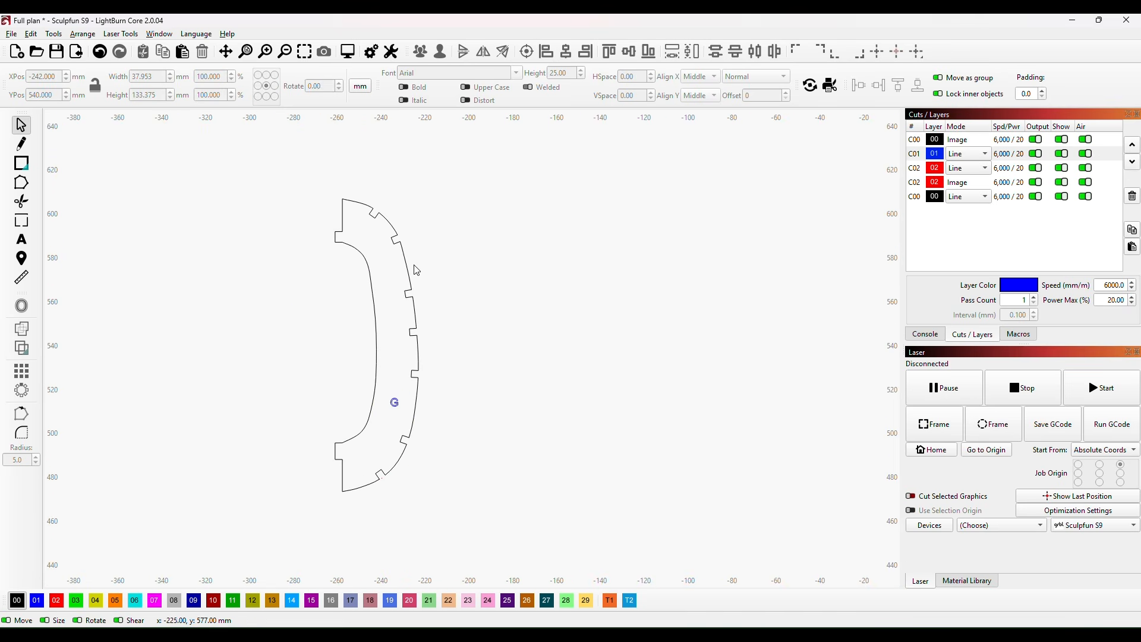
Step: Duplicate former G, mirror the copy horizontally and place it against the original at X -280, Y 540 mm to form the full frame
{"action": "left_click", "coordinate": [376, 327]}
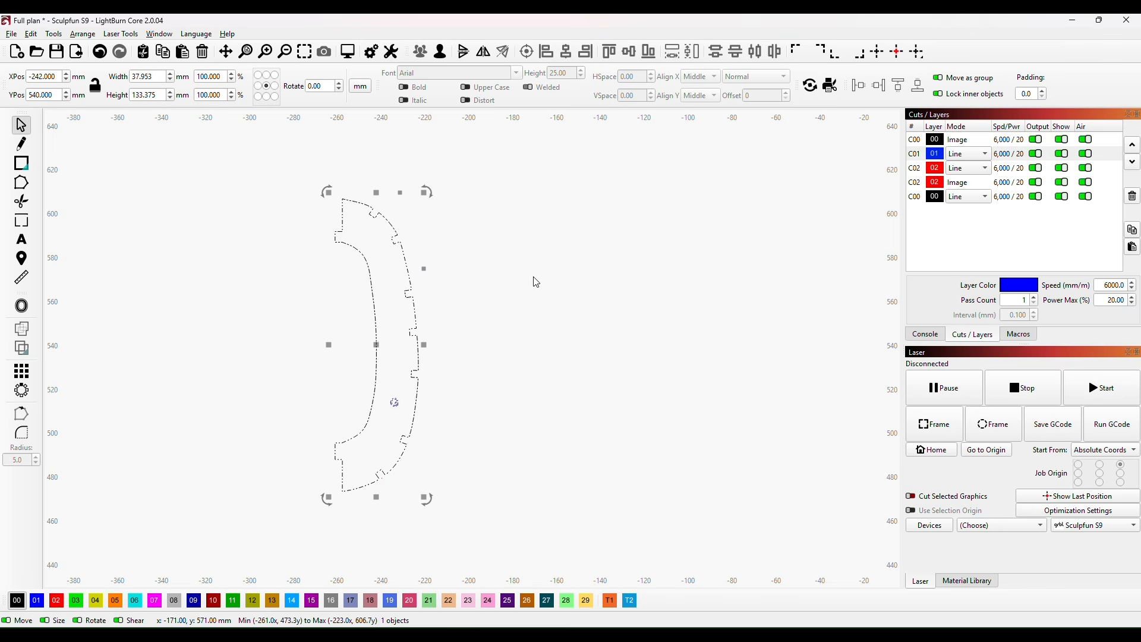
{"action": "key", "text": "ctrl+c"}
{"action": "key", "text": "ctrl+v"}
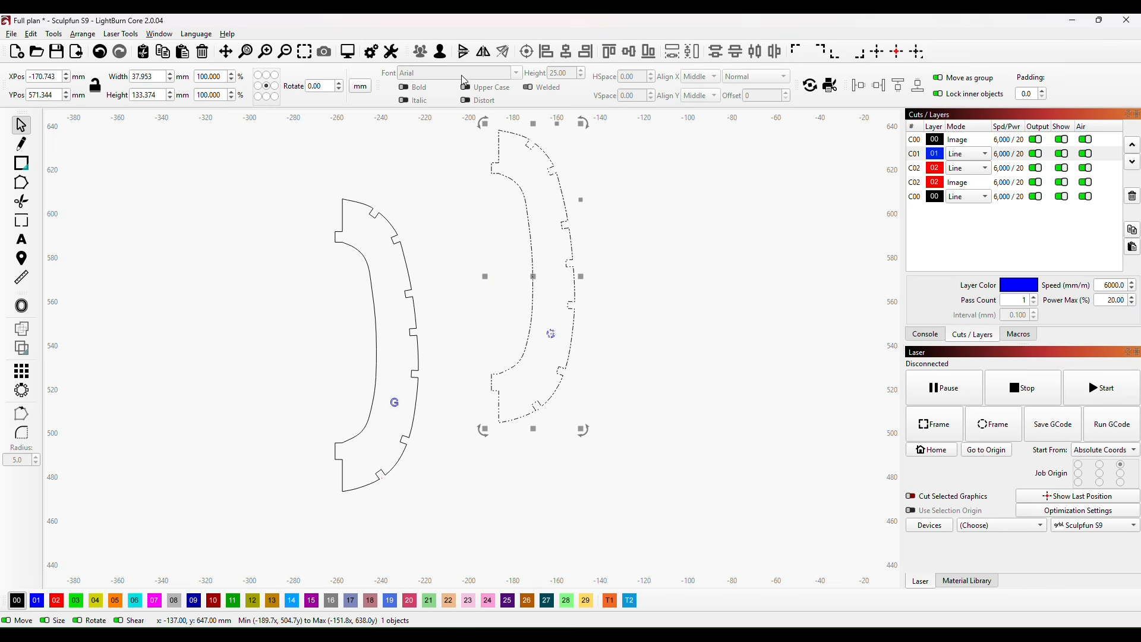
{"action": "left_click", "coordinate": [486, 53]}
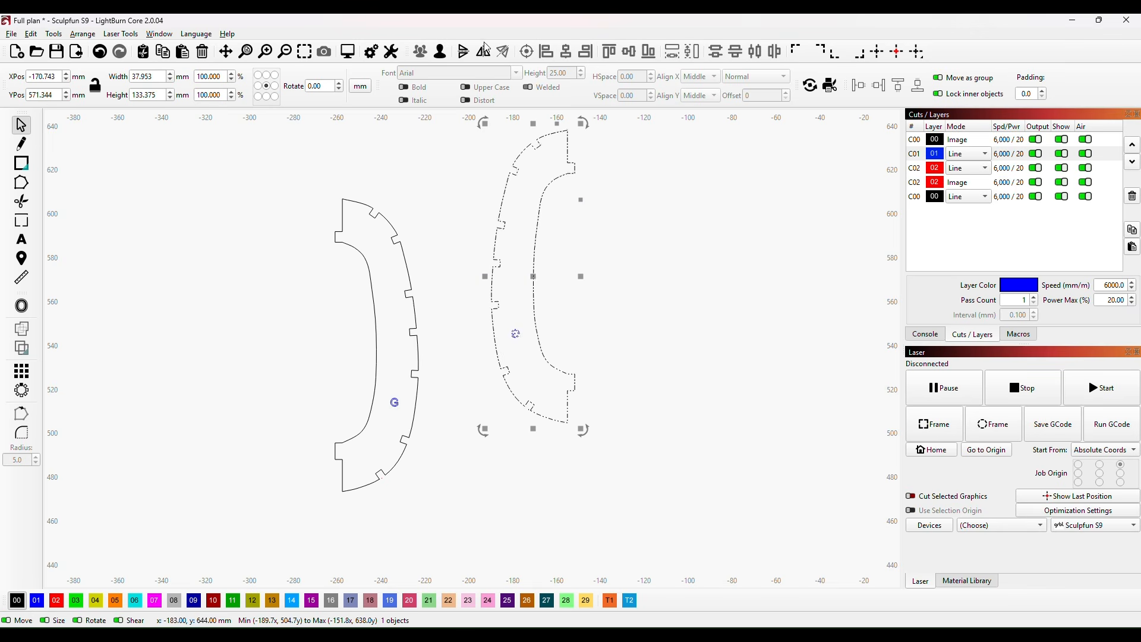
{"action": "left_click_drag", "start_coordinate": [534, 274], "coordinate": [289, 346]}
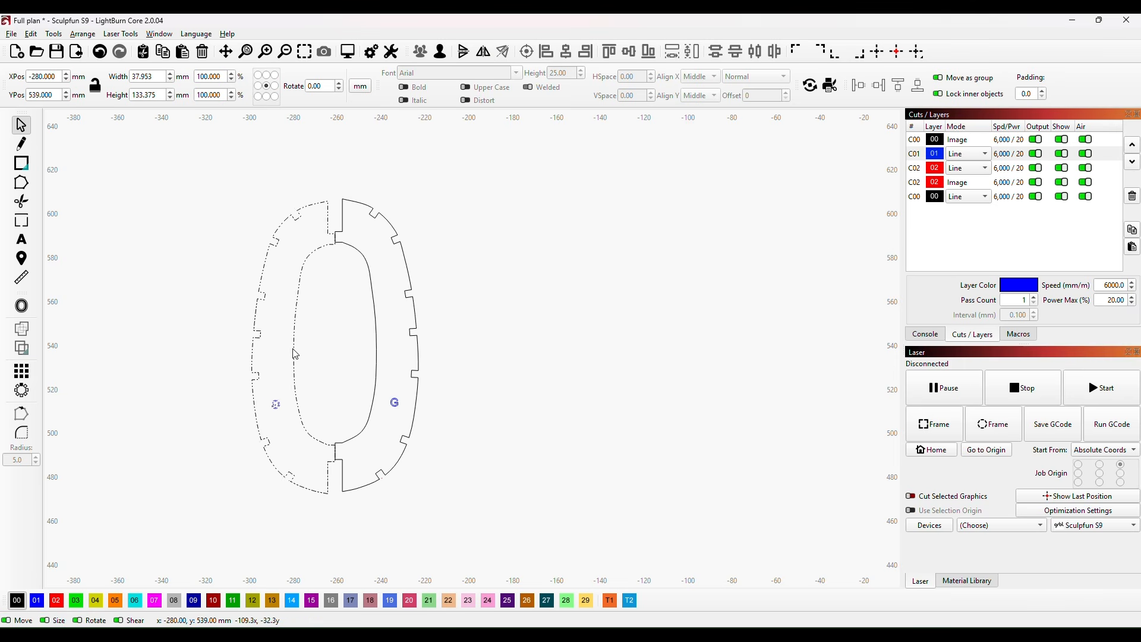
{"action": "left_click", "coordinate": [297, 350]}
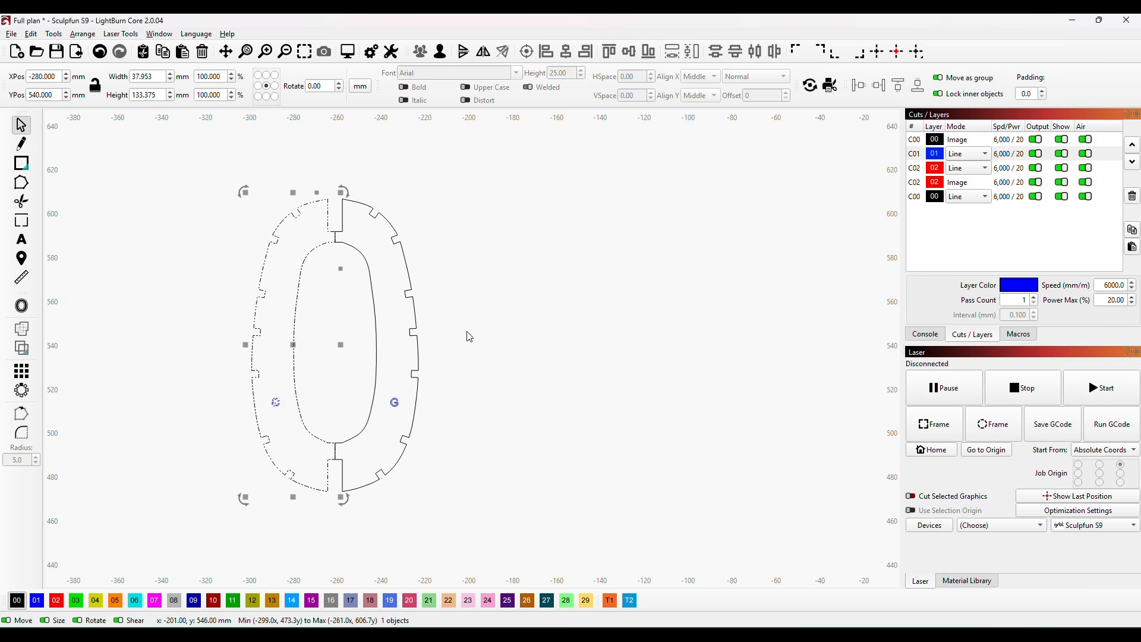
Step: Delete the mirrored copy and return former G to its station on the fuselage plan at X 51, Y 842 mm
{"action": "scroll", "coordinate": [520, 329], "scroll_direction": "down", "scroll_amount": 3}
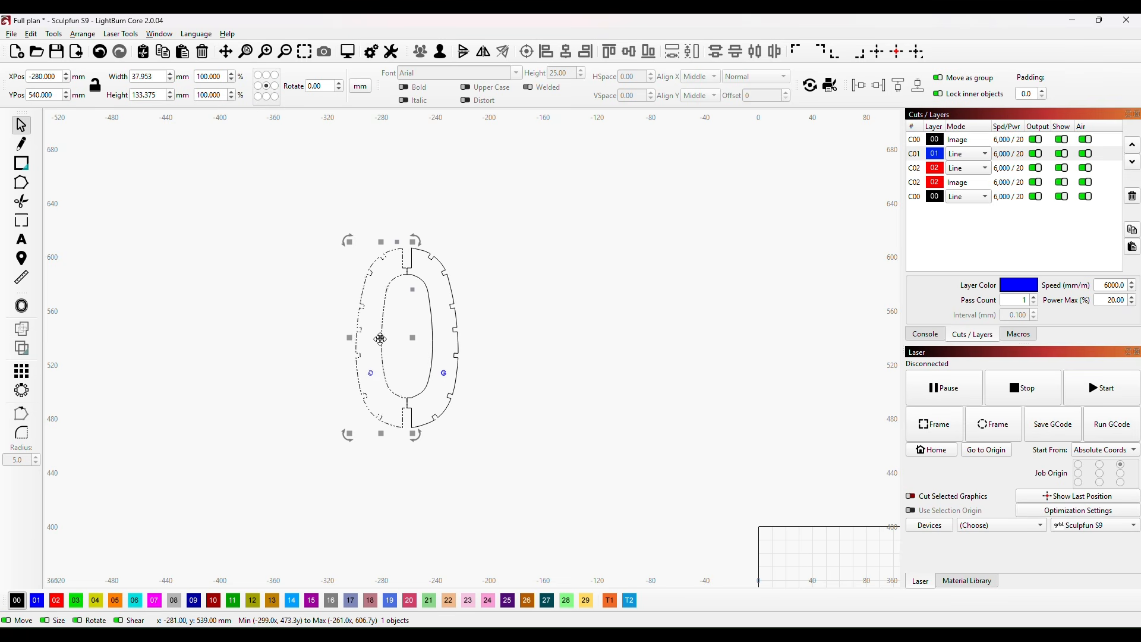
{"action": "key", "text": "Delete"}
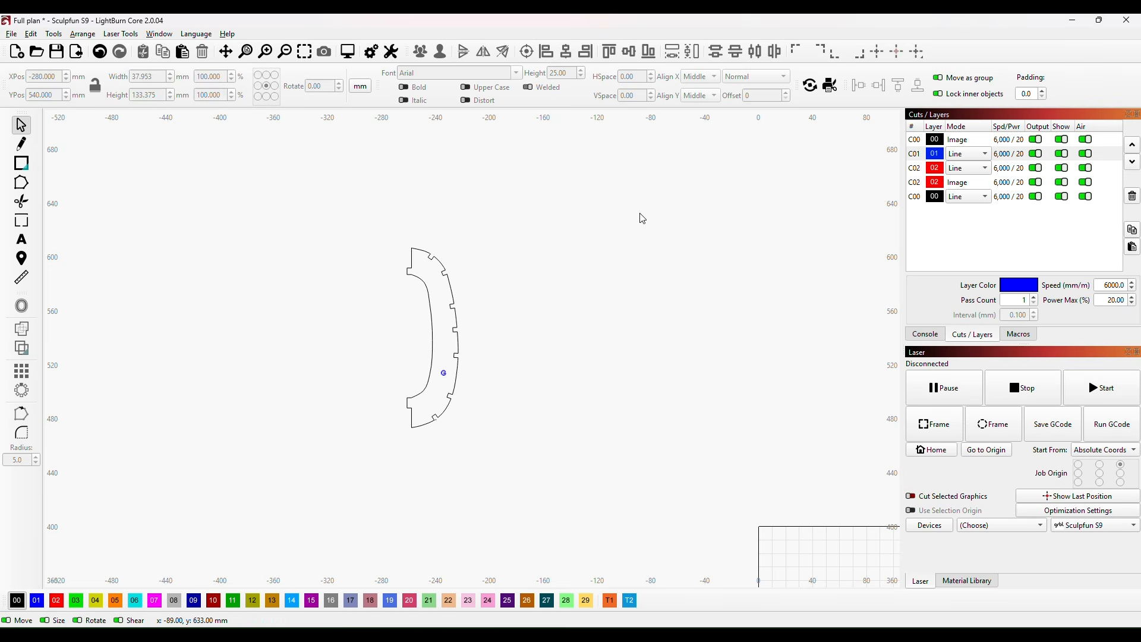
{"action": "left_click", "coordinate": [433, 340]}
{"action": "scroll", "coordinate": [624, 303], "scroll_direction": "up", "scroll_amount": 1}
{"action": "scroll", "coordinate": [624, 303], "scroll_direction": "down", "scroll_amount": 8}
{"action": "left_click_drag", "start_coordinate": [570, 312], "coordinate": [690, 187]}
{"action": "scroll", "coordinate": [702, 276], "scroll_direction": "up", "scroll_amount": 3}
{"action": "left_click_drag", "start_coordinate": [704, 242], "coordinate": [664, 509]}
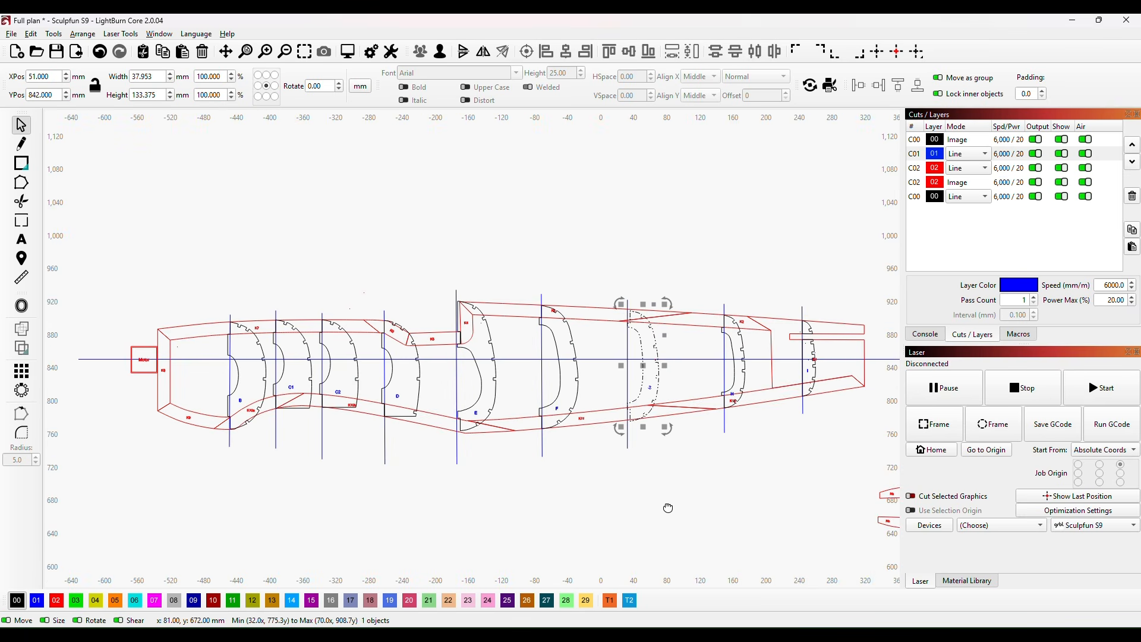
Step: Examine the radial guide, the oval notched former on the work area and the complete set of formers on the fuselage plan
{"action": "scroll", "coordinate": [572, 461], "scroll_direction": "down", "scroll_amount": 3}
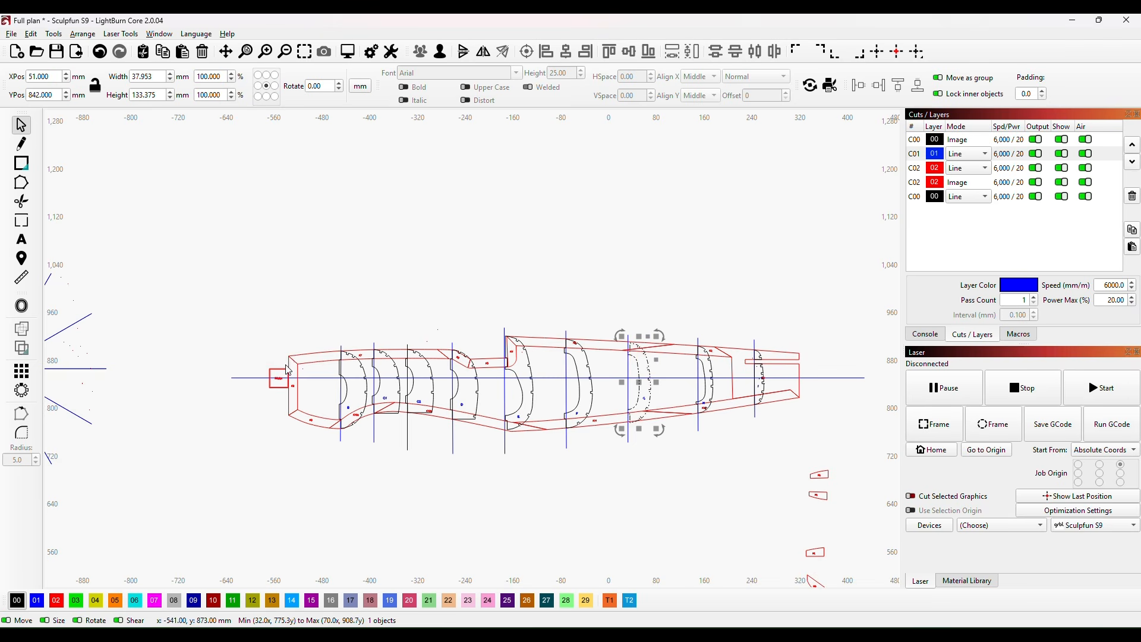
{"action": "scroll", "coordinate": [468, 467], "scroll_direction": "down", "scroll_amount": 3}
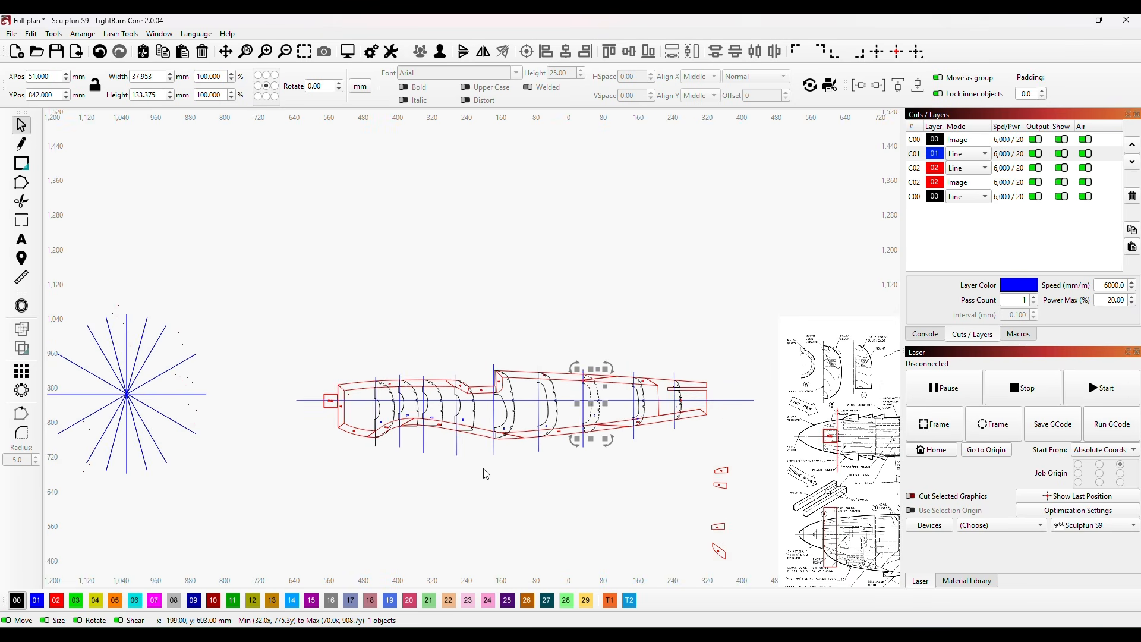
{"action": "scroll", "coordinate": [515, 445], "scroll_direction": "down", "scroll_amount": 2}
{"action": "scroll", "coordinate": [483, 448], "scroll_direction": "up", "scroll_amount": 8}
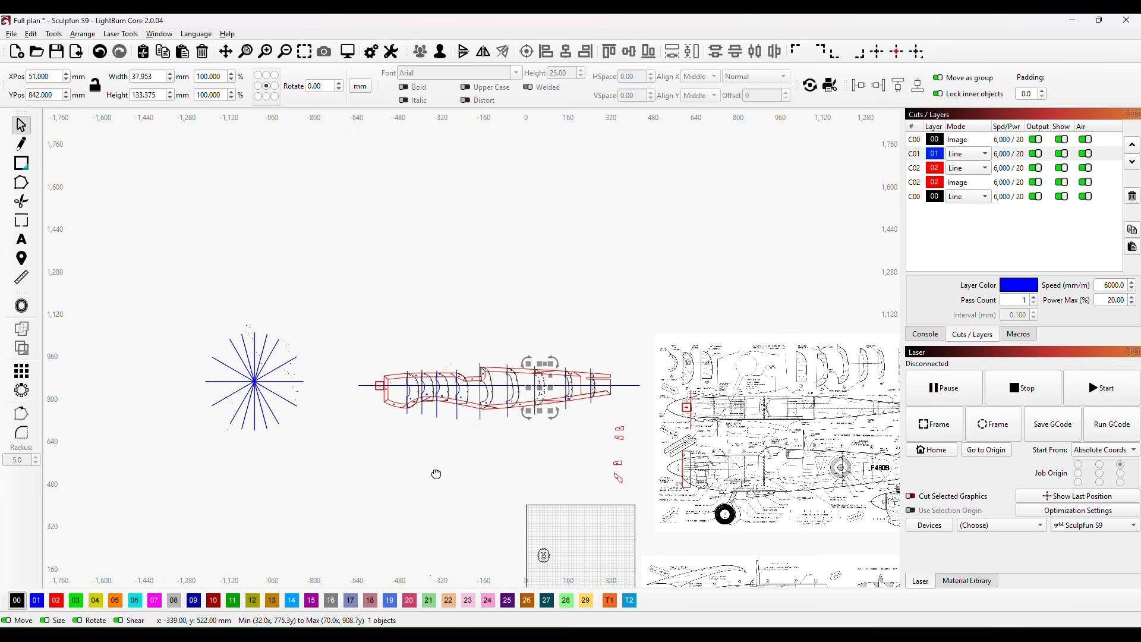
{"action": "scroll", "coordinate": [495, 464], "scroll_direction": "up", "scroll_amount": 5}
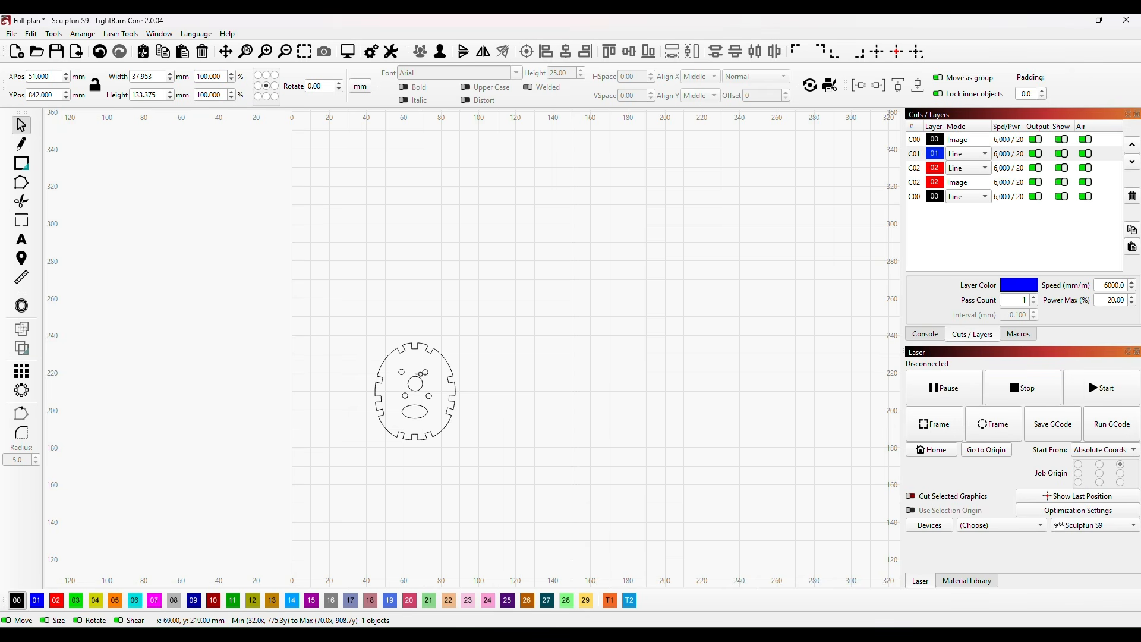
{"action": "scroll", "coordinate": [482, 355], "scroll_direction": "down", "scroll_amount": 4}
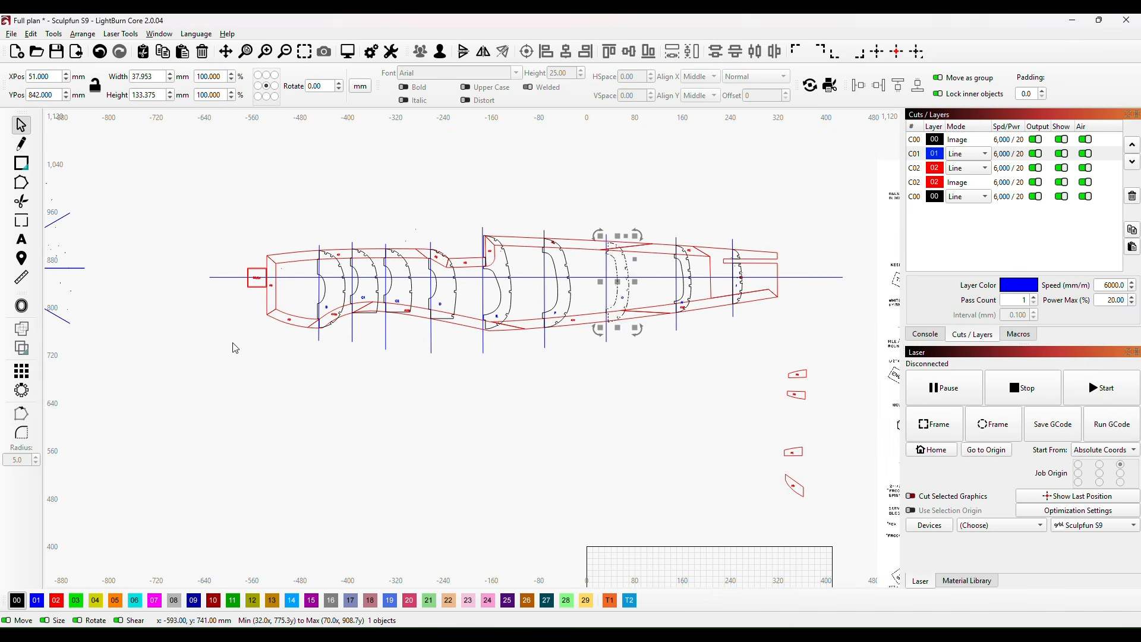
{"action": "scroll", "coordinate": [236, 348], "scroll_direction": "down", "scroll_amount": 1}
{"action": "left_click_drag", "start_coordinate": [267, 408], "coordinate": [269, 438]}
{"action": "scroll", "coordinate": [588, 395], "scroll_direction": "down", "scroll_amount": 3}
{"action": "scroll", "coordinate": [622, 439], "scroll_direction": "down", "scroll_amount": 1}
{"action": "left_click_drag", "start_coordinate": [618, 435], "coordinate": [518, 448]}
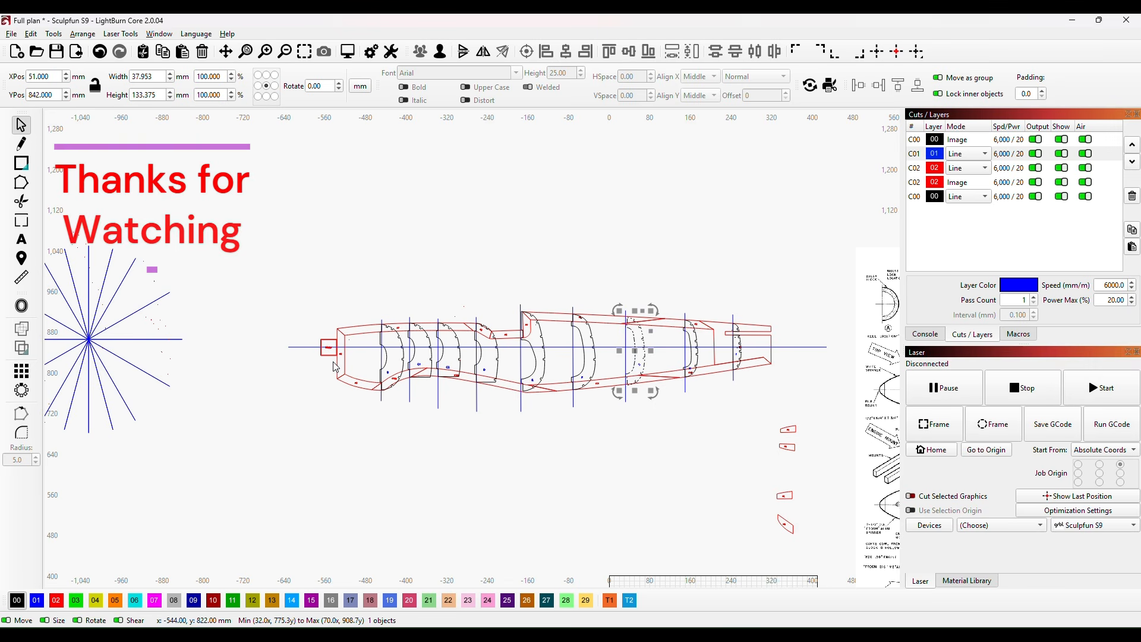
{"action": "left_click", "coordinate": [648, 449]}
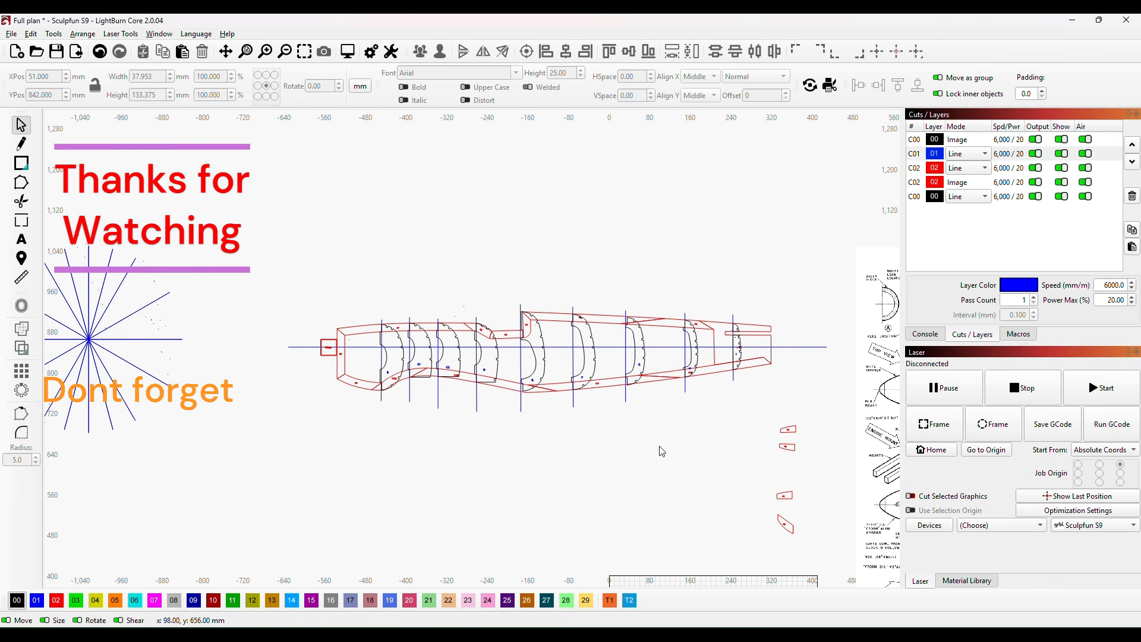